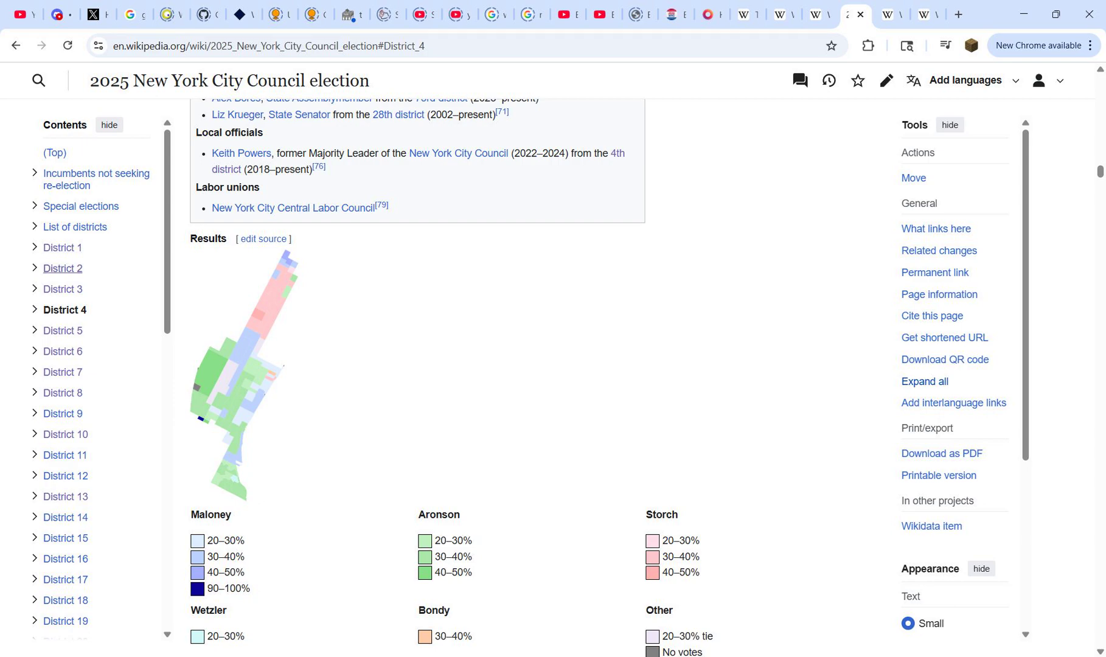
Step: Go to District 2 in the article and open the interactive map version of its Democratic primary results
{"action": "left_click", "coordinate": [63, 268]}
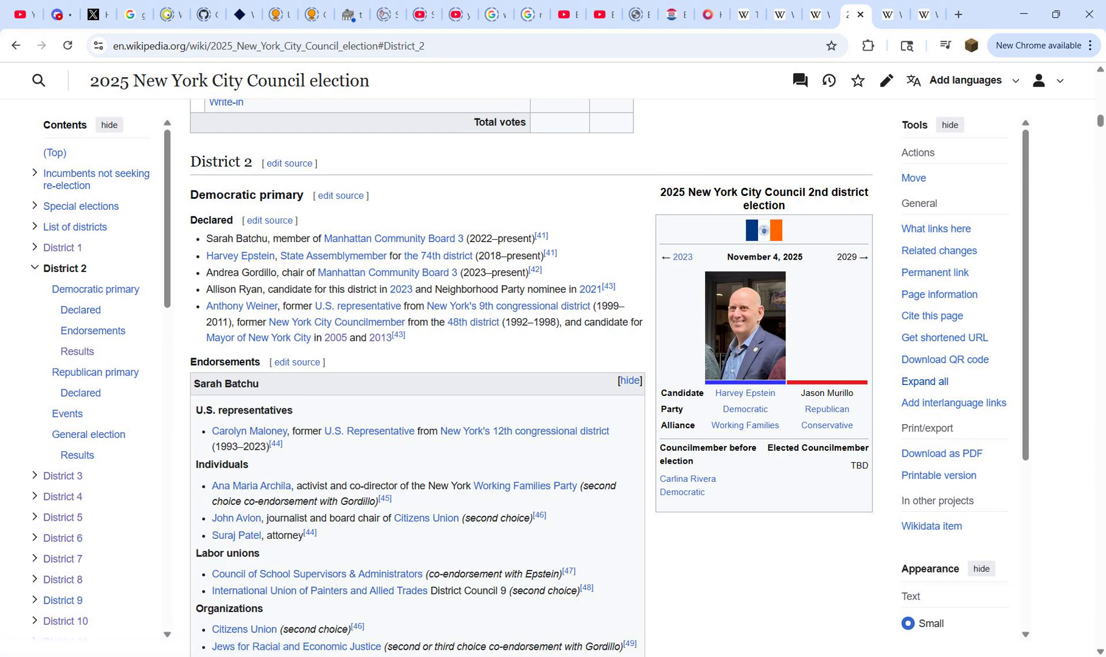
{"action": "left_click", "coordinate": [34, 267]}
{"action": "scroll", "coordinate": [417, 377], "scroll_direction": "down", "scroll_amount": 15}
{"action": "scroll", "coordinate": [274, 548], "scroll_direction": "down", "scroll_amount": 5}
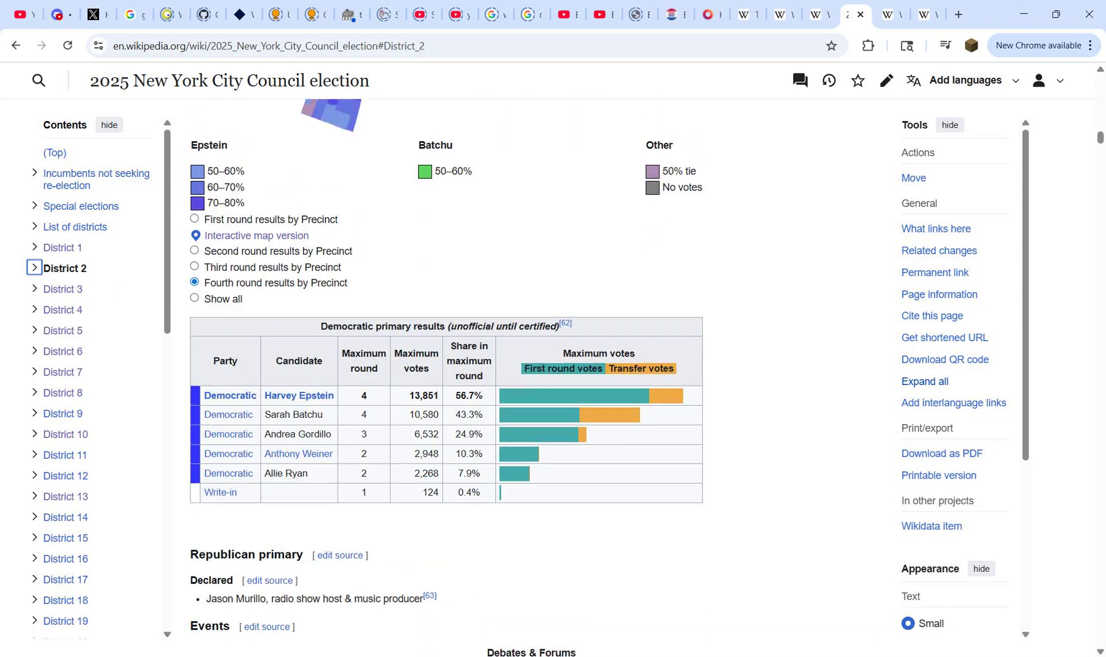
{"action": "scroll", "coordinate": [274, 548], "scroll_direction": "up", "scroll_amount": 4}
{"action": "left_click", "coordinate": [256, 566]}
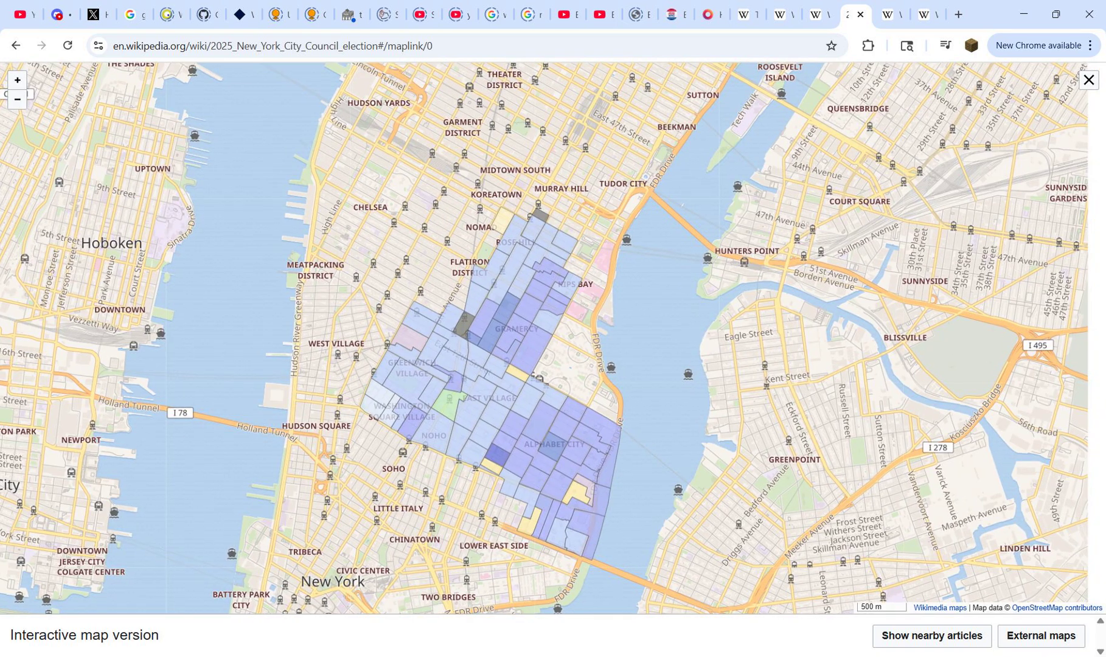
Step: Inspect the vote breakdowns of three differently coloured precincts, then close the interactive map and go to the District 4 section
{"action": "scroll", "coordinate": [430, 331], "scroll_direction": "up", "scroll_amount": 1}
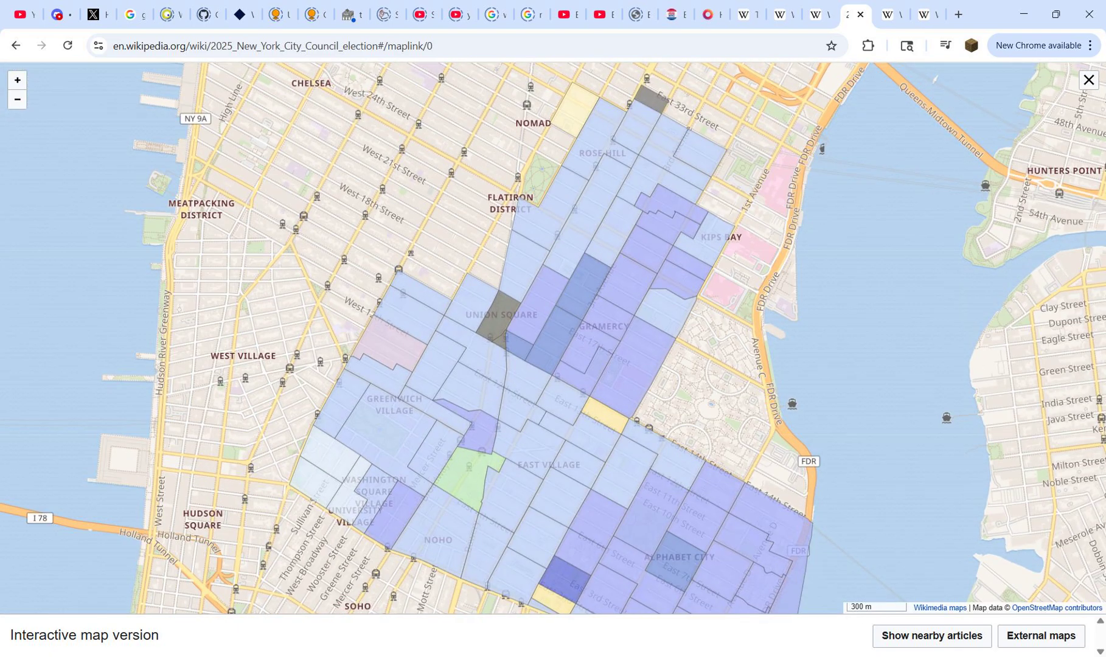
{"action": "mouse_move", "coordinate": [383, 342]}
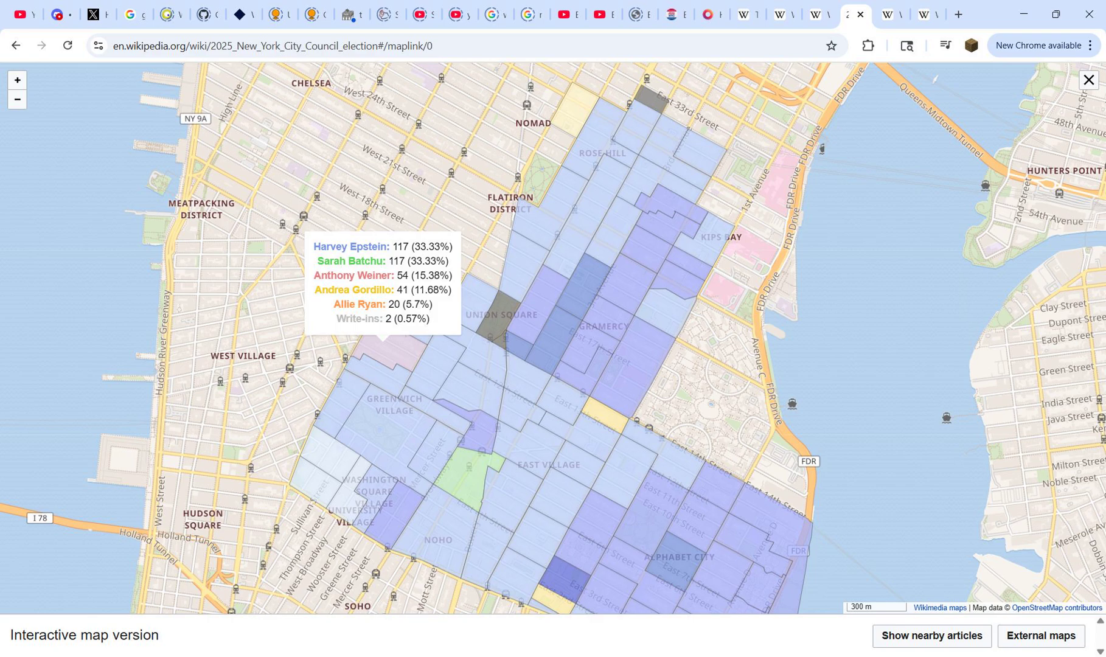
{"action": "left_click", "coordinate": [497, 317]}
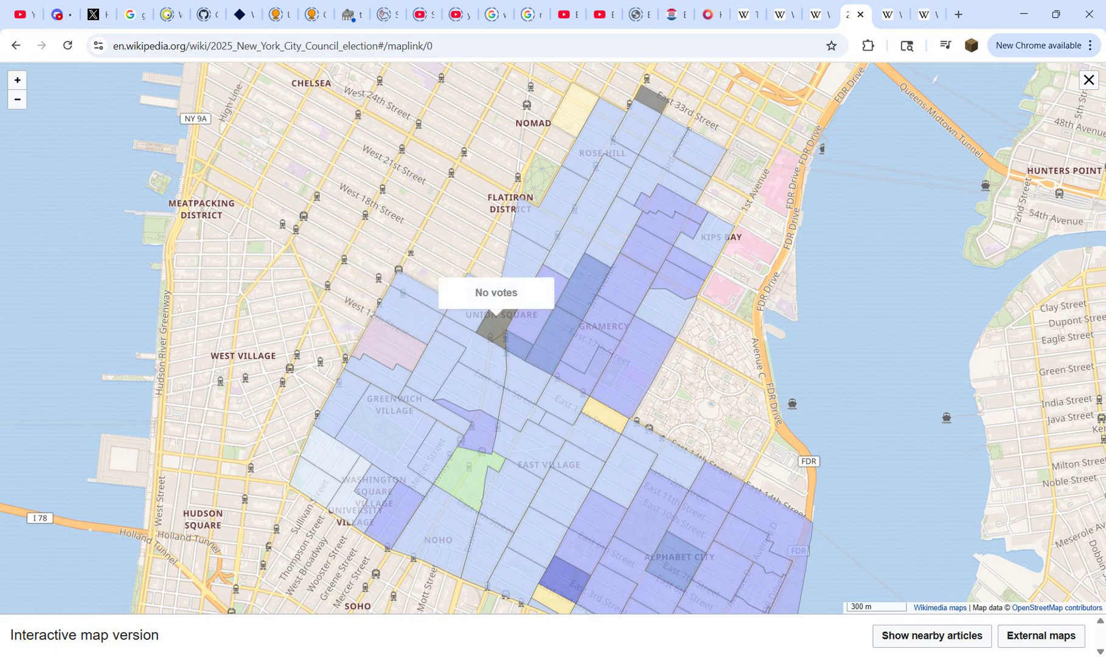
{"action": "left_click", "coordinate": [605, 416]}
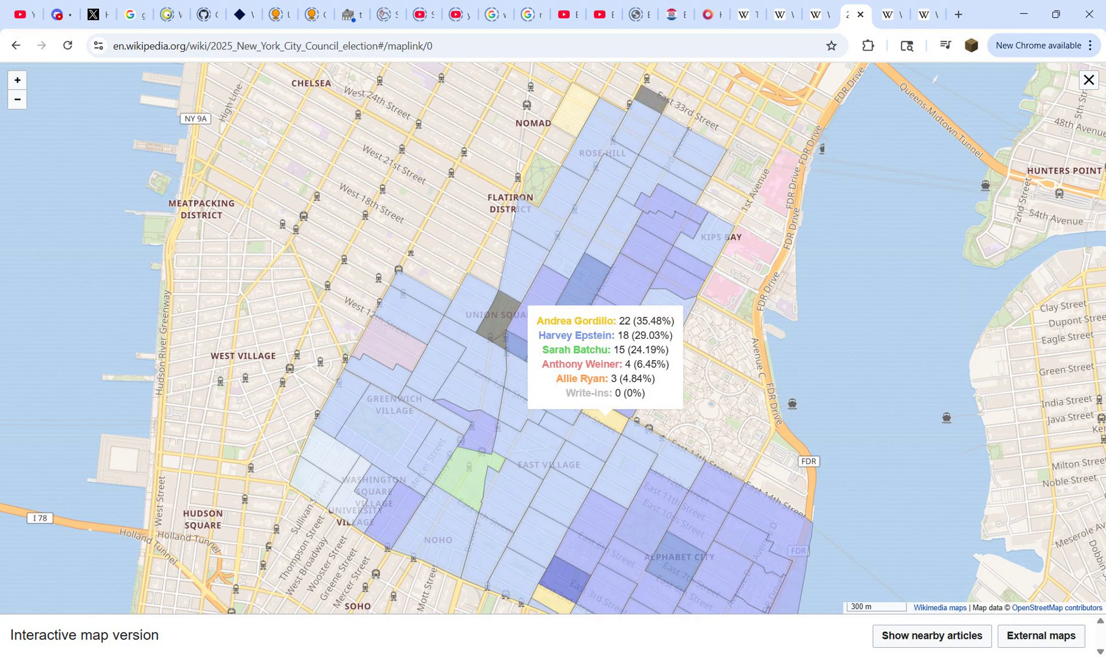
{"action": "left_click", "coordinate": [1088, 80]}
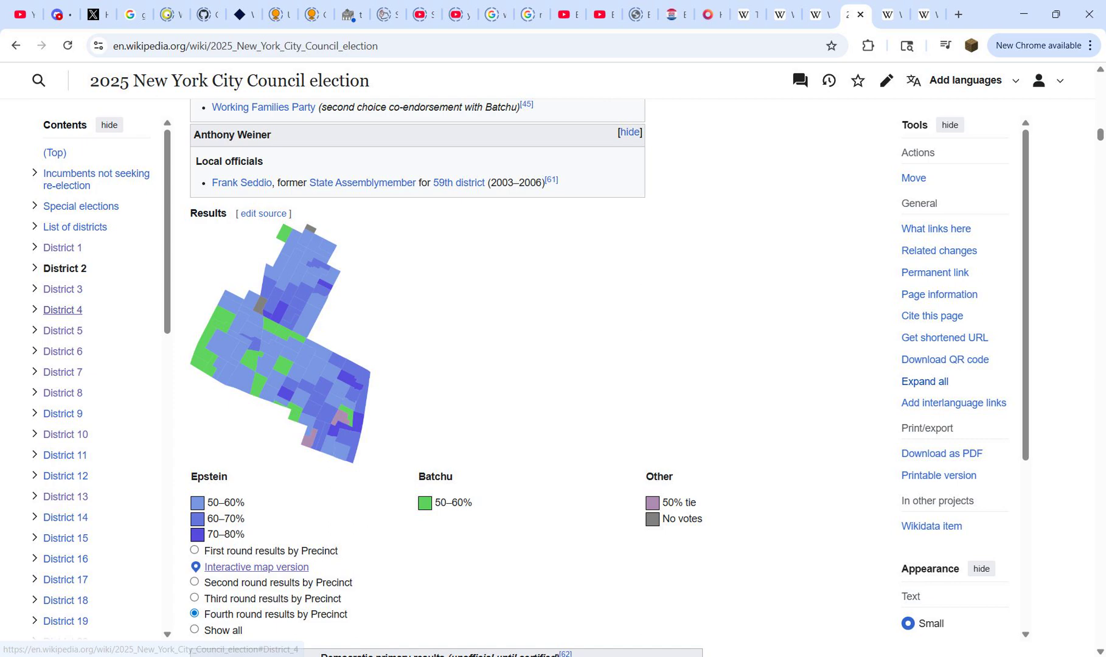
{"action": "left_click", "coordinate": [63, 309]}
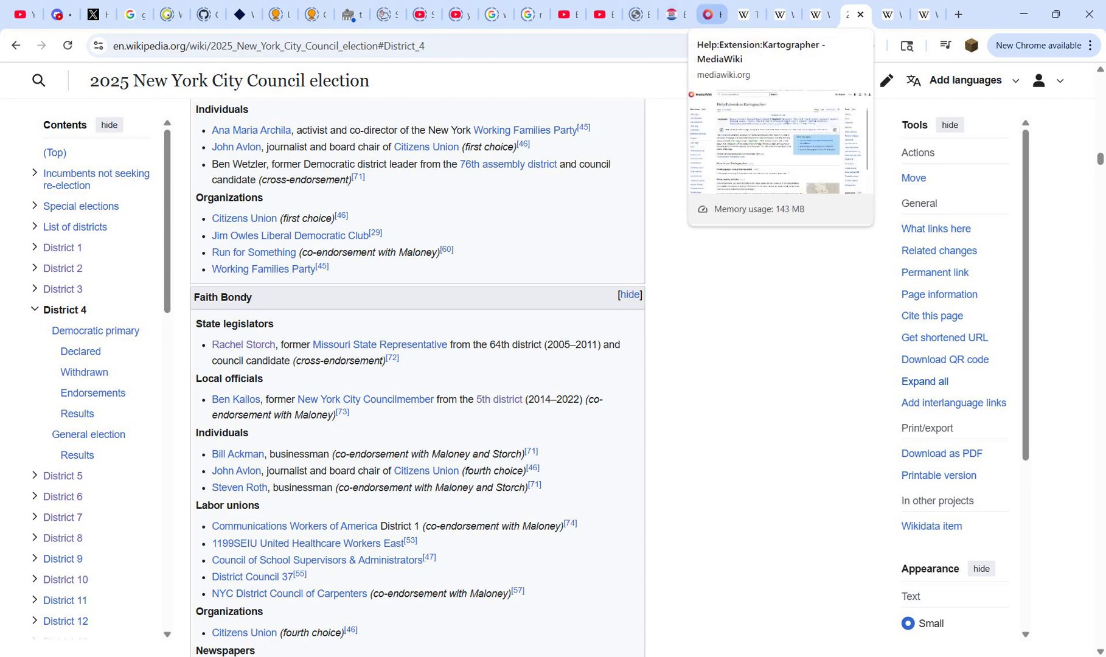
Step: Switch to the Kartographer help page and examine the mapframe and maplink attributes table, including width, height, zoom and align
{"action": "left_click", "coordinate": [709, 14]}
{"action": "left_click_drag", "start_coordinate": [205, 143], "coordinate": [445, 143]}
{"action": "left_click", "coordinate": [446, 144]}
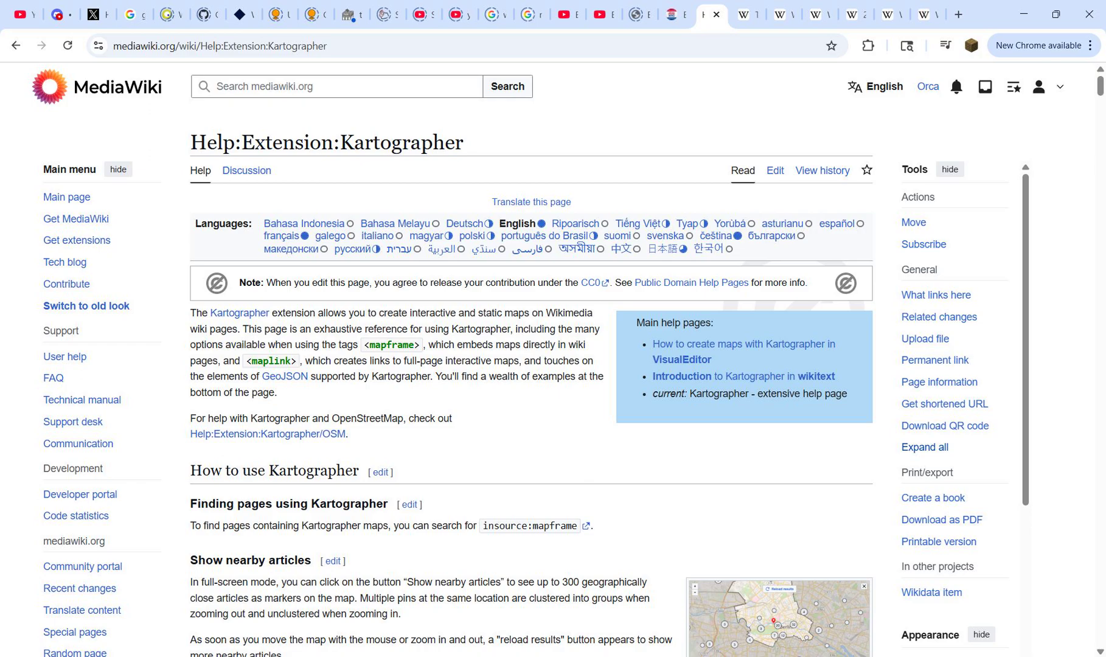
{"action": "scroll", "coordinate": [531, 365], "scroll_direction": "down", "scroll_amount": 15}
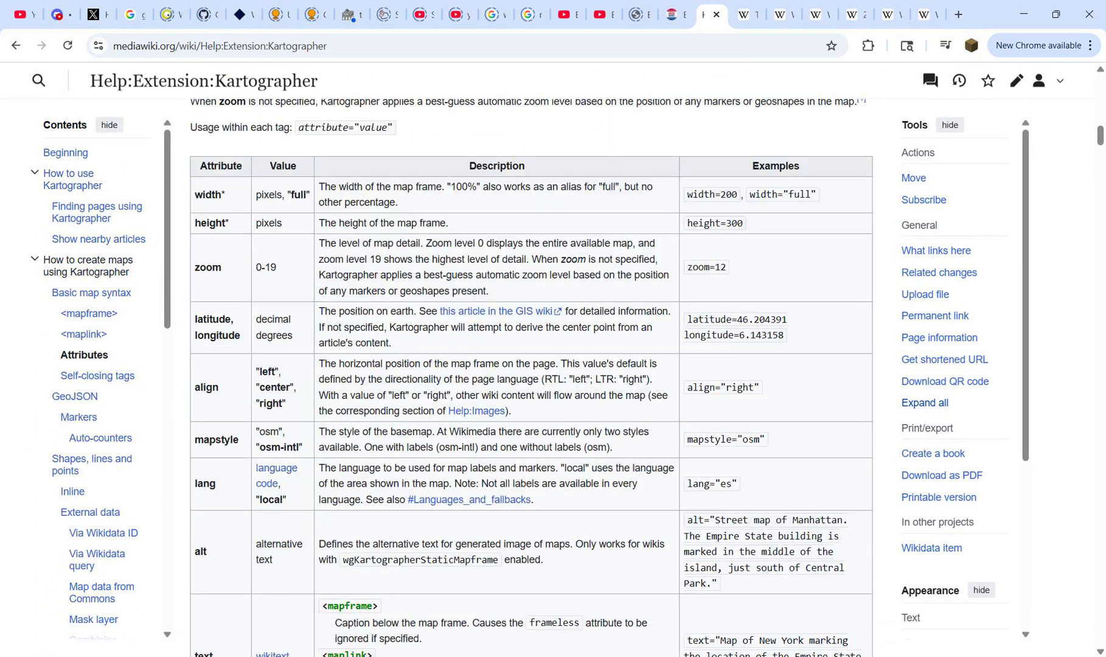
{"action": "scroll", "coordinate": [531, 377], "scroll_direction": "up", "scroll_amount": 8}
{"action": "scroll", "coordinate": [531, 377], "scroll_direction": "down", "scroll_amount": 11}
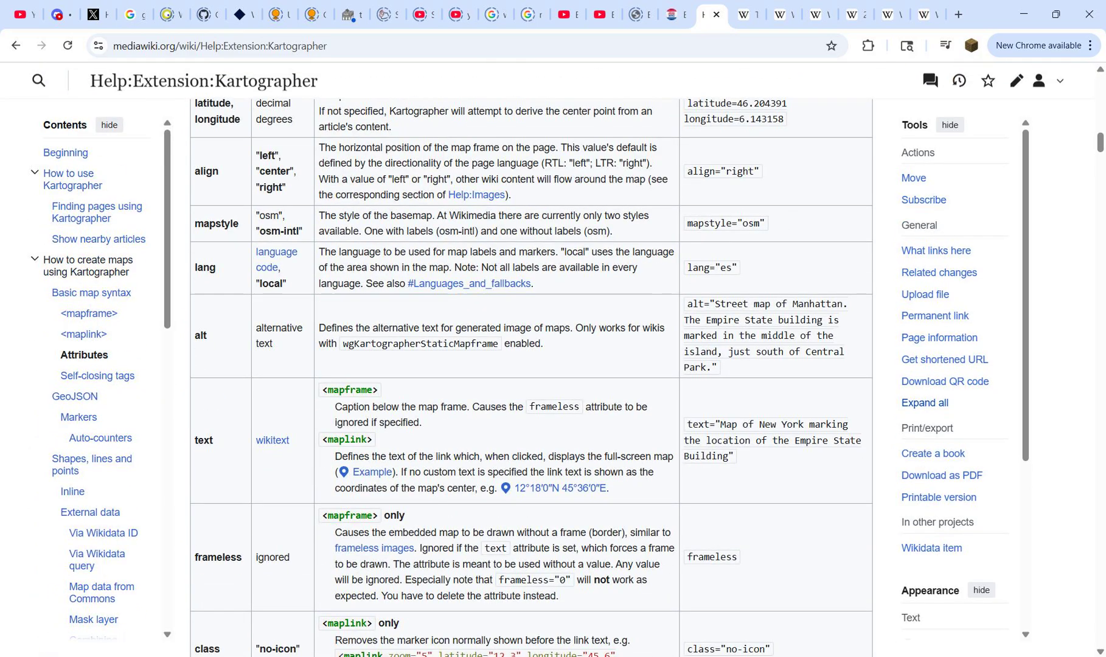
{"action": "left_click_drag", "start_coordinate": [322, 390], "coordinate": [378, 391]}
{"action": "left_click", "coordinate": [379, 391]}
{"action": "scroll", "coordinate": [531, 377], "scroll_direction": "up", "scroll_amount": 5}
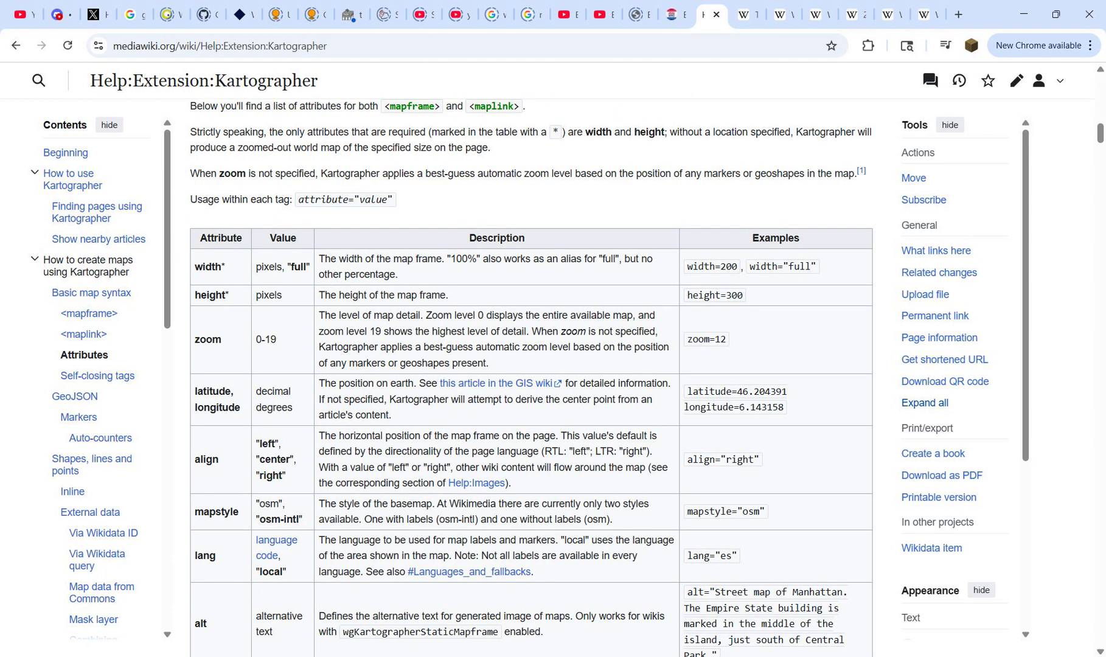
{"action": "scroll", "coordinate": [531, 378], "scroll_direction": "down", "scroll_amount": 1}
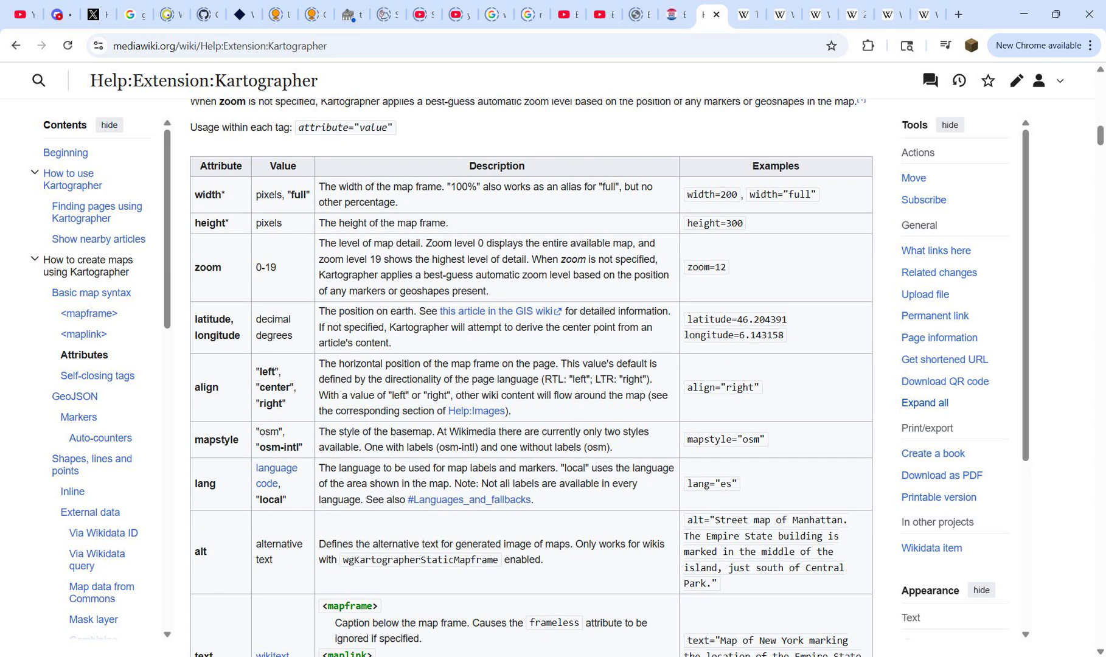
{"action": "left_click_drag", "start_coordinate": [210, 195], "coordinate": [219, 387]}
{"action": "left_click", "coordinate": [218, 387]}
{"action": "scroll", "coordinate": [531, 377], "scroll_direction": "down", "scroll_amount": 6}
{"action": "scroll", "coordinate": [531, 378], "scroll_direction": "down", "scroll_amount": 20}
Step: Examine the title and description properties in the help page's marker table, then return to the start of the page
{"action": "scroll", "coordinate": [531, 377], "scroll_direction": "up", "scroll_amount": 4}
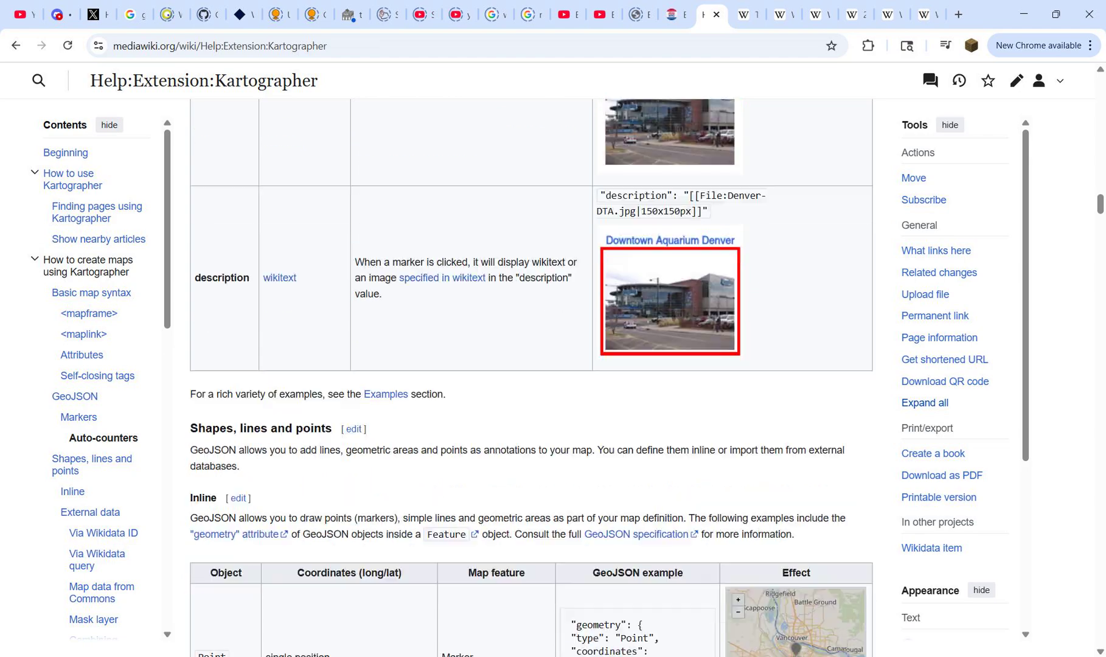
{"action": "scroll", "coordinate": [532, 378], "scroll_direction": "down", "scroll_amount": 3}
{"action": "scroll", "coordinate": [531, 377], "scroll_direction": "up", "scroll_amount": 2}
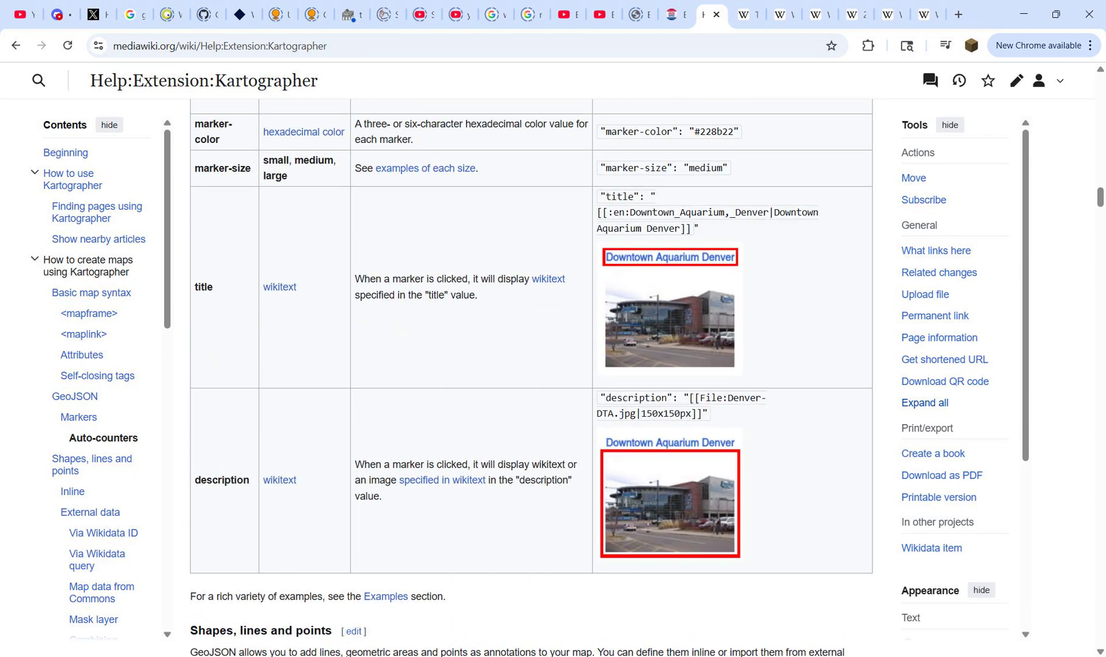
{"action": "left_click_drag", "start_coordinate": [195, 480], "coordinate": [238, 480]}
{"action": "left_click", "coordinate": [239, 480]}
{"action": "double_click", "coordinate": [204, 287]}
{"action": "left_click", "coordinate": [207, 287]}
{"action": "key", "text": "Home"}
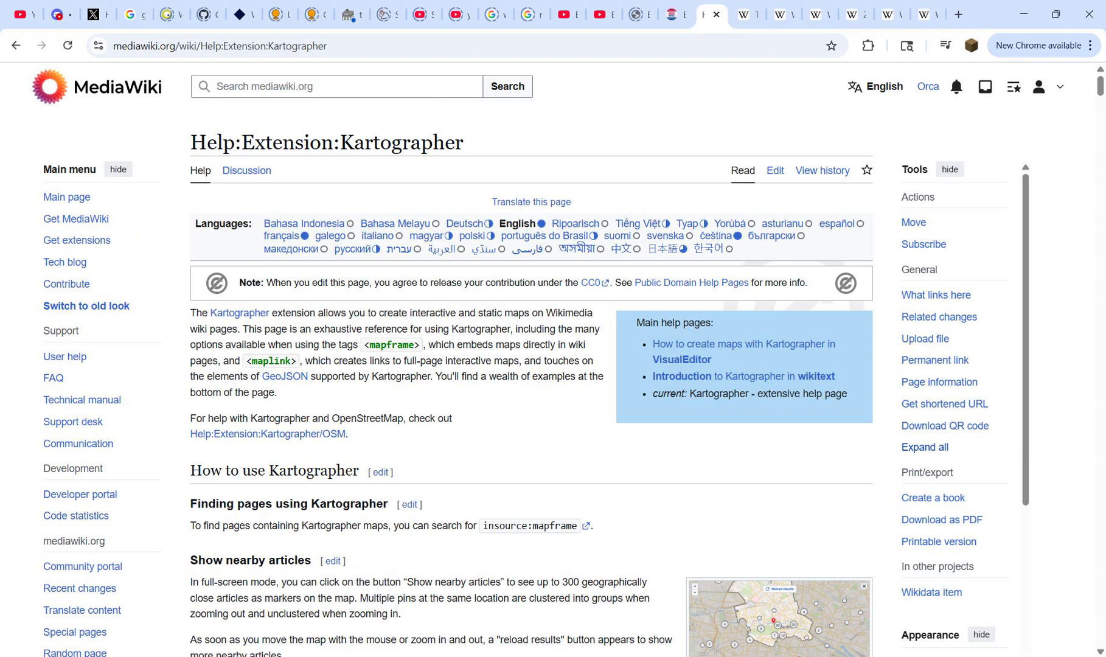
Step: Return to the New York City Council election article and view District 4's Democratic primary results map and legend
{"action": "left_click", "coordinate": [925, 14]}
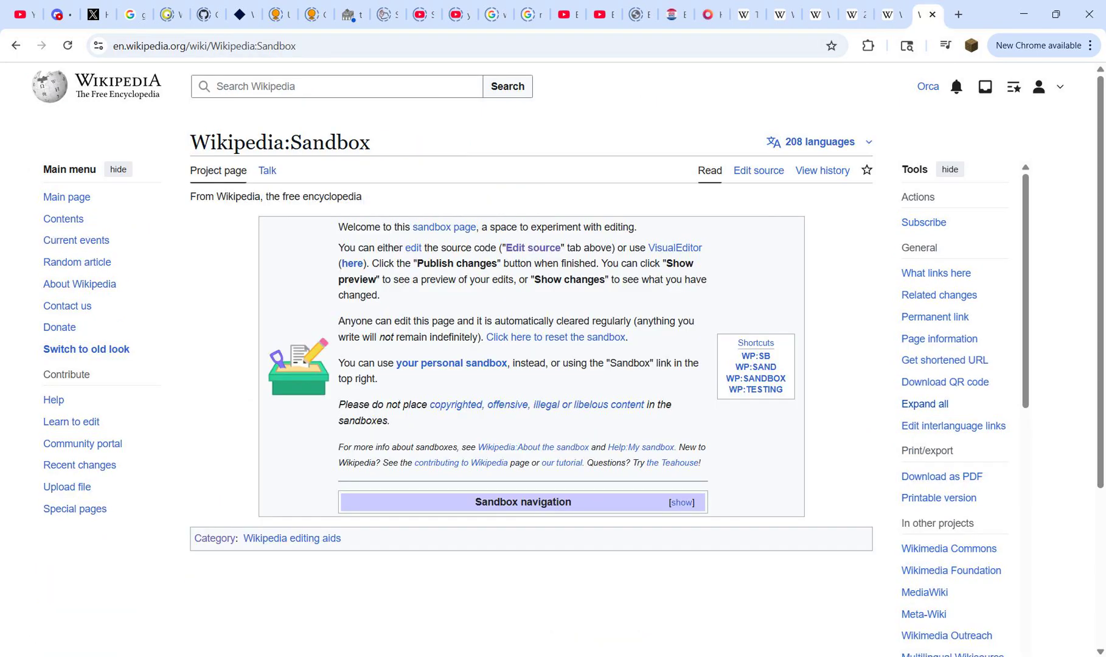
{"action": "left_click", "coordinate": [855, 14]}
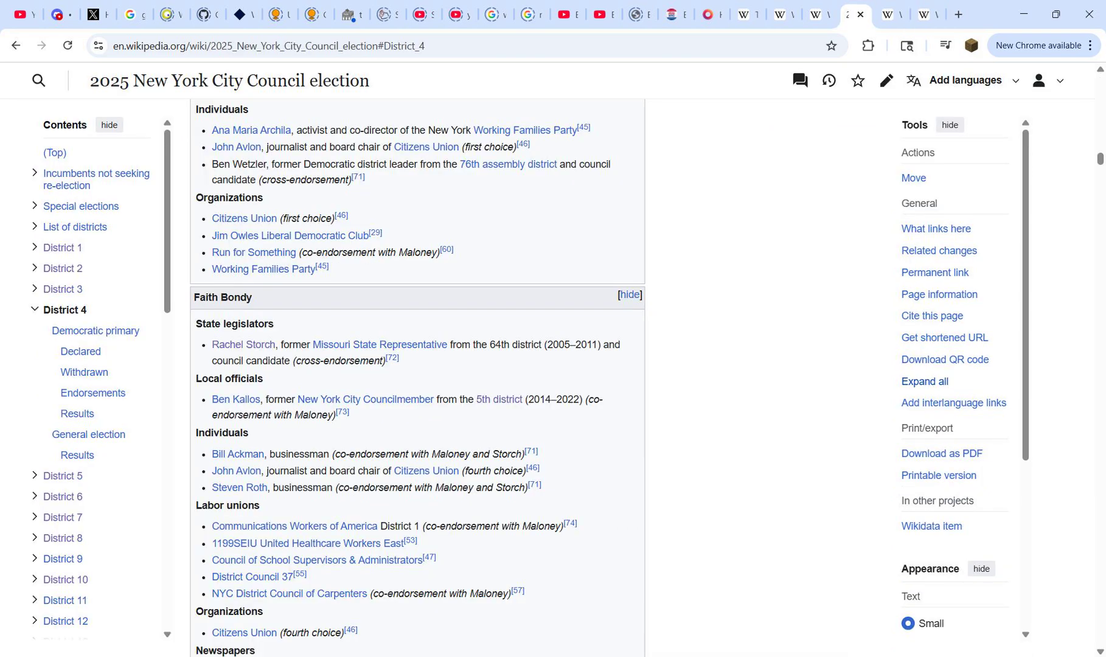
{"action": "scroll", "coordinate": [499, 400], "scroll_direction": "down", "scroll_amount": 20}
{"action": "scroll", "coordinate": [499, 399], "scroll_direction": "up", "scroll_amount": 5}
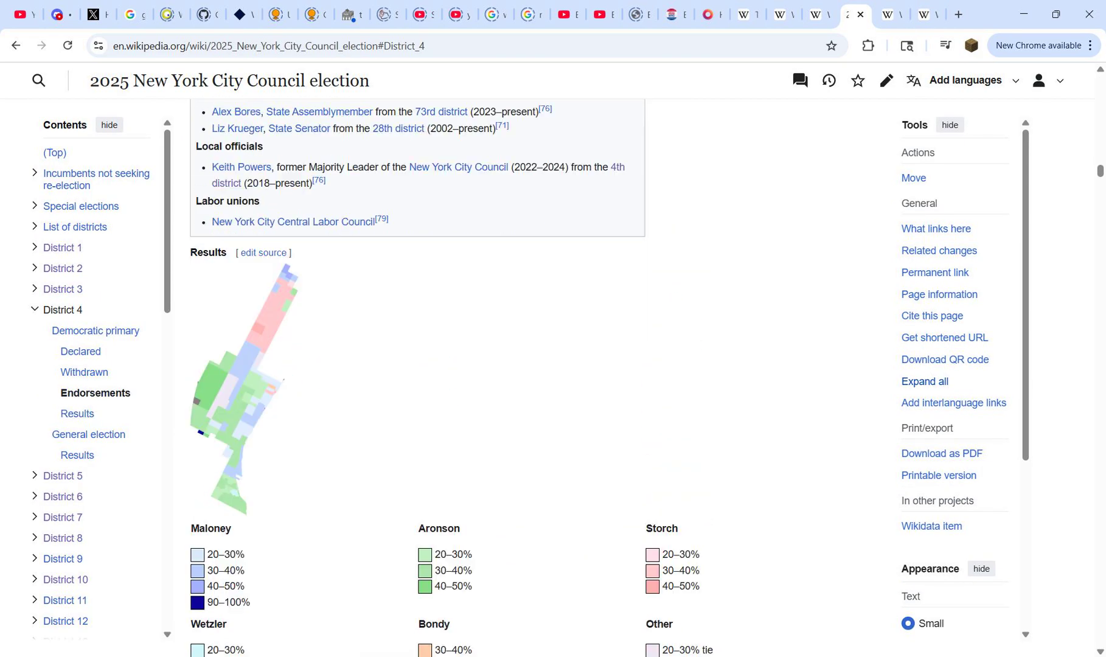
{"action": "scroll", "coordinate": [499, 399], "scroll_direction": "down", "scroll_amount": 1}
{"action": "scroll", "coordinate": [499, 400], "scroll_direction": "down", "scroll_amount": 1}
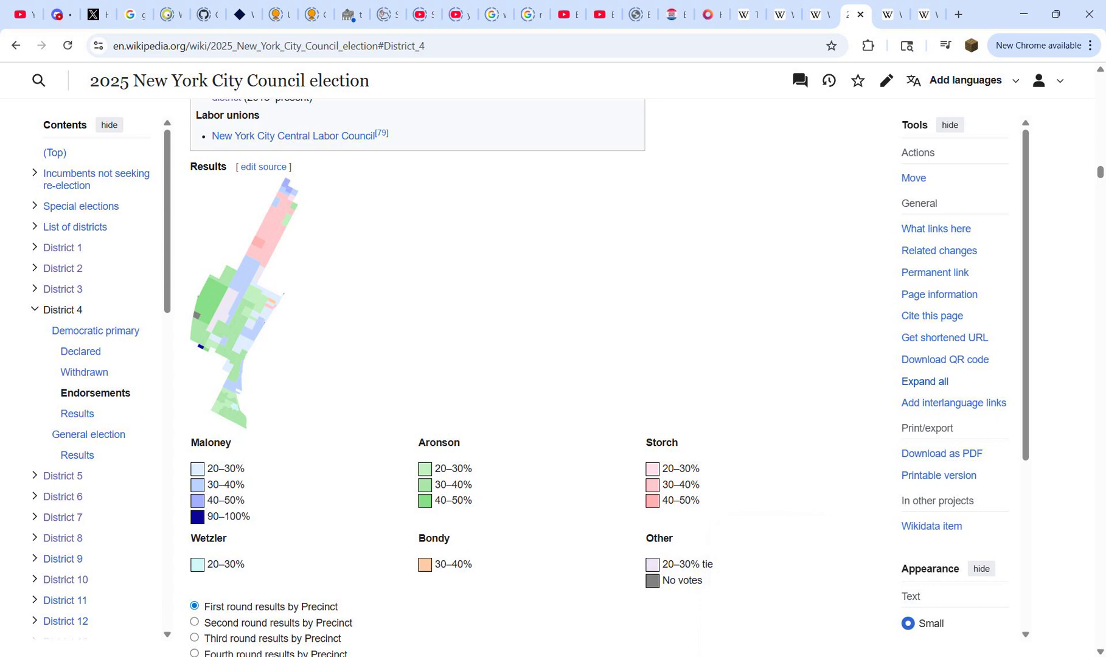
Step: Copy columns A to H of the dist4 workbook's round1 sheet in Excel and paste them into a new blank workbook
{"action": "key", "text": "alt+Tab"}
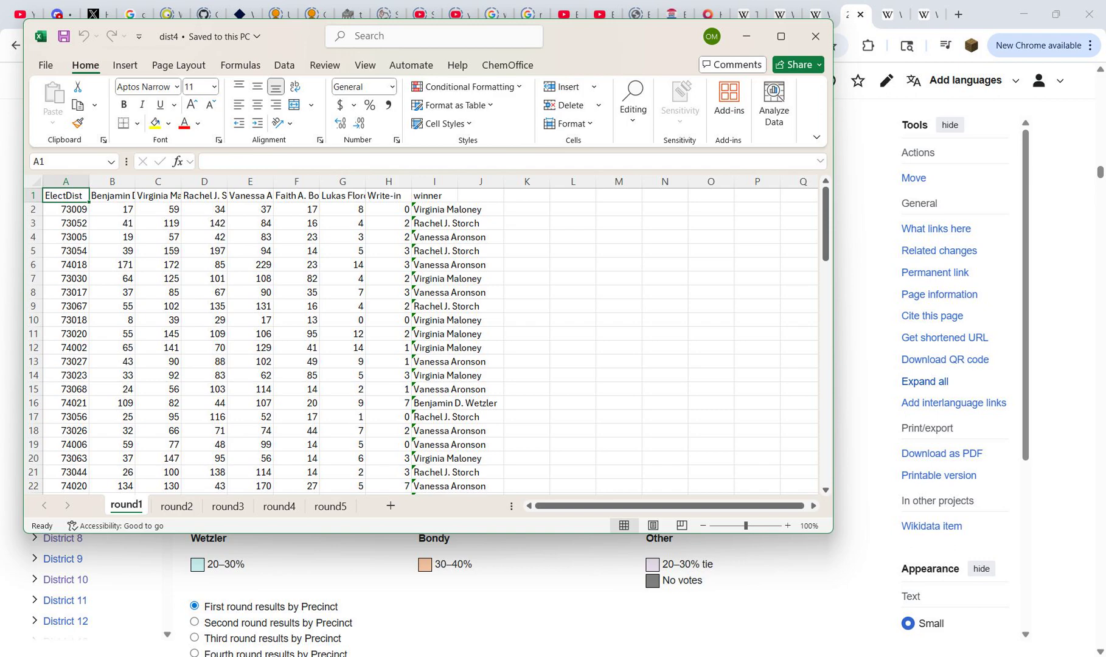
{"action": "left_click_drag", "start_coordinate": [388, 181], "coordinate": [66, 181]}
{"action": "key", "text": "ctrl+c"}
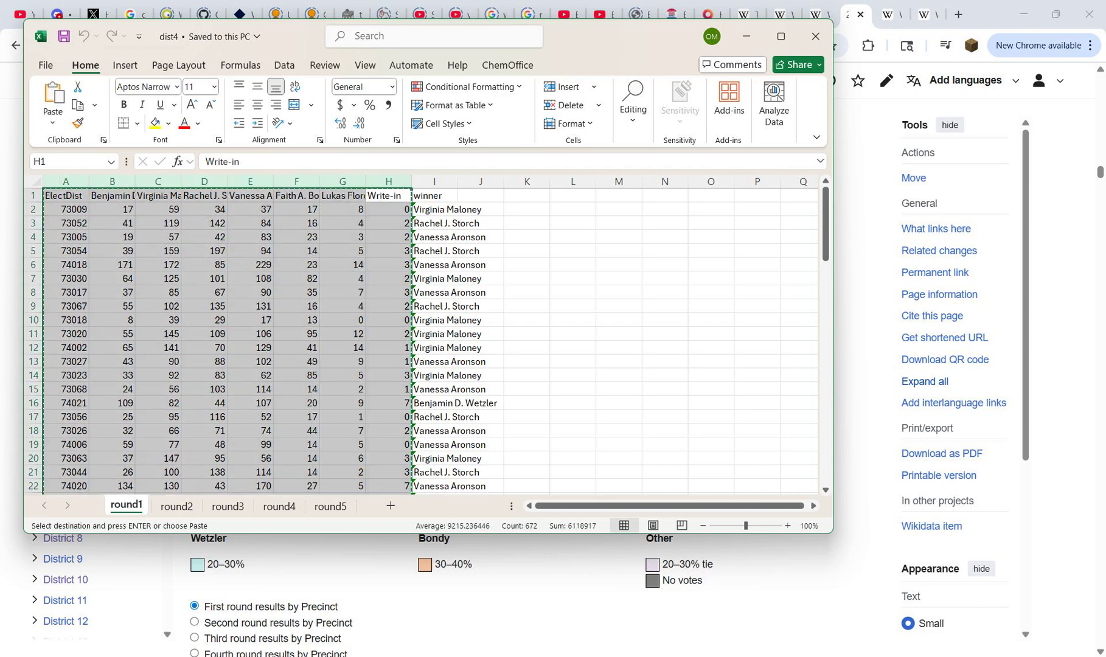
{"action": "key", "text": "super+s"}
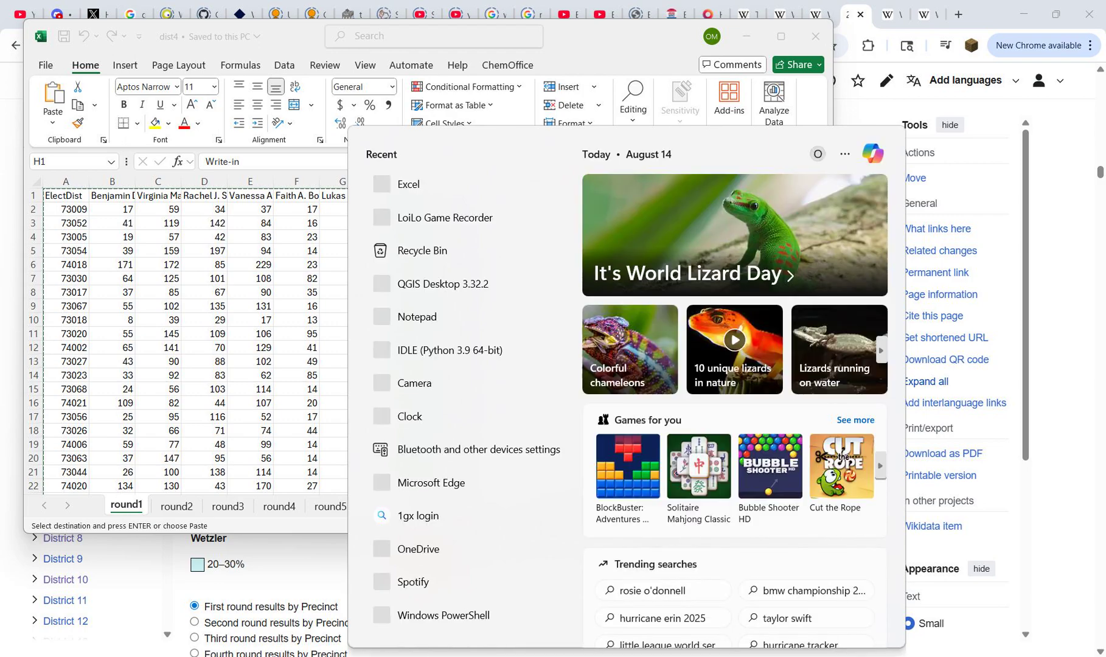
{"action": "type", "text": "ex"}
{"action": "key", "text": "Return"}
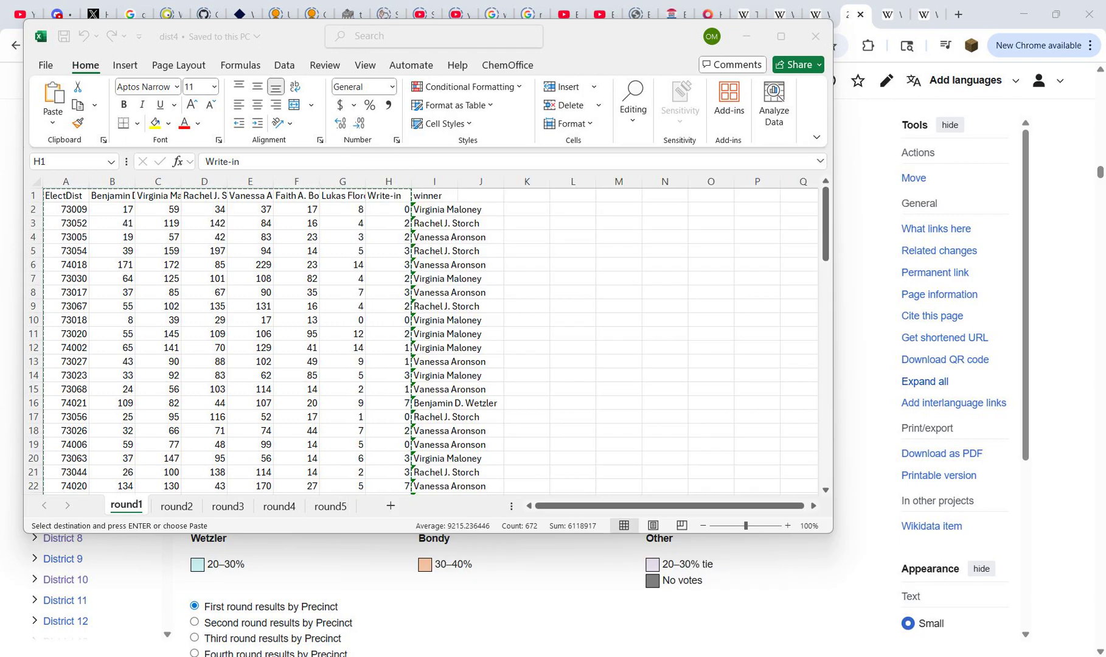
{"action": "key", "text": "ctrl+v"}
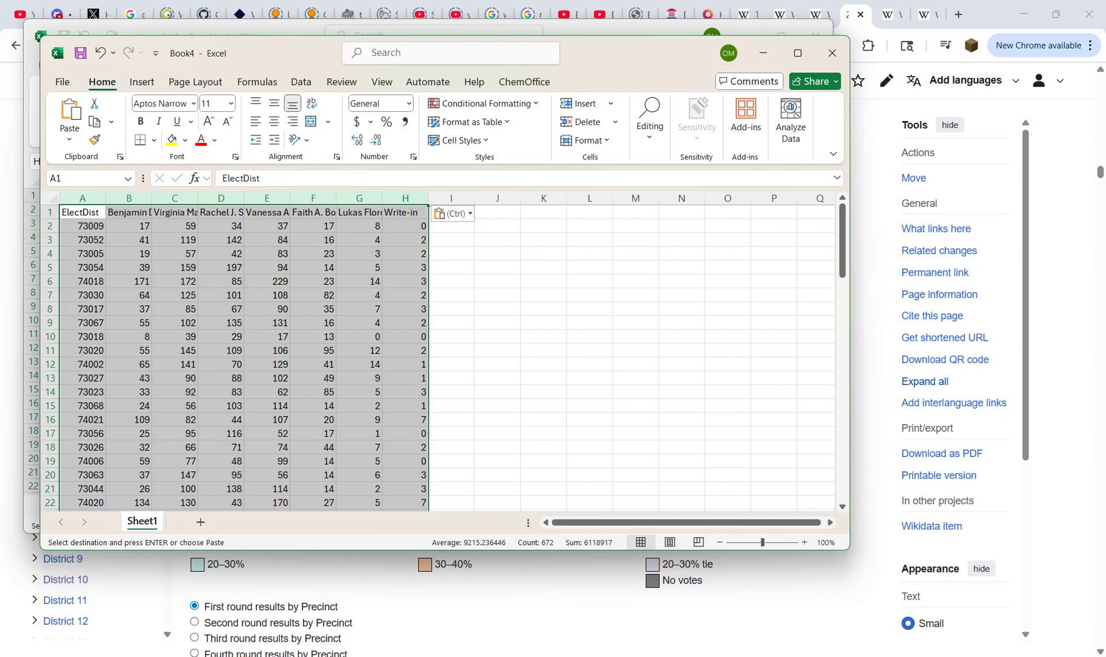
Step: Close the dist4 workbook and discard the large copied data from the clipboard
{"action": "key", "text": "alt+Tab"}
{"action": "left_click", "coordinate": [815, 36]}
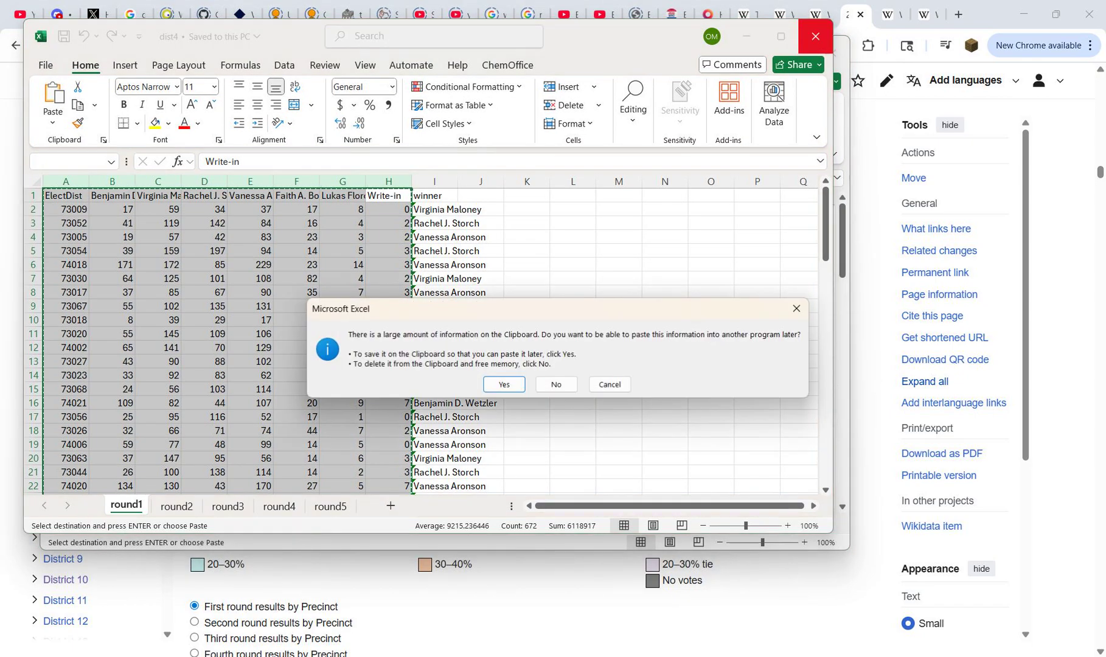
{"action": "left_click", "coordinate": [556, 384]}
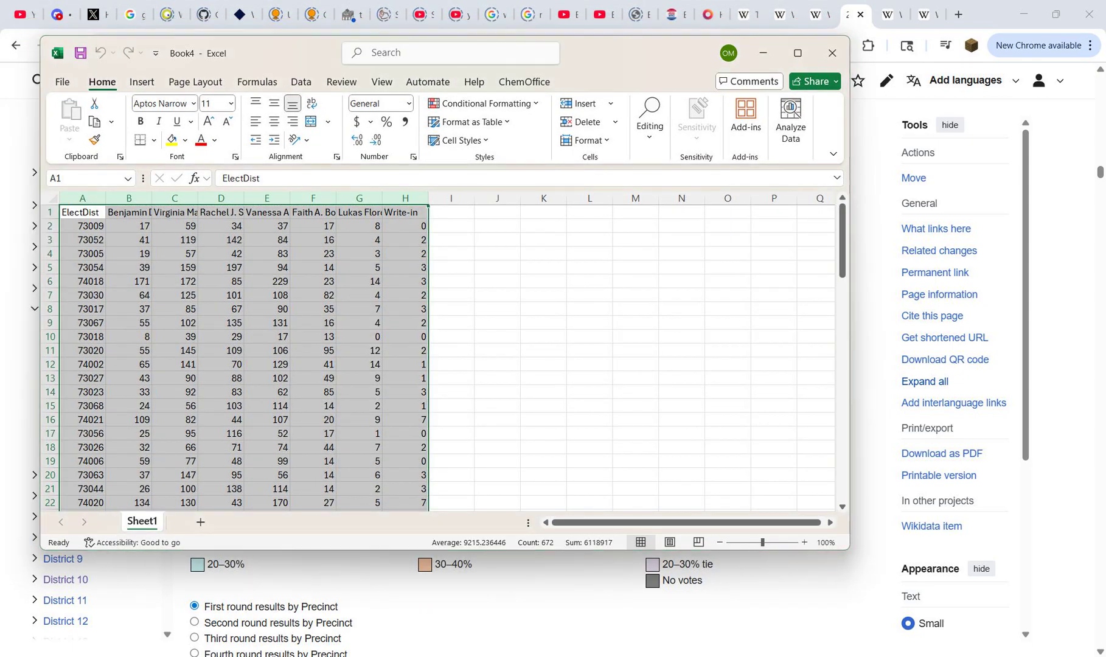
Step: Open the "nh int" workbook from mapfolder and place its window beside the new workbook
{"action": "key", "text": "alt+Tab"}
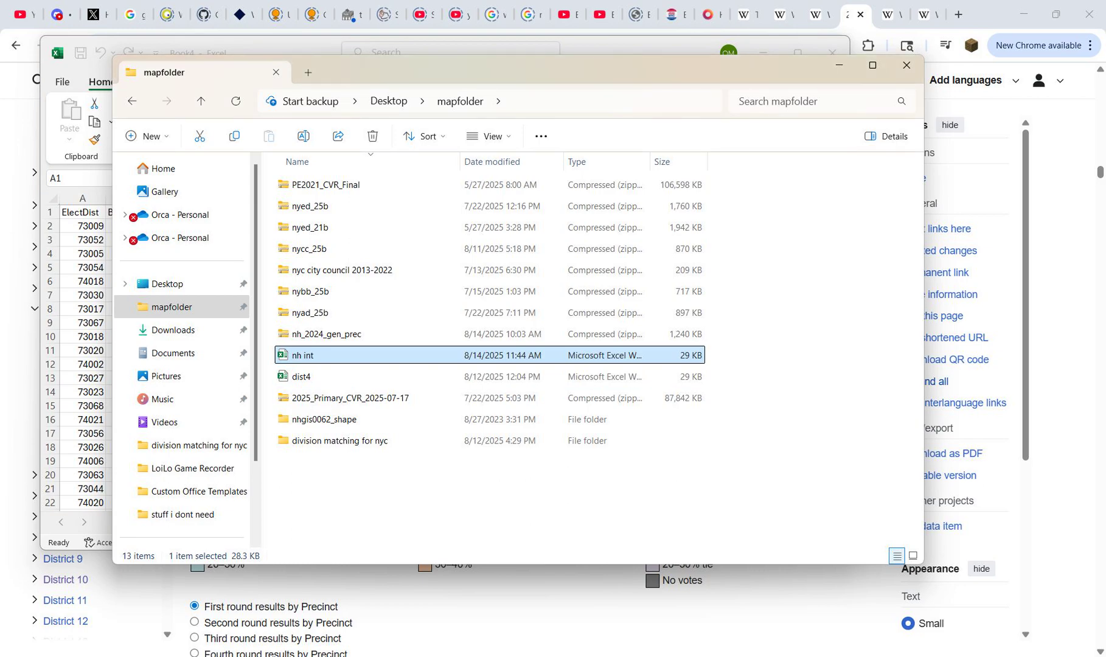
{"action": "key", "text": "Return"}
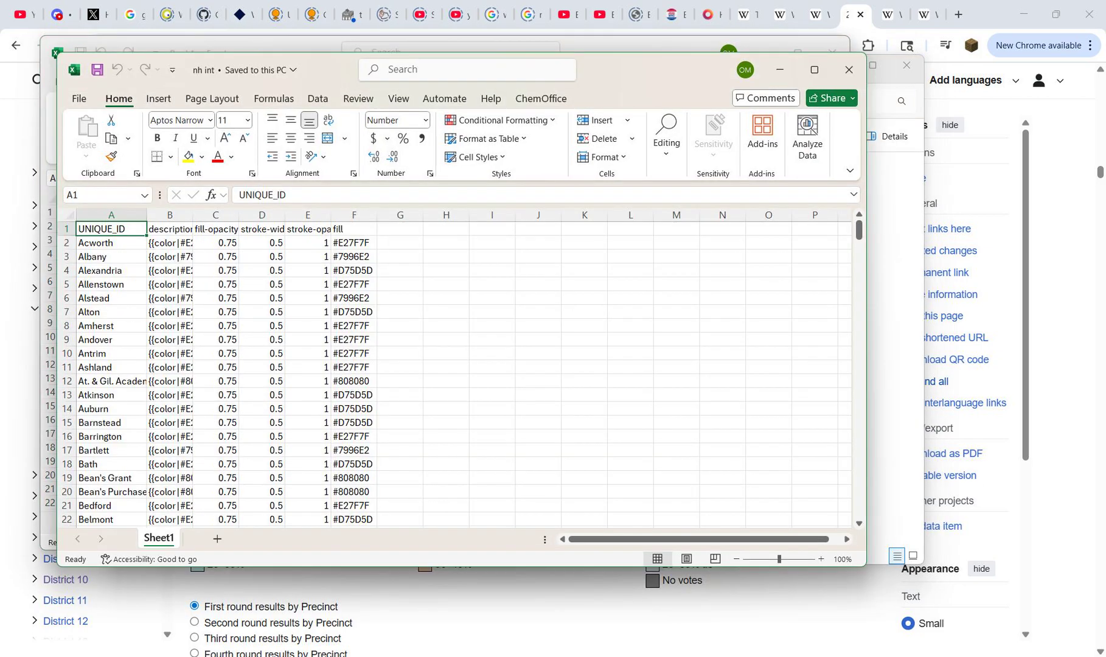
{"action": "left_click_drag", "start_coordinate": [316, 69], "coordinate": [634, 81]}
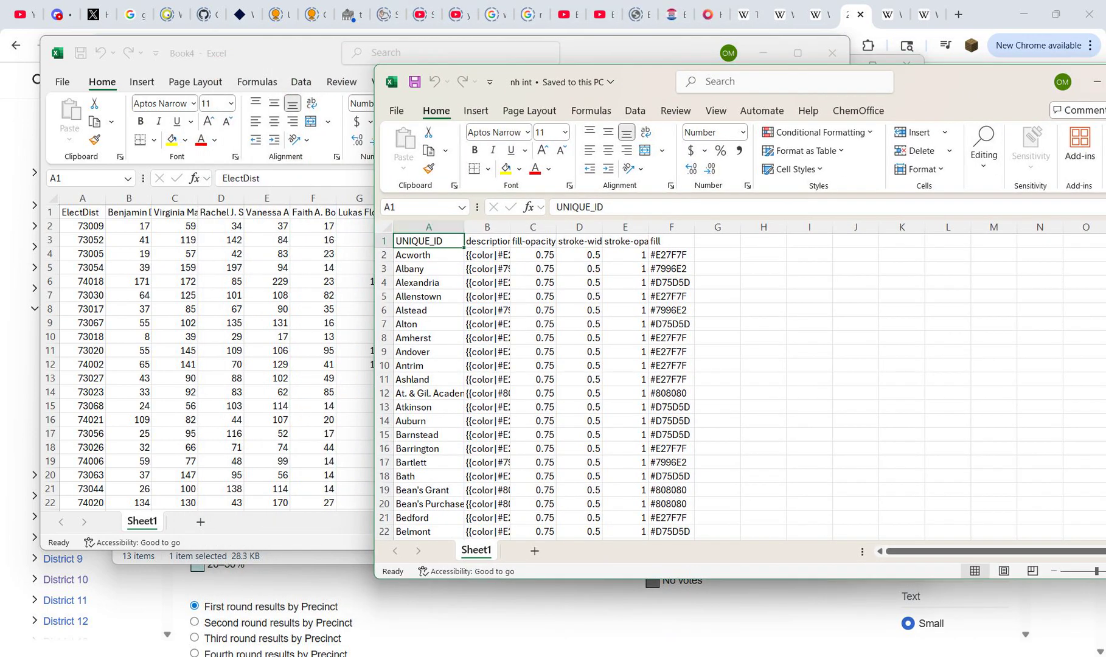
Step: Copy the Acworth description markup from cell B2 of the "nh int" workbook
{"action": "left_click", "coordinate": [487, 241]}
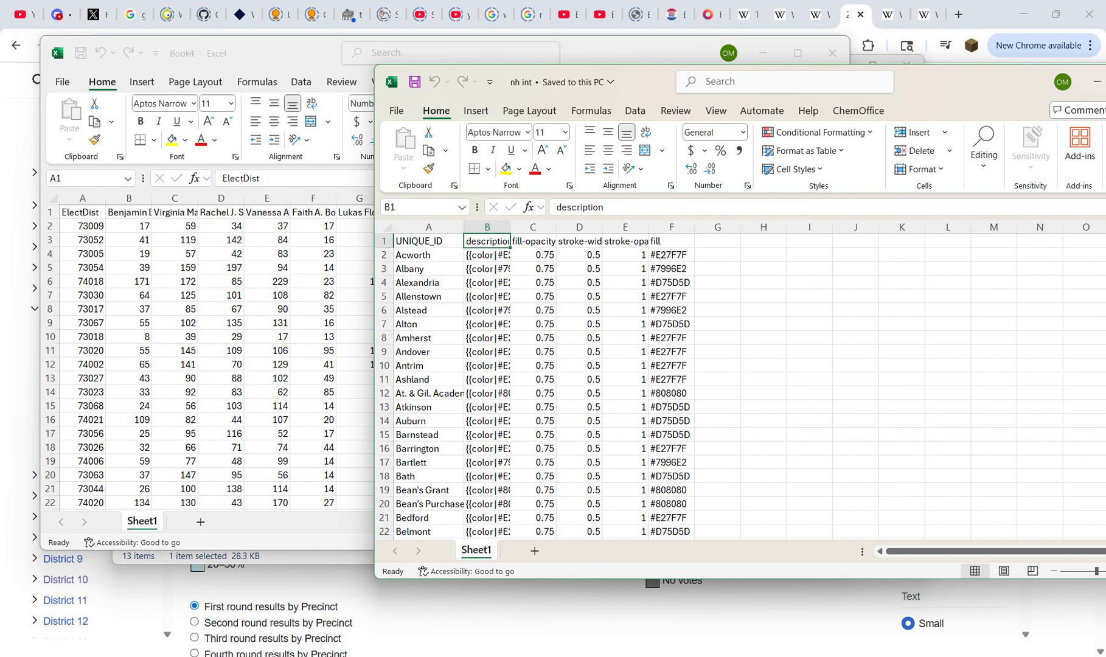
{"action": "left_click", "coordinate": [487, 255]}
{"action": "key", "text": "ctrl+c"}
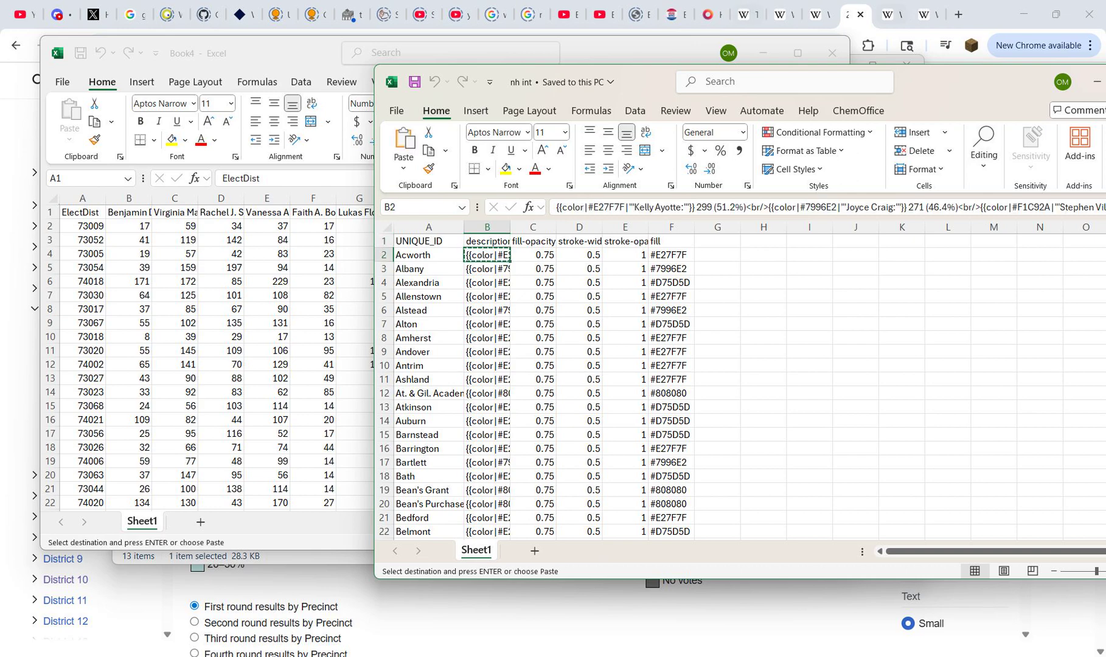
Step: Paste the copied Acworth description markup into the Wikipedia Sandbox source in Chrome and preview how it renders
{"action": "left_click", "coordinate": [926, 14]}
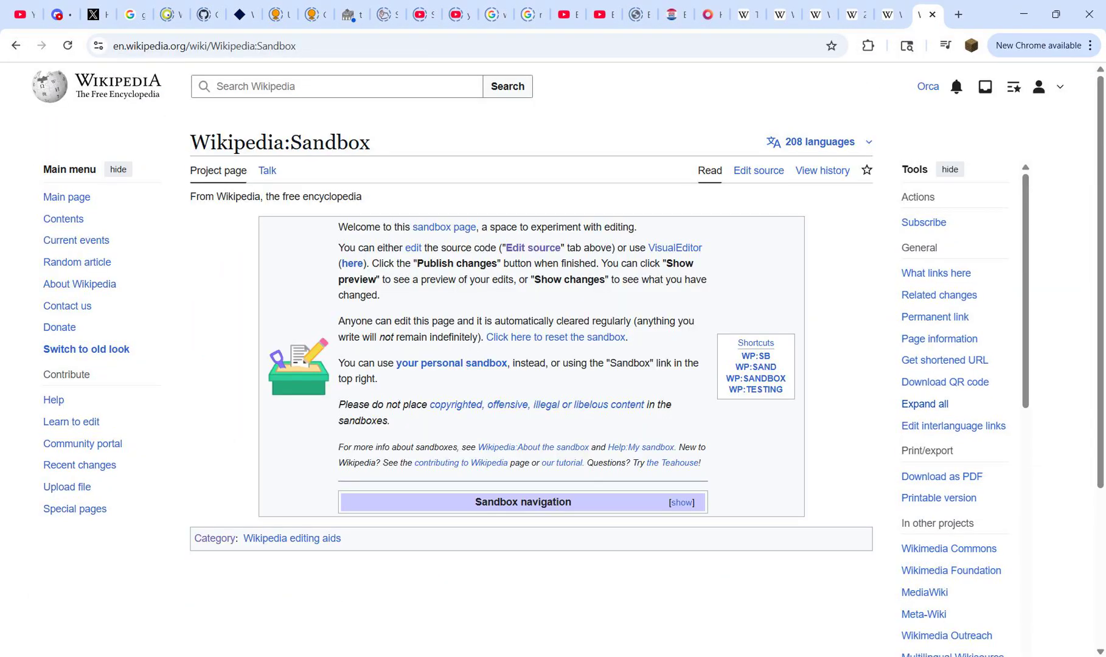
{"action": "left_click", "coordinate": [759, 171]}
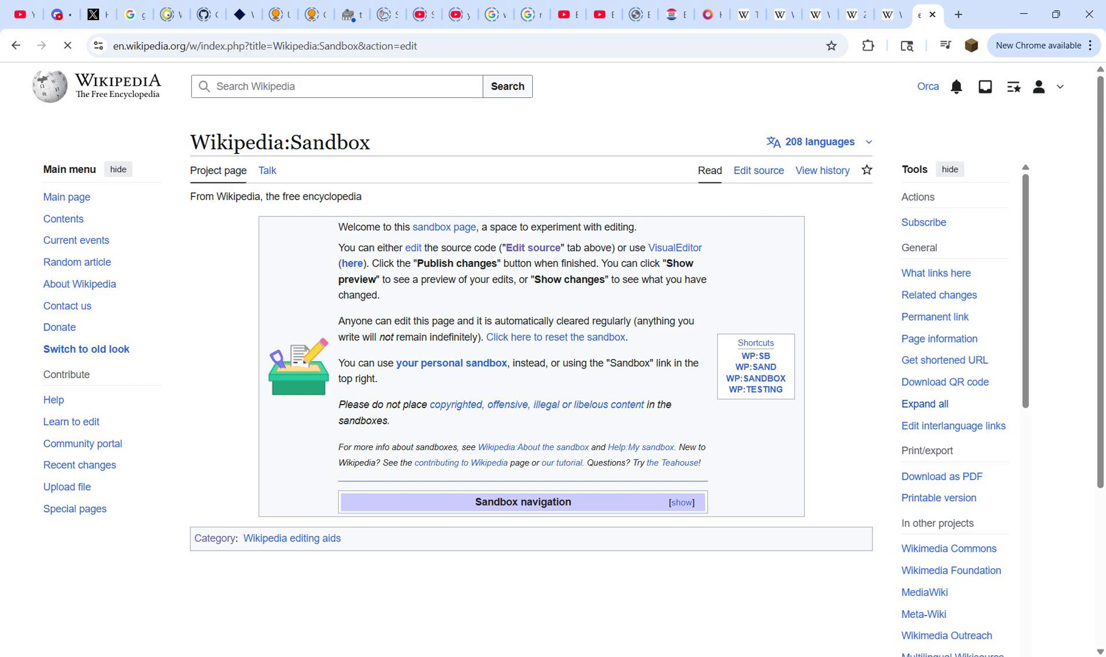
{"action": "key", "text": "ctrl+v"}
{"action": "scroll", "coordinate": [548, 365], "scroll_direction": "down", "scroll_amount": 6}
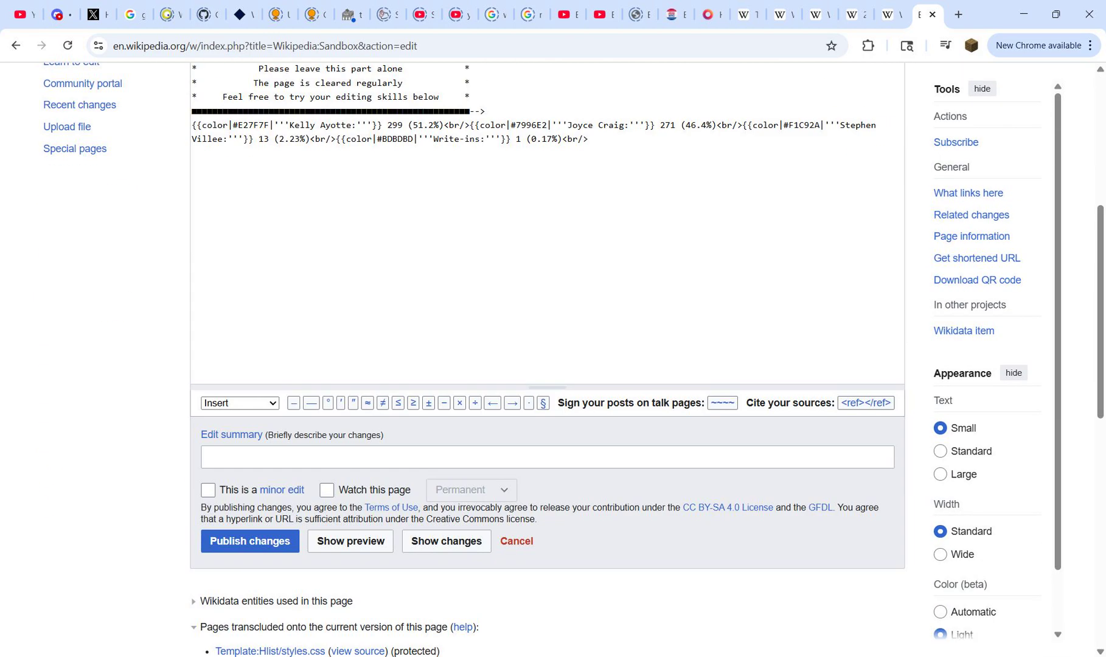
{"action": "left_click", "coordinate": [351, 541]}
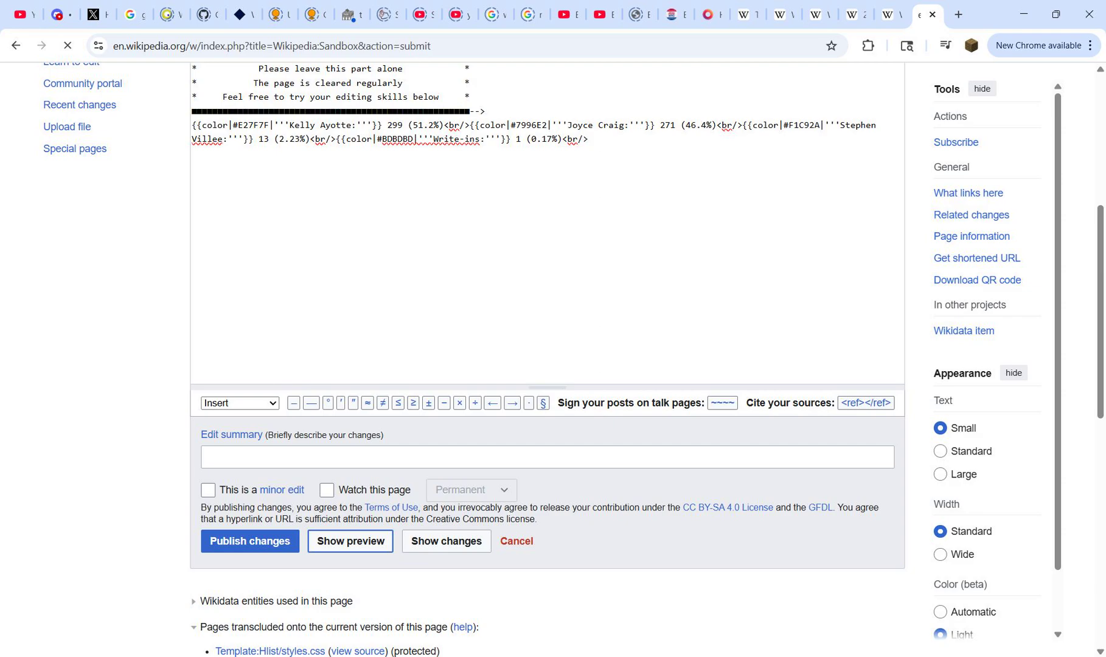
{"action": "scroll", "coordinate": [351, 541], "scroll_direction": "down", "scroll_amount": 7}
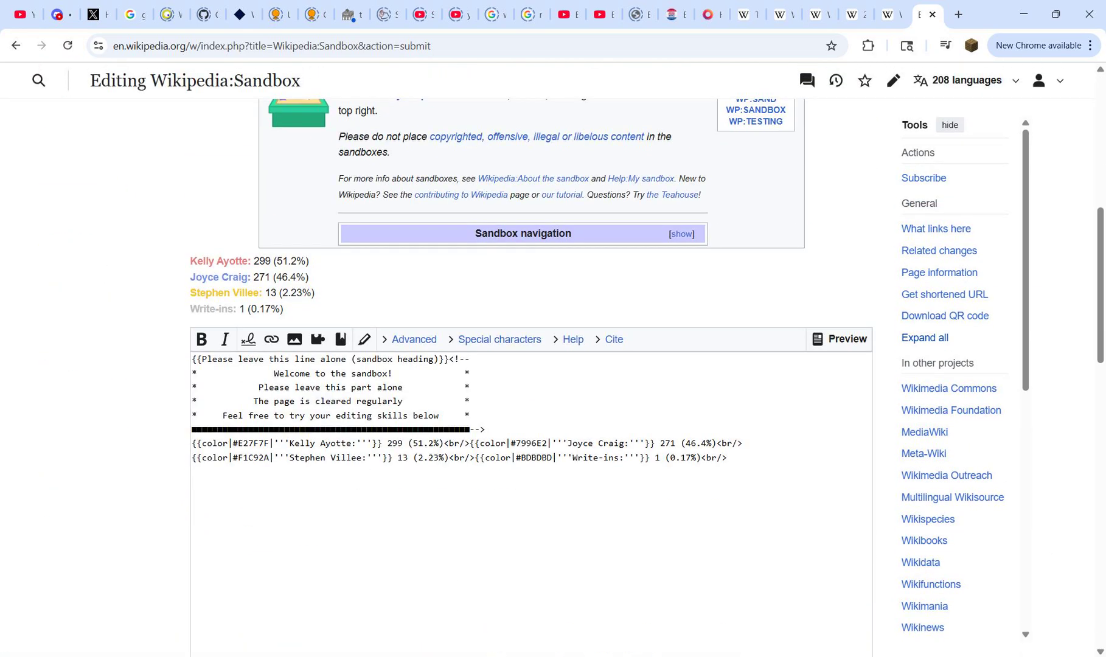
{"action": "left_click_drag", "start_coordinate": [223, 261], "coordinate": [226, 309]}
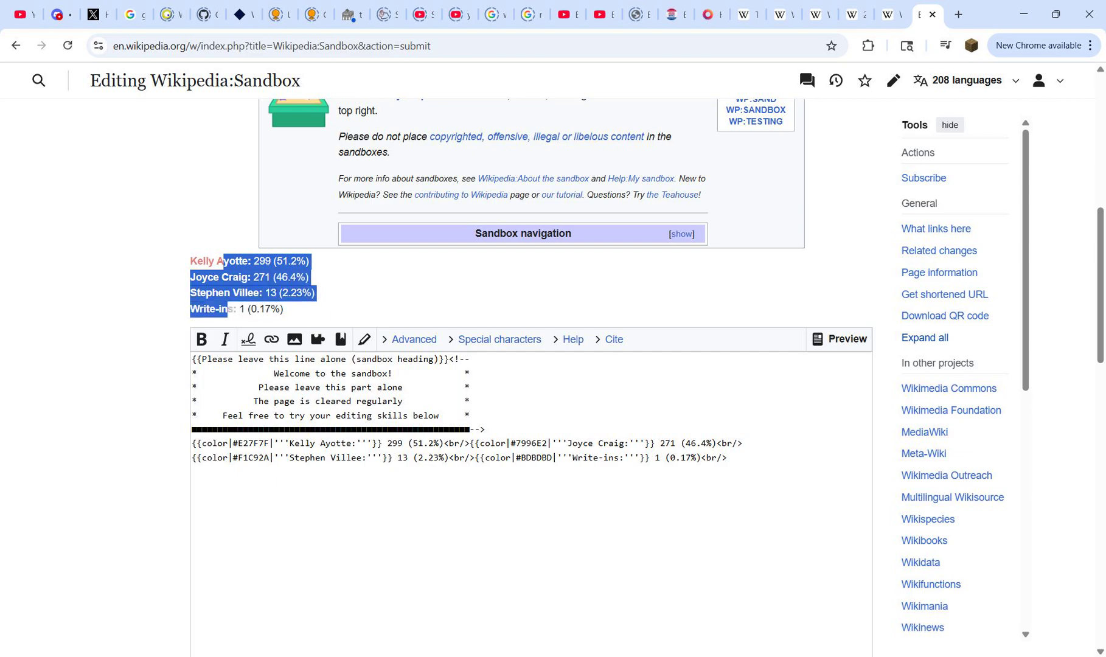
{"action": "left_click", "coordinate": [226, 310]}
Step: Switch to the "nh int" workbook in Excel and review its description, fill-opacity, stroke and fill columns, clearing the pending copy
{"action": "left_click", "coordinate": [744, 655]}
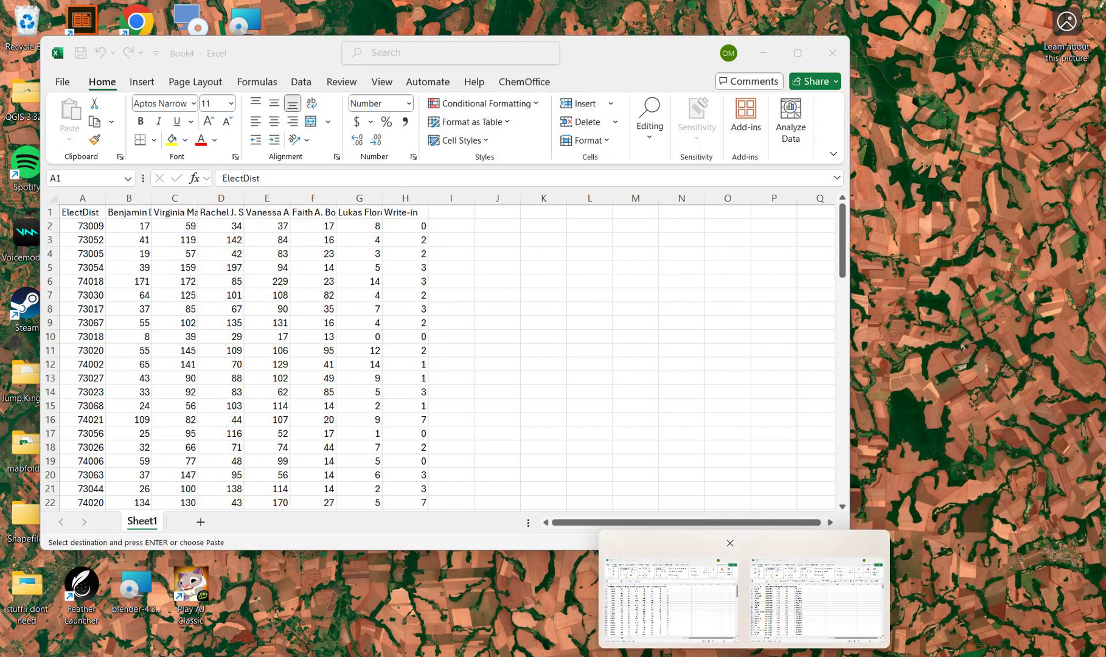
{"action": "left_click", "coordinate": [671, 597]}
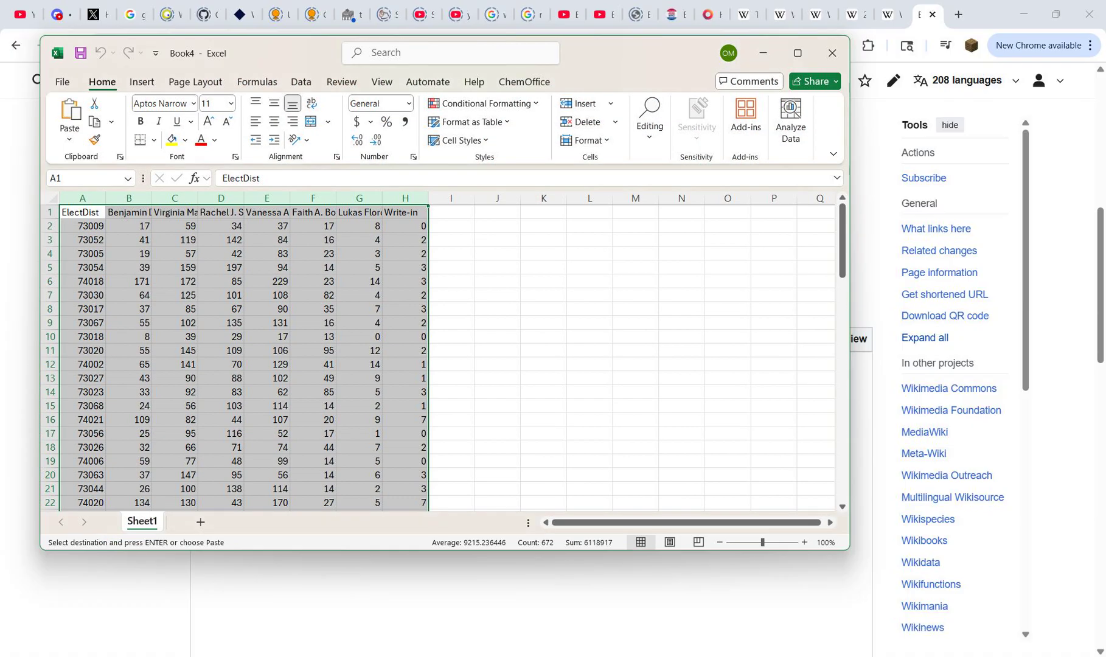
{"action": "mouse_move", "coordinate": [744, 655]}
{"action": "left_click", "coordinate": [817, 596]}
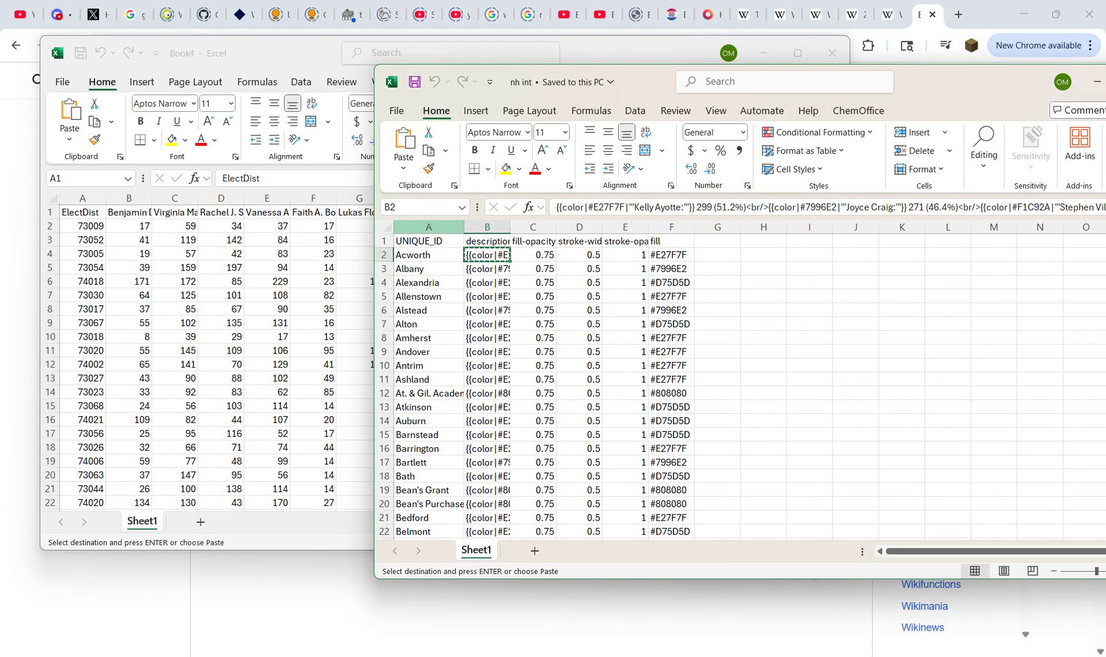
{"action": "left_click_drag", "start_coordinate": [533, 242], "coordinate": [625, 255]}
{"action": "left_click", "coordinate": [579, 268]}
{"action": "left_click_drag", "start_coordinate": [533, 255], "coordinate": [626, 255]}
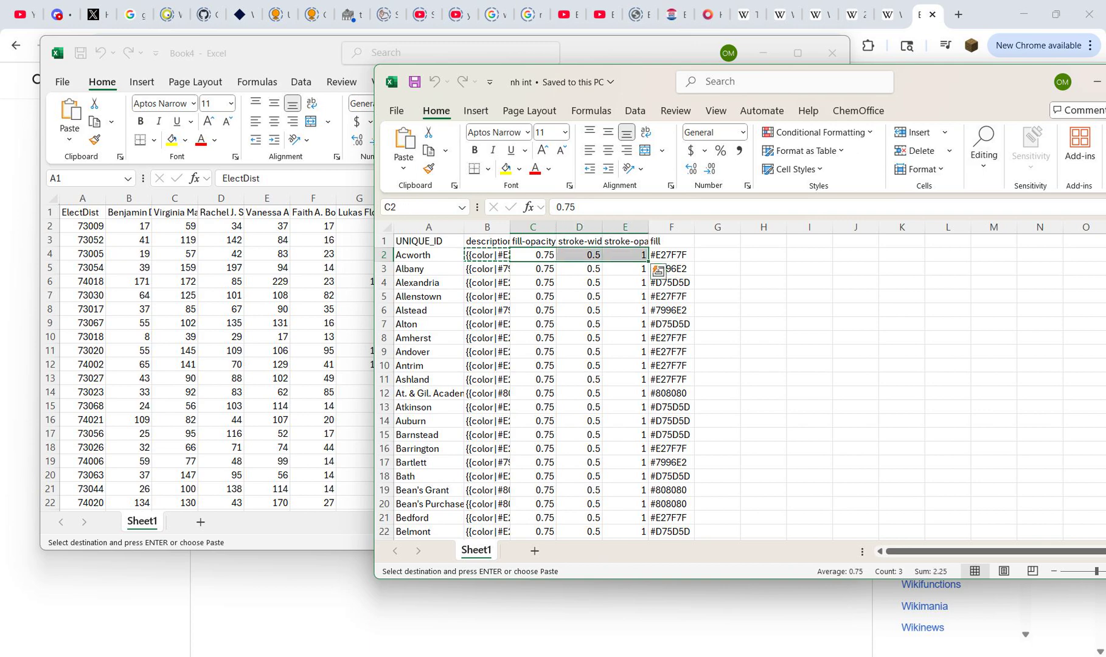
{"action": "left_click_drag", "start_coordinate": [533, 242], "coordinate": [625, 254]}
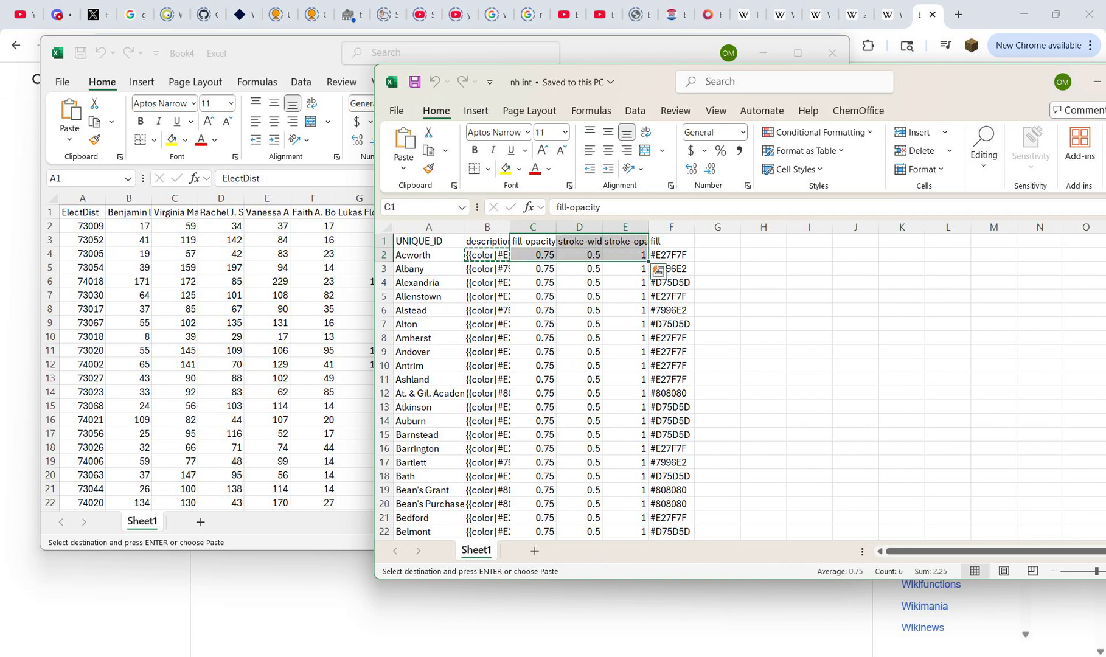
{"action": "left_click", "coordinate": [670, 241]}
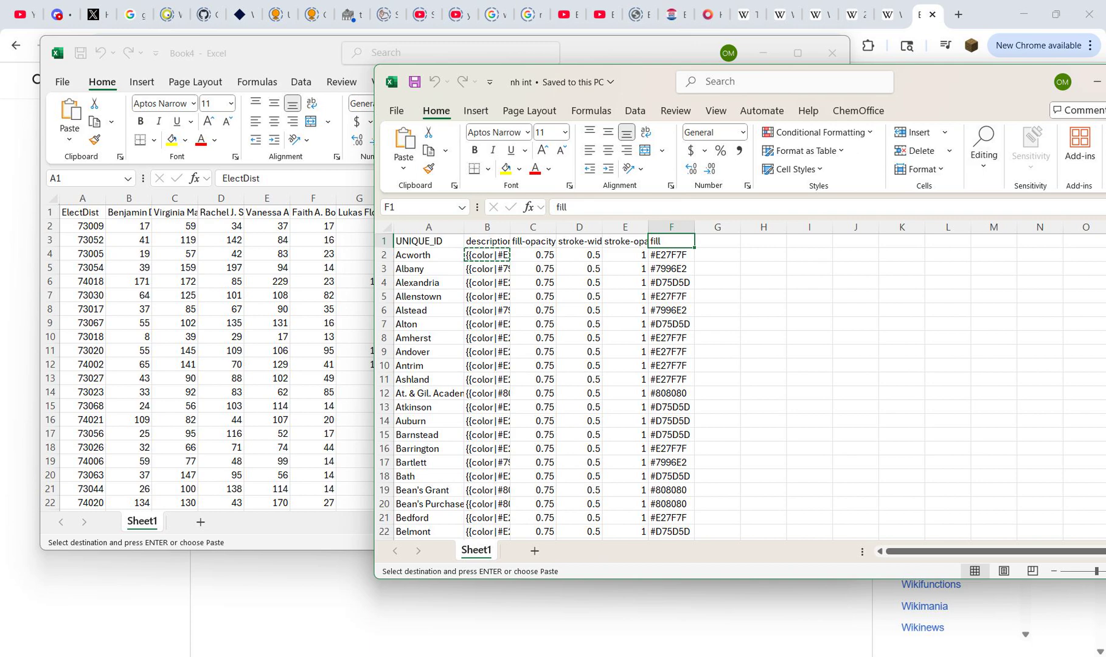
{"action": "left_click_drag", "start_coordinate": [487, 241], "coordinate": [487, 255]}
{"action": "left_click", "coordinate": [487, 241]}
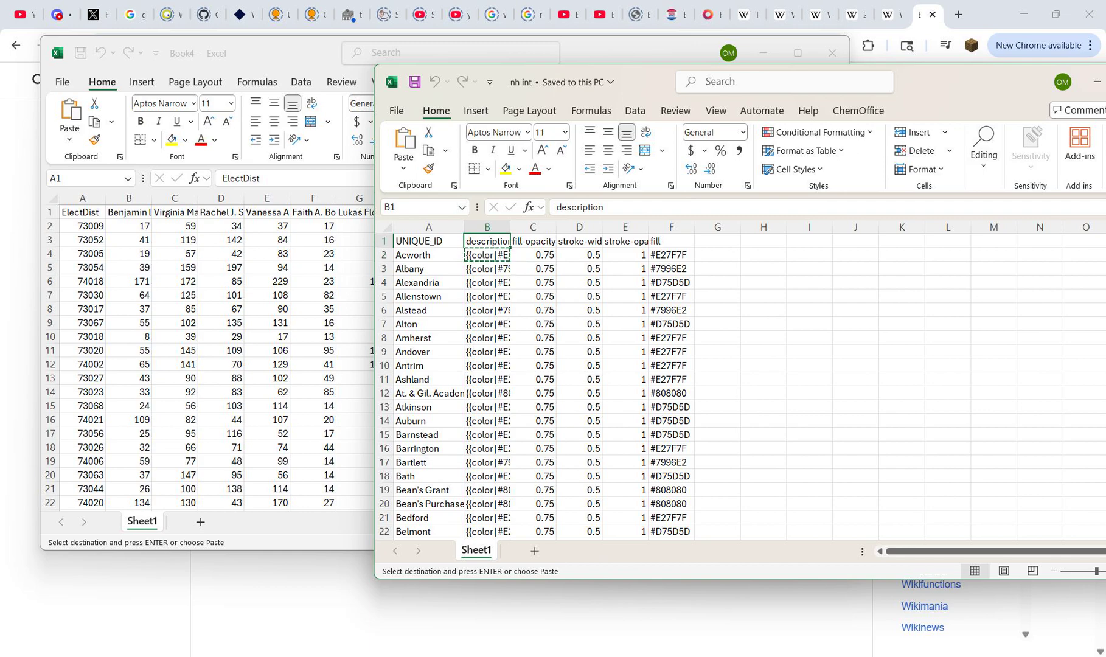
{"action": "key", "text": "Escape"}
Step: Show the District 4 Democratic primary results table on the Wikipedia election page and place the Book4 window beside it
{"action": "left_click", "coordinate": [82, 212]}
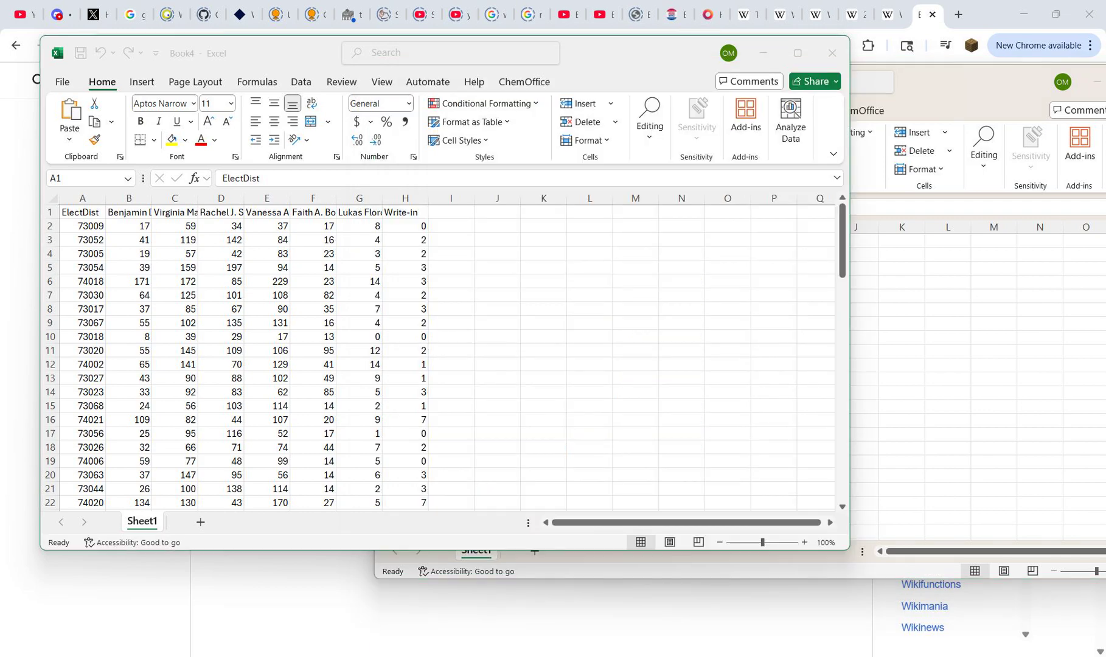
{"action": "key", "text": "ctrl+a"}
{"action": "left_click", "coordinate": [82, 226]}
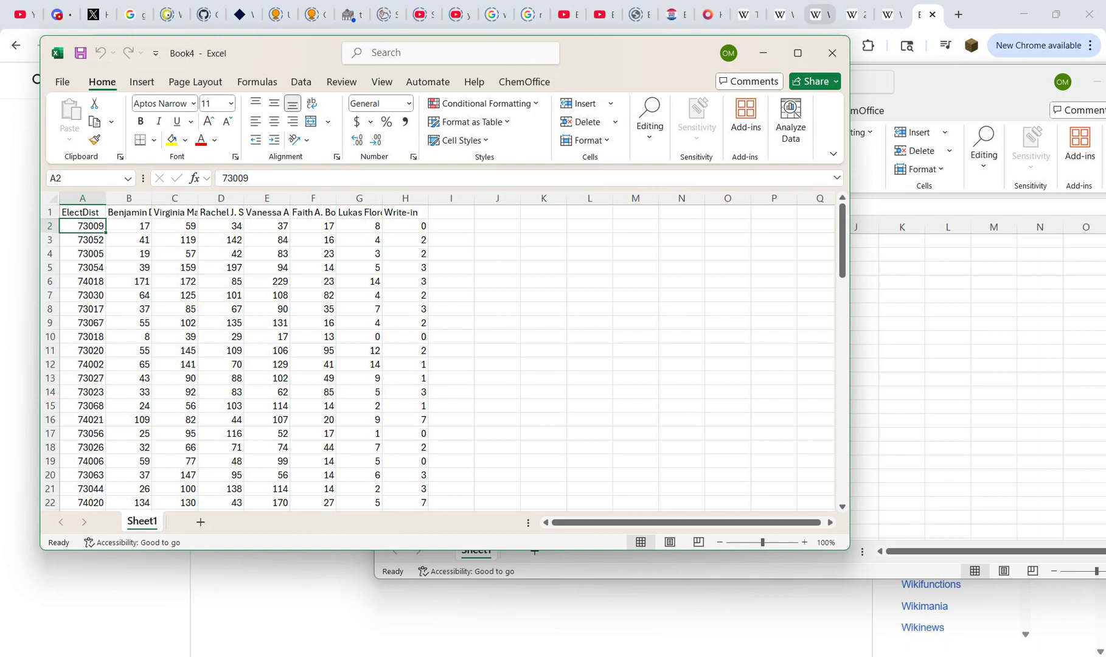
{"action": "left_click", "coordinate": [852, 14]}
{"action": "scroll", "coordinate": [450, 377], "scroll_direction": "down", "scroll_amount": 5}
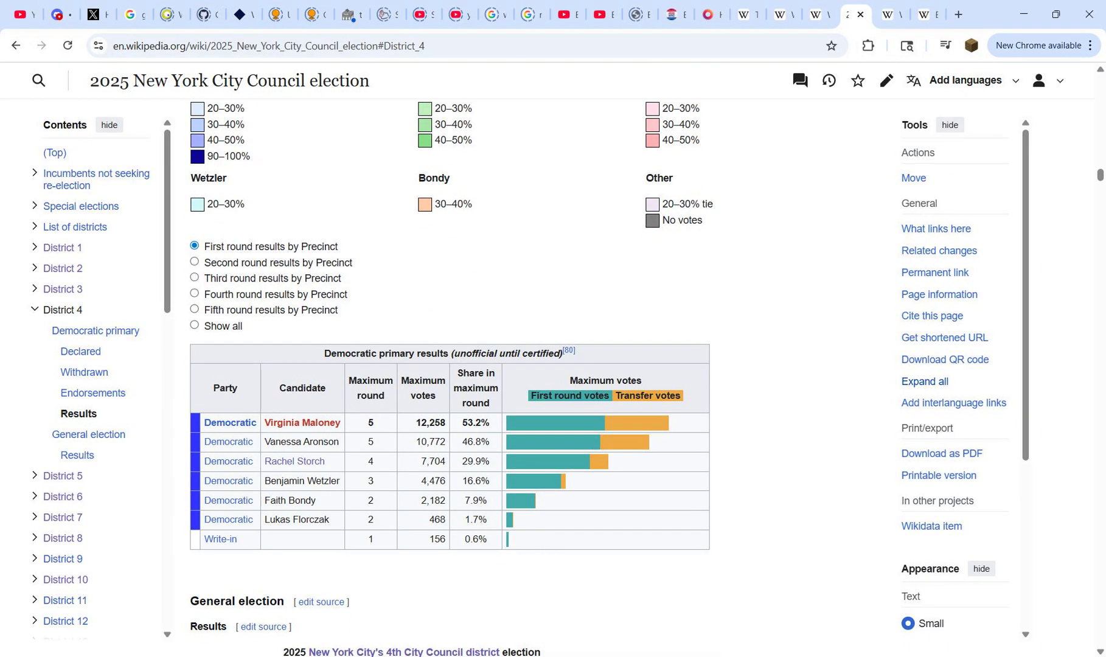
{"action": "mouse_move", "coordinate": [744, 656]}
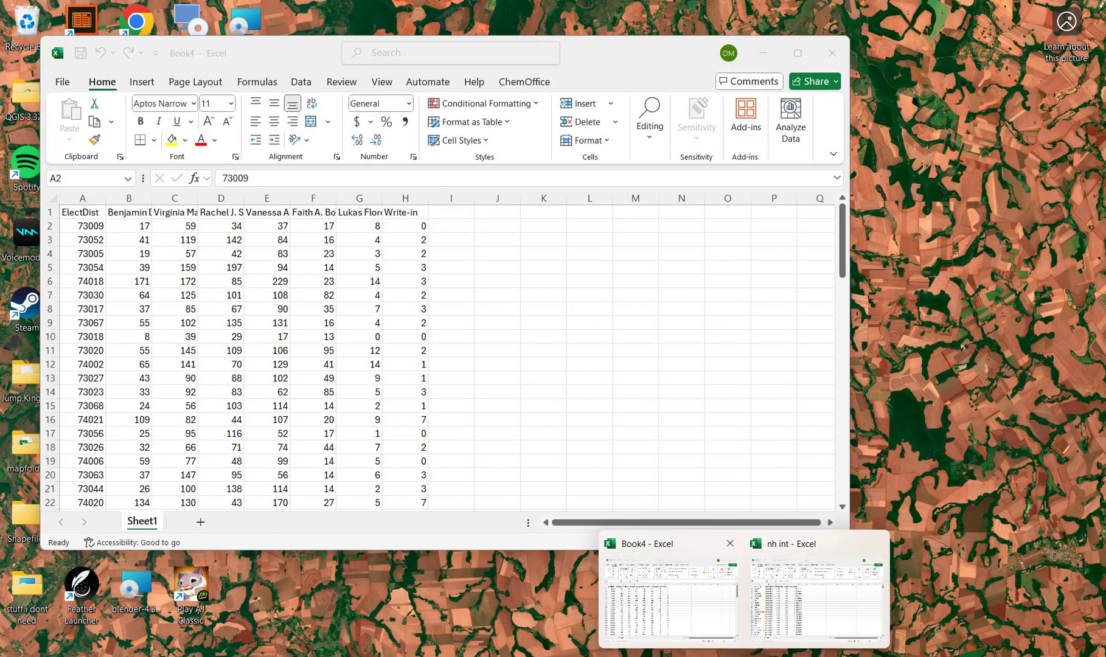
{"action": "left_click", "coordinate": [669, 600]}
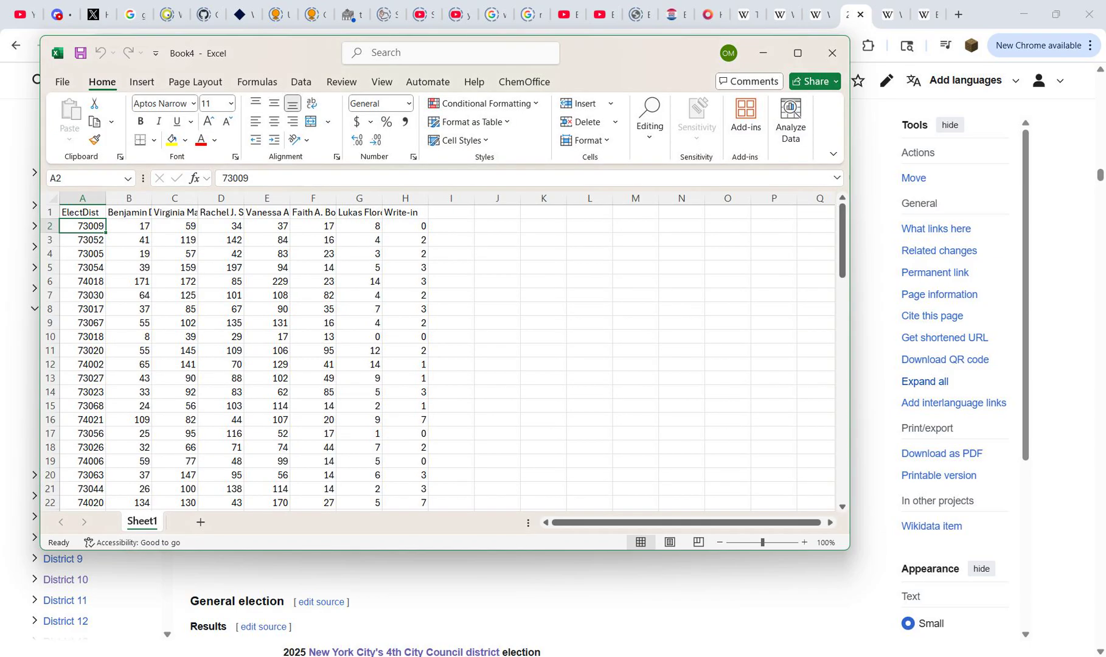
{"action": "left_click_drag", "start_coordinate": [292, 52], "coordinate": [757, 131]}
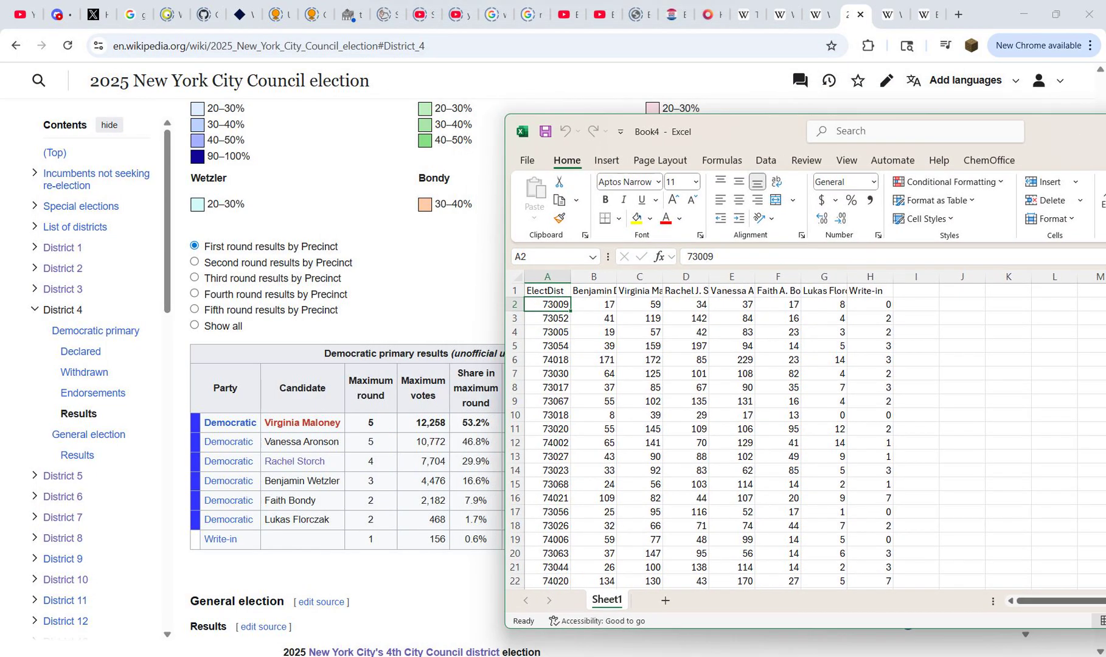
Step: Move the candidate votes in Book4's column E to directly before column D and delete the leftover original column
{"action": "left_click_drag", "start_coordinate": [592, 277], "coordinate": [871, 277]}
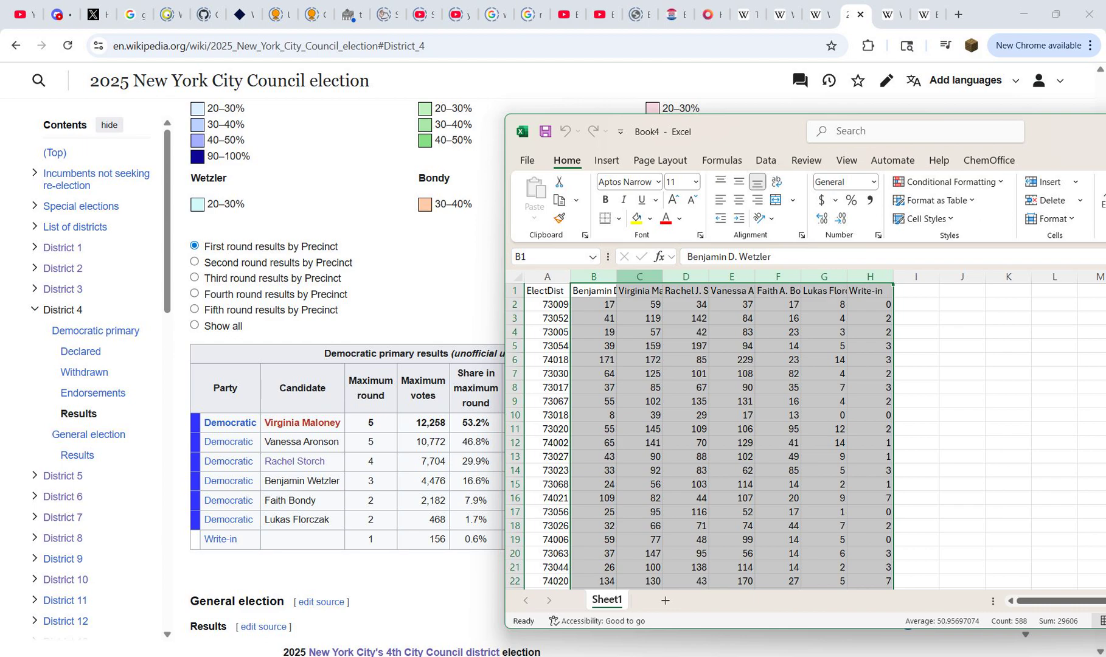
{"action": "left_click", "coordinate": [685, 276]}
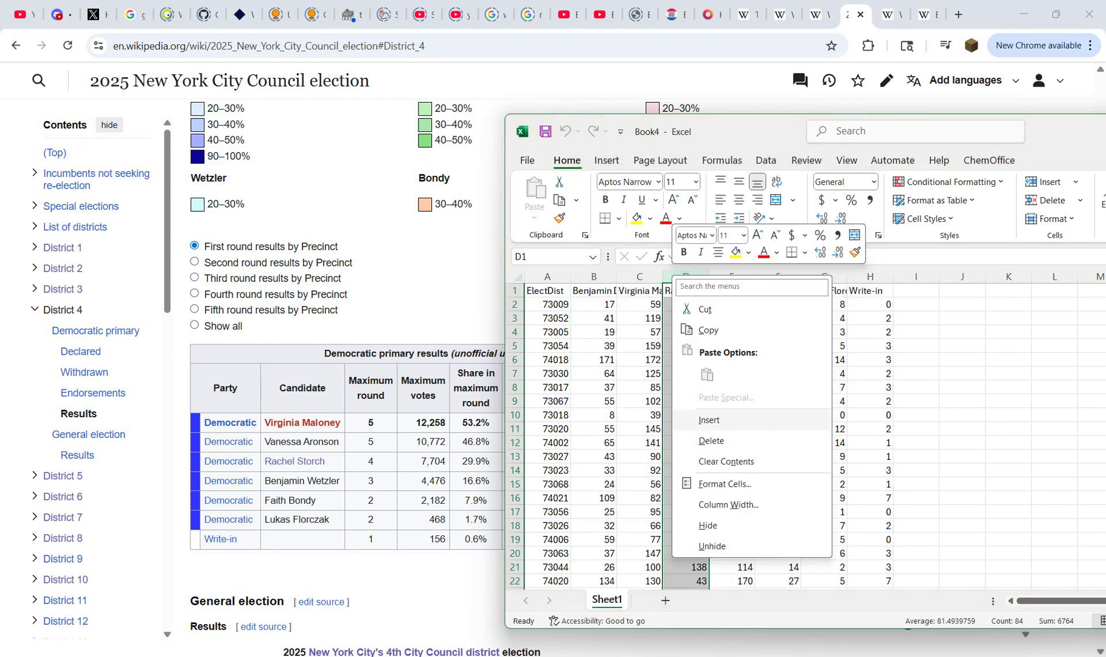
{"action": "left_click", "coordinate": [709, 420]}
{"action": "left_click", "coordinate": [778, 277]}
{"action": "key", "text": "ctrl+c"}
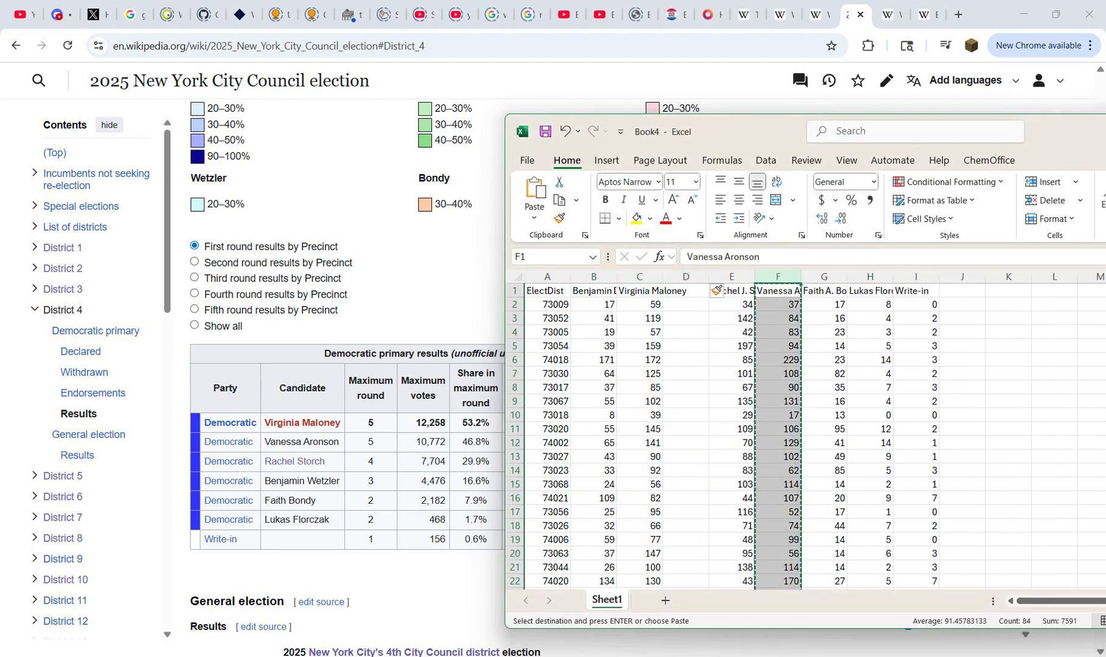
{"action": "left_click", "coordinate": [686, 277]}
{"action": "key", "text": "ctrl+v"}
{"action": "left_click", "coordinate": [777, 277]}
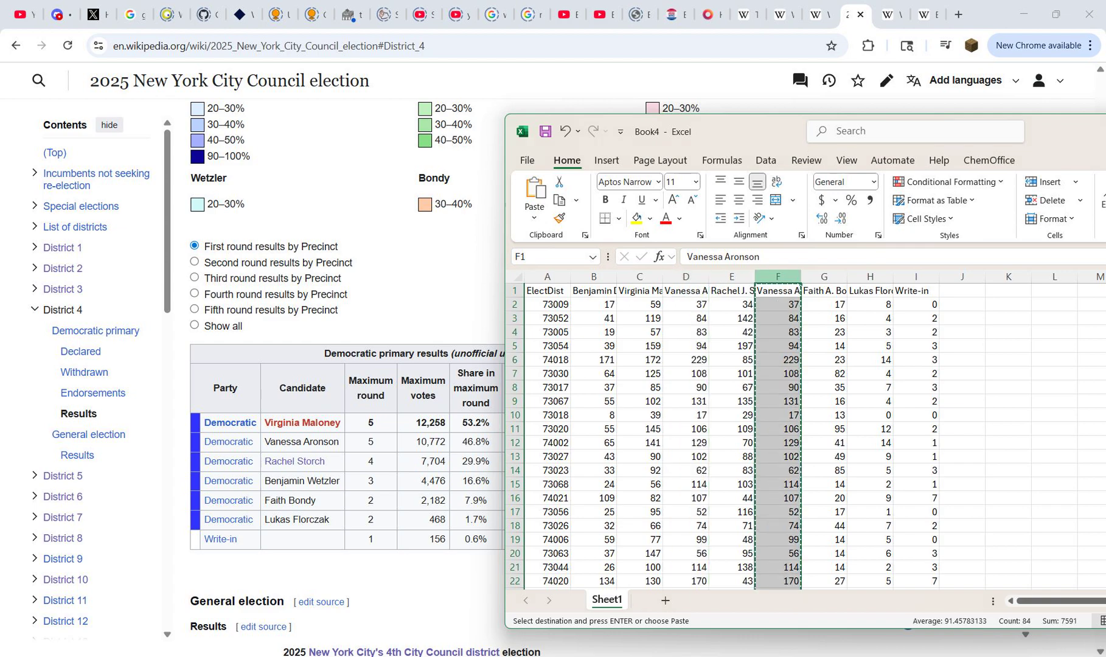
{"action": "right_click", "coordinate": [778, 278]}
{"action": "left_click", "coordinate": [797, 446]}
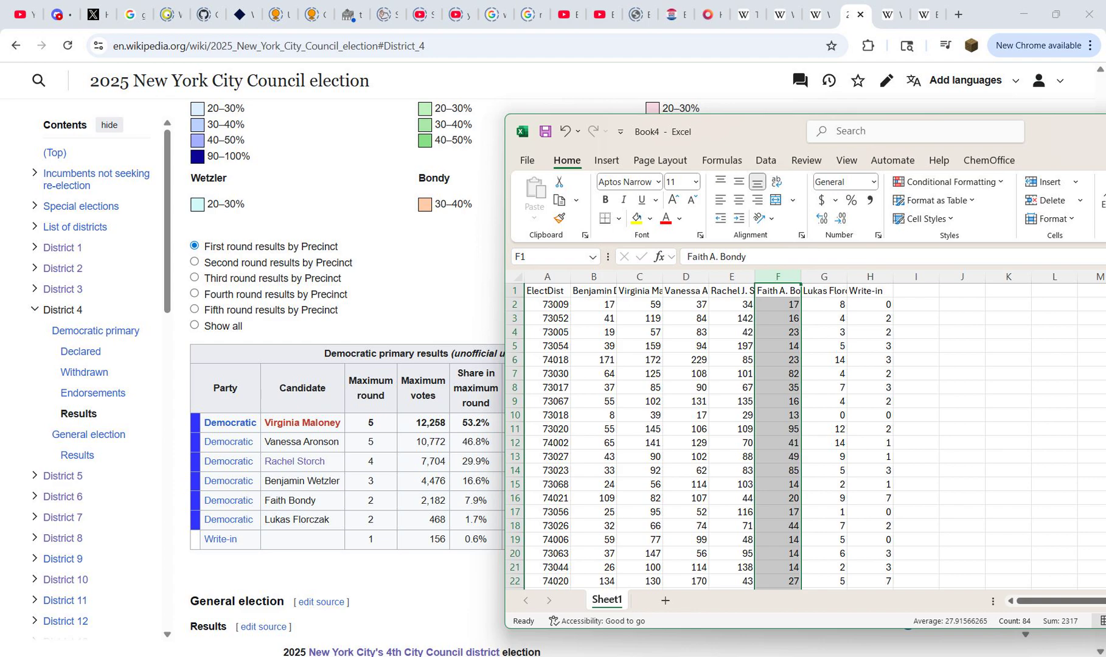
Step: Move the candidate votes in column B to directly after column E and delete the original column B
{"action": "left_click", "coordinate": [732, 291]}
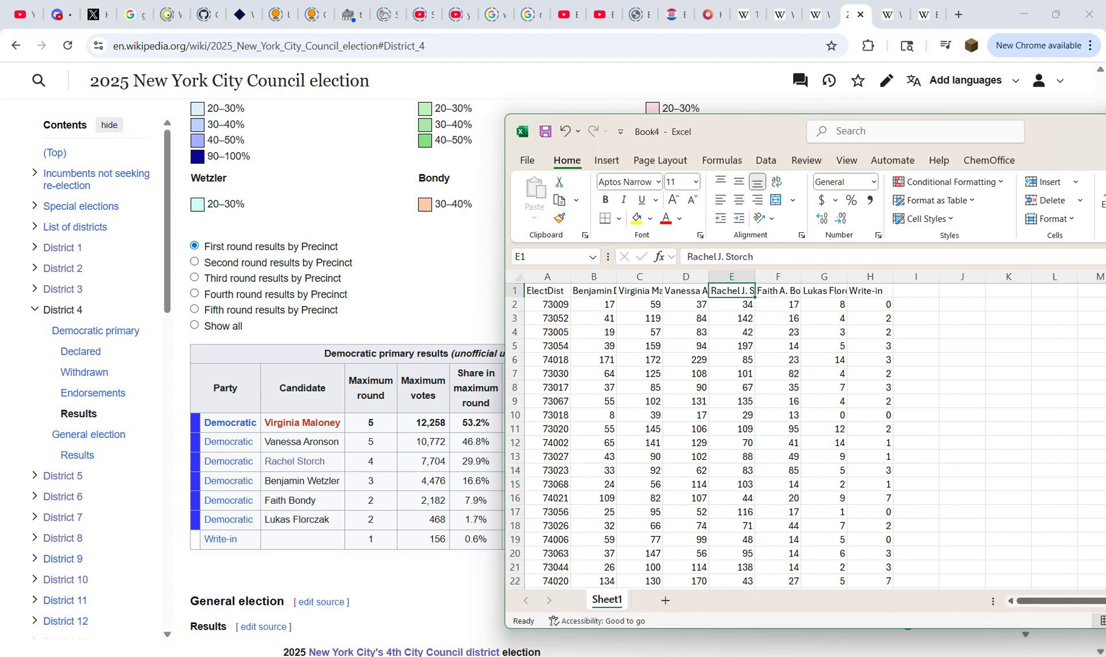
{"action": "right_click", "coordinate": [778, 277]}
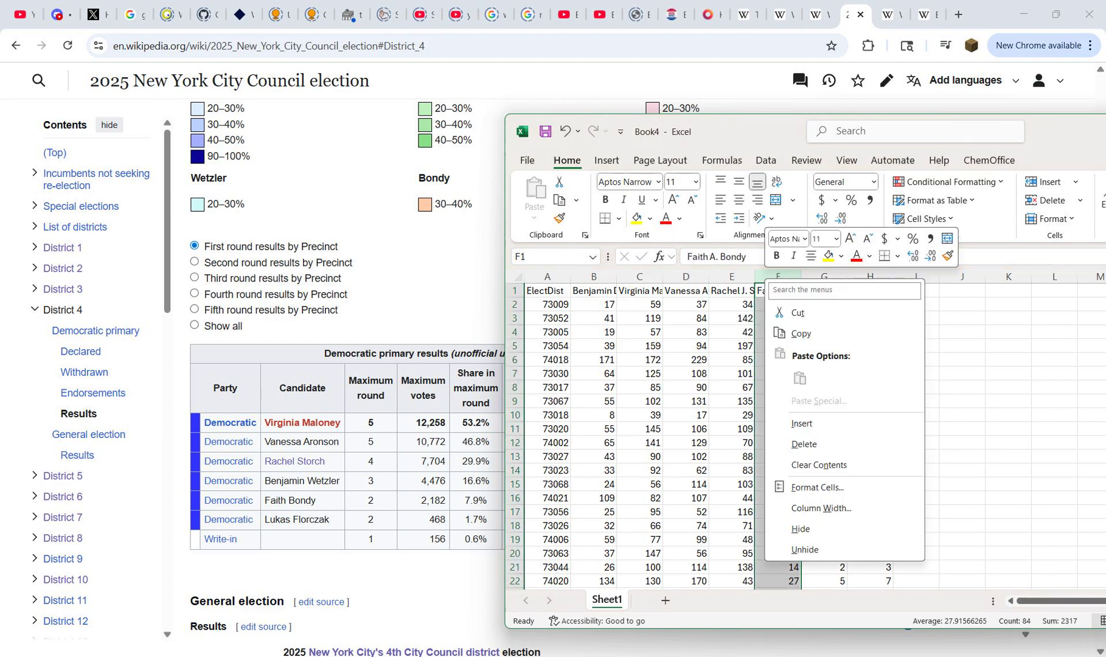
{"action": "left_click", "coordinate": [797, 423]}
{"action": "left_click", "coordinate": [594, 291]}
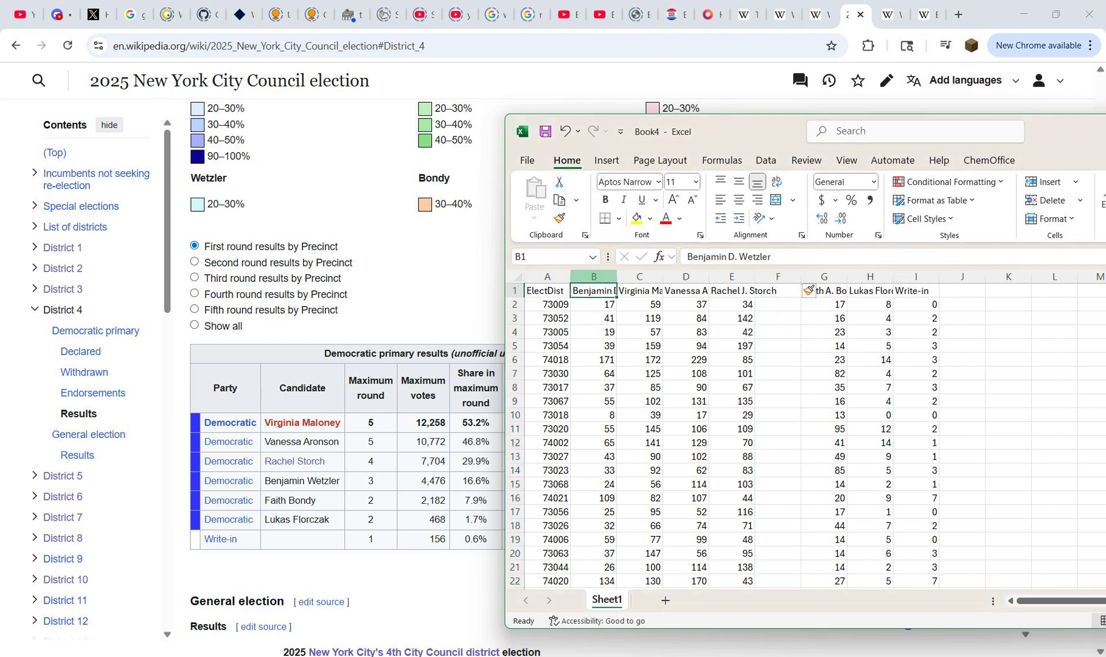
{"action": "left_click", "coordinate": [593, 276]}
{"action": "key", "text": "ctrl+x"}
{"action": "left_click", "coordinate": [778, 277]}
{"action": "key", "text": "ctrl+v"}
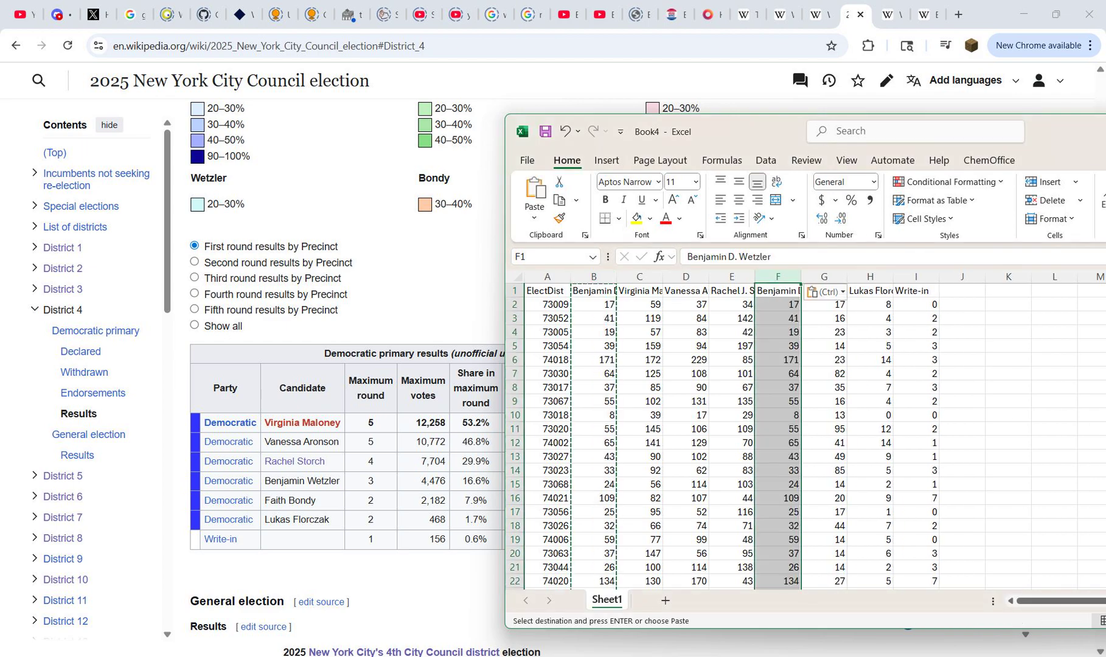
{"action": "left_click", "coordinate": [593, 277]}
{"action": "right_click", "coordinate": [581, 278]}
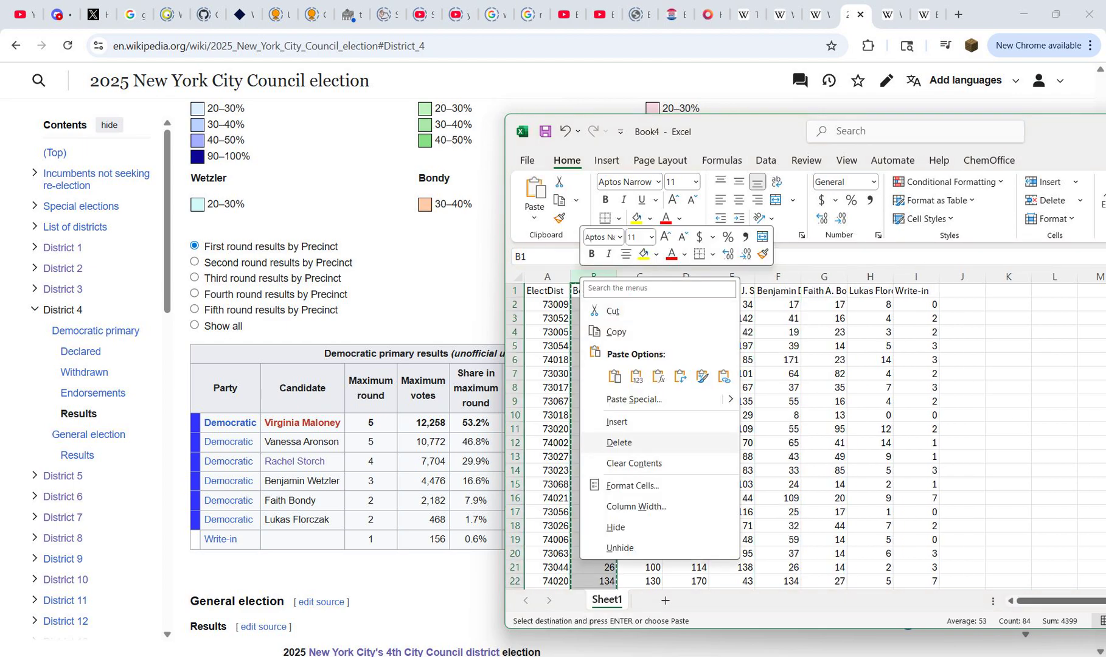
{"action": "left_click", "coordinate": [620, 442]}
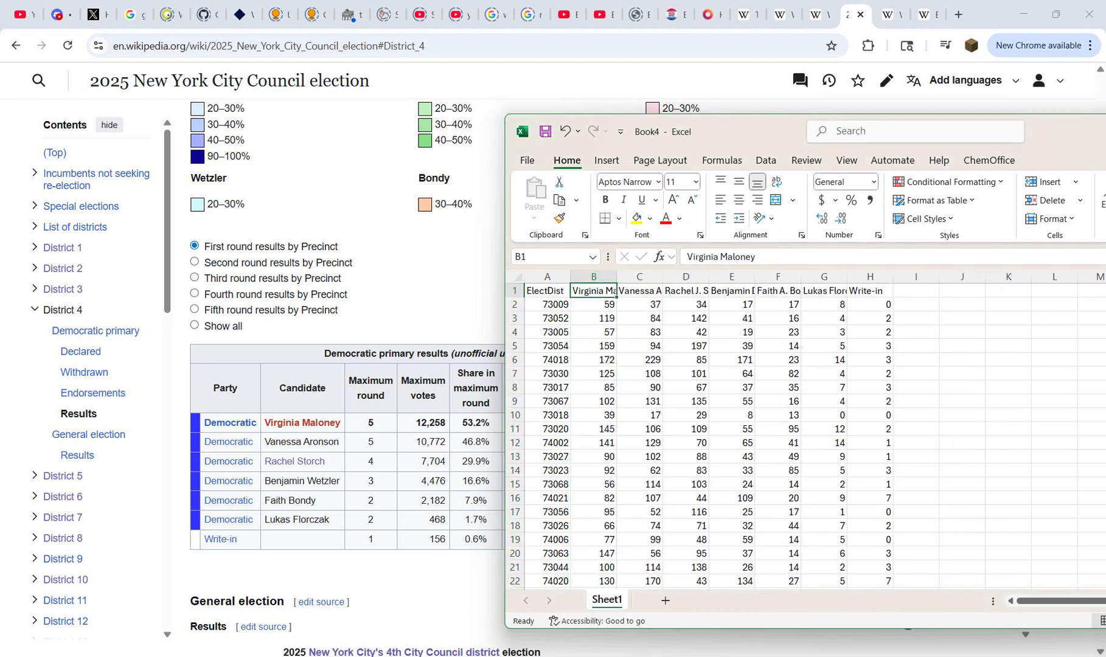
Step: Enter the ranking headings First, Second, Third, Fourth, Fifth, Sixth and Seventh in cells I1 through O1, directly after the Write-in column
{"action": "key", "text": "Right"}
{"action": "key", "text": "Right"}
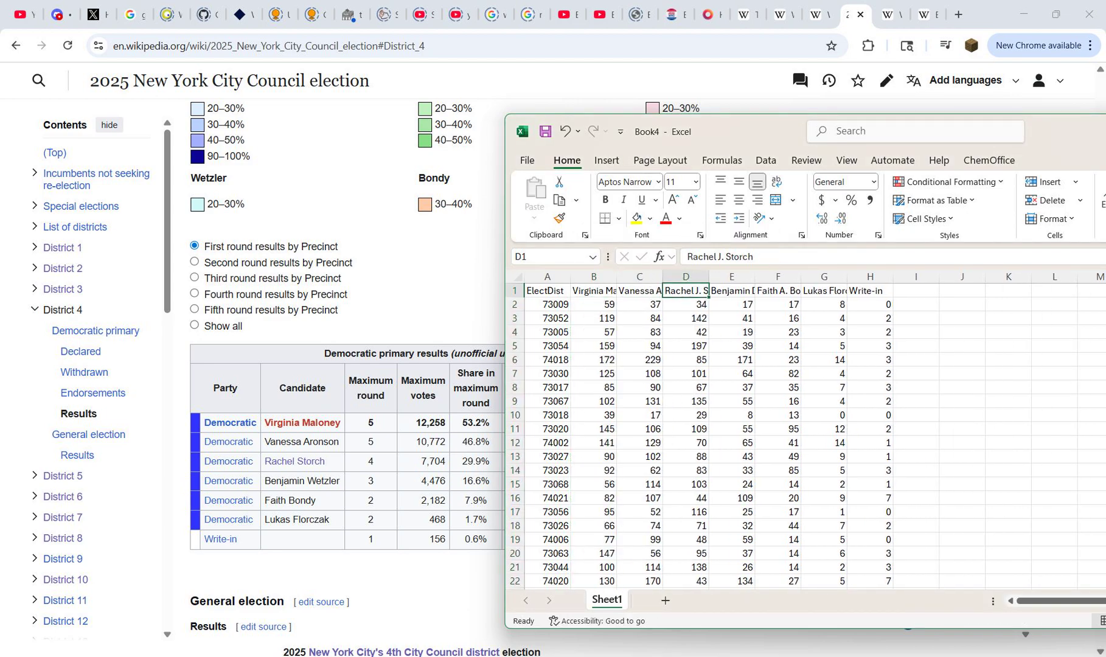
{"action": "key", "text": "Right"}
{"action": "key", "text": "Right"}
{"action": "key", "text": "Right"}
{"action": "key", "text": "Right"}
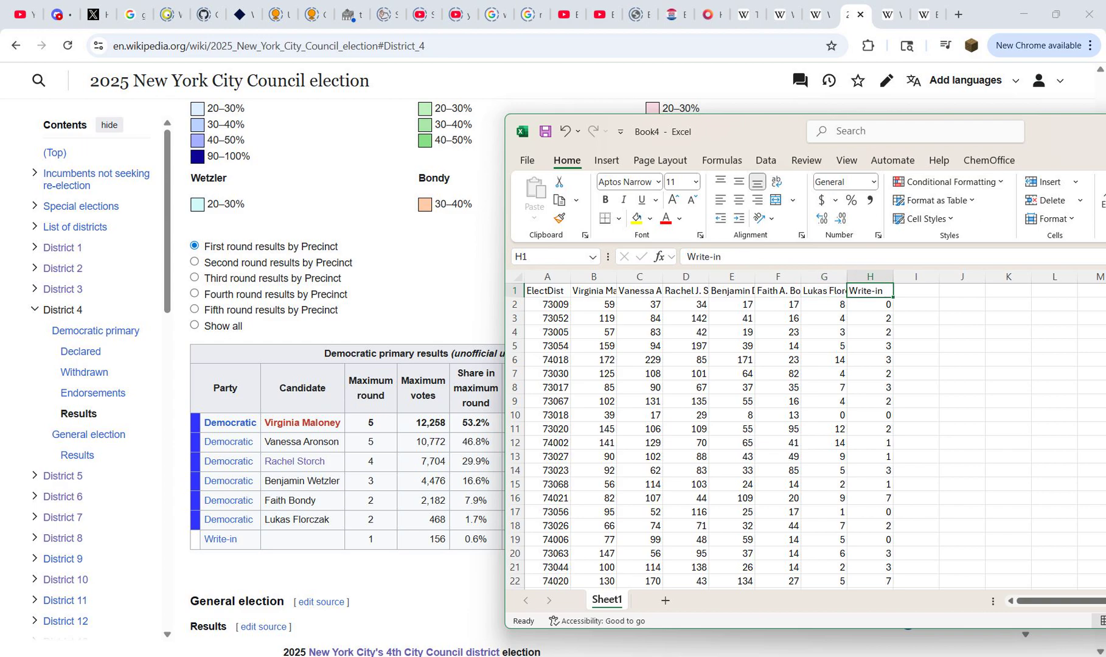
{"action": "key", "text": "Right"}
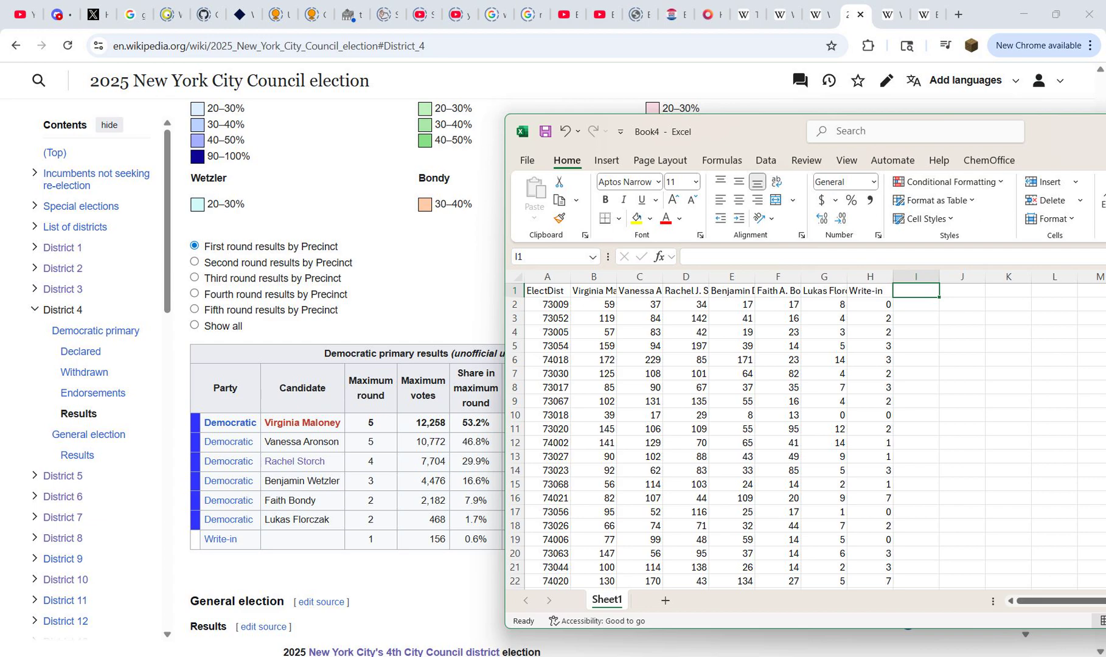
{"action": "type", "text": "First"}
{"action": "key", "text": "Tab"}
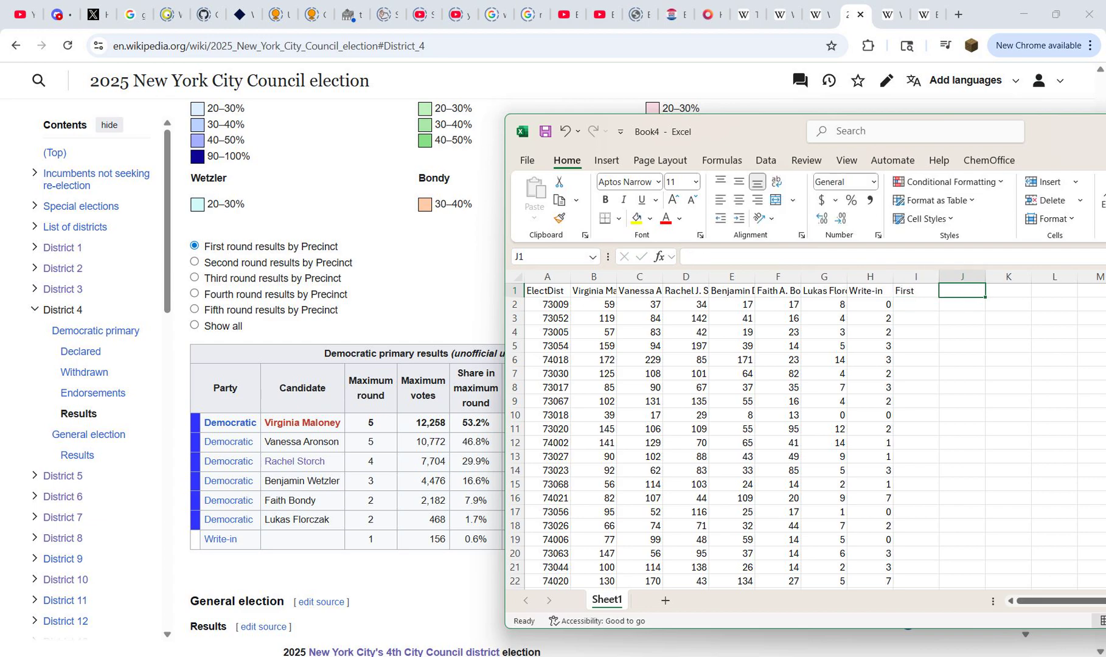
{"action": "type", "text": "Second"}
{"action": "key", "text": "Tab"}
{"action": "type", "text": "Third"}
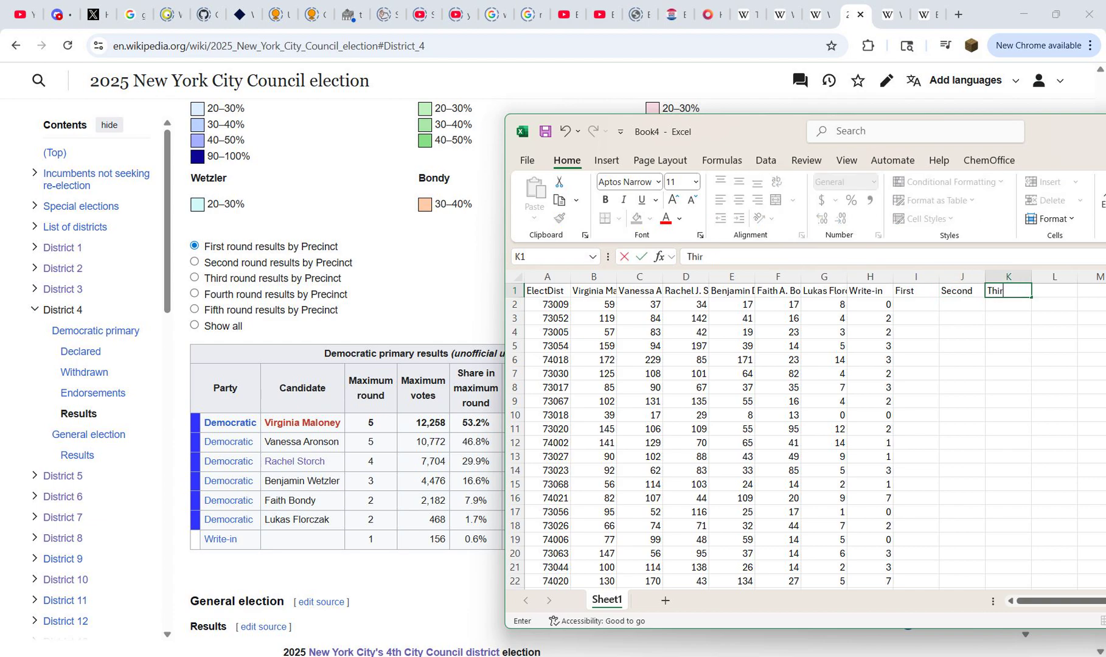
{"action": "key", "text": "Tab"}
{"action": "type", "text": "Fourth"}
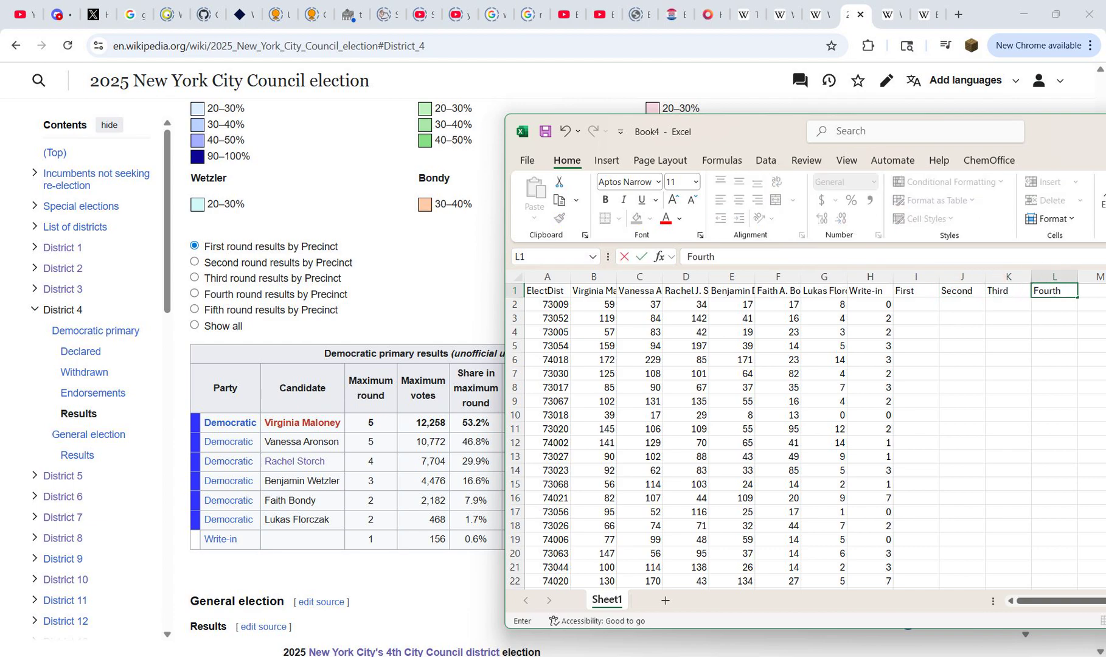
{"action": "key", "text": "Tab"}
{"action": "type", "text": "Fifth"}
{"action": "key", "text": "Tab"}
{"action": "type", "text": "Sum"}
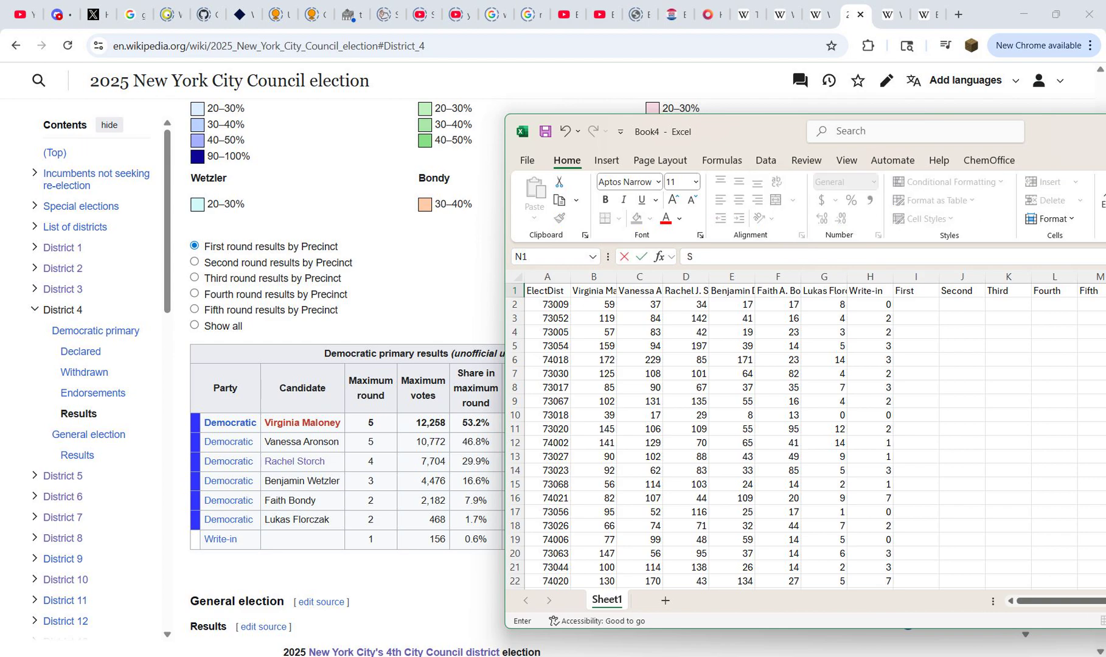
{"action": "key", "text": "Tab"}
{"action": "key", "text": "Return"}
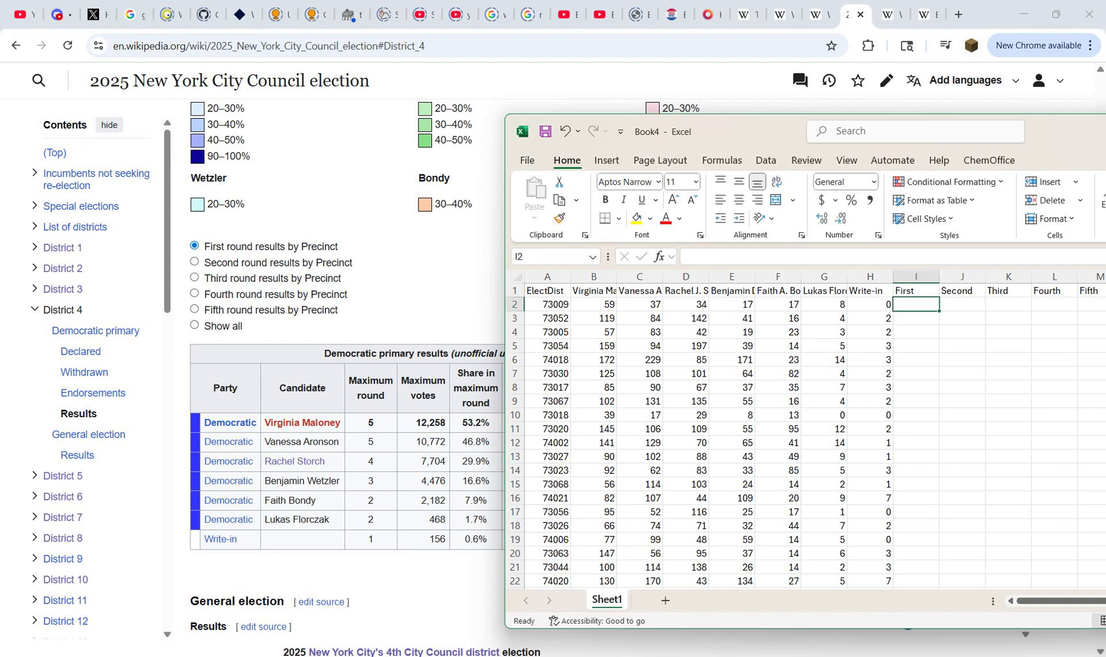
Step: Enter the formula =SORTBY($B$1:$H$1,B2:H2,-1) in I2 to rank the candidate names by descending votes
{"action": "left_click_drag", "start_coordinate": [766, 131], "coordinate": [468, 104]}
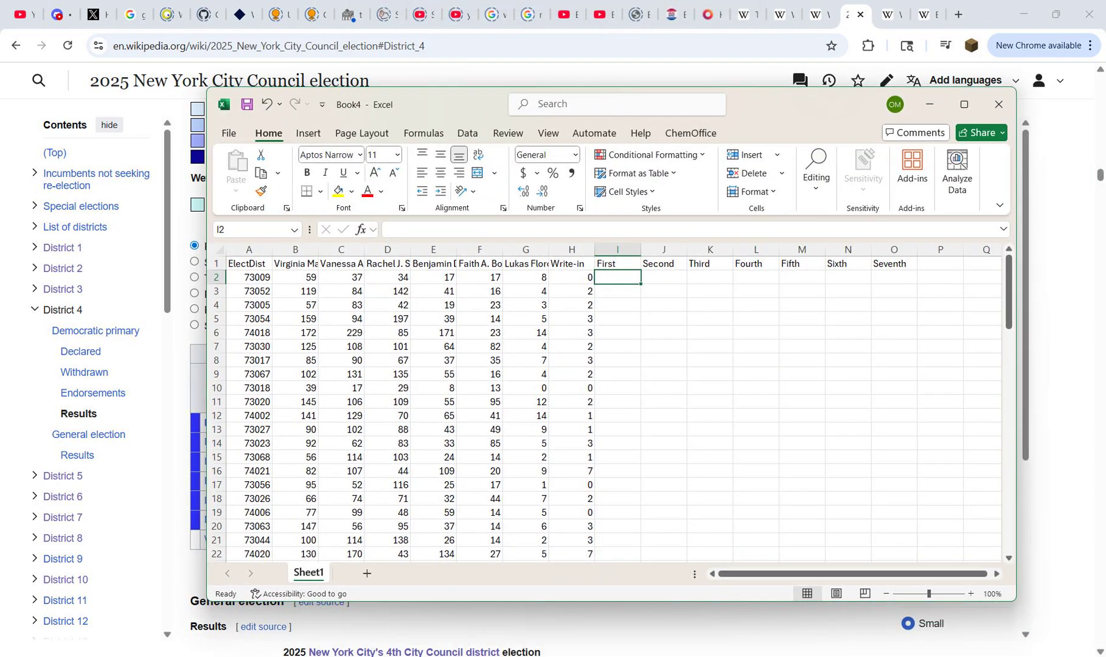
{"action": "type", "text": "=soft"}
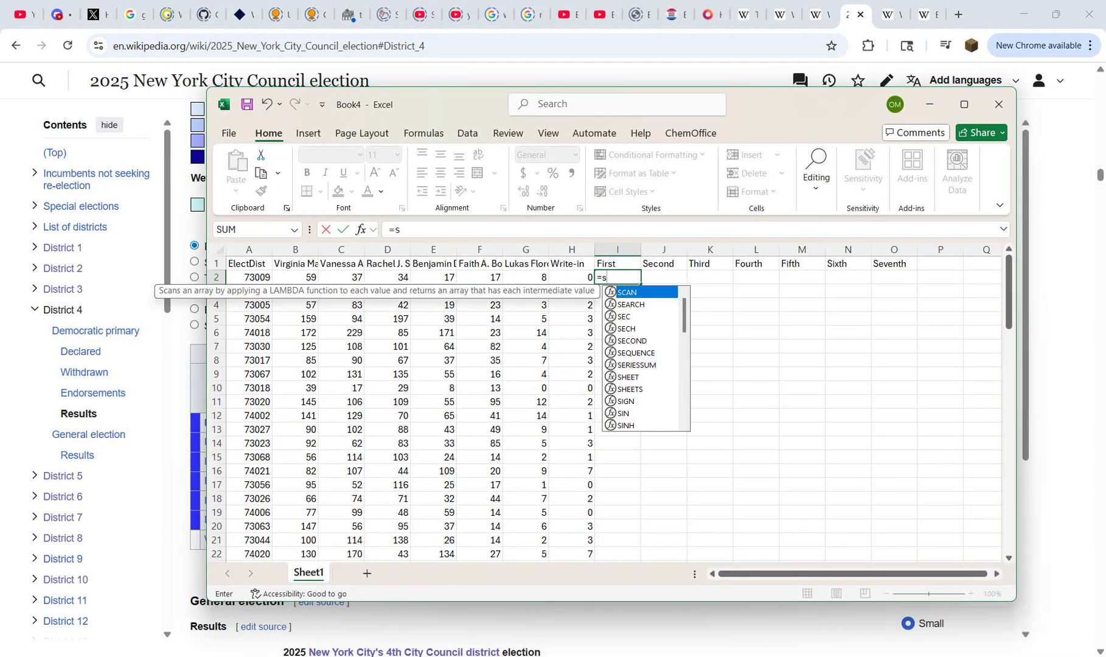
{"action": "key", "text": "BackSpace"}
{"action": "key", "text": "BackSpace"}
{"action": "type", "text": "rtby("}
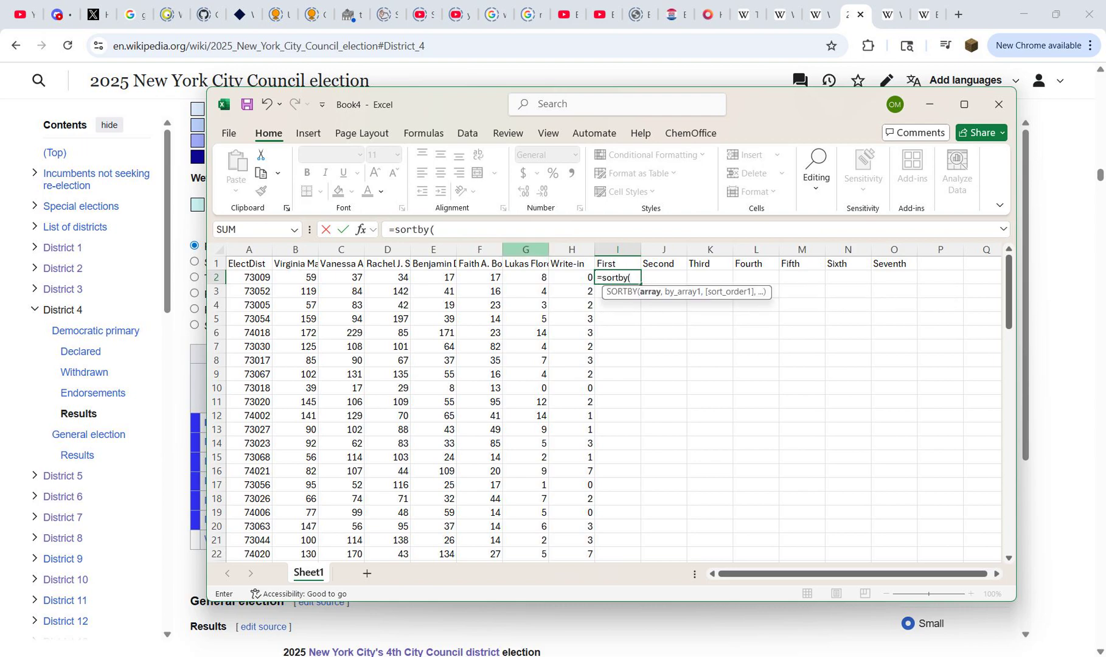
{"action": "left_click_drag", "start_coordinate": [572, 264], "coordinate": [277, 265]}
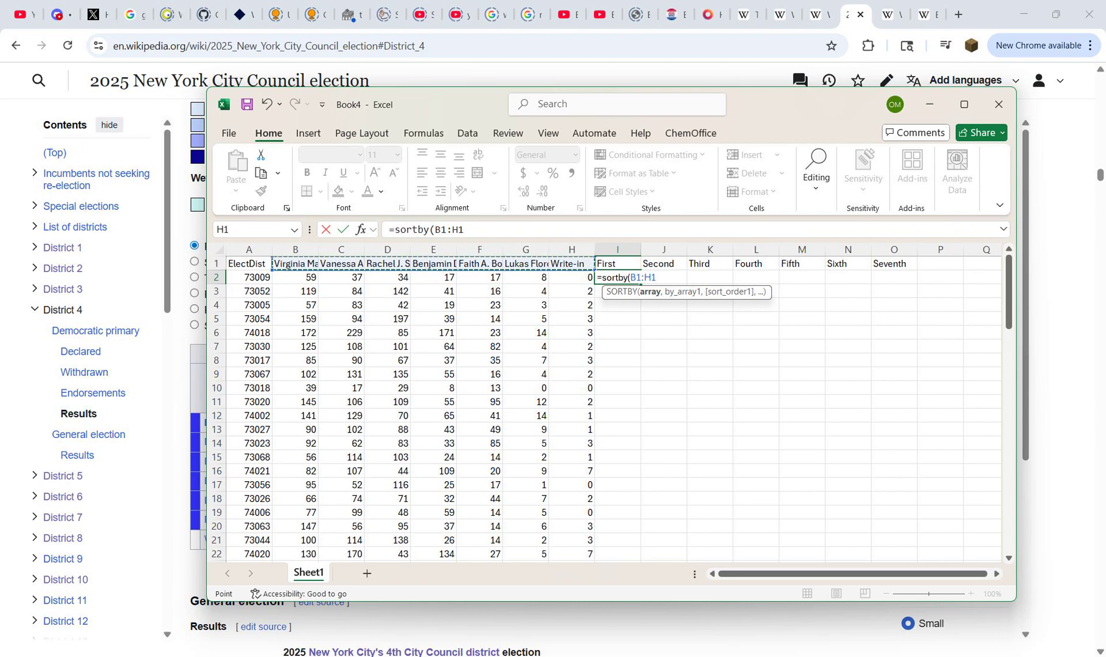
{"action": "key", "text": "F4"}
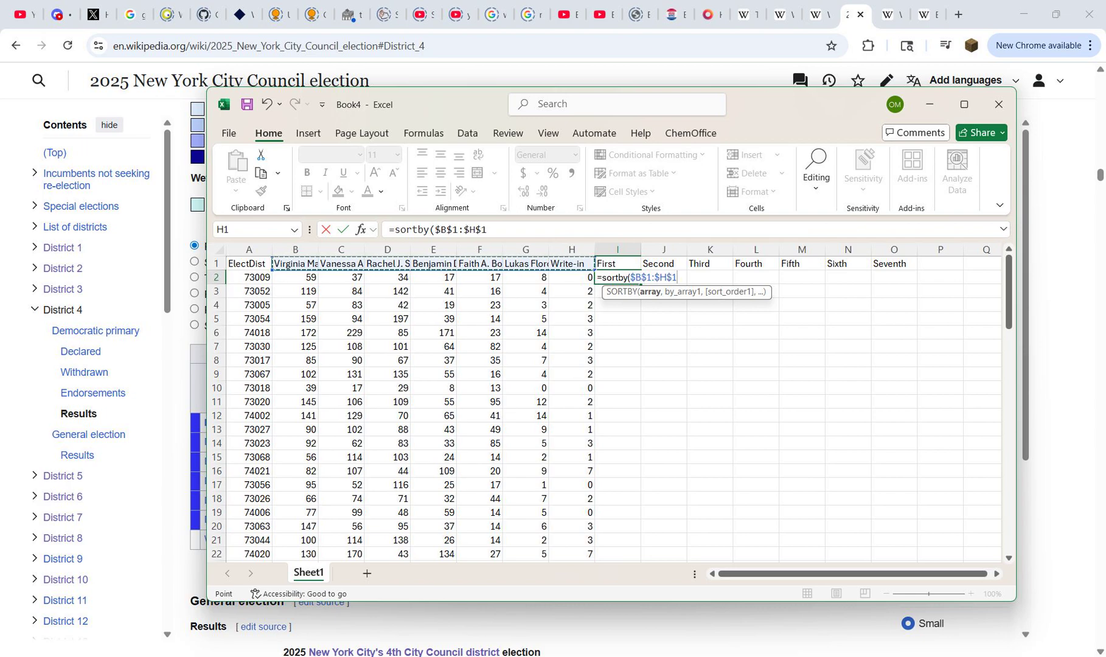
{"action": "type", "text": ","}
{"action": "left_click_drag", "start_coordinate": [297, 277], "coordinate": [572, 278]}
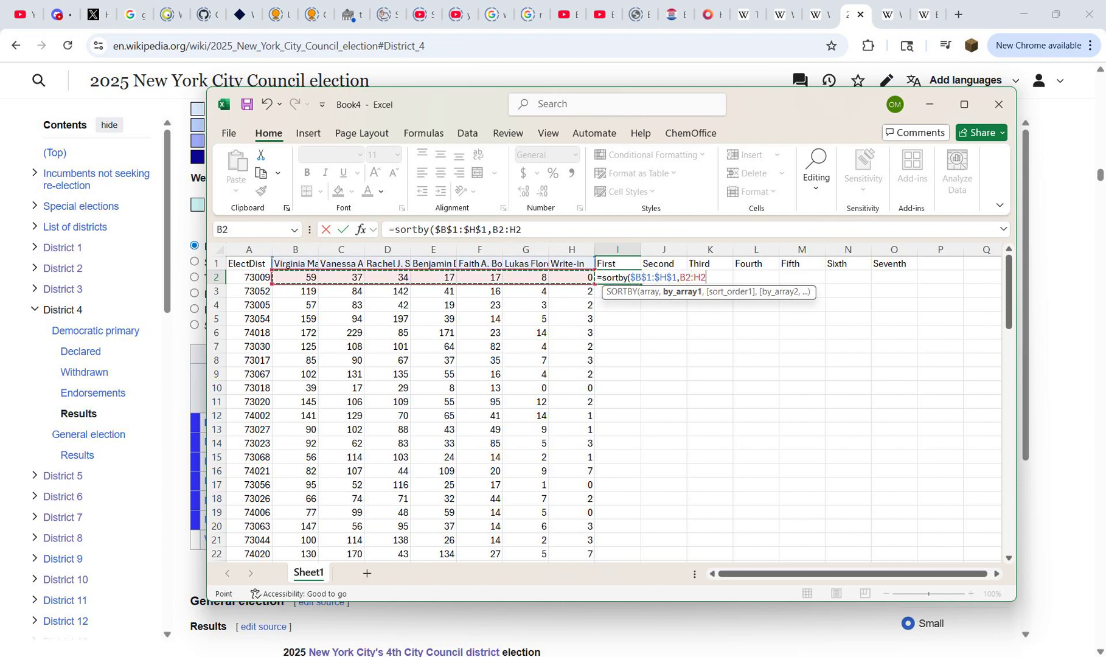
{"action": "type", "text": ",-1)"}
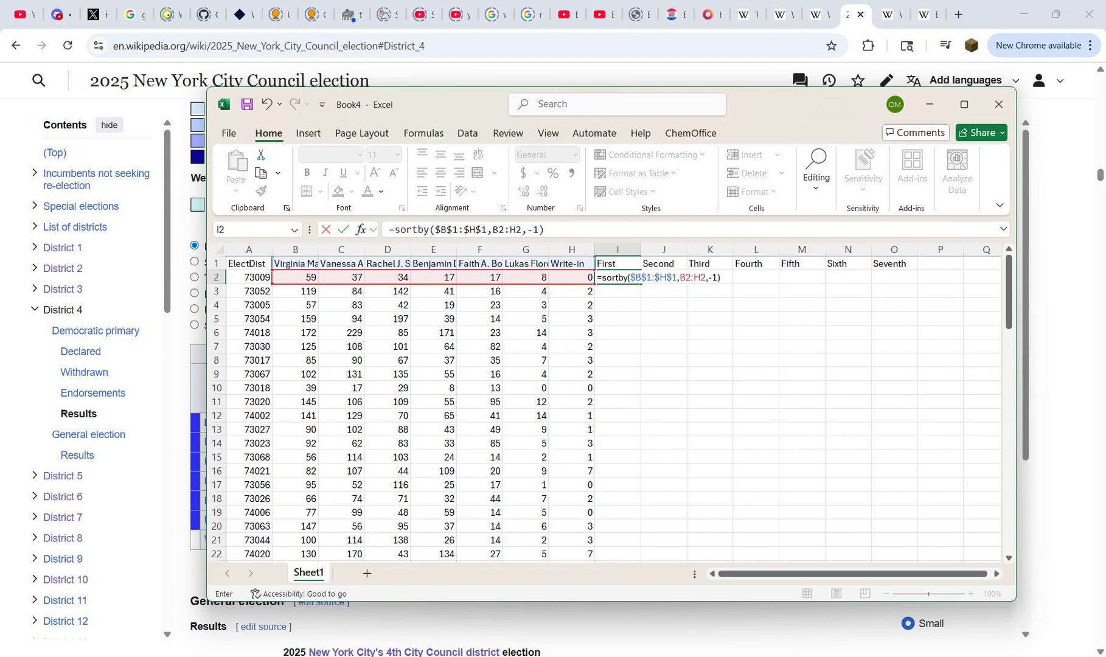
{"action": "key", "text": "Return"}
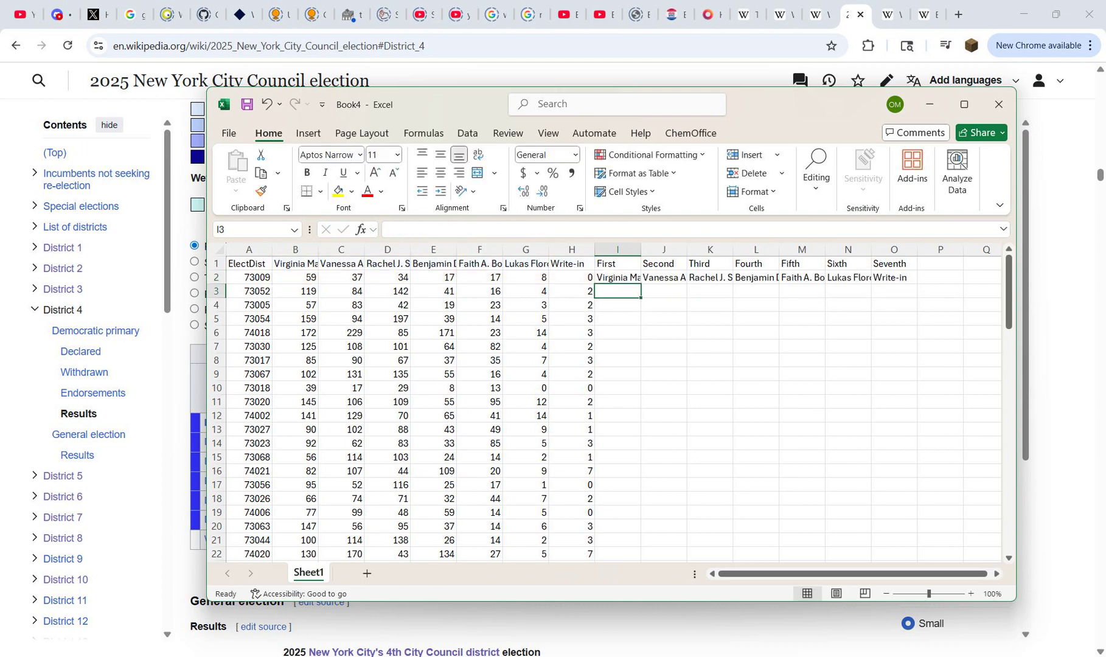
Step: Examine the ranked candidate names across I2:O2 and compare them with the formula behind them
{"action": "key", "text": "Up"}
{"action": "key", "text": "Right"}
{"action": "key", "text": "Right"}
{"action": "key", "text": "Right"}
{"action": "key", "text": "Right"}
{"action": "key", "text": "Right"}
{"action": "key", "text": "Right"}
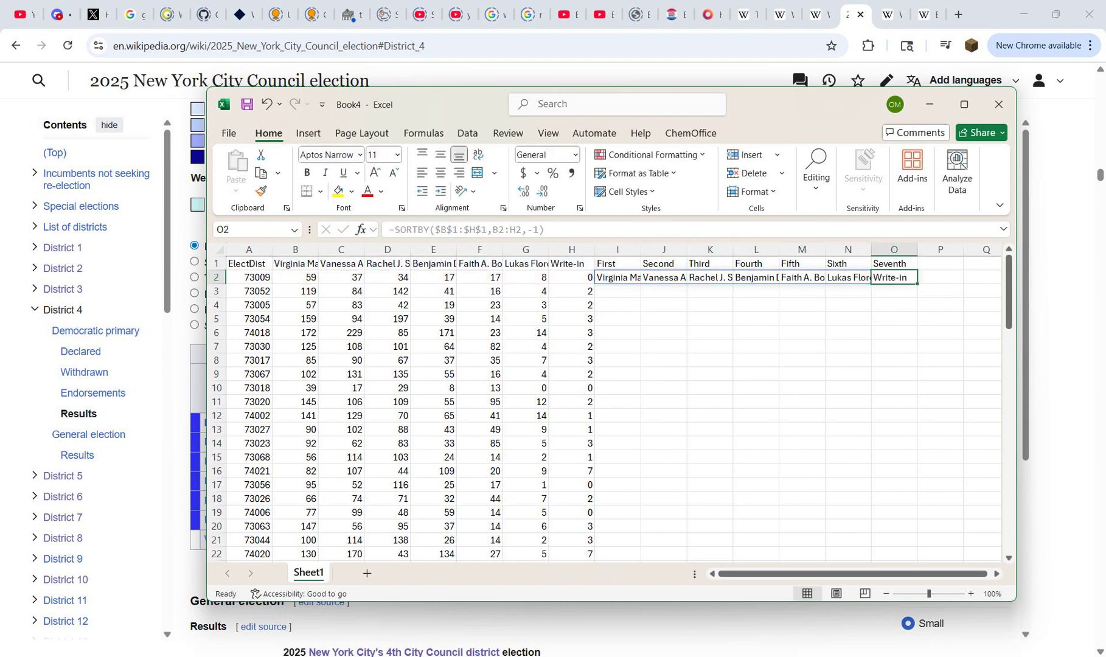
{"action": "key", "text": "Left"}
{"action": "key", "text": "Left"}
{"action": "key", "text": "Left"}
{"action": "key", "text": "Left"}
{"action": "key", "text": "Left"}
{"action": "key", "text": "Left"}
{"action": "key", "text": "Right"}
{"action": "key", "text": "Right"}
{"action": "key", "text": "Right"}
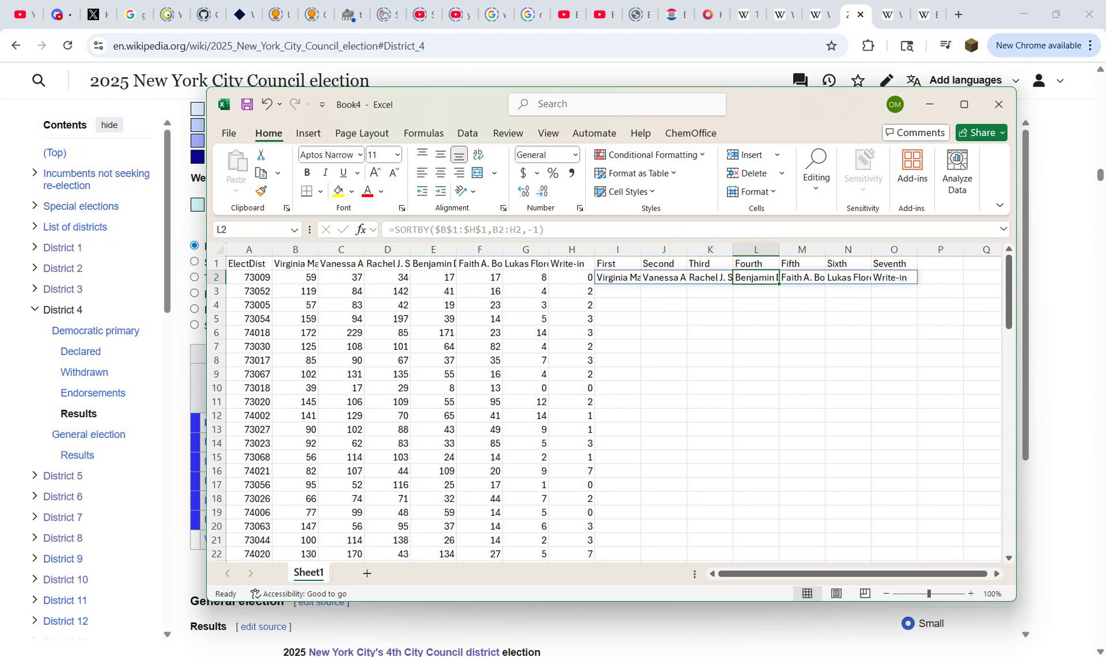
{"action": "key", "text": "Right"}
{"action": "key", "text": "Right"}
{"action": "key", "text": "Right"}
{"action": "key", "text": "Left"}
{"action": "key", "text": "Left"}
{"action": "key", "text": "Left"}
{"action": "key", "text": "Left"}
{"action": "key", "text": "Left"}
{"action": "key", "text": "Left"}
{"action": "key", "text": "Left"}
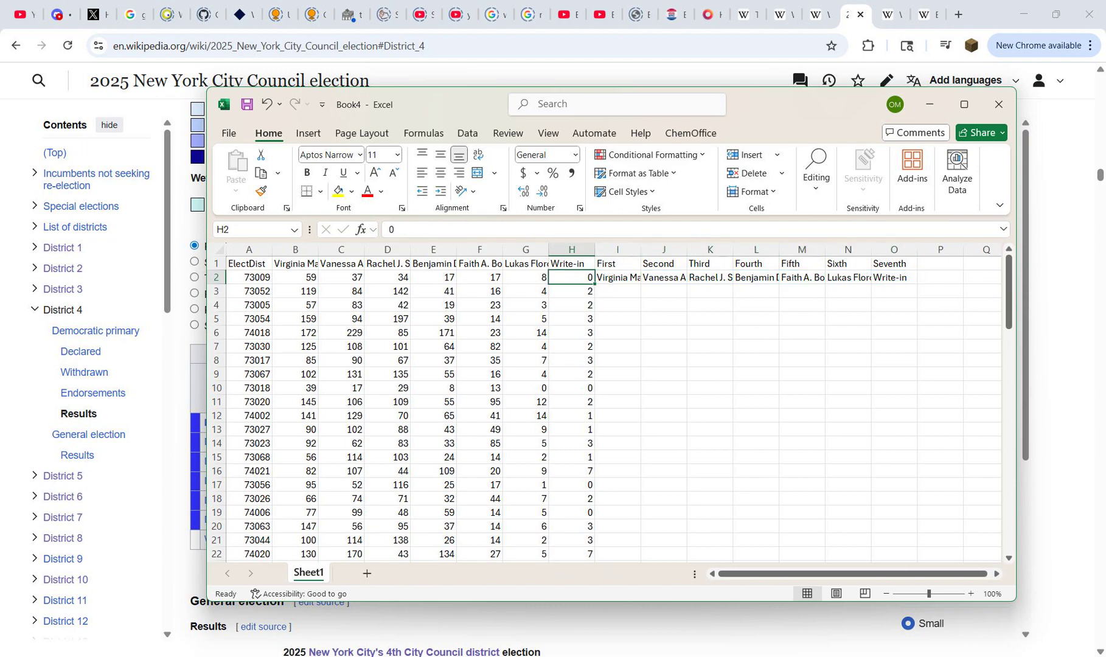
Step: Review the candidate name headings from B1 through H1 that the ranking draws from
{"action": "key", "text": "Left"}
{"action": "key", "text": "Left"}
{"action": "key", "text": "Up"}
{"action": "key", "text": "Left"}
{"action": "key", "text": "Left"}
{"action": "key", "text": "Left"}
{"action": "key", "text": "Left"}
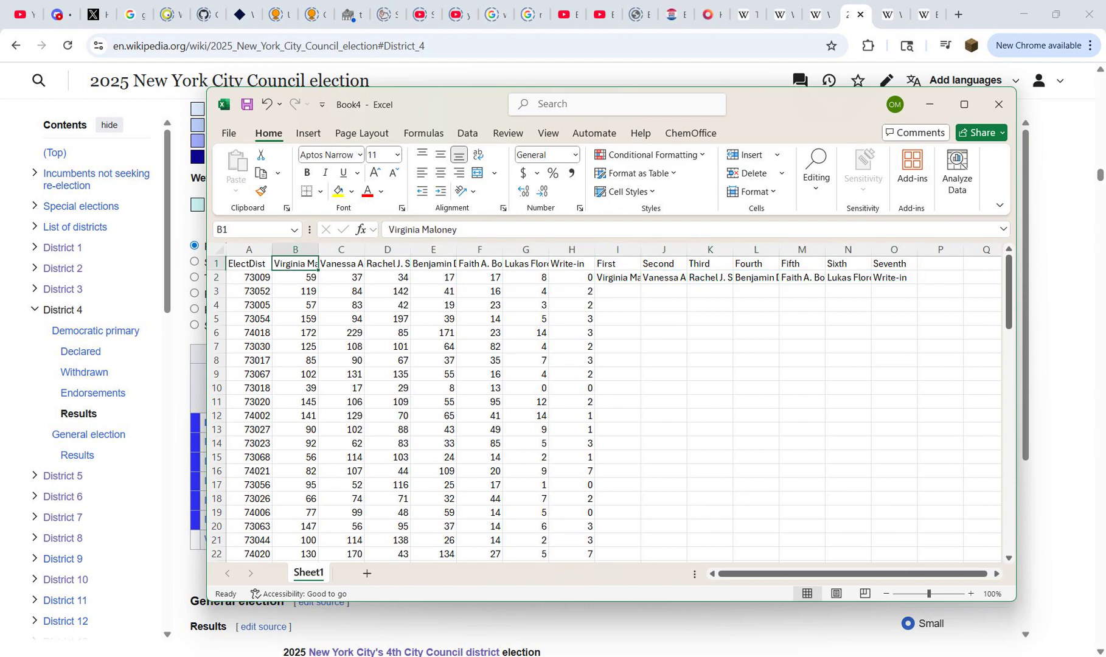
{"action": "key", "text": "Right"}
{"action": "key", "text": "Right"}
{"action": "key", "text": "Right"}
{"action": "key", "text": "Right"}
{"action": "key", "text": "Right"}
{"action": "key", "text": "Right"}
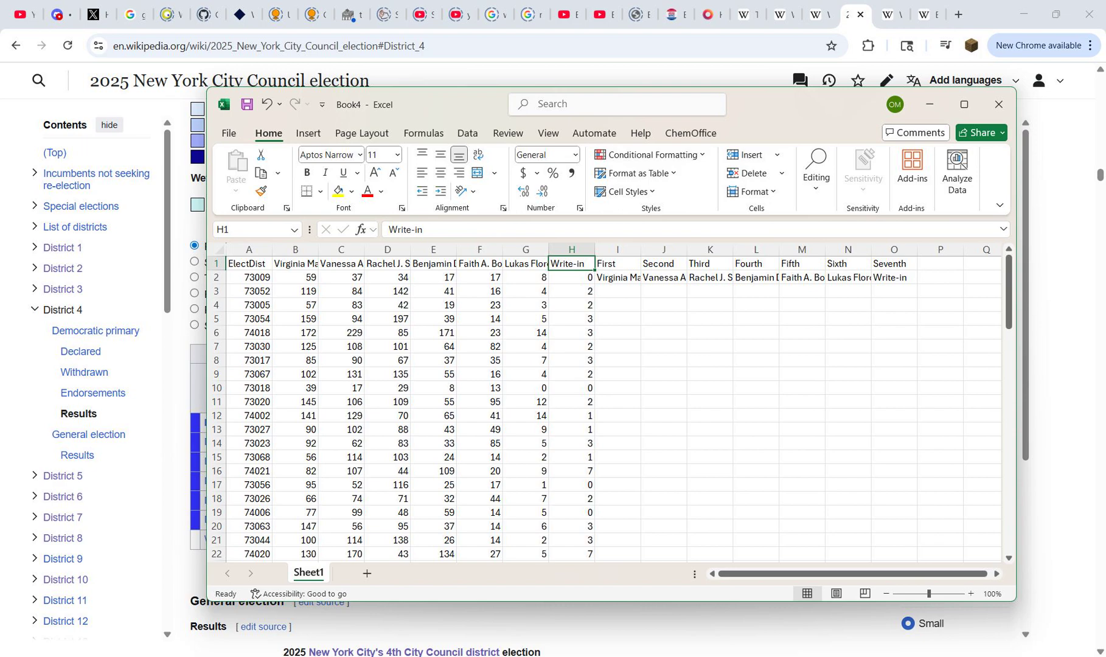
Step: Copy the SORTBY formula from I2 into every precinct row of column I down to row 84
{"action": "left_click_drag", "start_coordinate": [453, 104], "coordinate": [542, 111]}
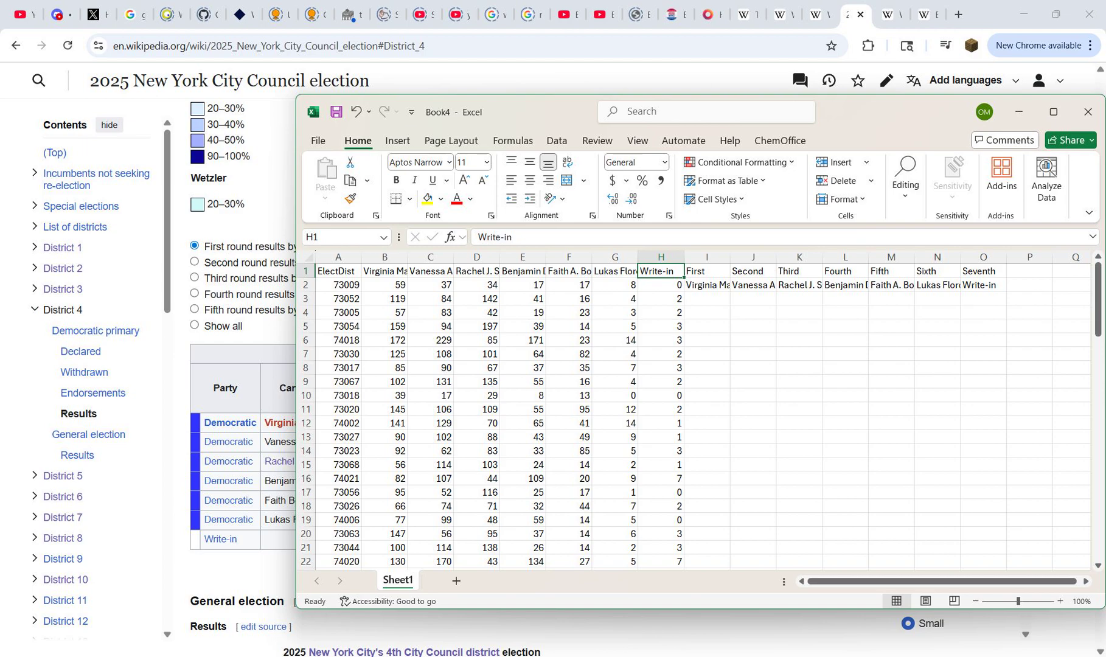
{"action": "left_click", "coordinate": [707, 285]}
{"action": "key", "text": "ctrl+c"}
{"action": "key", "text": "Left"}
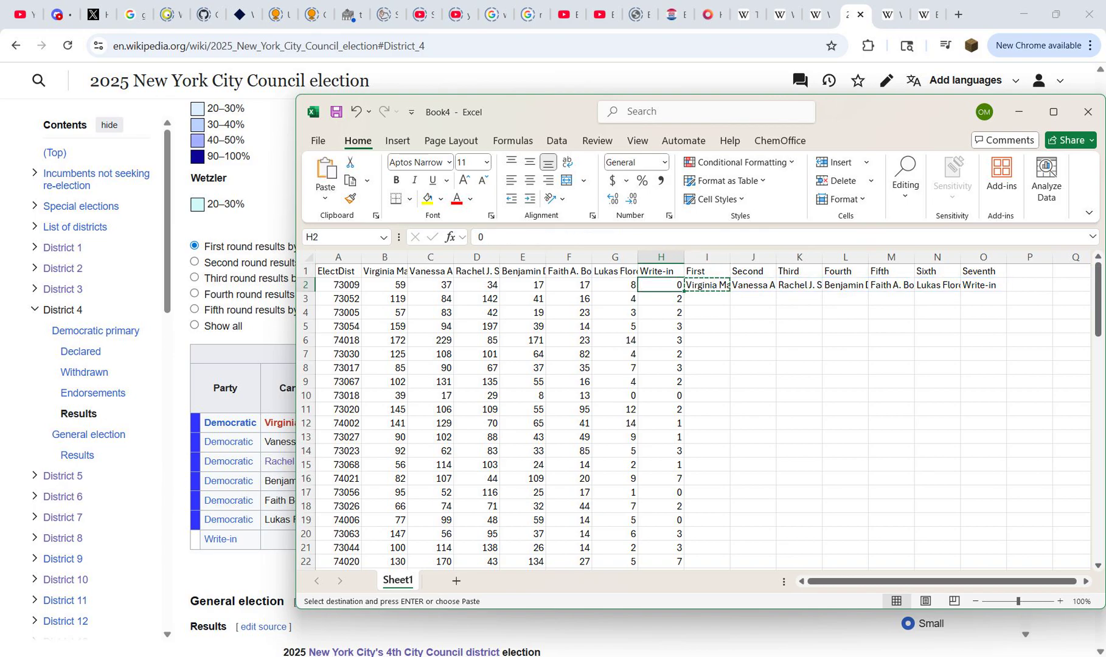
{"action": "key", "text": "ctrl+Down"}
{"action": "key", "text": "Right"}
{"action": "key", "text": "ctrl+v"}
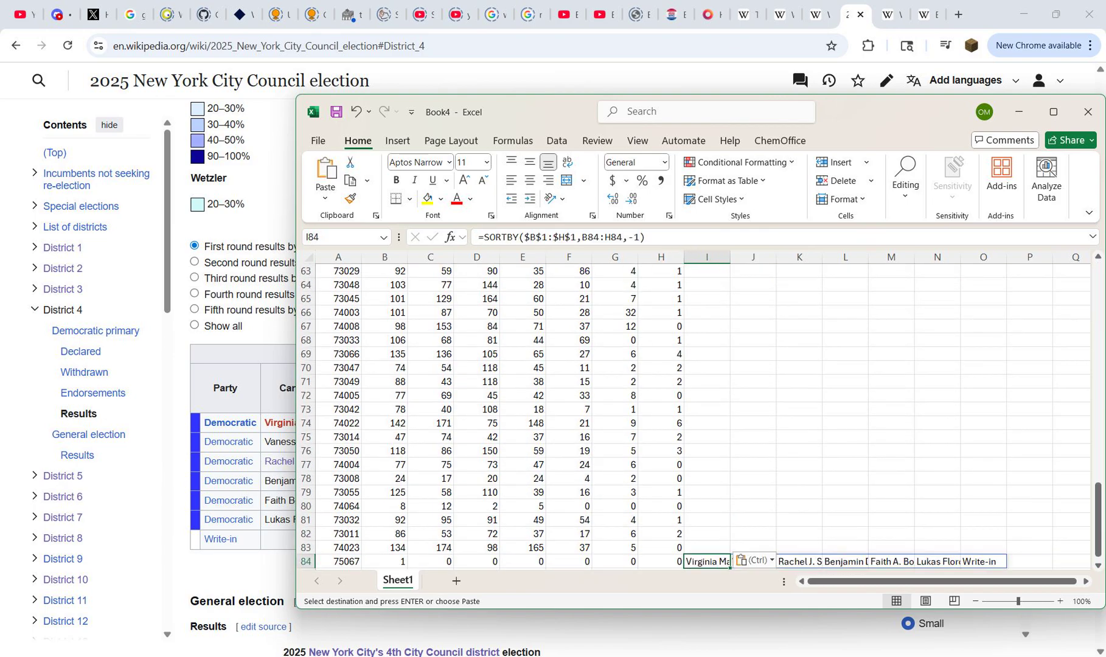
{"action": "key", "text": "ctrl+shift+Up"}
{"action": "key", "text": "ctrl+v"}
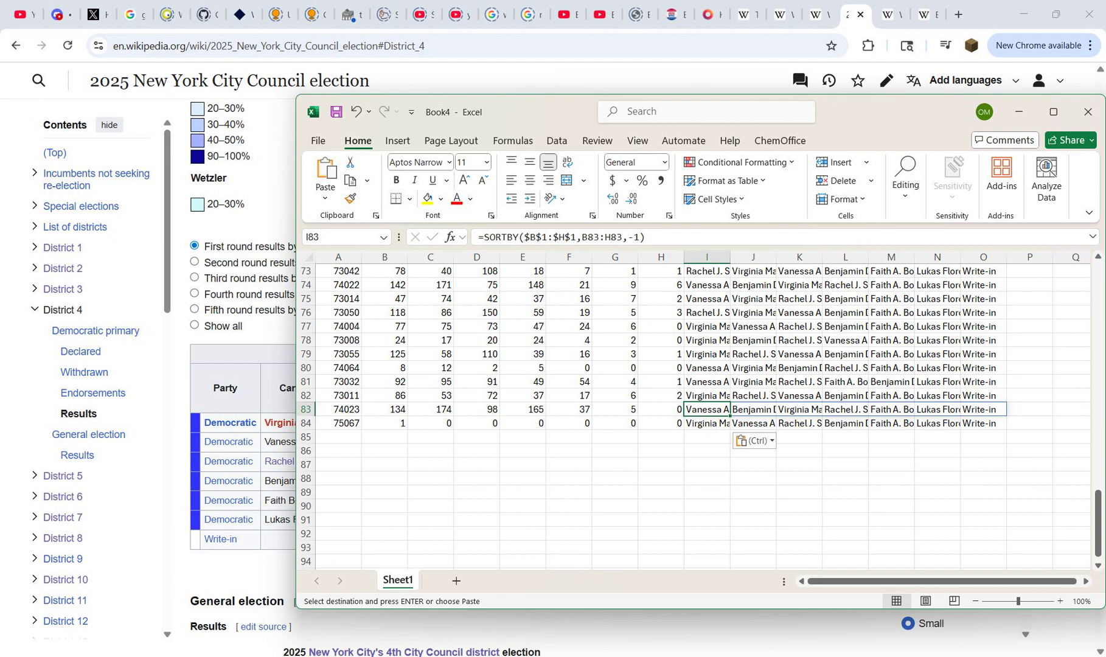
{"action": "key", "text": "Escape"}
{"action": "key", "text": "ctrl+Up"}
{"action": "key", "text": "Down"}
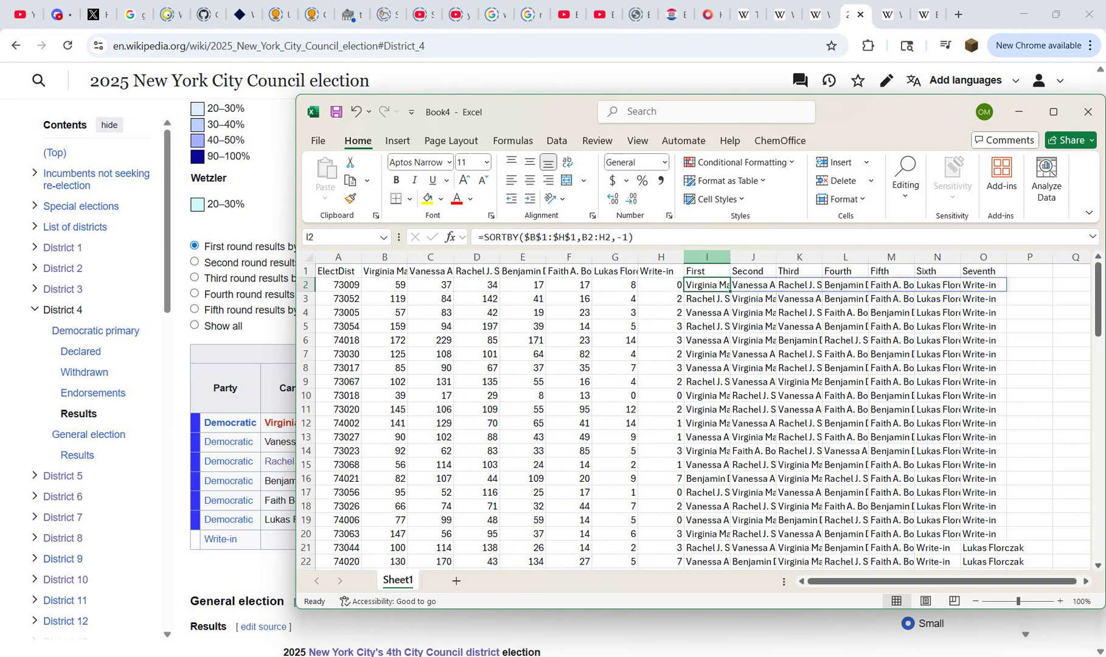
Step: Replace the SORTBY formulas in columns I through O with their plain values, in place
{"action": "left_click_drag", "start_coordinate": [706, 256], "coordinate": [984, 256]}
{"action": "key", "text": "ctrl+c"}
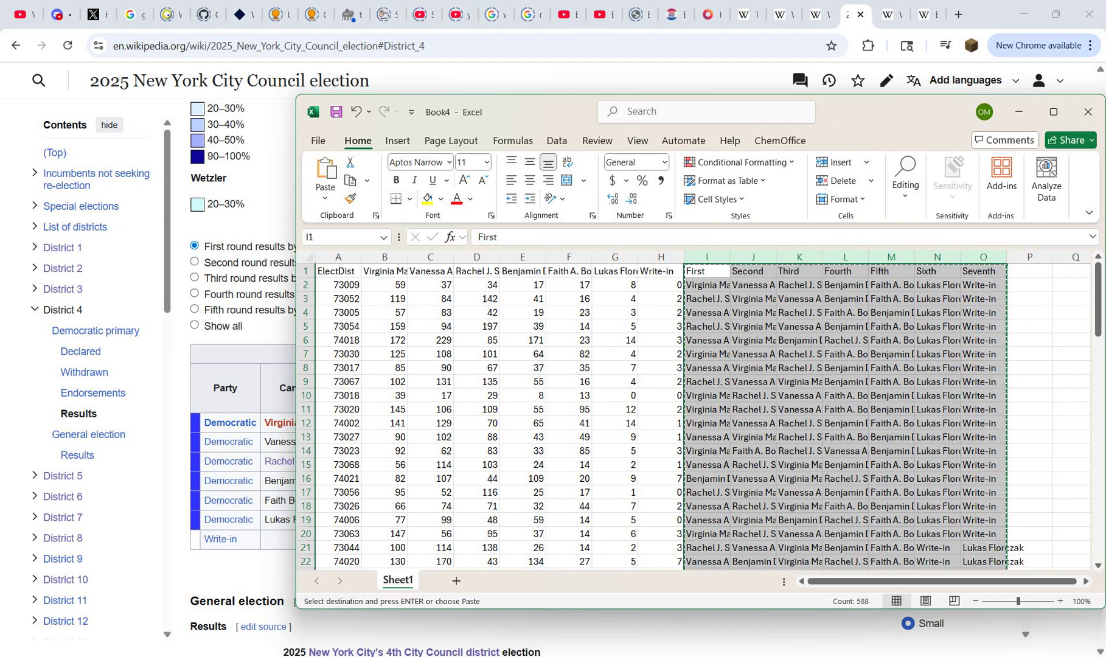
{"action": "left_click", "coordinate": [710, 272]}
{"action": "right_click", "coordinate": [711, 272]}
{"action": "left_click", "coordinate": [768, 232]}
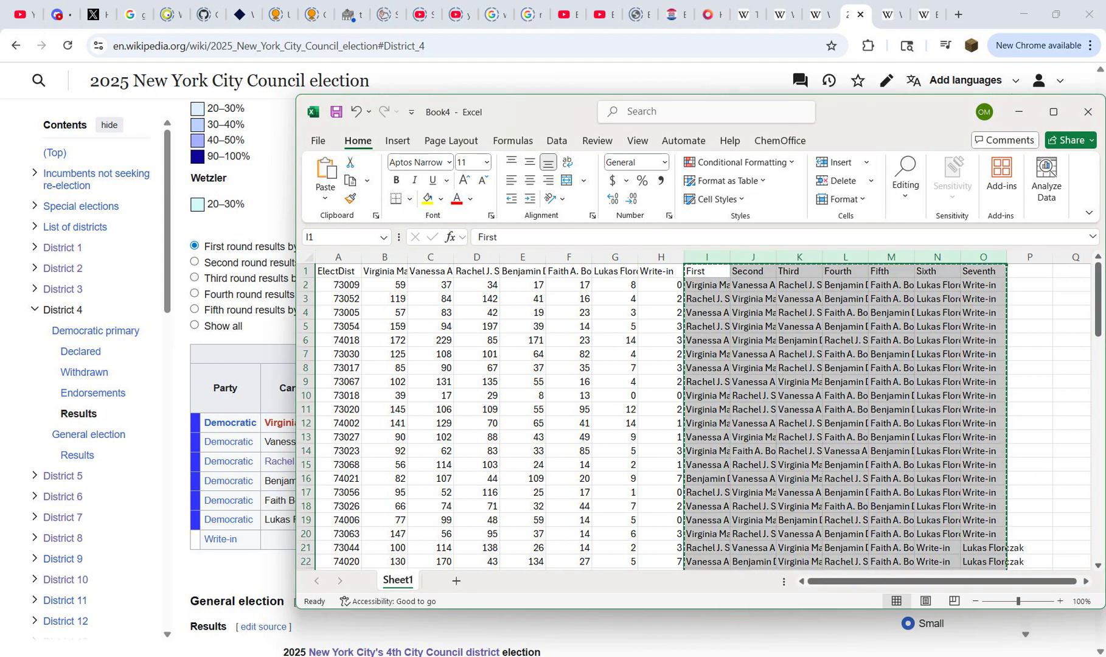
{"action": "key", "text": "Escape"}
{"action": "left_click", "coordinate": [707, 285]}
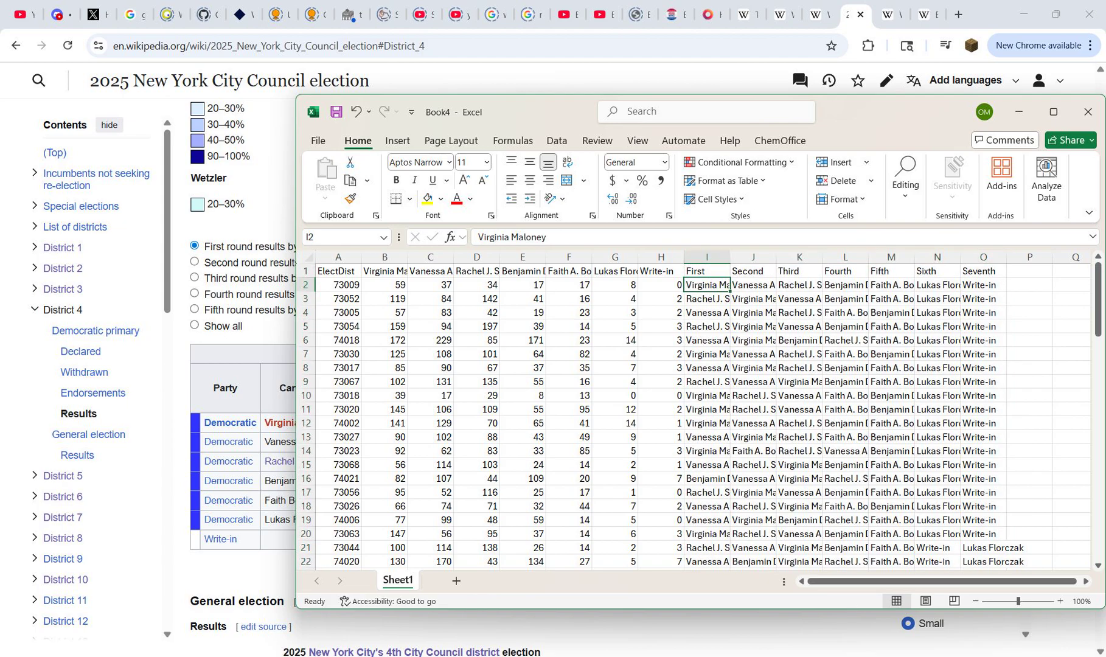
{"action": "key", "text": "ctrl+Right"}
{"action": "key", "text": "ctrl+Down"}
{"action": "key", "text": "ctrl+Up"}
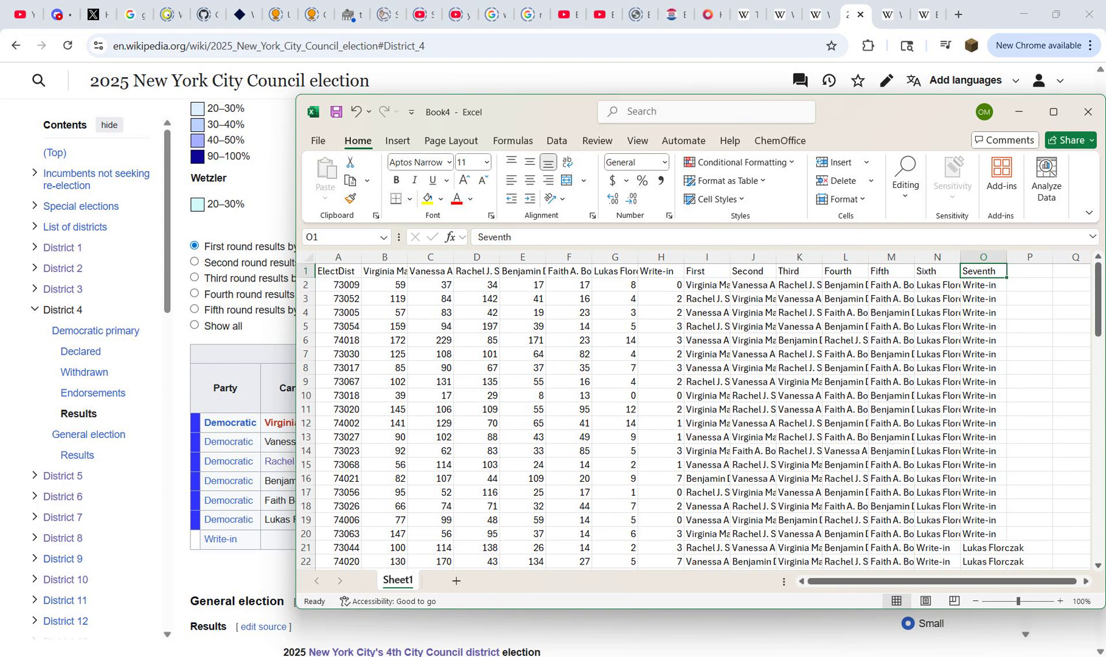
{"action": "key", "text": "ctrl+Left"}
{"action": "key", "text": "ctrl+shift+Right"}
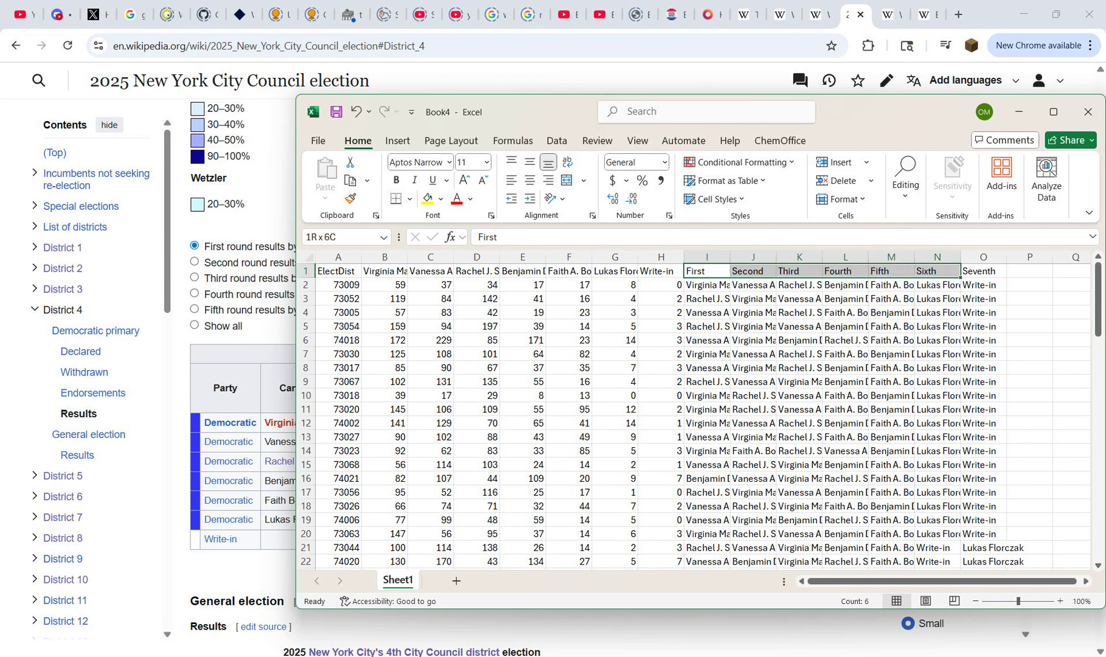
Step: Switch to the Wikipedia sandbox edit page and examine the previewed description's coloured candidate names, vote counts and percentages
{"action": "left_click", "coordinate": [928, 14]}
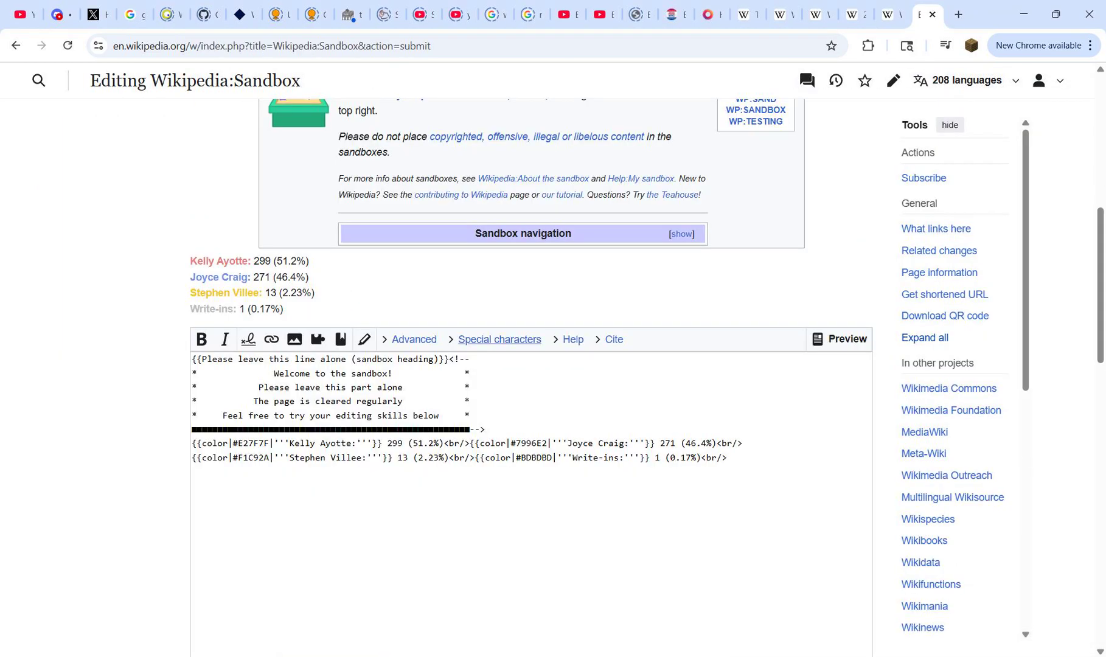
{"action": "left_click_drag", "start_coordinate": [197, 261], "coordinate": [217, 309]}
{"action": "left_click", "coordinate": [217, 309]}
{"action": "left_click_drag", "start_coordinate": [197, 260], "coordinate": [233, 309]}
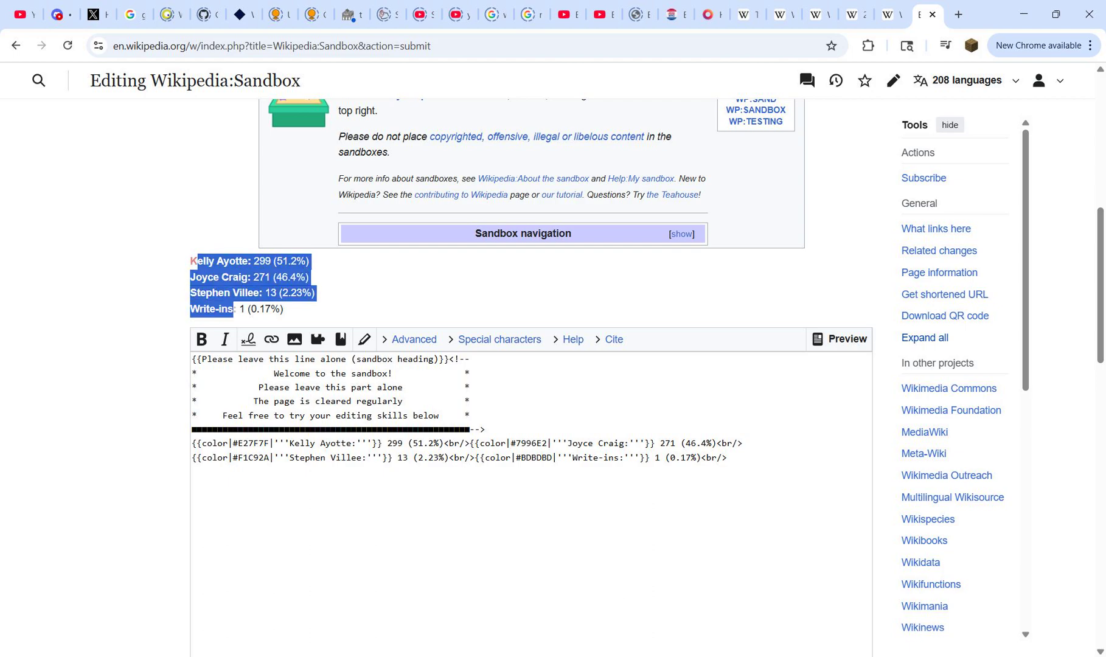
{"action": "left_click", "coordinate": [234, 309]}
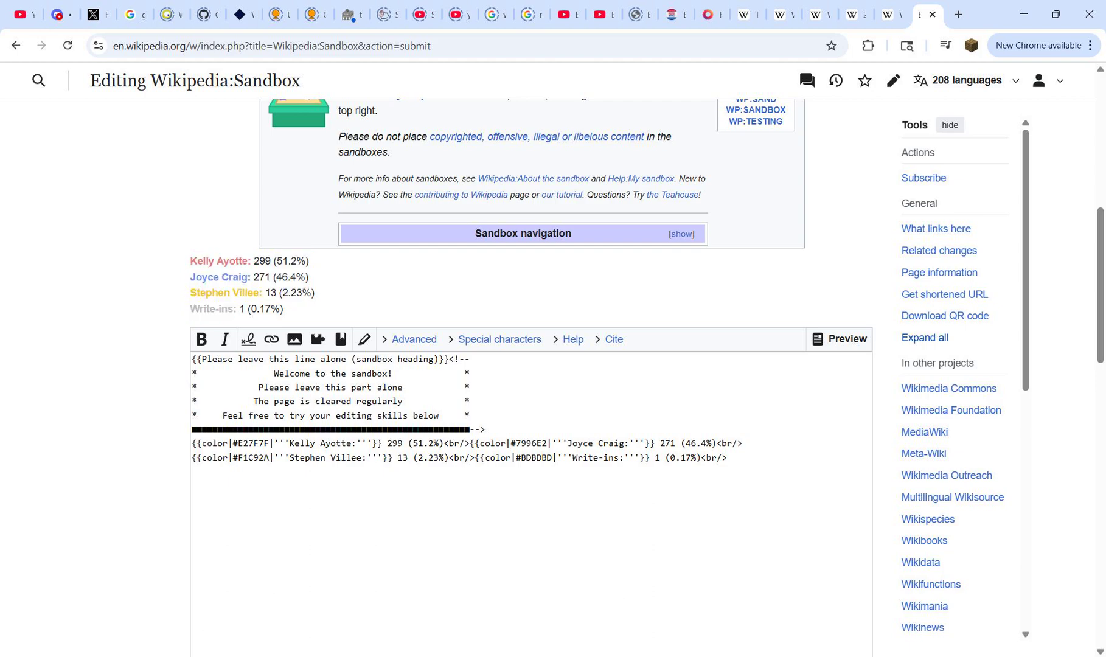
{"action": "left_click_drag", "start_coordinate": [191, 260], "coordinate": [284, 309]}
{"action": "left_click", "coordinate": [285, 309]}
{"action": "left_click_drag", "start_coordinate": [281, 260], "coordinate": [271, 310]}
{"action": "left_click", "coordinate": [271, 309]}
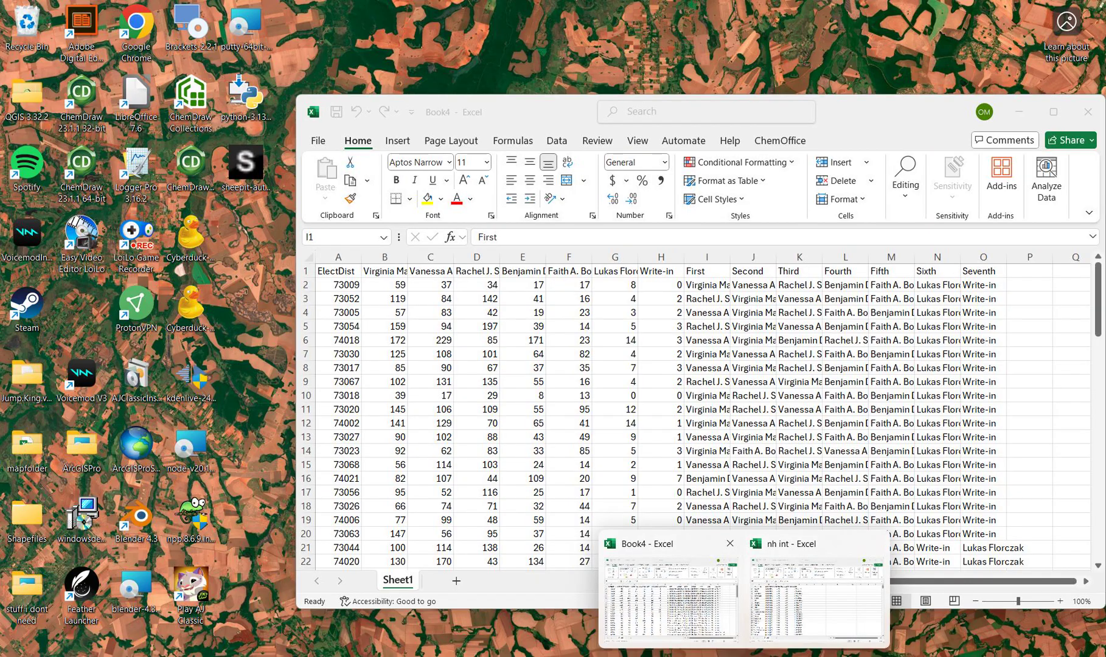
Step: Switch to the Book4 workbook and copy the rank headings First through Seventh from I1:O1 into P1:V1
{"action": "left_click", "coordinate": [669, 600]}
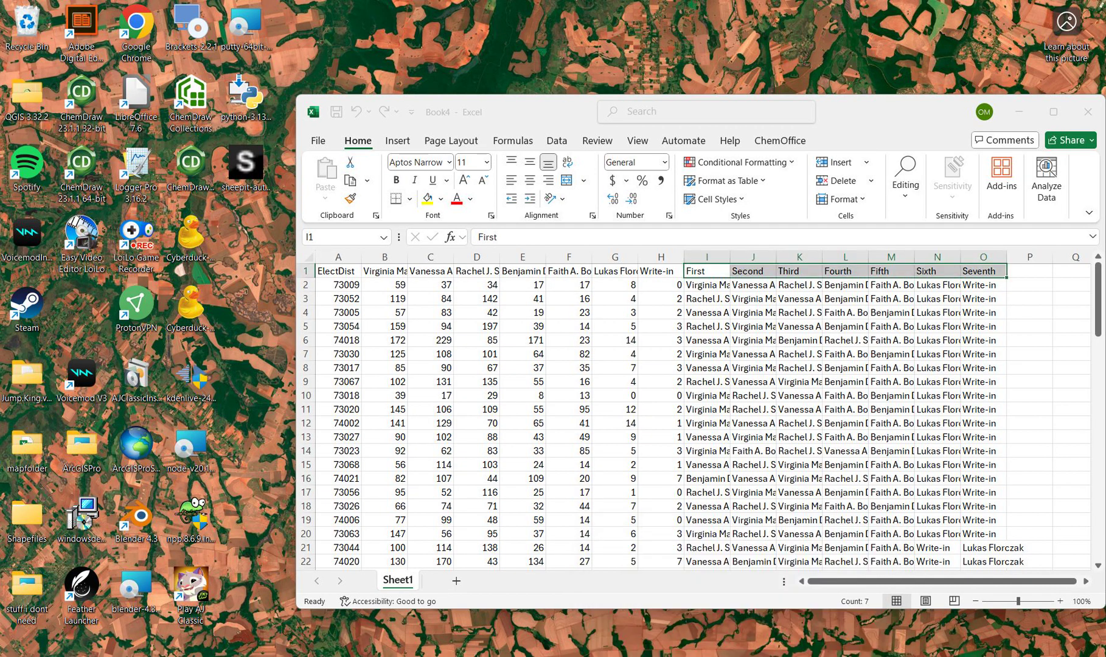
{"action": "key", "text": "ctrl+c"}
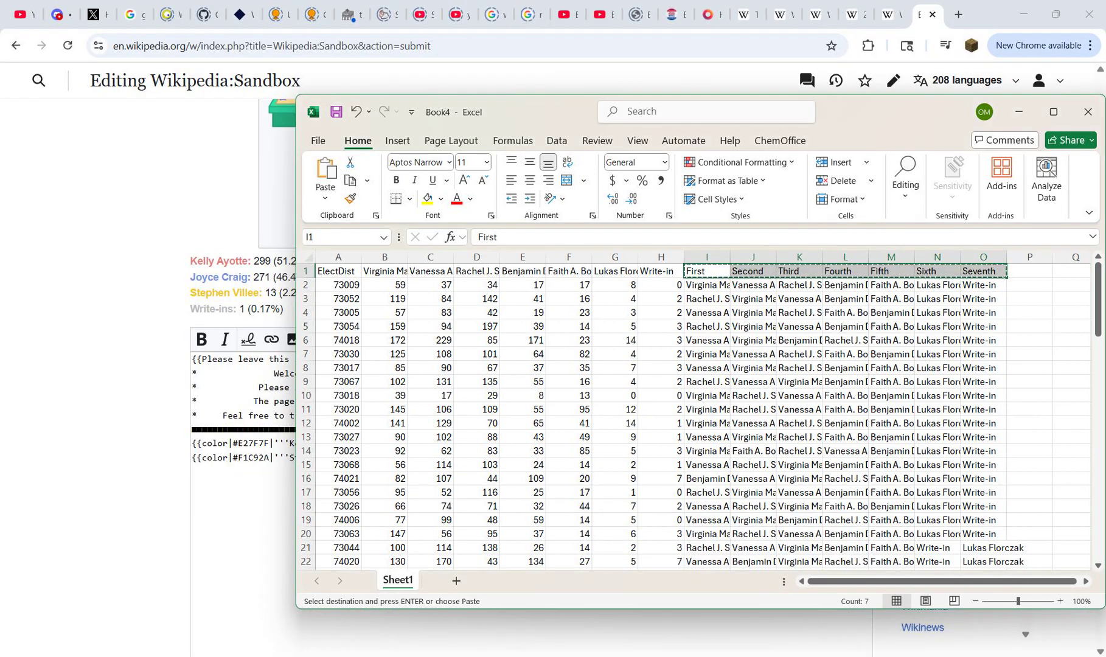
{"action": "key", "text": "ctrl+Right"}
{"action": "key", "text": "Right"}
{"action": "key", "text": "ctrl+v"}
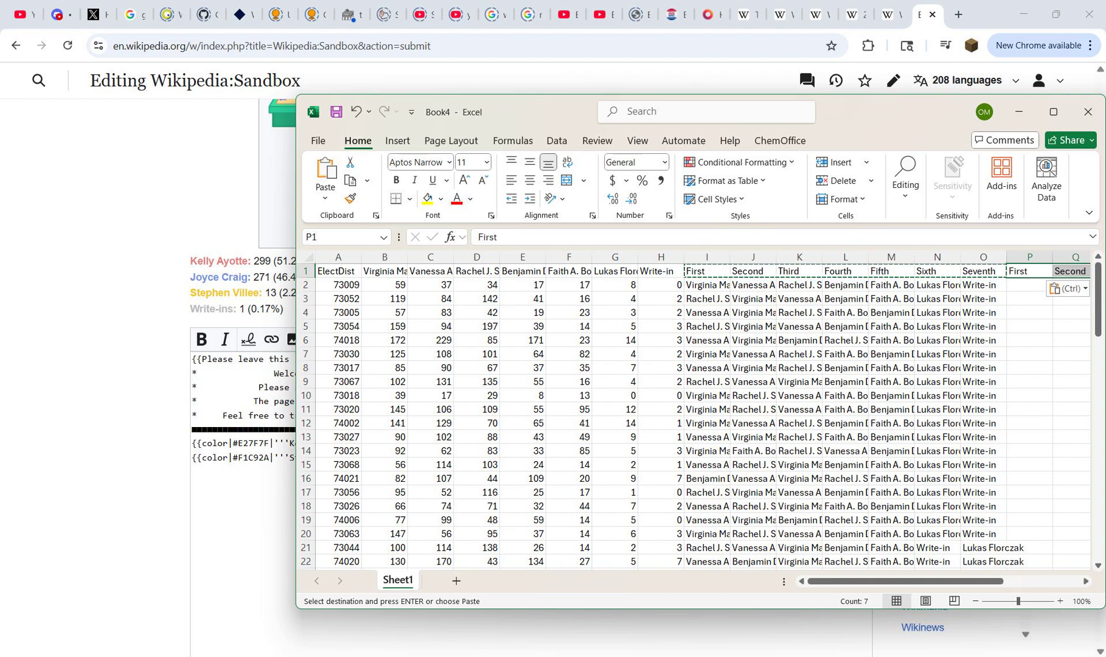
Step: Enter =HLOOKUP(I2,$B:$H,ROW(B2),FALSE) in P2 to fetch the first-place candidate's vote count
{"action": "key", "text": "Down"}
{"action": "key", "text": "Escape"}
{"action": "type", "text": "="}
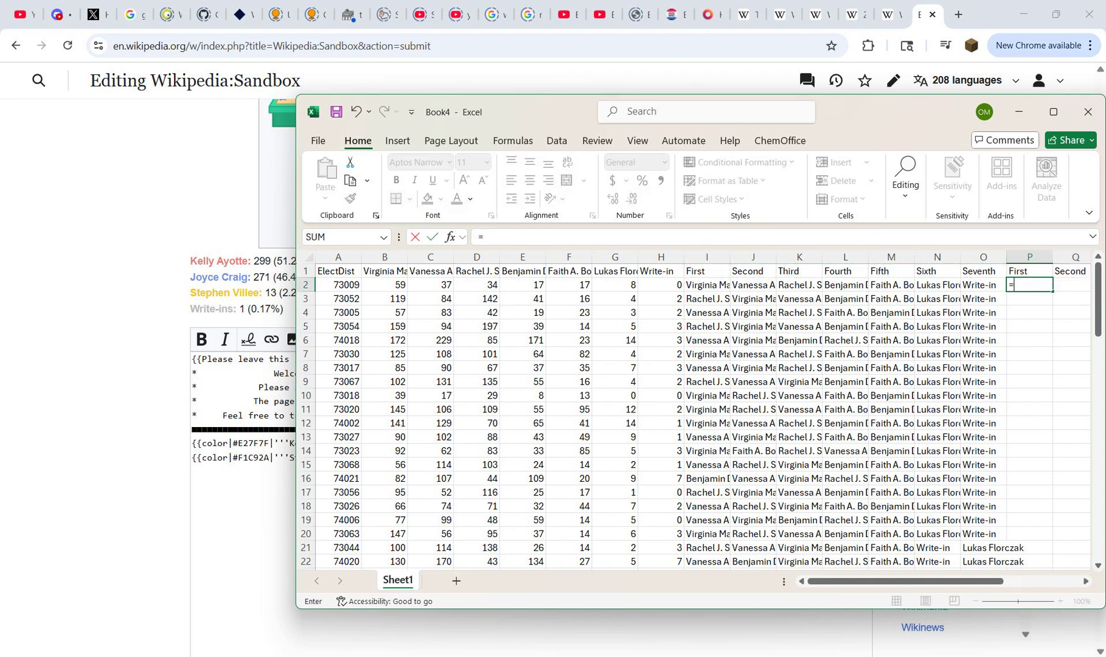
{"action": "type", "text": "hlookup("}
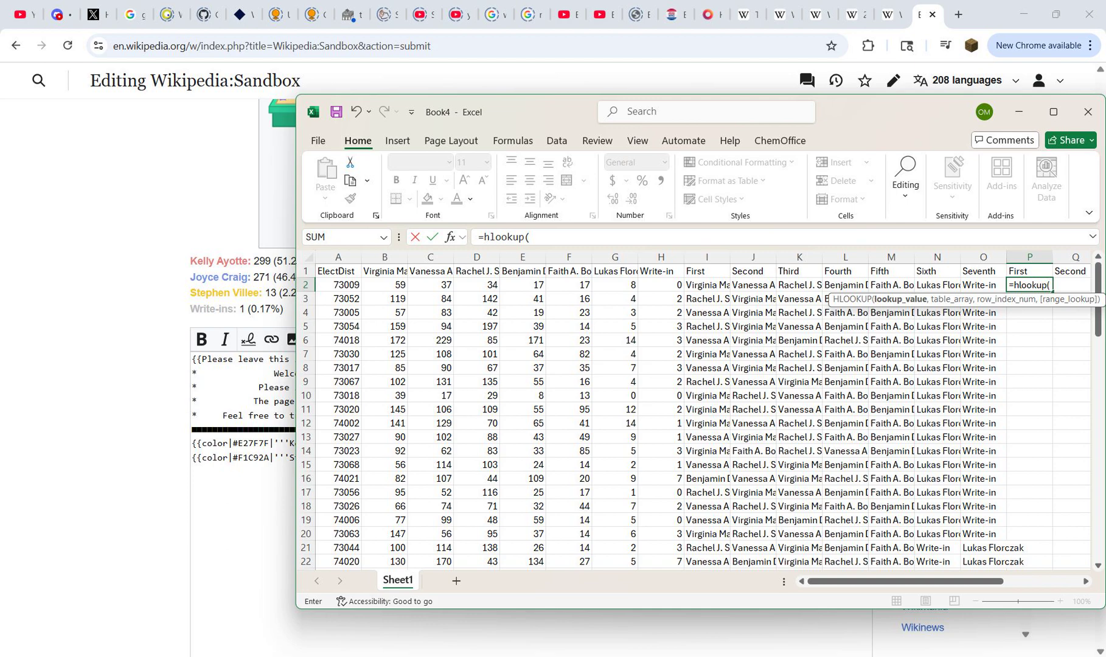
{"action": "left_click", "coordinate": [707, 285]}
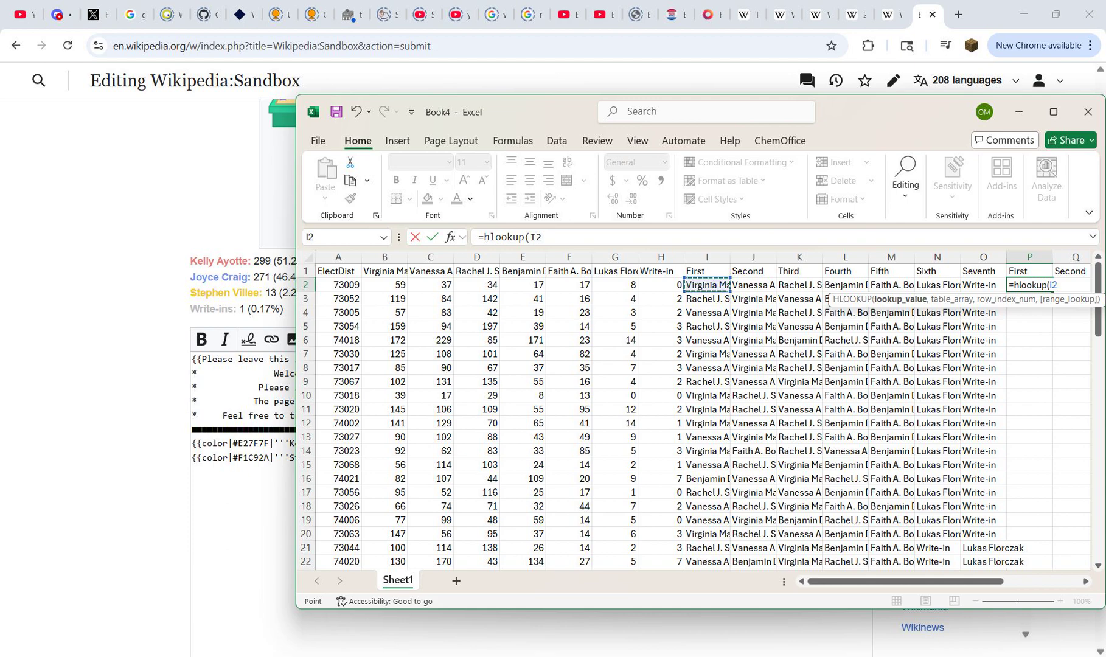
{"action": "type", "text": ","}
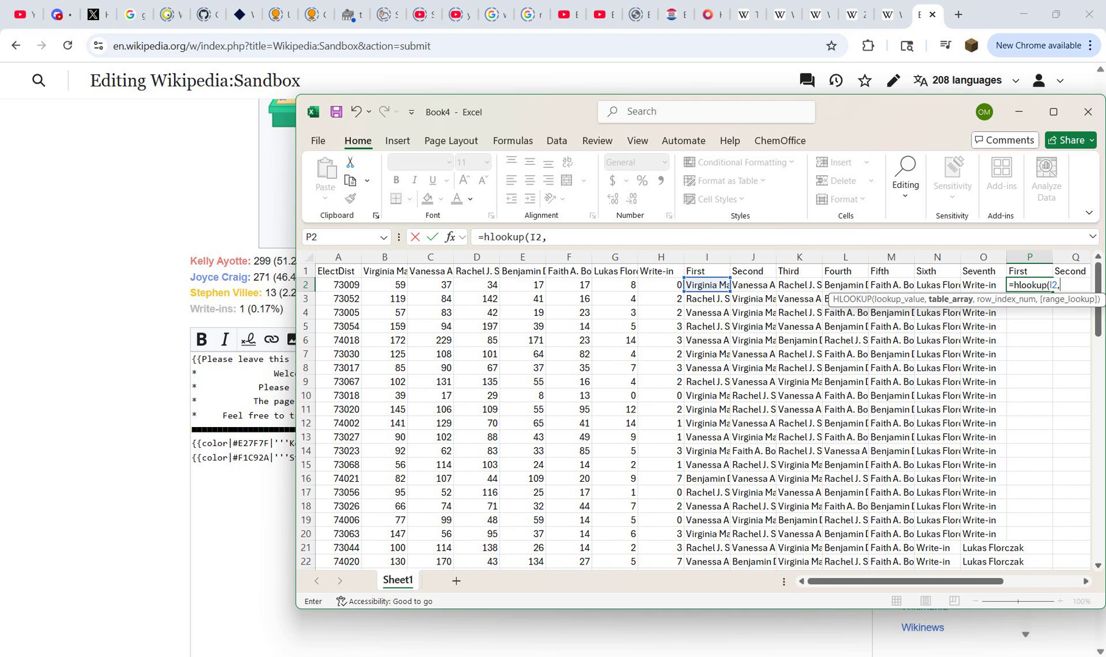
{"action": "left_click_drag", "start_coordinate": [661, 257], "coordinate": [384, 257]}
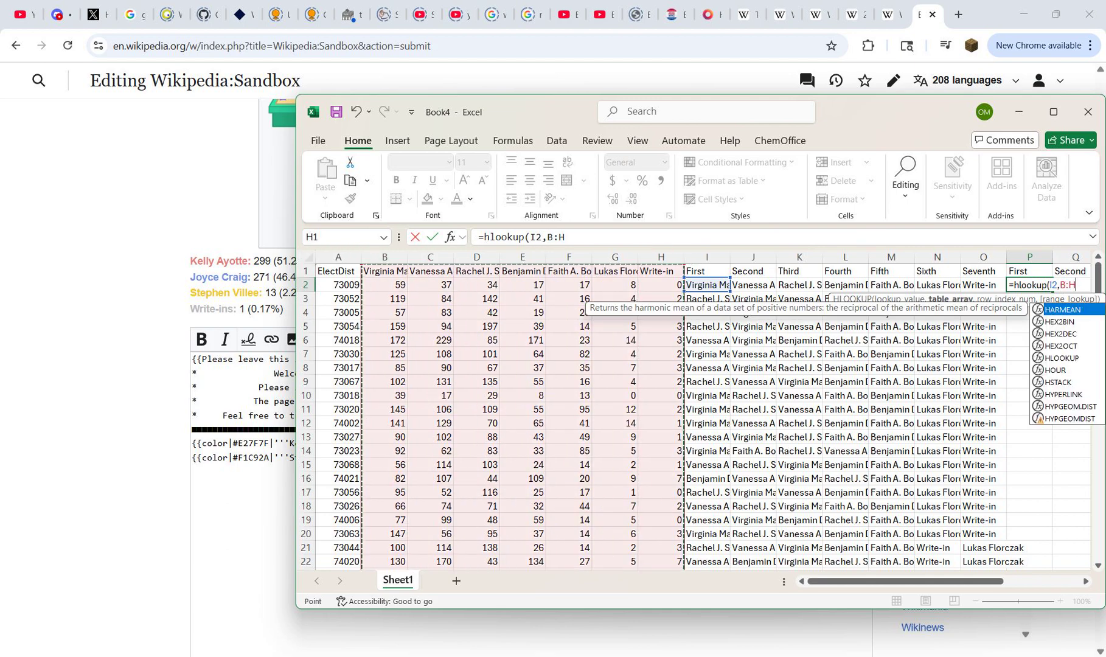
{"action": "key", "text": "F4"}
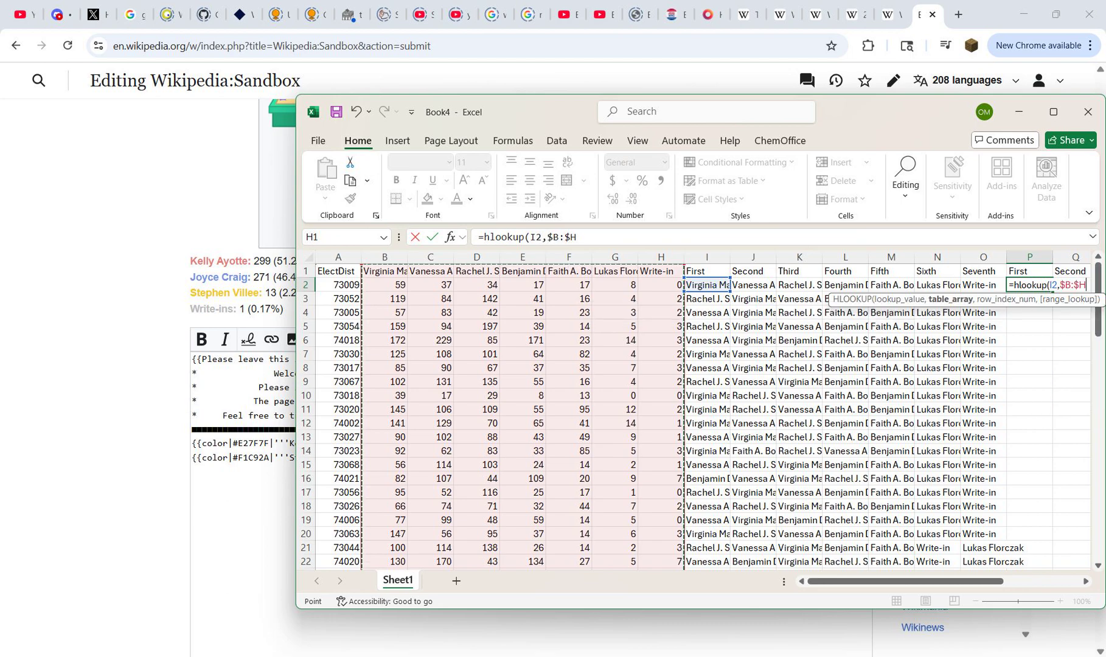
{"action": "type", "text": ","}
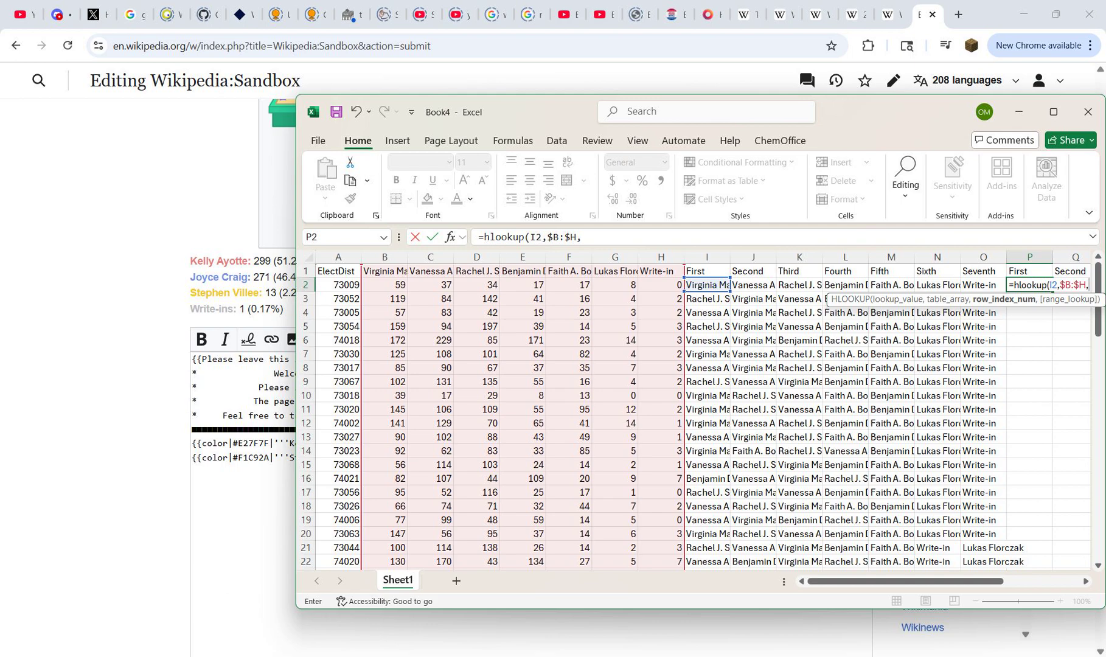
{"action": "type", "text": "row("}
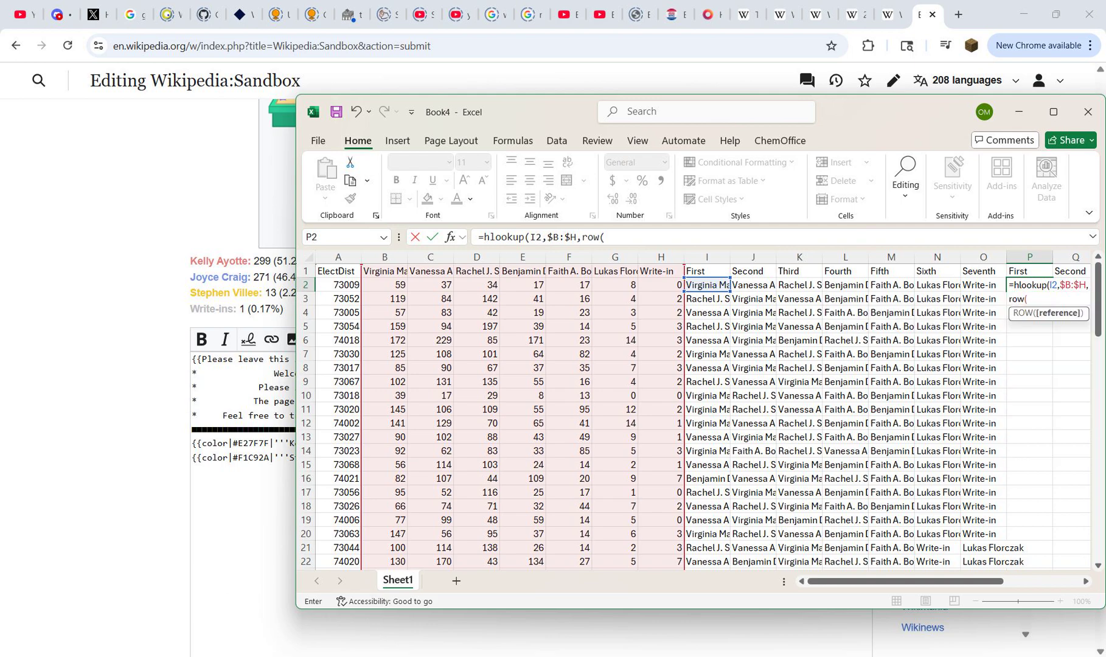
{"action": "left_click", "coordinate": [385, 285]}
{"action": "type", "text": ")"}
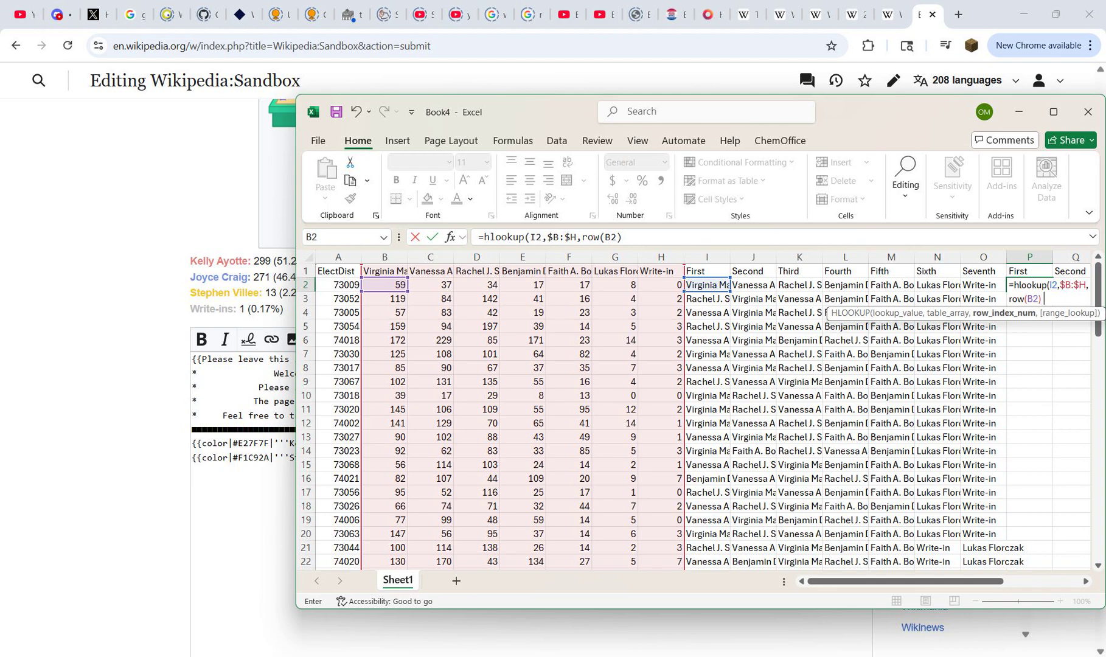
{"action": "type", "text": ",0"}
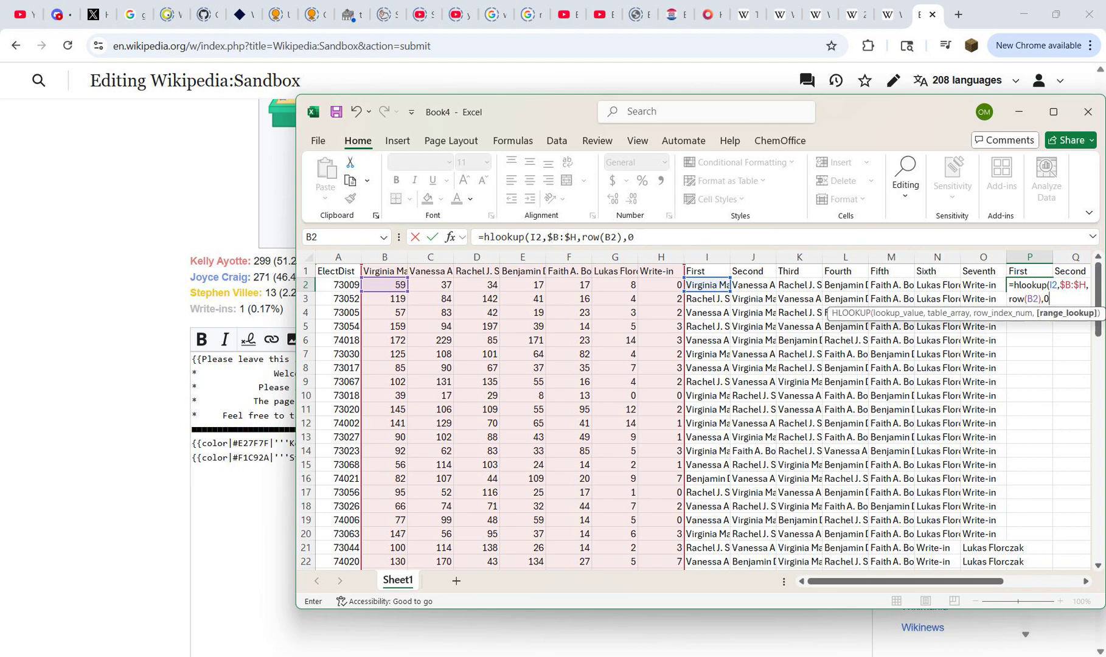
{"action": "key", "text": "BackSpace"}
{"action": "type", "text": "FALSE)"}
{"action": "key", "text": "Return"}
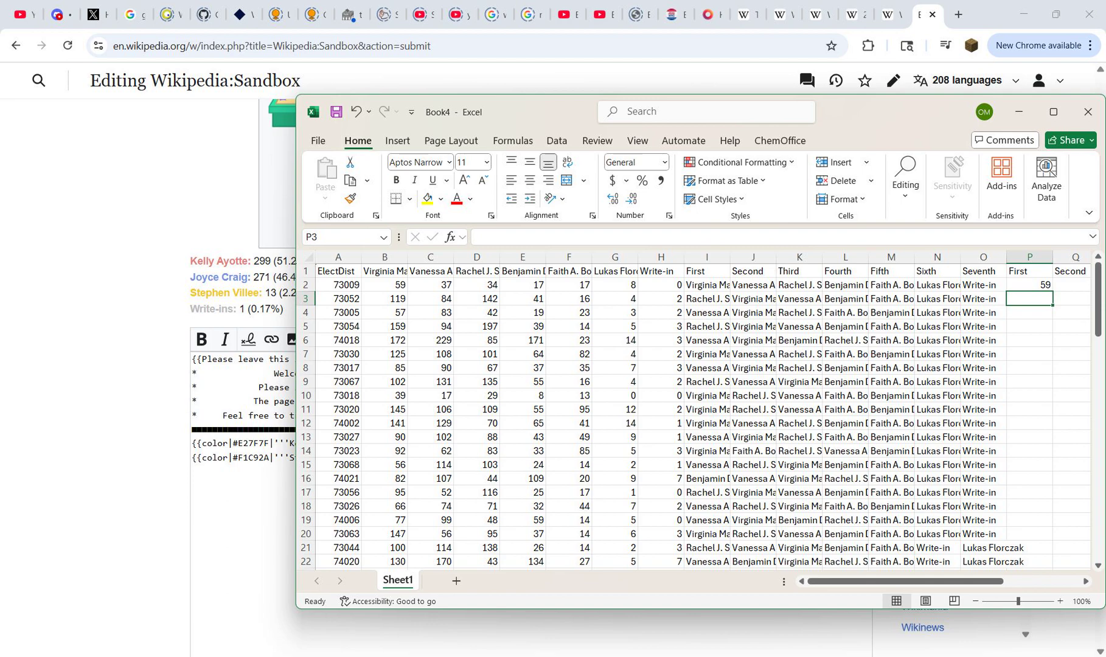
Step: Copy the HLOOKUP formula from P2 across row 2 through column V
{"action": "key", "text": "Up"}
{"action": "key", "text": "ctrl+c"}
{"action": "key", "text": "Up"}
{"action": "key", "text": "ctrl+Right"}
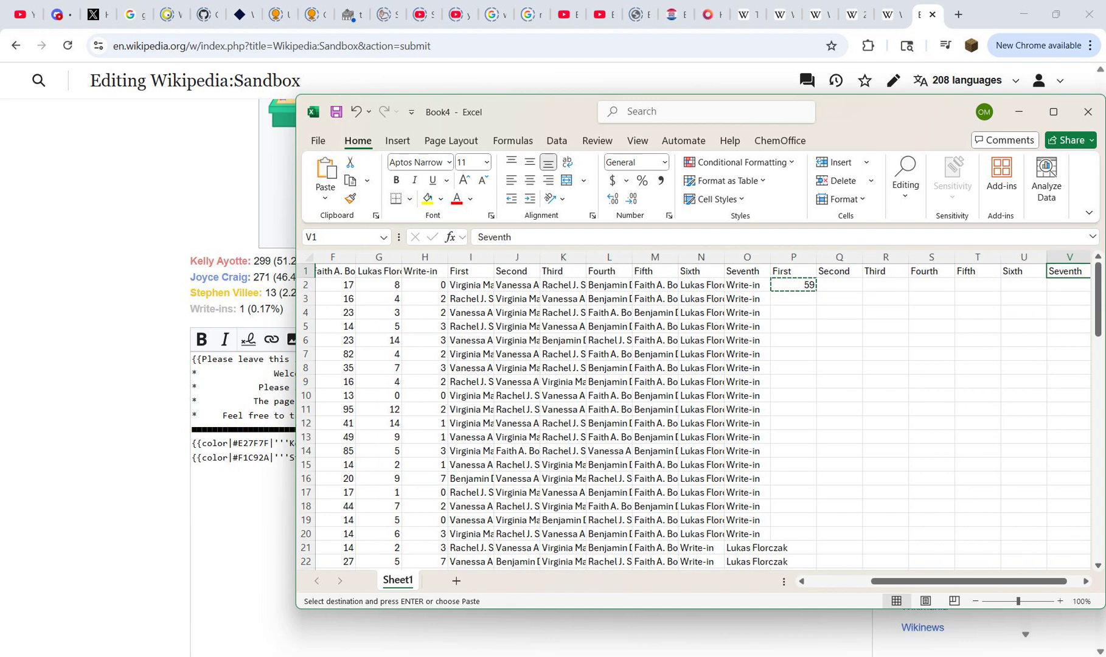
{"action": "key", "text": "Down"}
{"action": "key", "text": "ctrl+shift+Left"}
{"action": "key", "text": "ctrl+v"}
Step: Copy the HLOOKUP formulas in P2:V2 into every precinct row down to row 84
{"action": "key", "text": "ctrl+c"}
{"action": "key", "text": "Left"}
{"action": "key", "text": "Left"}
{"action": "key", "text": "Left"}
{"action": "key", "text": "Left"}
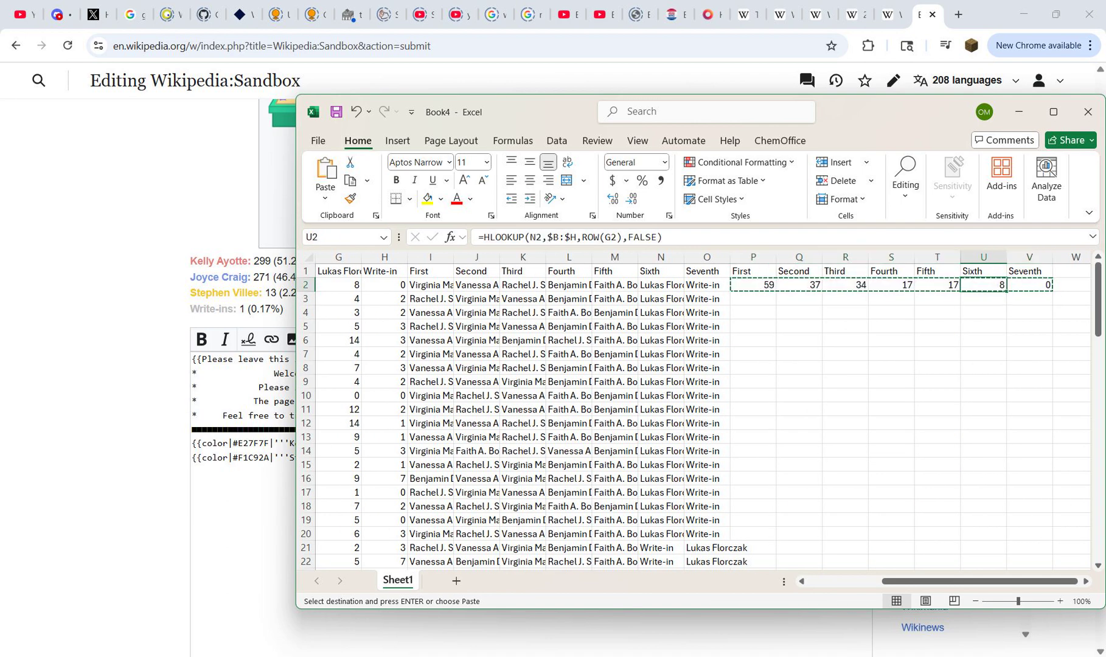
{"action": "key", "text": "Left"}
{"action": "key", "text": "Left"}
{"action": "key", "text": "Left"}
{"action": "key", "text": "ctrl+Down"}
{"action": "key", "text": "Right"}
{"action": "key", "text": "ctrl+shift+Up"}
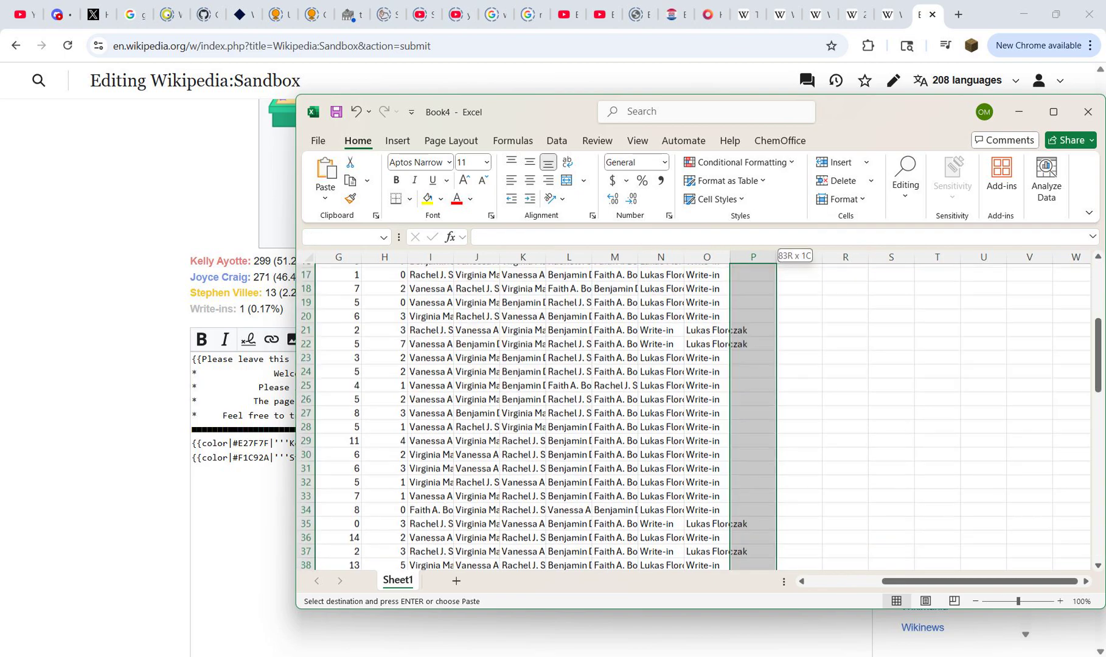
{"action": "key", "text": "ctrl+v"}
{"action": "key", "text": "Up"}
{"action": "key", "text": "ctrl+Up"}
{"action": "key", "text": "Escape"}
Step: Check row 2's fourth- and fifth-place candidate names and vote lookups against the original candidate columns
{"action": "key", "text": "Right"}
{"action": "key", "text": "Right"}
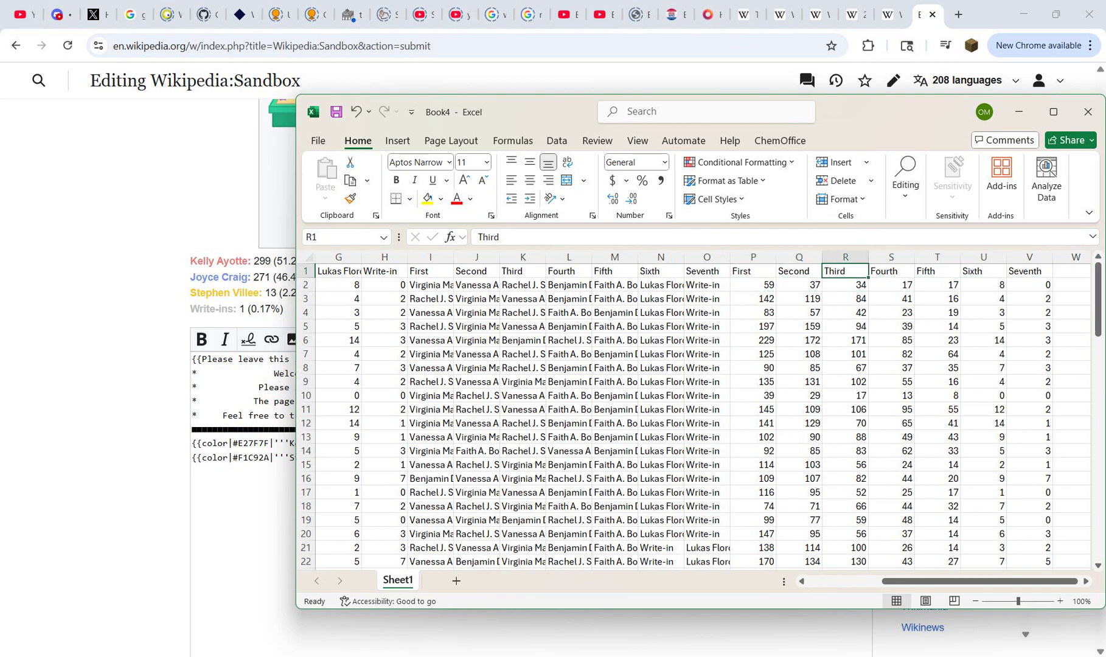
{"action": "key", "text": "Down"}
{"action": "key", "text": "Right"}
{"action": "key", "text": "Left"}
{"action": "key", "text": "Left"}
{"action": "key", "text": "Left"}
{"action": "key", "text": "Left"}
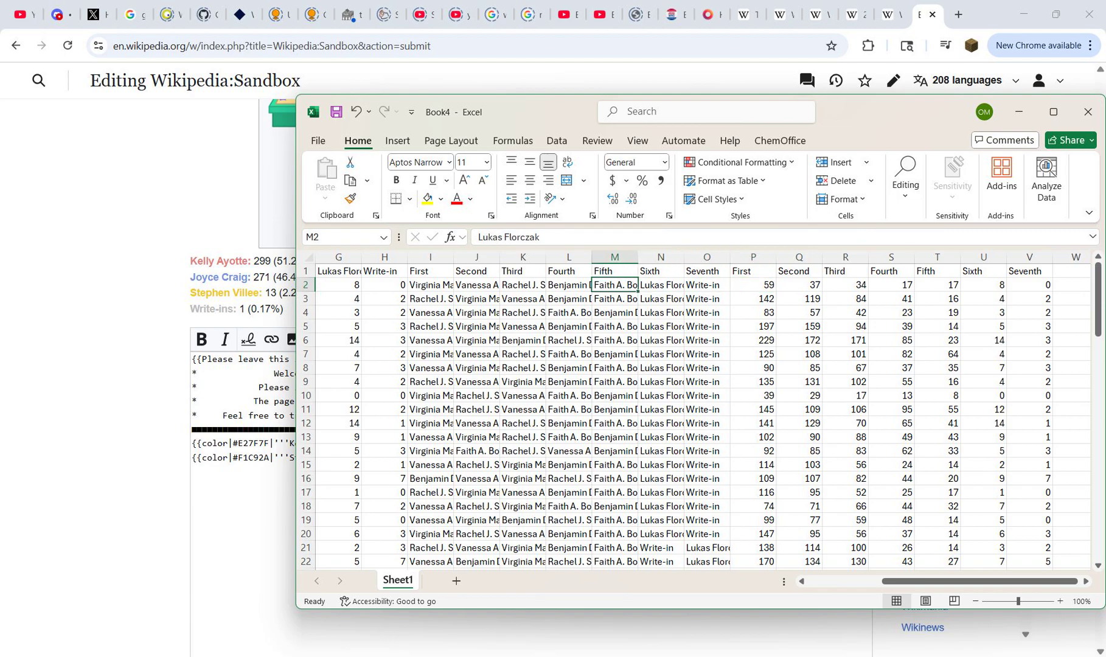
{"action": "key", "text": "Right"}
{"action": "key", "text": "Left"}
{"action": "key", "text": "Right"}
{"action": "key", "text": "Up"}
{"action": "key", "text": "Left"}
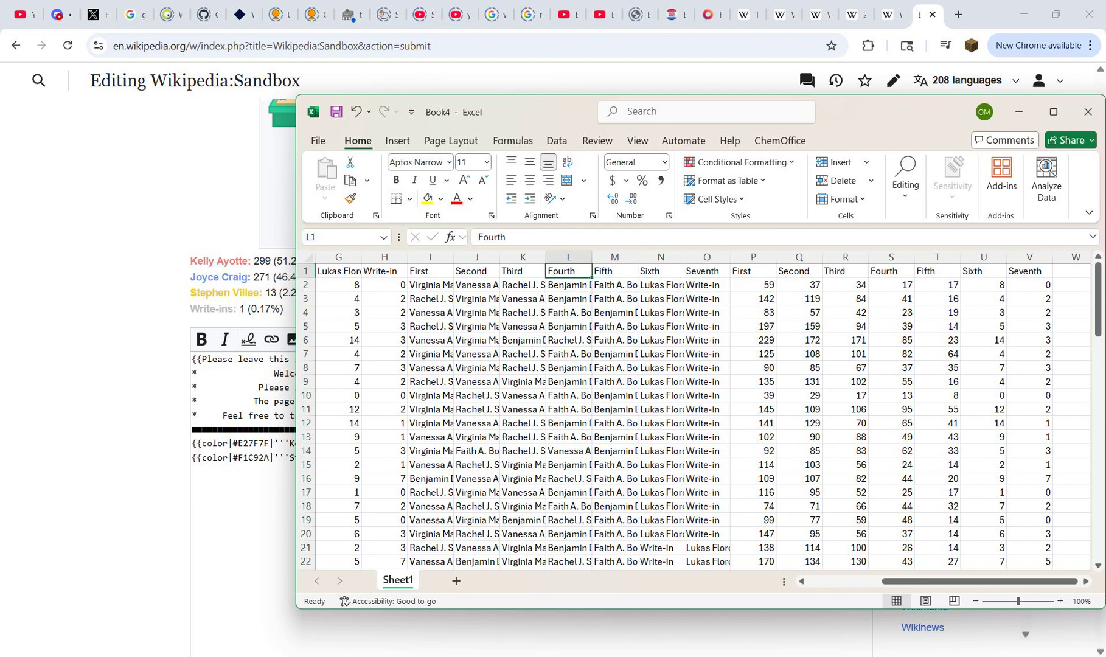
{"action": "key", "text": "ctrl+Home"}
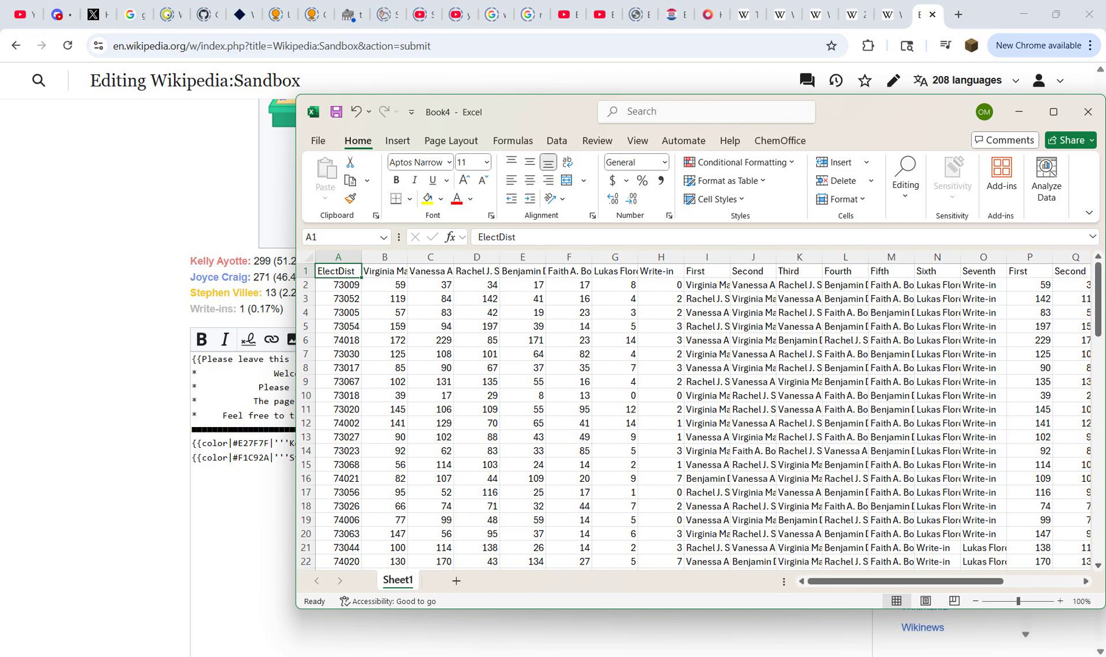
{"action": "left_click", "coordinate": [523, 271]}
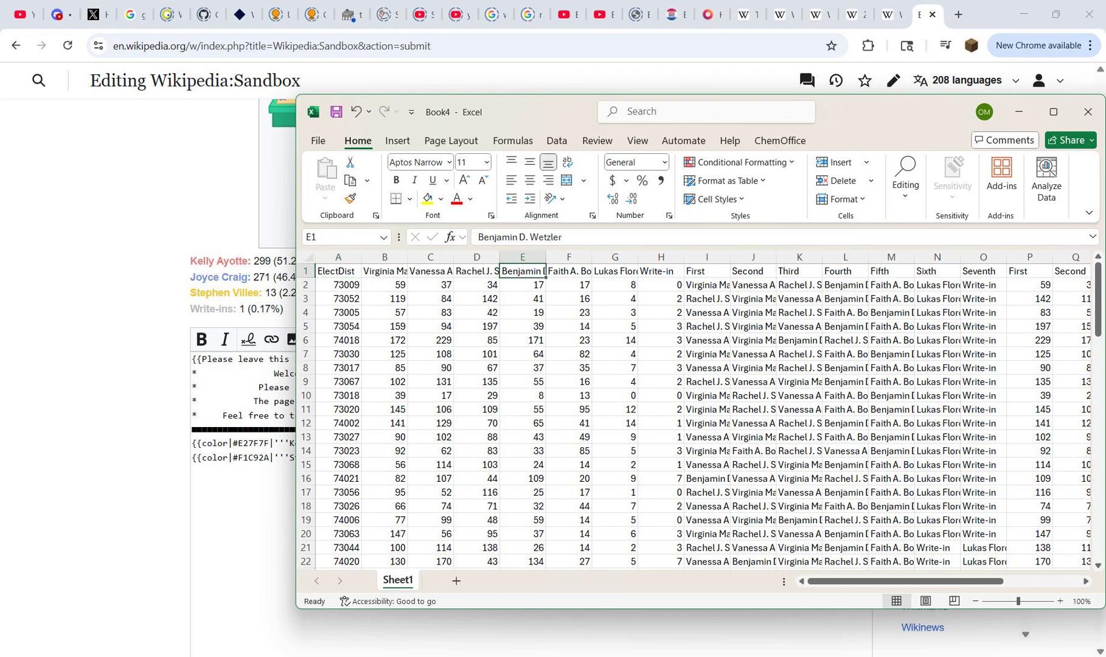
{"action": "key", "text": "ctrl+Right"}
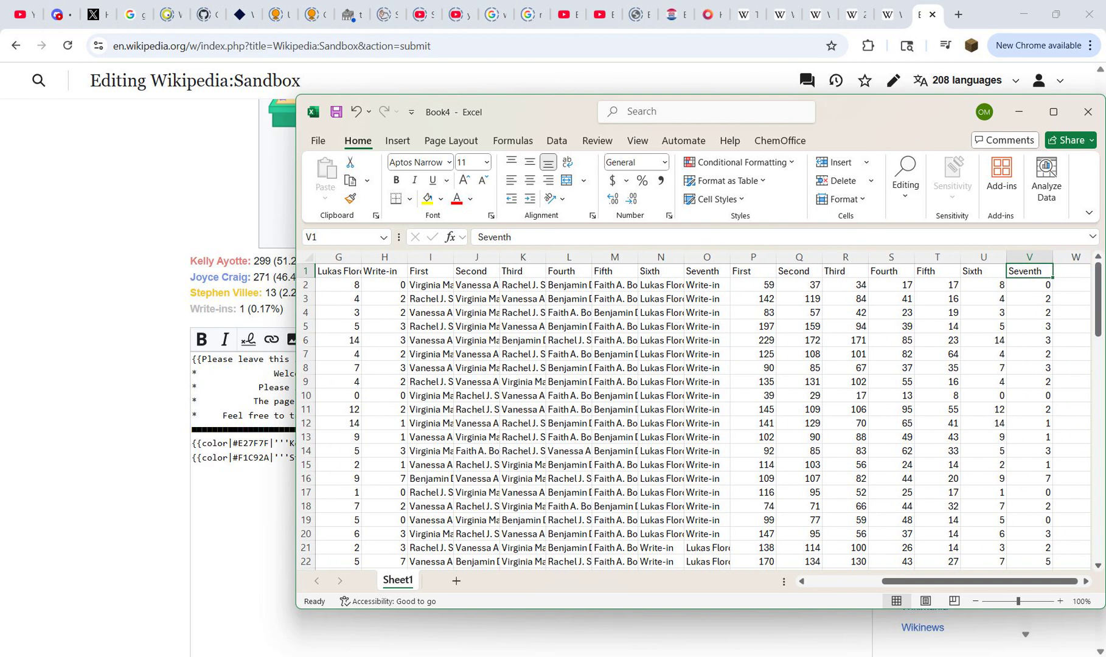
{"action": "key", "text": "Down"}
{"action": "key", "text": "Left"}
{"action": "key", "text": "Left"}
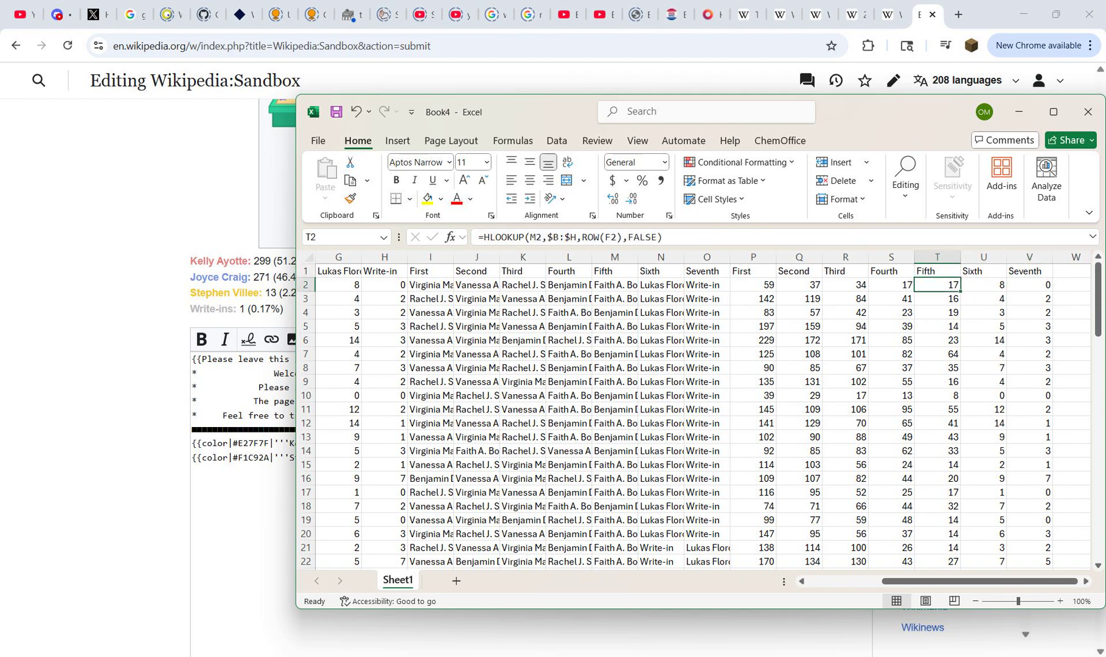
{"action": "left_click_drag", "start_coordinate": [569, 285], "coordinate": [614, 299]}
{"action": "left_click", "coordinate": [892, 285]}
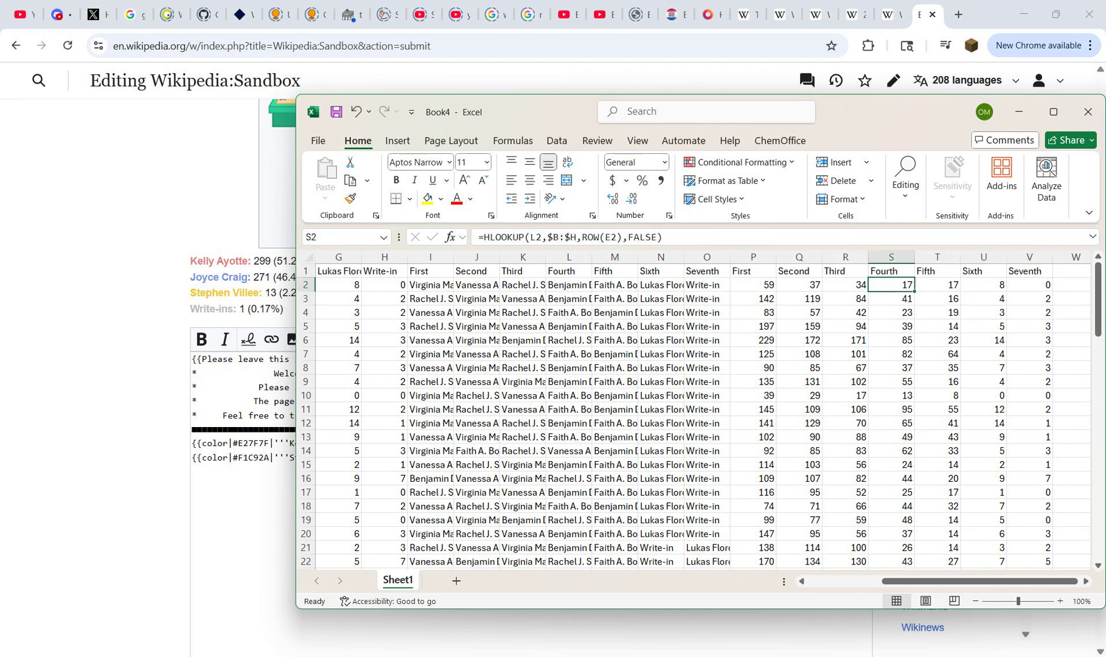
Step: Replace the HLOOKUP formulas in columns P through V with their plain values, in place
{"action": "left_click_drag", "start_coordinate": [753, 256], "coordinate": [1029, 257]}
{"action": "key", "text": "ctrl+c"}
{"action": "left_click", "coordinate": [763, 272]}
{"action": "right_click", "coordinate": [763, 272]}
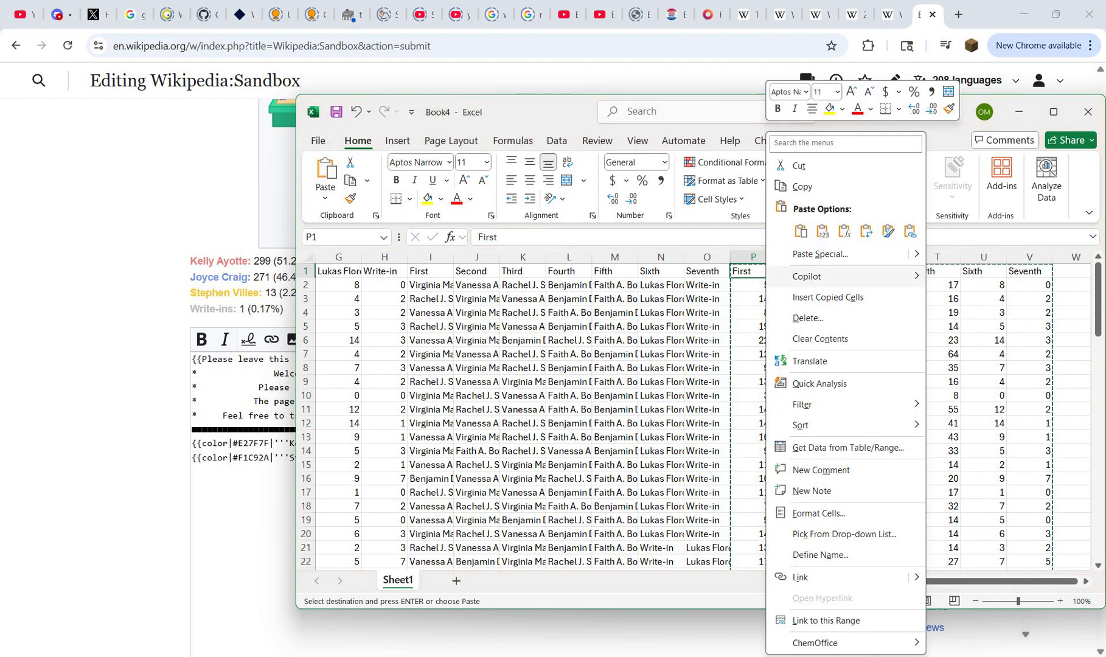
{"action": "left_click", "coordinate": [832, 233]}
{"action": "key", "text": "Escape"}
{"action": "left_click", "coordinate": [754, 271]}
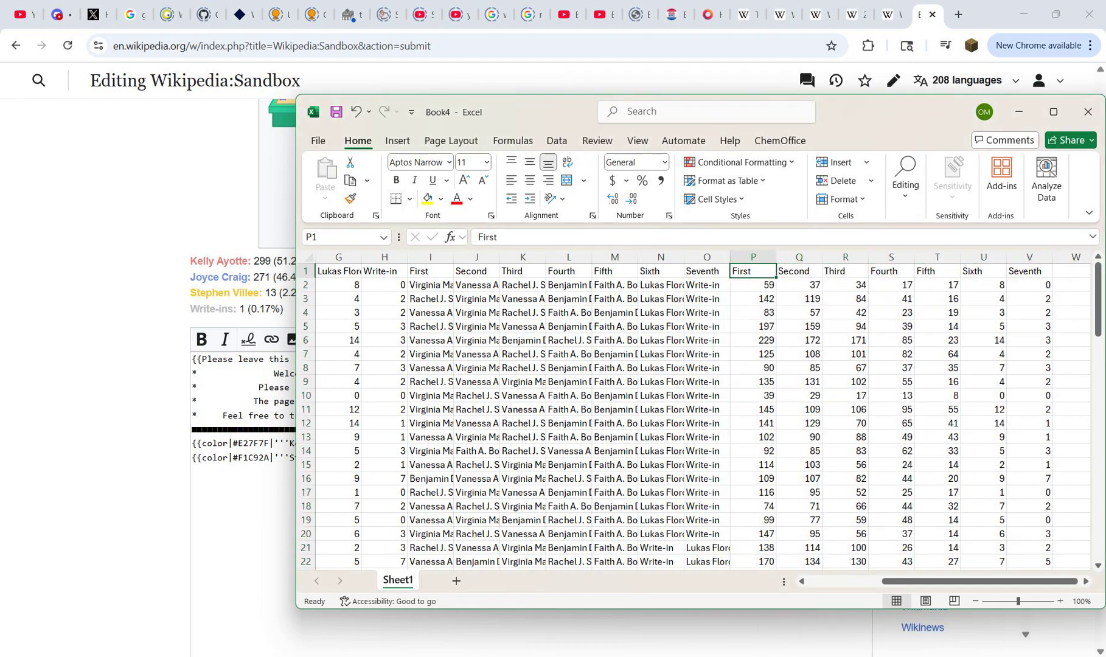
Step: Copy the rank headings First through Seventh from P1:V1 into the next seven columns, starting at W1
{"action": "key", "text": "ctrl+shift+Right"}
{"action": "key", "text": "ctrl+c"}
{"action": "key", "text": "Right"}
{"action": "key", "text": "Right"}
{"action": "key", "text": "Right"}
{"action": "key", "text": "Right"}
{"action": "key", "text": "Right"}
{"action": "key", "text": "Right"}
{"action": "key", "text": "Right"}
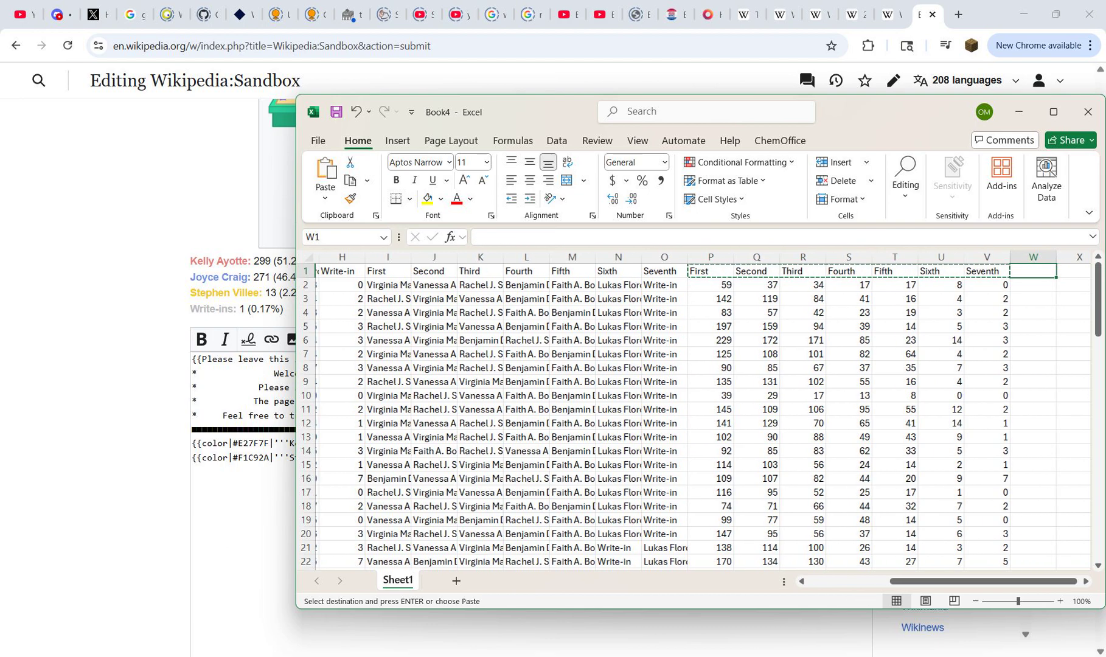
{"action": "key", "text": "ctrl+v"}
{"action": "key", "text": "Escape"}
Step: In W2, build a formula dividing P2 by the sum of P2:V2
{"action": "key", "text": "Down"}
{"action": "key", "text": "Down"}
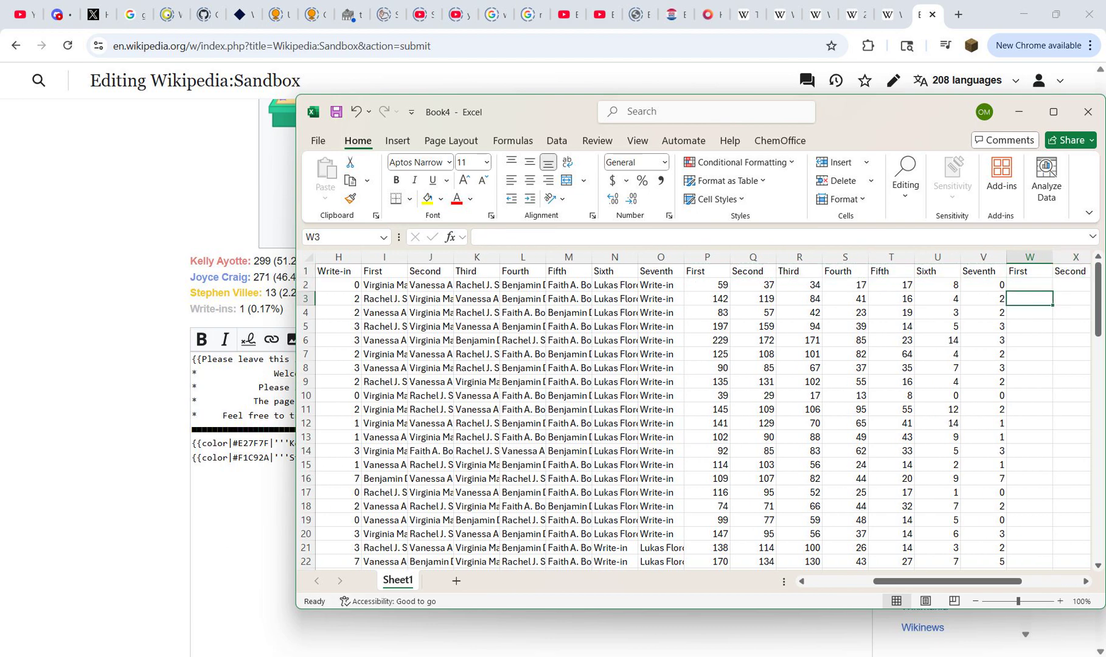
{"action": "key", "text": "Up"}
{"action": "type", "text": "="}
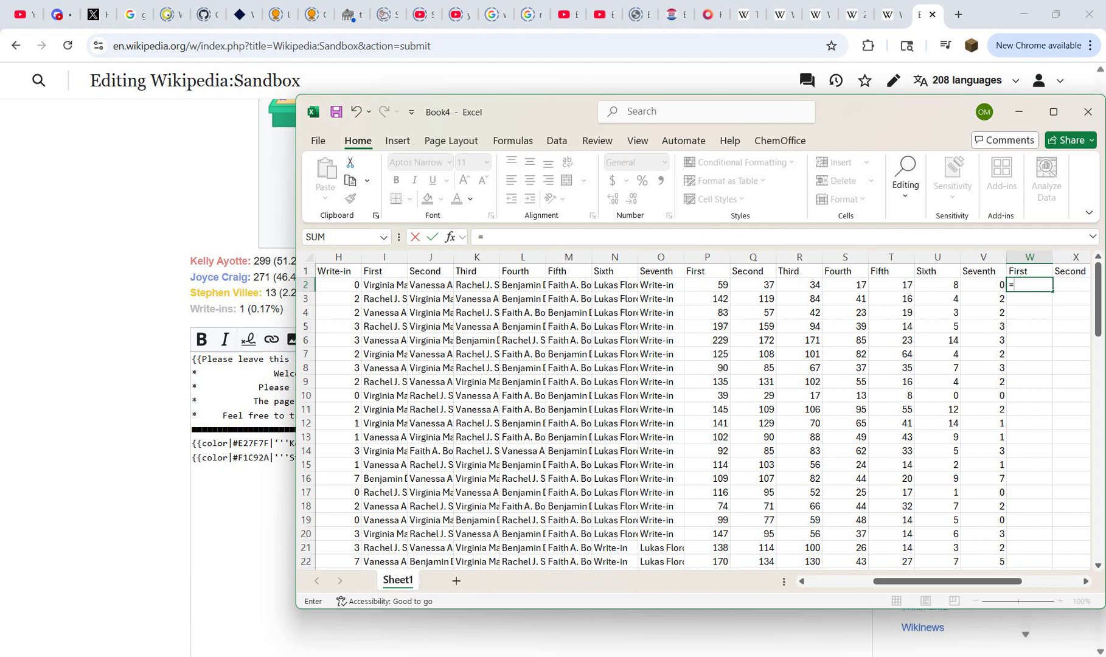
{"action": "left_click", "coordinate": [707, 284]}
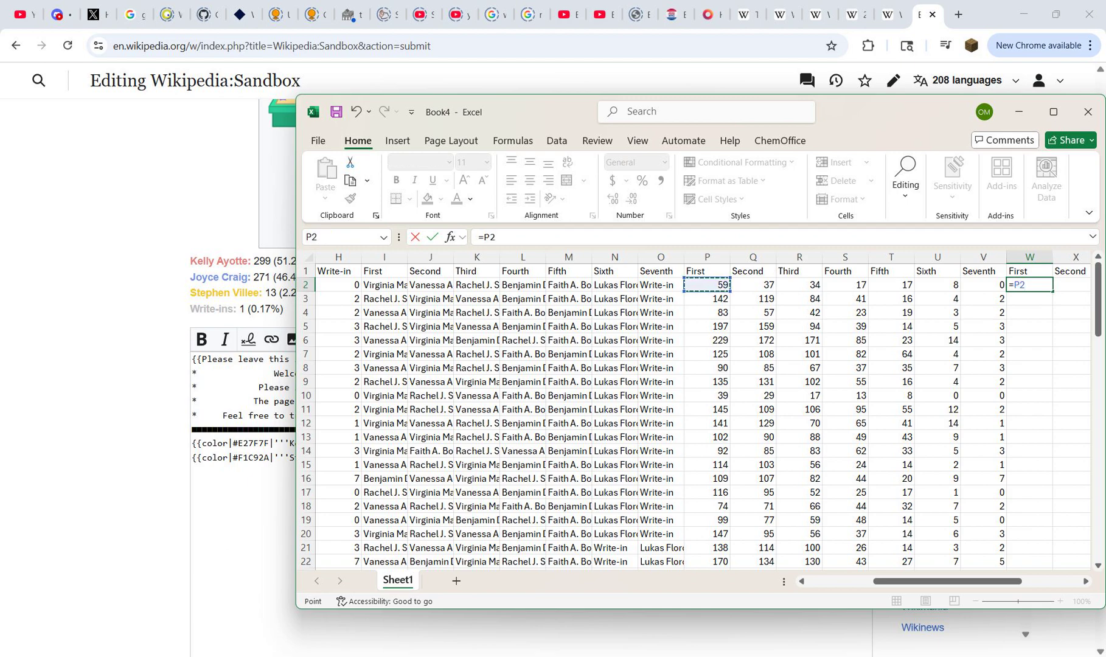
{"action": "type", "text": "/sum("}
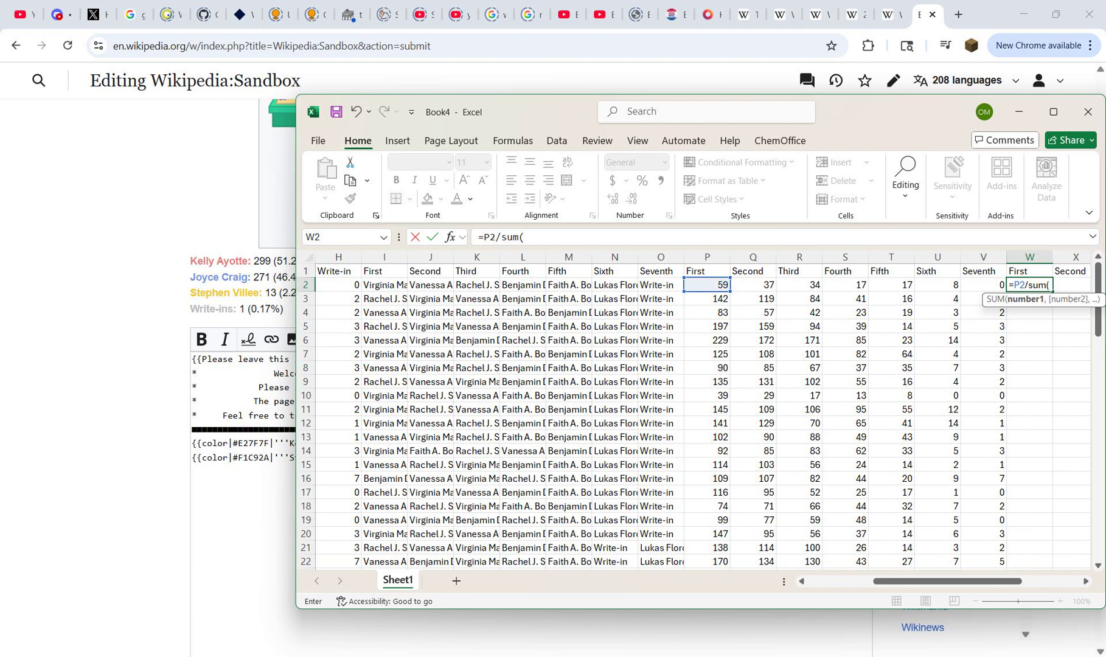
{"action": "left_click_drag", "start_coordinate": [707, 284], "coordinate": [986, 285]}
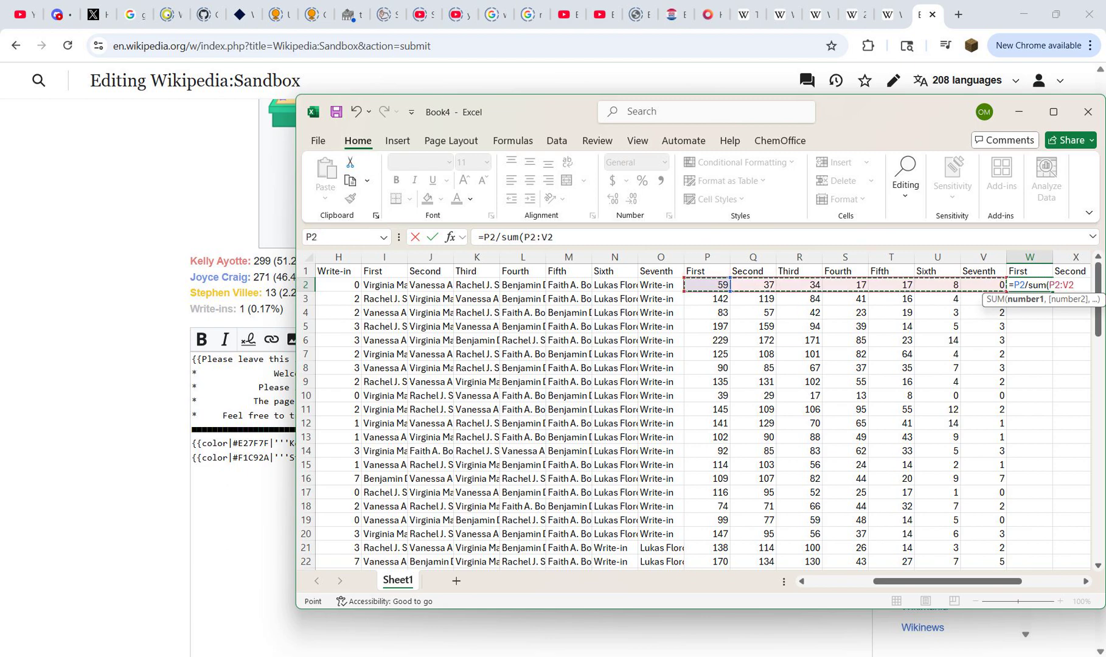
{"action": "type", "text": ")"}
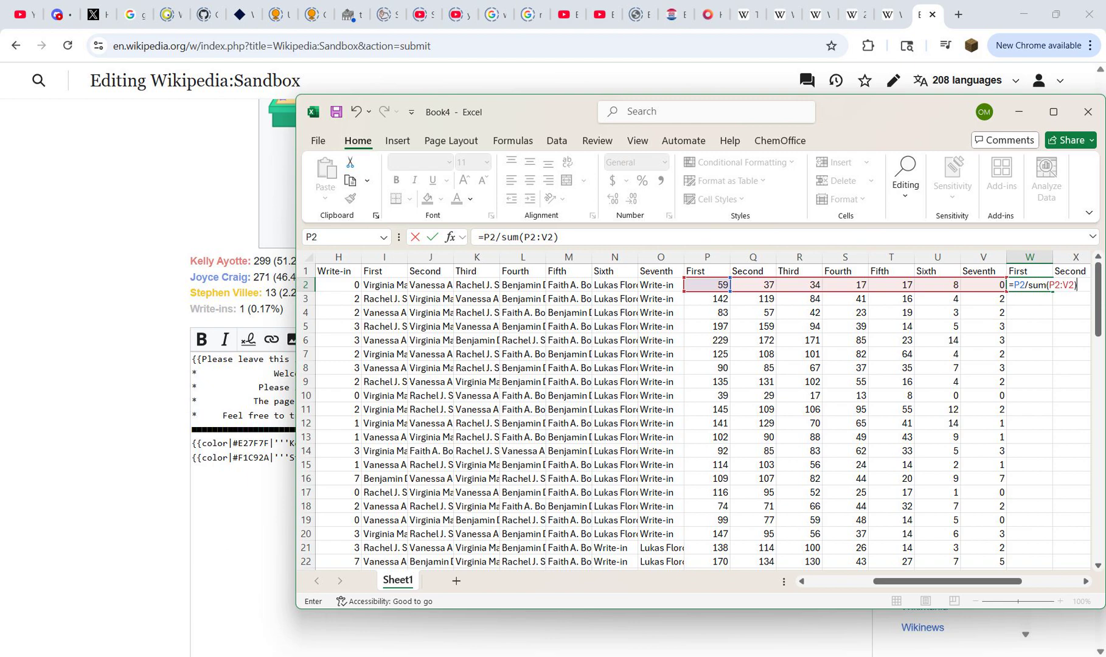
Step: Lock columns P and V in the W2 formula's sum range so it reads $P2:$V2
{"action": "left_click", "coordinate": [1049, 285]}
{"action": "type", "text": "$"}
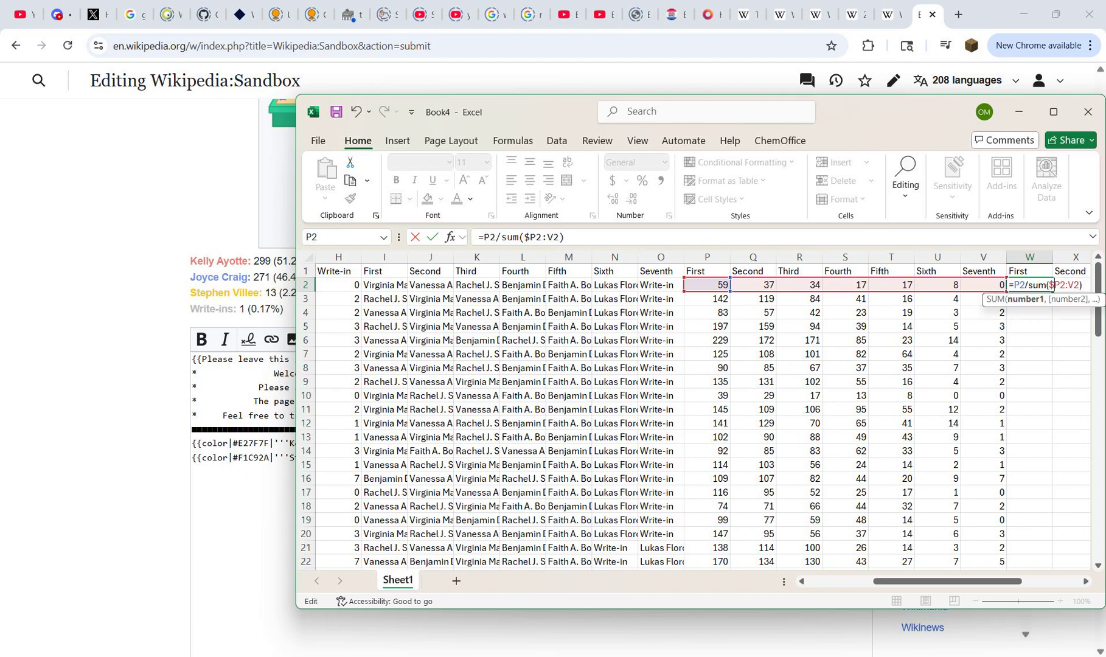
{"action": "left_click", "coordinate": [1069, 284]}
{"action": "type", "text": "$"}
{"action": "key", "text": "End"}
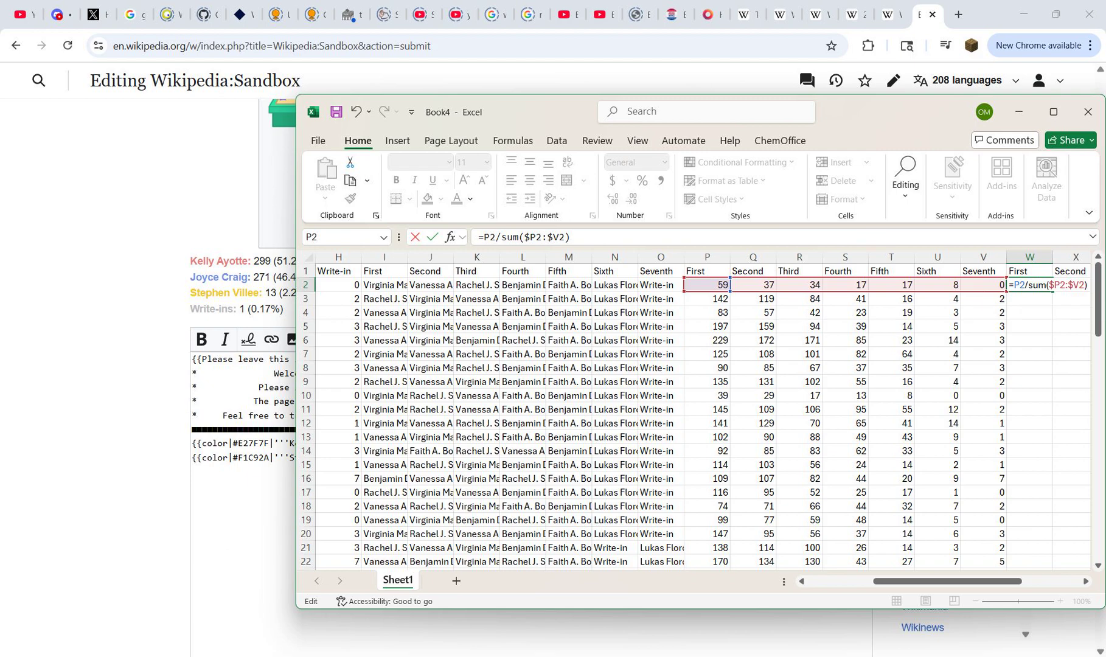
Step: Multiply the W2 share by 100 and round it to two decimals, completing =ROUND(P2/SUM($P2:$V2)*100,2)
{"action": "type", "text": "*100"}
{"action": "type", "text": "round("}
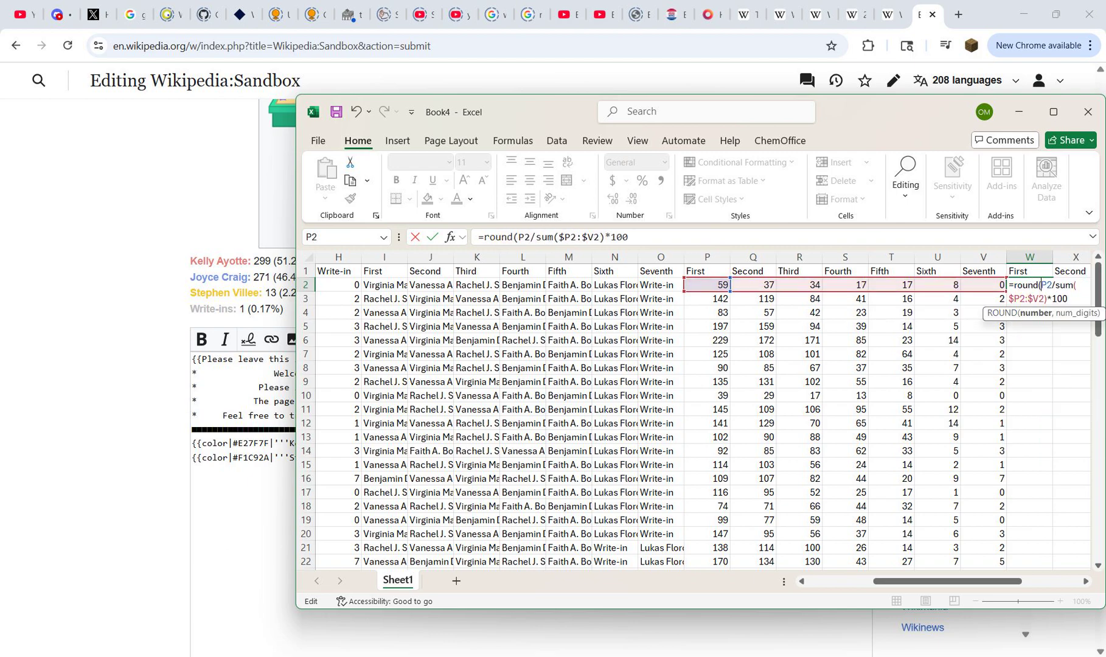
{"action": "type", "text": ",m2"}
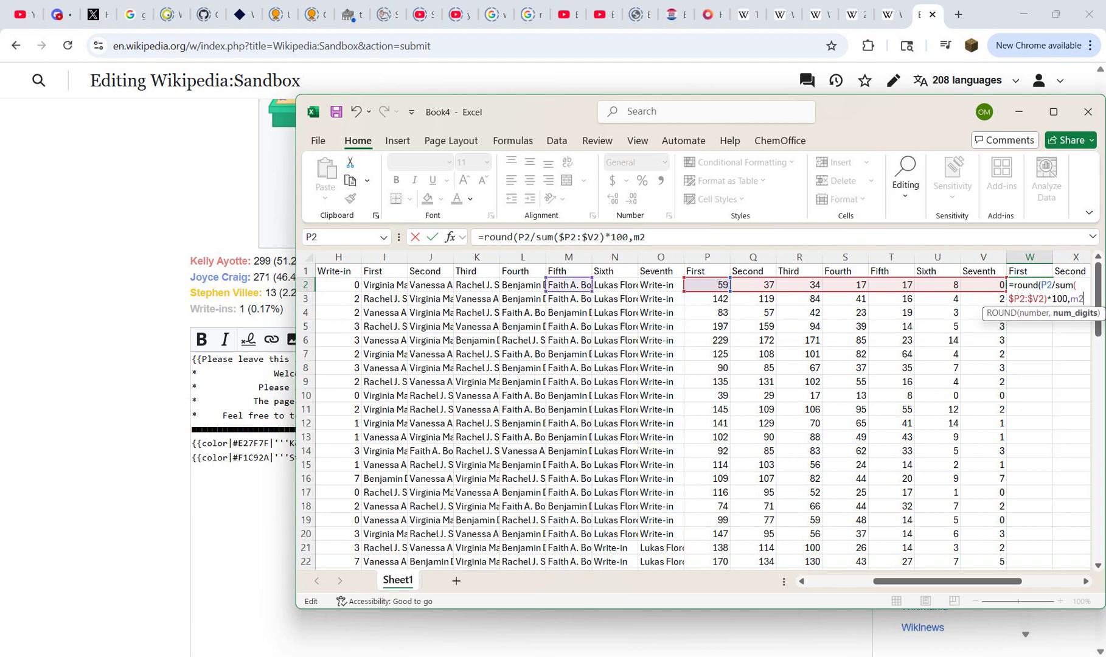
{"action": "type", "text": "1)"}
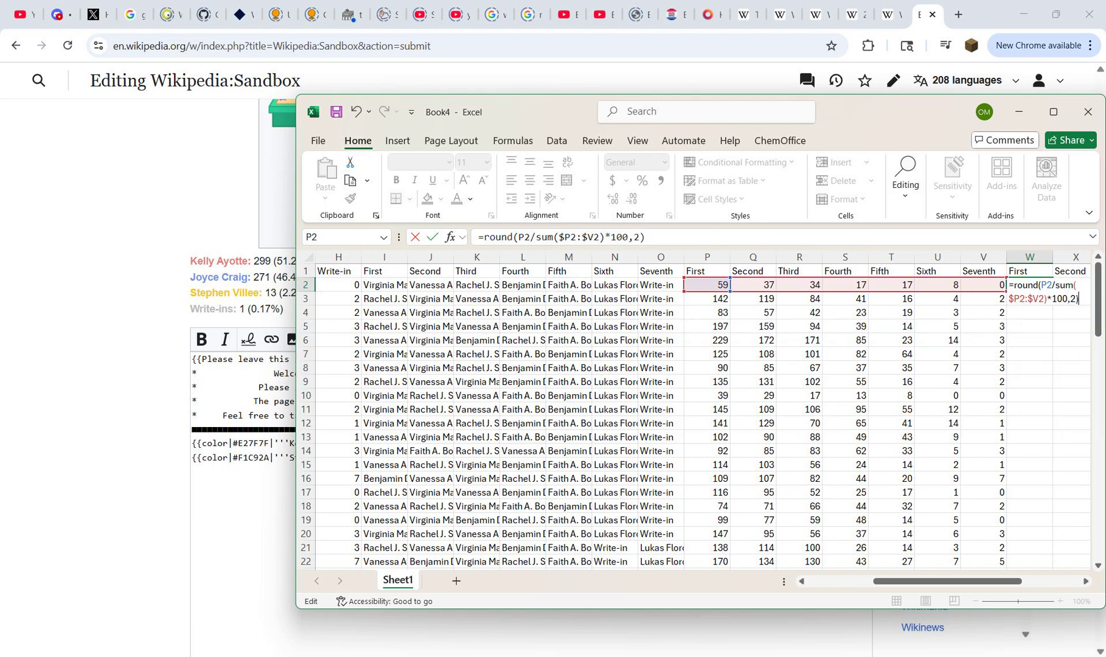
{"action": "key", "text": "Return"}
Step: Copy the W2 percentage formula across row 2 through AC2, under the First through Seventh headings
{"action": "key", "text": "Up"}
{"action": "key", "text": "ctrl+c"}
{"action": "key", "text": "Up"}
{"action": "key", "text": "ctrl+Right"}
{"action": "key", "text": "Down"}
{"action": "key", "text": "ctrl+shift+Left"}
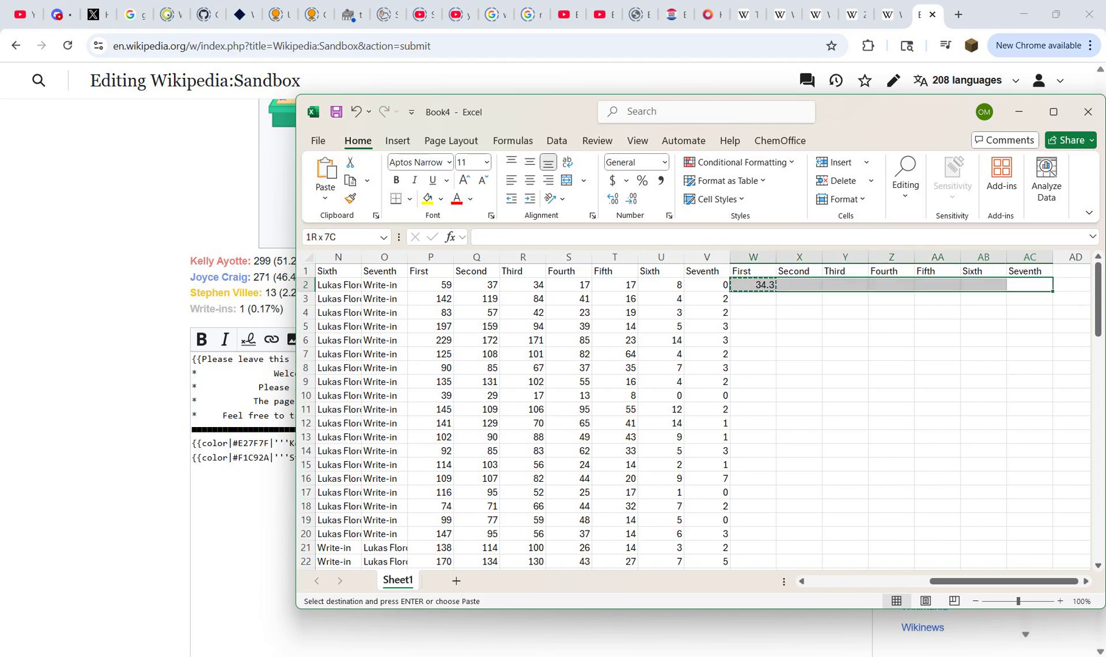
{"action": "key", "text": "ctrl+v"}
Step: Copy the percentage formulas in W2:AC2 into every precinct row down to row 84
{"action": "key", "text": "ctrl+c"}
{"action": "key", "text": "Left"}
{"action": "key", "text": "Left"}
{"action": "key", "text": "Left"}
{"action": "key", "text": "Left"}
{"action": "key", "text": "Left"}
{"action": "key", "text": "Left"}
{"action": "key", "text": "Left"}
{"action": "key", "text": "Down"}
{"action": "key", "text": "Down"}
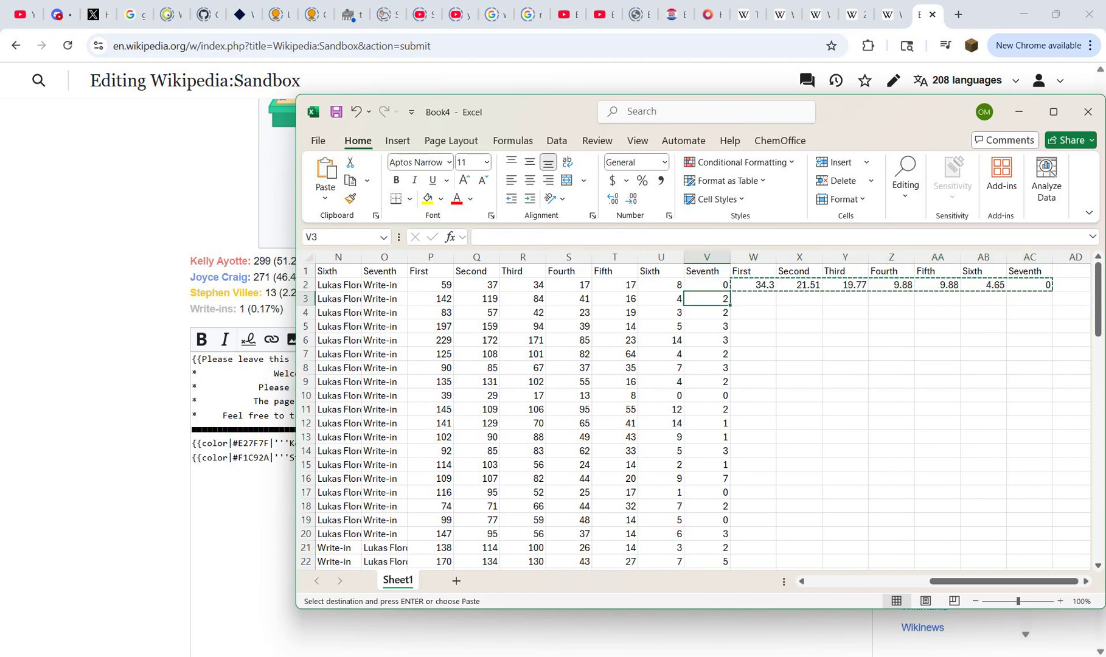
{"action": "key", "text": "ctrl+Down"}
{"action": "key", "text": "Right"}
{"action": "key", "text": "ctrl+shift+Up"}
{"action": "key", "text": "ctrl+v"}
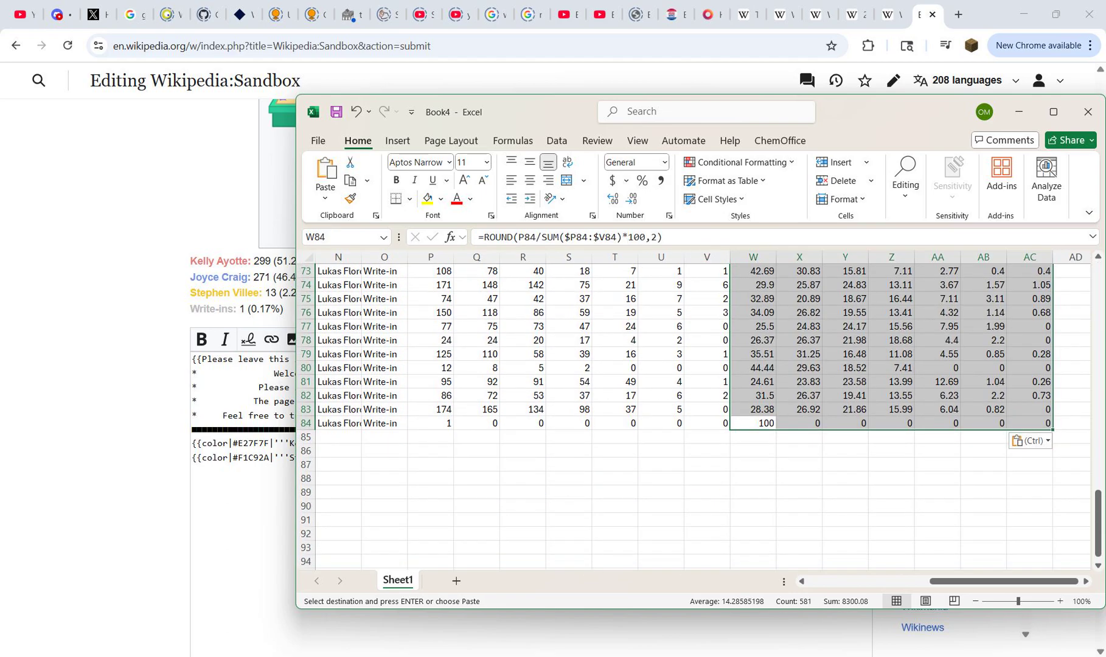
{"action": "key", "text": "ctrl+Up"}
{"action": "key", "text": "Escape"}
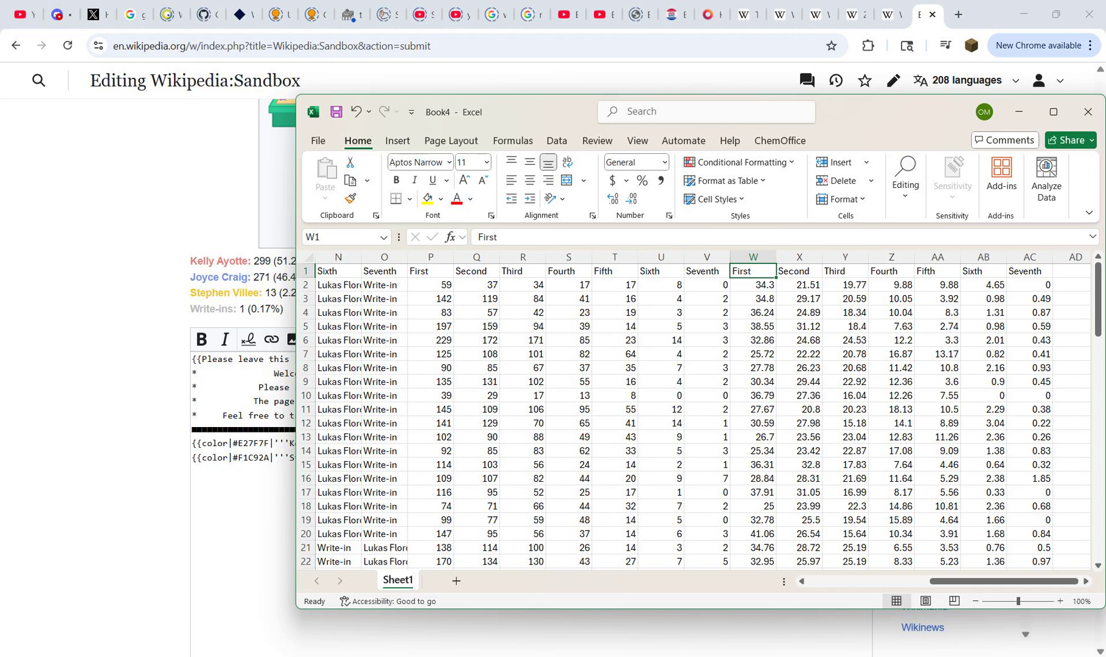
Step: Check the last row of the Second percentage column and the cell references in the X6 formula
{"action": "key", "text": "Right"}
{"action": "key", "text": "Down"}
{"action": "key", "text": "ctrl+Down"}
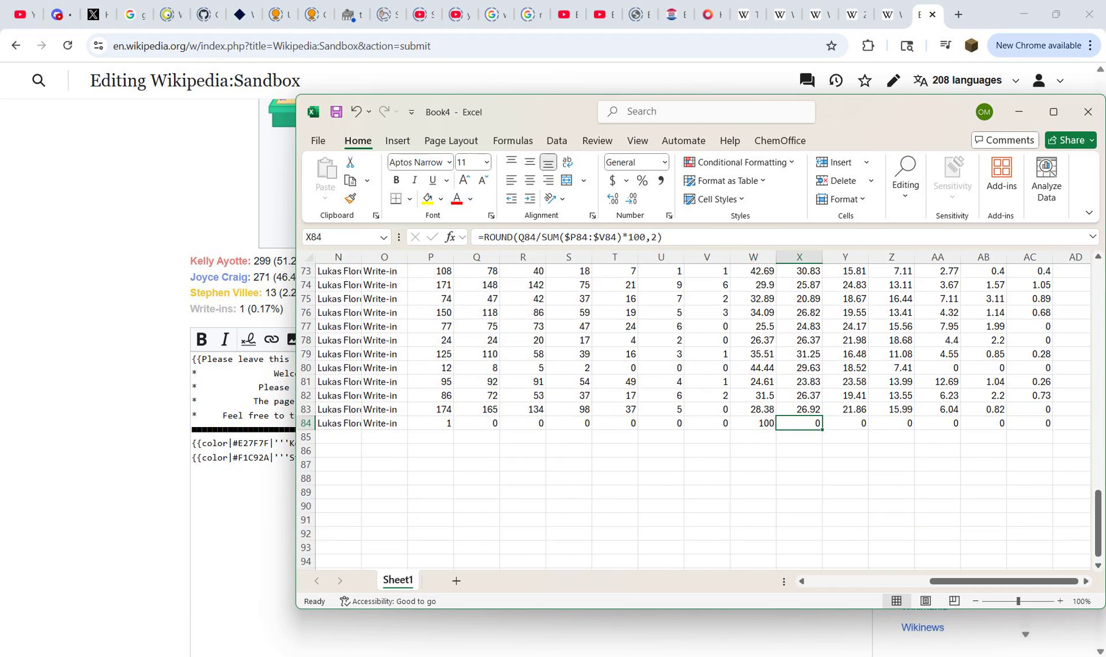
{"action": "key", "text": "ctrl+Up"}
{"action": "double_click", "coordinate": [800, 340]}
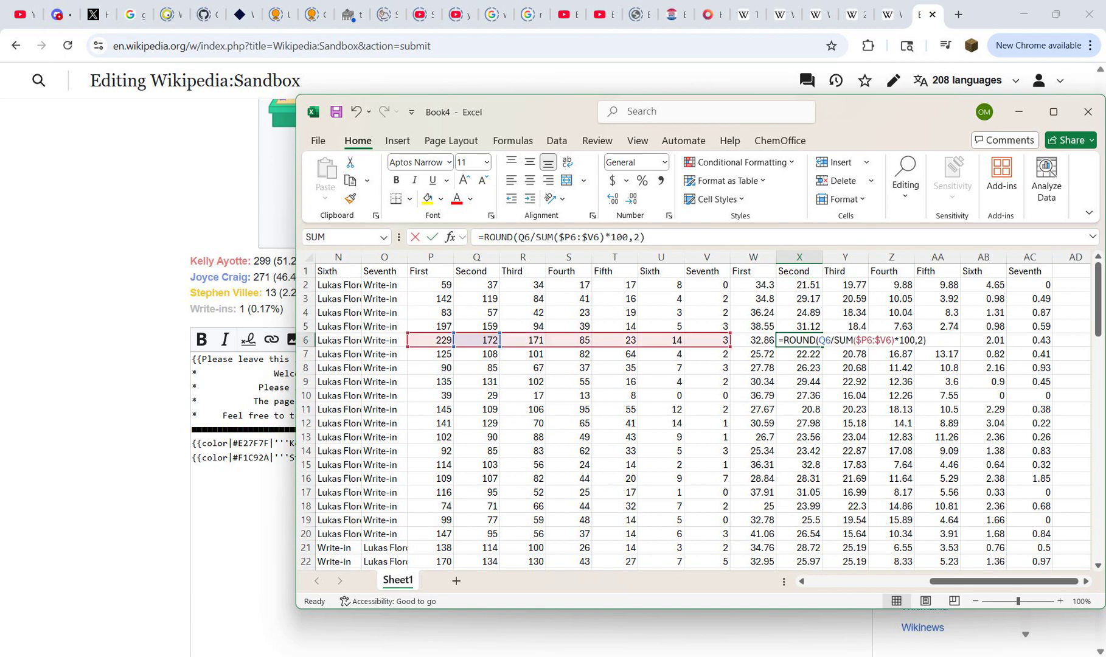
{"action": "key", "text": "Escape"}
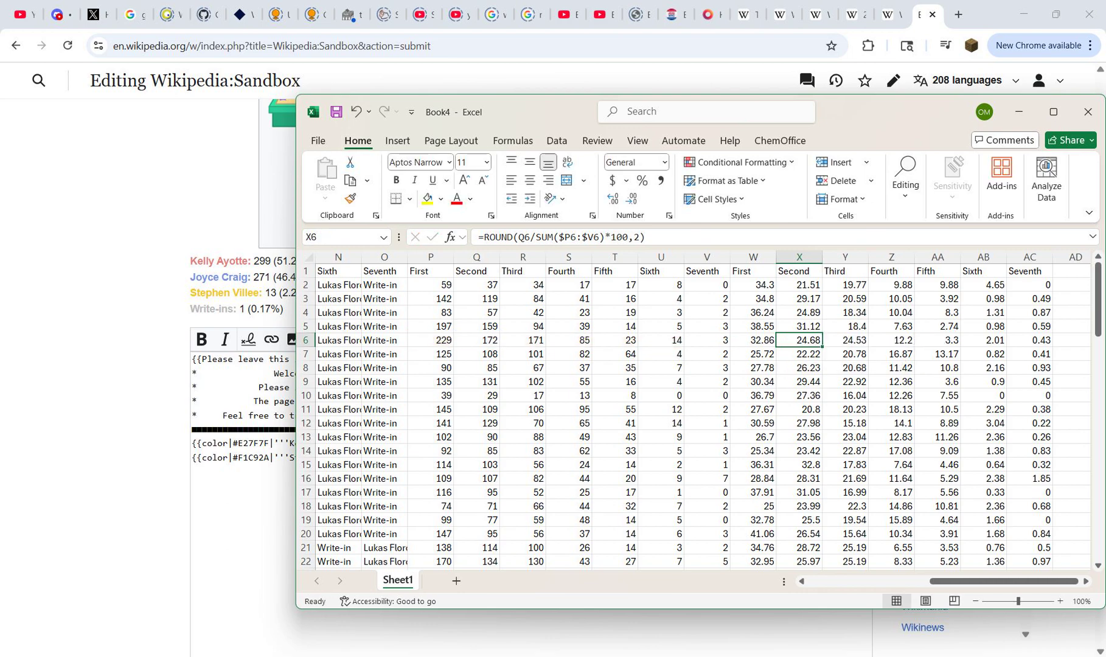
{"action": "double_click", "coordinate": [854, 396]}
{"action": "key", "text": "Escape"}
Step: Replace the percentage formulas in columns W through AC with their plain values, in place
{"action": "left_click_drag", "start_coordinate": [753, 257], "coordinate": [1029, 256]}
{"action": "key", "text": "ctrl+c"}
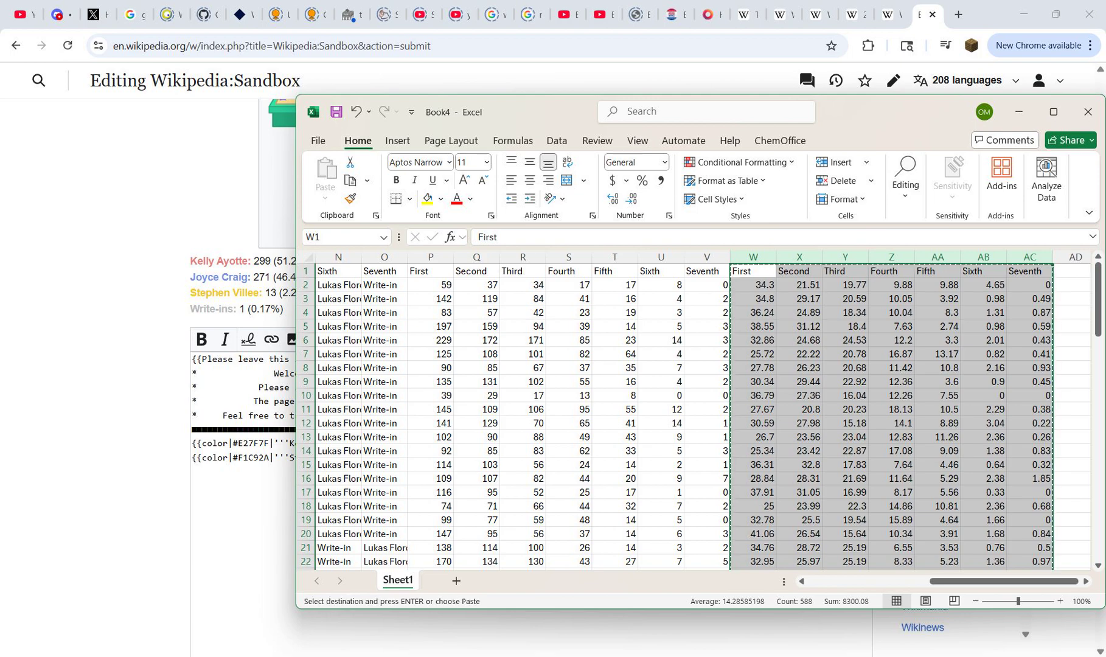
{"action": "left_click", "coordinate": [753, 272]}
{"action": "right_click", "coordinate": [753, 272]}
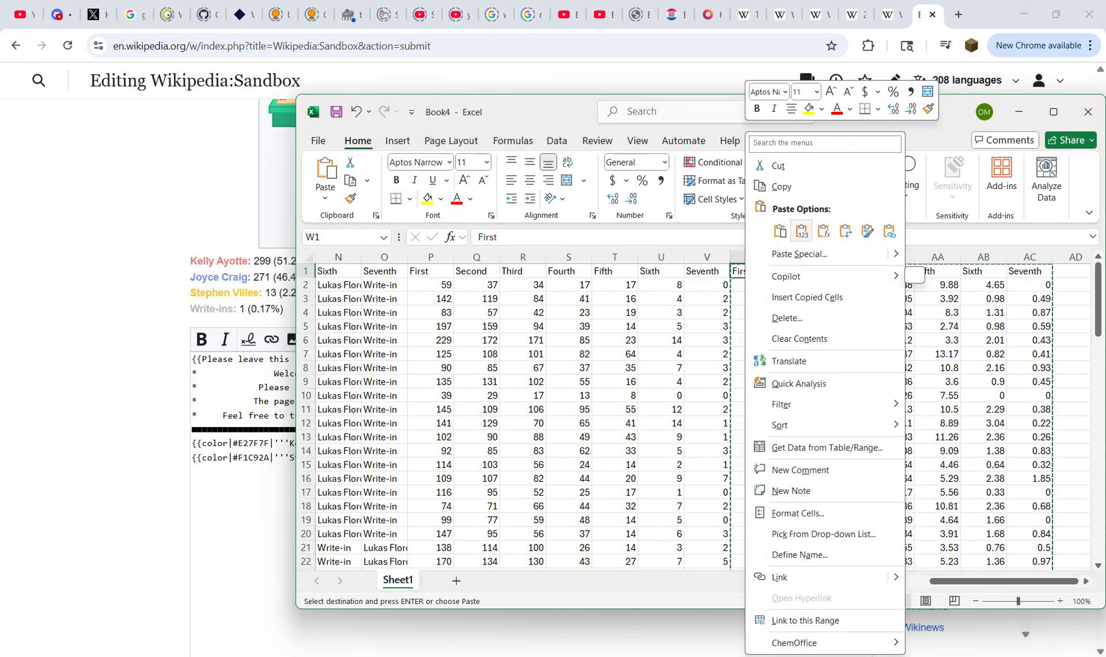
{"action": "left_click", "coordinate": [801, 232]}
Step: Copy the description heading from B1 of the nh int workbook into AD1 of Book4
{"action": "left_click", "coordinate": [753, 272]}
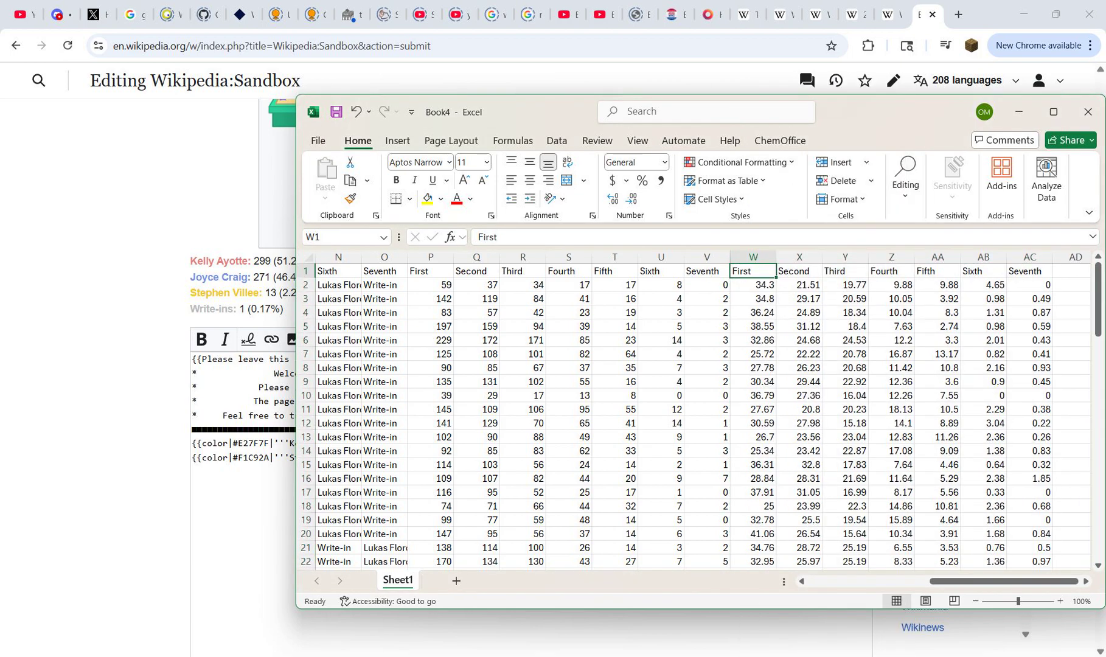
{"action": "key", "text": "ctrl+Right"}
{"action": "key", "text": "Right"}
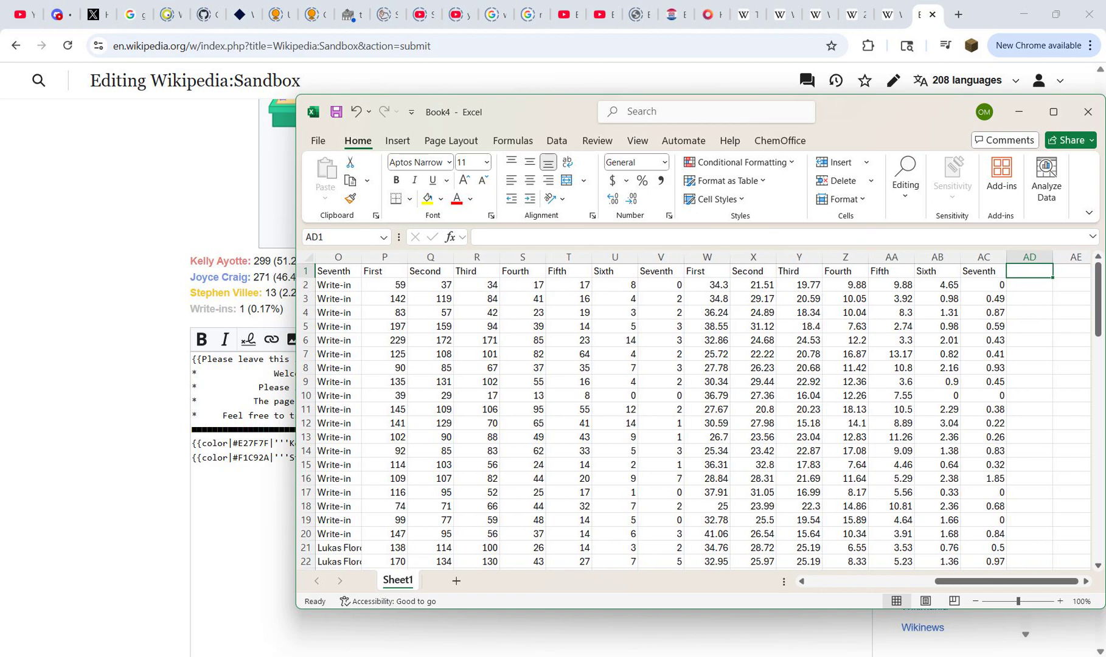
{"action": "left_click", "coordinate": [822, 590]}
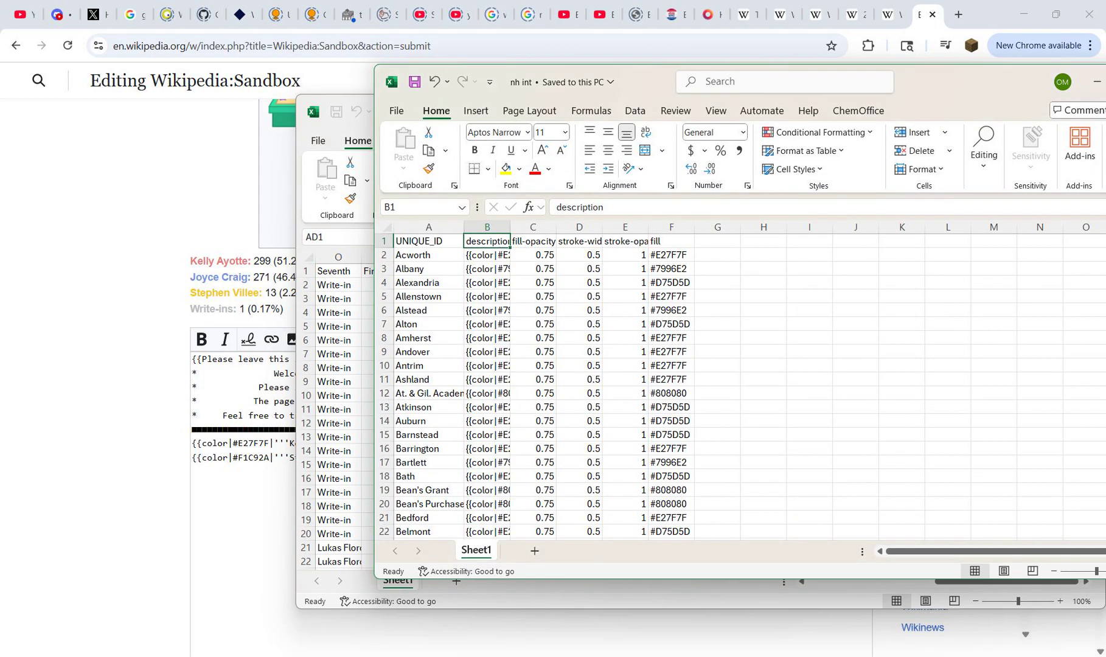
{"action": "key", "text": "ctrl+c"}
{"action": "key", "text": "alt+Tab"}
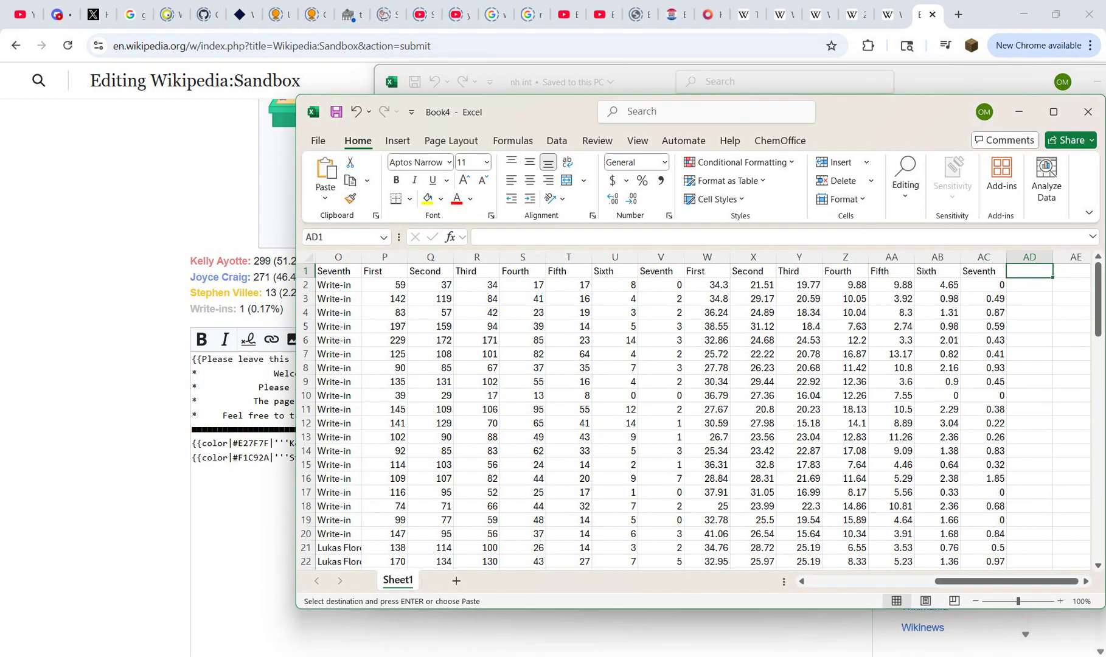
{"action": "key", "text": "ctrl+v"}
{"action": "mouse_move", "coordinate": [744, 655]}
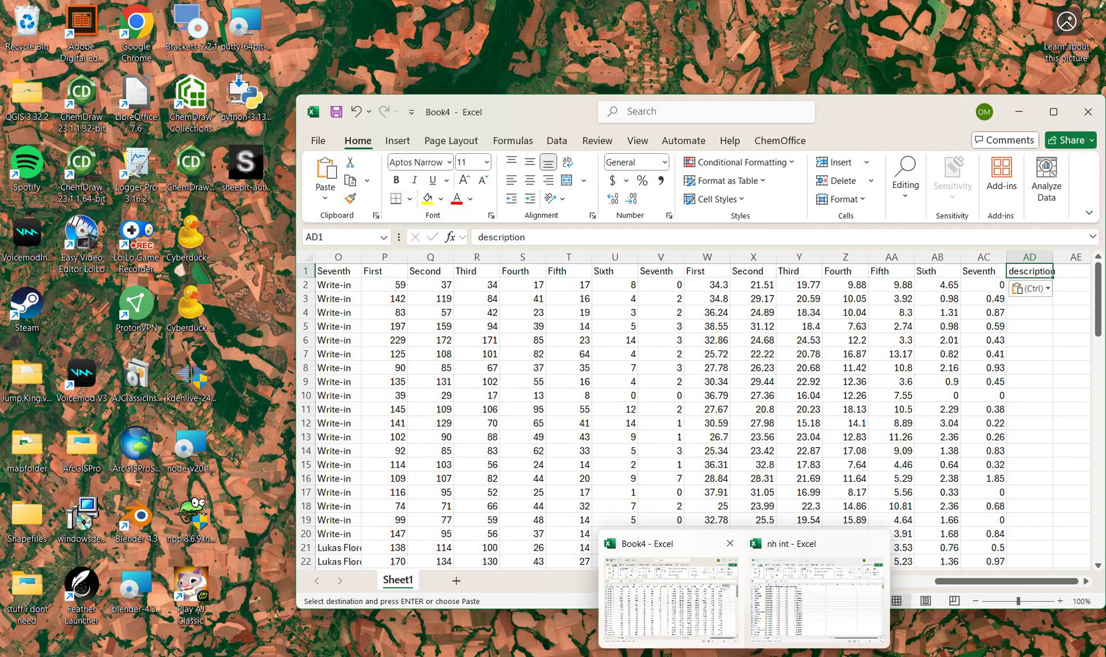
{"action": "left_click", "coordinate": [694, 621]}
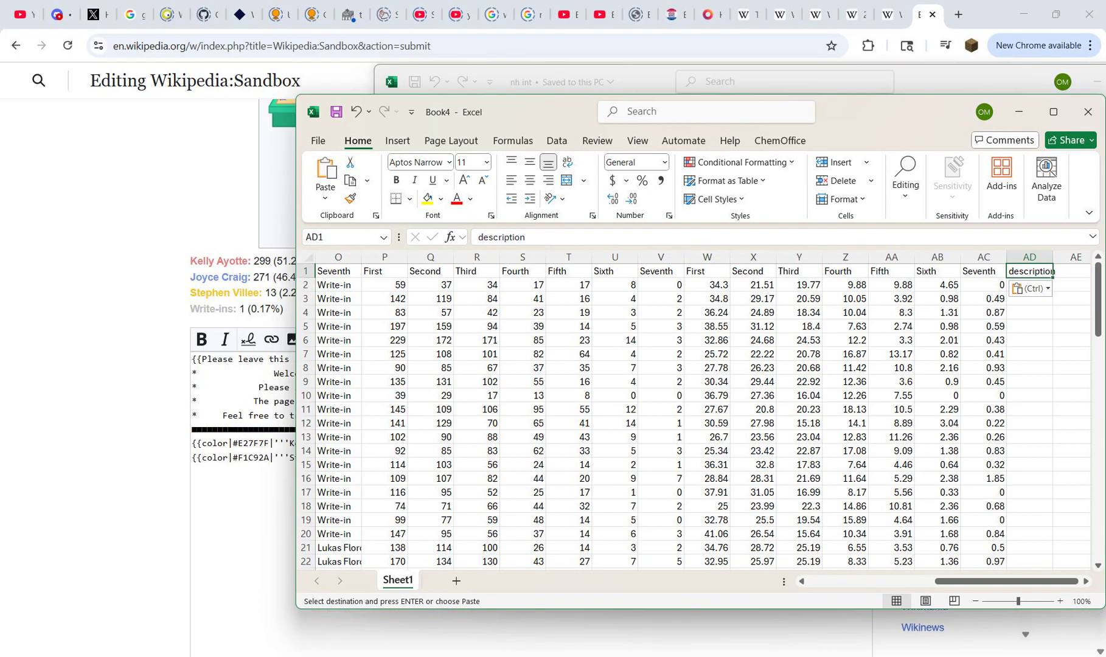
Step: Examine the parts of the description in B2 of the nh int workbook: colour code, bold candidate name, votes, percentage and line break
{"action": "left_click", "coordinate": [815, 603]}
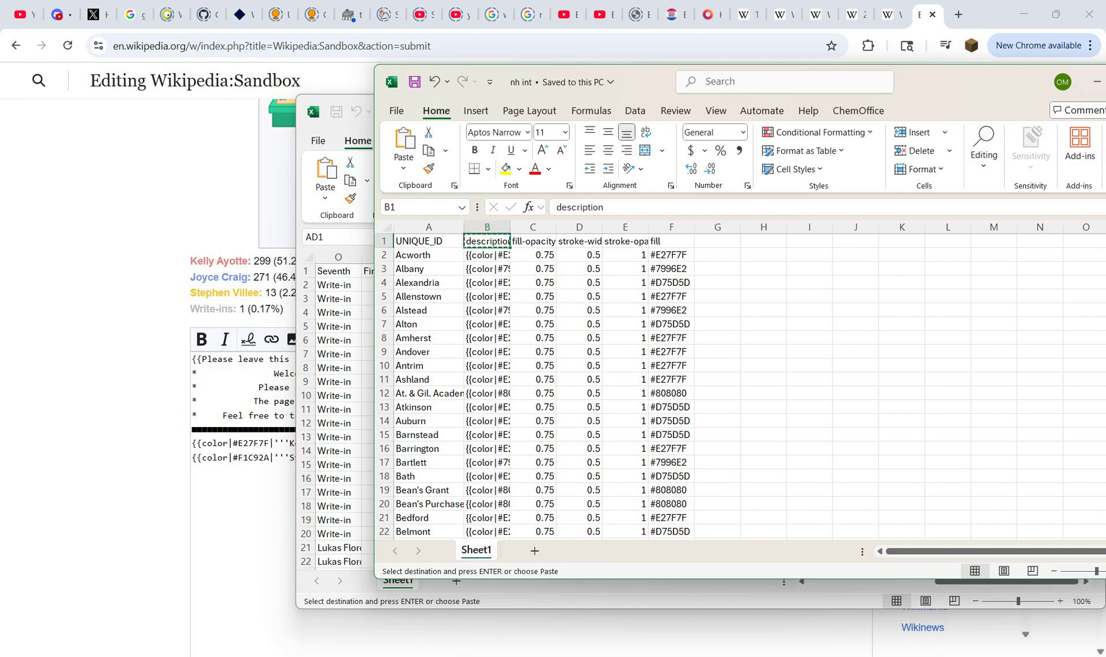
{"action": "double_click", "coordinate": [476, 255]}
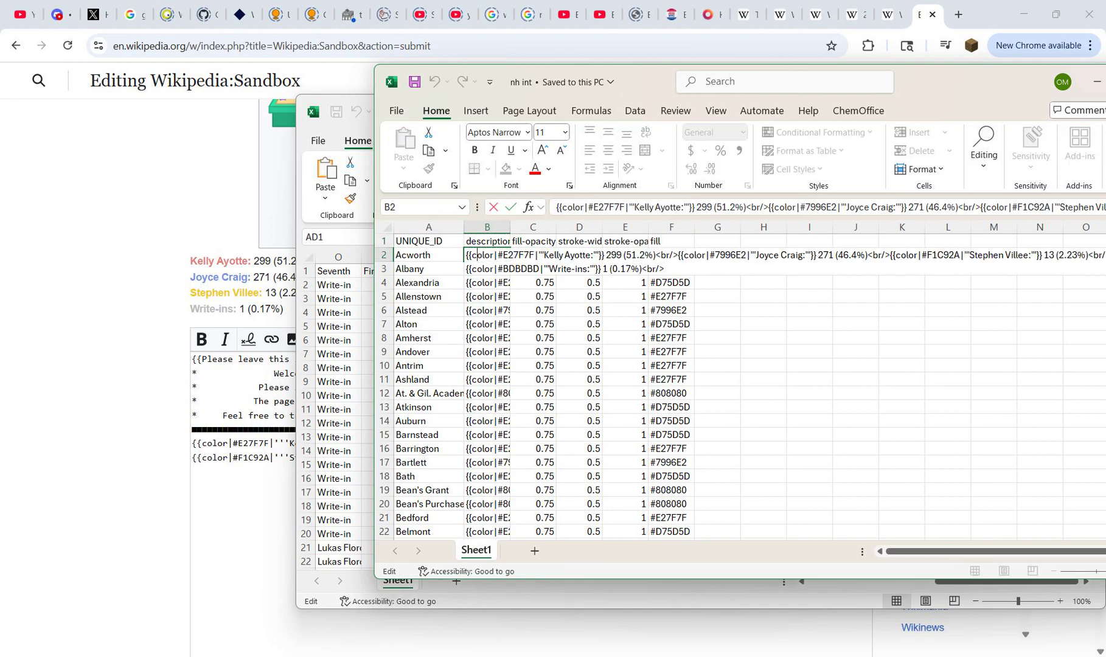
{"action": "key", "text": "shift+Right"}
{"action": "key", "text": "shift+Right"}
{"action": "key", "text": "shift+Right"}
{"action": "key", "text": "shift+Right"}
{"action": "key", "text": "shift+Right"}
{"action": "key", "text": "shift+Right"}
{"action": "key", "text": "shift+Right"}
{"action": "key", "text": "shift+Right"}
{"action": "key", "text": "shift+Right"}
{"action": "key", "text": "shift+Right"}
{"action": "key", "text": "shift+Right"}
{"action": "key", "text": "shift+Right"}
{"action": "key", "text": "shift+Right"}
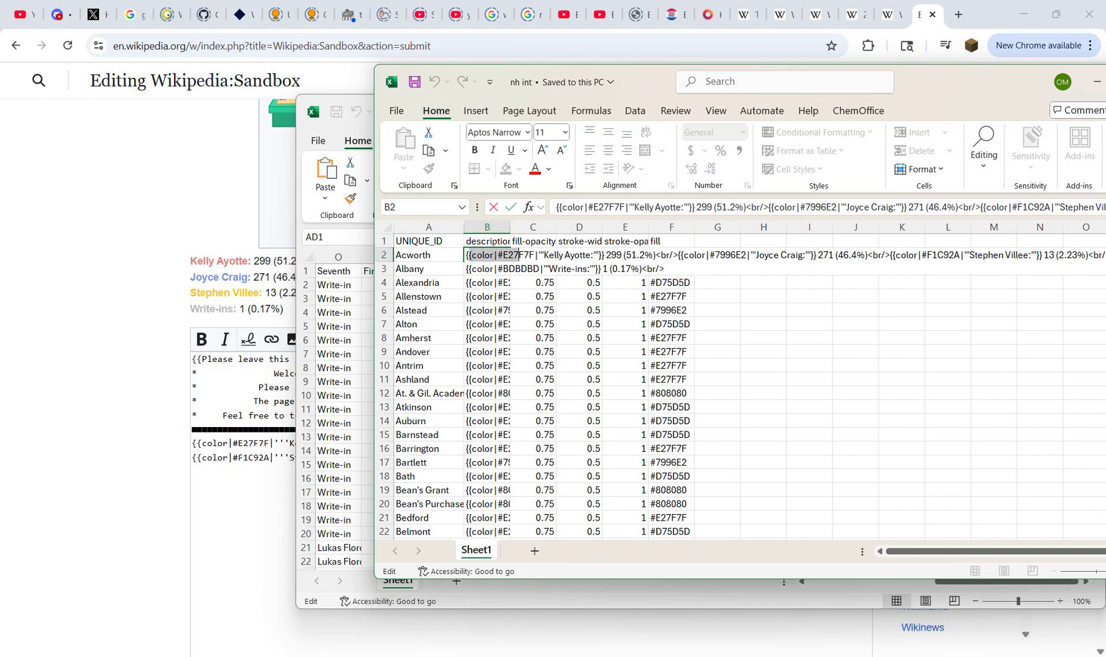
{"action": "mouse_move", "coordinate": [523, 255]}
{"action": "left_mouse_down"}
{"action": "mouse_move", "coordinate": [604, 255]}
{"action": "mouse_move", "coordinate": [467, 266]}
{"action": "mouse_move", "coordinate": [466, 256]}
{"action": "mouse_move", "coordinate": [542, 255]}
{"action": "left_mouse_up"}
{"action": "left_click", "coordinate": [498, 255]}
{"action": "left_click", "coordinate": [556, 255]}
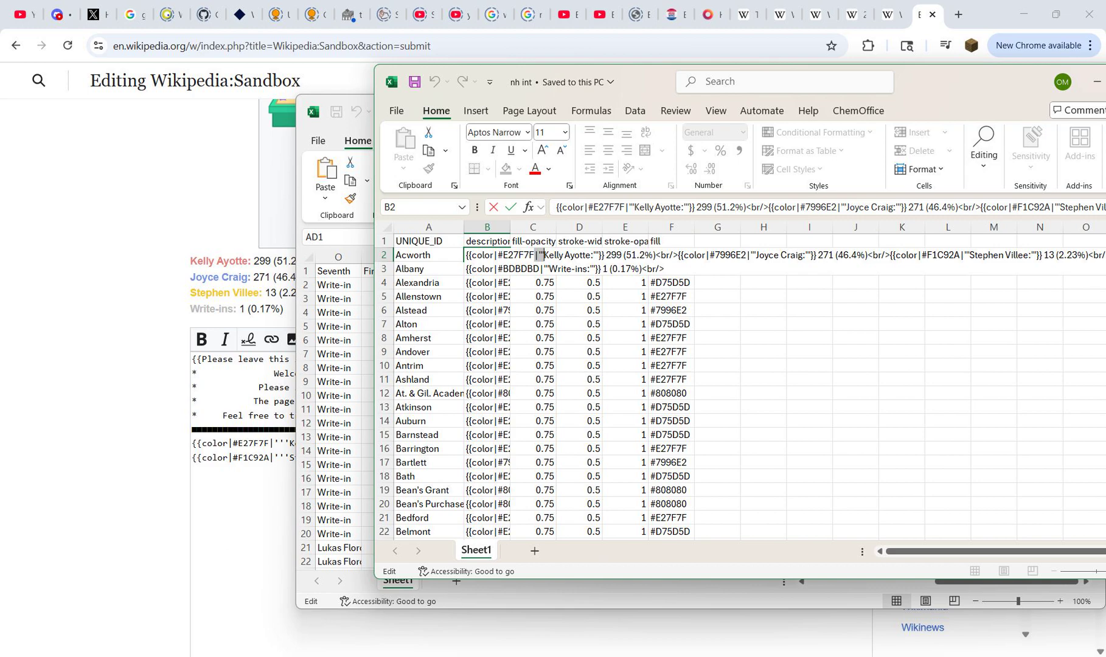
{"action": "left_click", "coordinate": [546, 255]}
{"action": "left_click_drag", "start_coordinate": [544, 255], "coordinate": [590, 255]}
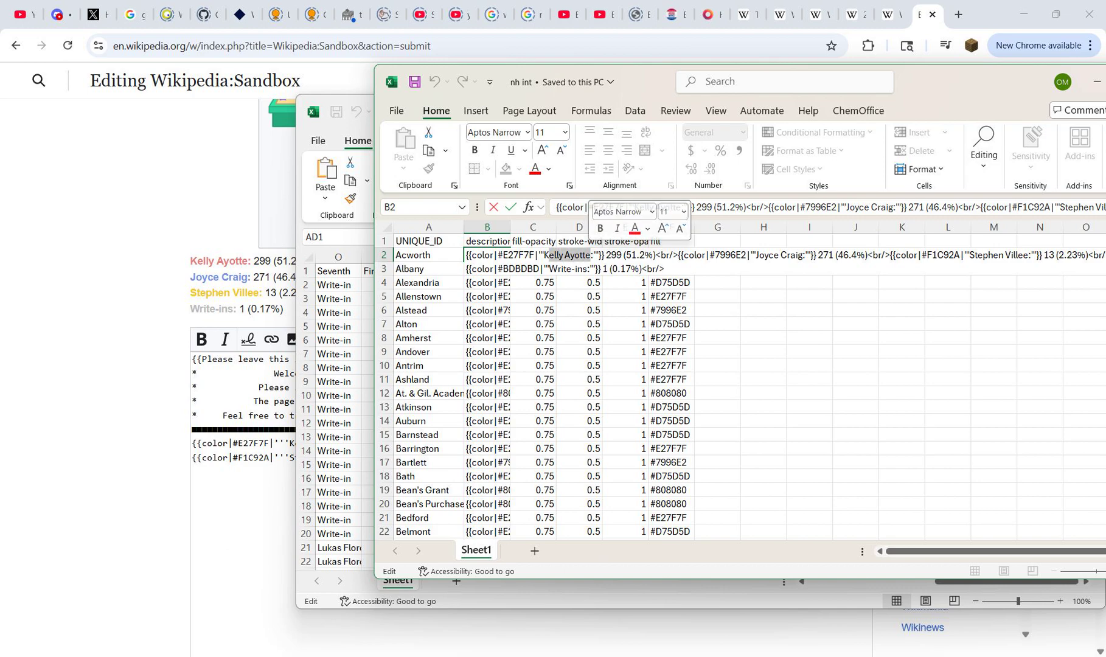
{"action": "left_click_drag", "start_coordinate": [498, 255], "coordinate": [534, 255]}
{"action": "left_click", "coordinate": [537, 255]}
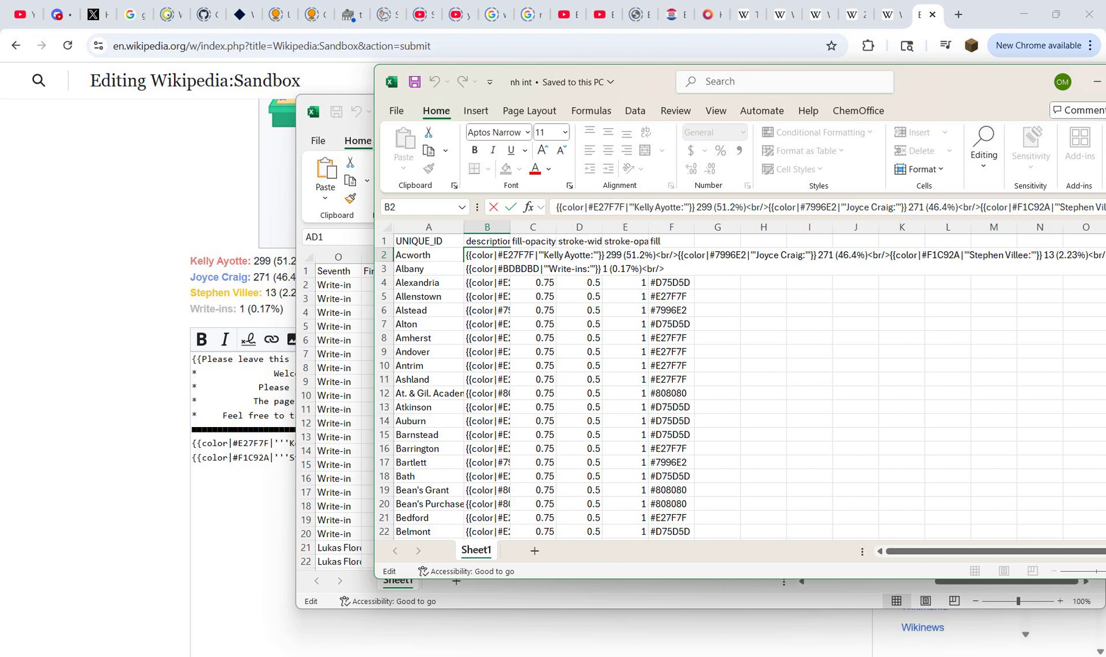
{"action": "left_click_drag", "start_coordinate": [662, 255], "coordinate": [673, 255]}
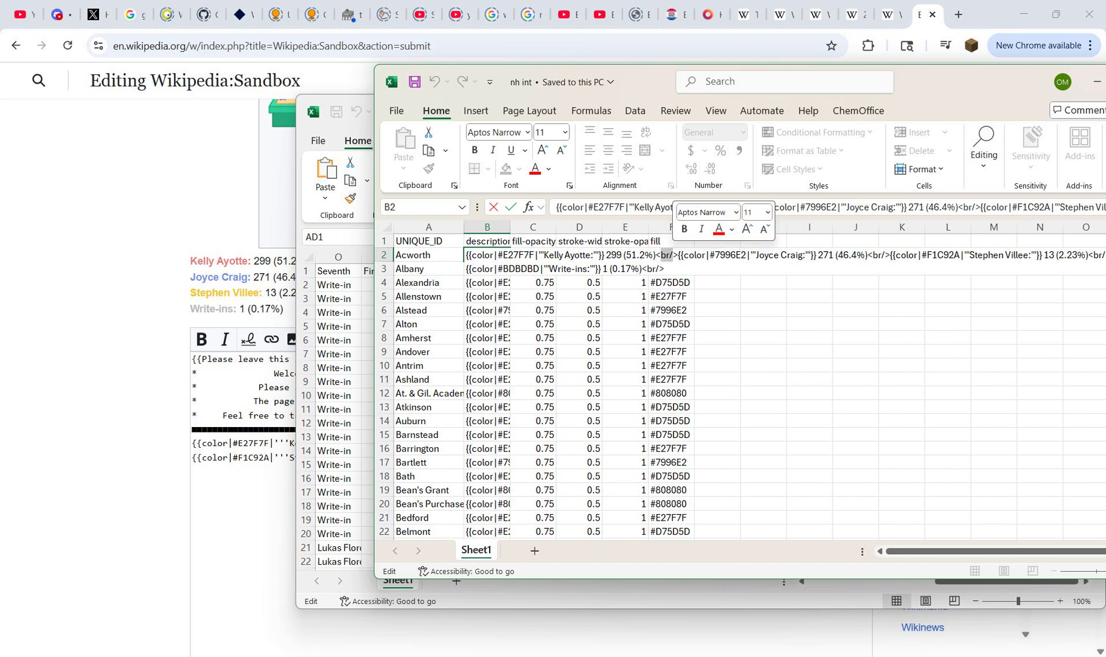
{"action": "left_click", "coordinate": [674, 254]}
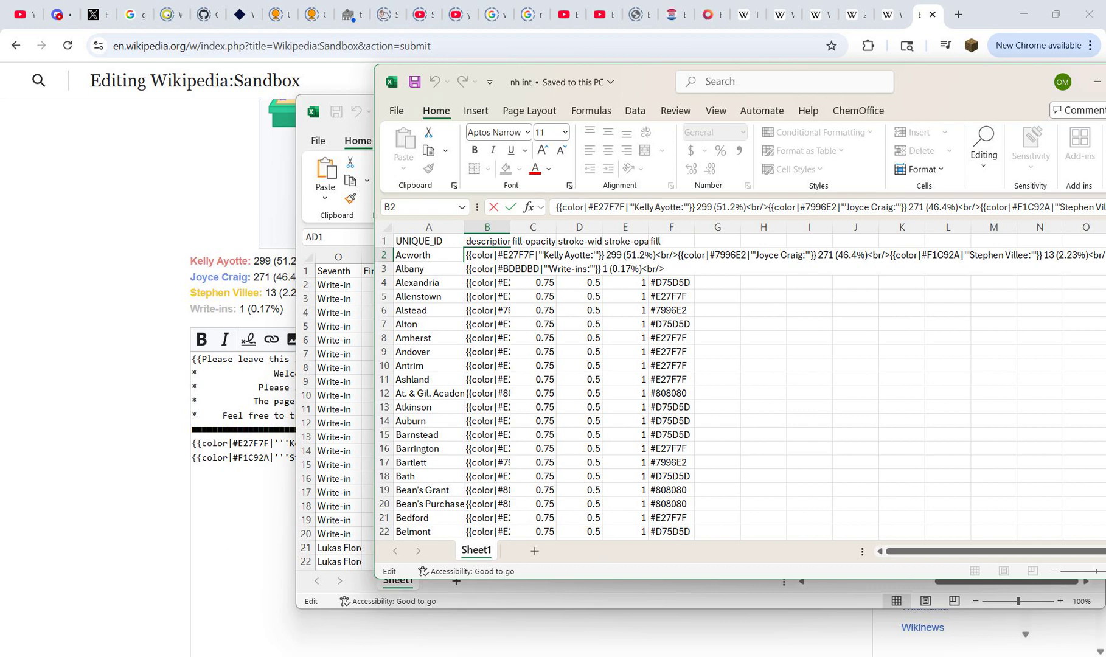
Step: Copy the full description text from B2 of nh int into AD2 of Book4, preceded by an equals sign
{"action": "key", "text": "ctrl+a"}
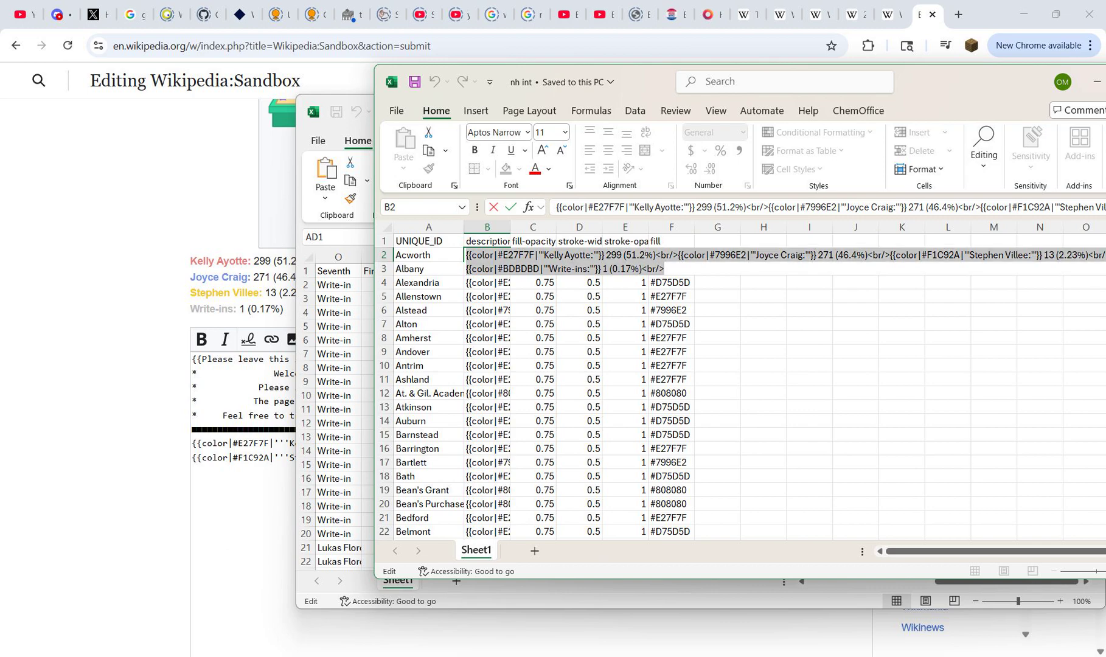
{"action": "key", "text": "ctrl+c"}
{"action": "left_click", "coordinate": [494, 207]}
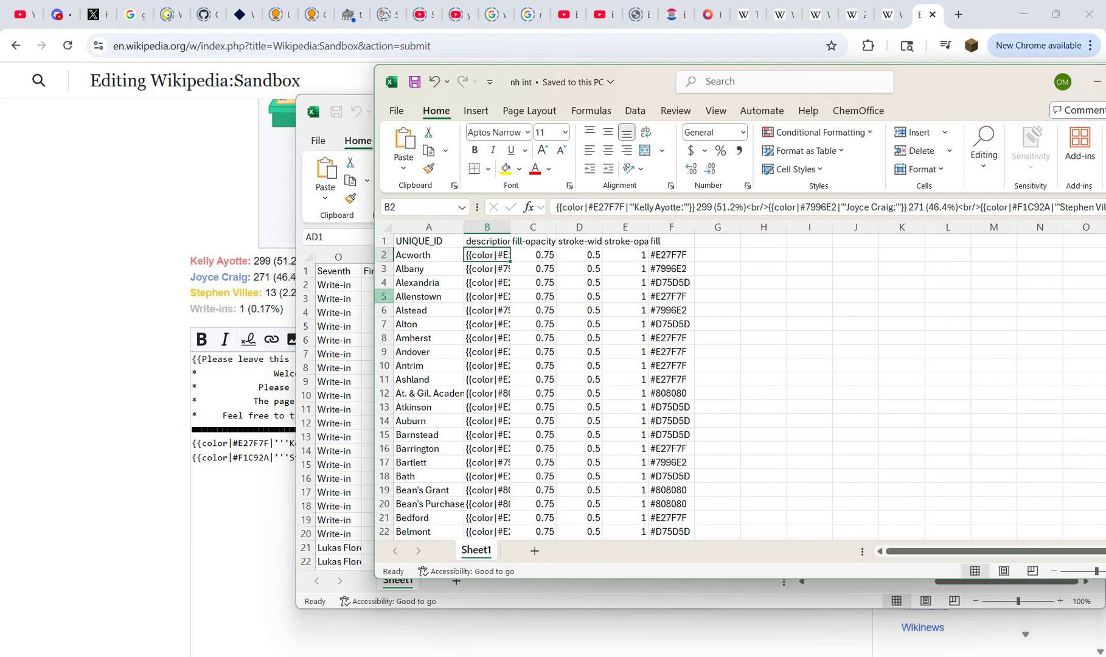
{"action": "left_click", "coordinate": [344, 313]}
{"action": "key", "text": "Down"}
{"action": "type", "text": "="}
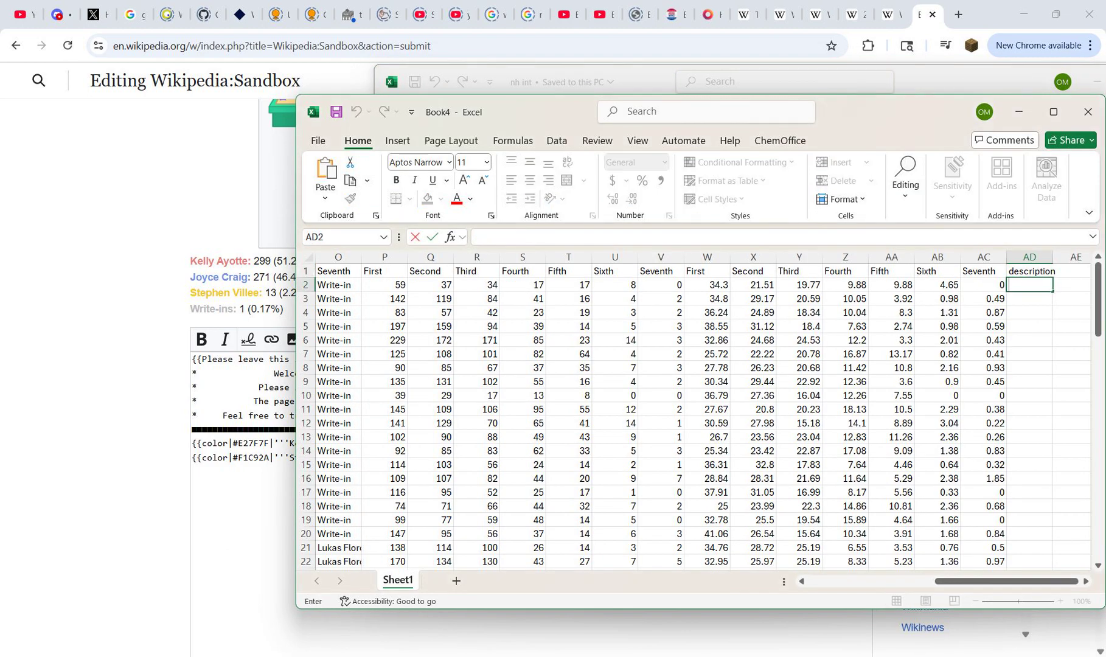
{"action": "key", "text": "ctrl+v"}
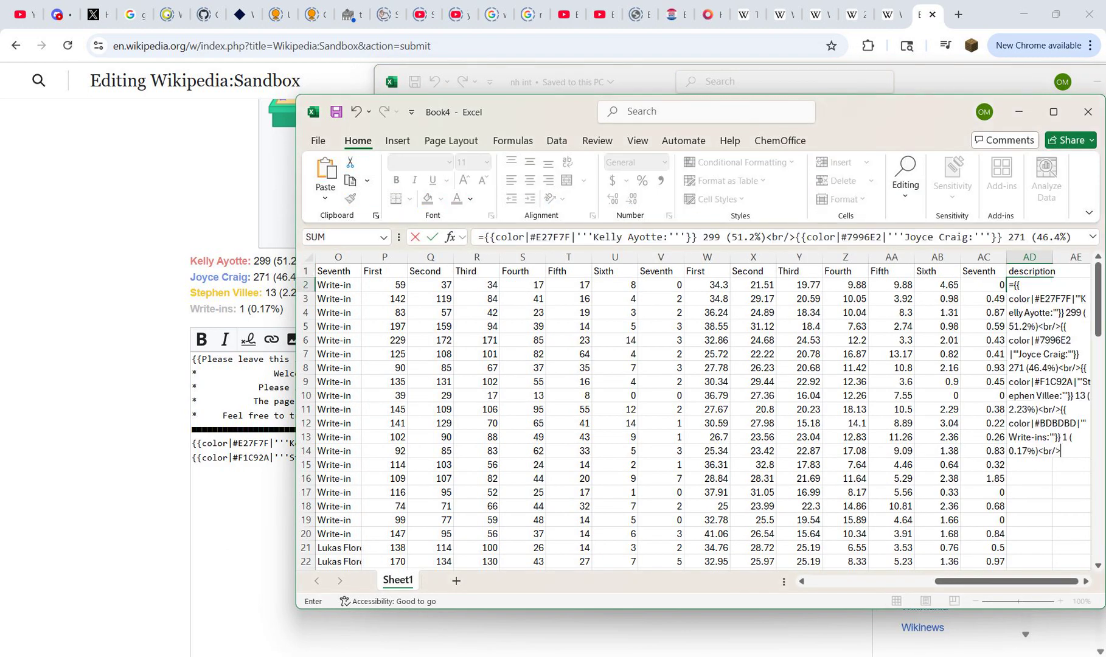
Step: Begin the AD2 formula with I2&" and remove the first coloured candidate-name template from the text behind it
{"action": "key", "text": "F2"}
{"action": "left_click_drag", "start_coordinate": [1072, 581], "coordinate": [950, 581]}
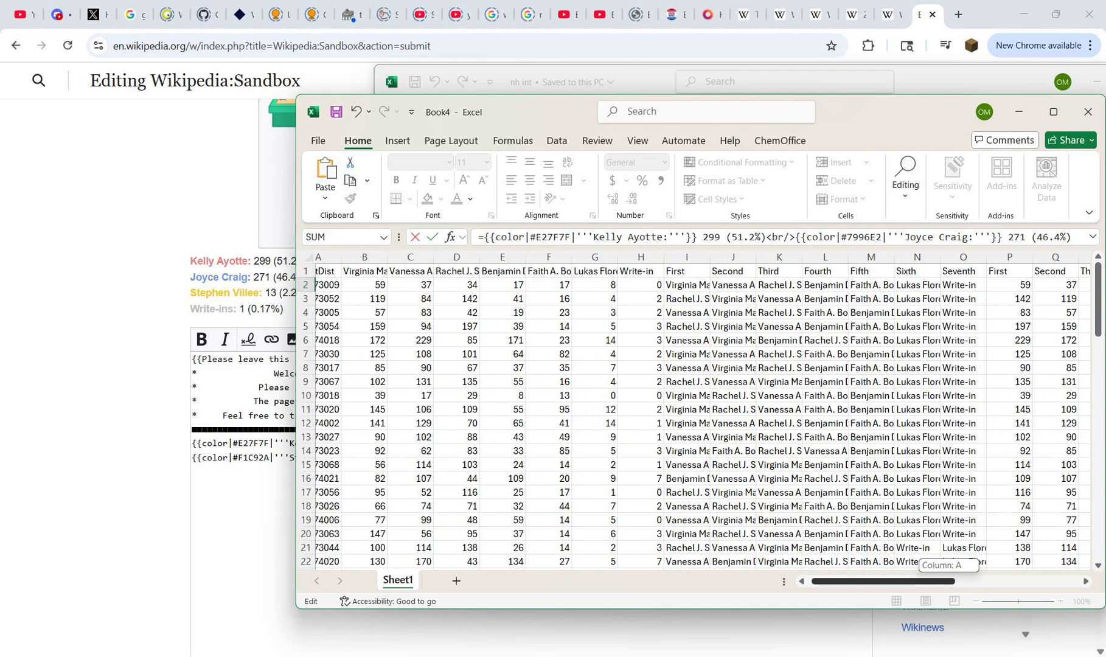
{"action": "type", "text": "I2"}
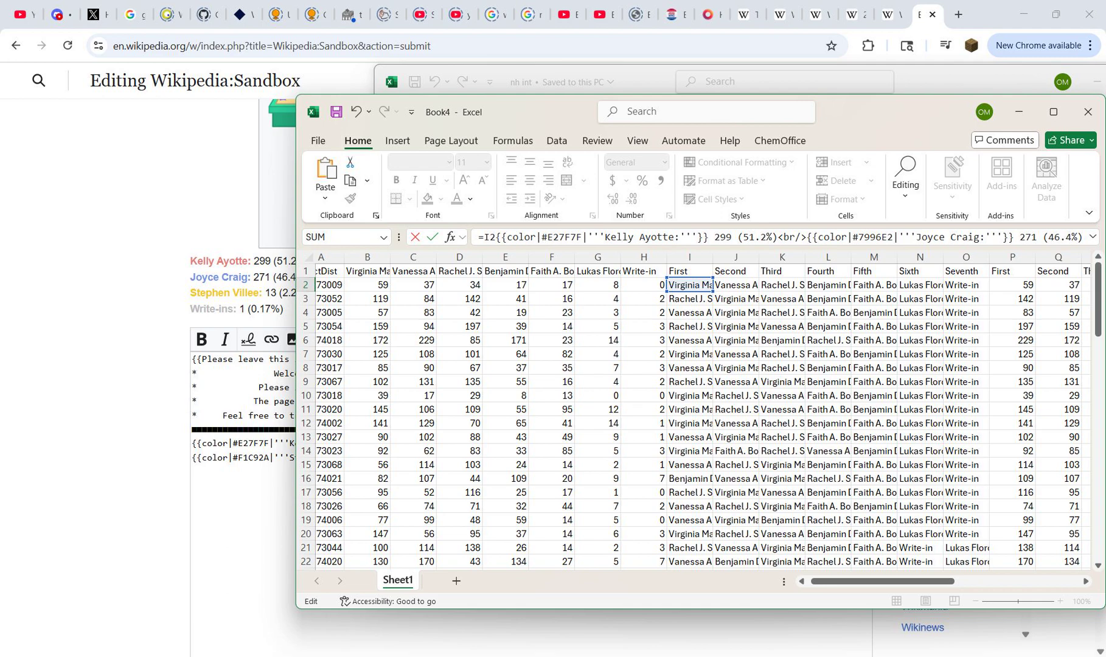
{"action": "type", "text": "&"}
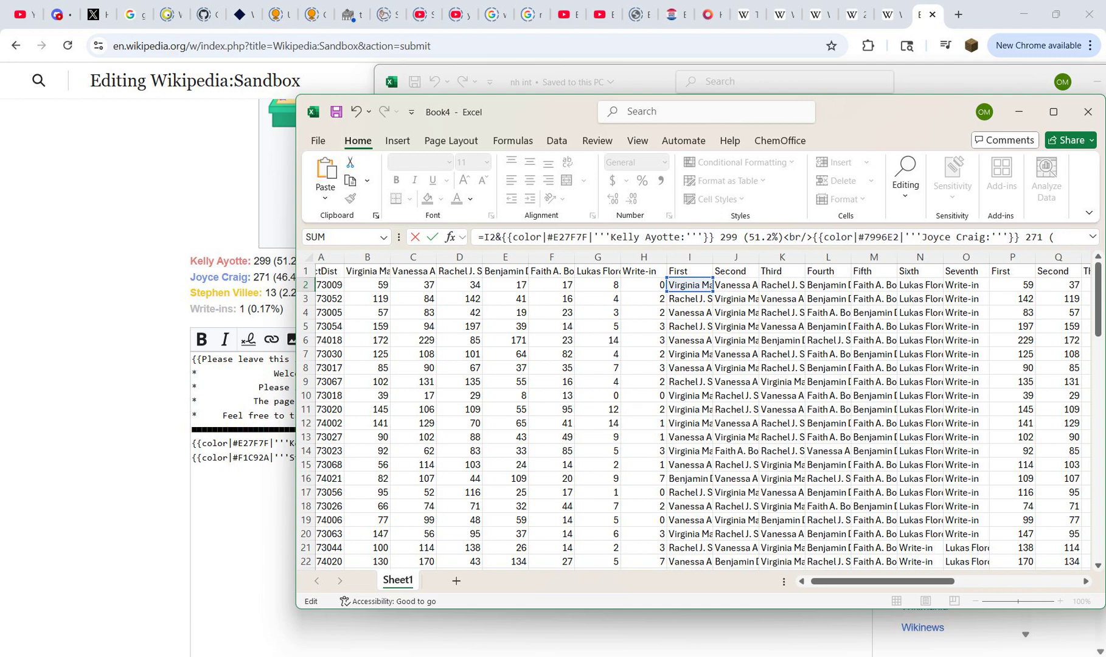
{"action": "type", "text": "\""}
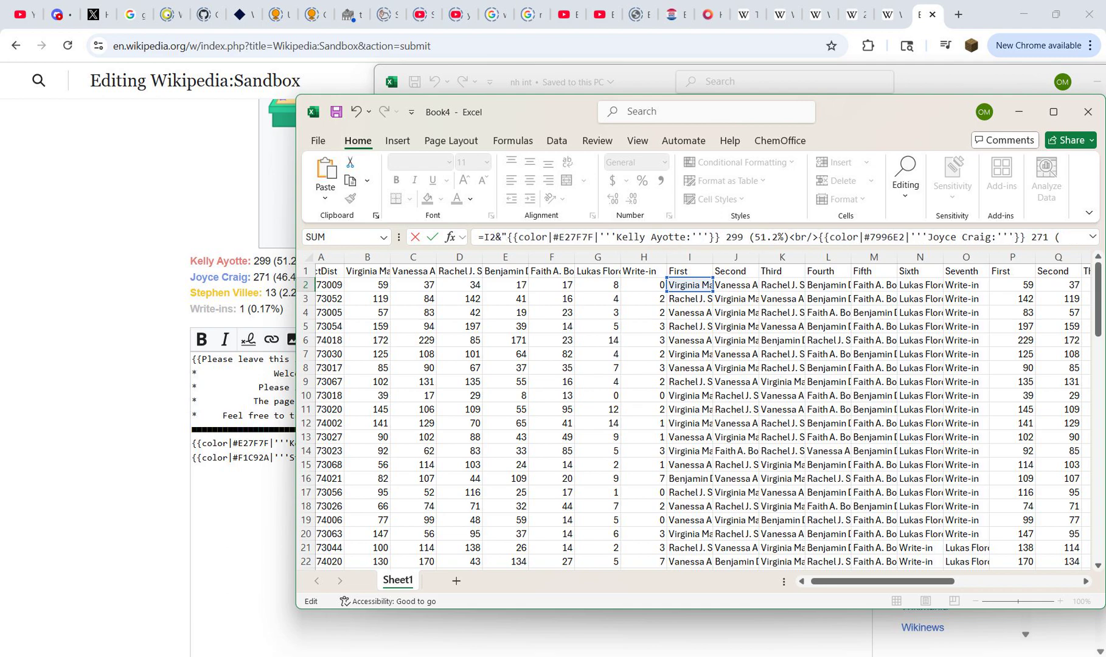
{"action": "left_click_drag", "start_coordinate": [885, 581], "coordinate": [1012, 581]}
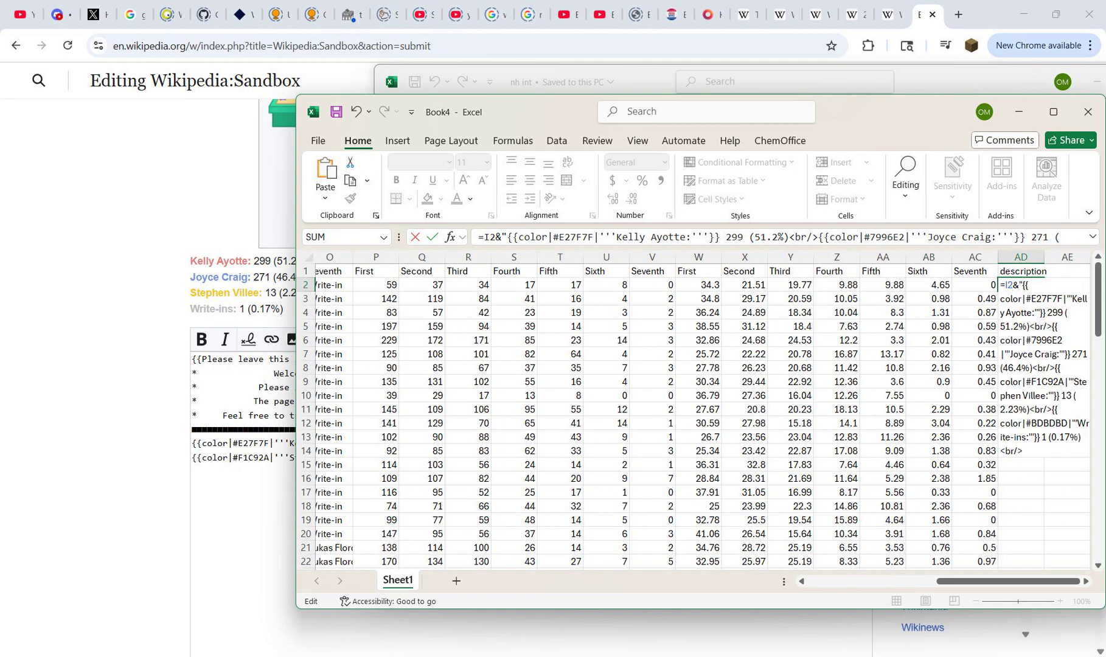
{"action": "left_click_drag", "start_coordinate": [1001, 298], "coordinate": [1047, 312]}
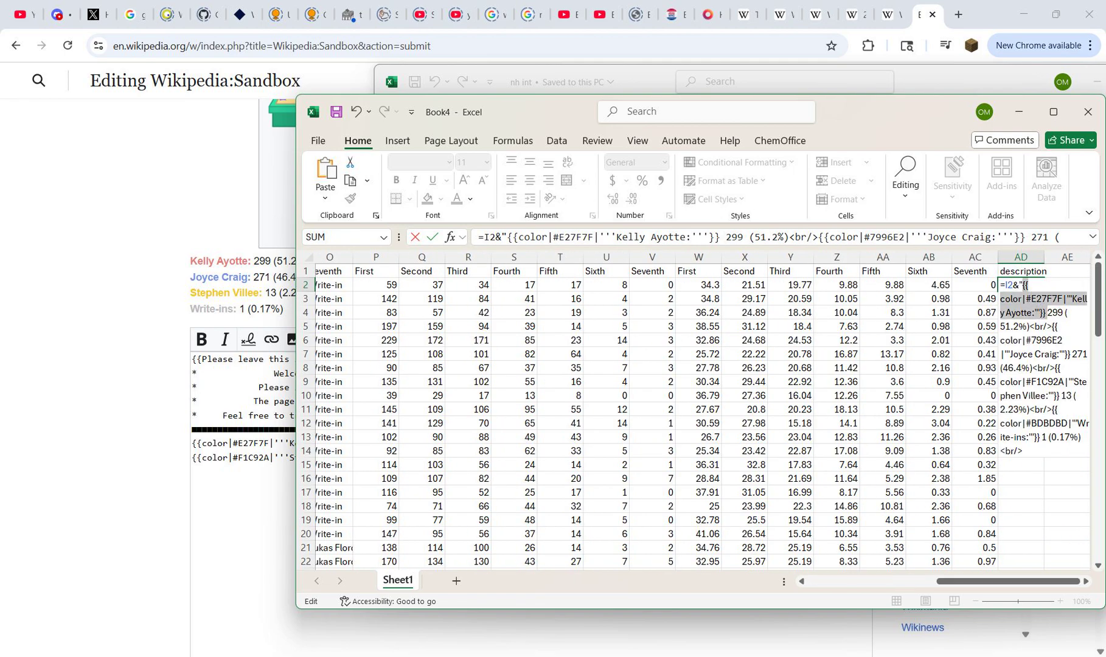
{"action": "key", "text": "Delete"}
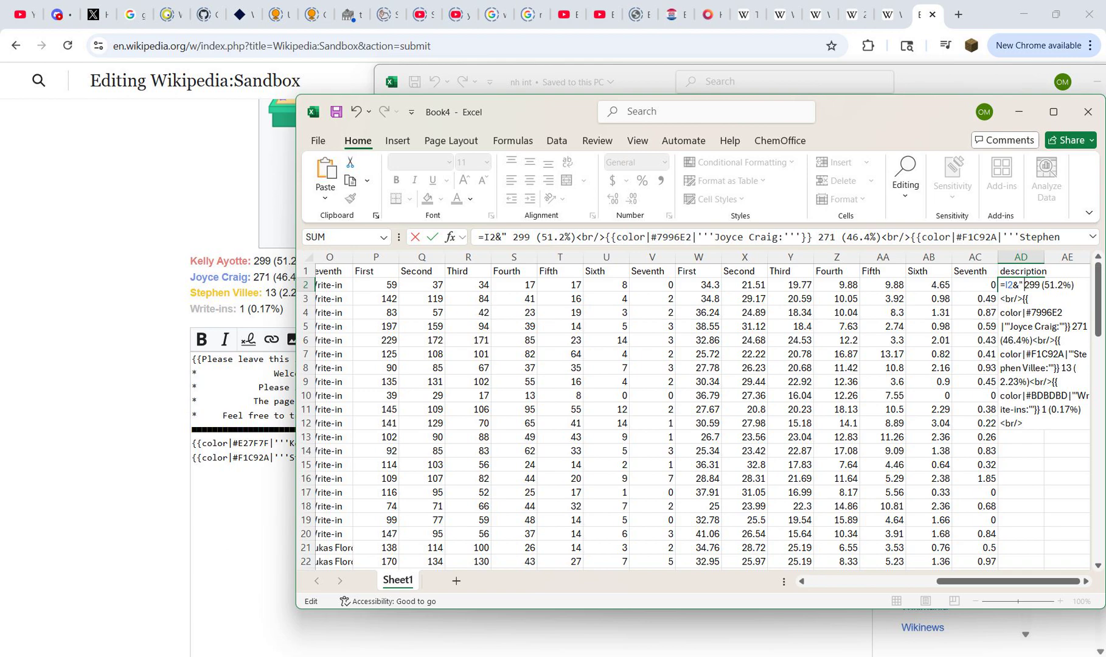
Step: Close the quoted space after I2 and replace the first candidate's vote count with &P2 in the AD2 formula
{"action": "type", "text": "\"&"}
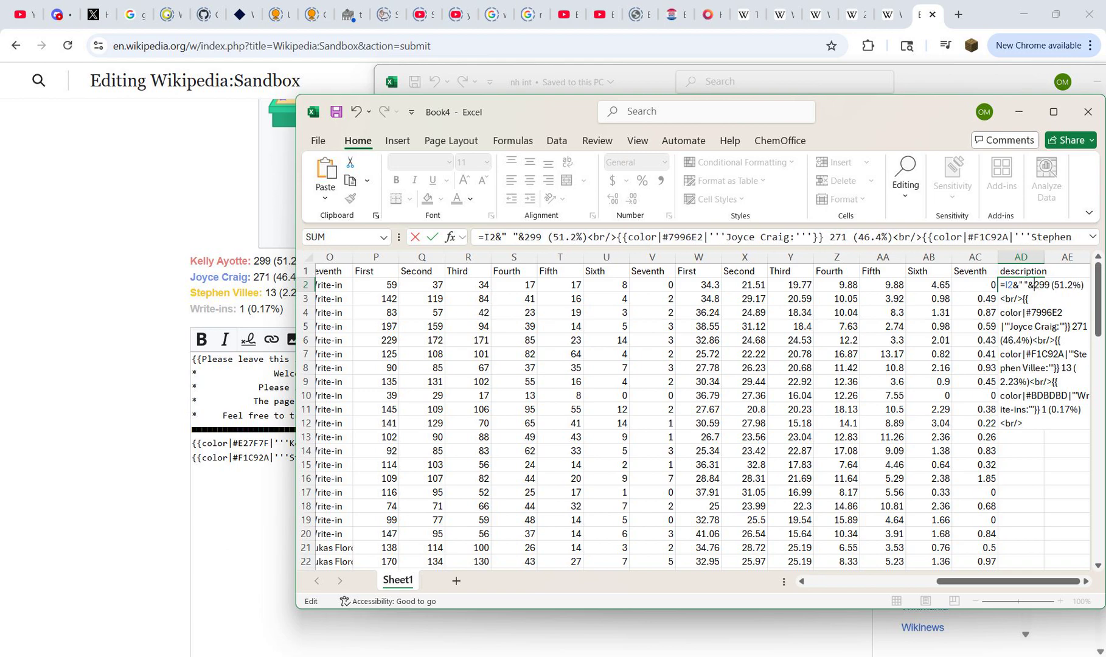
{"action": "type", "text": "P2"}
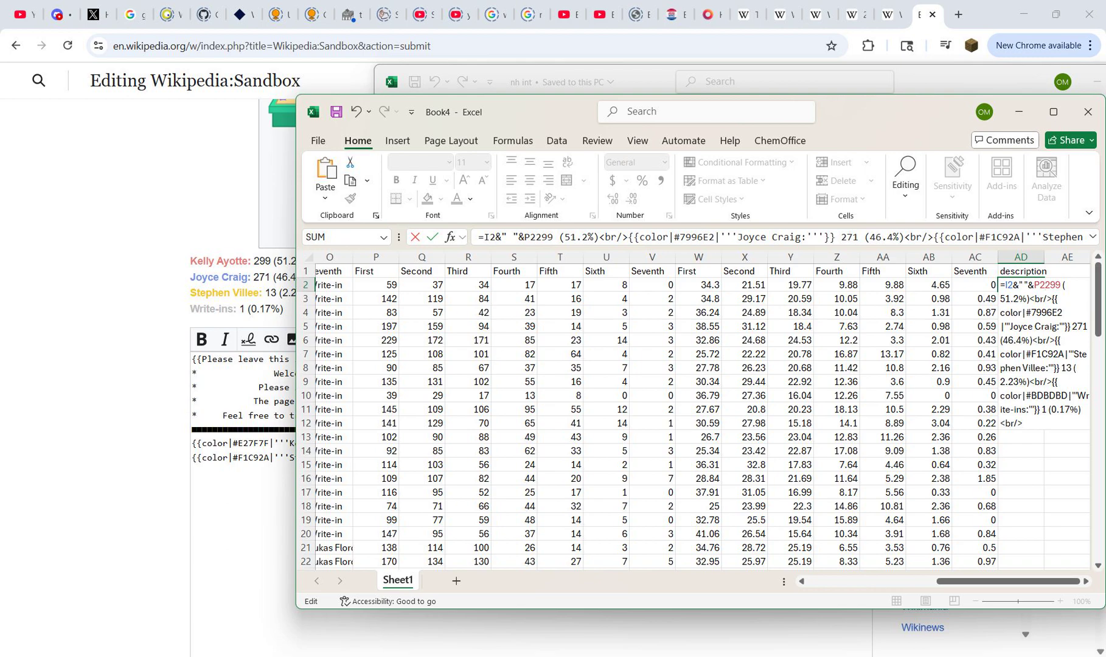
{"action": "key", "text": "Delete"}
{"action": "key", "text": "Delete"}
{"action": "key", "text": "Delete"}
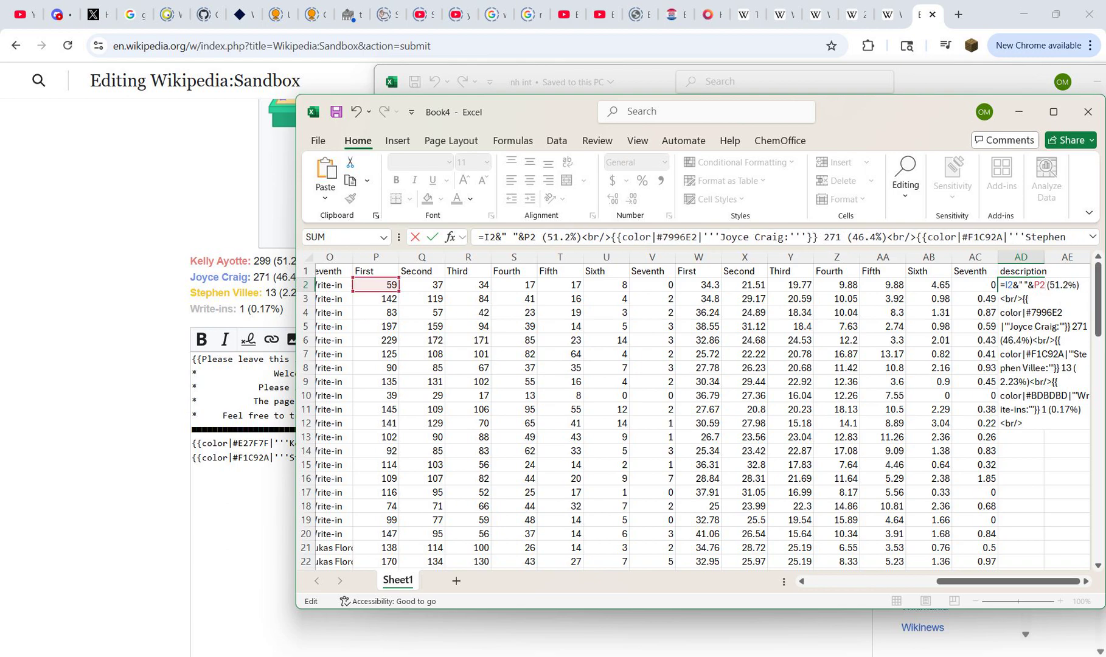
Step: Turn the space and opening bracket after P2 into joined text, as &" ("&, in the AD2 formula
{"action": "type", "text": "&\""}
{"action": "key", "text": "Right"}
{"action": "key", "text": "Right"}
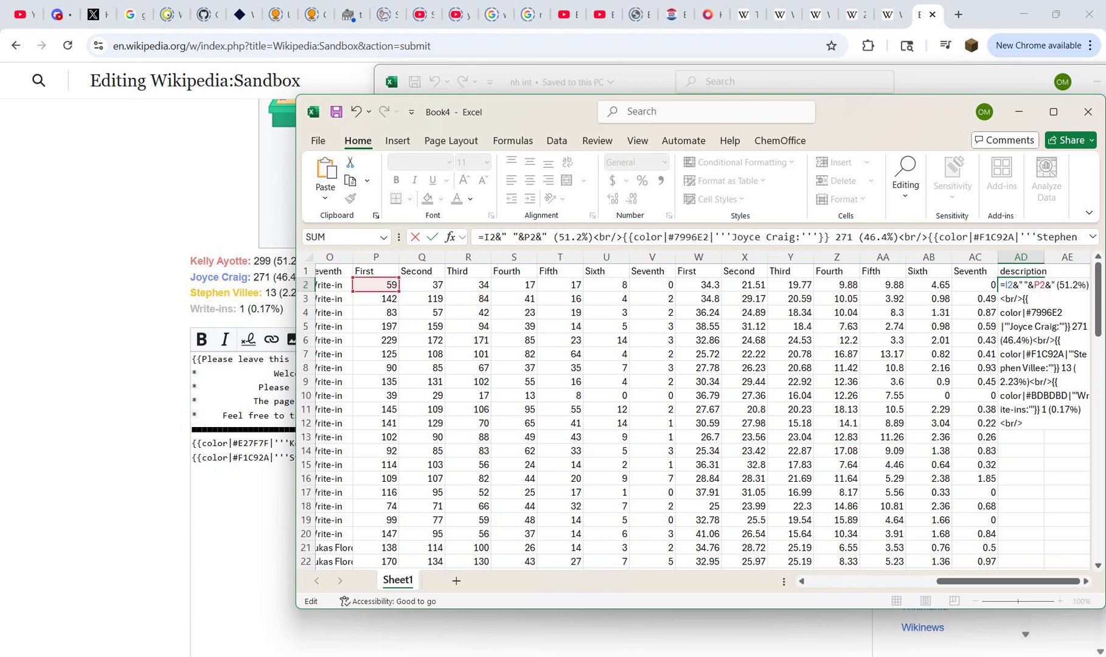
Step: Replace the first percentage number with W2 and join the percent sign, closing bracket and line break as &"%)<br/>"
{"action": "type", "text": "\""}
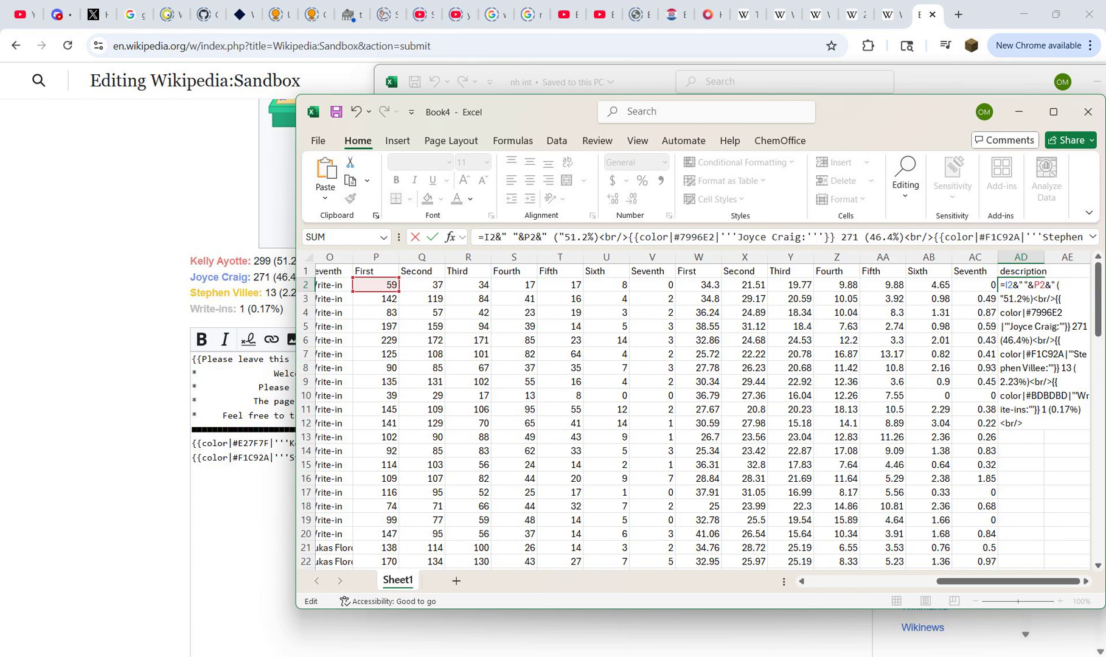
{"action": "type", "text": "&"}
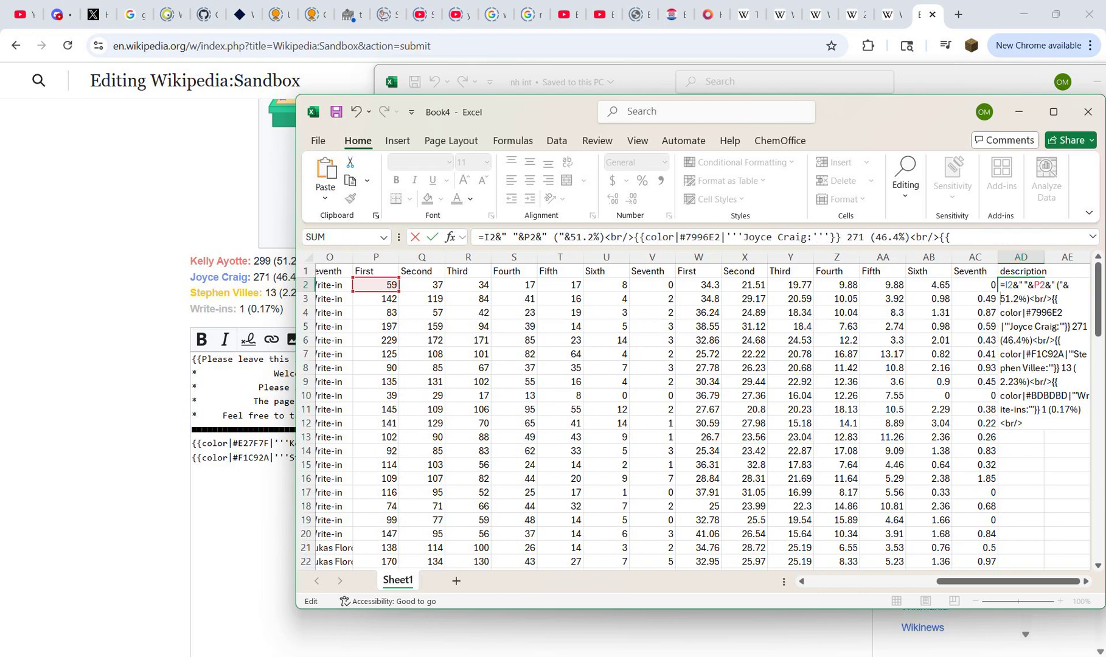
{"action": "type", "text": "W2"}
{"action": "key", "text": "Delete"}
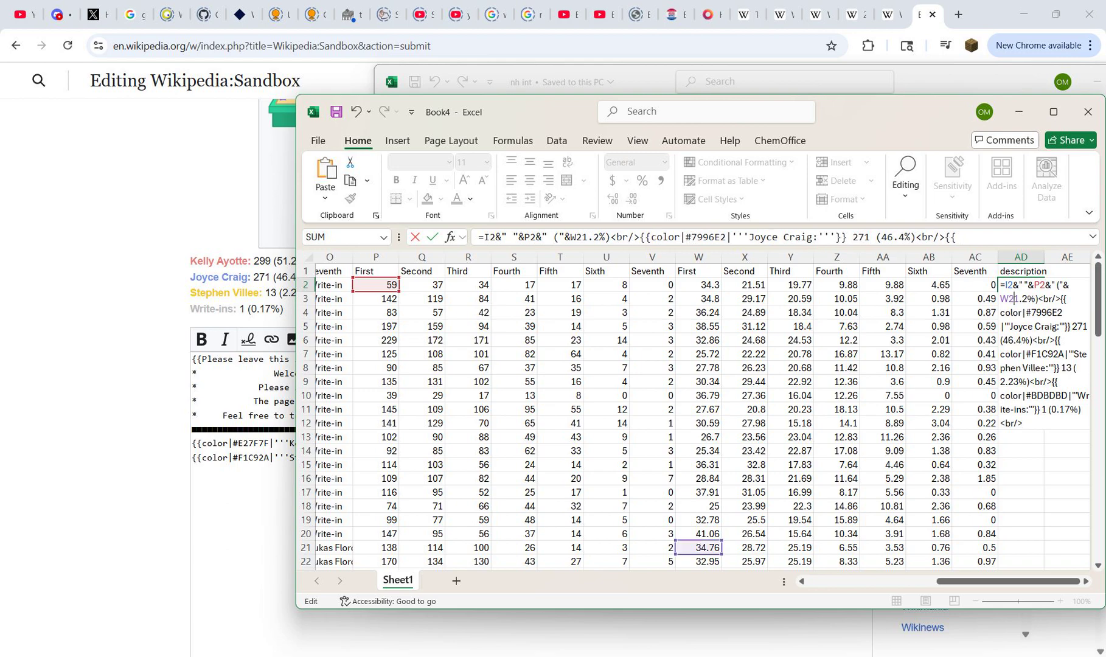
{"action": "key", "text": "Delete"}
{"action": "key", "text": "Delete"}
{"action": "key", "text": "Delete"}
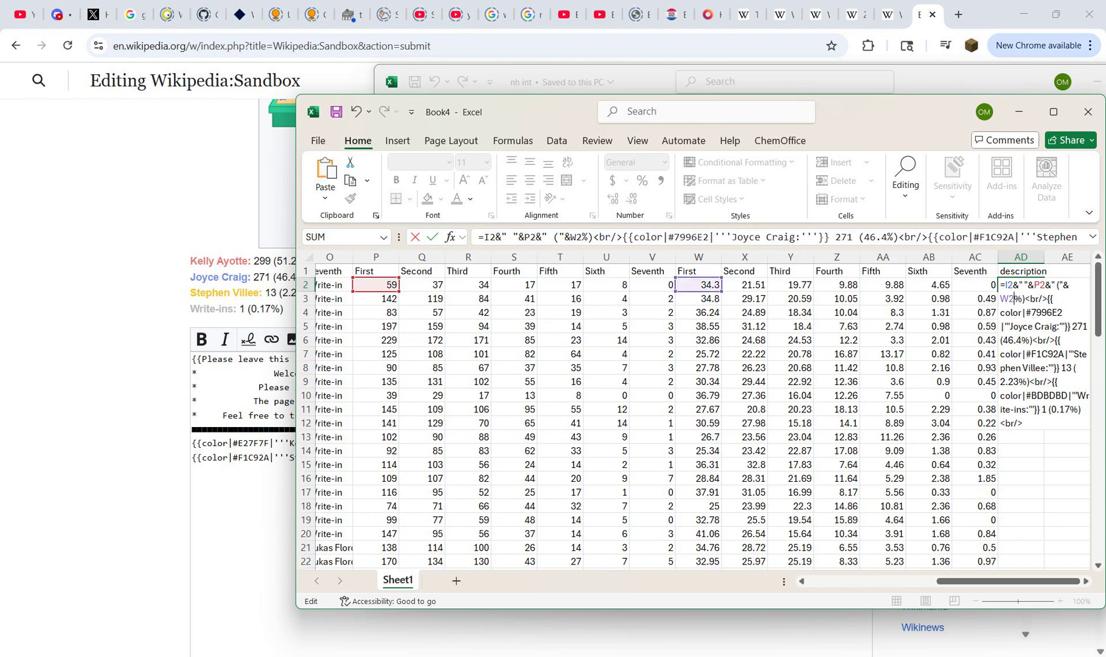
{"action": "type", "text": "&"}
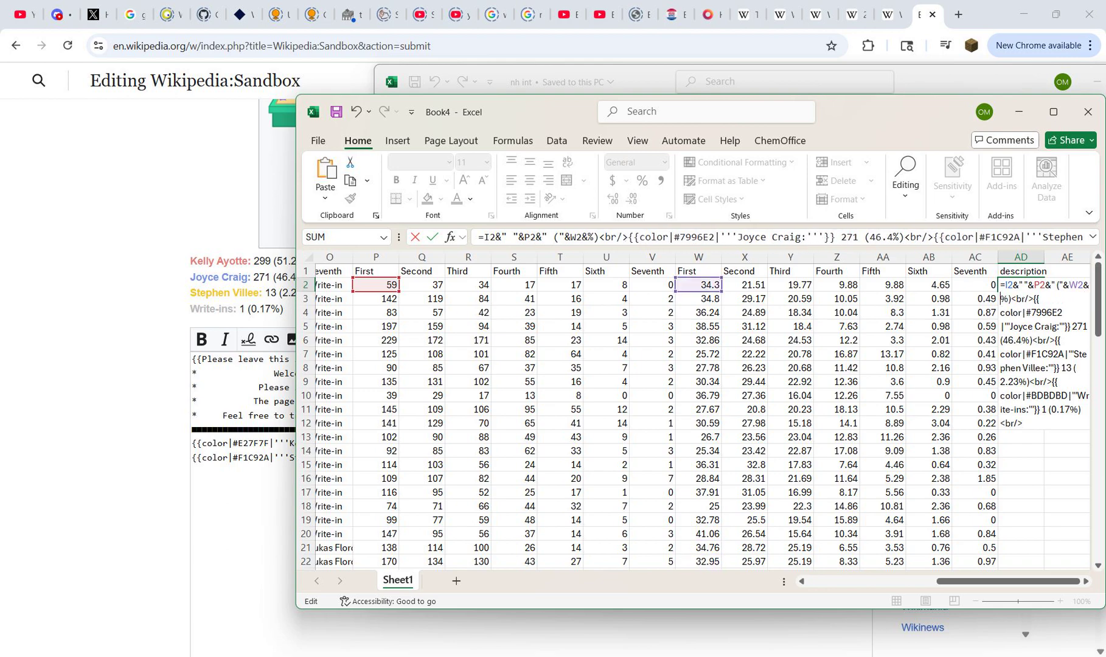
{"action": "type", "text": "\" "}
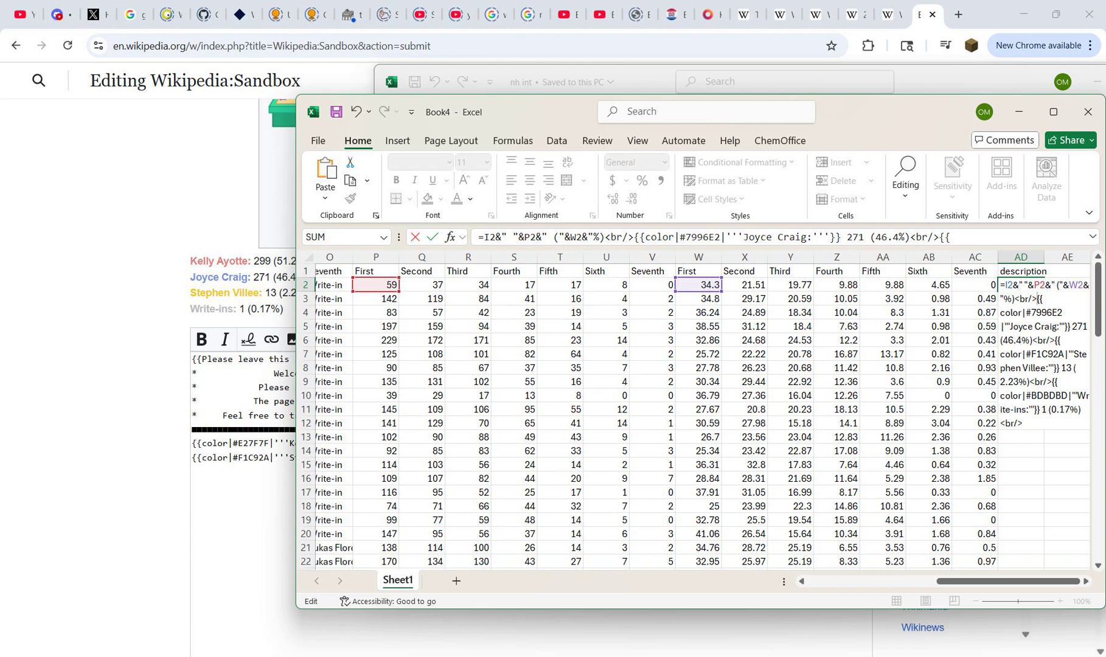
{"action": "type", "text": "\""}
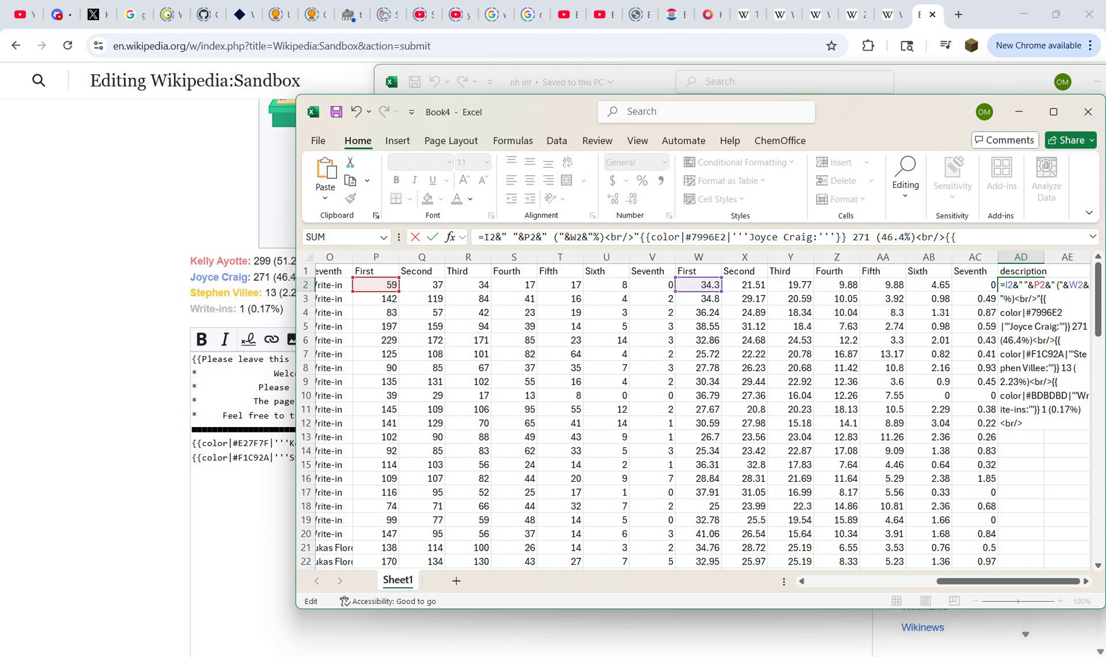
Step: Copy the fragment I2&" "&P2&" ("&W2&"%)<br/>" from the AD2 formula and discard the edit in the cell
{"action": "key", "text": "shift+Left"}
{"action": "key", "text": "shift+Left"}
{"action": "key", "text": "shift+Left"}
{"action": "key", "text": "shift+Left"}
{"action": "key", "text": "shift+Left"}
{"action": "key", "text": "Right"}
{"action": "key", "text": "Right"}
{"action": "key", "text": "Right"}
{"action": "key", "text": "Right"}
{"action": "key", "text": "shift+Left"}
{"action": "key", "text": "shift+Left"}
{"action": "key", "text": "shift+Left"}
{"action": "key", "text": "shift+Left"}
{"action": "key", "text": "shift+Left"}
{"action": "key", "text": "shift+Home"}
{"action": "key", "text": "ctrl+c"}
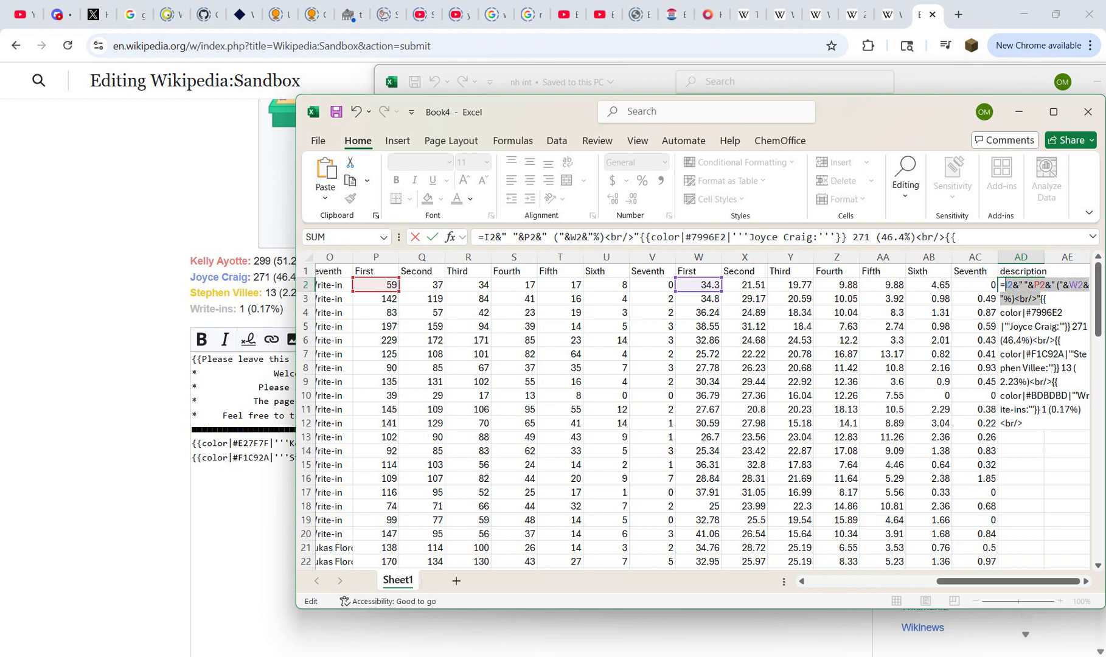
{"action": "key", "text": "Escape"}
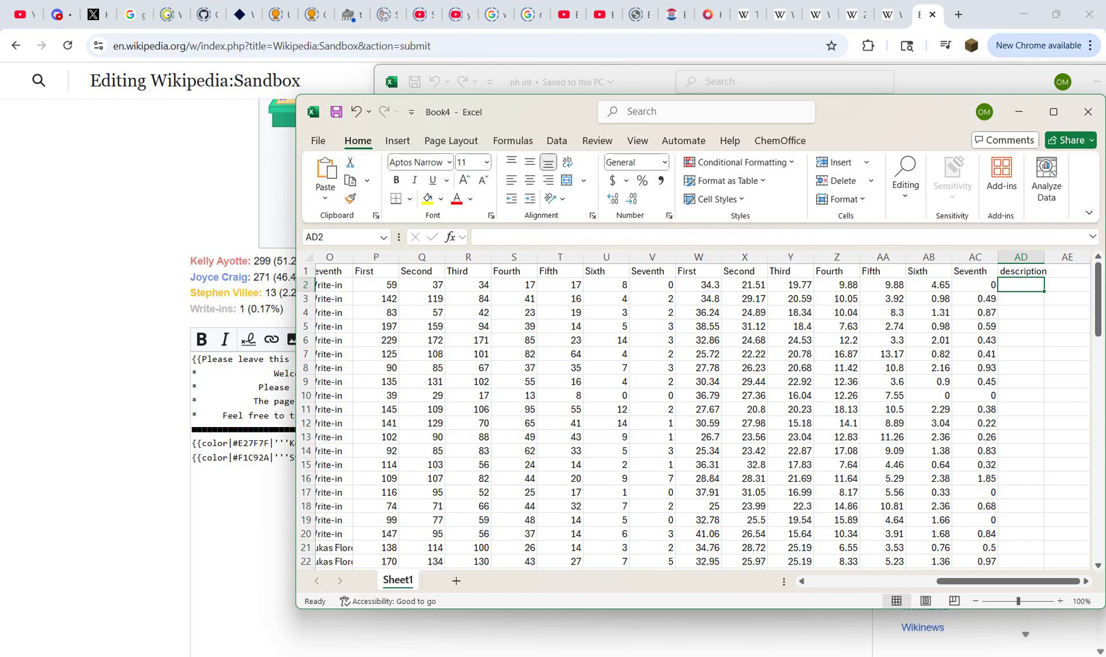
Step: Switch to Notepad, paste the formula fragment, append & to it, and move the window clear of the first Book4 rows
{"action": "key", "text": "super"}
{"action": "type", "text": "no"}
{"action": "key", "text": "Escape"}
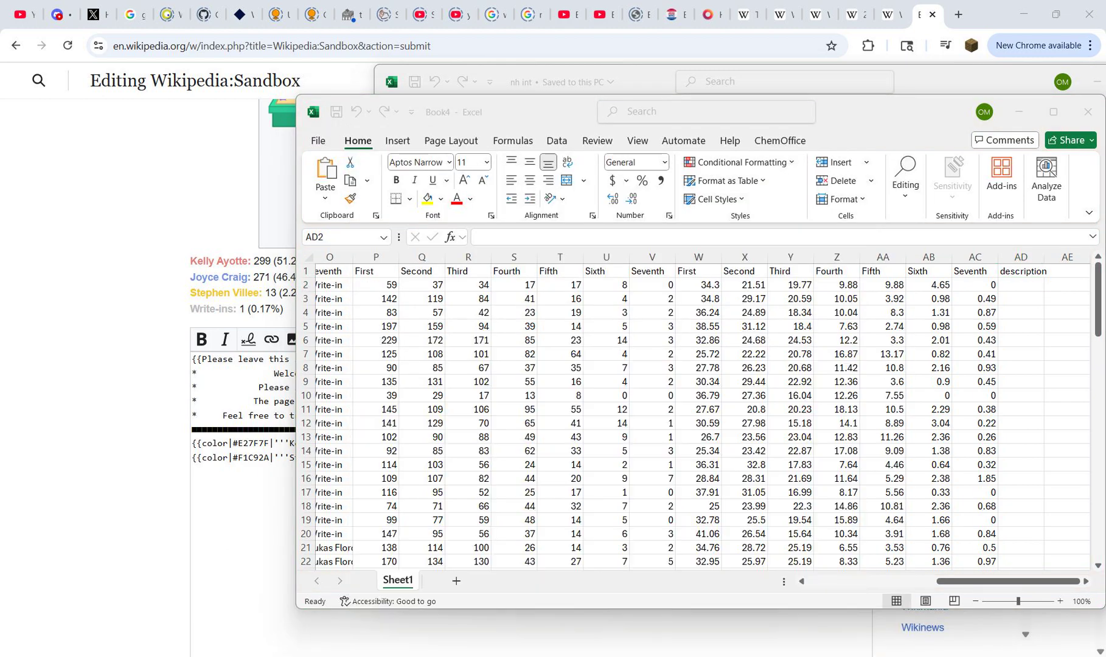
{"action": "key", "text": "ctrl+v"}
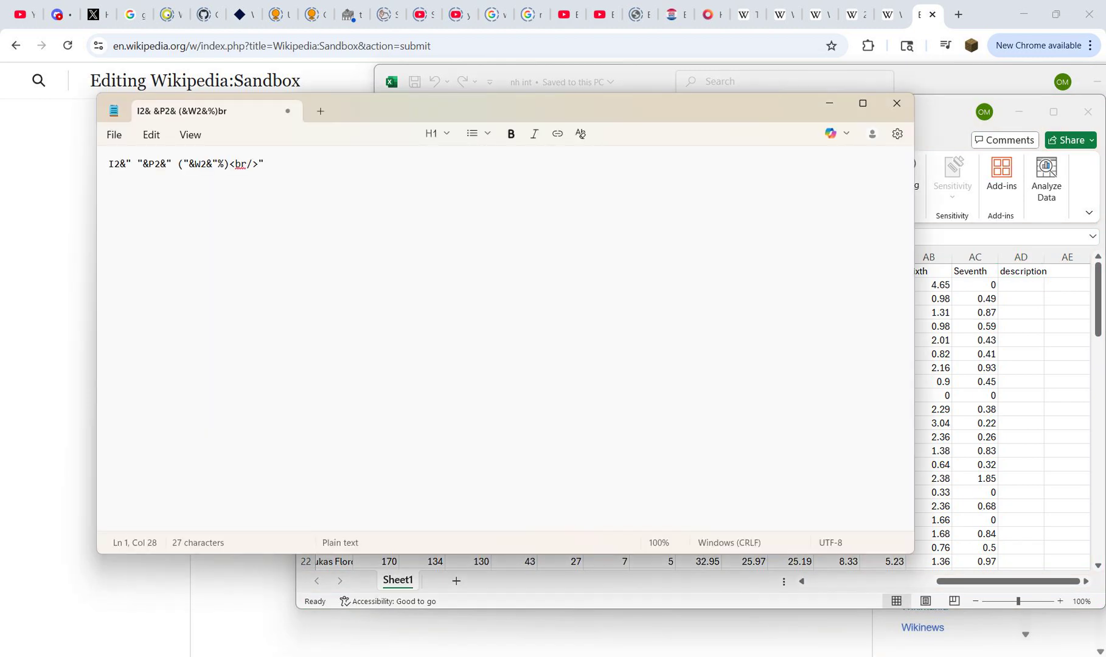
{"action": "type", "text": "&"}
{"action": "key", "text": "ctrl+a"}
{"action": "key", "text": "ctrl+c"}
{"action": "key", "text": "Right"}
{"action": "left_click_drag", "start_coordinate": [517, 109], "coordinate": [791, 410]}
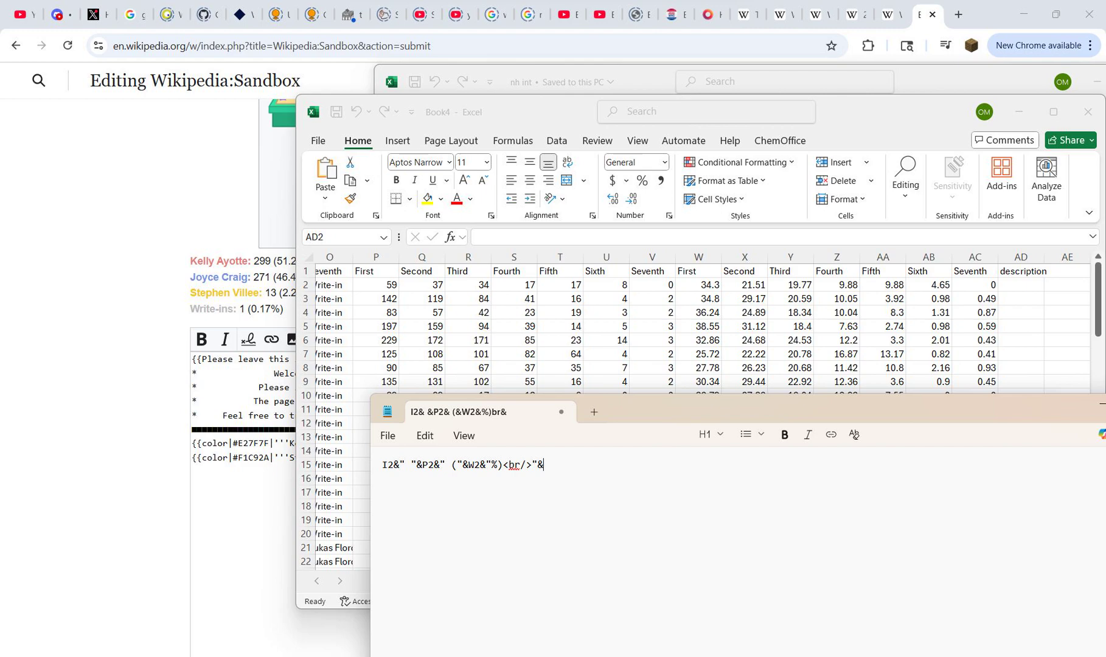
Step: Paste a second copy of the fragment in Notepad and change its candidate and vote references to J2 and Q2
{"action": "key", "text": "ctrl+v"}
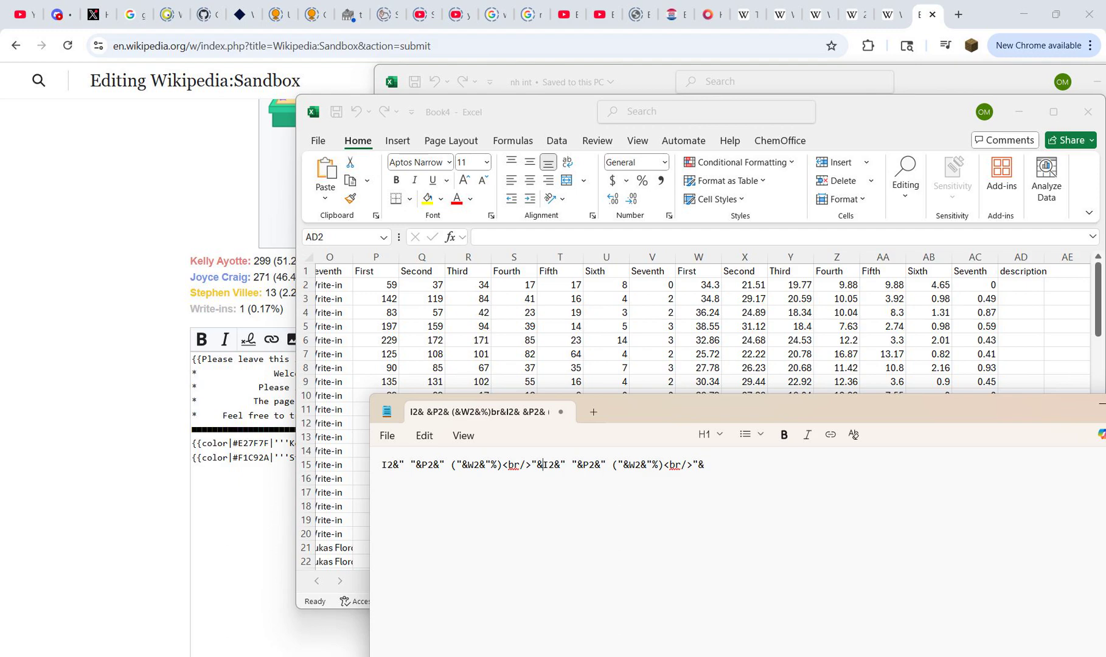
{"action": "key", "text": "shift+Right"}
{"action": "type", "text": "J"}
{"action": "key", "text": "Right"}
{"action": "key", "text": "Right"}
{"action": "key", "text": "Right"}
{"action": "key", "text": "Right"}
{"action": "key", "text": "Right"}
{"action": "key", "text": "Right"}
{"action": "key", "text": "Right"}
{"action": "key", "text": "BackSpace"}
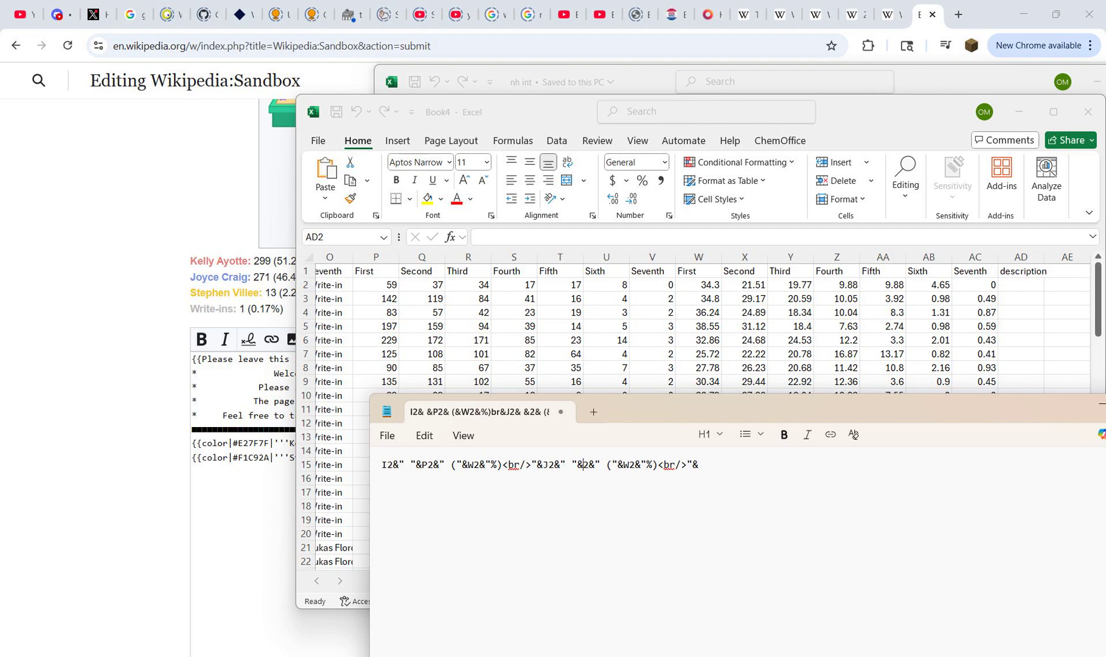
{"action": "type", "text": "Q"}
Step: Change the percentage reference in the second fragment to X2
{"action": "key", "text": "Right"}
{"action": "key", "text": "Right"}
{"action": "key", "text": "Right"}
{"action": "key", "text": "Right"}
{"action": "key", "text": "Right"}
{"action": "key", "text": "Right"}
{"action": "key", "text": "Right"}
{"action": "key", "text": "Right"}
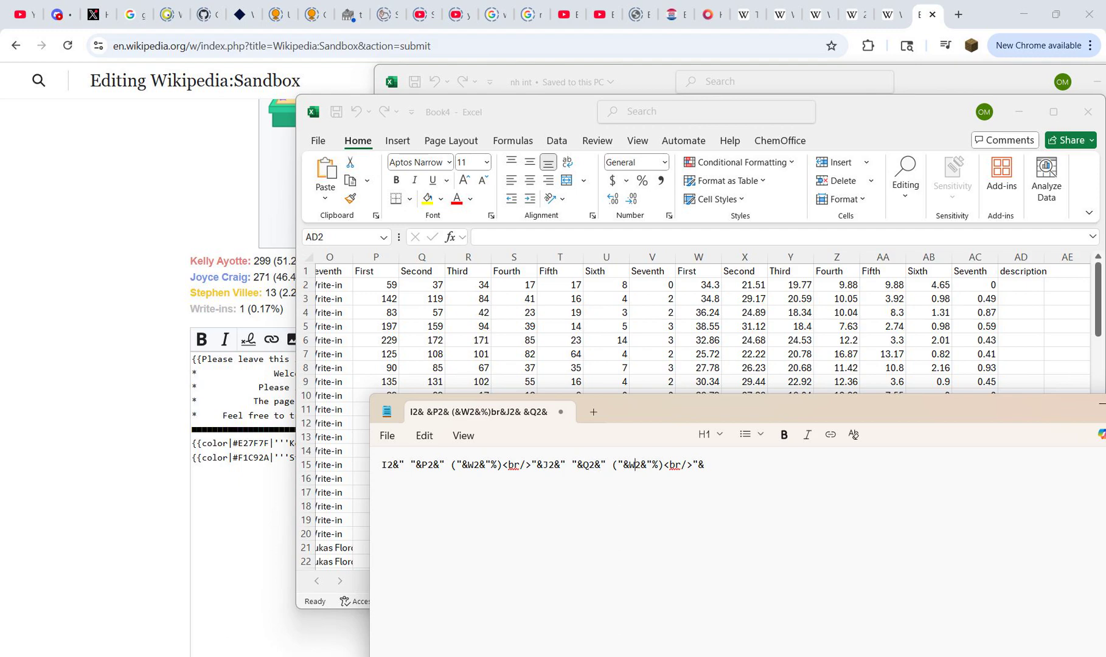
{"action": "key", "text": "BackSpace"}
{"action": "type", "text": "X"}
Step: Append a third copy of the fragment and change its candidate reference to K2
{"action": "key", "text": "Right"}
{"action": "key", "text": "Right"}
{"action": "key", "text": "Right"}
{"action": "key", "text": "Right"}
{"action": "key", "text": "Right"}
{"action": "key", "text": "Right"}
{"action": "key", "text": "Right"}
{"action": "key", "text": "Right"}
{"action": "key", "text": "Right"}
{"action": "key", "text": "Right"}
{"action": "key", "text": "Right"}
{"action": "key", "text": "Right"}
{"action": "key", "text": "Right"}
{"action": "key", "text": "ctrl+v"}
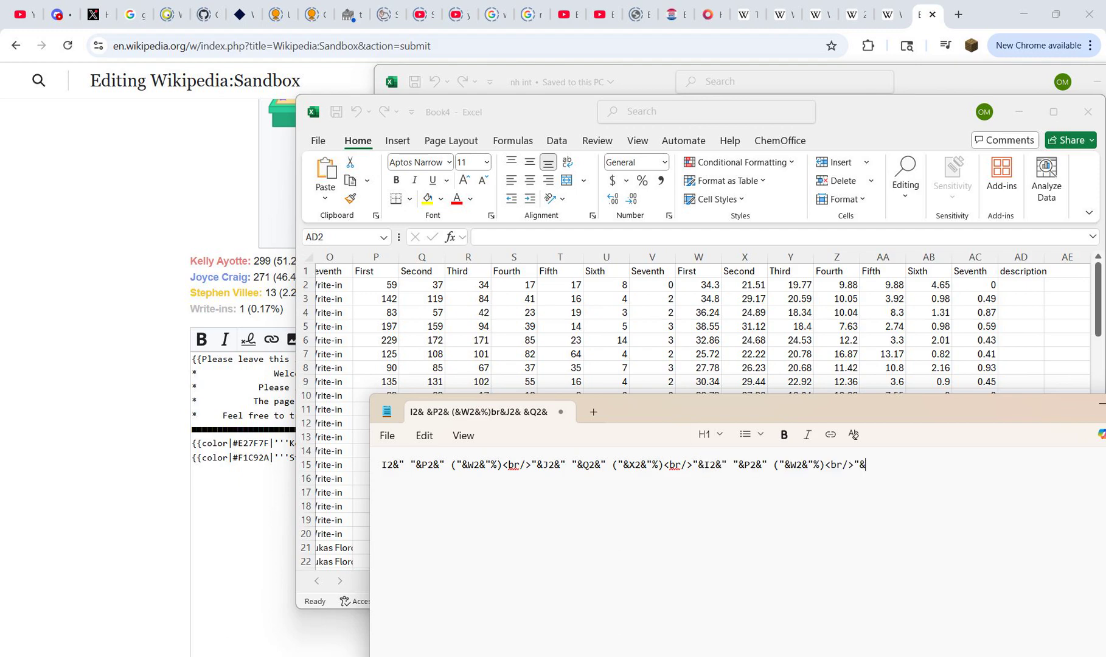
{"action": "left_click", "coordinate": [710, 465]}
{"action": "key", "text": "BackSpace"}
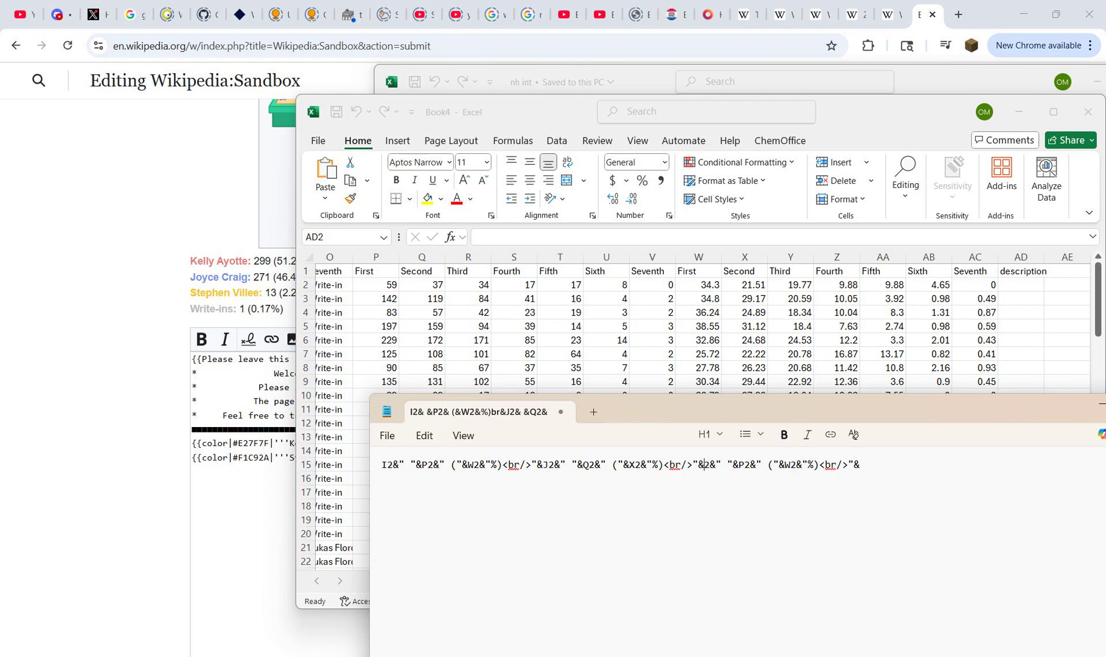
{"action": "type", "text": "K"}
Step: Point the third fragment's votes at R2 and its percentage at Y2
{"action": "key", "text": "Right"}
{"action": "key", "text": "Right"}
{"action": "key", "text": "Right"}
{"action": "key", "text": "Right"}
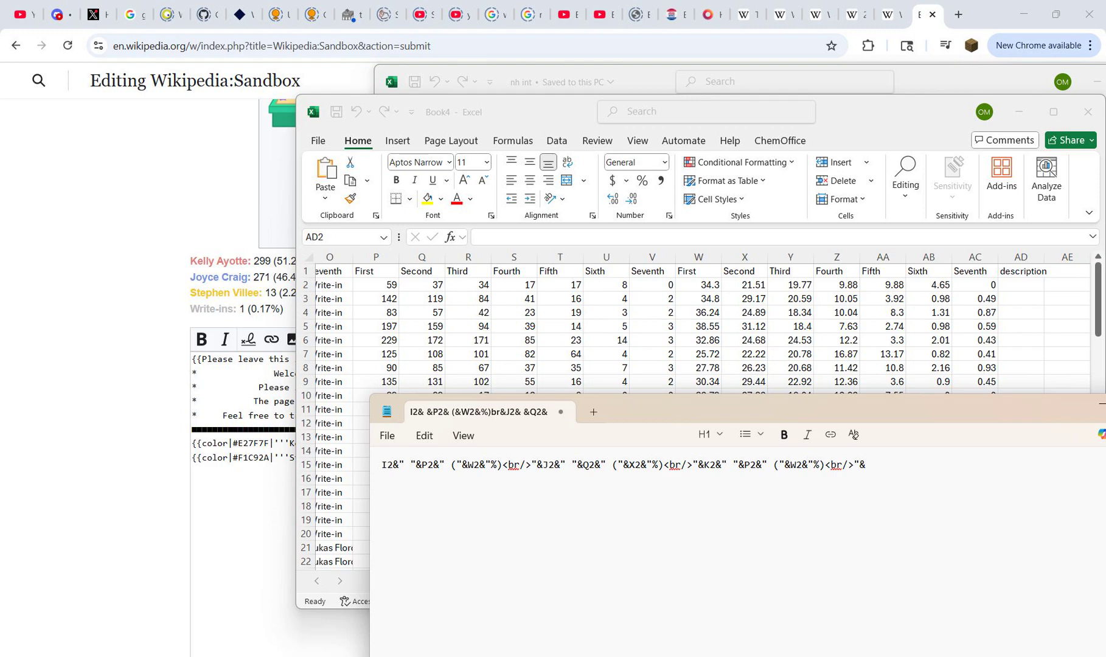
{"action": "key", "text": "BackSpace"}
{"action": "type", "text": "R"}
{"action": "key", "text": "Delete"}
{"action": "type", "text": "Y"}
Step: Append a fourth copy of the fragment and set its references to L2, S2 and Z2
{"action": "key", "text": "End"}
{"action": "key", "text": "ctrl+v"}
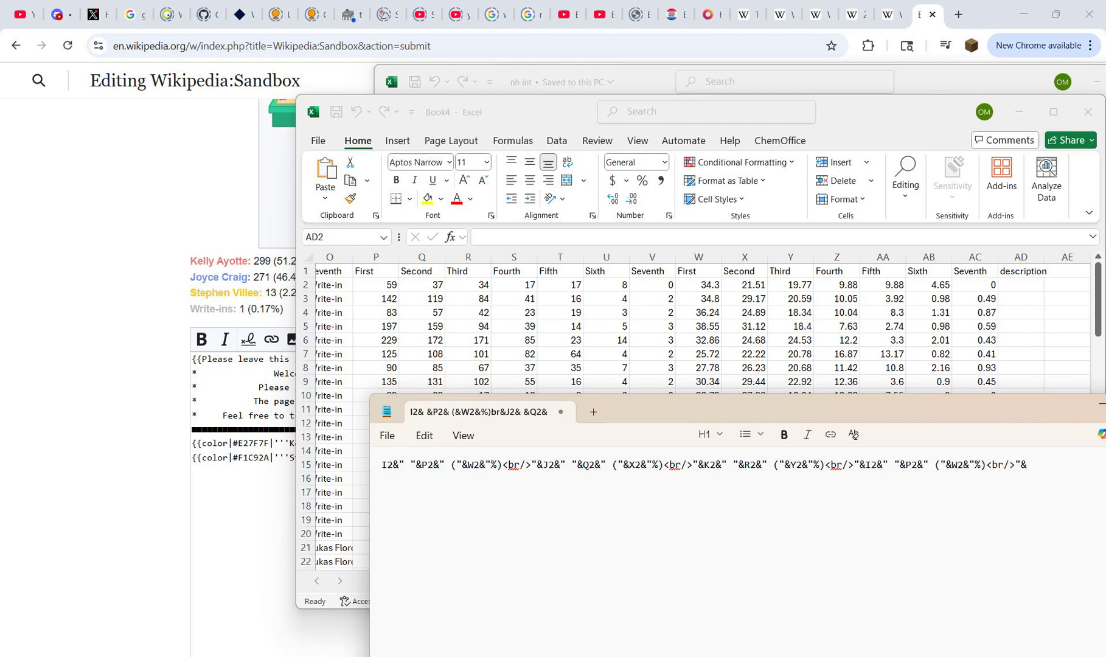
{"action": "left_click", "coordinate": [871, 464]}
{"action": "key", "text": "BackSpace"}
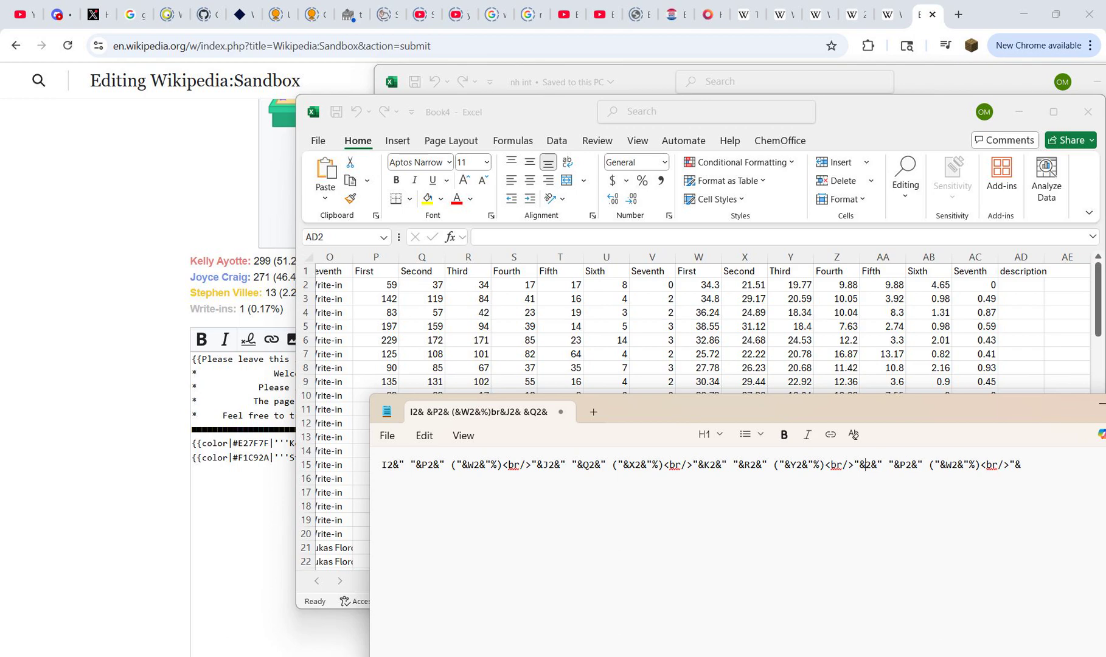
{"action": "type", "text": "L"}
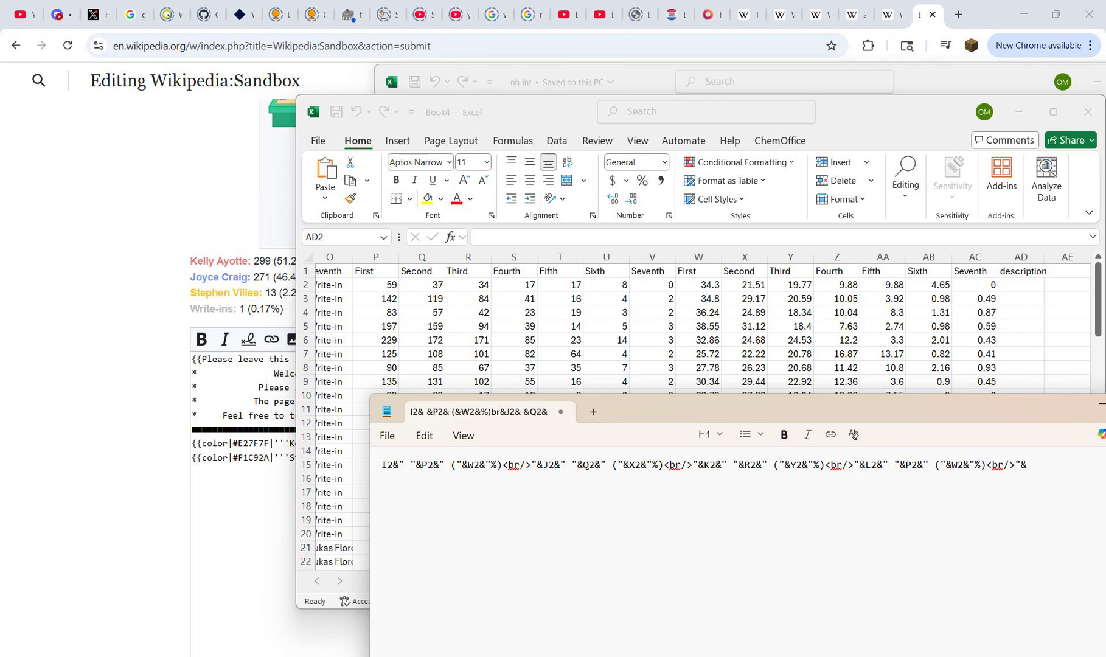
{"action": "left_click", "coordinate": [906, 464]}
{"action": "key", "text": "shift+Right"}
{"action": "type", "text": "S"}
{"action": "left_click", "coordinate": [952, 465]}
{"action": "key", "text": "shift+Right"}
{"action": "type", "text": "Z"}
Step: Append a fifth copy of the fragment, bring it fully into view, and set its references to M2, T2 and AA2
{"action": "key", "text": "End"}
{"action": "key", "text": "ctrl+v"}
{"action": "left_click", "coordinate": [1026, 465]}
{"action": "key", "text": "shift+Right"}
{"action": "left_click_drag", "start_coordinate": [852, 411], "coordinate": [573, 359]}
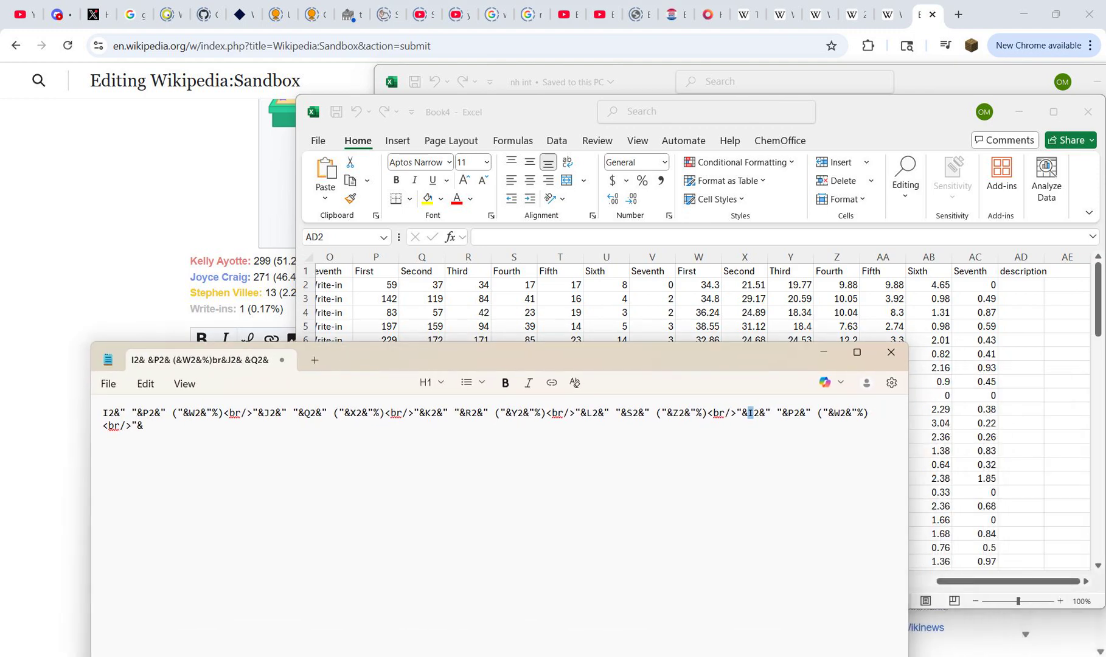
{"action": "type", "text": "M"}
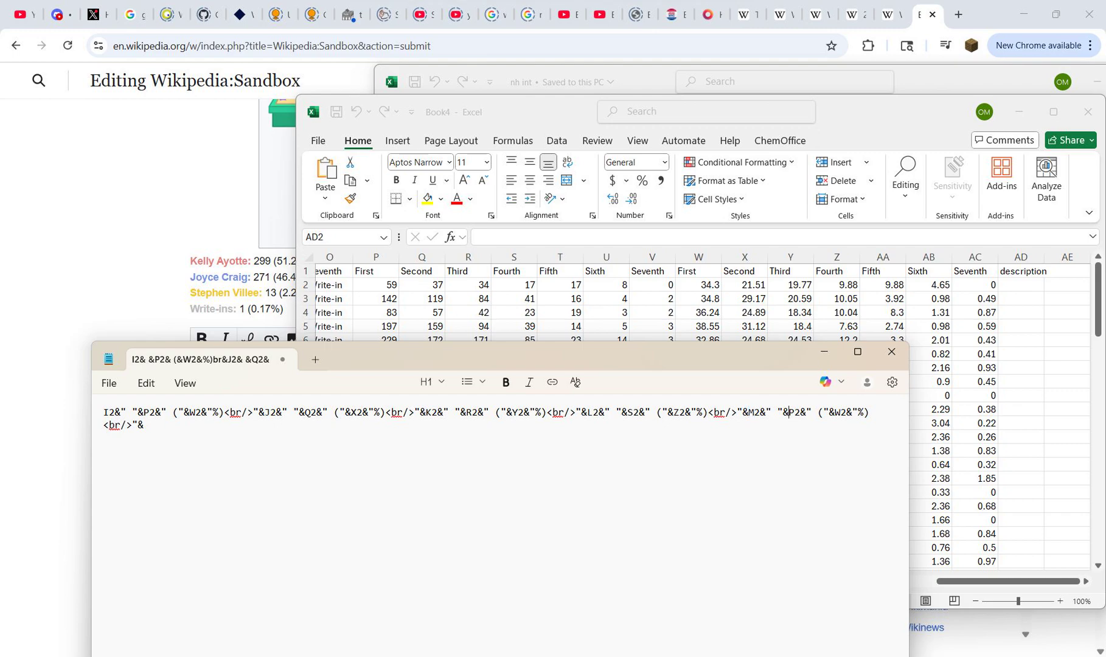
{"action": "key", "text": "shift+Right"}
{"action": "type", "text": "T"}
{"action": "left_click", "coordinate": [835, 412]}
{"action": "key", "text": "shift+Right"}
{"action": "type", "text": "AA"}
Step: Append a sixth copy of the fragment and set its references to N2, U2 and AB2
{"action": "key", "text": "ctrl+v"}
{"action": "left_click_drag", "start_coordinate": [144, 425], "coordinate": [149, 425]}
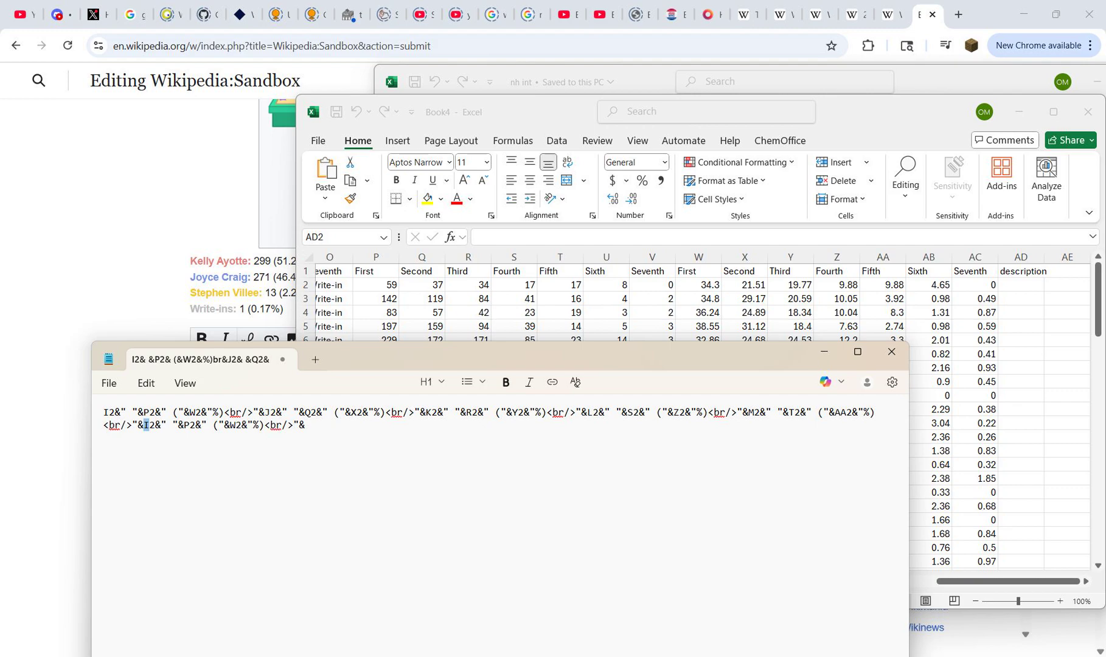
{"action": "type", "text": "N"}
{"action": "left_click_drag", "start_coordinate": [184, 425], "coordinate": [189, 425]}
{"action": "type", "text": "U"}
{"action": "left_click_drag", "start_coordinate": [230, 426], "coordinate": [236, 425]}
{"action": "type", "text": "AB"}
Step: Append a seventh copy of the fragment with references O2, V2 and AC2, and remove its trailing & and <br/>
{"action": "key", "text": "End"}
{"action": "key", "text": "ctrl+v"}
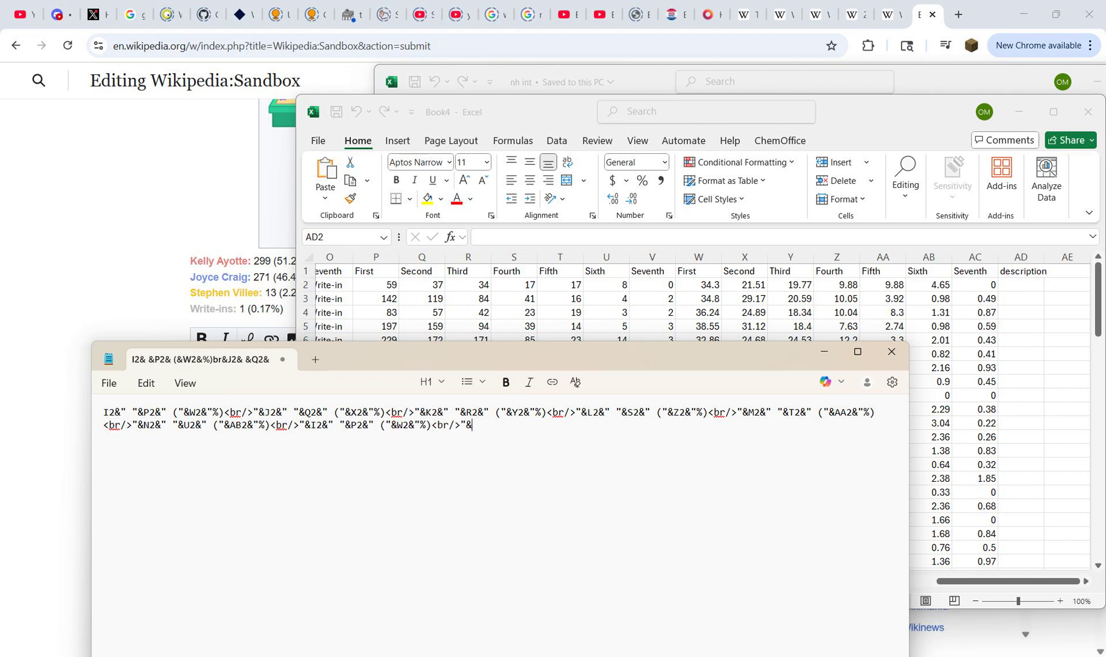
{"action": "key", "text": "BackSpace"}
{"action": "left_click_drag", "start_coordinate": [310, 425], "coordinate": [316, 425]}
{"action": "type", "text": "O"}
{"action": "left_click_drag", "start_coordinate": [351, 425], "coordinate": [357, 425]}
{"action": "type", "text": "V"}
{"action": "left_click_drag", "start_coordinate": [396, 425], "coordinate": [403, 426]}
{"action": "type", "text": "AC"}
{"action": "left_click_drag", "start_coordinate": [437, 426], "coordinate": [467, 425]}
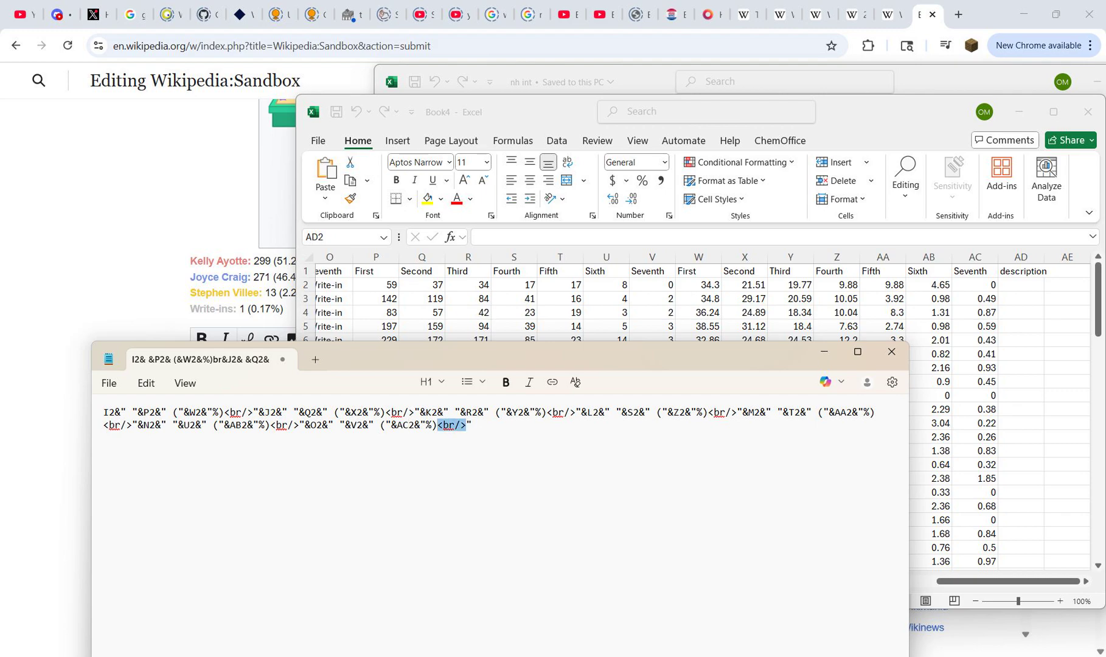
{"action": "key", "text": "BackSpace"}
Step: Copy the whole joined text from Notepad, switch to Excel, and enter it after = as the formula in AD2
{"action": "key", "text": "ctrl+a"}
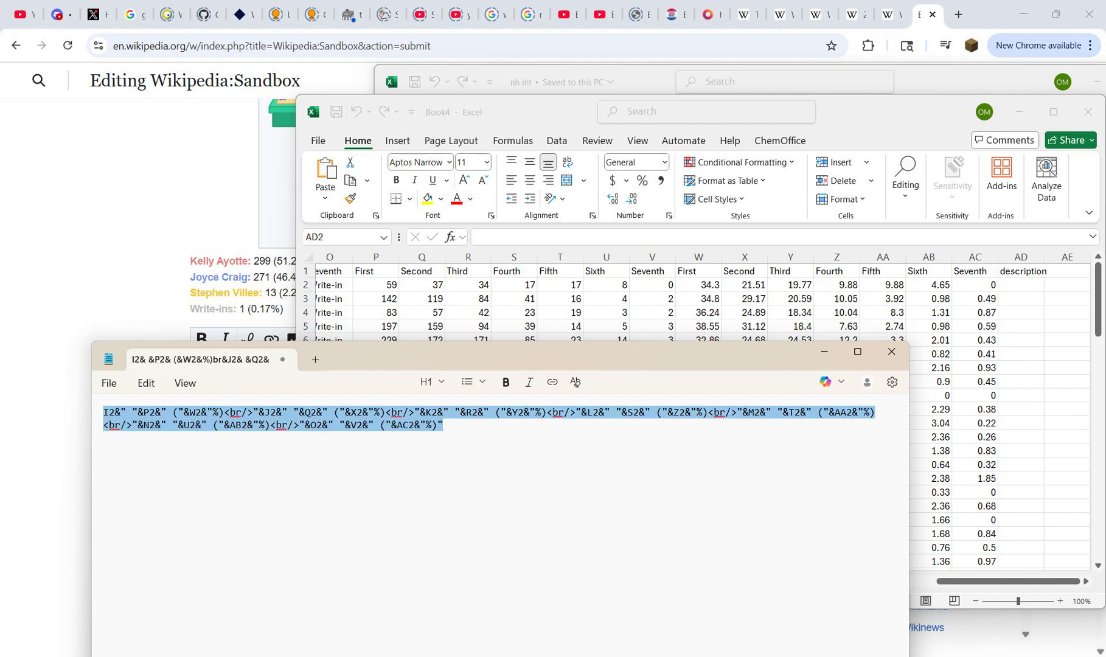
{"action": "key", "text": "ctrl+c"}
{"action": "key", "text": "alt+Tab"}
{"action": "type", "text": "="}
{"action": "key", "text": "ctrl+v"}
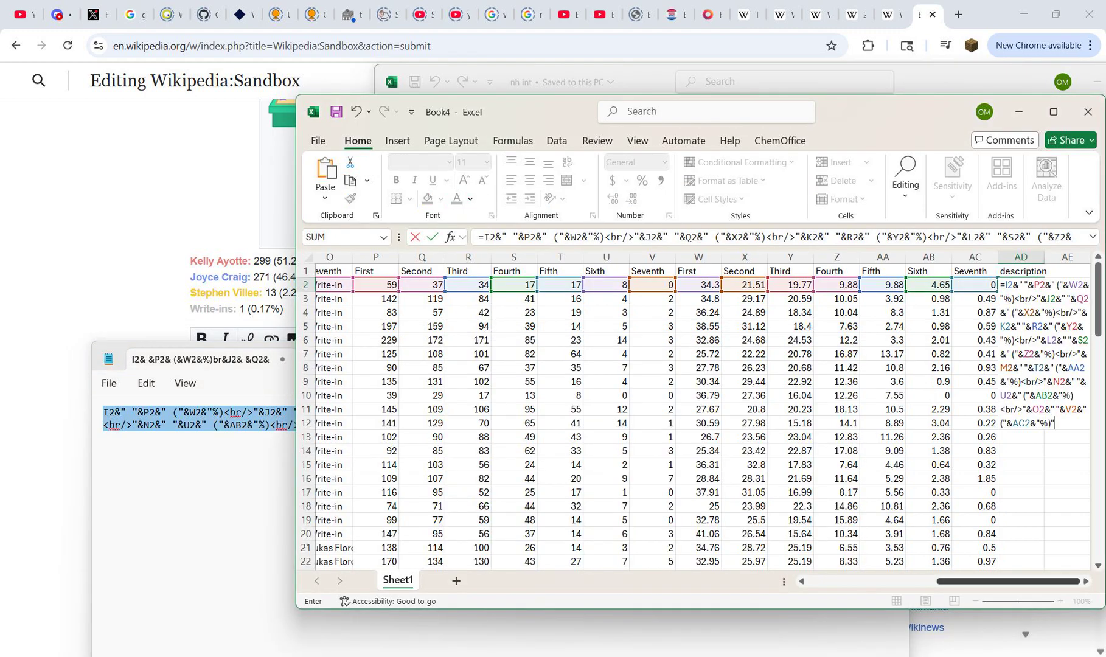
{"action": "mouse_move", "coordinate": [1008, 582]}
{"action": "left_mouse_down"}
{"action": "mouse_move", "coordinate": [910, 582]}
{"action": "mouse_move", "coordinate": [1008, 582]}
{"action": "left_mouse_up"}
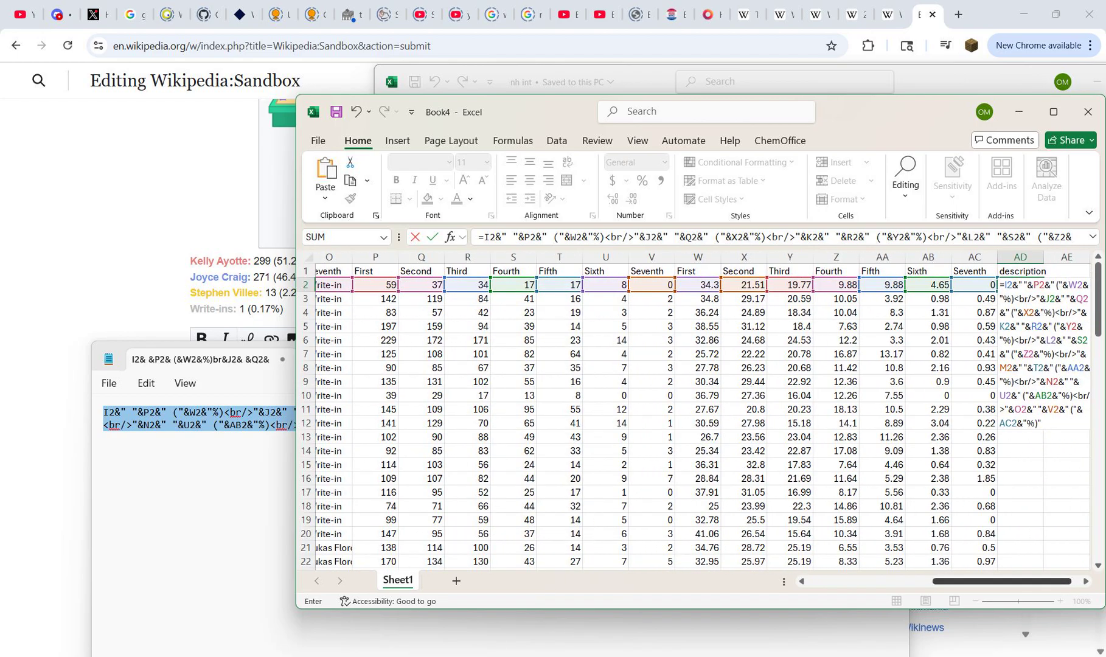
{"action": "key", "text": "ctrl+Return"}
Step: Copy the AD2 description formula down the column to AD84 and return to AD2
{"action": "key", "text": "ctrl+c"}
{"action": "key", "text": "Left"}
{"action": "key", "text": "ctrl+Down"}
{"action": "key", "text": "Right"}
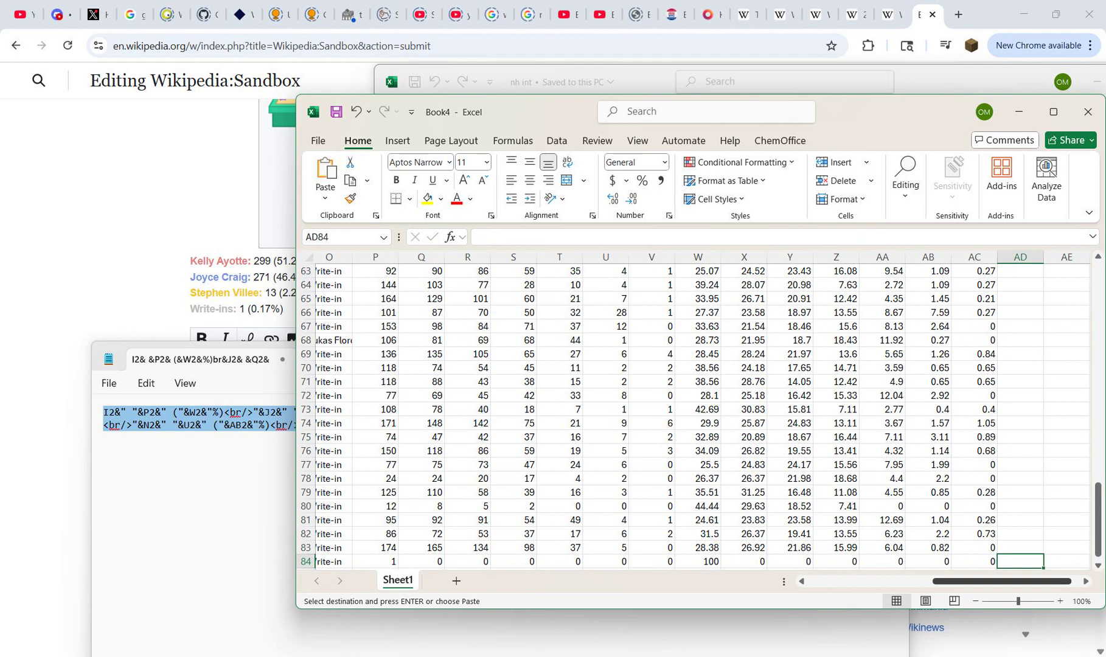
{"action": "key", "text": "ctrl+shift+Up"}
{"action": "key", "text": "ctrl+v"}
{"action": "key", "text": "ctrl+Up"}
{"action": "key", "text": "Down"}
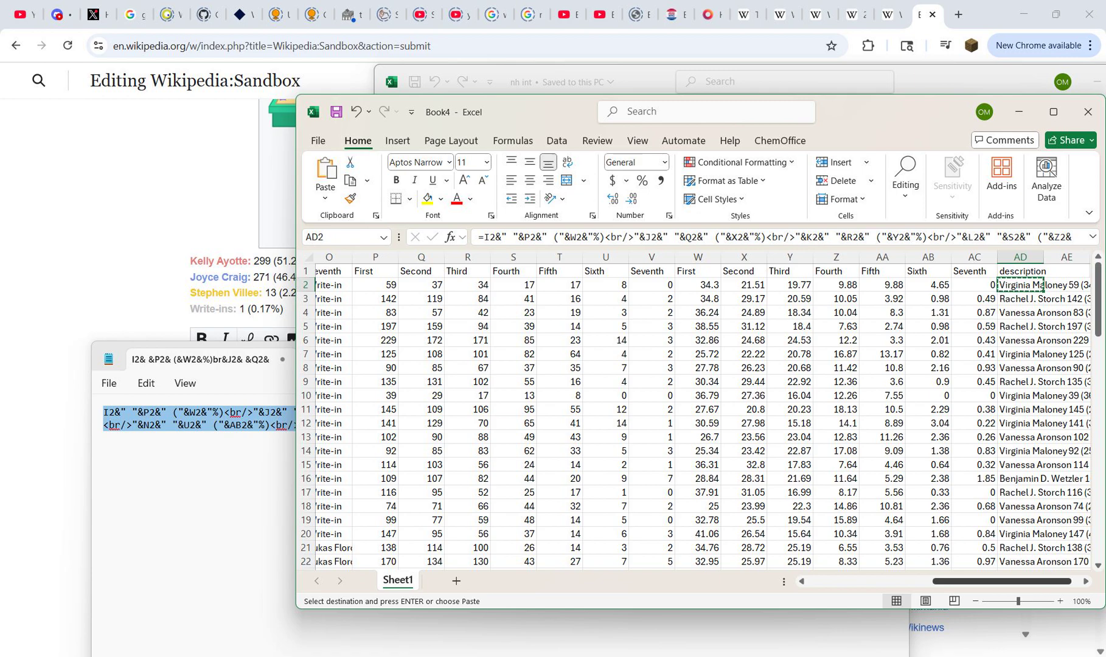
Step: Switch to the Wikipedia sandbox in Chrome and replace the old example result lines with the copied AD2 description
{"action": "key", "text": "alt+Tab"}
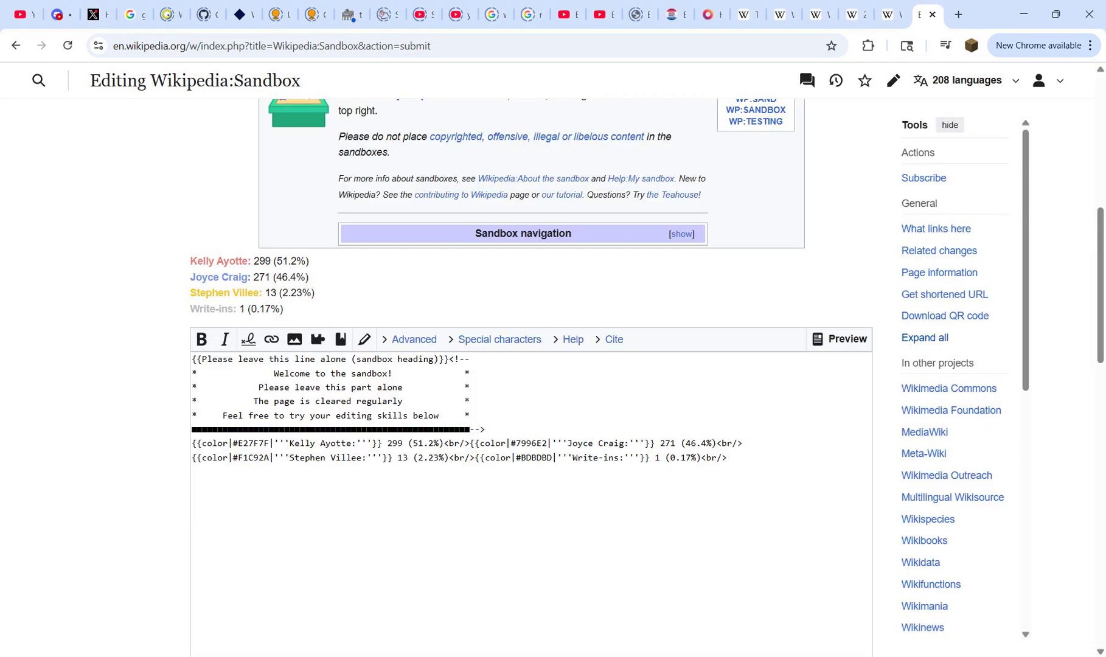
{"action": "key", "text": "ctrl+a"}
{"action": "left_click", "coordinate": [201, 473]}
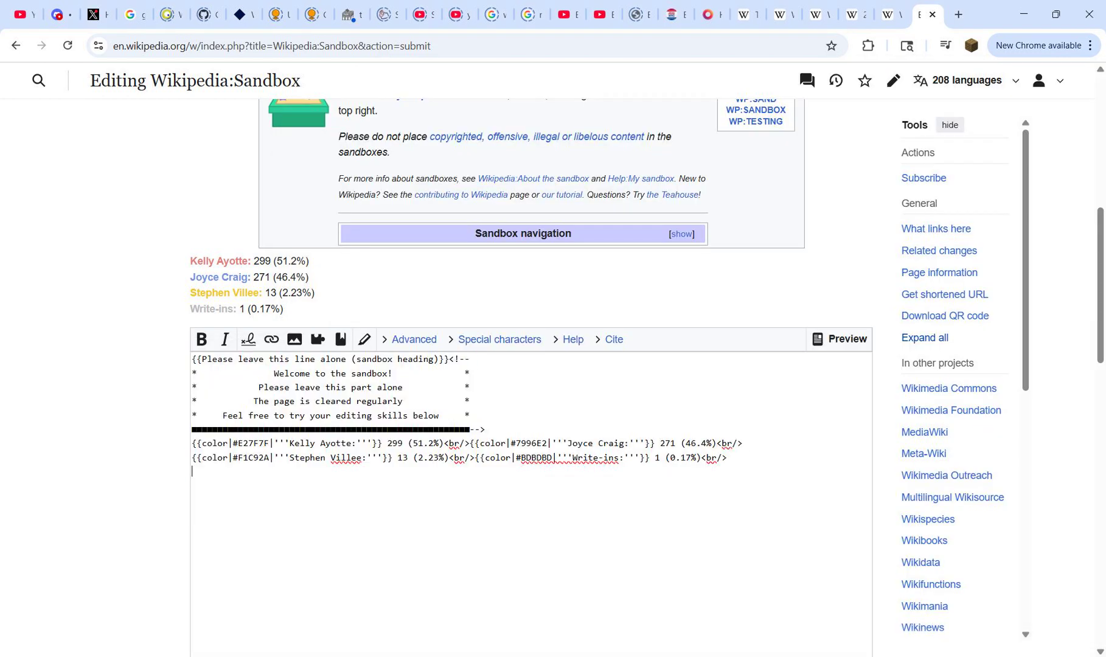
{"action": "left_click_drag", "start_coordinate": [192, 444], "coordinate": [213, 472]}
{"action": "key", "text": "ctrl+v"}
{"action": "left_click", "coordinate": [192, 444]}
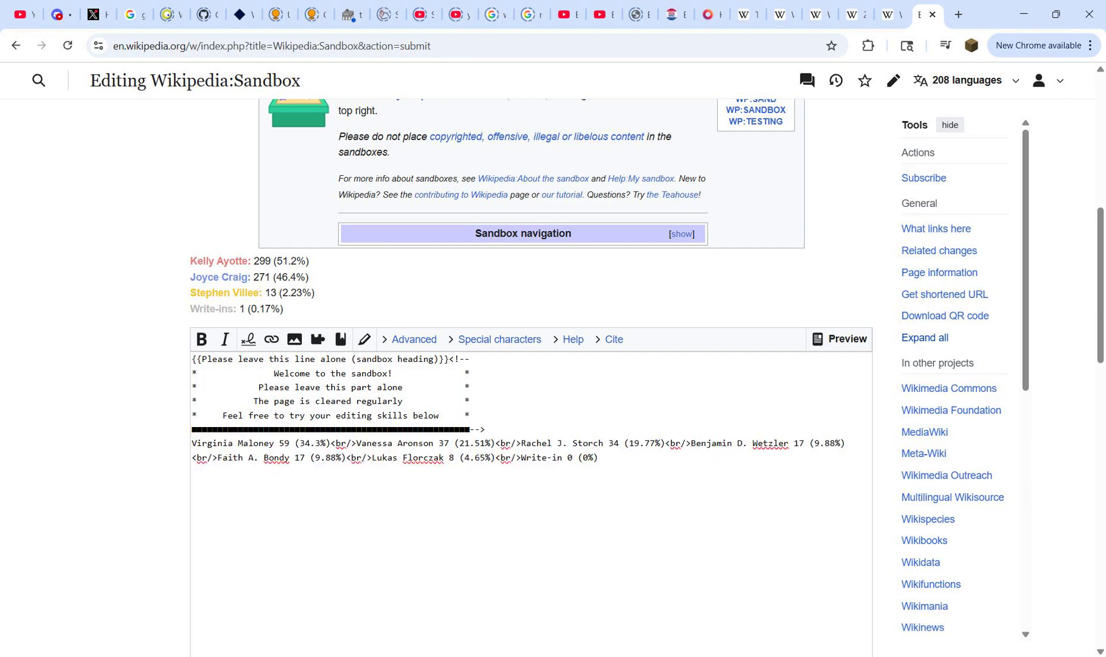
Step: Preview the sandbox edit and view how the pasted precinct description renders
{"action": "scroll", "coordinate": [531, 463], "scroll_direction": "down", "scroll_amount": 8}
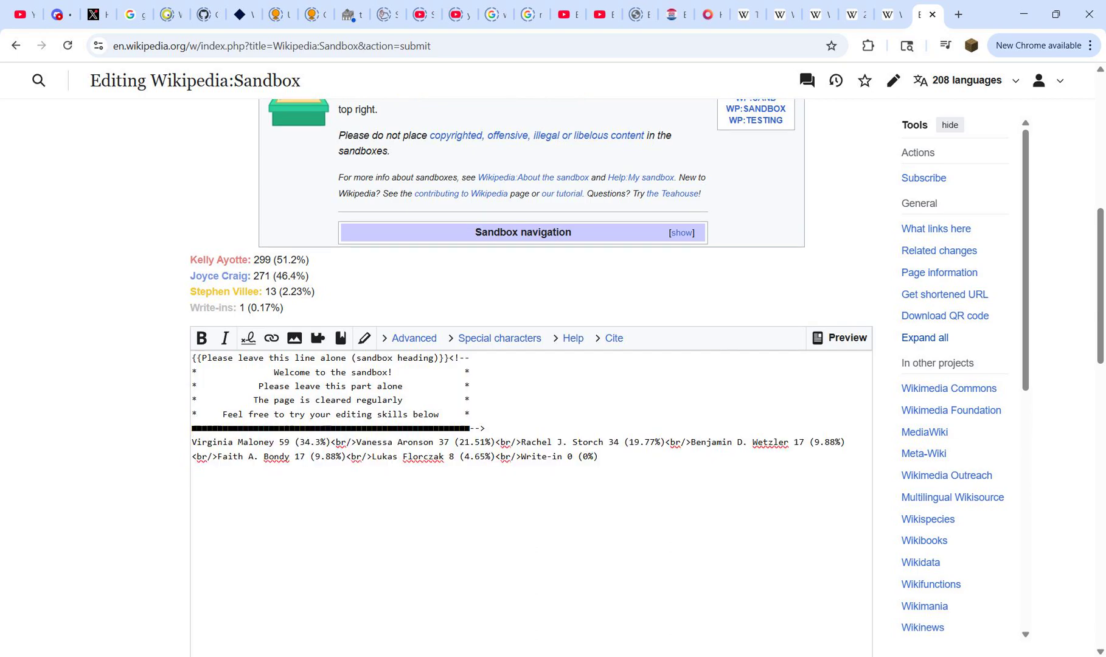
{"action": "scroll", "coordinate": [531, 463], "scroll_direction": "up", "scroll_amount": 8}
{"action": "scroll", "coordinate": [531, 462], "scroll_direction": "down", "scroll_amount": 5}
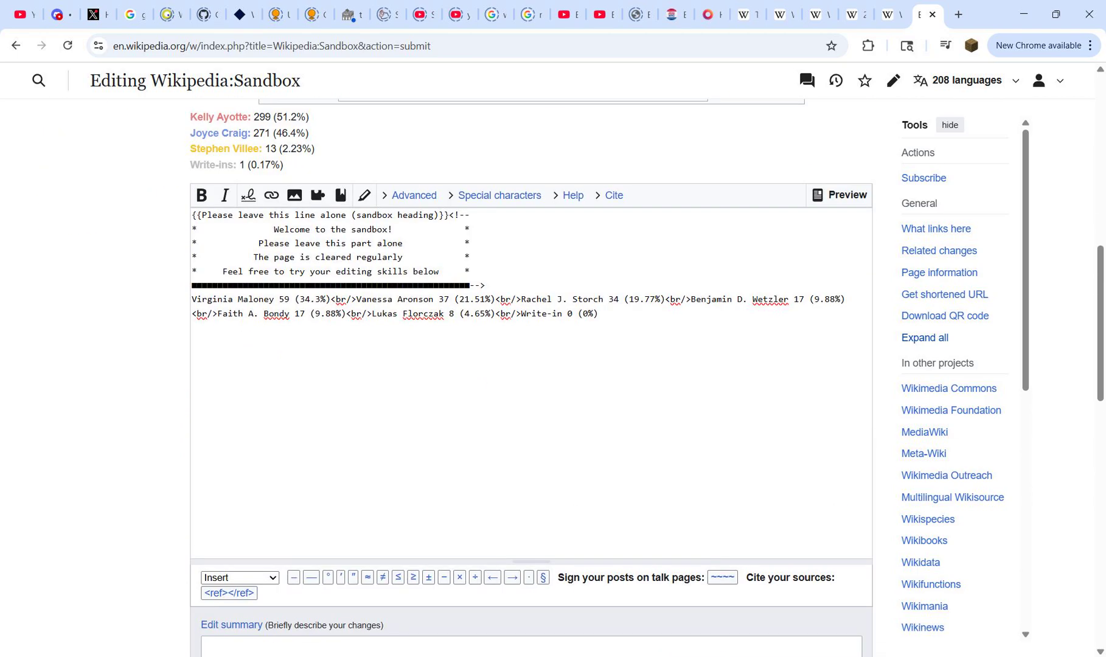
{"action": "left_click", "coordinate": [350, 515]}
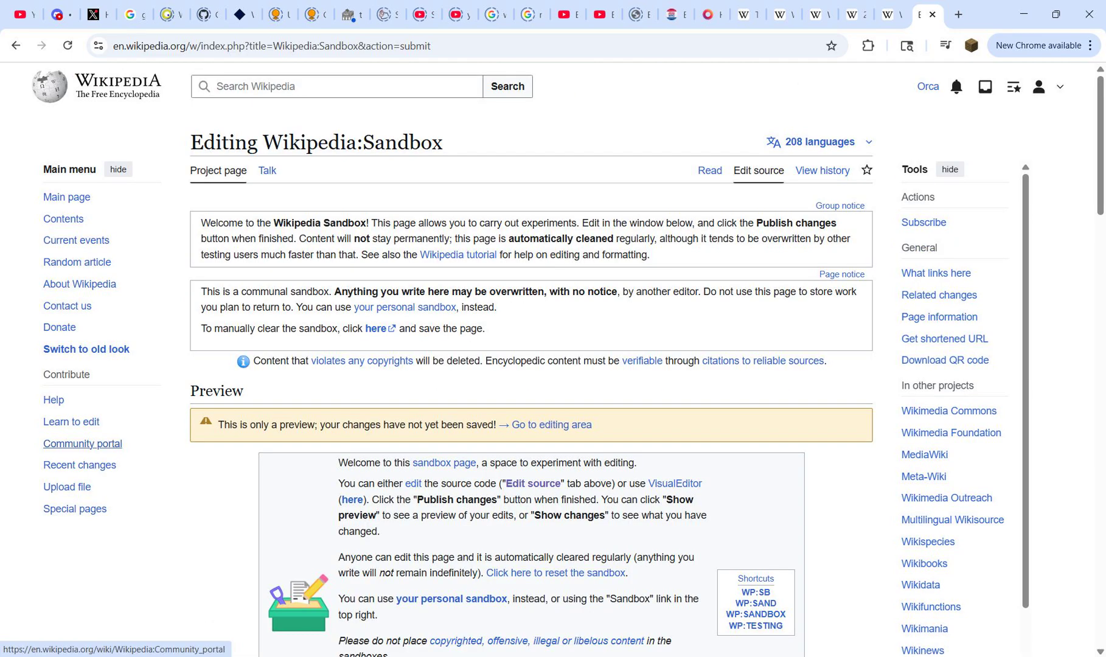
{"action": "scroll", "coordinate": [97, 365], "scroll_direction": "down", "scroll_amount": 8}
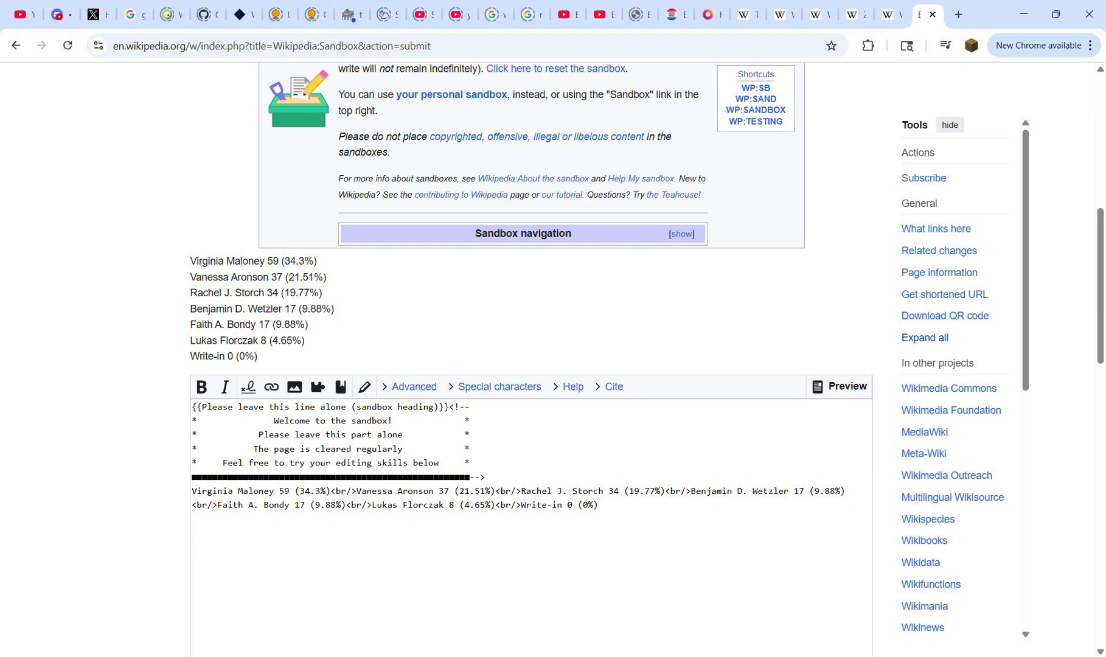
Step: Switch to the Book4 workbook in Excel, cancel the pending copy, and select the first-place candidate in I2
{"action": "mouse_move", "coordinate": [728, 656]}
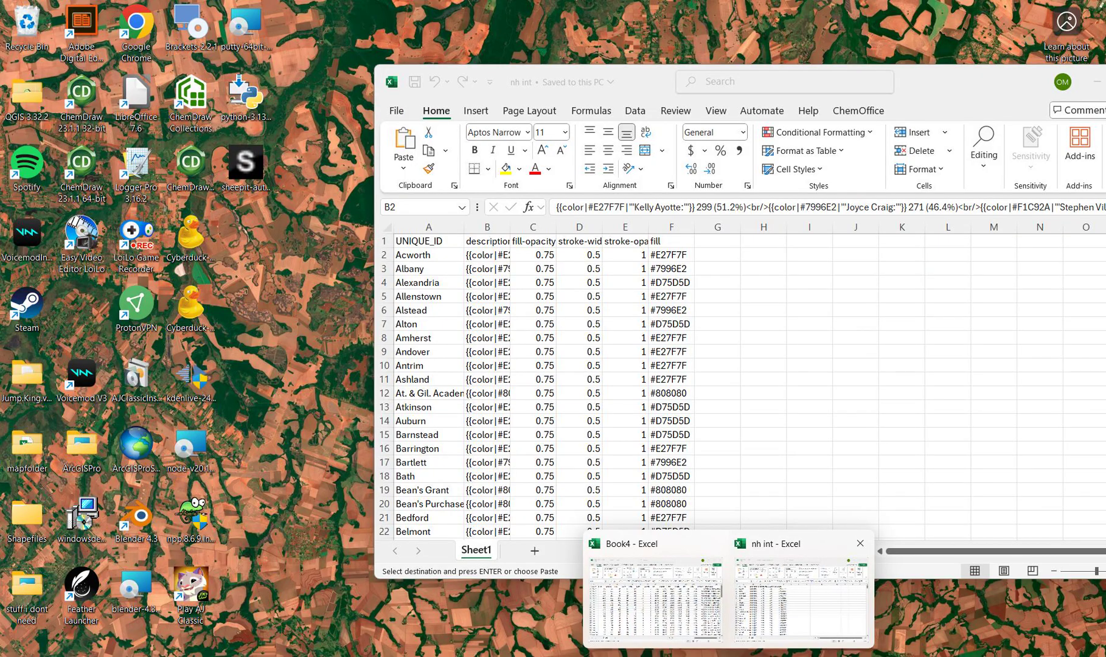
{"action": "left_click", "coordinate": [656, 599]}
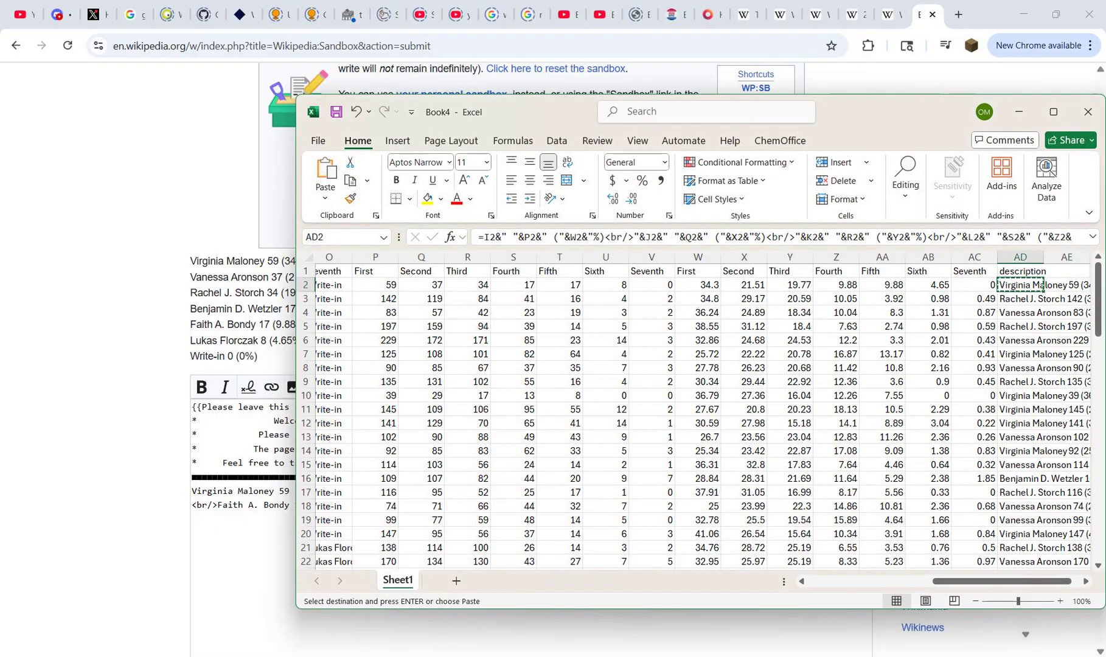
{"action": "key", "text": "Escape"}
{"action": "left_click", "coordinate": [1021, 272]}
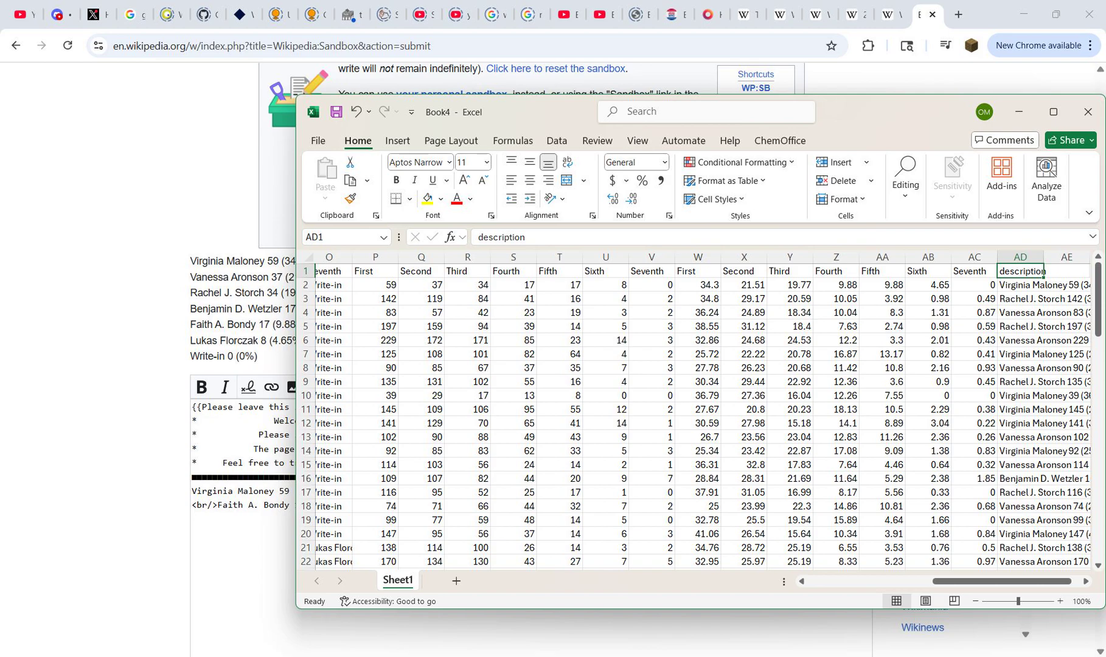
{"action": "key", "text": "ctrl+Home"}
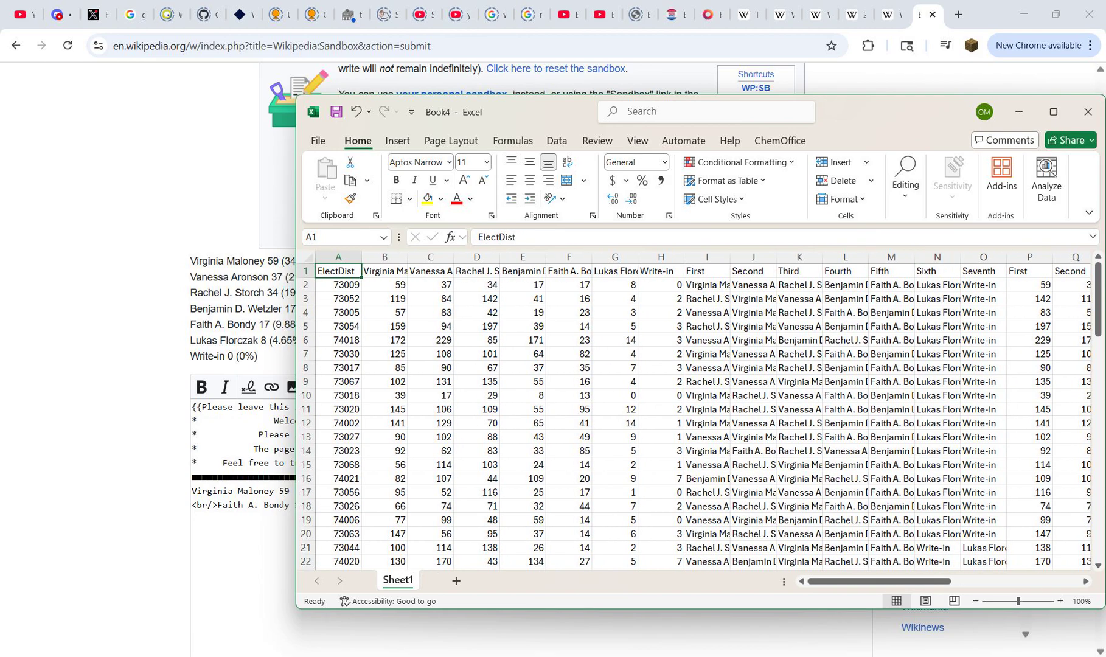
{"action": "left_click", "coordinate": [707, 285]}
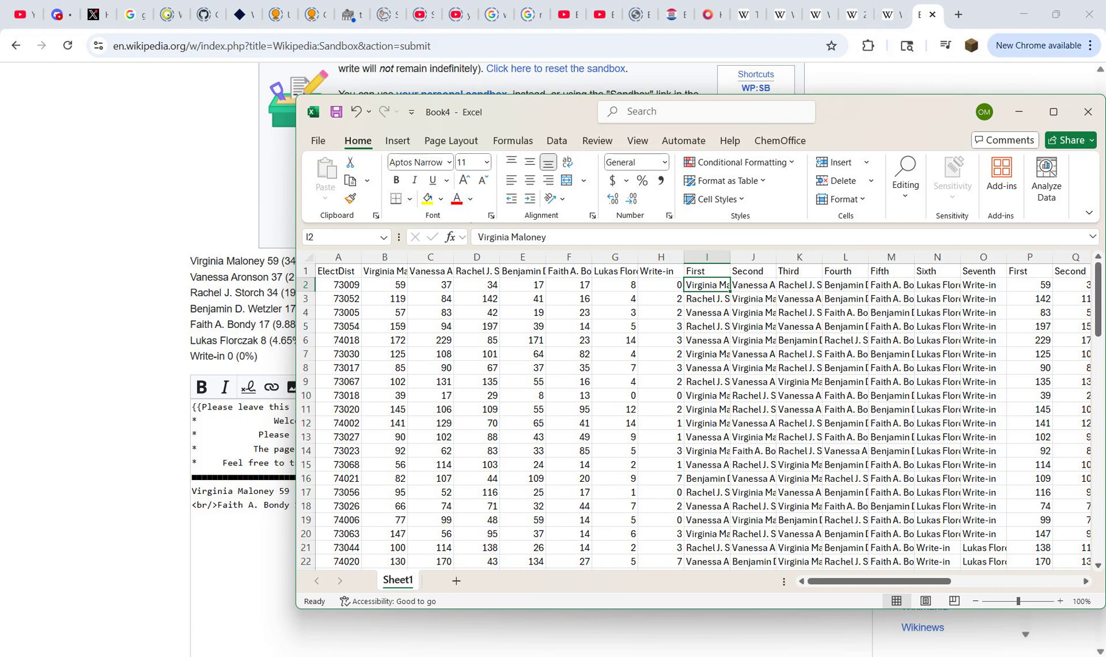
Step: Switch to the nh int workbook to view the color-formatted description in B2
{"action": "mouse_move", "coordinate": [729, 656]}
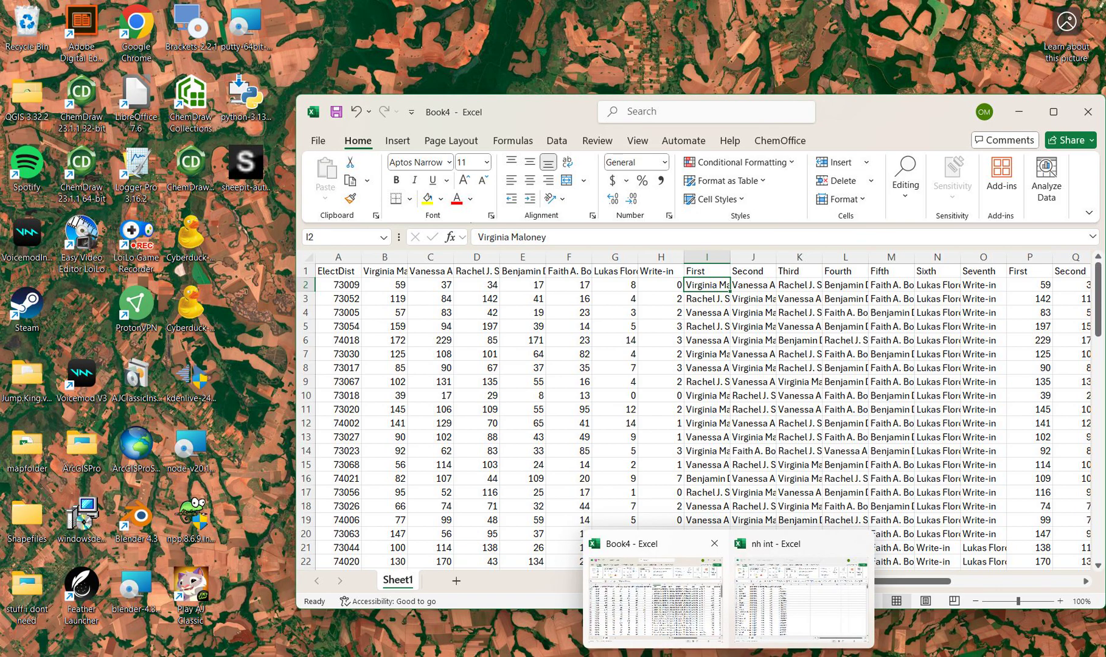
{"action": "left_click", "coordinate": [658, 599]}
{"action": "mouse_move", "coordinate": [728, 656]}
{"action": "left_click", "coordinate": [801, 599]}
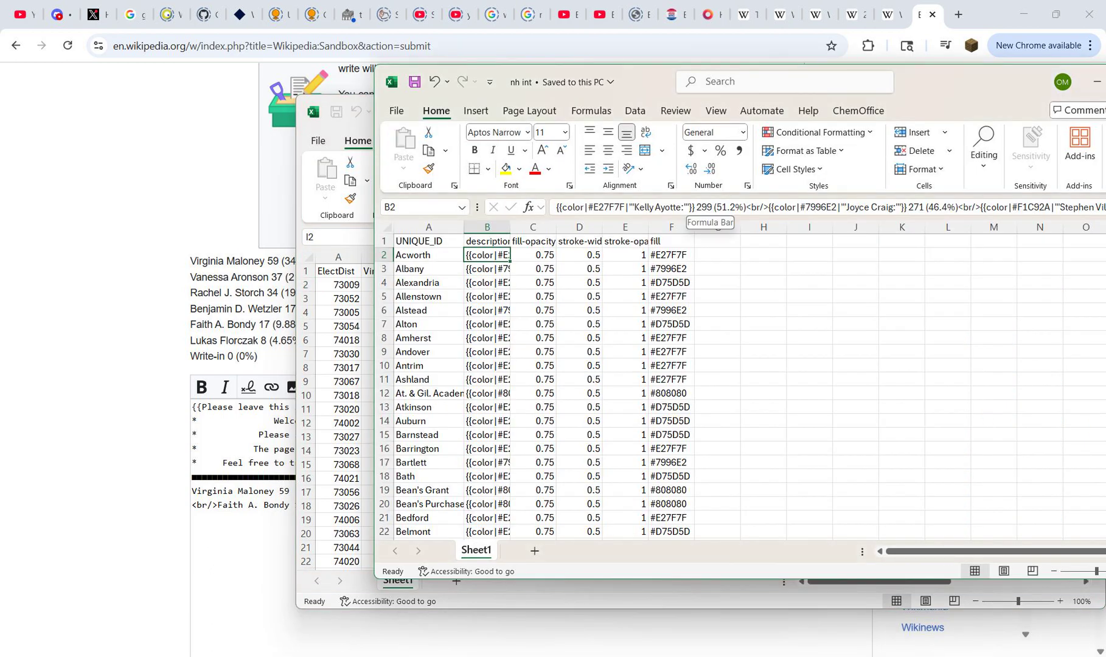
{"action": "left_click_drag", "start_coordinate": [693, 207], "coordinate": [554, 215]}
{"action": "left_click", "coordinate": [665, 207]}
{"action": "key", "text": "ctrl+c"}
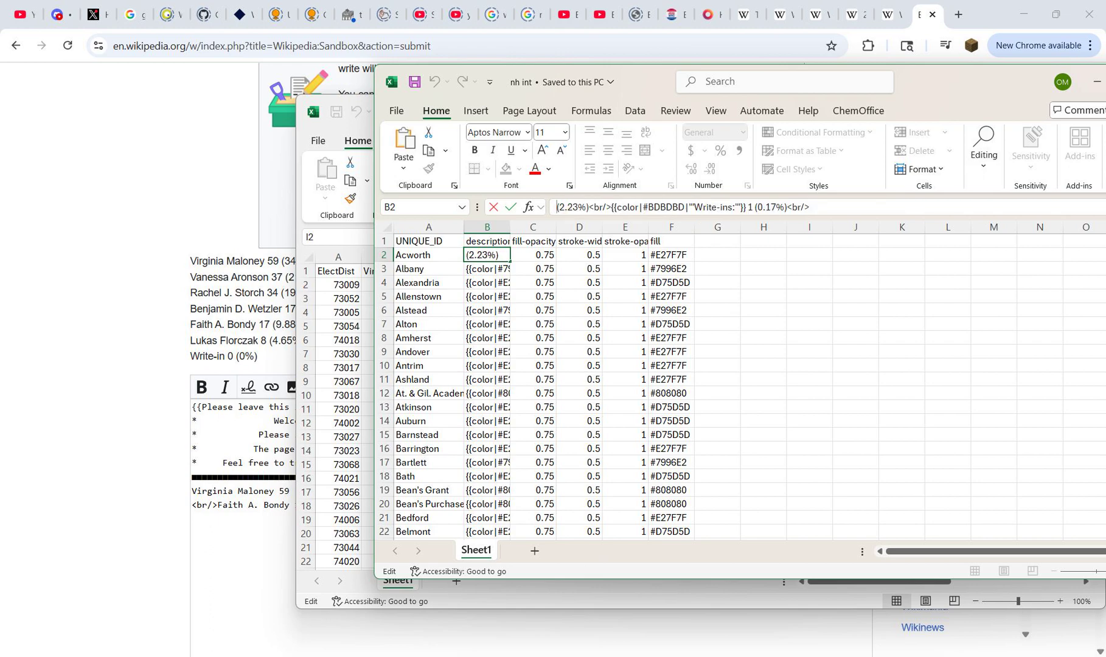
{"action": "key", "text": "Return"}
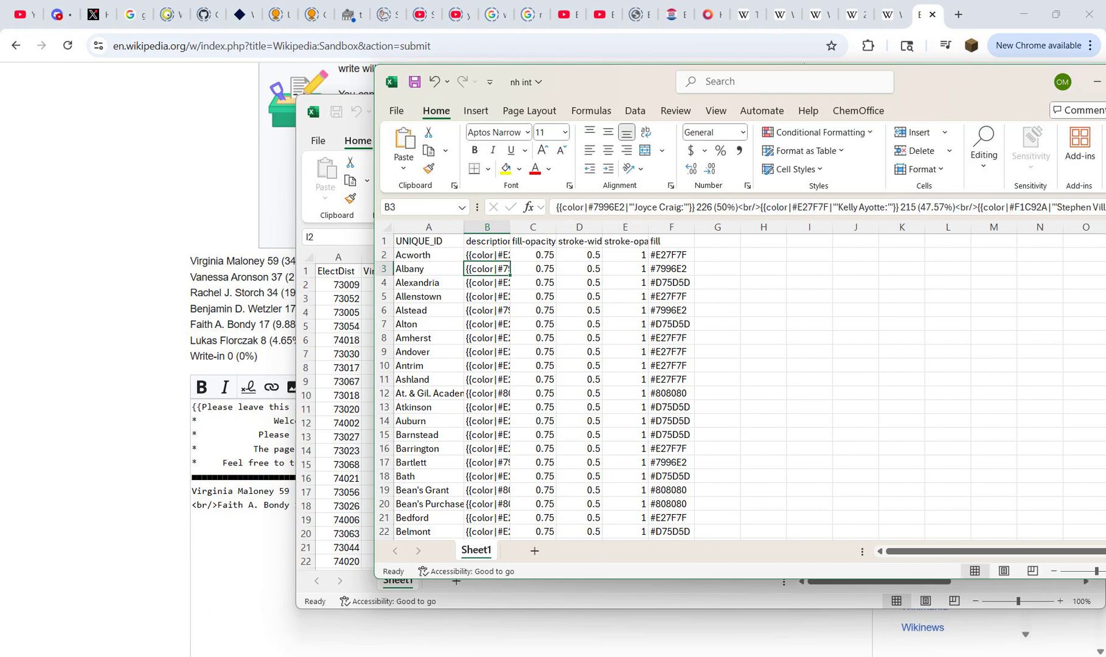
Step: Copy the opening {{color|#E27F7F|'''Kelly Ayotte:'''}} template from the B2 description, leaving the cell's contents intact
{"action": "left_click", "coordinate": [487, 256]}
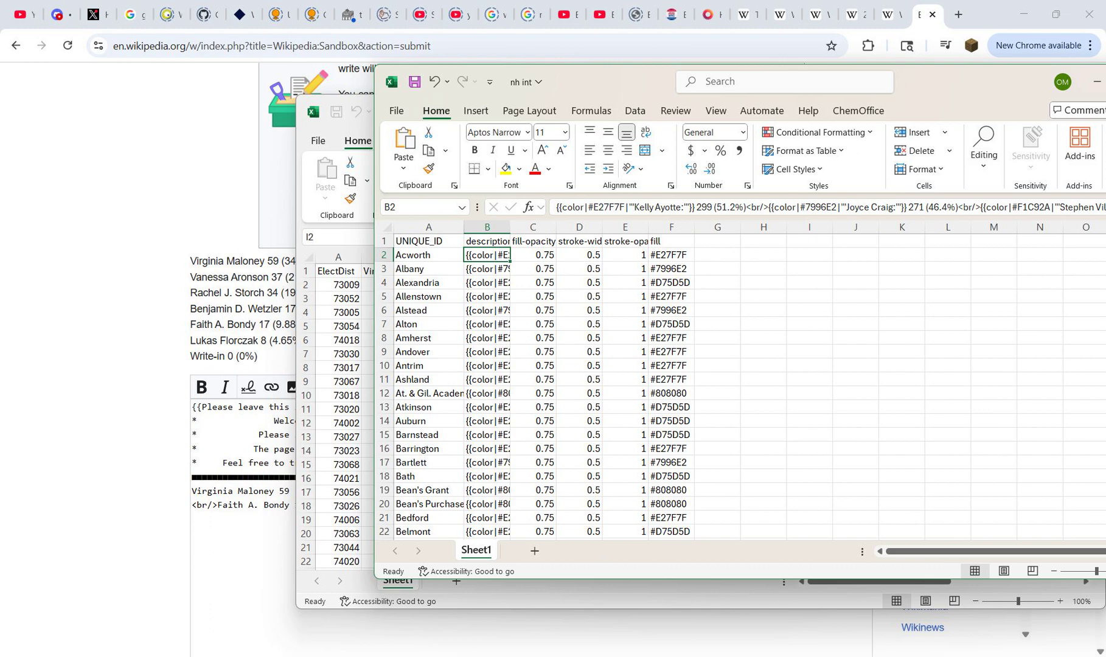
{"action": "left_click_drag", "start_coordinate": [693, 207], "coordinate": [603, 208]}
{"action": "left_click", "coordinate": [645, 208]}
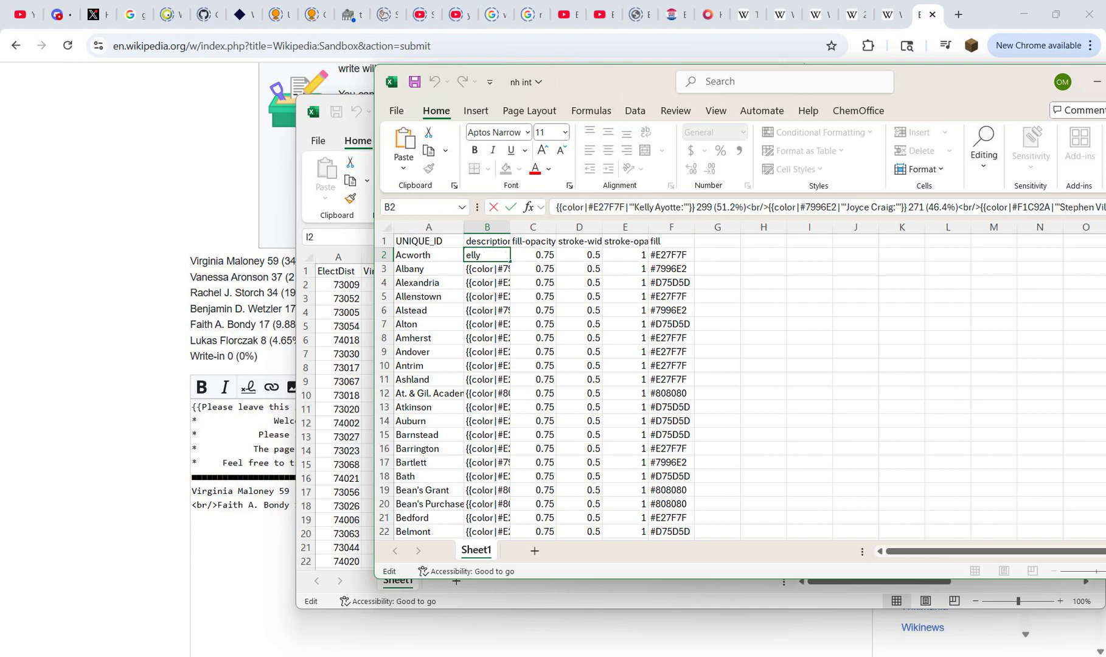
{"action": "left_click_drag", "start_coordinate": [694, 207], "coordinate": [555, 207]}
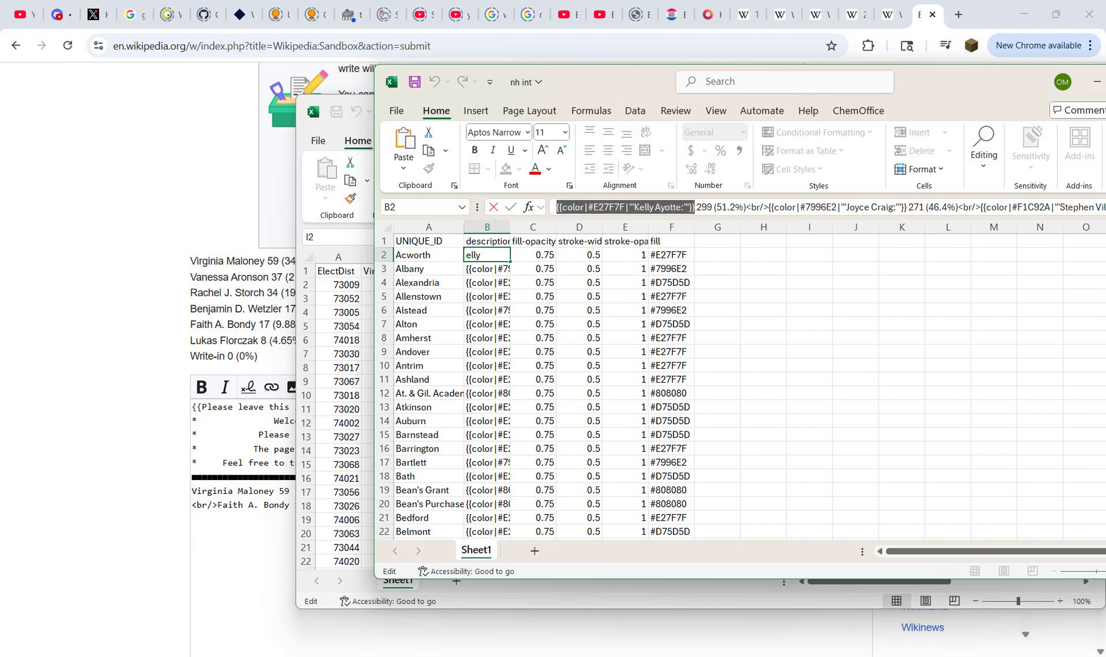
{"action": "key", "text": "Escape"}
Step: Switch to Chrome and run a Google search on the copied color template in a new tab, for use as scratch text
{"action": "key", "text": "alt+Tab"}
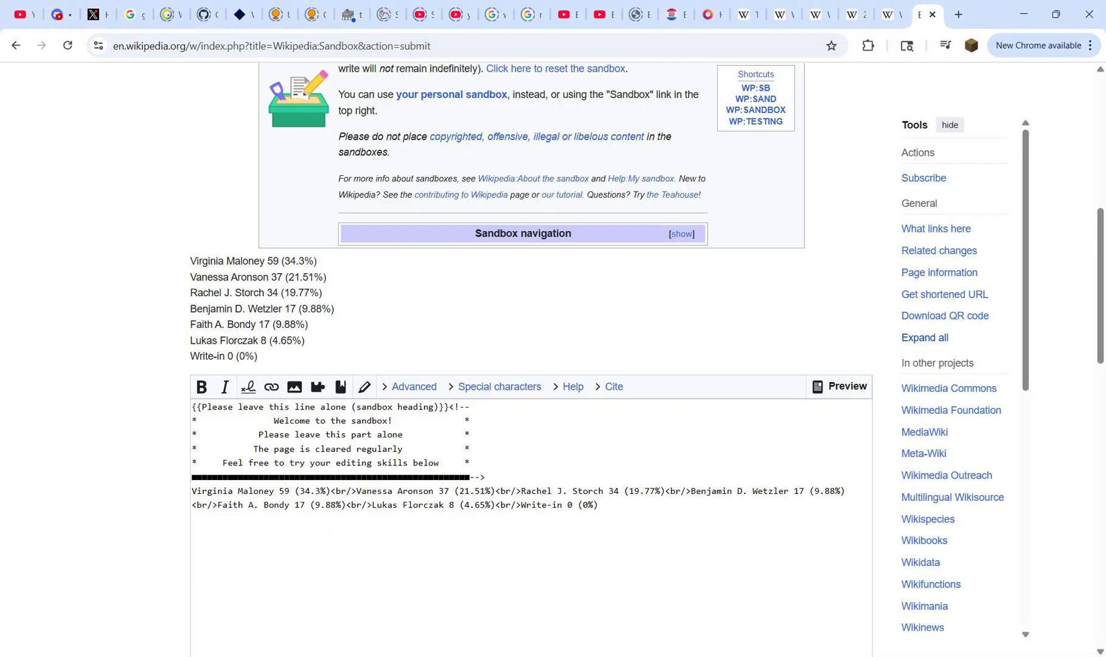
{"action": "key", "text": "ctrl+t"}
{"action": "key", "text": "ctrl+v"}
{"action": "key", "text": "Return"}
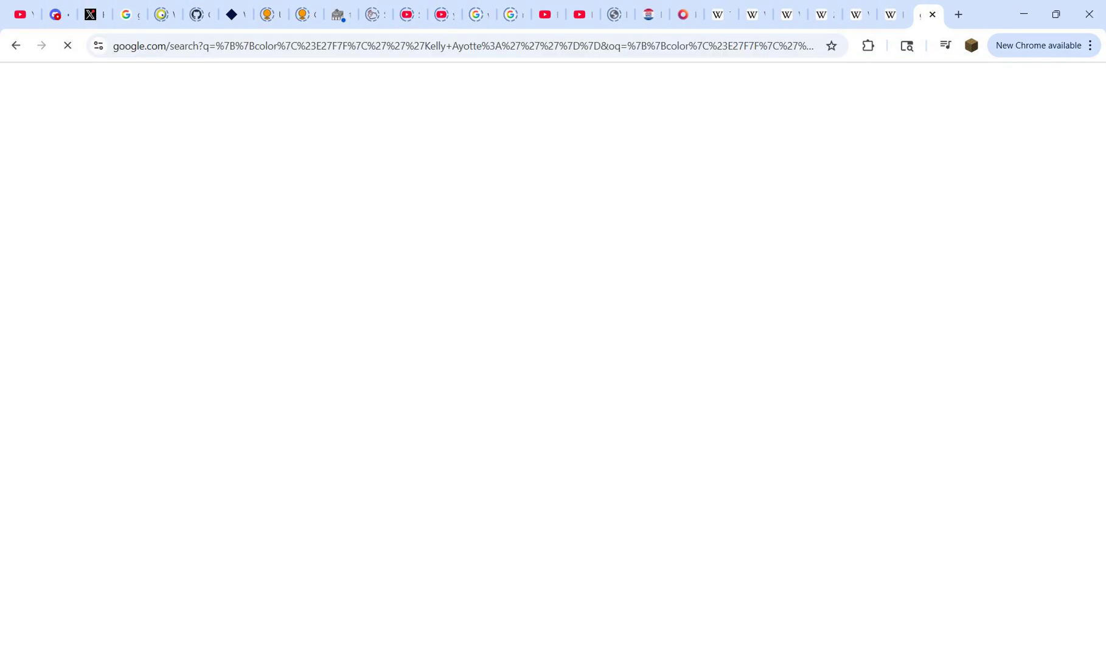
Step: Copy the name Virginia Maloney from the District 4 Democratic primary results table on the 2025 New York City Council election page
{"action": "left_click", "coordinate": [856, 15]}
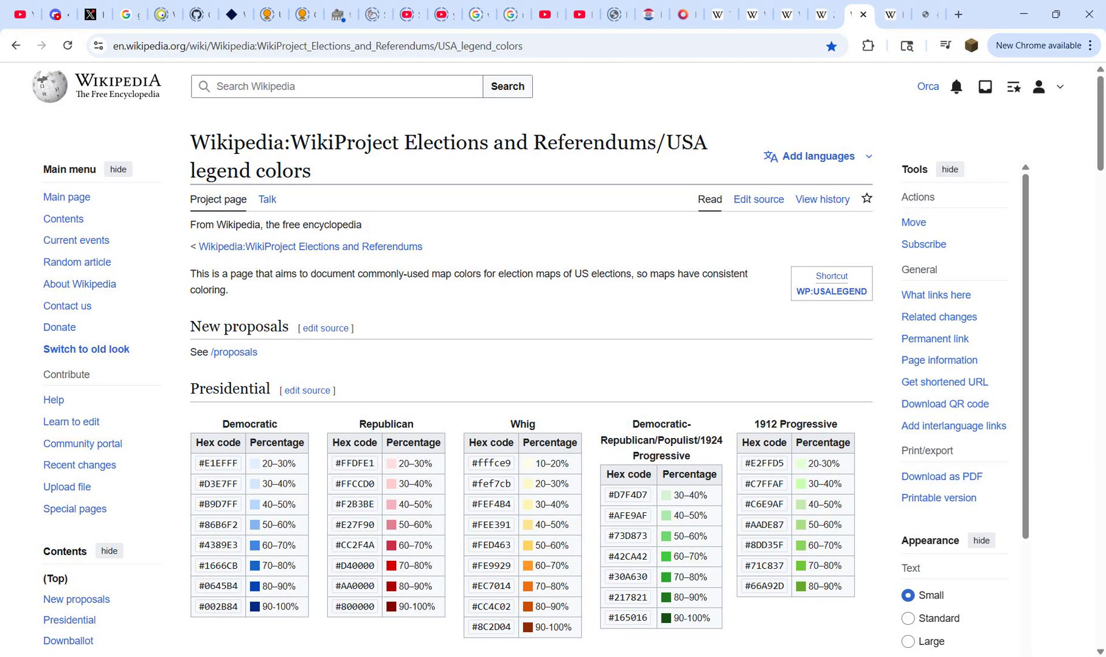
{"action": "left_click", "coordinate": [893, 14]}
{"action": "left_click", "coordinate": [823, 15]}
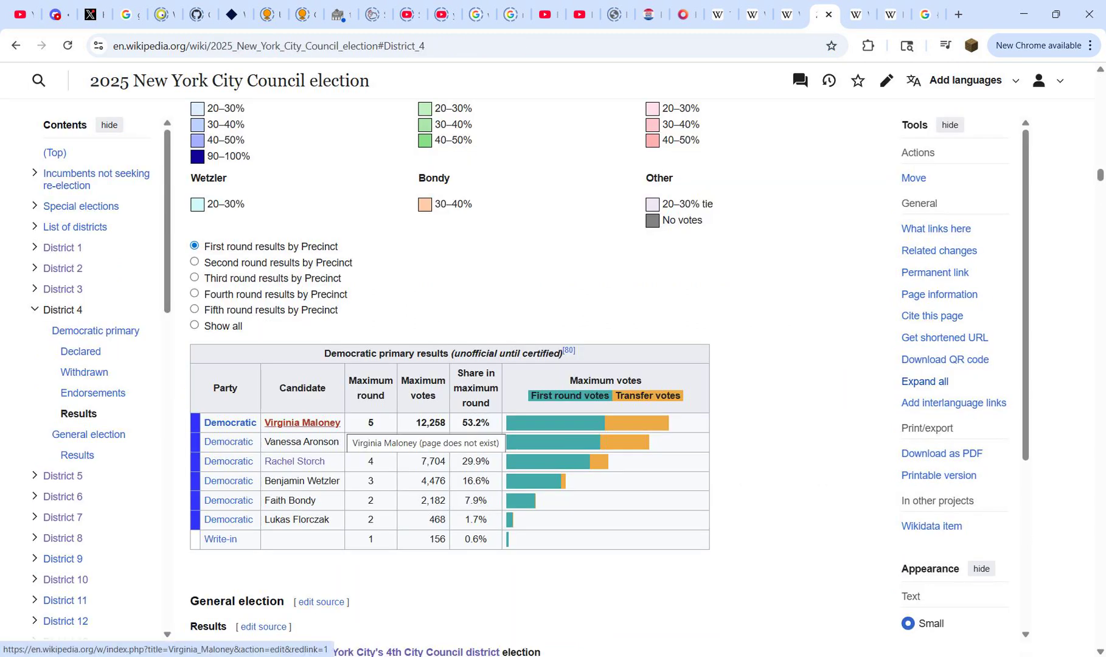
{"action": "left_click_drag", "start_coordinate": [342, 422], "coordinate": [330, 423]}
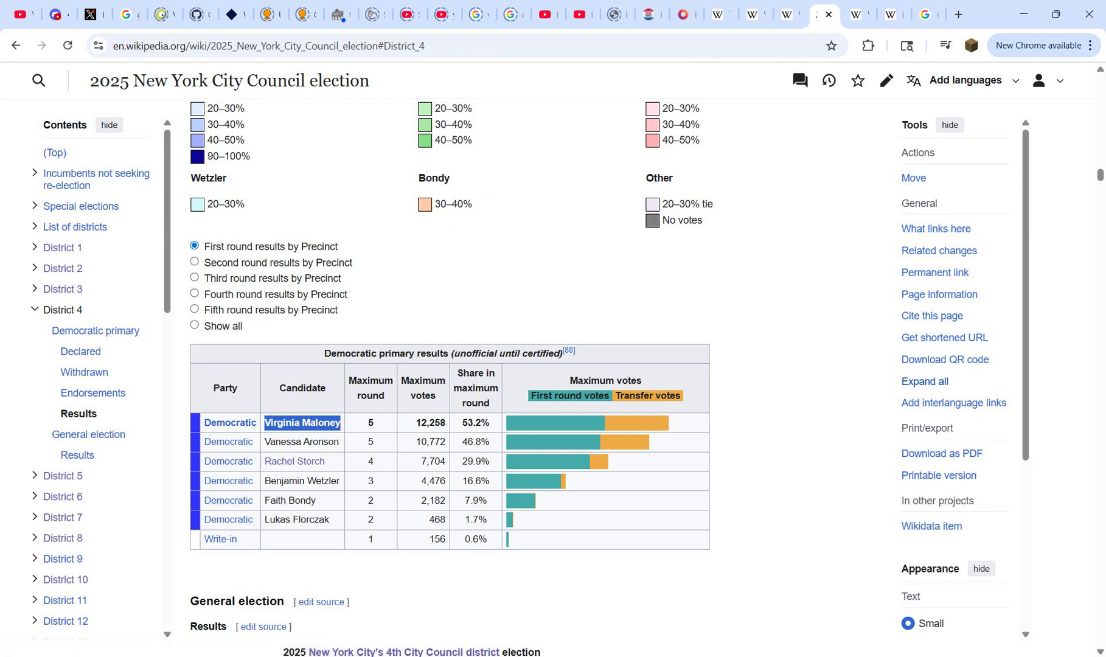
{"action": "left_click", "coordinate": [389, 289]}
{"action": "scroll", "coordinate": [332, 278], "scroll_direction": "up", "scroll_amount": 2}
{"action": "scroll", "coordinate": [332, 278], "scroll_direction": "down", "scroll_amount": 2}
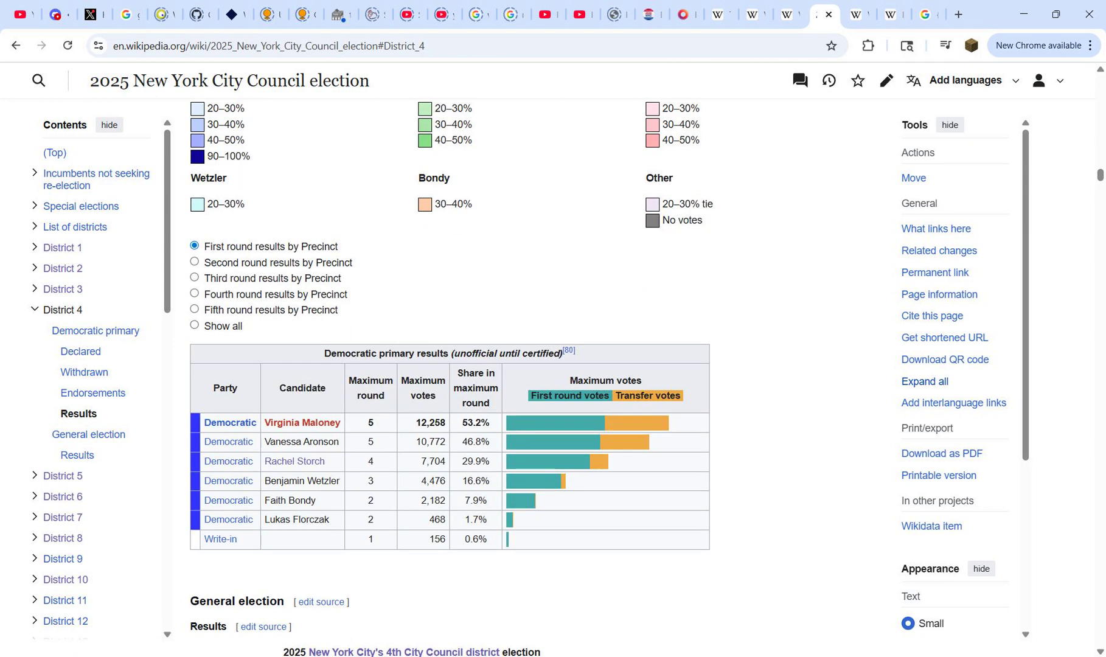
Step: Return to the Google search and replace Kelly Ayotte in the template with Virginia Maloney, without extra leading spaces
{"action": "left_click", "coordinate": [926, 14]}
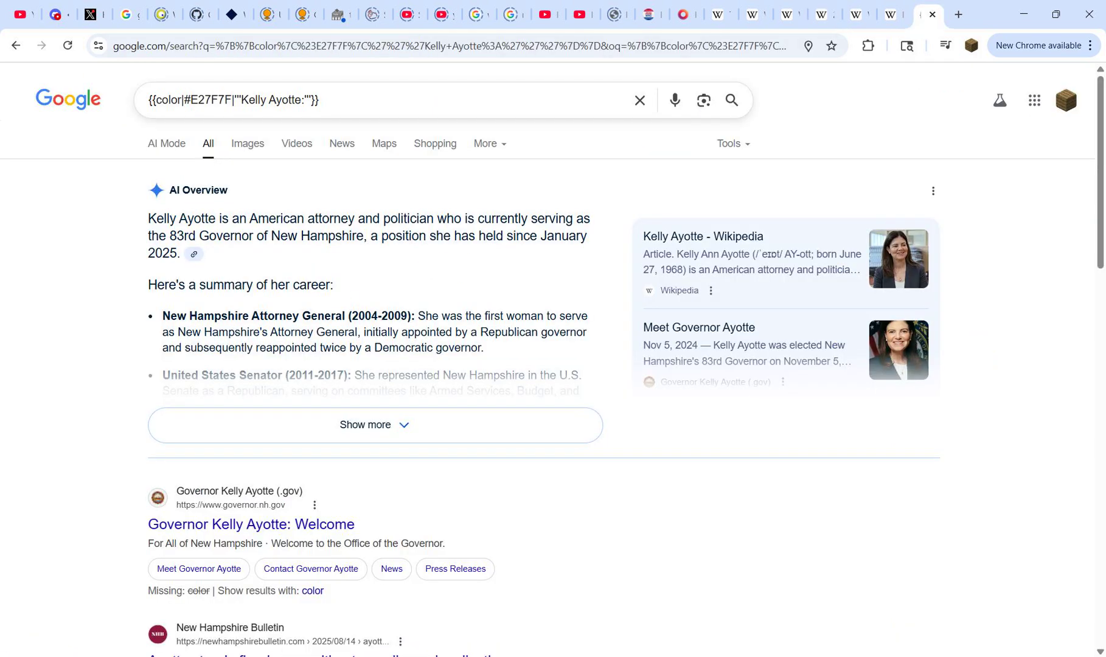
{"action": "left_click_drag", "start_coordinate": [242, 100], "coordinate": [310, 100]}
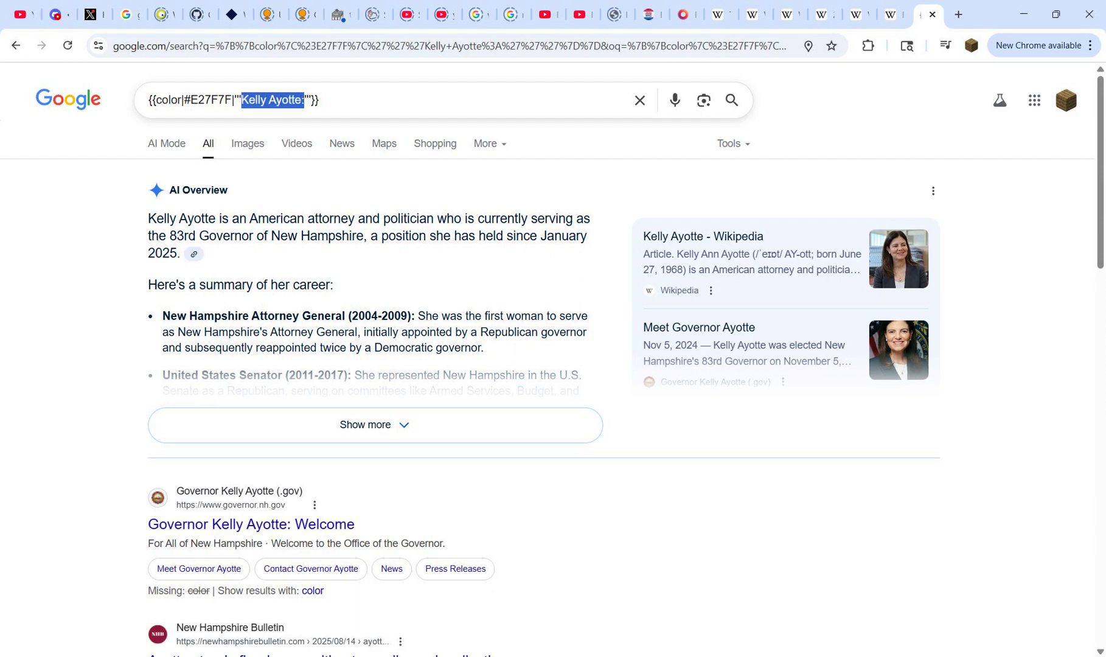
{"action": "key", "text": "ctrl+v"}
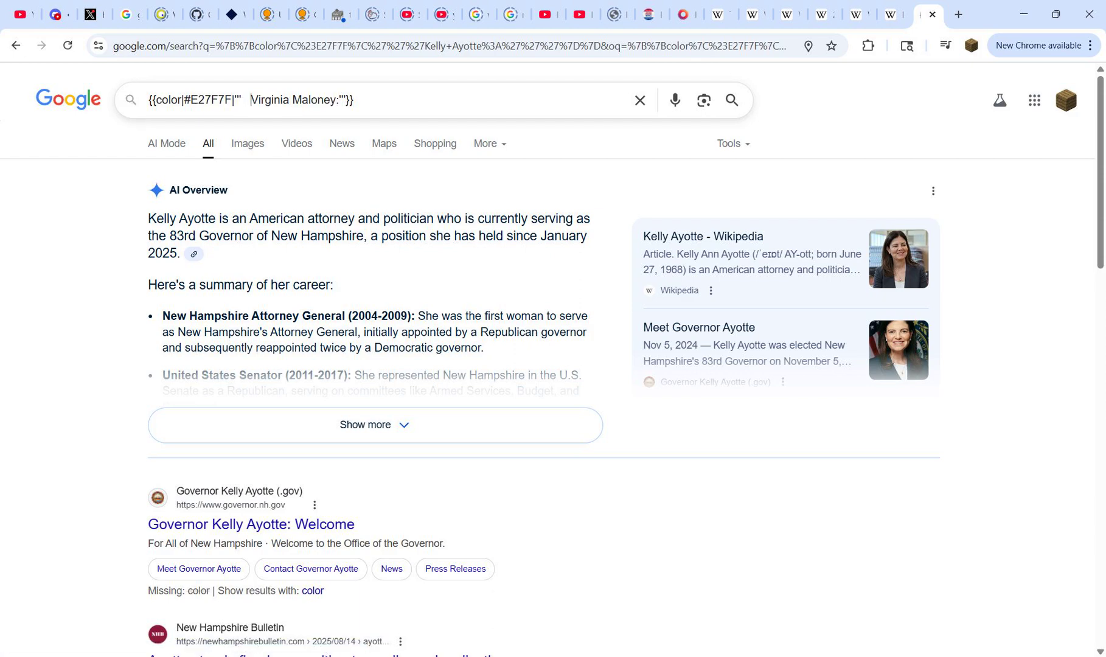
{"action": "key", "text": "BackSpace"}
{"action": "key", "text": "BackSpace"}
{"action": "key", "text": "BackSpace"}
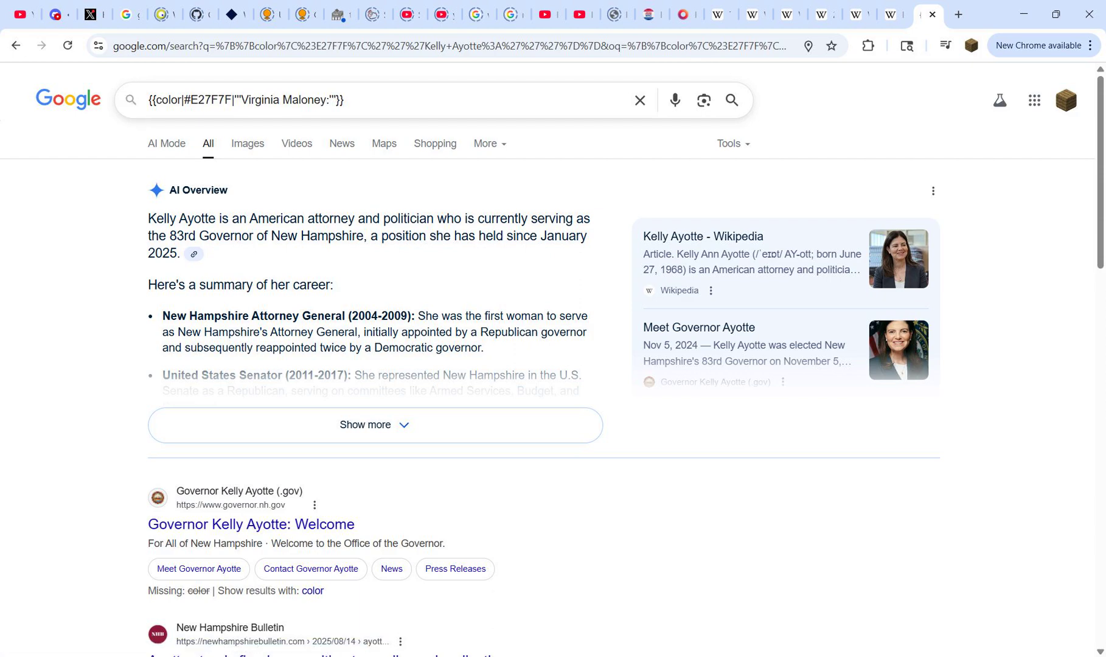
Step: Replace the template's hex code with 7996E2, copied from the Downballot Democratic 50–60% row of the USA legend colors page
{"action": "left_click_drag", "start_coordinate": [191, 100], "coordinate": [232, 100]}
{"action": "left_click", "coordinate": [859, 14]}
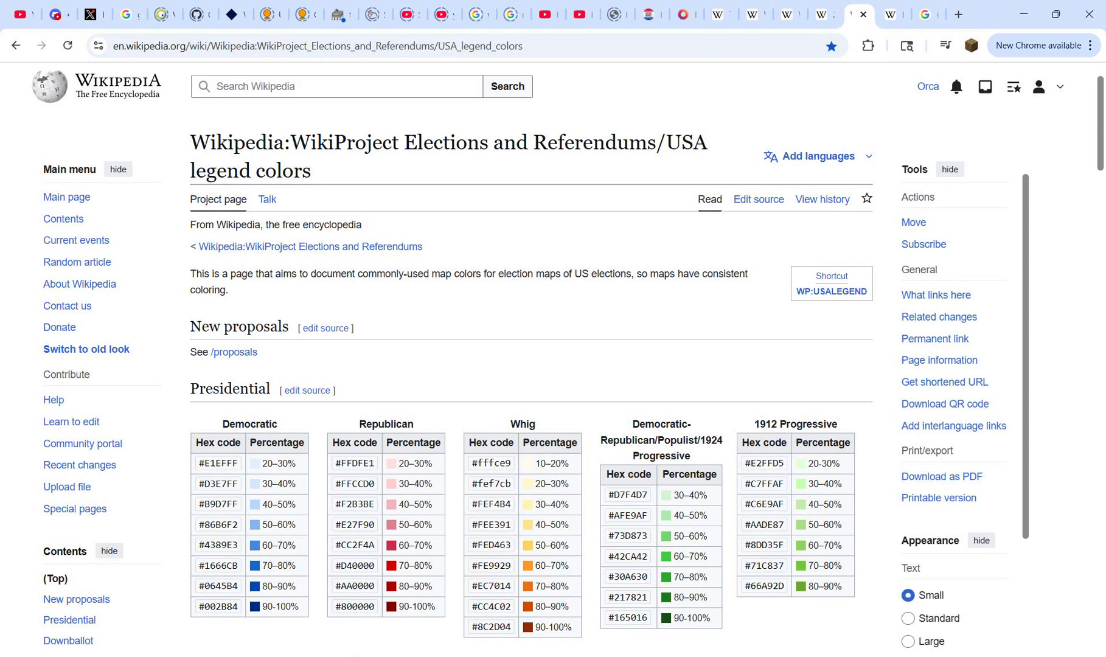
{"action": "left_click_drag", "start_coordinate": [267, 142], "coordinate": [277, 170]}
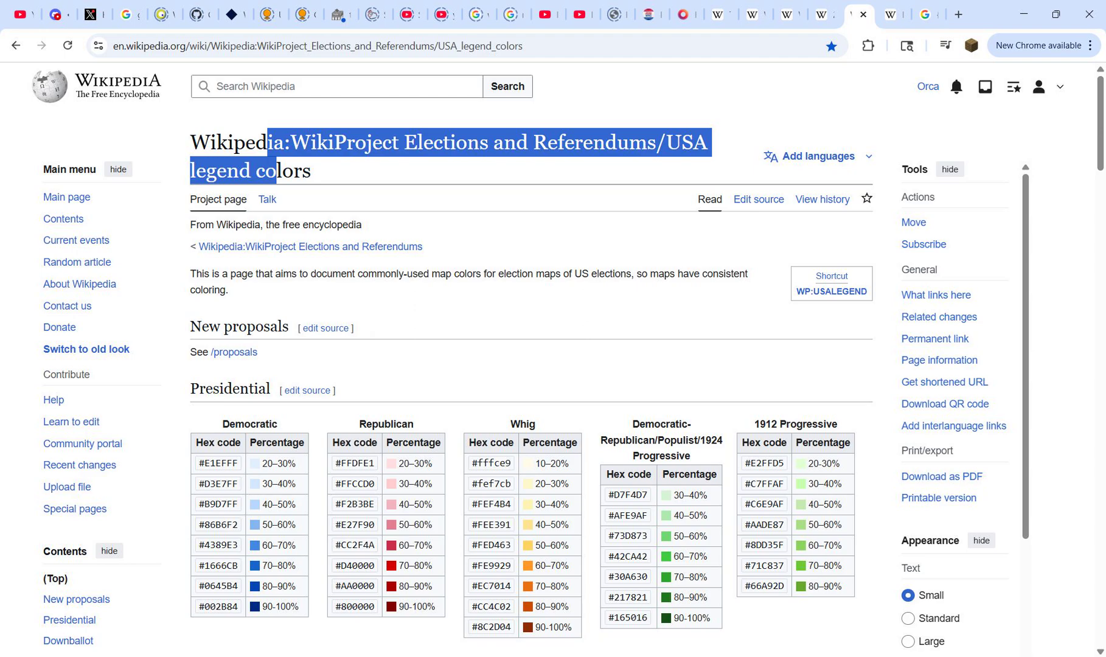
{"action": "scroll", "coordinate": [530, 365], "scroll_direction": "down", "scroll_amount": 2}
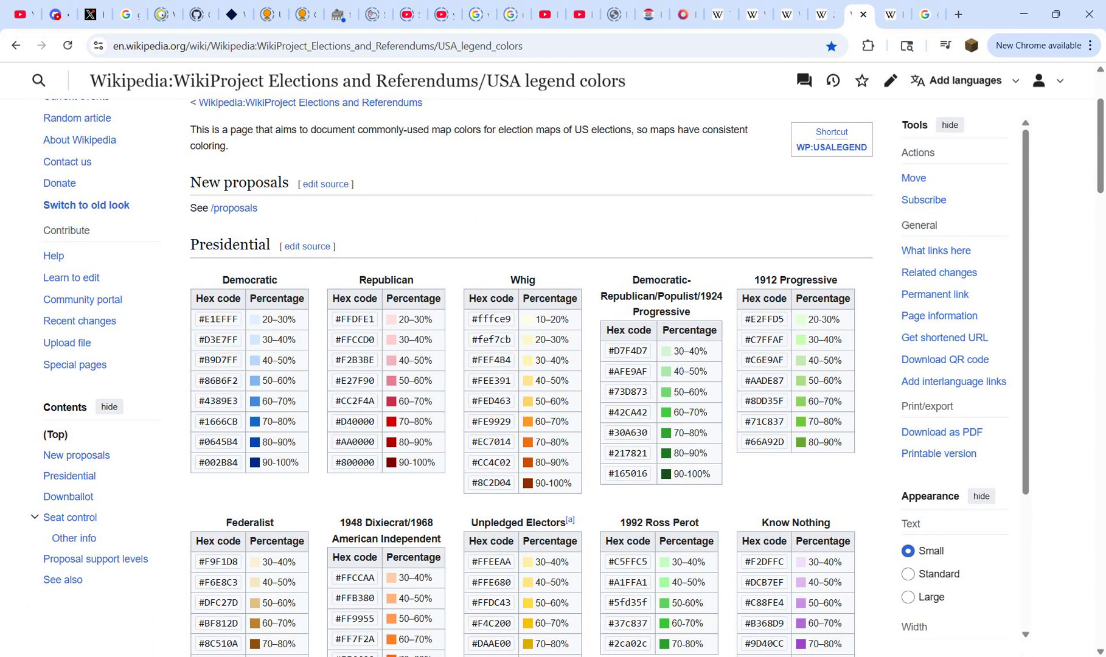
{"action": "scroll", "coordinate": [529, 377], "scroll_direction": "down", "scroll_amount": 8}
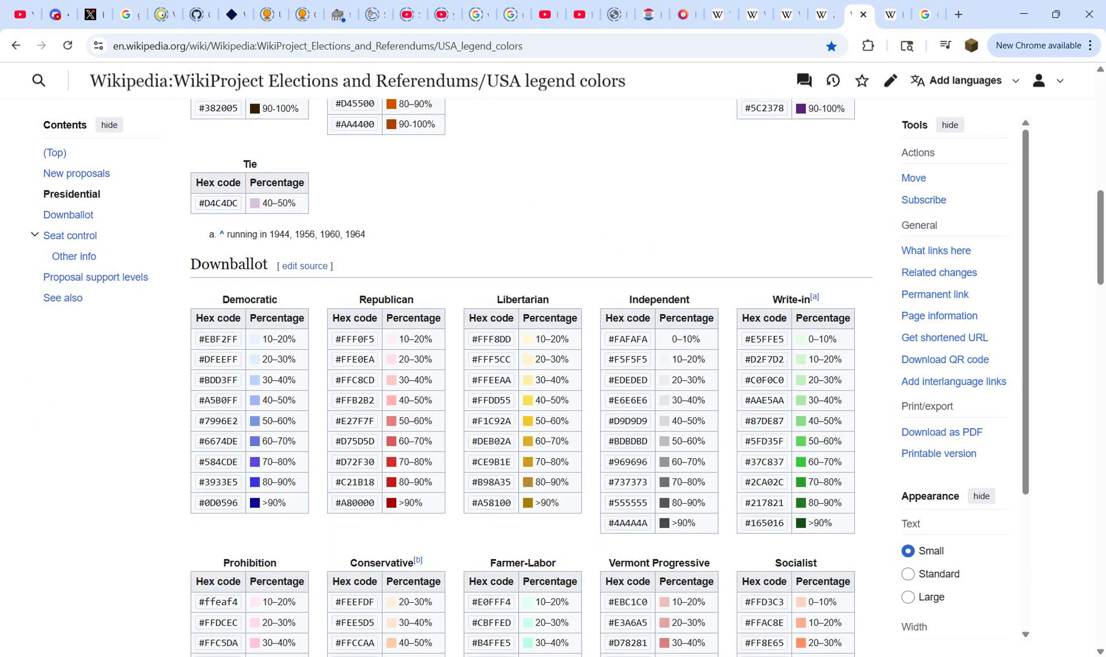
{"action": "double_click", "coordinate": [221, 421]}
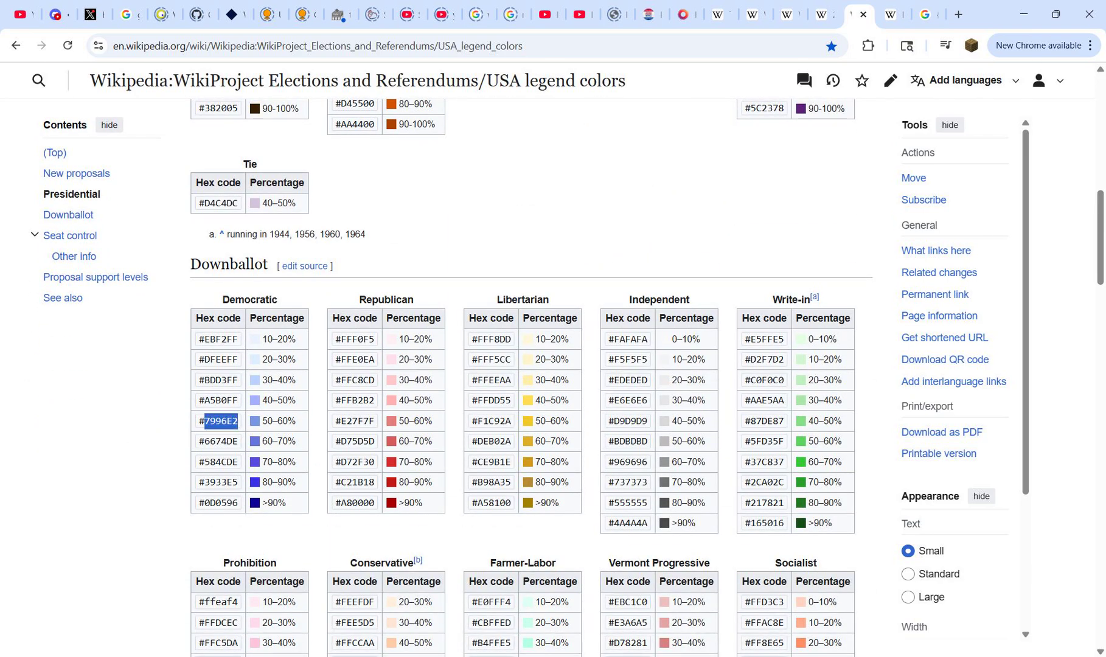
{"action": "key", "text": "ctrl+c"}
{"action": "left_click", "coordinate": [928, 14]}
{"action": "key", "text": "ctrl+v"}
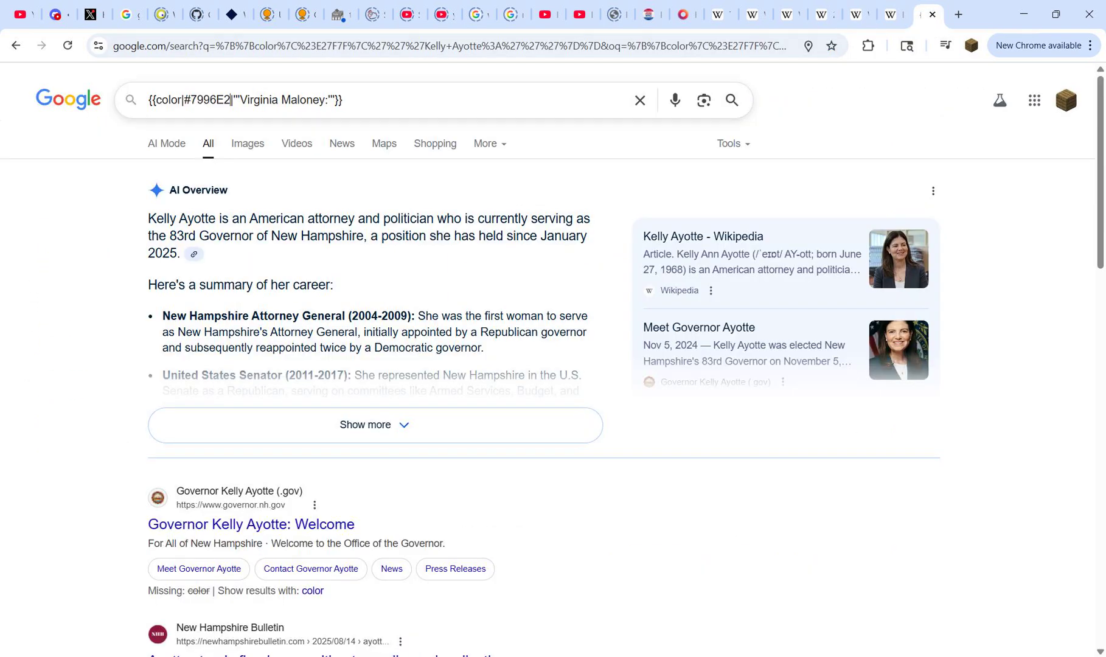
{"action": "key", "text": "ctrl+a"}
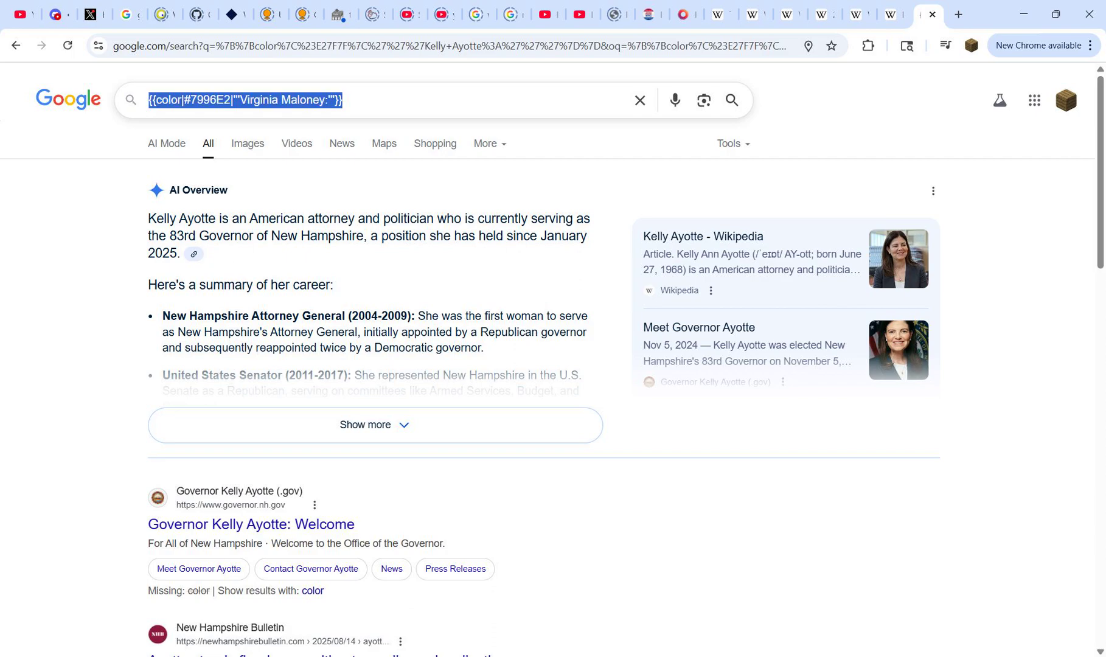
{"action": "mouse_move", "coordinate": [728, 656]}
{"action": "left_click", "coordinate": [655, 596]}
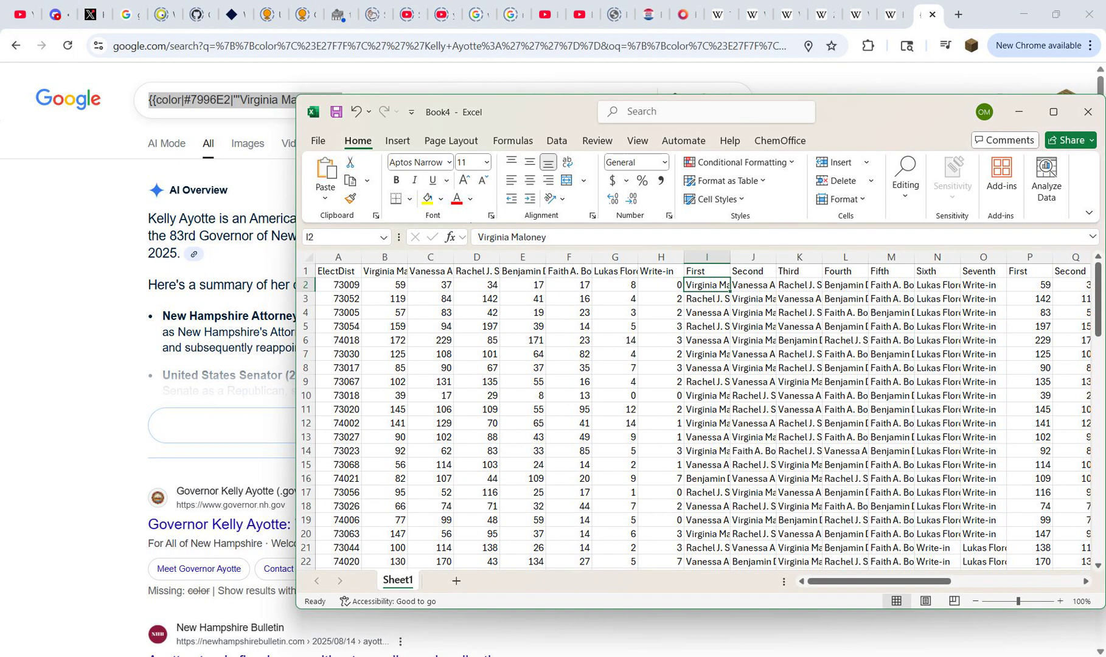
{"action": "left_click_drag", "start_coordinate": [384, 256], "coordinate": [477, 256]}
{"action": "left_click", "coordinate": [430, 272]}
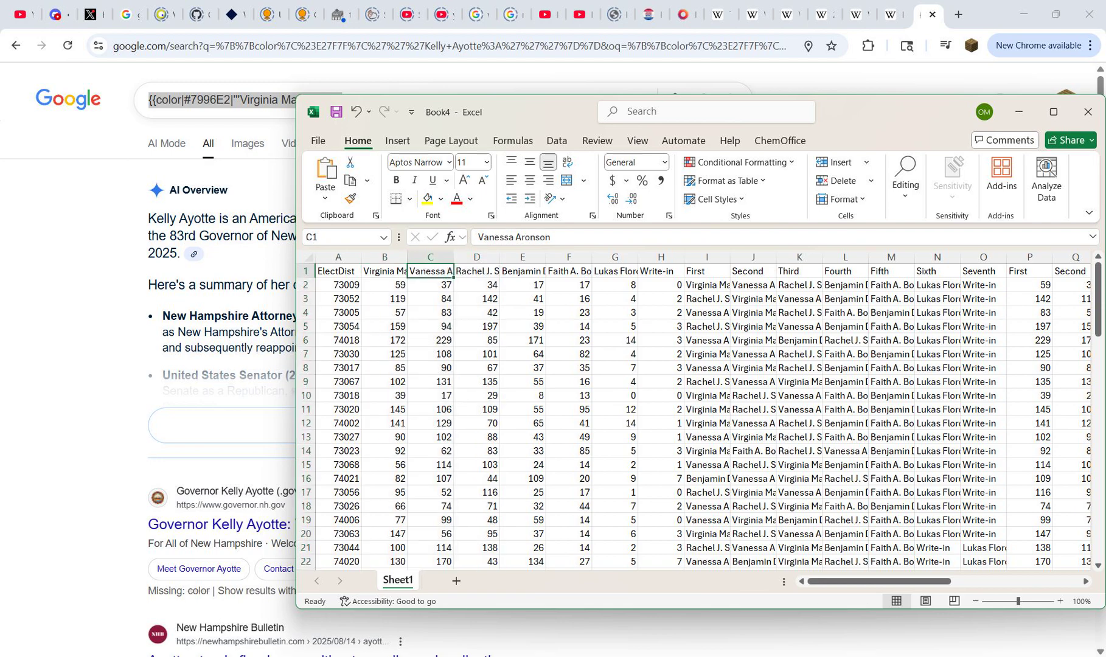
{"action": "left_click", "coordinate": [384, 272]}
{"action": "left_click_drag", "start_coordinate": [707, 256], "coordinate": [983, 256]}
{"action": "key", "text": "ctrl+h"}
{"action": "left_click", "coordinate": [791, 339]}
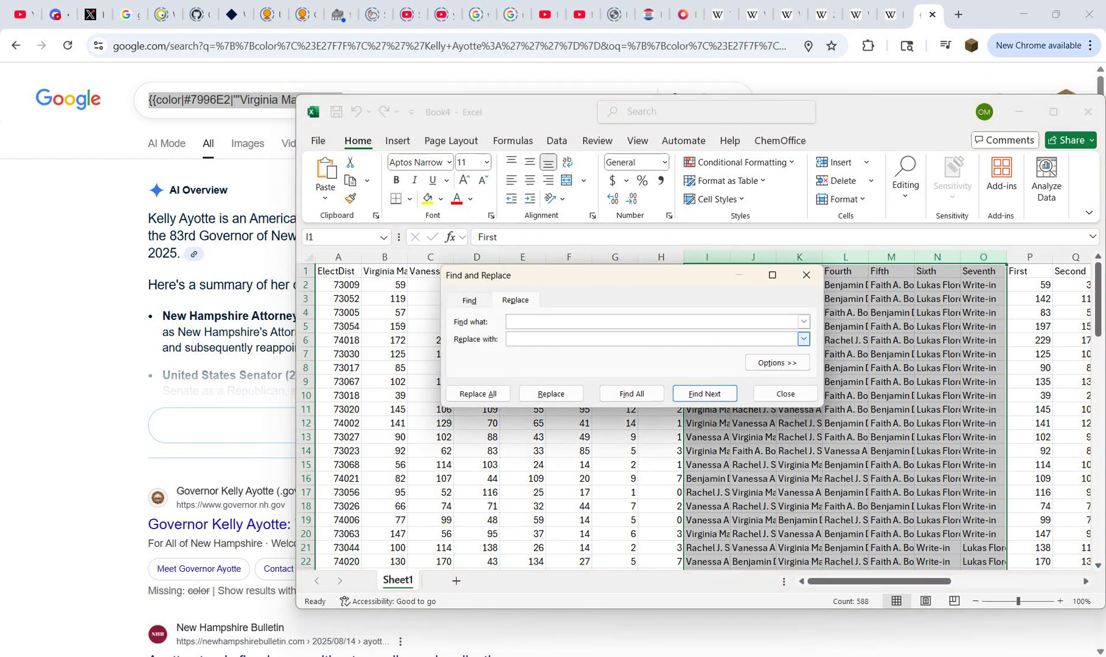
{"action": "key", "text": "ctrl+v"}
{"action": "left_click", "coordinate": [384, 298]}
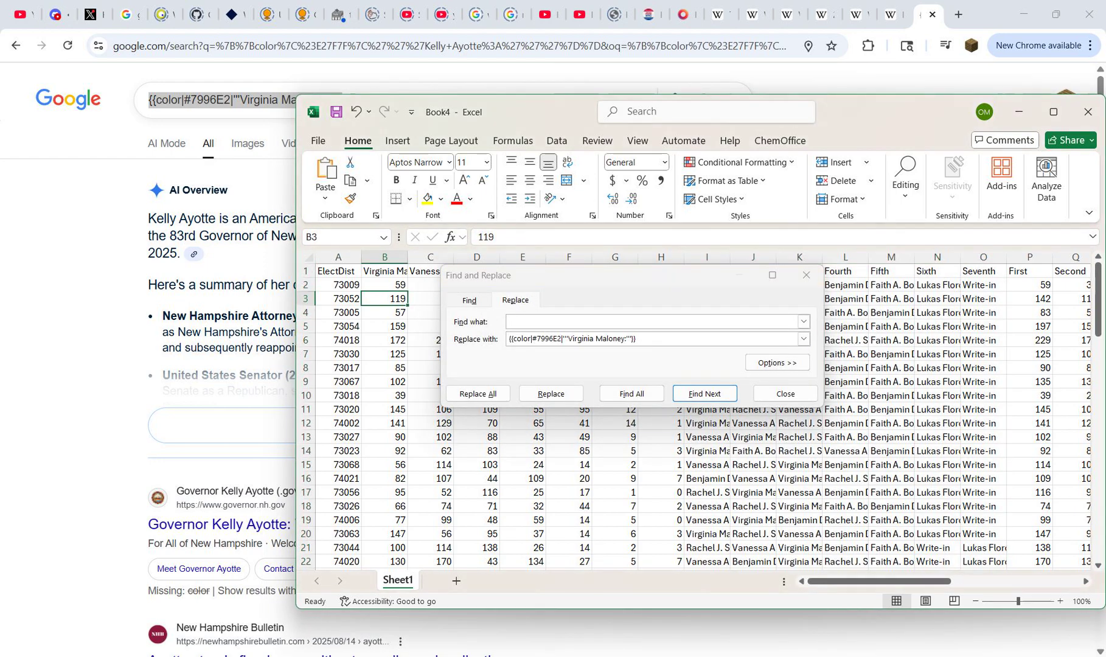
{"action": "left_click", "coordinate": [384, 272]}
{"action": "key", "text": "ctrl+c"}
{"action": "left_click", "coordinate": [937, 299]}
{"action": "left_click_drag", "start_coordinate": [983, 256], "coordinate": [709, 256]}
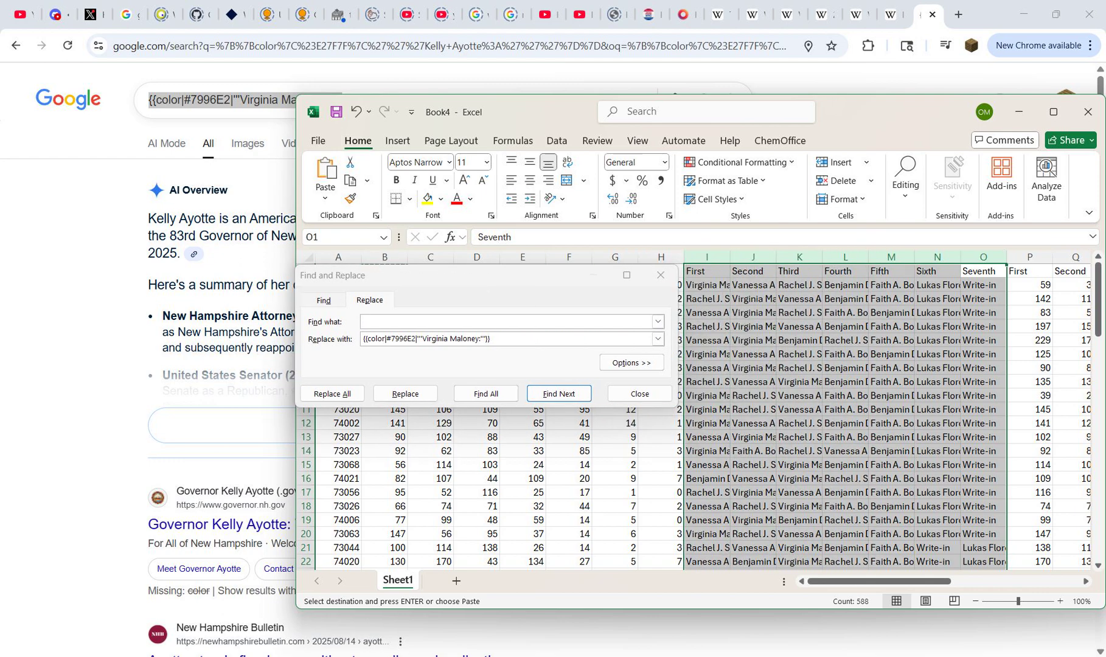
{"action": "left_click", "coordinate": [487, 322]}
{"action": "key", "text": "ctrl+v"}
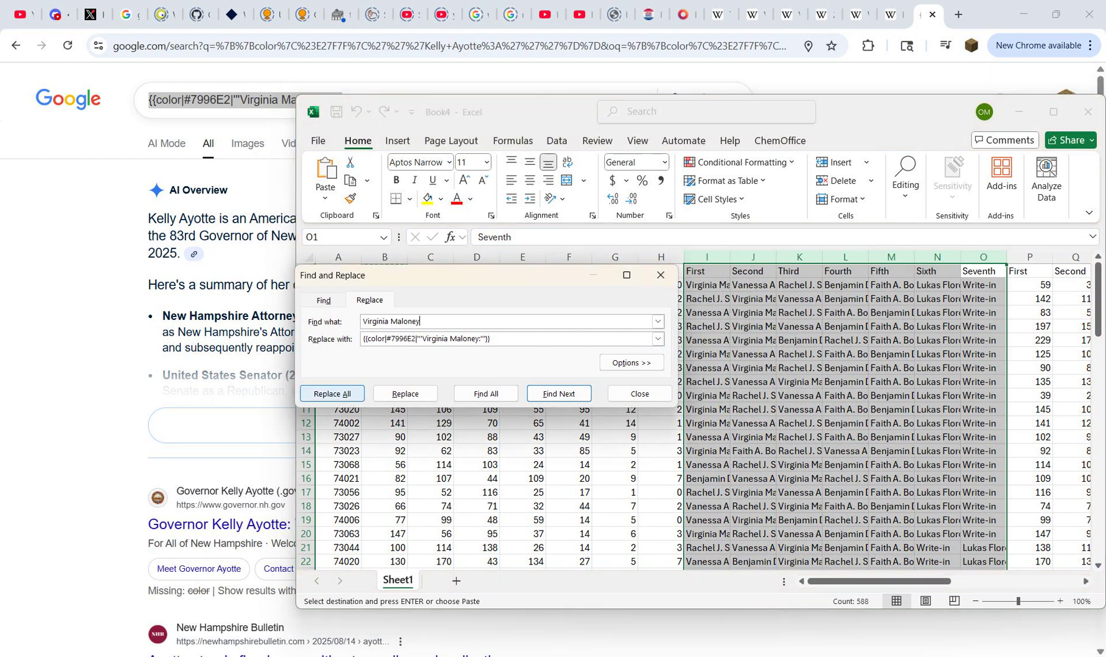
Step: Replace all Virginia Maloney entries in columns I to O with the color template, and check column I through its last row
{"action": "left_click", "coordinate": [332, 393]}
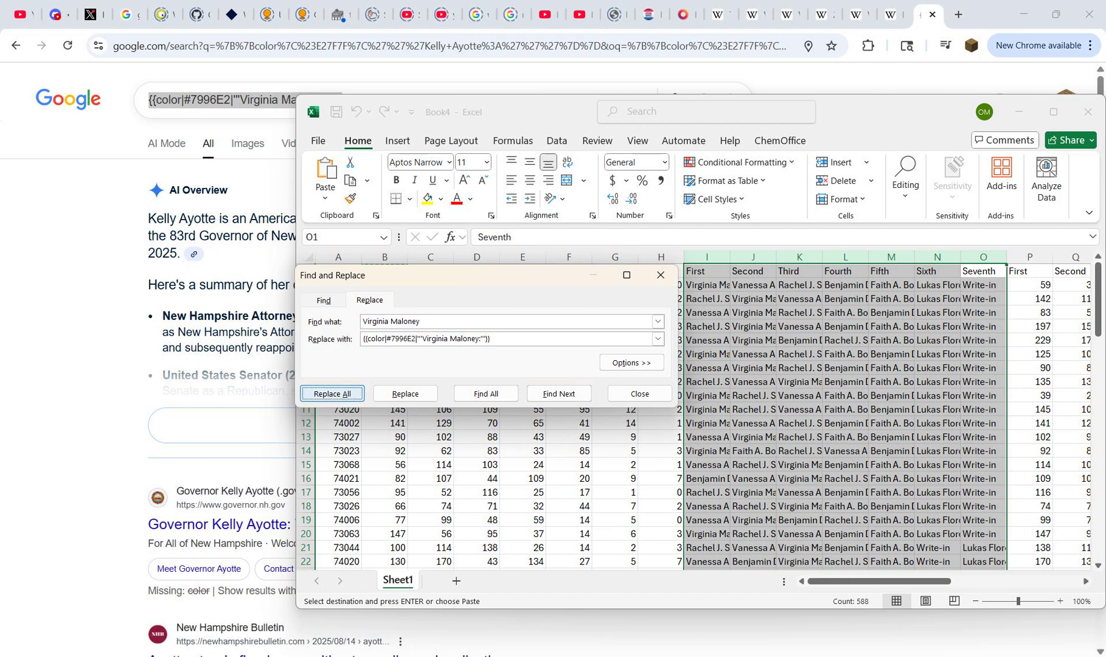
{"action": "left_click", "coordinate": [557, 375]}
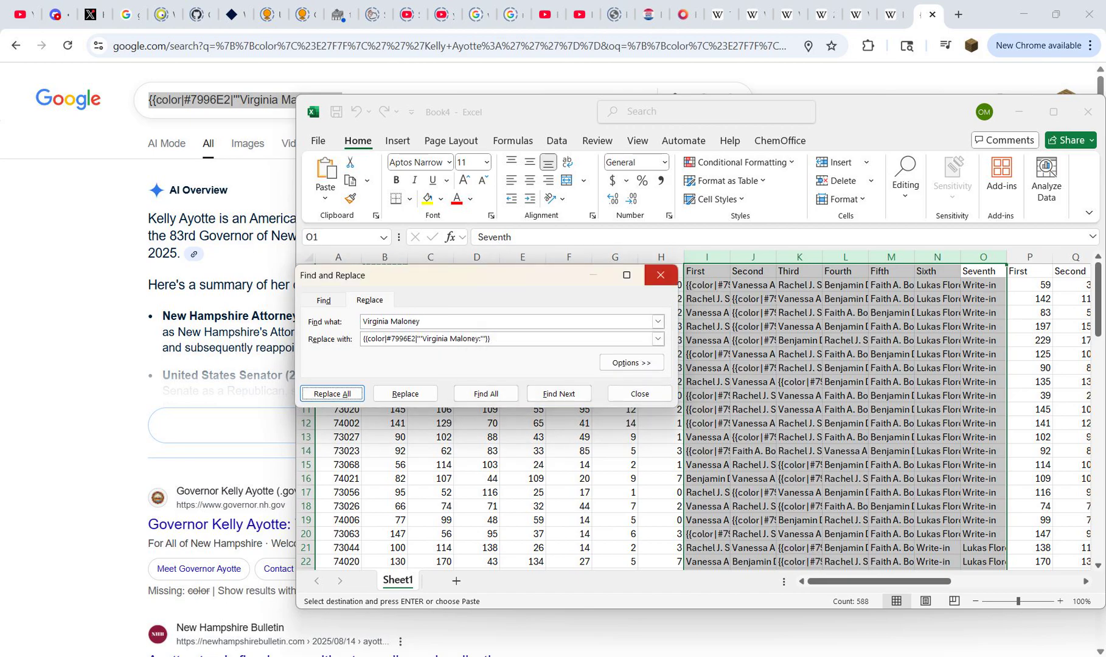
{"action": "left_click", "coordinate": [661, 275]}
{"action": "left_click", "coordinate": [707, 313]}
{"action": "key", "text": "ctrl+Down"}
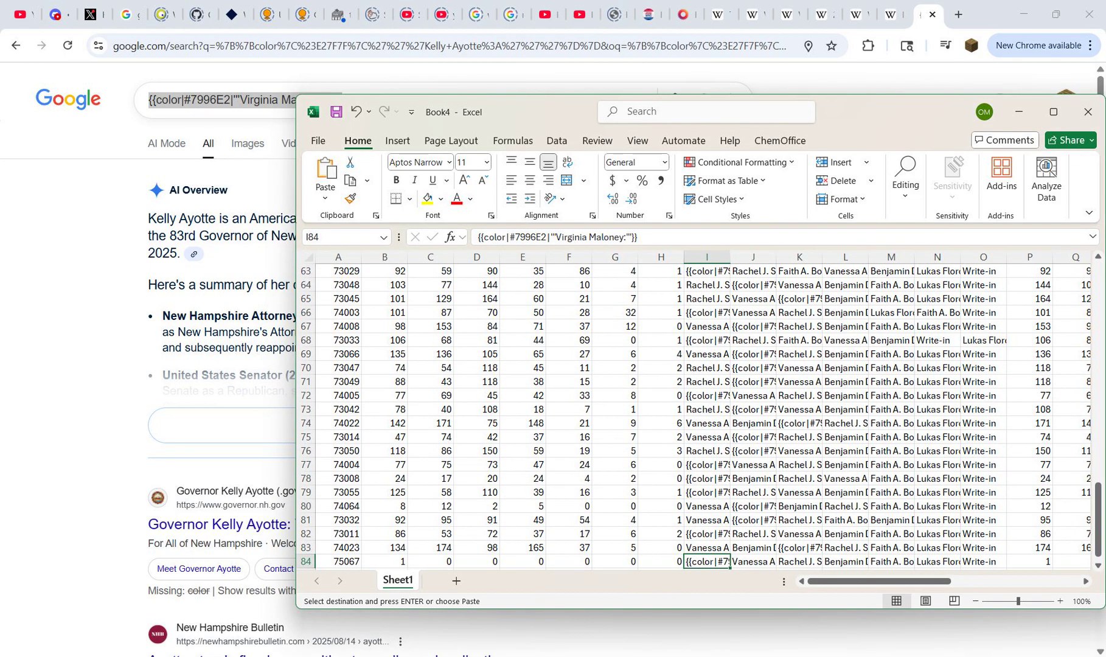
{"action": "key", "text": "ctrl+Up"}
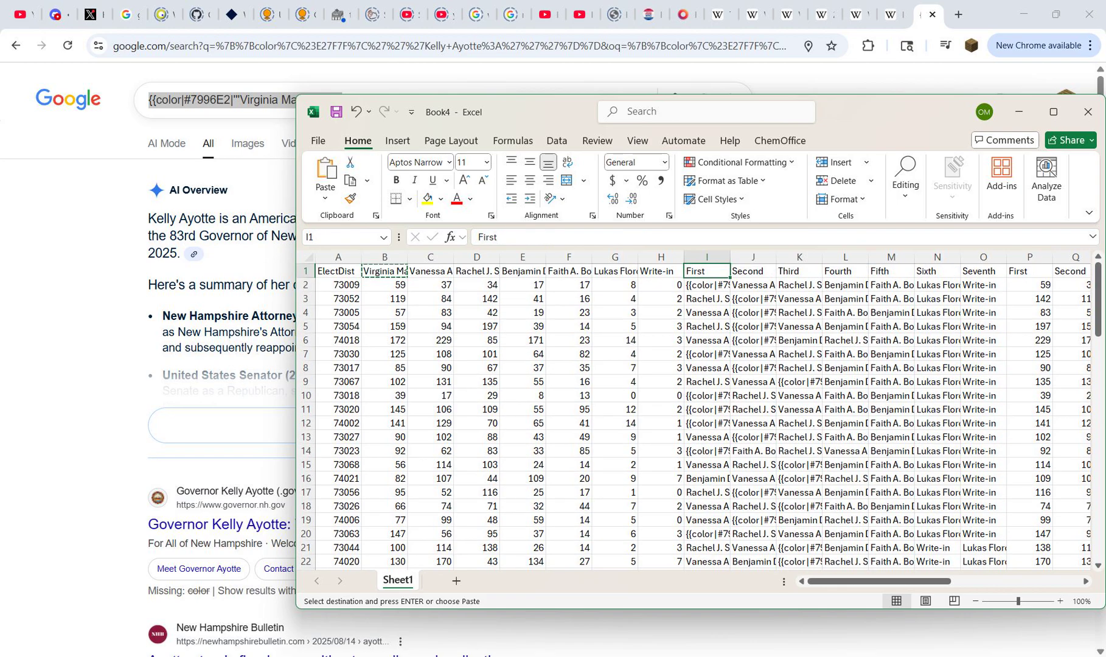
Step: Copy Vanessa Aronson from header cell C1 and substitute it for Virginia Maloney in the Google search template
{"action": "left_click", "coordinate": [432, 271]}
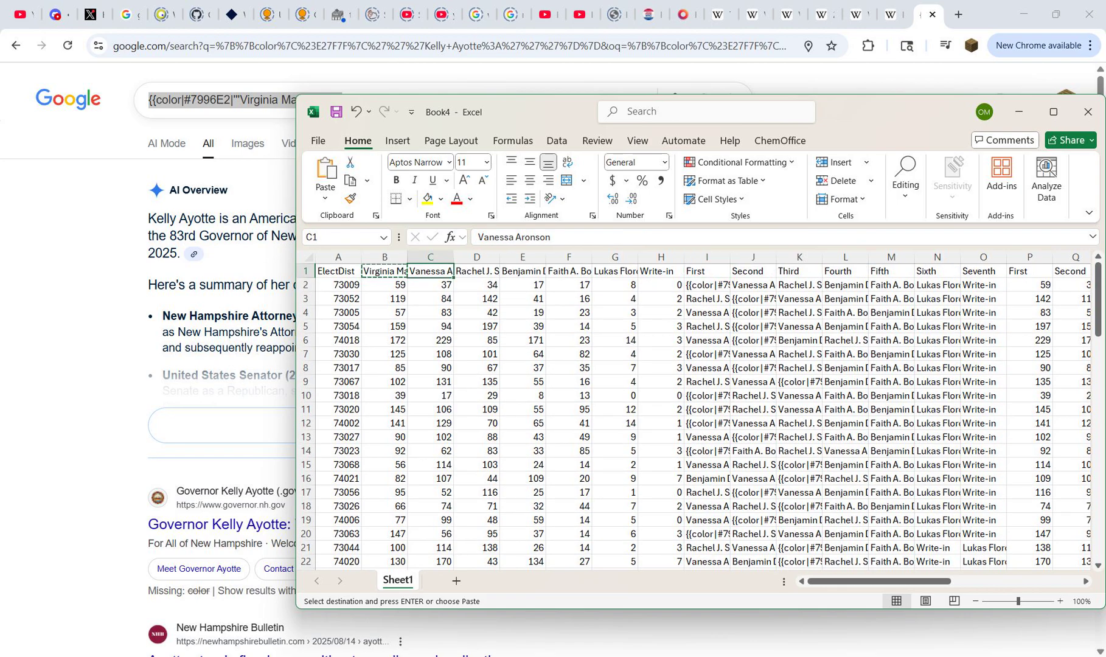
{"action": "key", "text": "ctrl+c"}
{"action": "key", "text": "alt+Tab"}
{"action": "left_click_drag", "start_coordinate": [239, 100], "coordinate": [324, 100]}
{"action": "key", "text": "ctrl+v"}
{"action": "key", "text": "BackSpace"}
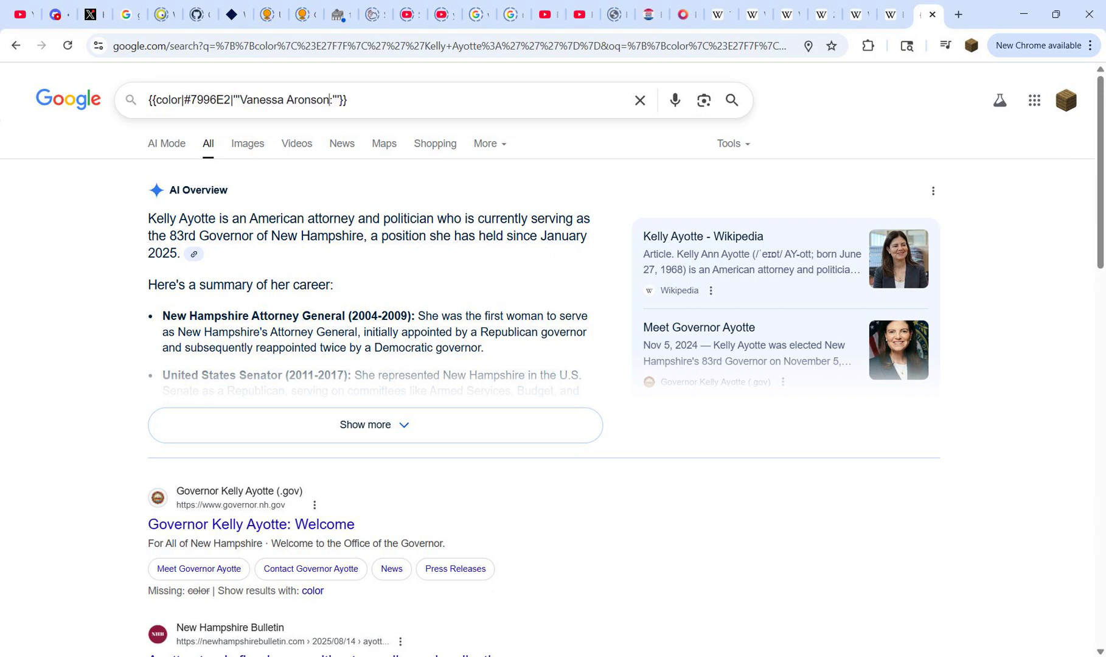
Step: Check Aronson's color in the District 4 map legend and set the template's hex code to 5FD35F from the Downballot Write-in 50–60% row
{"action": "key", "text": "ctrl+shift+Tab"}
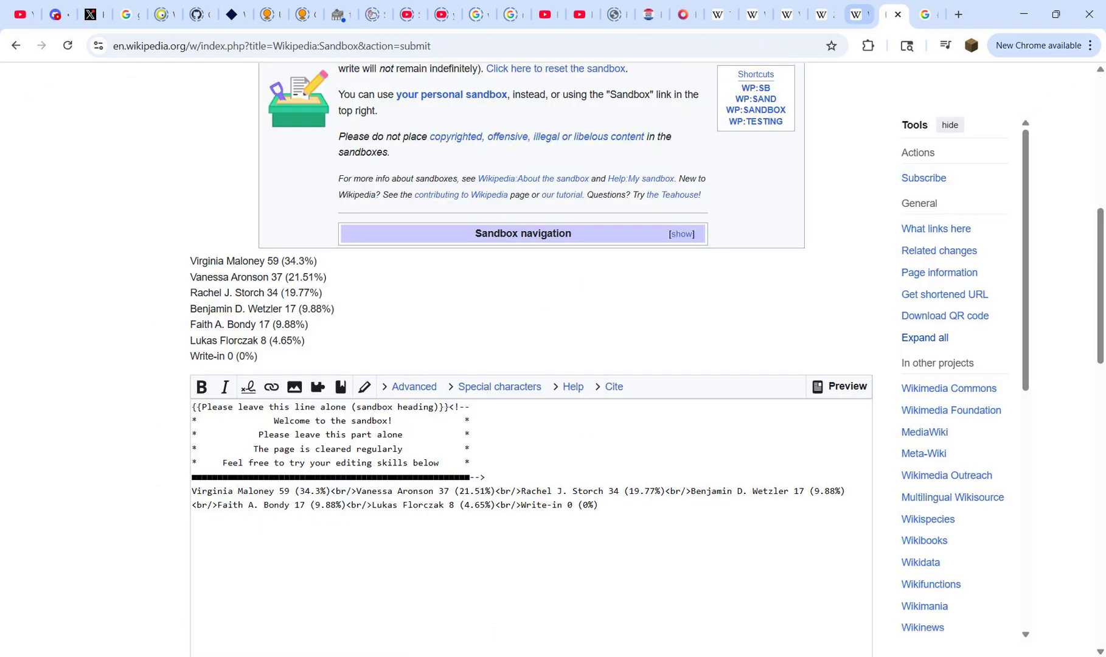
{"action": "key", "text": "ctrl+shift+Tab"}
{"action": "key", "text": "ctrl+shift+Tab"}
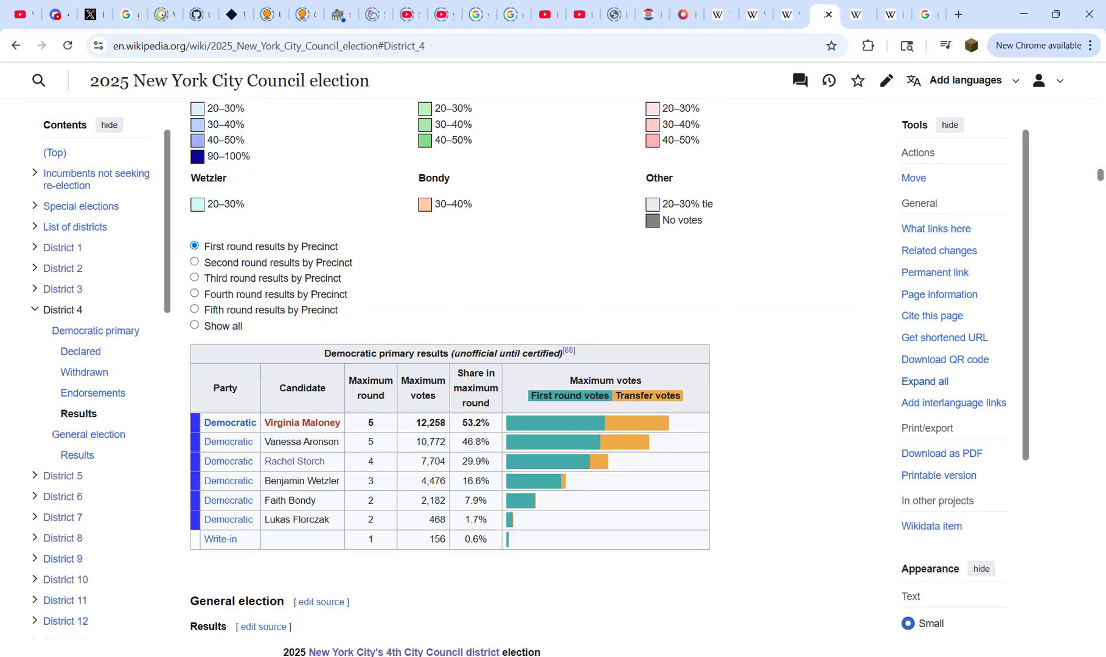
{"action": "scroll", "coordinate": [450, 365], "scroll_direction": "up", "scroll_amount": 5}
{"action": "scroll", "coordinate": [450, 365], "scroll_direction": "down", "scroll_amount": 1}
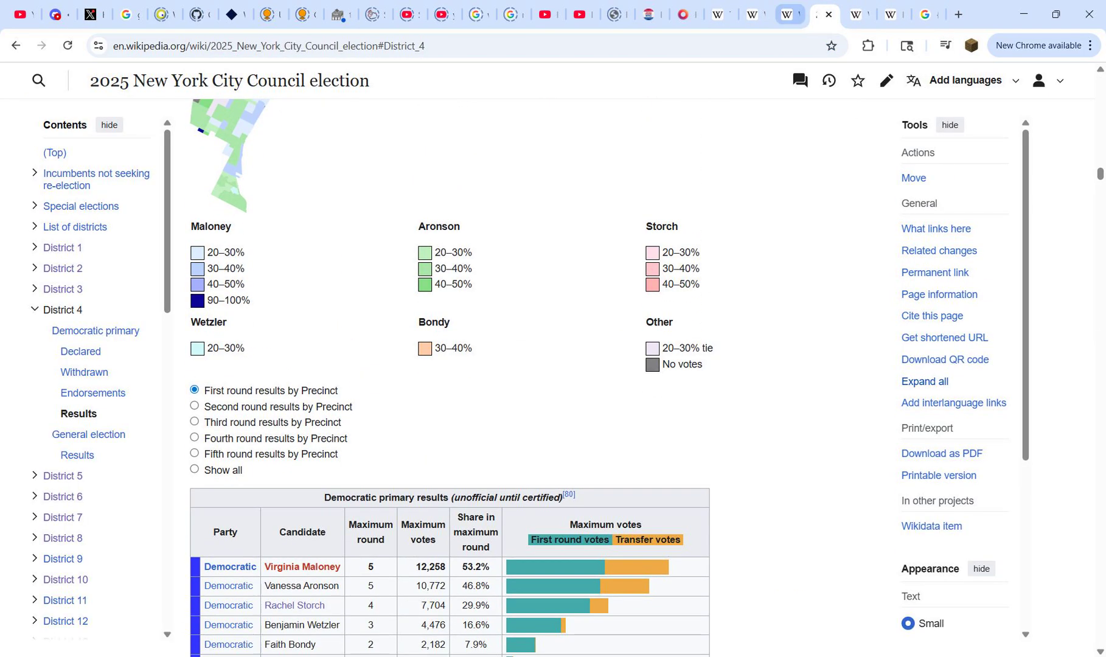
{"action": "key", "text": "ctrl+Tab"}
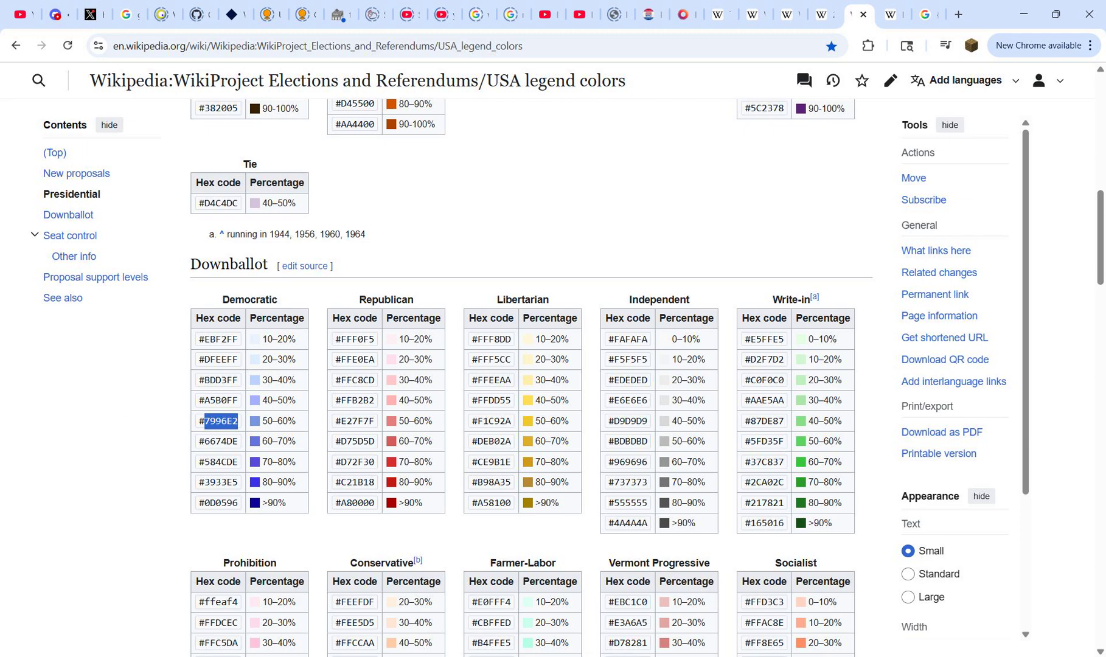
{"action": "double_click", "coordinate": [767, 442]}
{"action": "key", "text": "ctrl+Tab"}
{"action": "key", "text": "ctrl+Tab"}
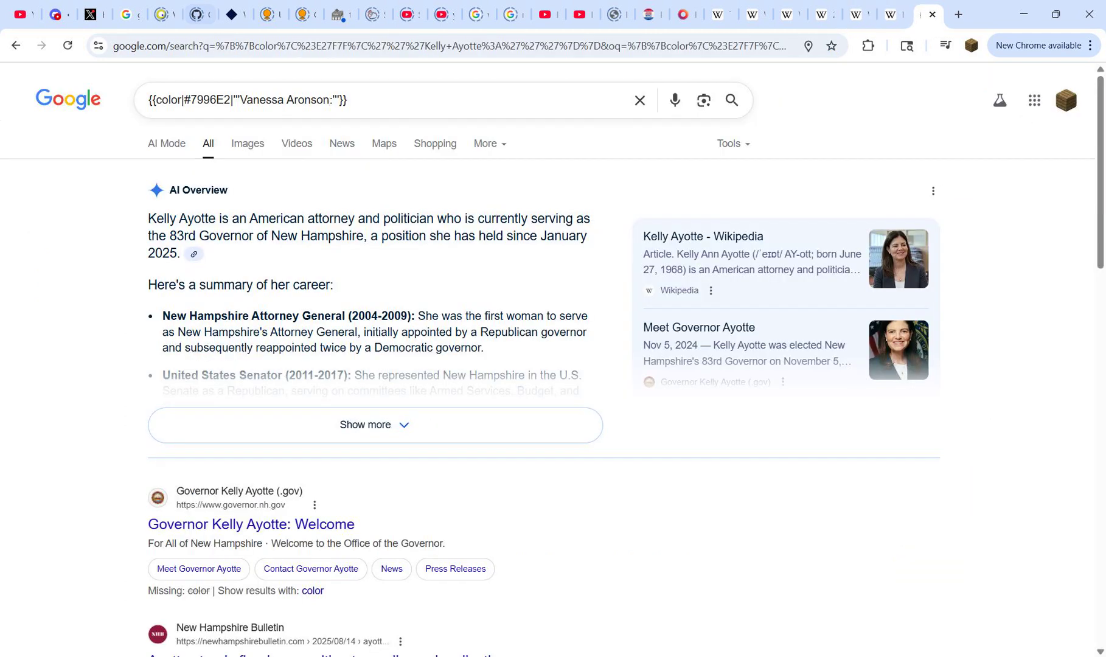
{"action": "double_click", "coordinate": [211, 99]}
{"action": "key", "text": "ctrl+v"}
{"action": "key", "text": "ctrl+a"}
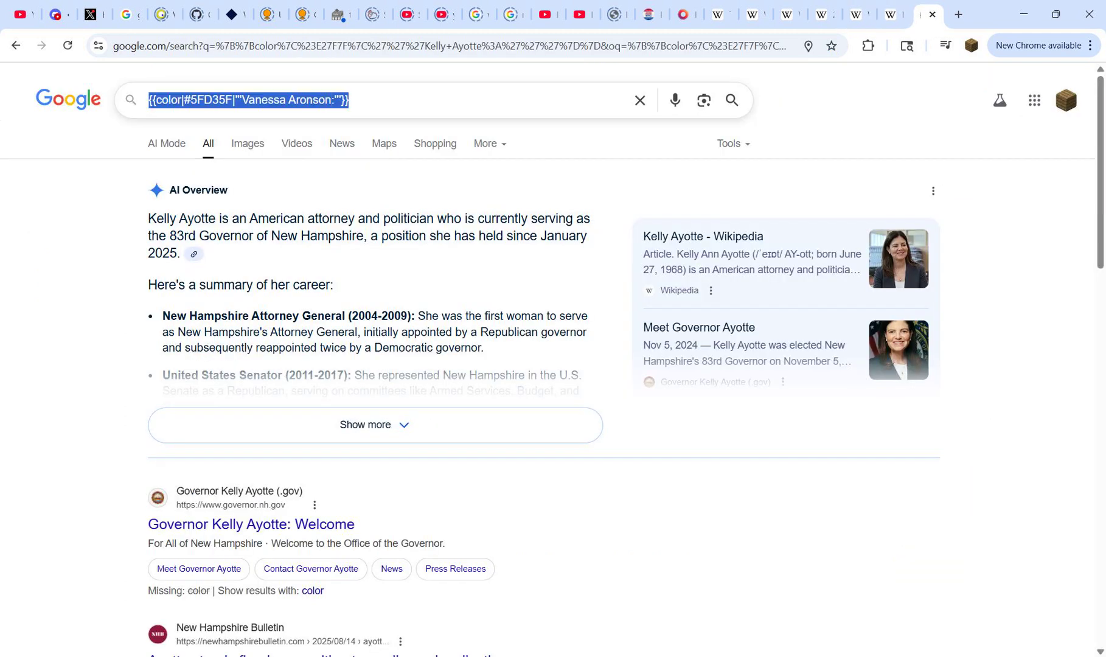
{"action": "key", "text": "alt+Tab"}
{"action": "mouse_move", "coordinate": [729, 656]}
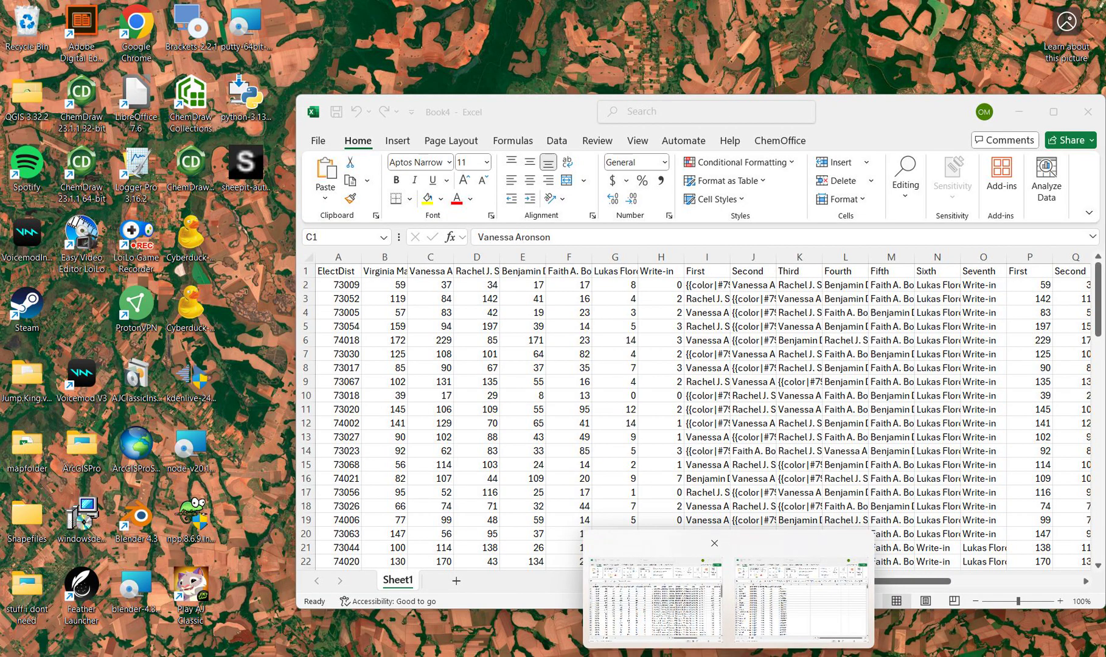
{"action": "left_click", "coordinate": [656, 593]}
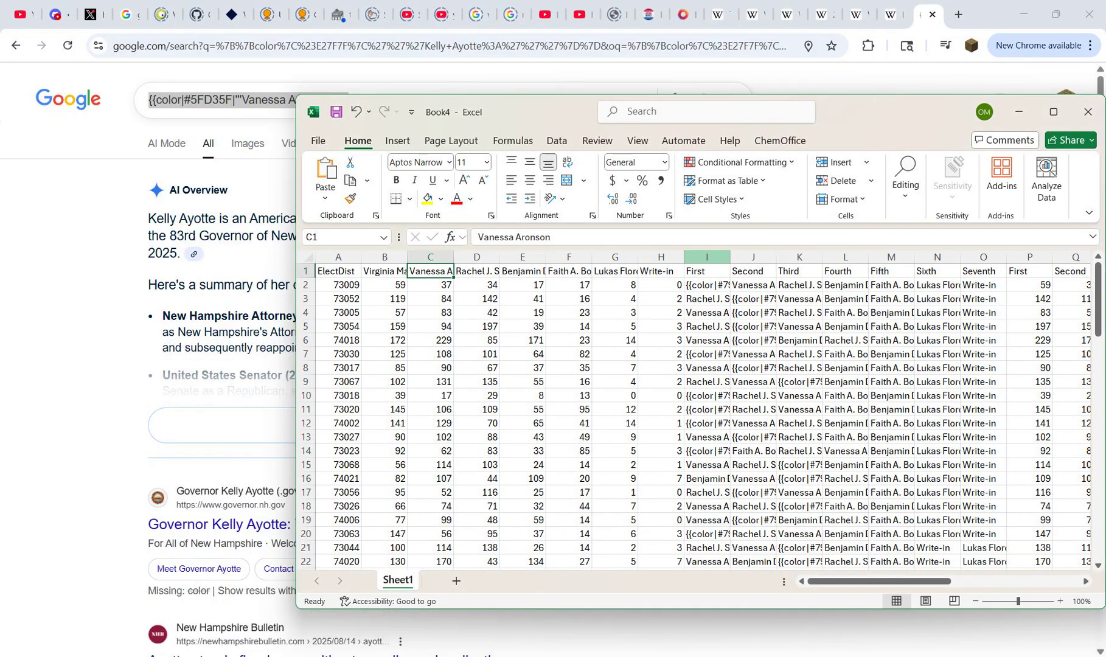
{"action": "left_click_drag", "start_coordinate": [706, 256], "coordinate": [984, 256]}
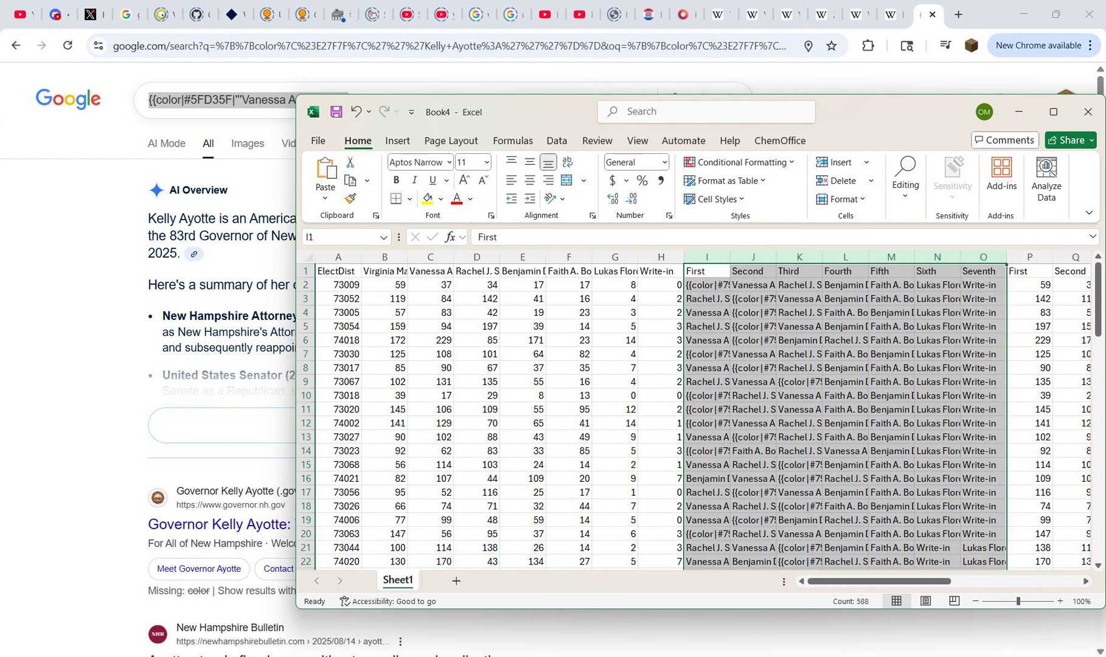
{"action": "key", "text": "ctrl+h"}
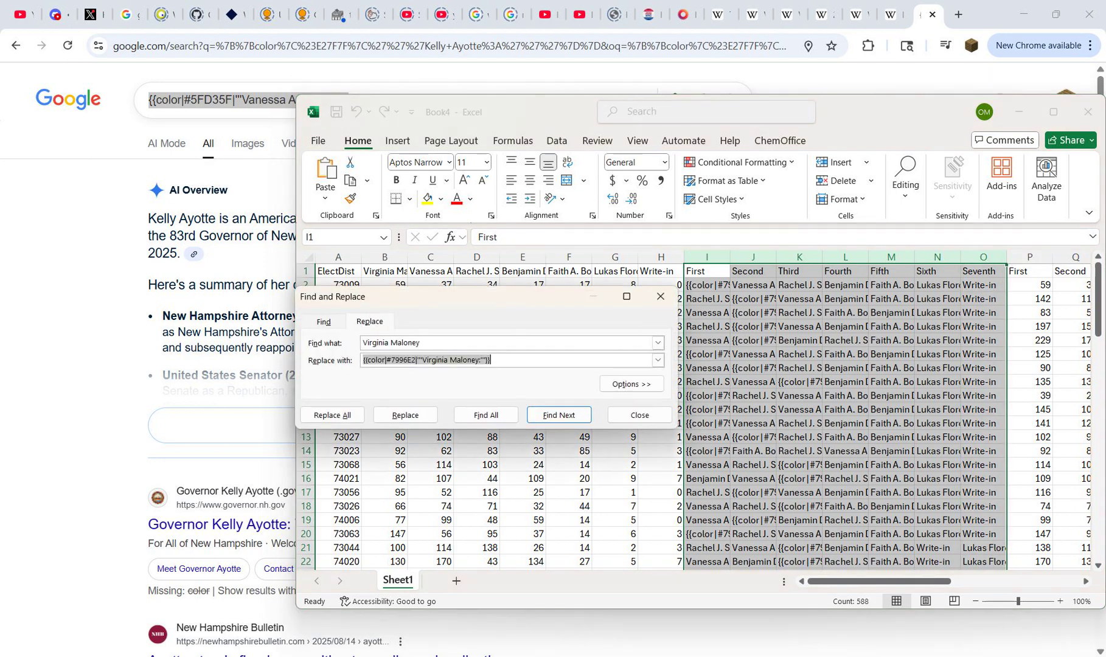
{"action": "key", "text": "ctrl+v"}
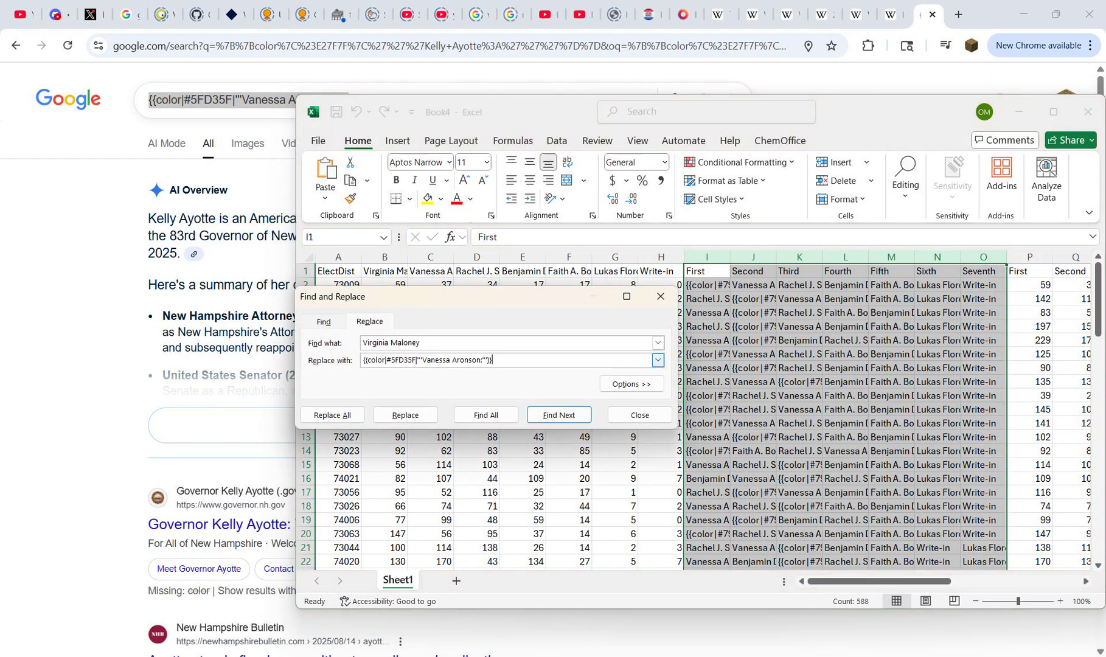
{"action": "left_click_drag", "start_coordinate": [423, 359], "coordinate": [363, 342]}
{"action": "key", "text": "ctrl+c"}
{"action": "key", "text": "ctrl+v"}
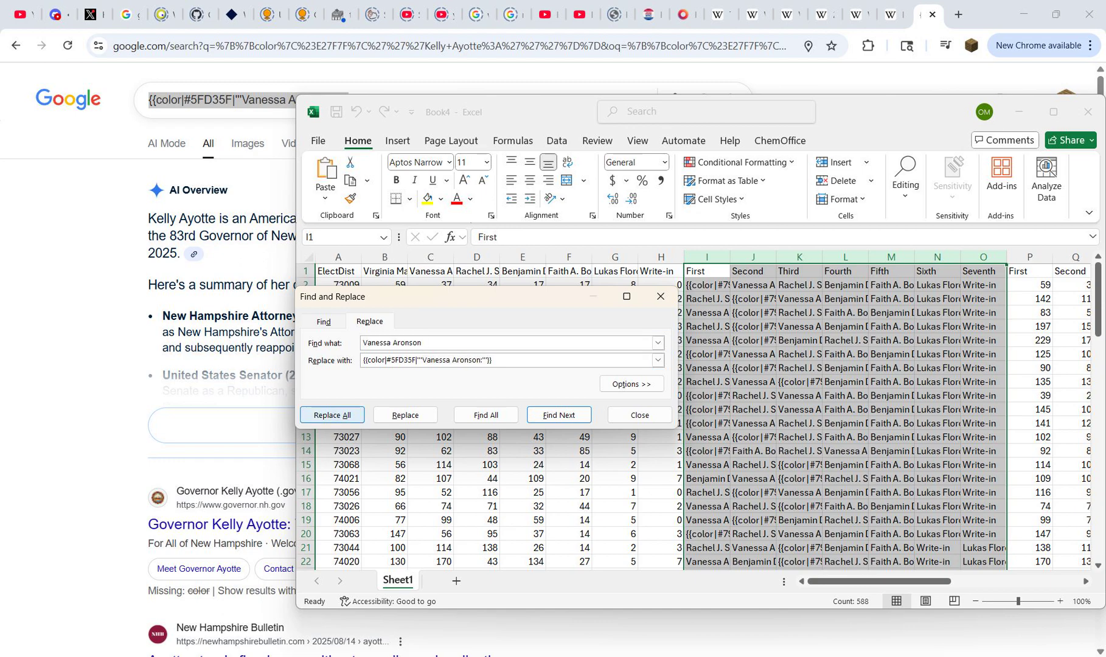
{"action": "left_click", "coordinate": [331, 415]}
{"action": "left_click", "coordinate": [557, 375]}
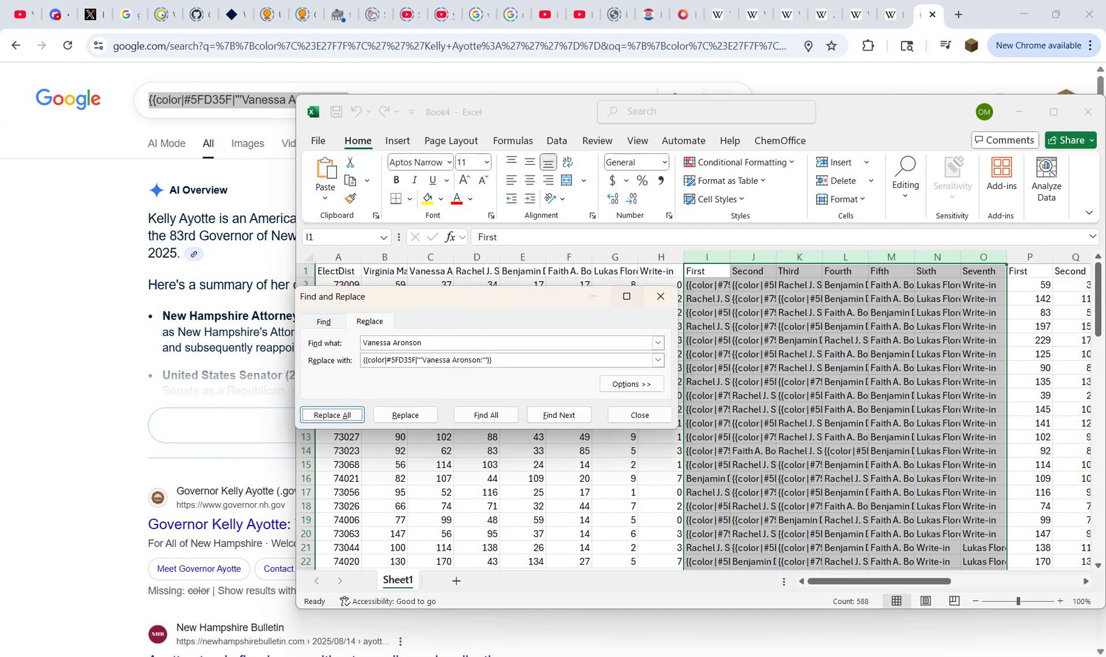
{"action": "left_click", "coordinate": [661, 297]}
{"action": "left_click", "coordinate": [477, 271]}
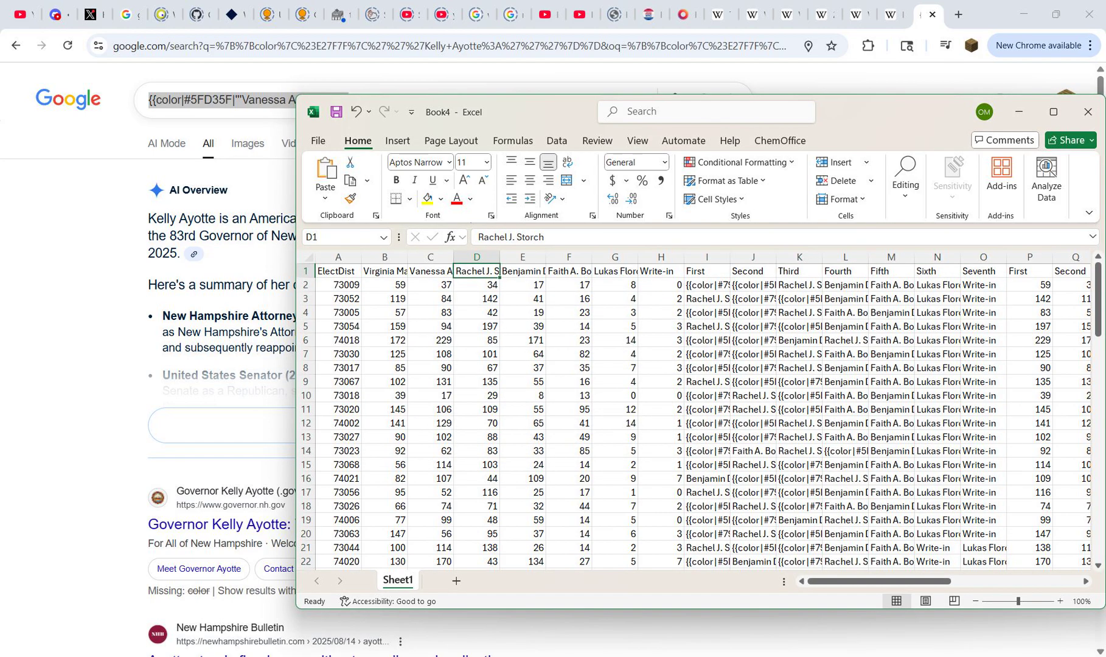
{"action": "key", "text": "ctrl+c"}
{"action": "key", "text": "alt+Tab"}
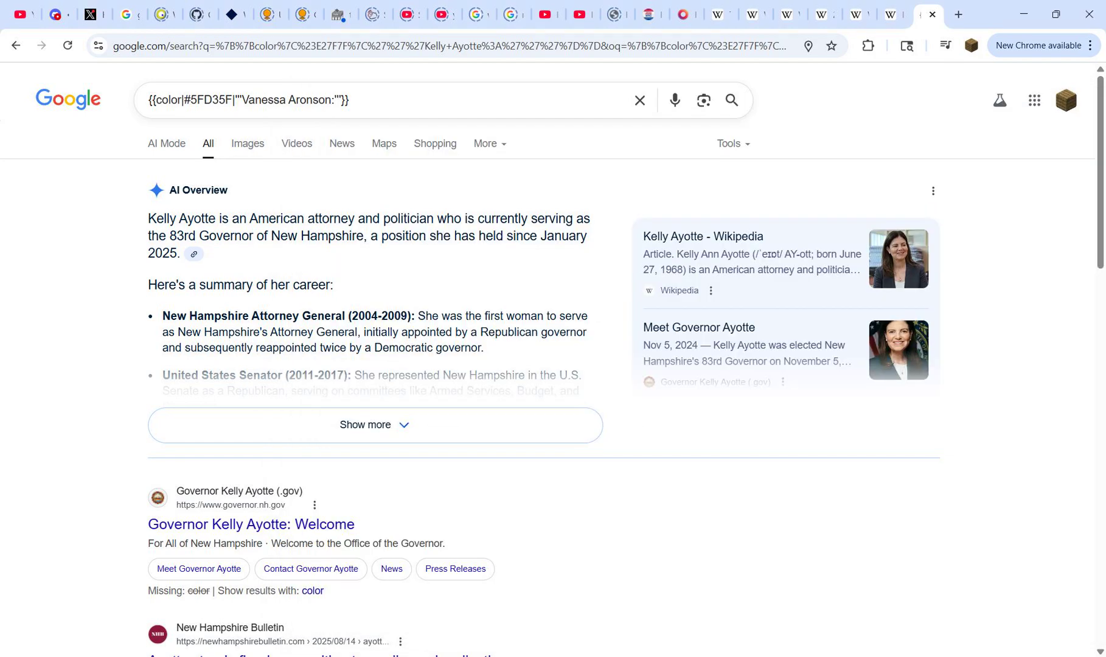
{"action": "left_click_drag", "start_coordinate": [242, 100], "coordinate": [325, 100]}
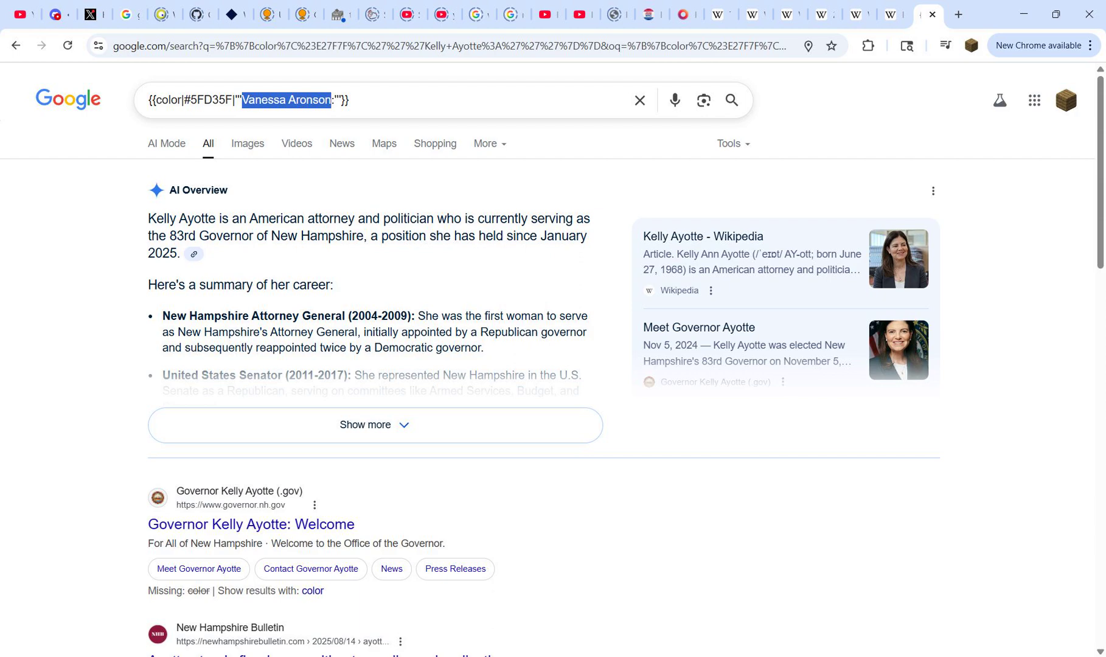
{"action": "key", "text": "ctrl+v"}
{"action": "key", "text": "BackSpace"}
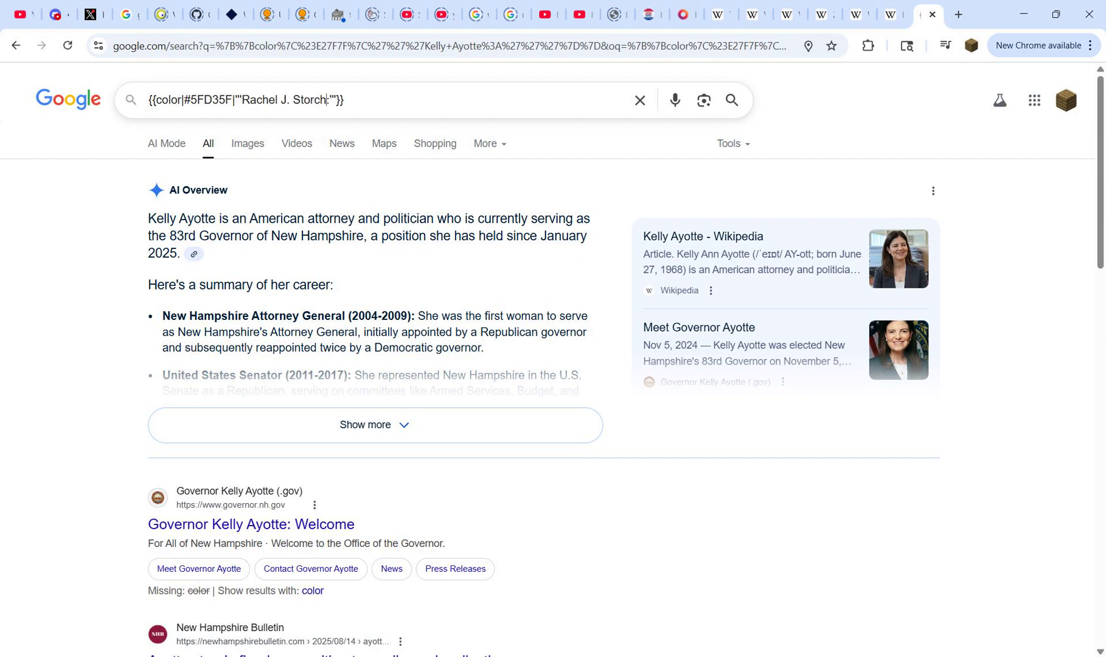
{"action": "key", "text": "ctrl+Left"}
{"action": "key", "text": "BackSpace"}
{"action": "key", "text": "BackSpace"}
{"action": "key", "text": "BackSpace"}
Step: Check Storch's color in the District 4 legend and set the template's hex code to E27F7F from the Downballot Republican 50–60% row
{"action": "double_click", "coordinate": [212, 100]}
{"action": "left_click", "coordinate": [859, 15]}
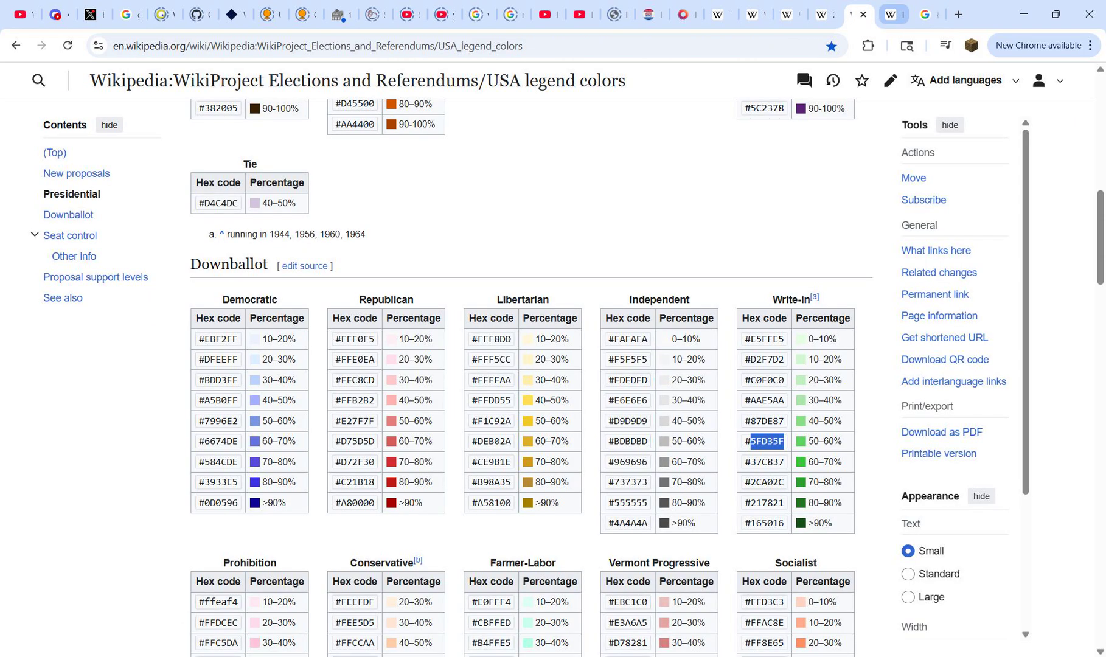
{"action": "left_click", "coordinate": [893, 14]}
{"action": "left_click", "coordinate": [823, 15]}
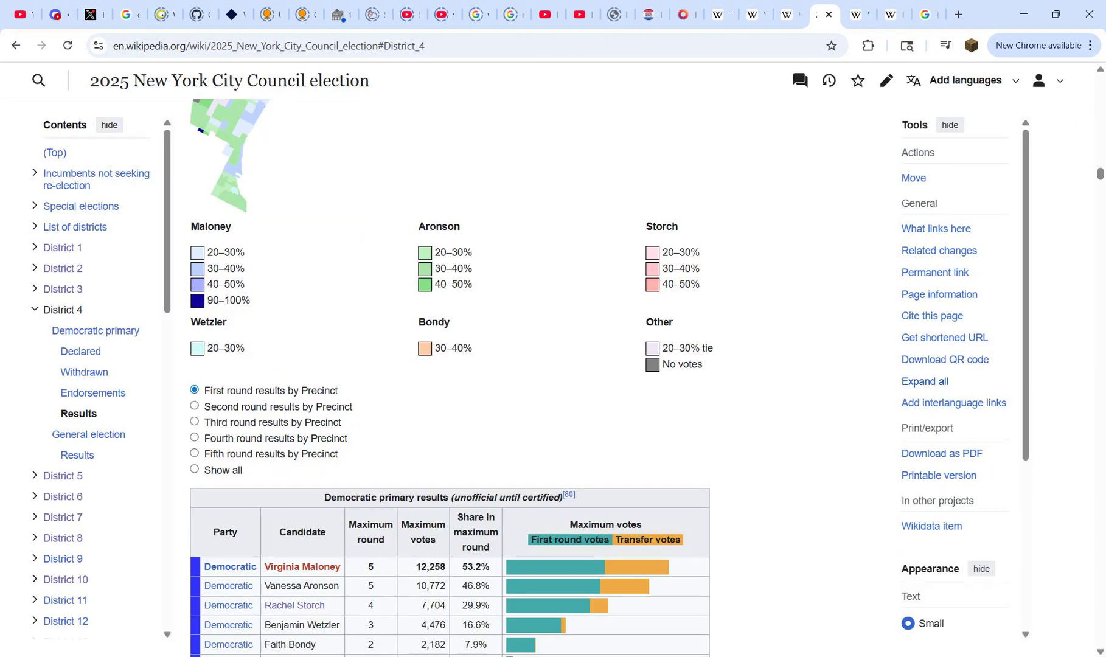
{"action": "left_click", "coordinate": [859, 14]}
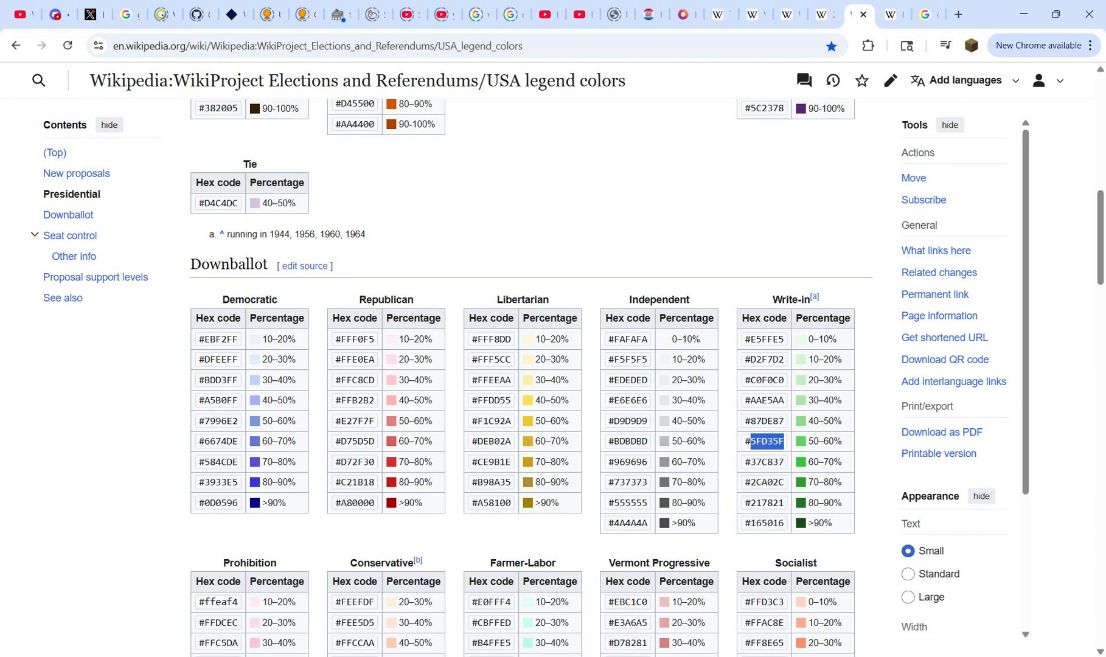
{"action": "double_click", "coordinate": [355, 420]}
{"action": "key", "text": "ctrl+c"}
{"action": "left_click", "coordinate": [894, 15]}
{"action": "left_click", "coordinate": [928, 15]}
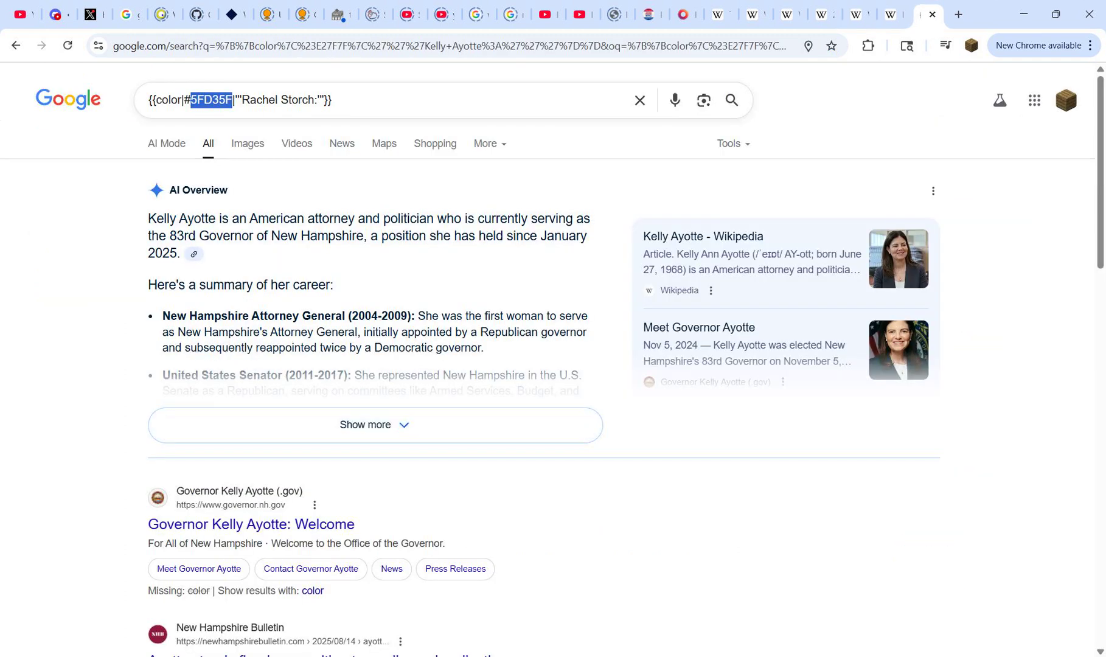
{"action": "key", "text": "ctrl+v"}
{"action": "key", "text": "ctrl+a"}
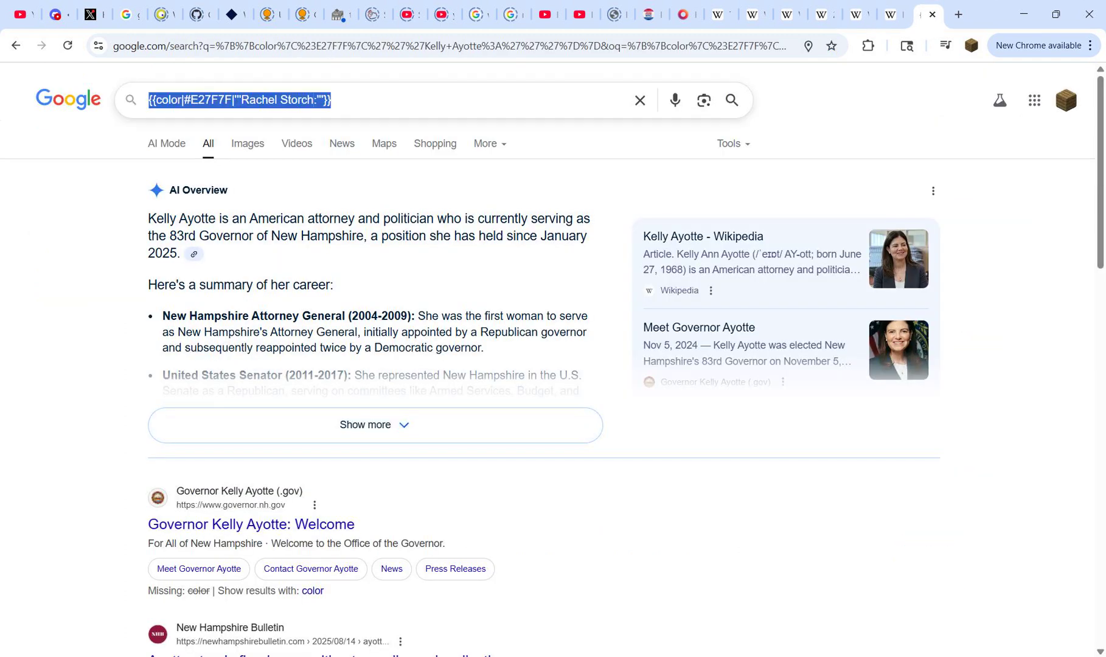
{"action": "mouse_move", "coordinate": [729, 655]}
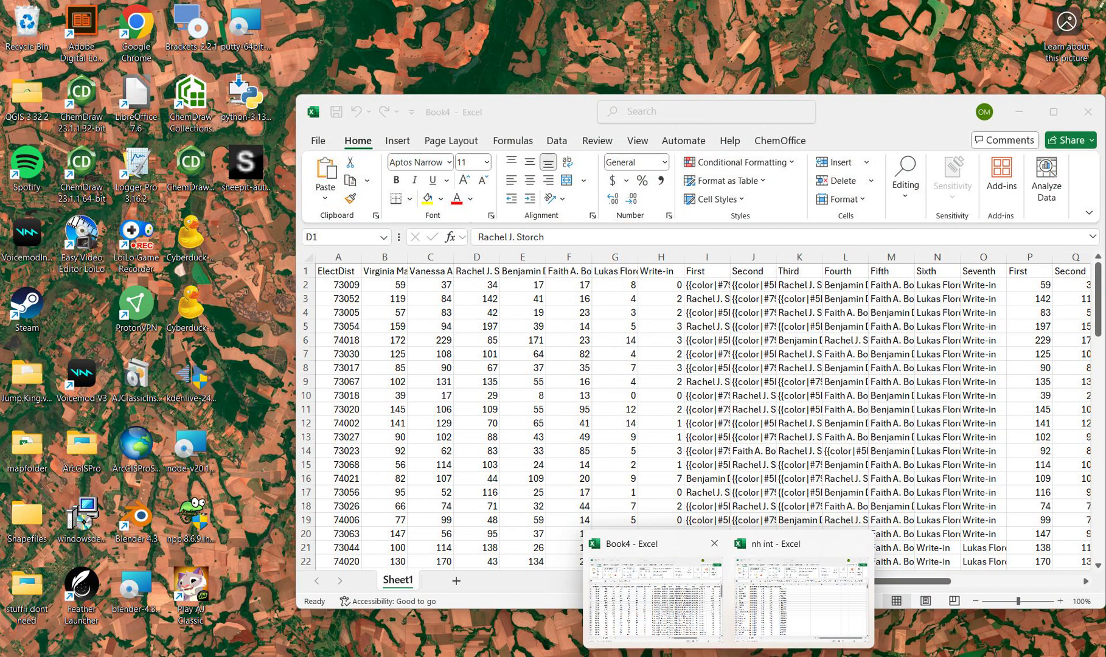
{"action": "left_click", "coordinate": [656, 600]}
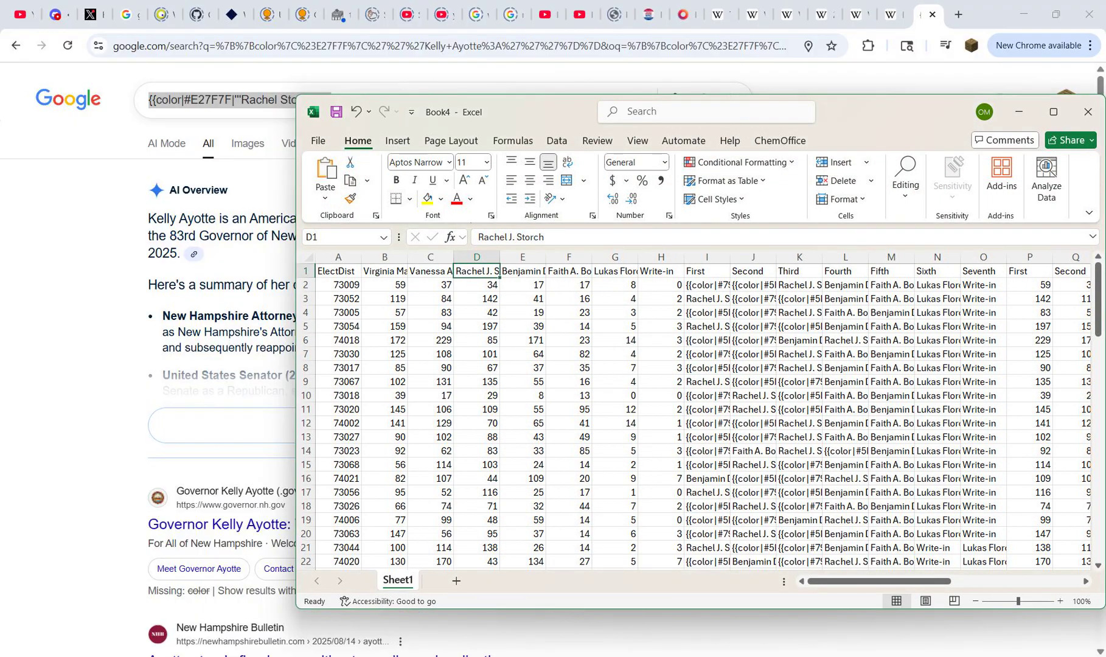
{"action": "left_click_drag", "start_coordinate": [707, 258], "coordinate": [983, 259]}
{"action": "key", "text": "ctrl+h"}
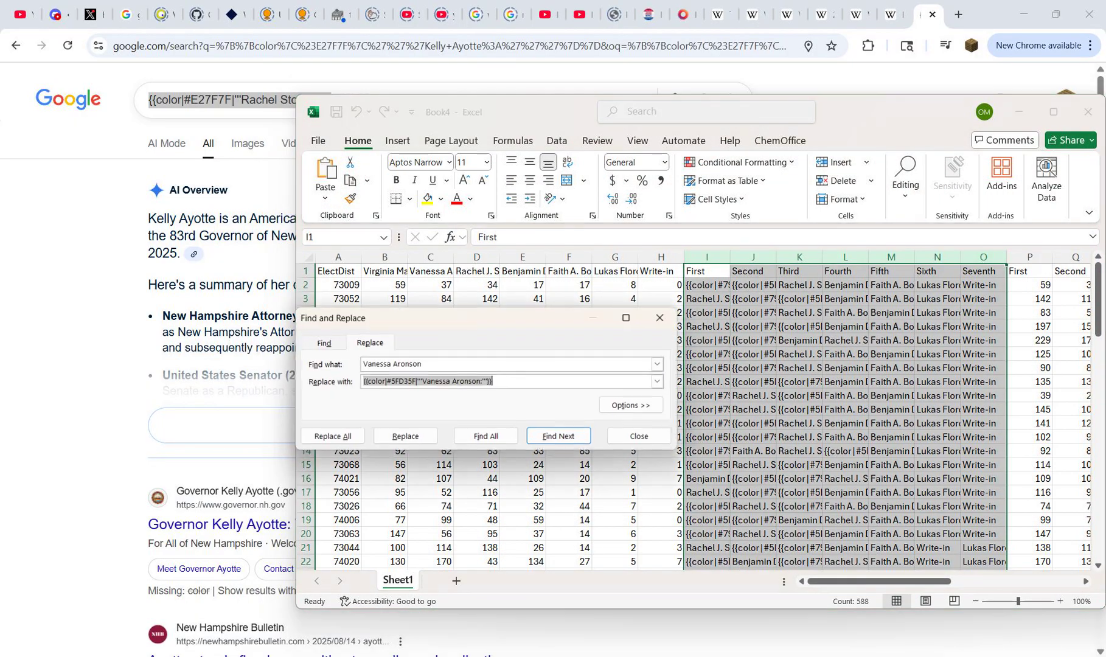
{"action": "left_click", "coordinate": [477, 271]}
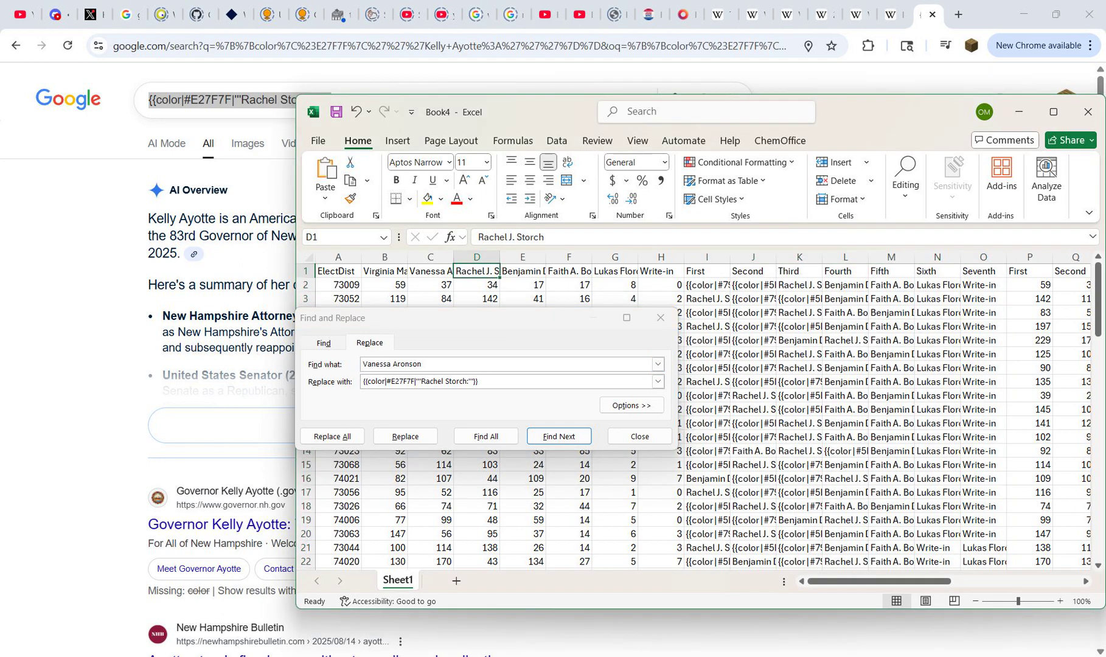
{"action": "key", "text": "ctrl+c"}
{"action": "left_click", "coordinate": [462, 364]}
{"action": "key", "text": "ctrl+a"}
{"action": "key", "text": "ctrl+v"}
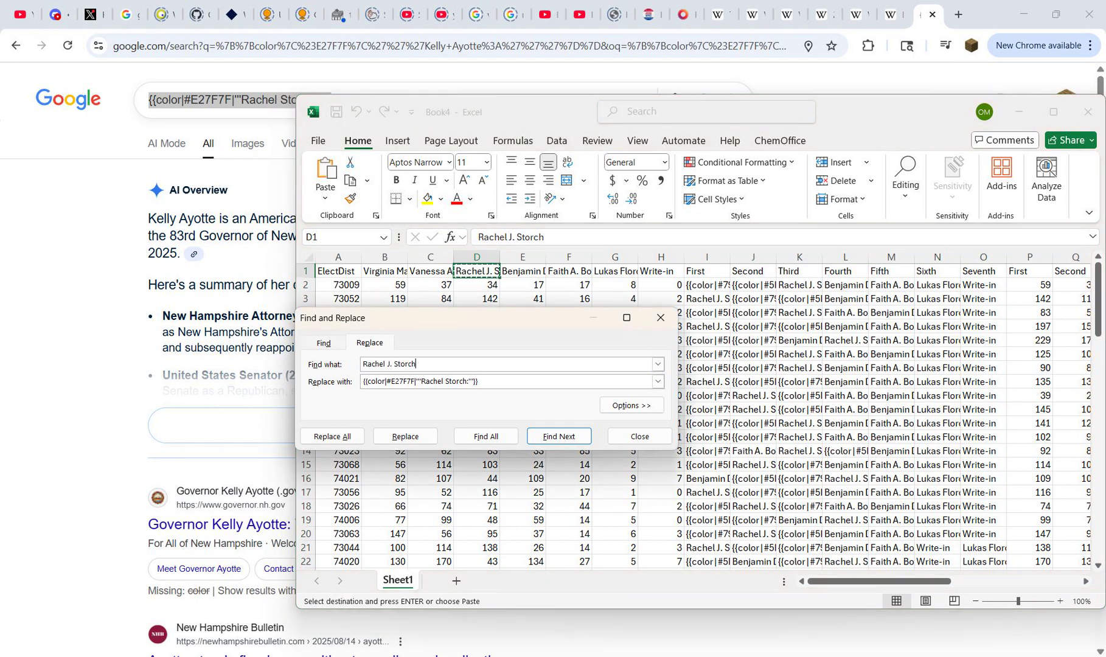
{"action": "left_click_drag", "start_coordinate": [707, 257], "coordinate": [984, 257]}
{"action": "left_click", "coordinate": [332, 437]}
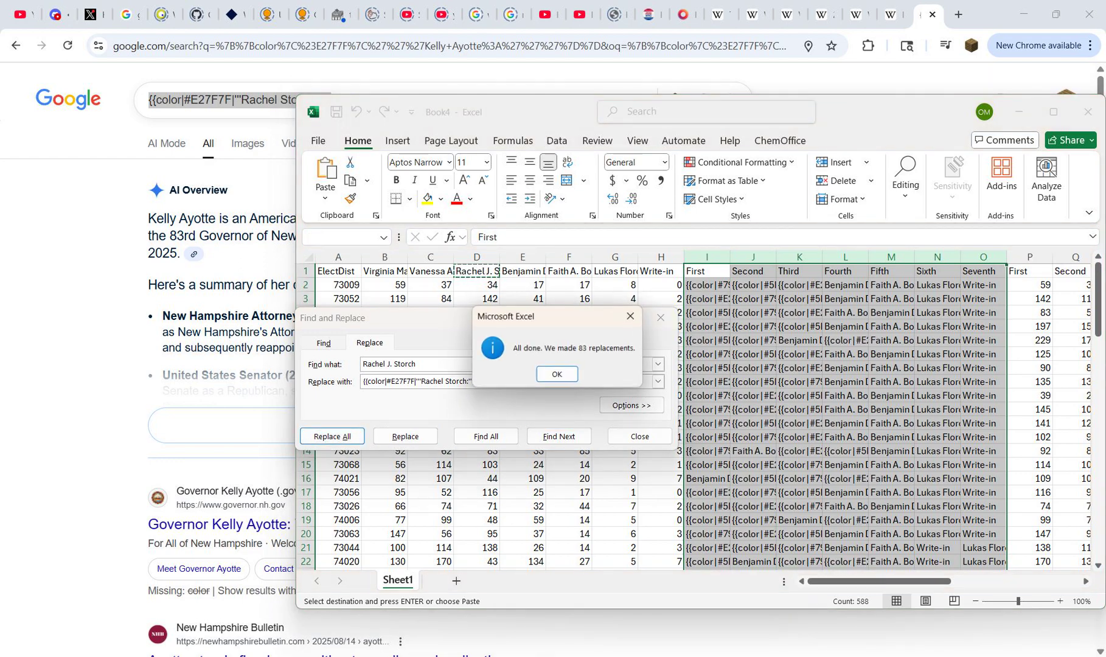
{"action": "left_click", "coordinate": [557, 374]}
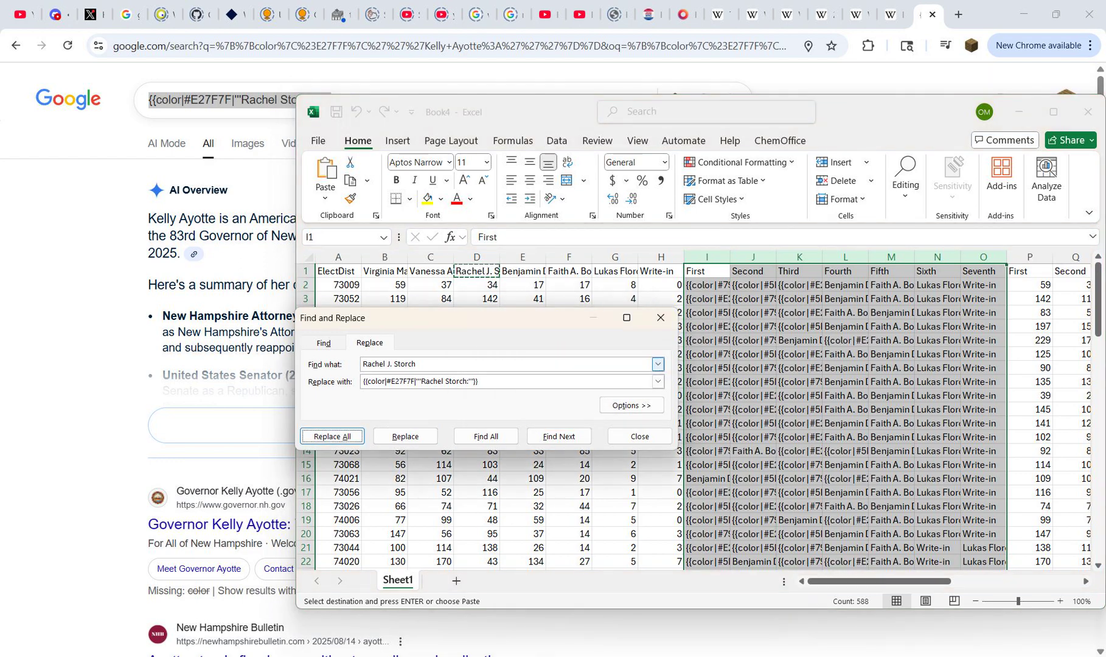
{"action": "left_click", "coordinate": [523, 271]}
{"action": "key", "text": "ctrl+c"}
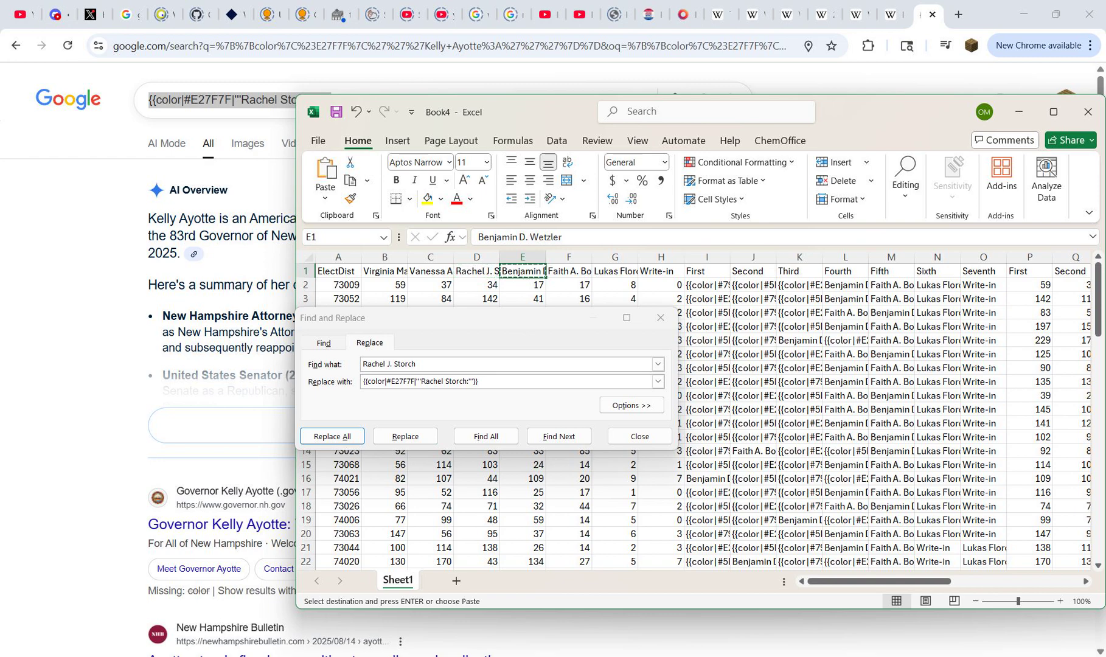
{"action": "key", "text": "alt+Tab"}
{"action": "left_click", "coordinate": [268, 100]}
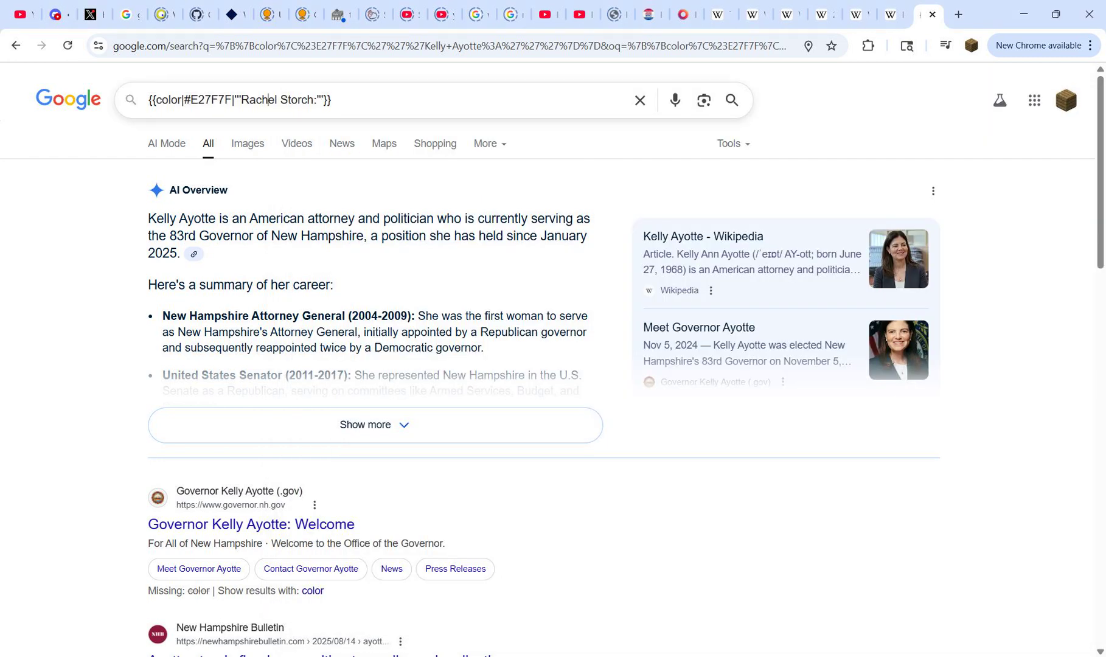
{"action": "left_click_drag", "start_coordinate": [241, 100], "coordinate": [319, 100]}
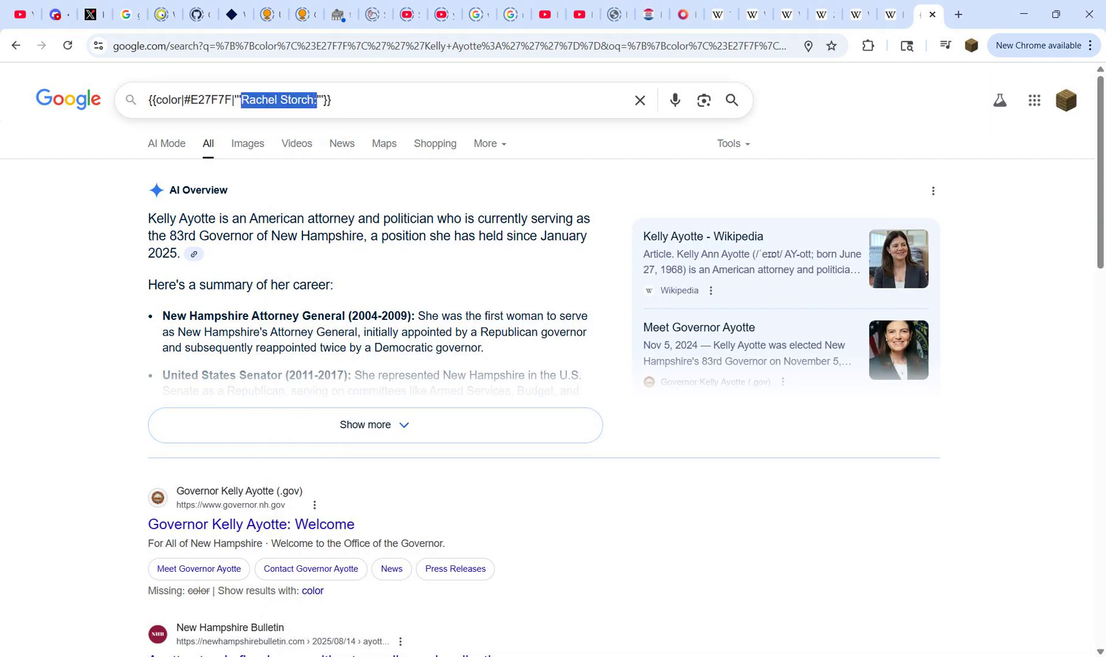
{"action": "key", "text": "ctrl+v"}
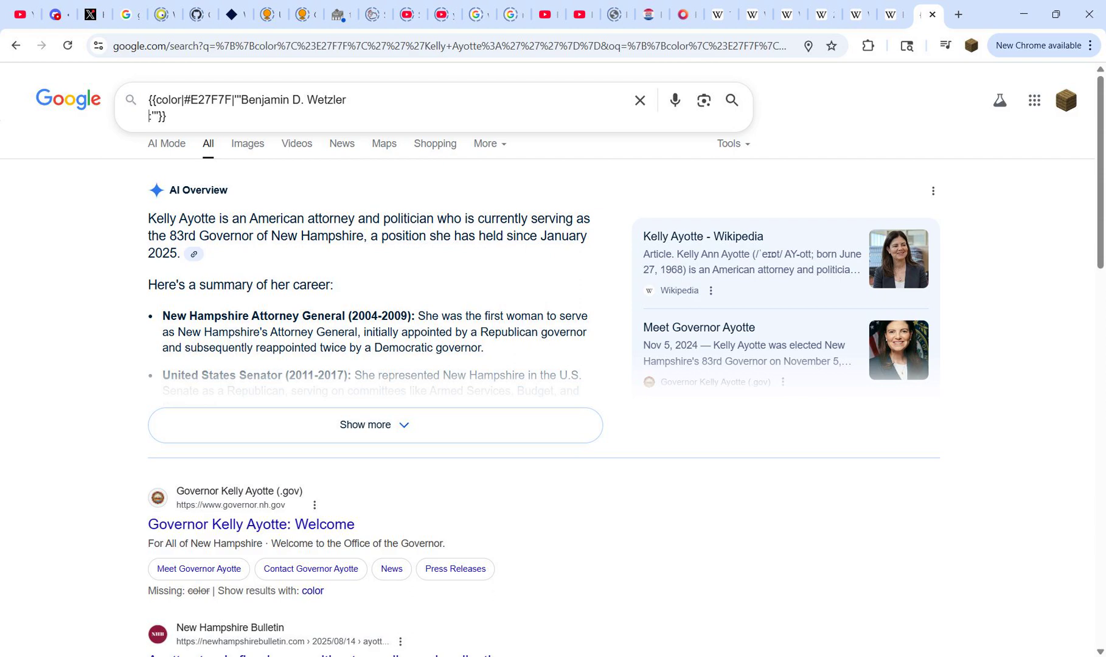
{"action": "key", "text": "BackSpace"}
{"action": "key", "text": "BackSpace"}
{"action": "key", "text": "BackSpace"}
{"action": "key", "text": "BackSpace"}
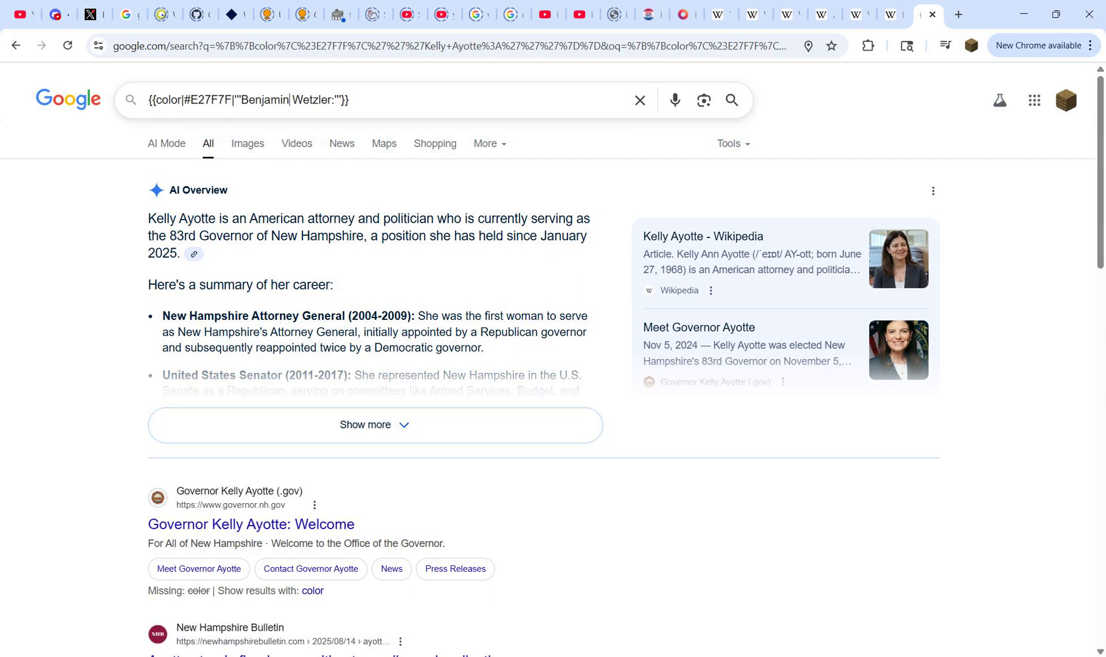
Step: Check Wetzler's color in the District 4 legend and set the template's hex code to 51C2C2 from the Democratic (alternative) 50–60% row
{"action": "double_click", "coordinate": [211, 100]}
{"action": "key", "text": "ctrl+Page_Up"}
{"action": "key", "text": "ctrl+Page_Up"}
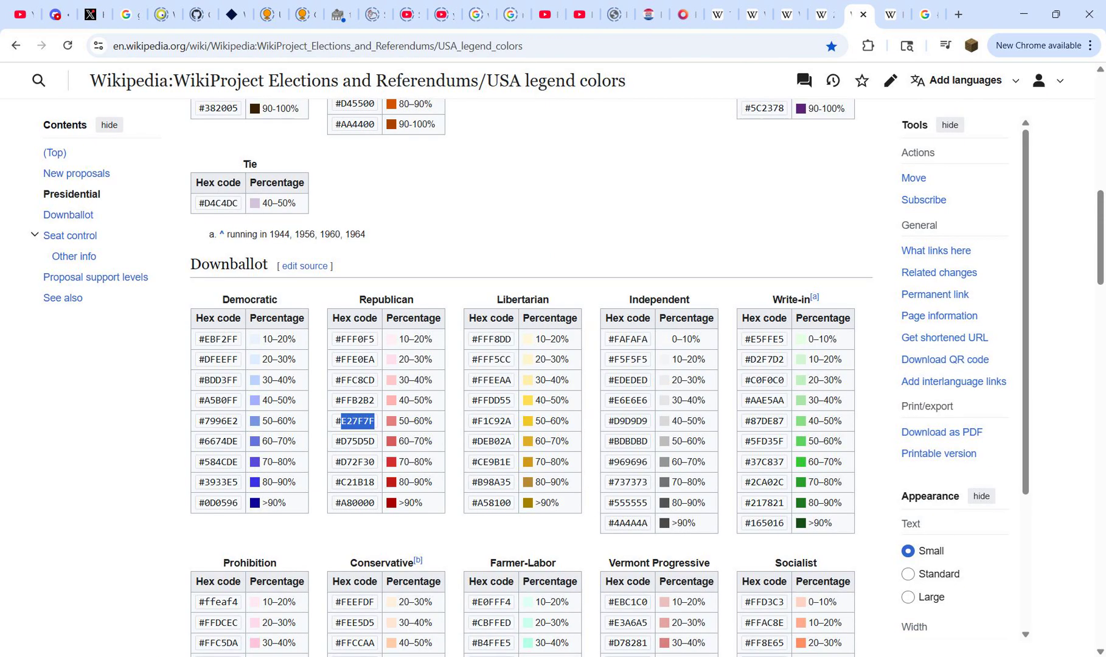
{"action": "key", "text": "ctrl+Page_Up"}
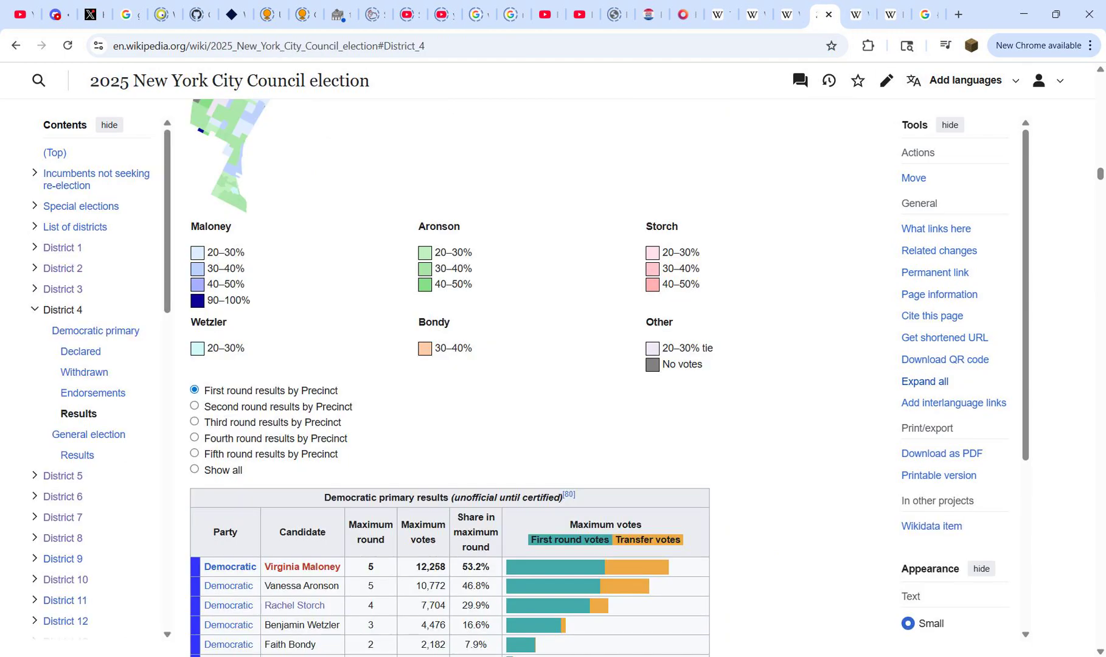
{"action": "key", "text": "ctrl+Page_Down"}
{"action": "scroll", "coordinate": [523, 377], "scroll_direction": "down", "scroll_amount": 6}
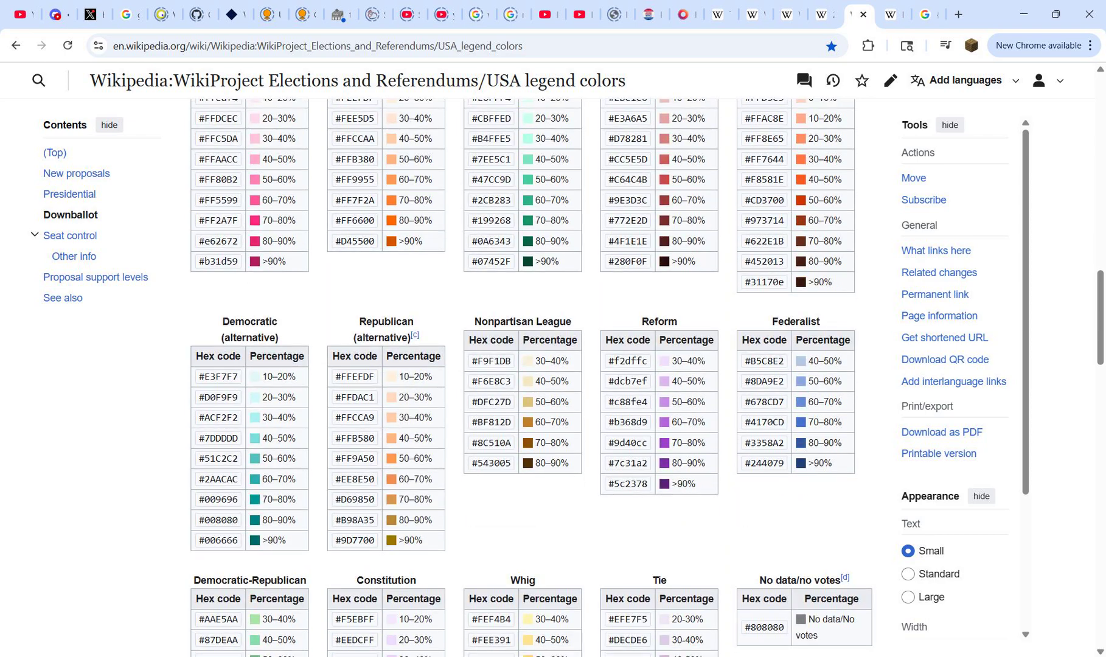
{"action": "double_click", "coordinate": [218, 458]}
{"action": "key", "text": "ctrl+c"}
{"action": "key", "text": "ctrl+Page_Down"}
{"action": "key", "text": "ctrl+Page_Down"}
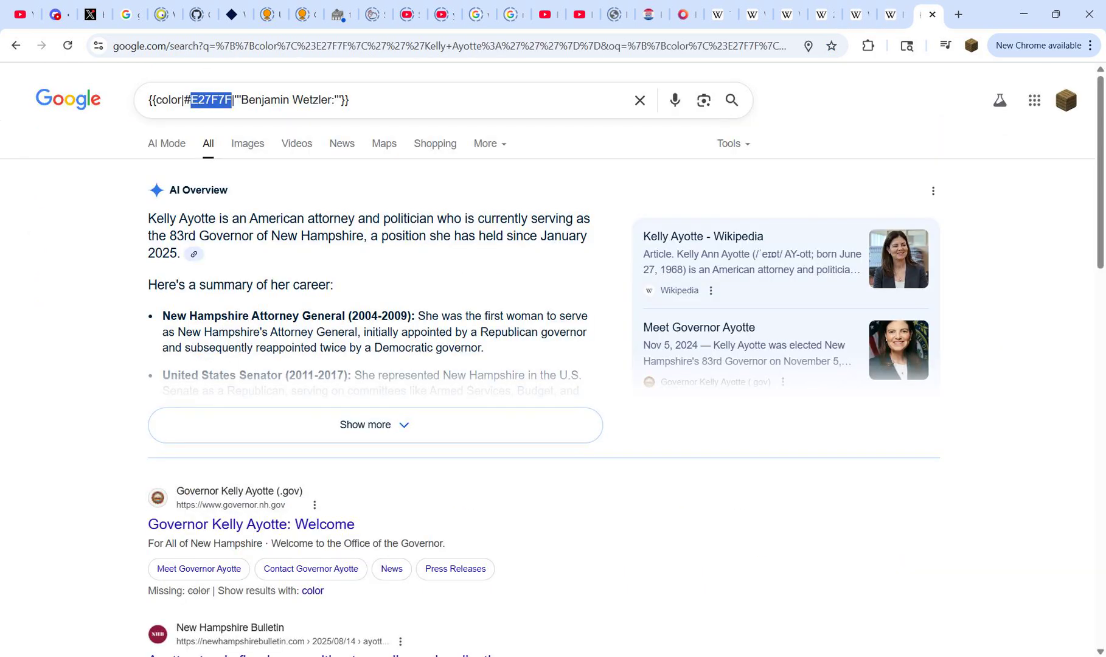
{"action": "key", "text": "ctrl+v"}
{"action": "key", "text": "ctrl+a"}
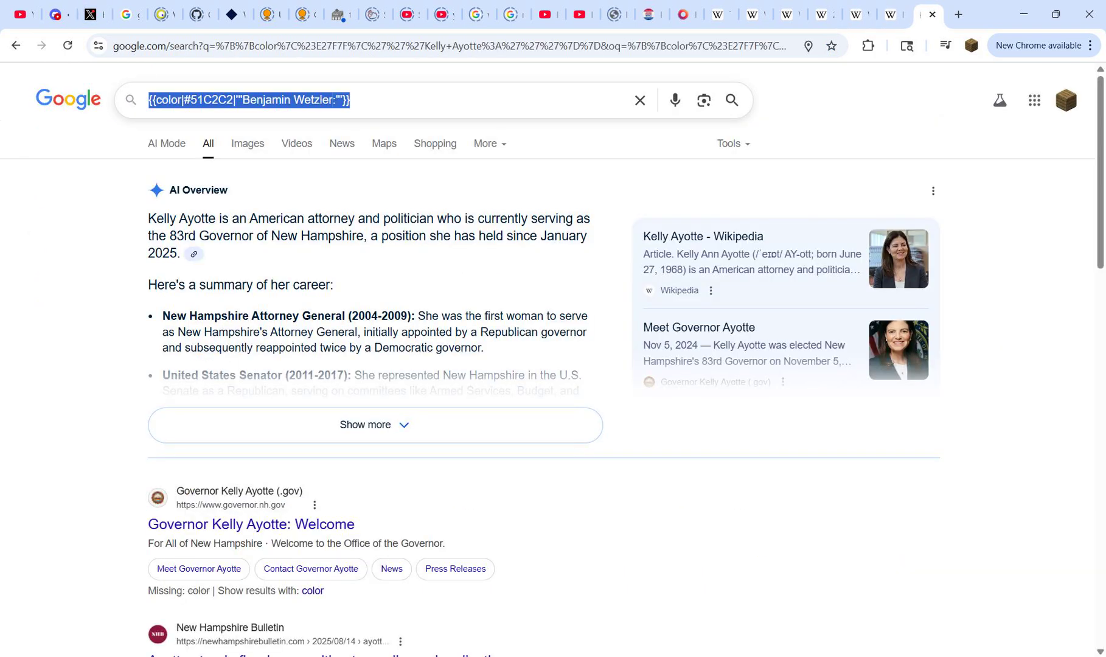
{"action": "mouse_move", "coordinate": [728, 655]}
{"action": "left_click", "coordinate": [660, 599]}
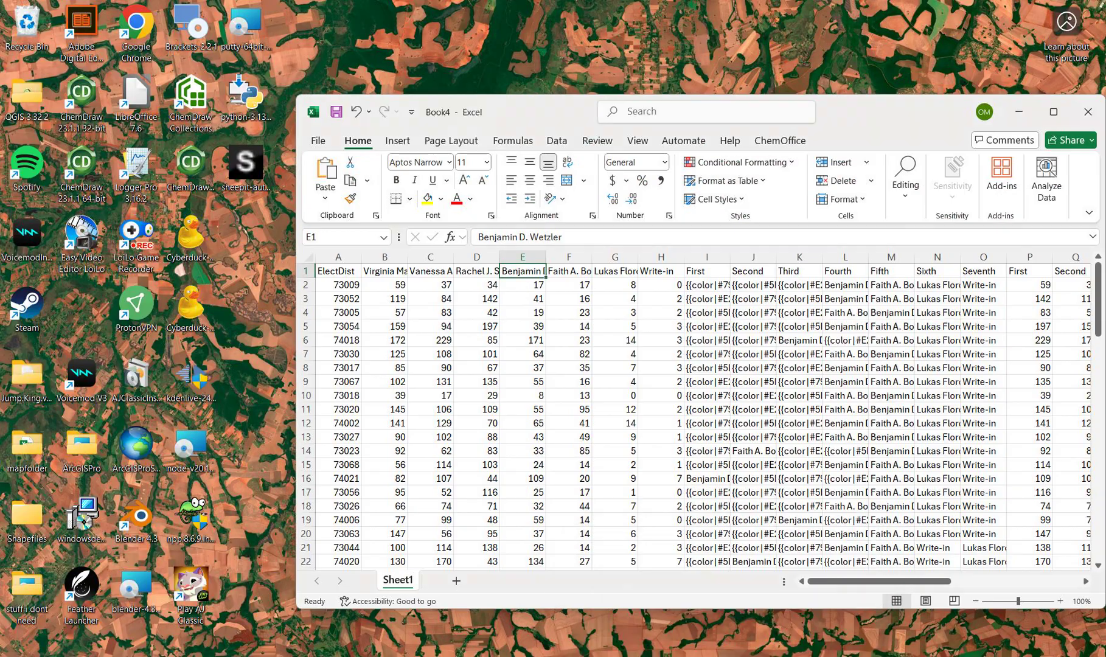
{"action": "left_click_drag", "start_coordinate": [706, 257], "coordinate": [984, 257]}
{"action": "left_click", "coordinate": [517, 381]}
{"action": "key", "text": "ctrl+a"}
{"action": "key", "text": "ctrl+v"}
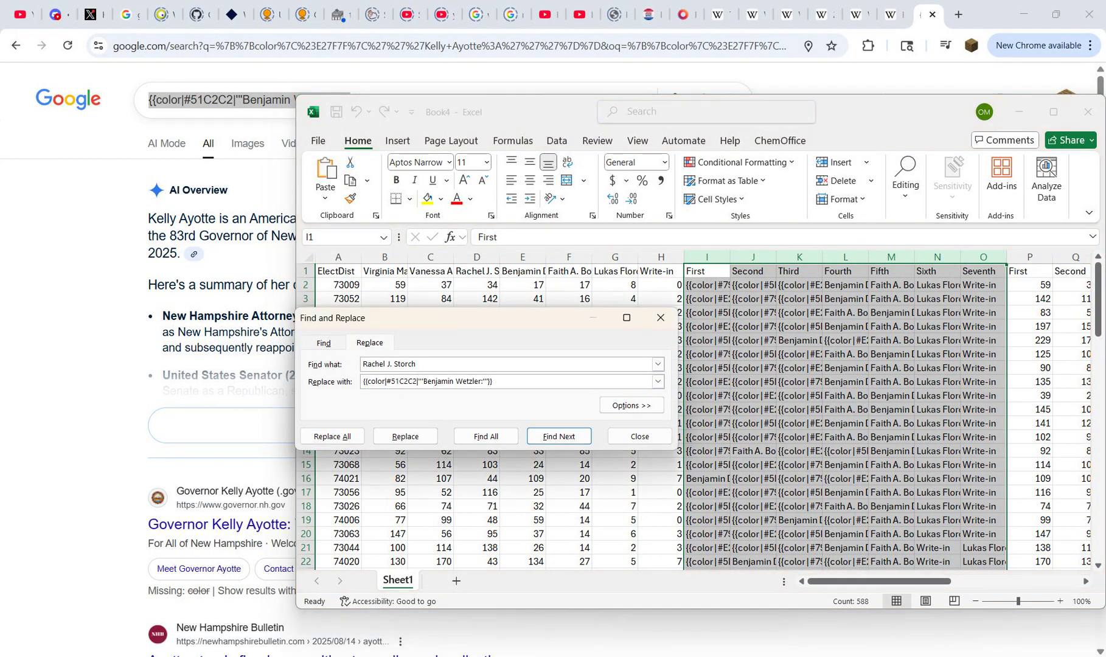
{"action": "left_click", "coordinate": [522, 271]}
{"action": "key", "text": "ctrl+c"}
{"action": "left_click", "coordinate": [505, 364]}
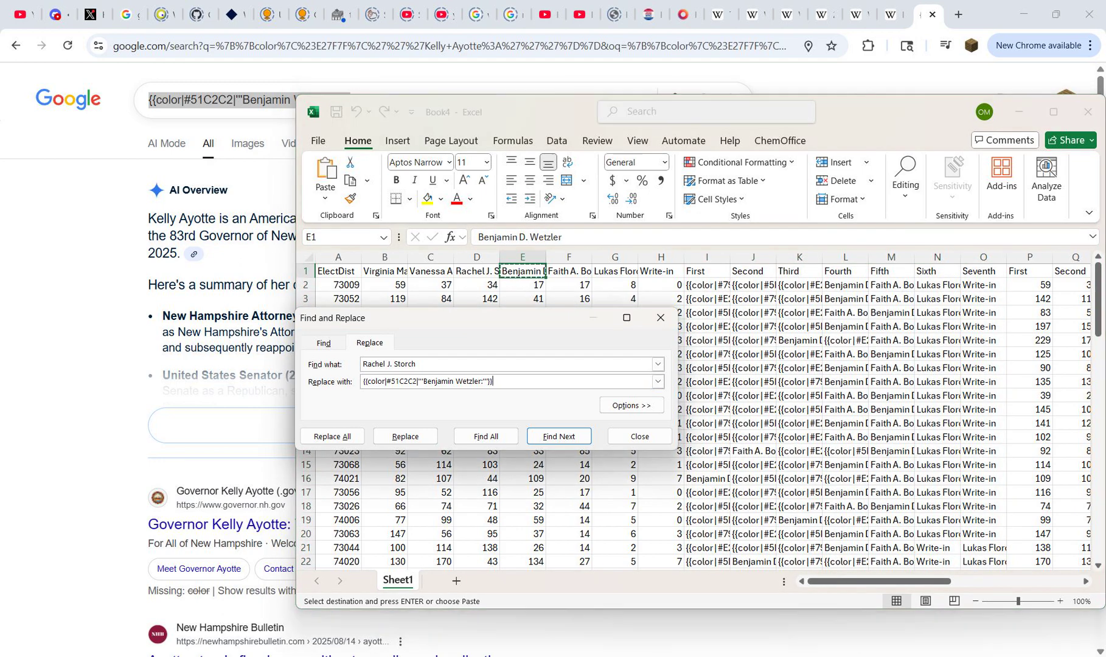
{"action": "key", "text": "ctrl+a"}
{"action": "key", "text": "ctrl+v"}
{"action": "left_click_drag", "start_coordinate": [706, 257], "coordinate": [992, 256]}
{"action": "left_click", "coordinate": [332, 436]}
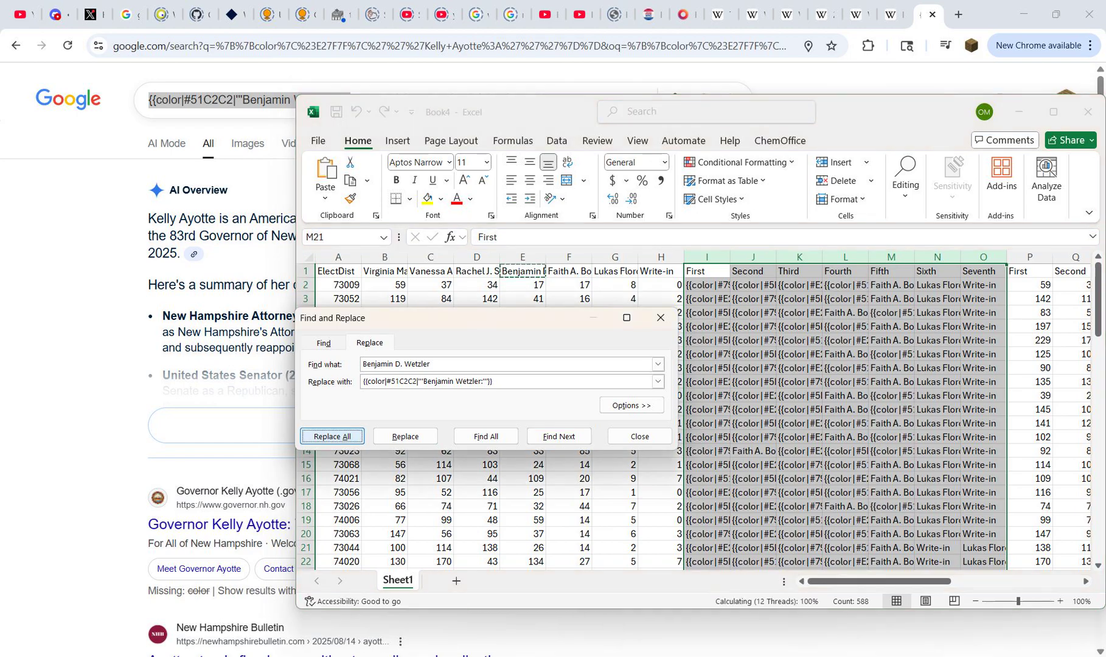
{"action": "key", "text": "Return"}
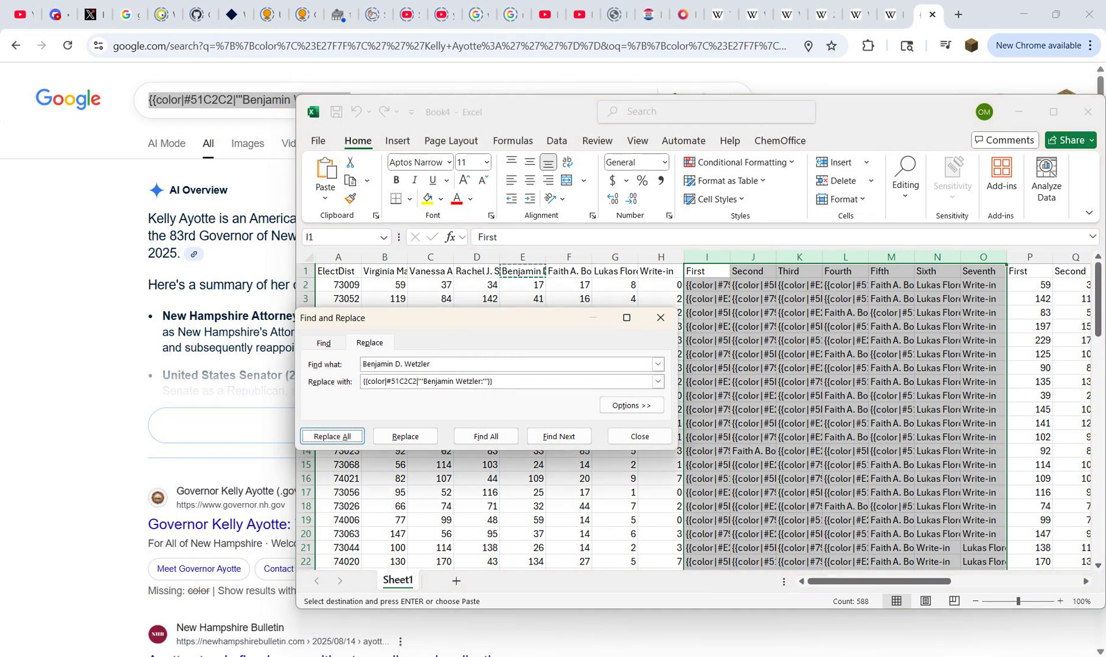
{"action": "left_click", "coordinate": [569, 271]}
{"action": "key", "text": "ctrl+c"}
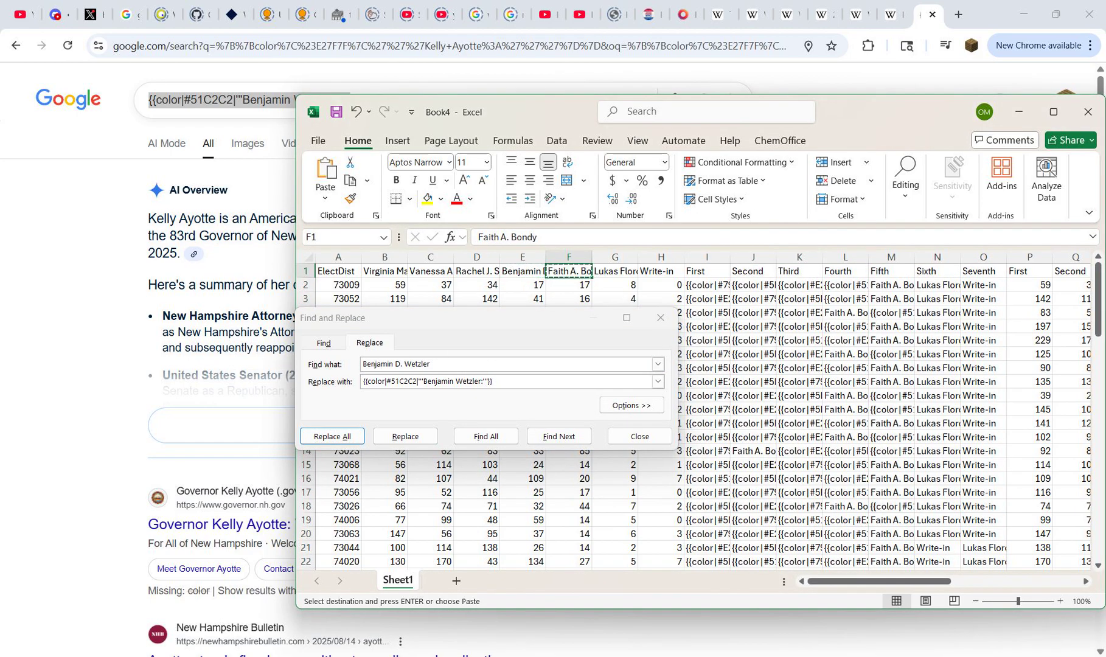
{"action": "key", "text": "alt+Tab"}
{"action": "left_click_drag", "start_coordinate": [243, 99], "coordinate": [339, 99]}
{"action": "key", "text": "ctrl+v"}
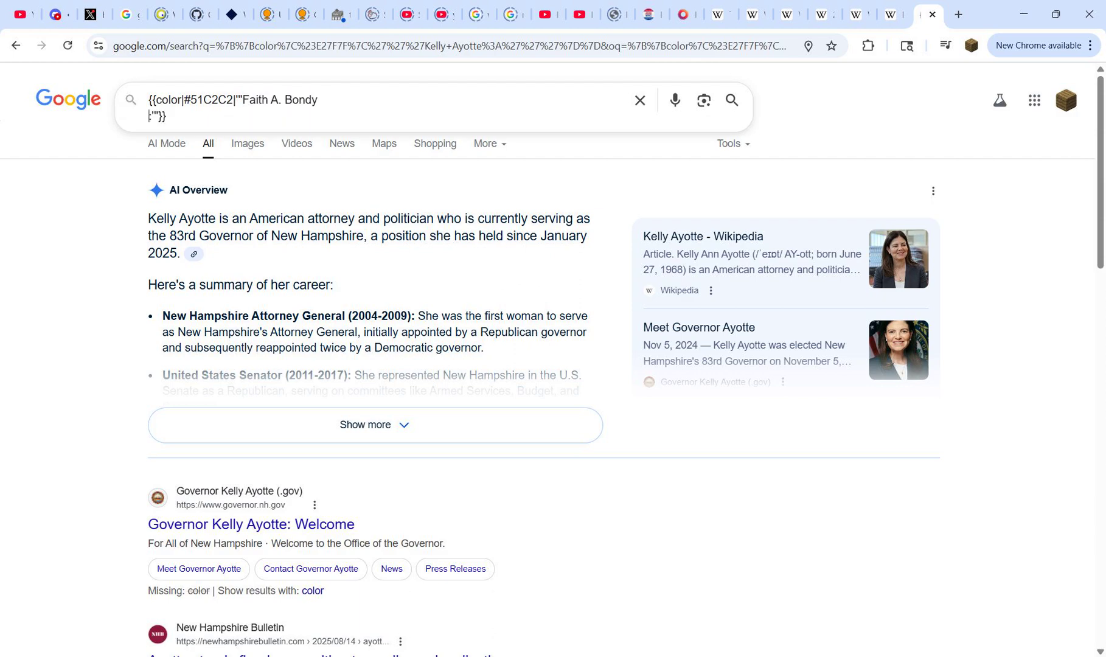
{"action": "key", "text": "Delete"}
{"action": "key", "text": "BackSpace"}
{"action": "key", "text": "BackSpace"}
{"action": "key", "text": "BackSpace"}
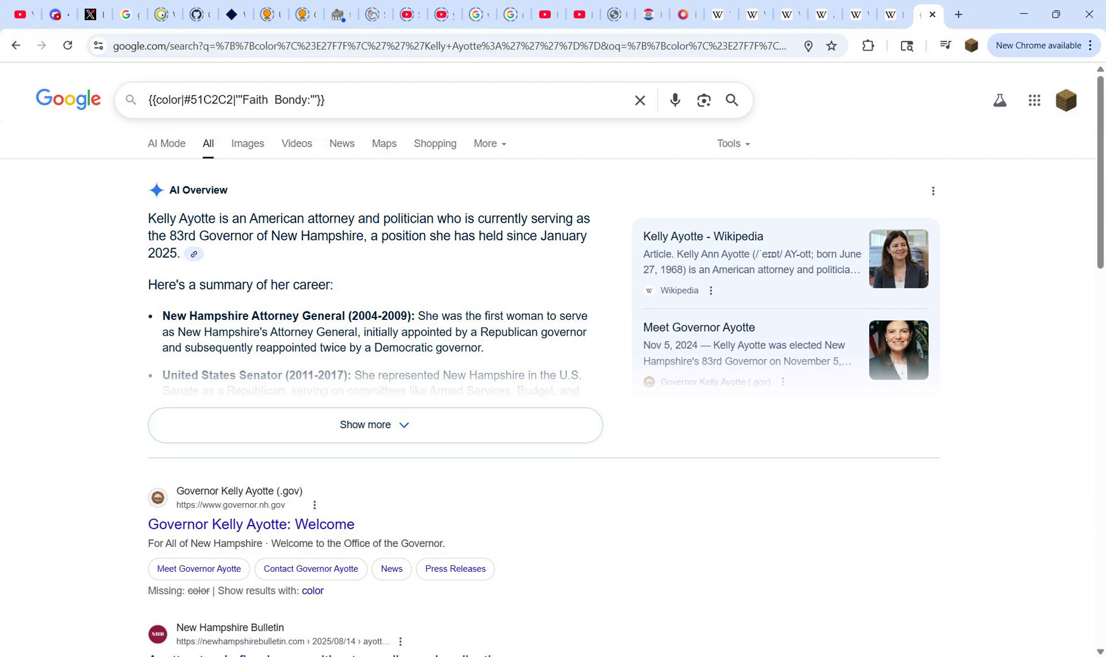
Step: Check Bondy's color in the District 4 legend and set the template's hex code to FF9A50 from the Republican (alternative) 50–60% row
{"action": "left_click", "coordinate": [857, 14]}
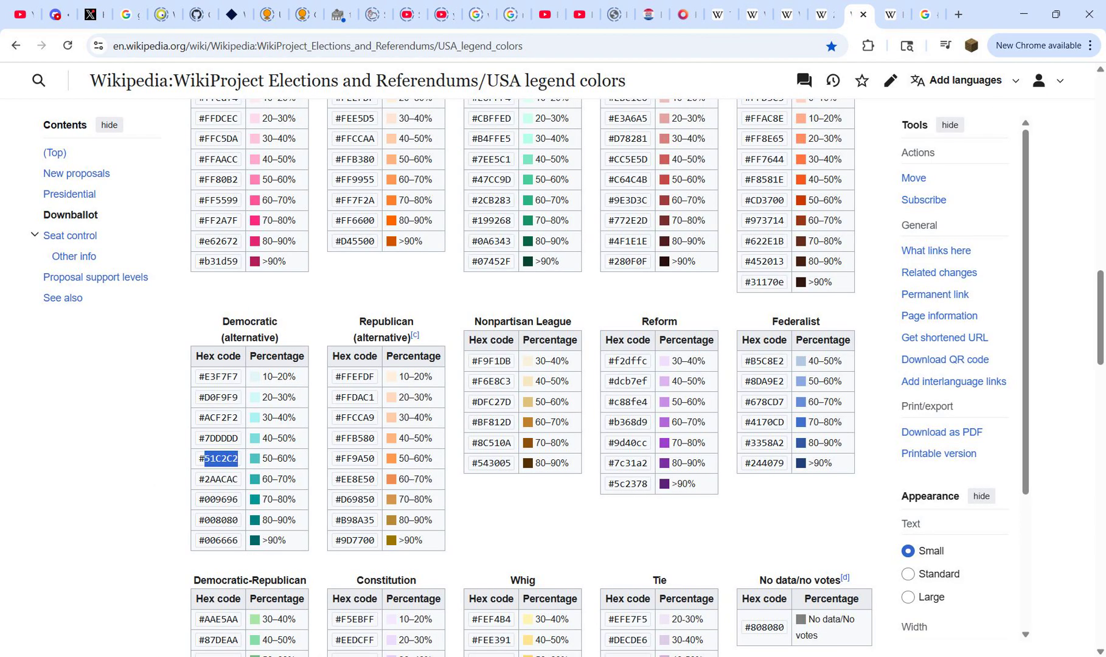
{"action": "left_click", "coordinate": [824, 14]}
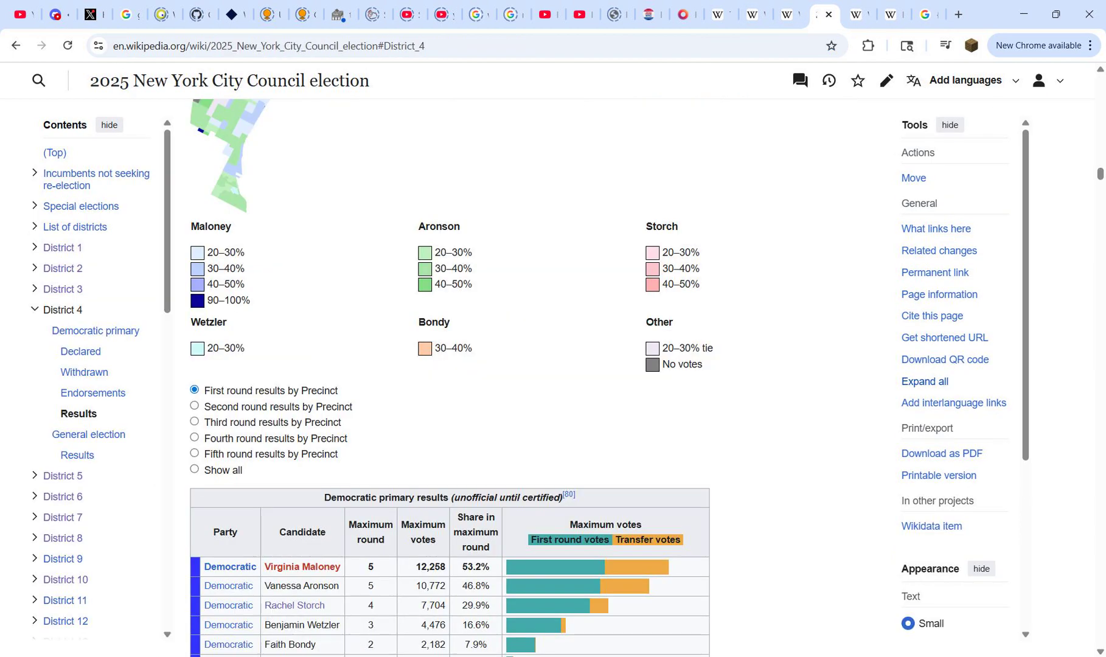
{"action": "left_click", "coordinate": [854, 14]}
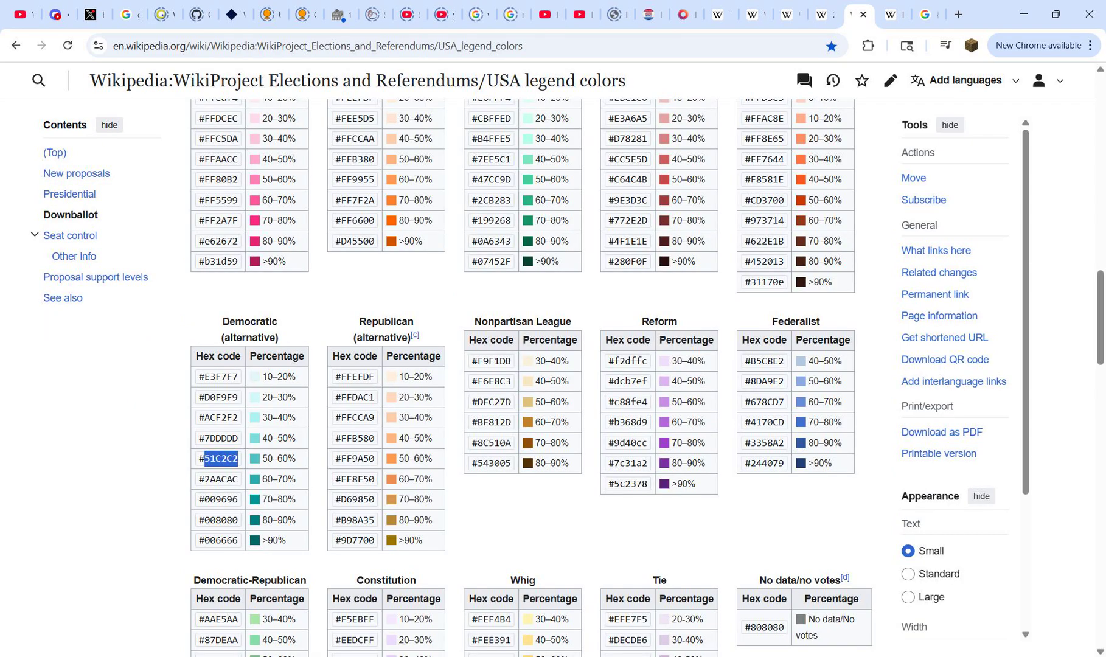
{"action": "double_click", "coordinate": [358, 459]}
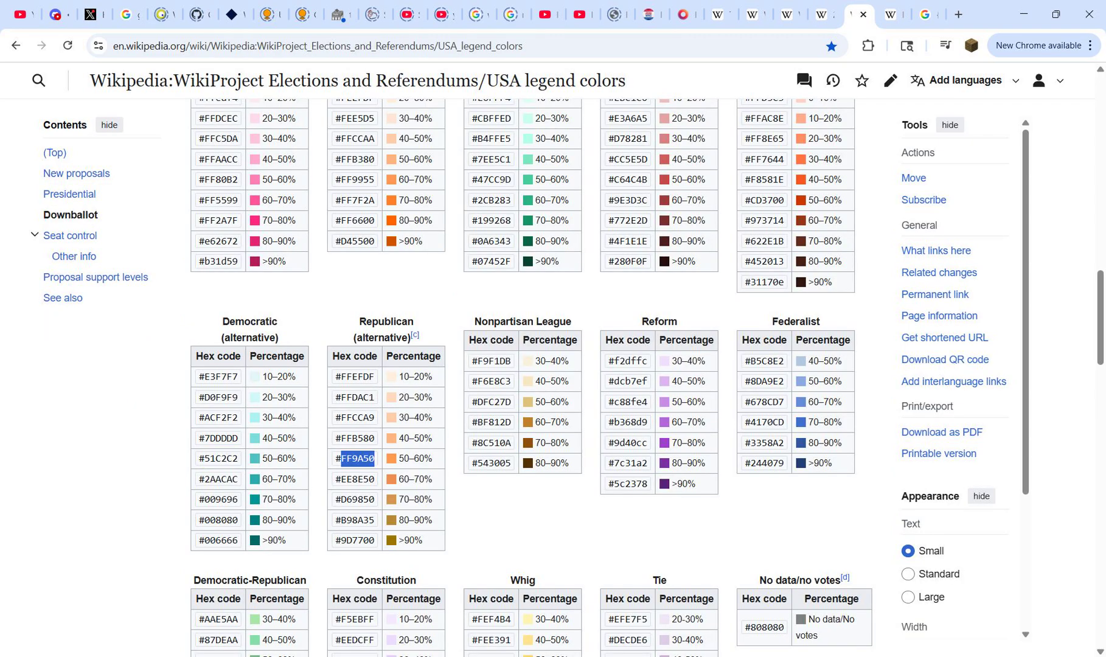
{"action": "left_click", "coordinate": [926, 14]}
{"action": "double_click", "coordinate": [205, 101]}
{"action": "key", "text": "ctrl+v"}
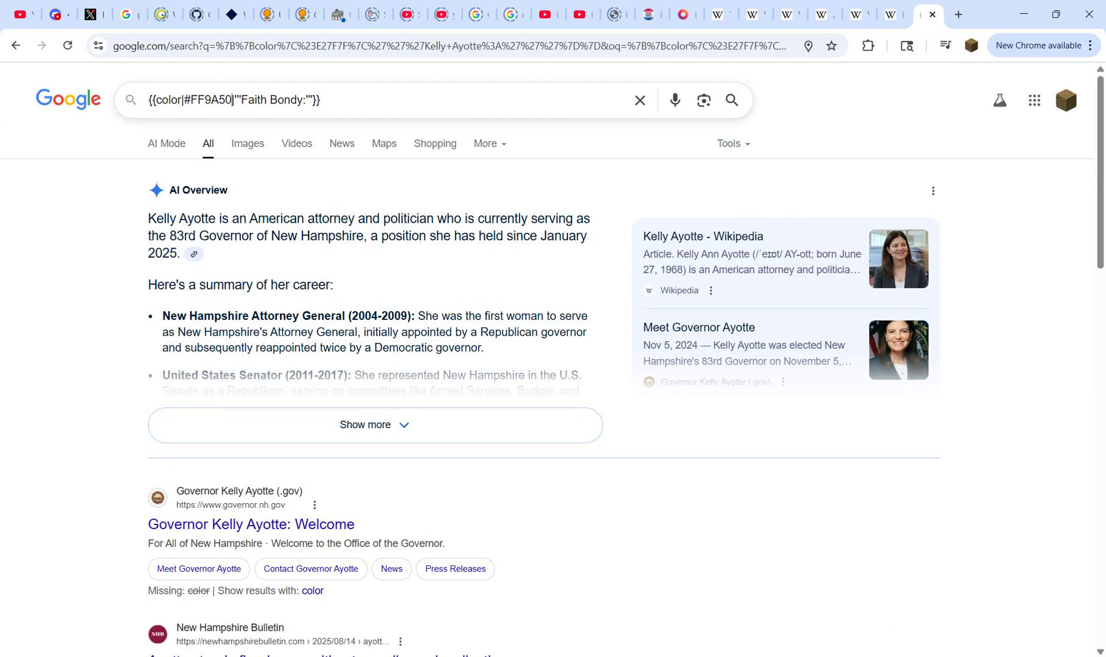
Step: Copy the finished Faith Bondy template and enter it as the replacement text for columns I to O in Book4
{"action": "key", "text": "ctrl+a"}
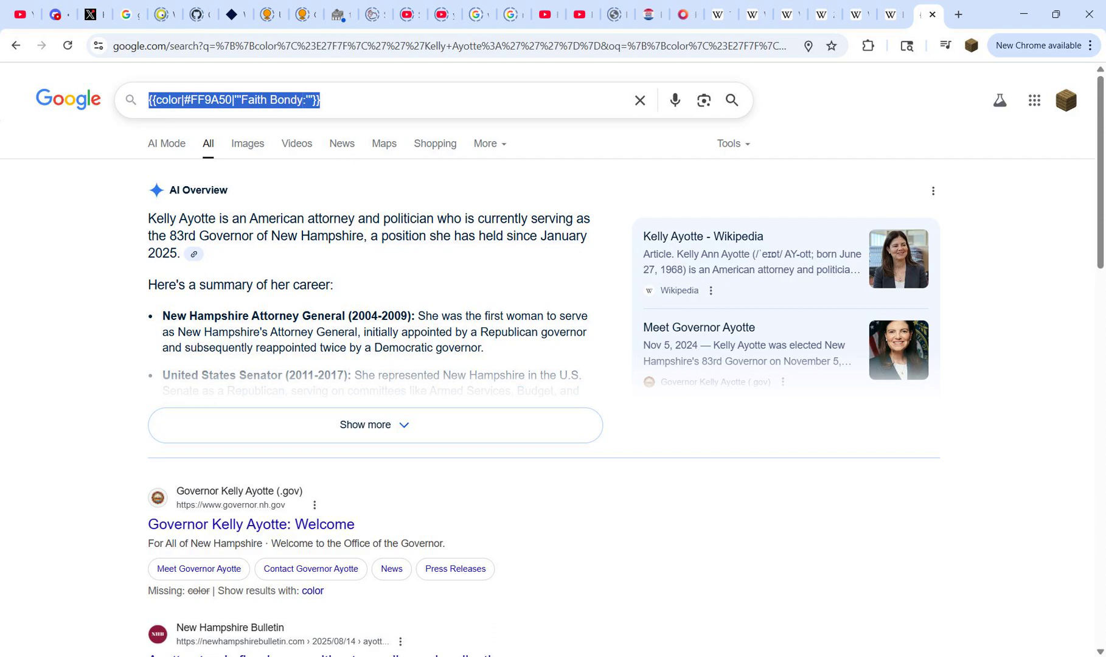
{"action": "mouse_move", "coordinate": [718, 651]}
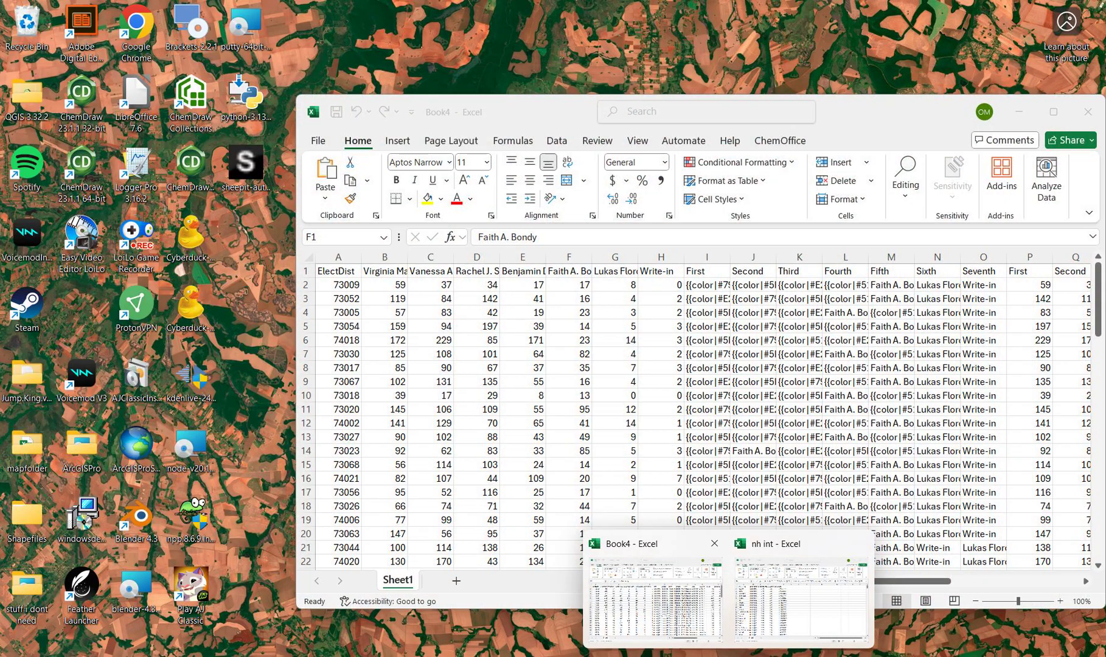
{"action": "left_click", "coordinate": [648, 584]}
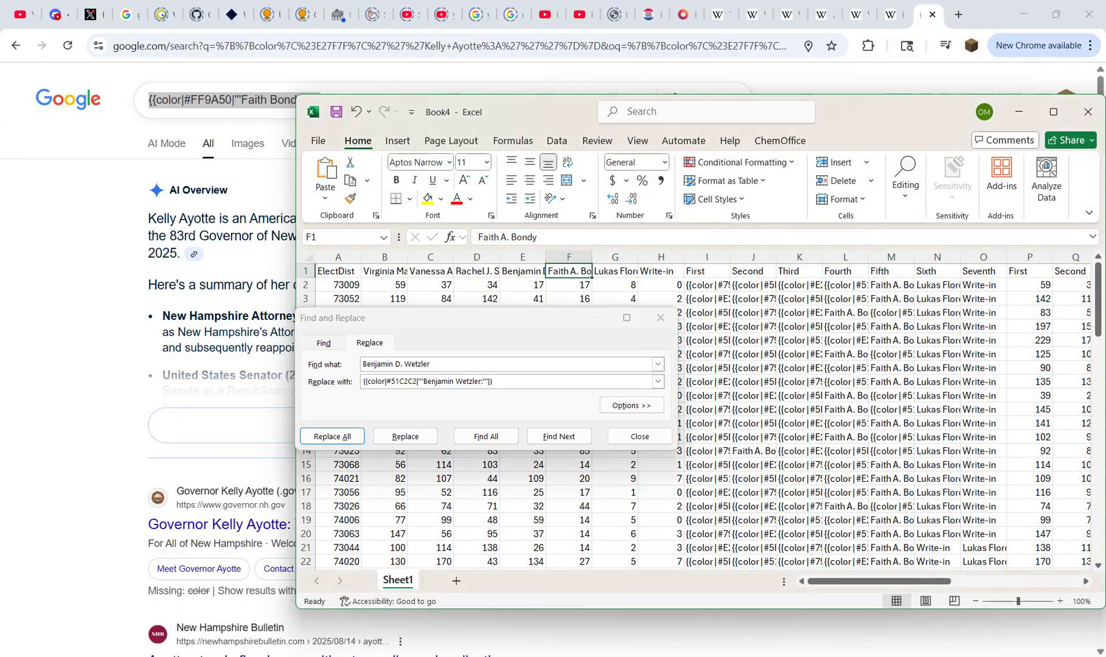
{"action": "left_click_drag", "start_coordinate": [707, 257], "coordinate": [983, 257]}
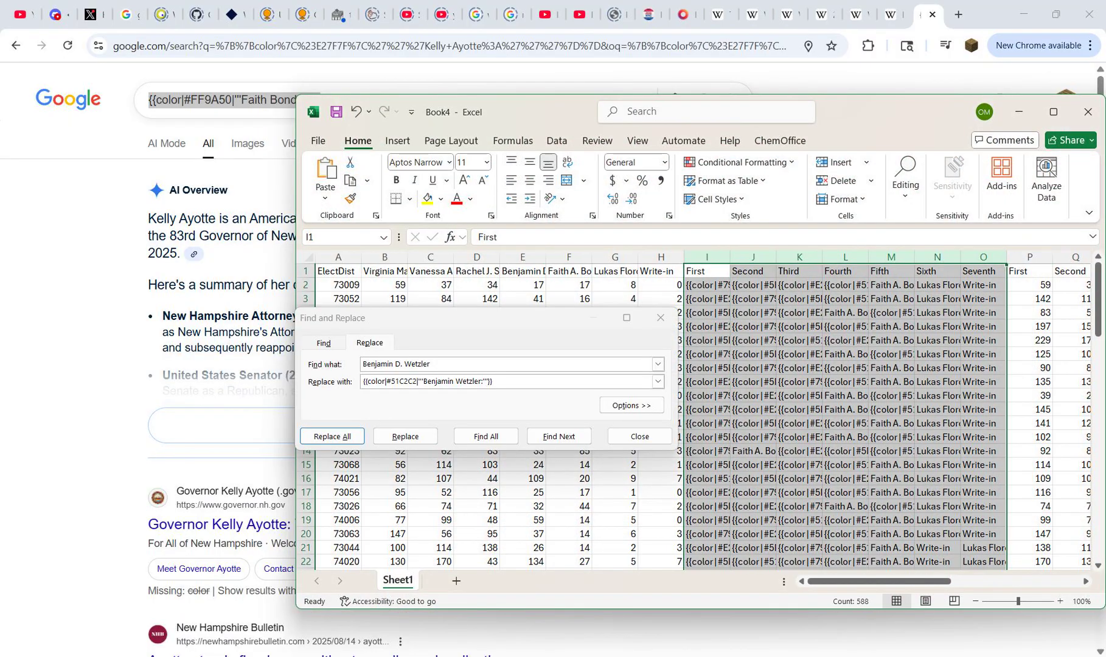
{"action": "left_click", "coordinate": [425, 381]}
{"action": "key", "text": "ctrl+a"}
{"action": "key", "text": "ctrl+v"}
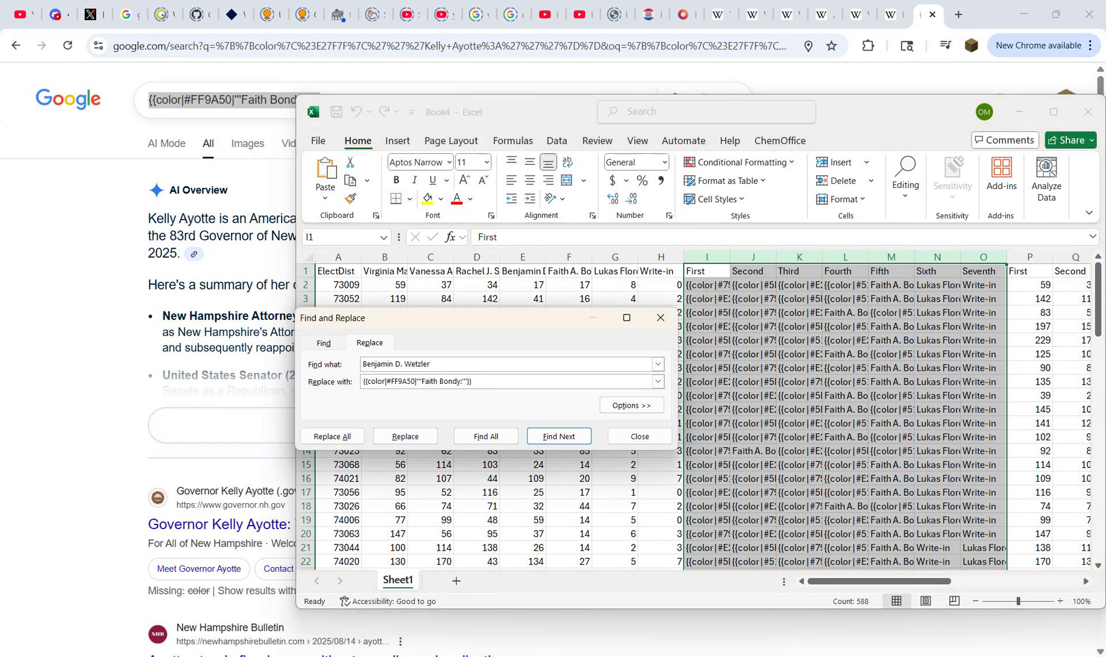
{"action": "left_click", "coordinate": [569, 271]}
{"action": "key", "text": "ctrl+c"}
{"action": "left_click", "coordinate": [426, 363]}
{"action": "key", "text": "ctrl+a"}
{"action": "key", "text": "ctrl+v"}
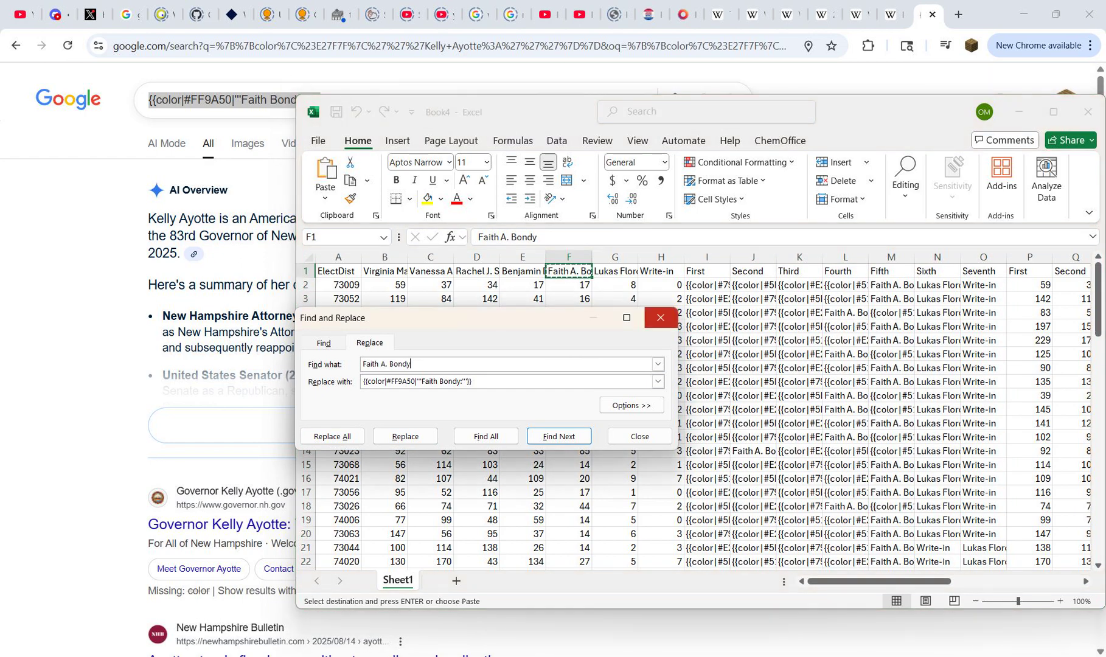
{"action": "left_click_drag", "start_coordinate": [707, 256], "coordinate": [983, 257]}
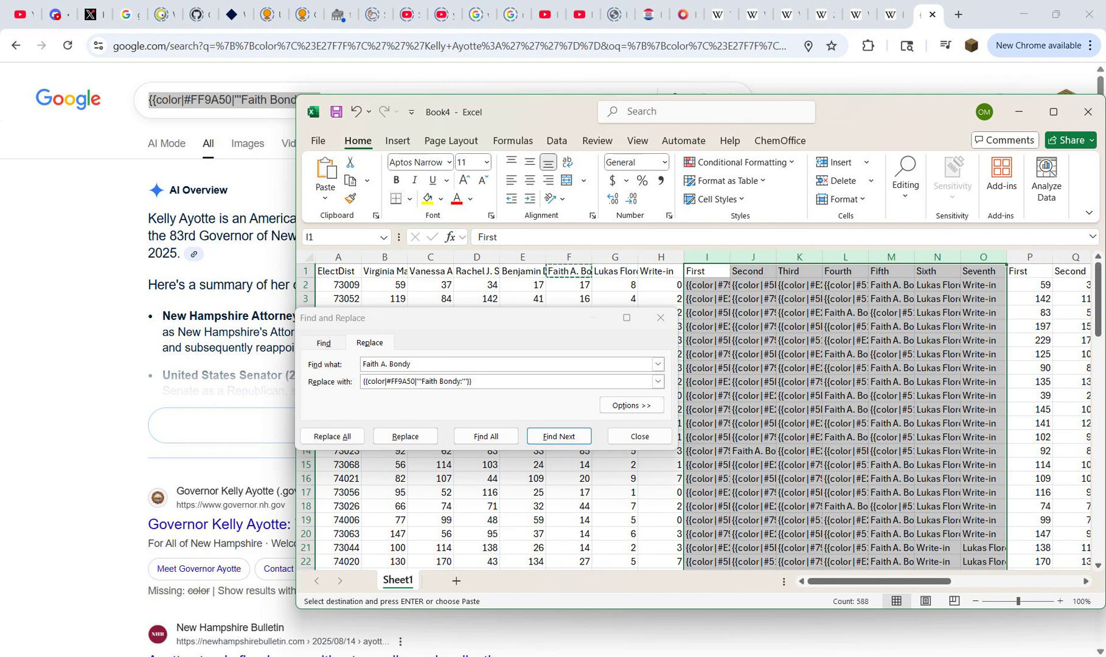
{"action": "left_click", "coordinate": [332, 437]}
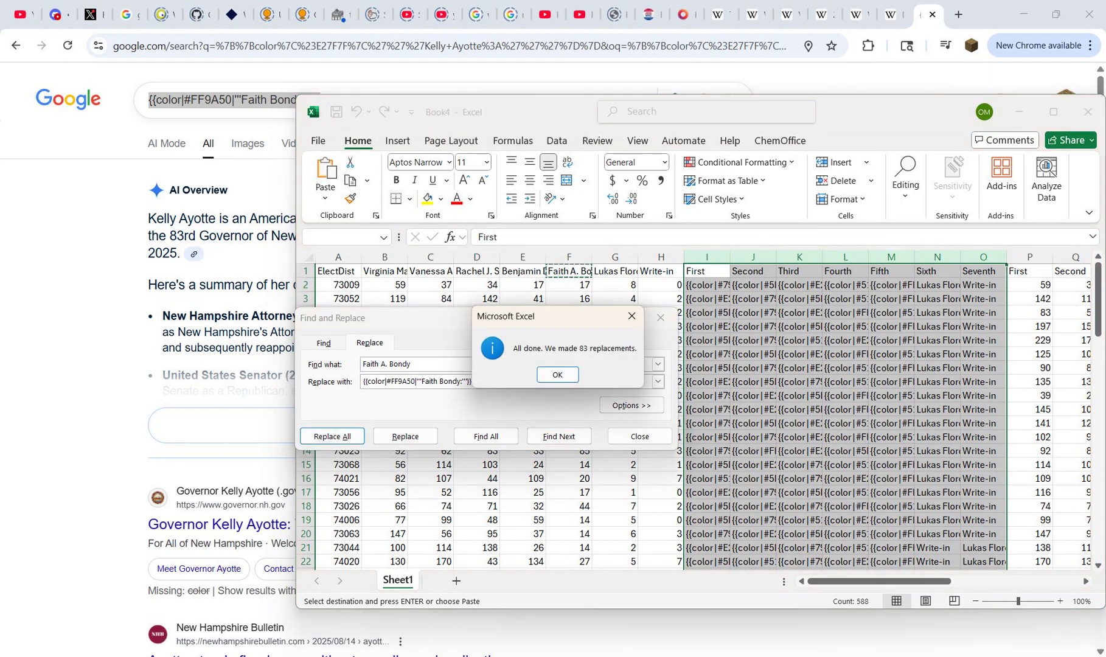
{"action": "left_click", "coordinate": [558, 375]}
{"action": "left_click", "coordinate": [615, 271]}
{"action": "key", "text": "ctrl+c"}
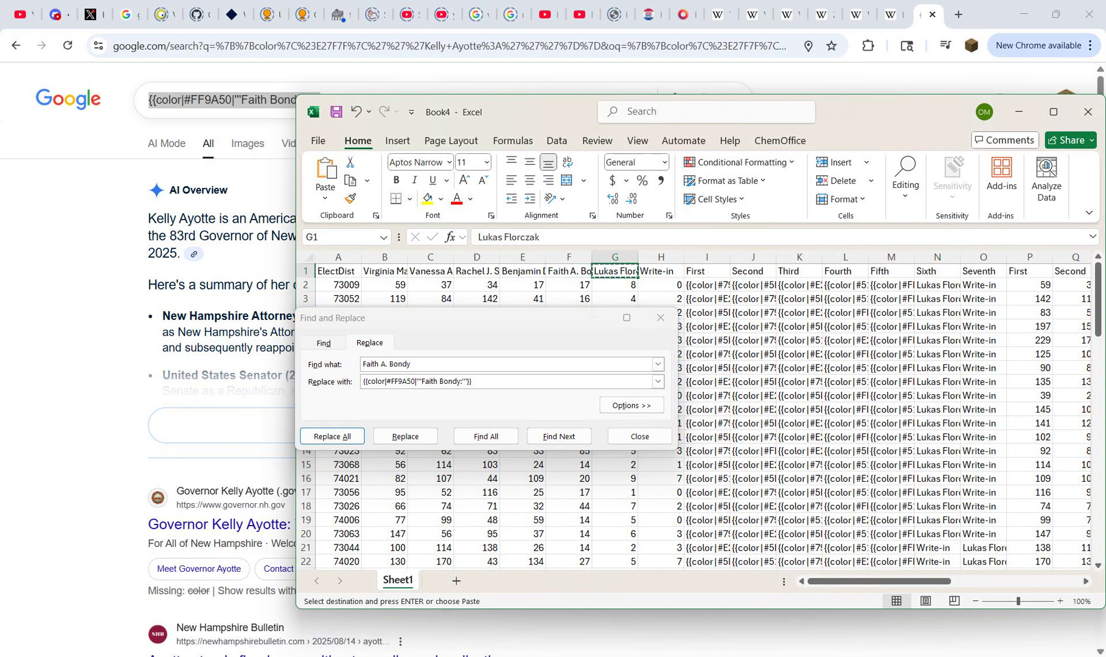
{"action": "key", "text": "alt+Tab"}
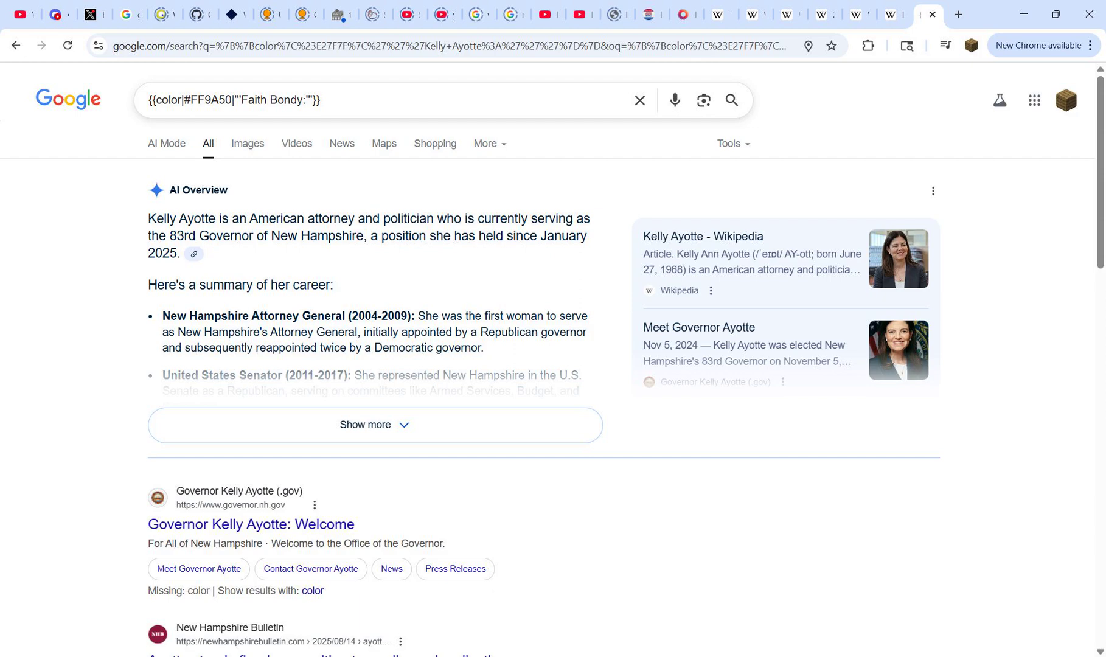
{"action": "left_click_drag", "start_coordinate": [242, 99], "coordinate": [284, 100]}
{"action": "key", "text": "ctrl+v"}
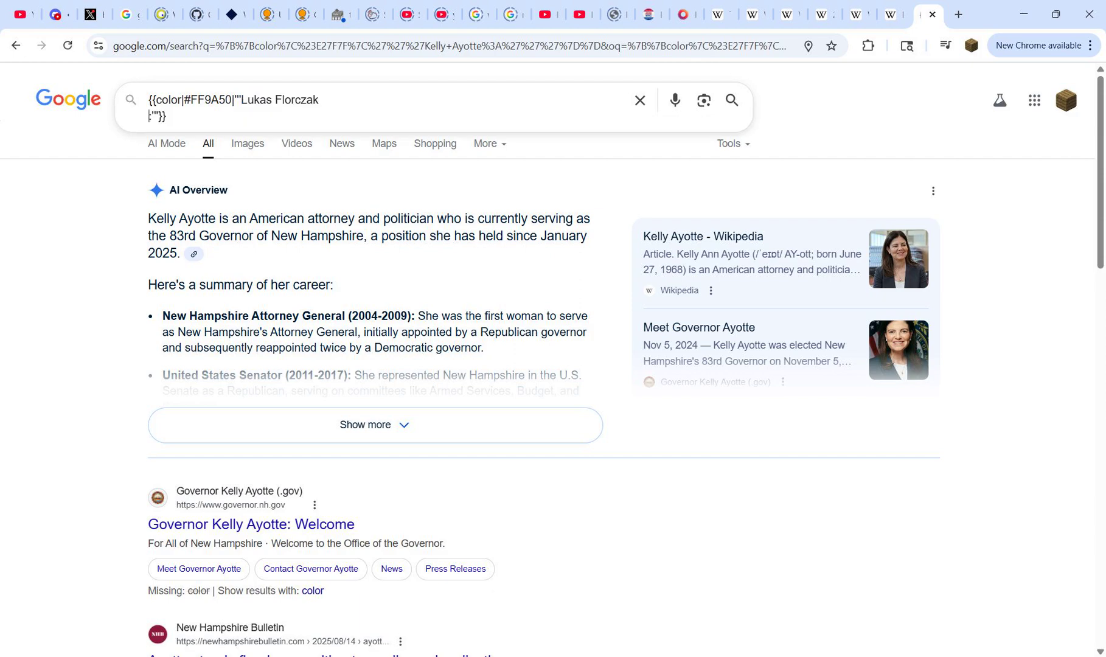
{"action": "key", "text": "BackSpace"}
Step: Check the District 4 legend and set the Florczak template's hex code to F1C92A from the downballot Libertarian 50–60% row
{"action": "double_click", "coordinate": [211, 99]}
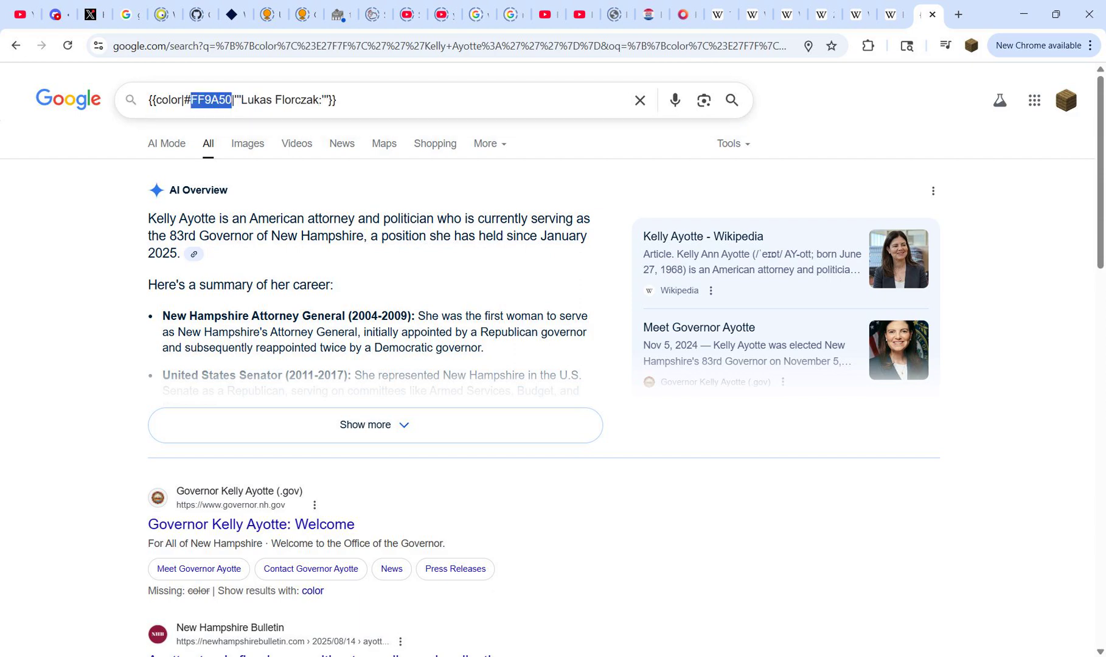
{"action": "left_click", "coordinate": [822, 14]}
{"action": "left_click", "coordinate": [858, 14]}
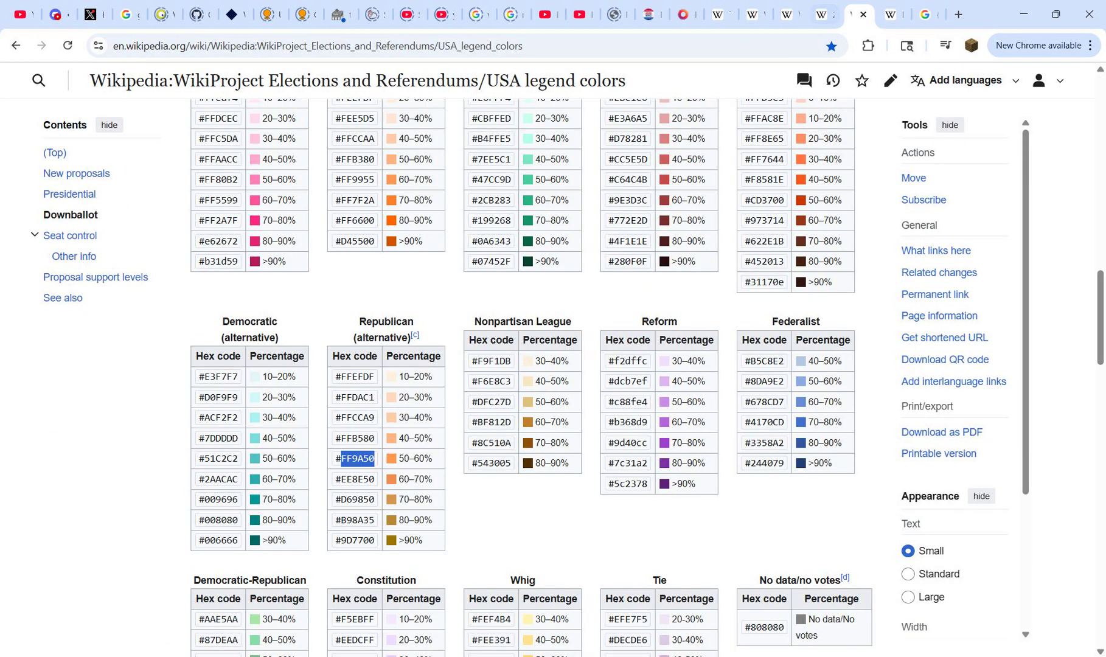
{"action": "left_click", "coordinate": [822, 15]}
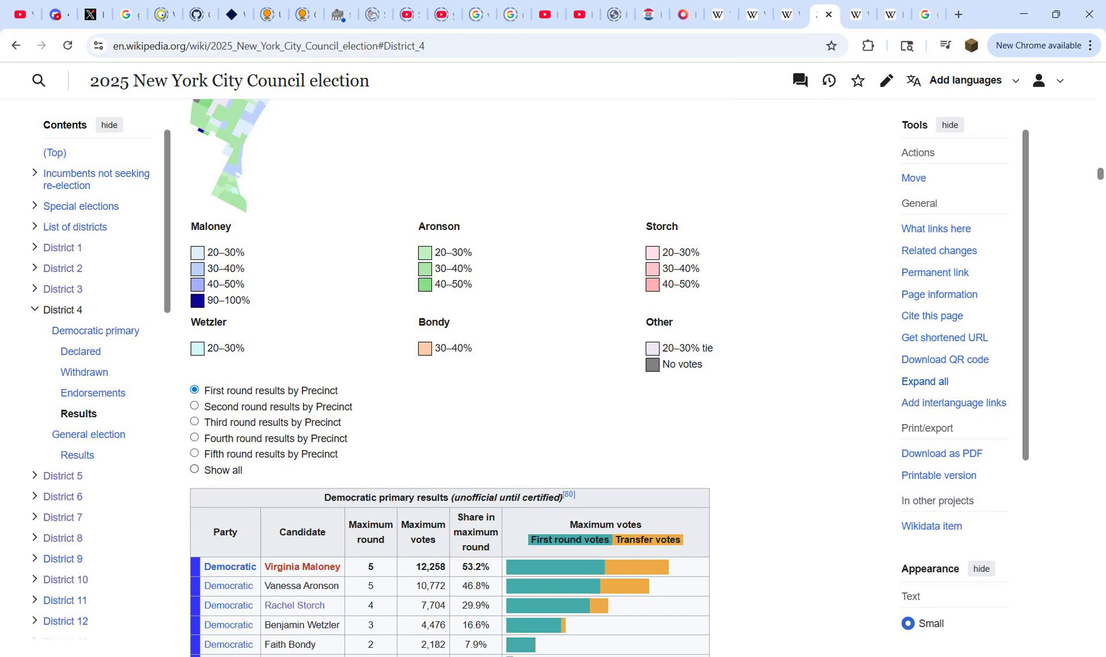
{"action": "scroll", "coordinate": [450, 377], "scroll_direction": "up", "scroll_amount": 2}
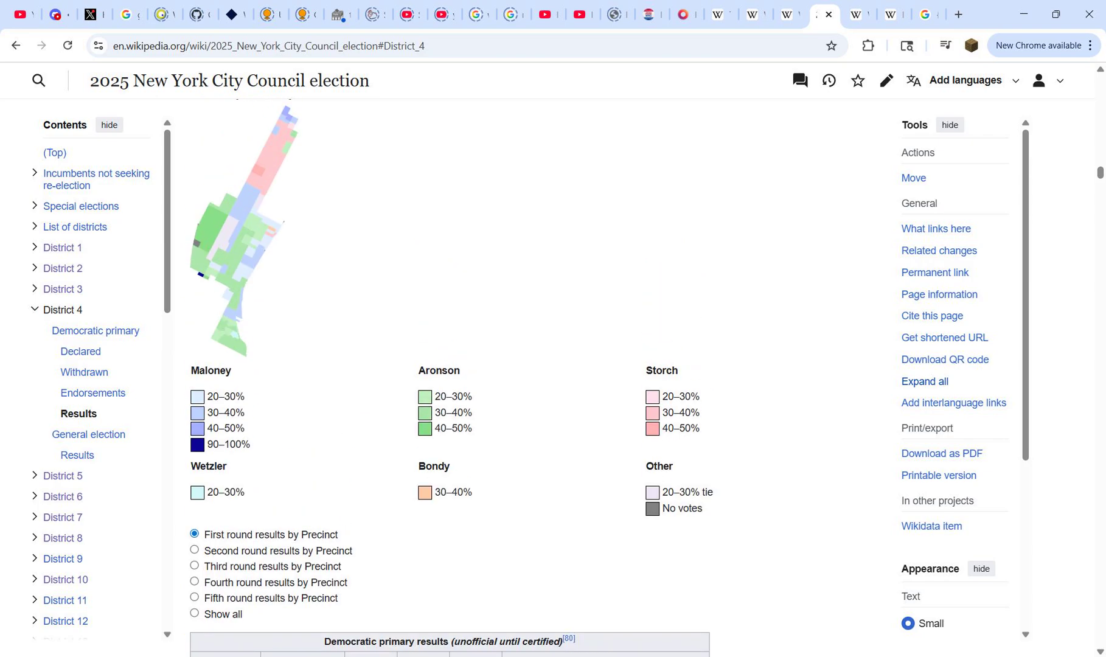
{"action": "scroll", "coordinate": [450, 377], "scroll_direction": "down", "scroll_amount": 1}
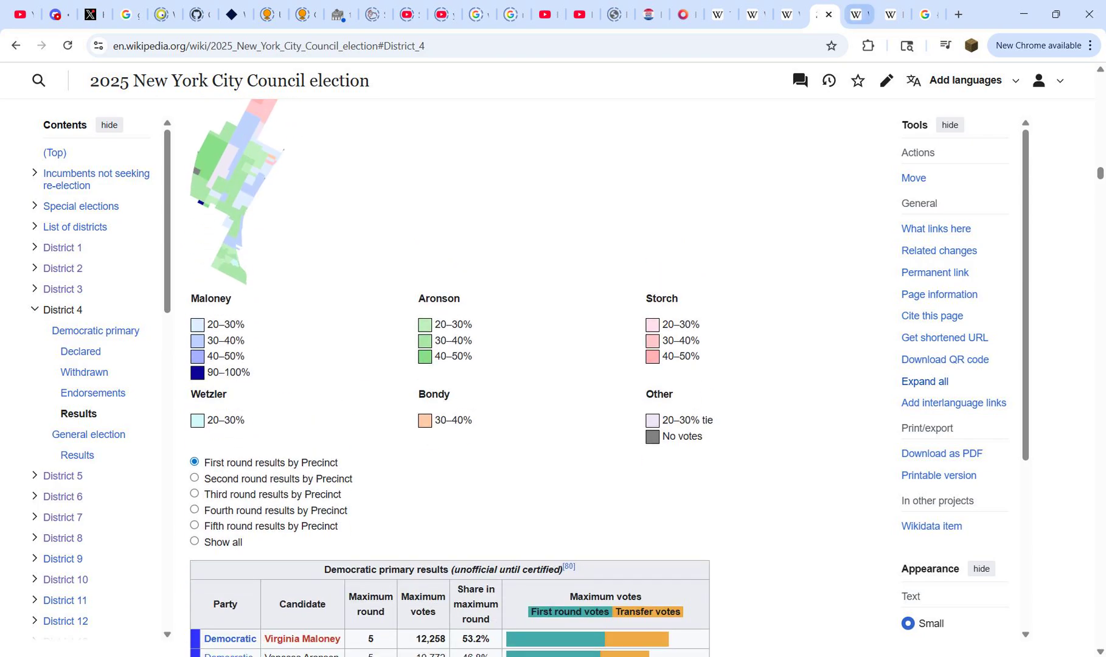
{"action": "left_click", "coordinate": [857, 15]}
{"action": "scroll", "coordinate": [529, 378], "scroll_direction": "up", "scroll_amount": 5}
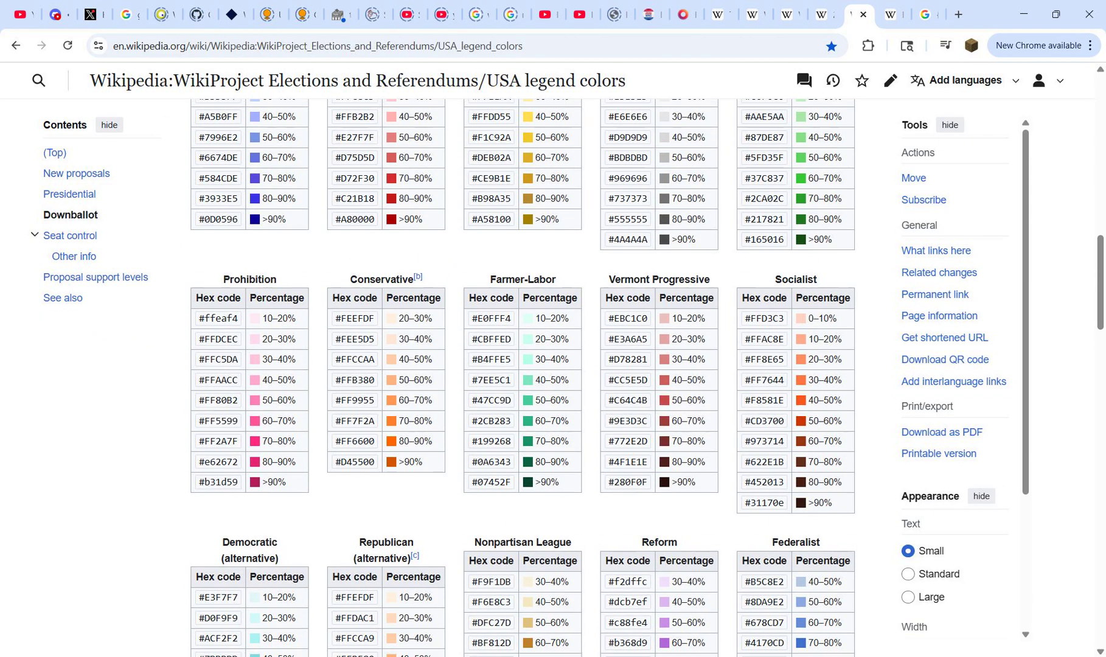
{"action": "double_click", "coordinate": [495, 277]}
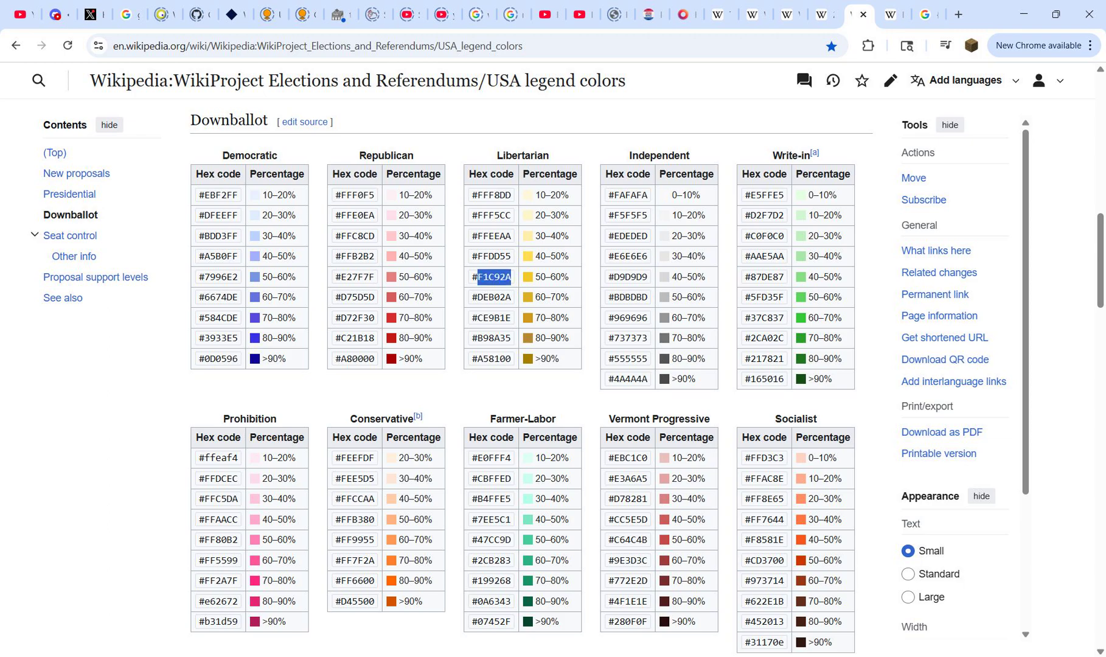
{"action": "key", "text": "ctrl+Tab"}
{"action": "key", "text": "ctrl+Tab"}
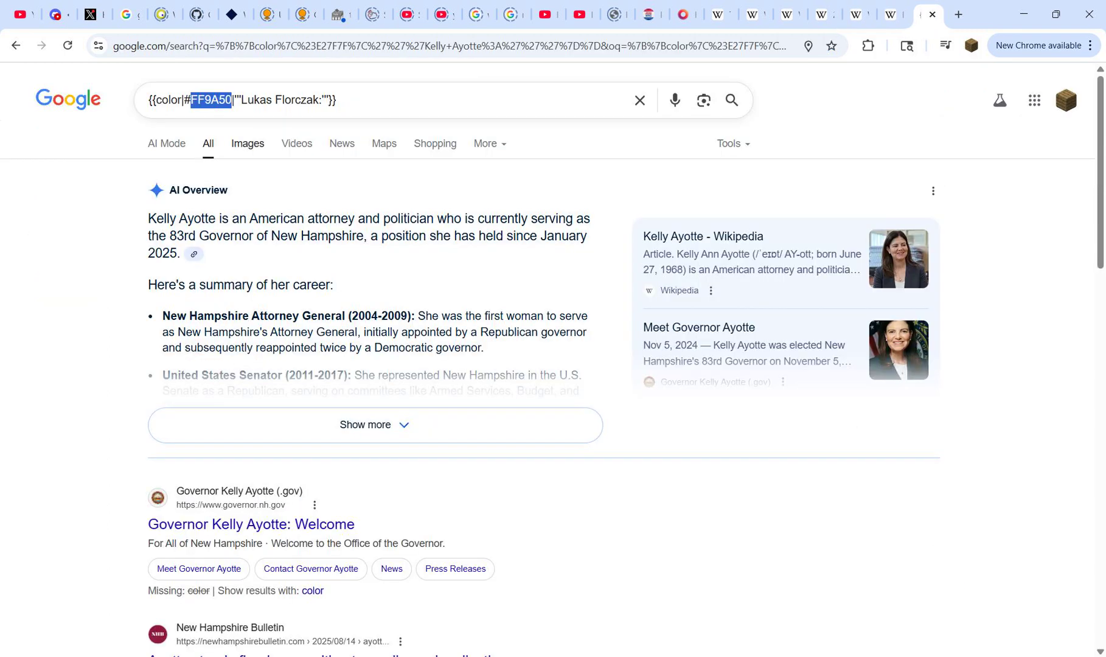
{"action": "key", "text": "ctrl+v"}
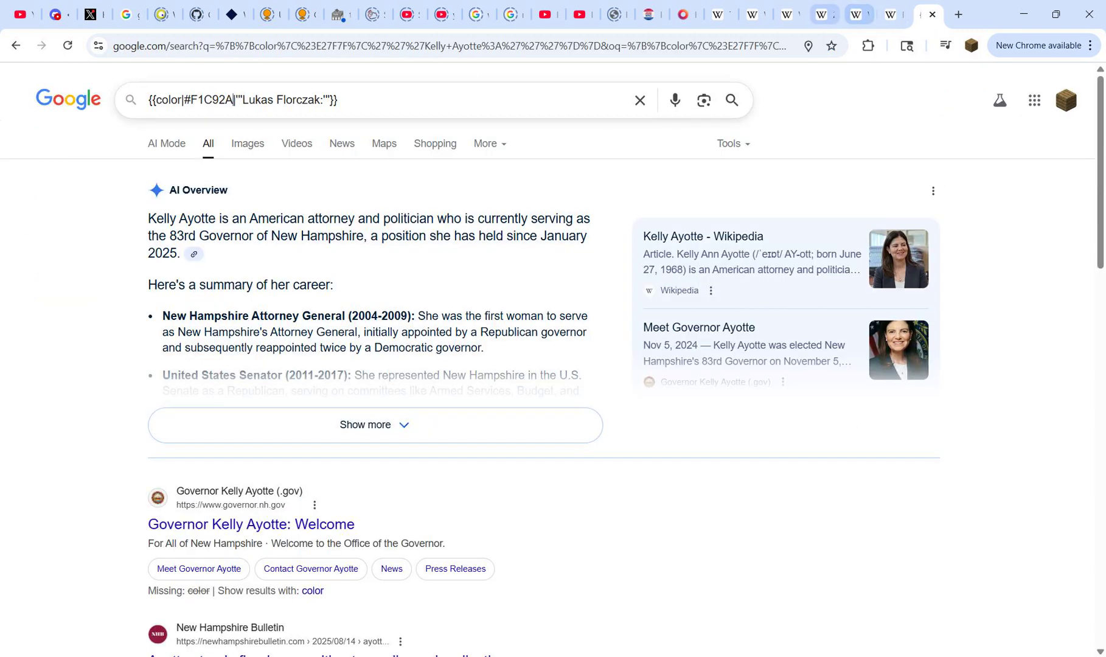
Step: Show all rounds of the District 4 precinct maps and examine their legends and the primary results table for the candidates' colors
{"action": "left_click", "coordinate": [822, 14]}
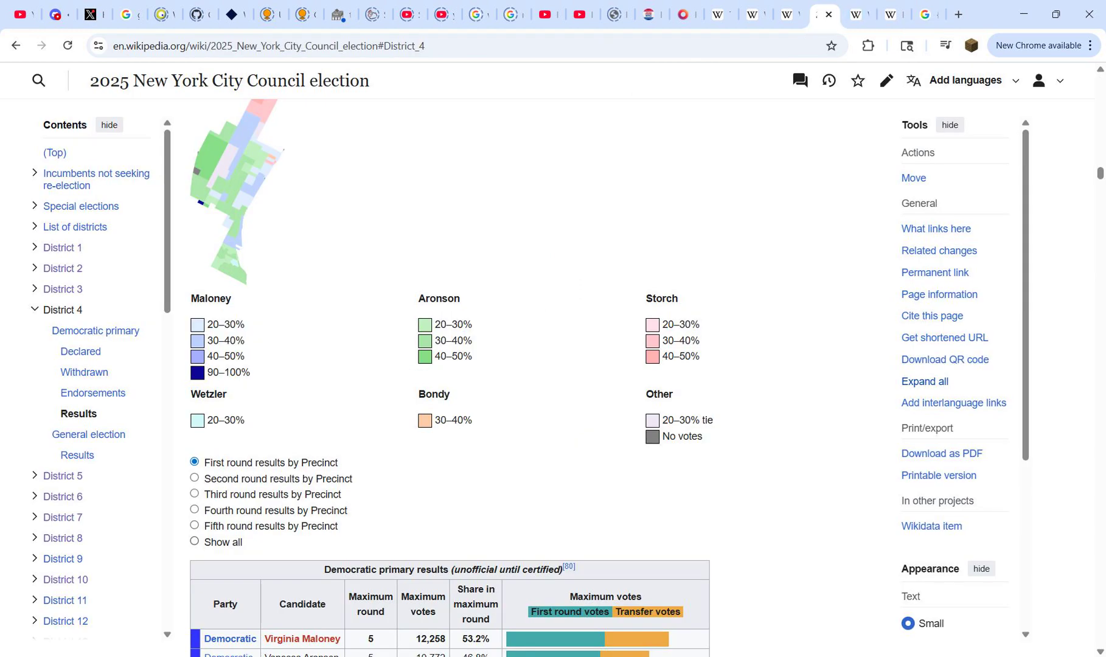
{"action": "left_click", "coordinate": [195, 541]}
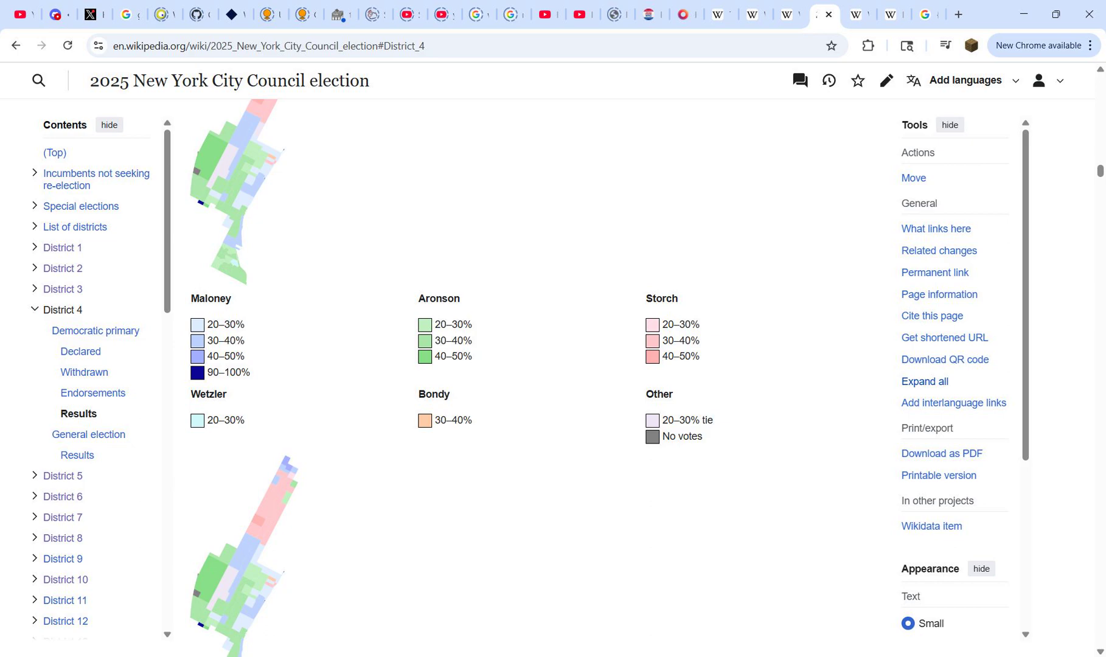
{"action": "scroll", "coordinate": [535, 377], "scroll_direction": "down", "scroll_amount": 10}
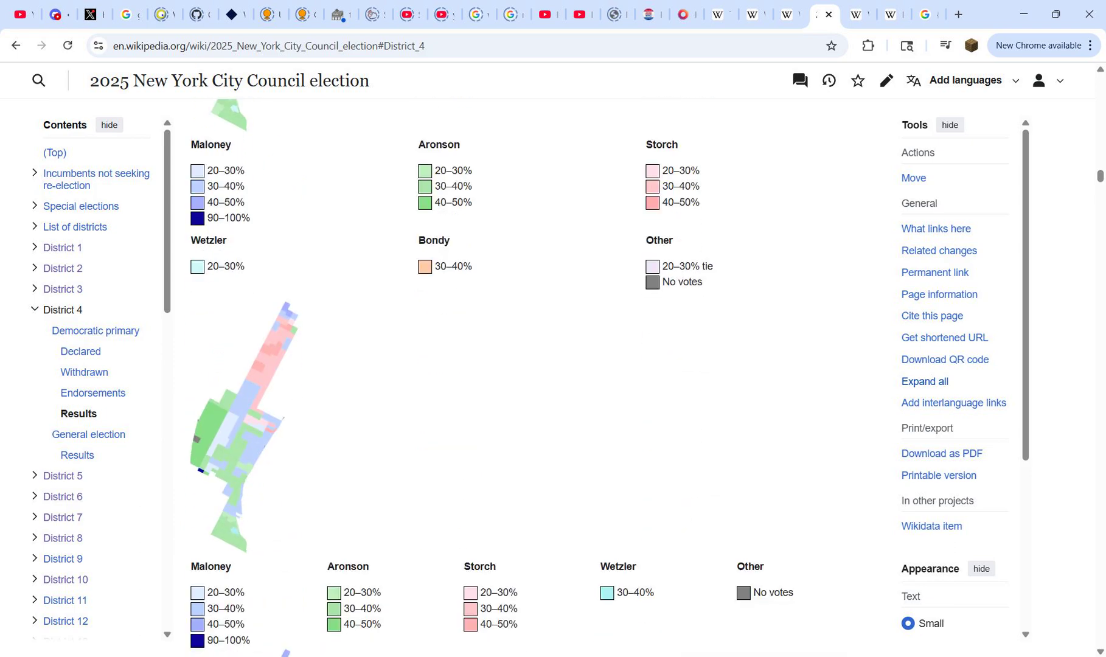
{"action": "scroll", "coordinate": [536, 377], "scroll_direction": "down", "scroll_amount": 8}
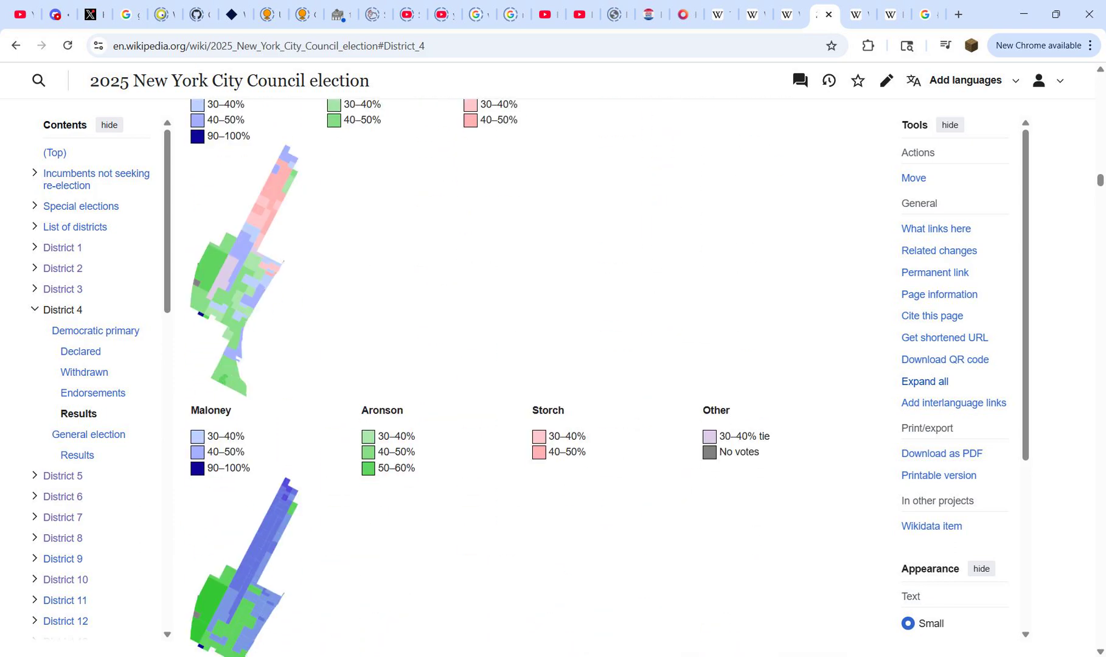
{"action": "scroll", "coordinate": [535, 377], "scroll_direction": "down", "scroll_amount": 3}
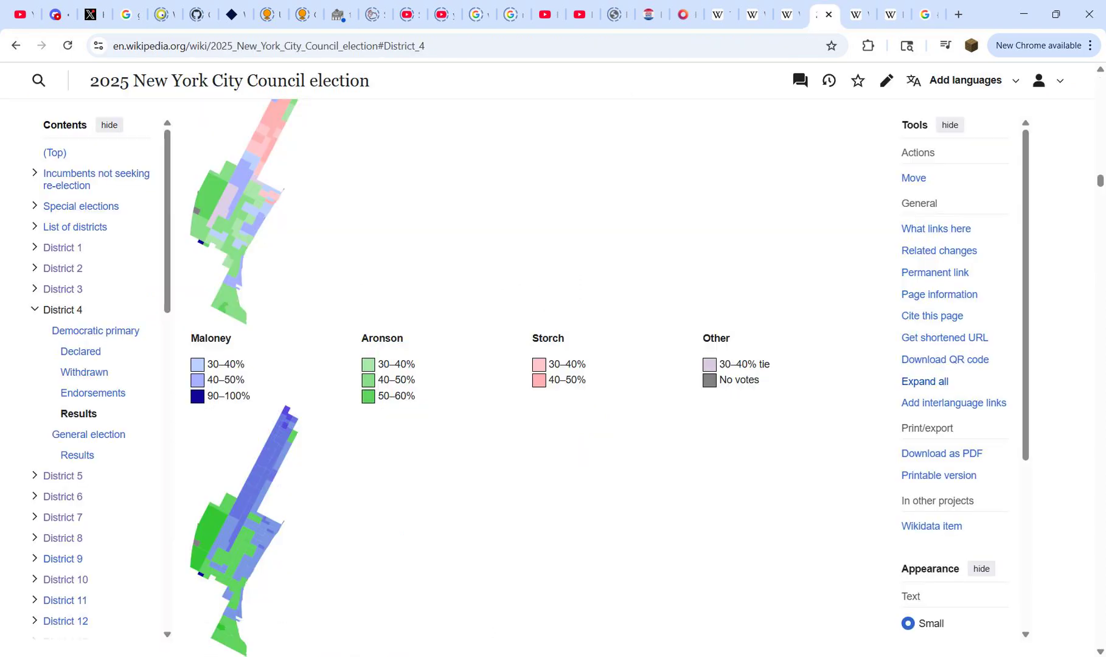
{"action": "scroll", "coordinate": [536, 377], "scroll_direction": "down", "scroll_amount": 6}
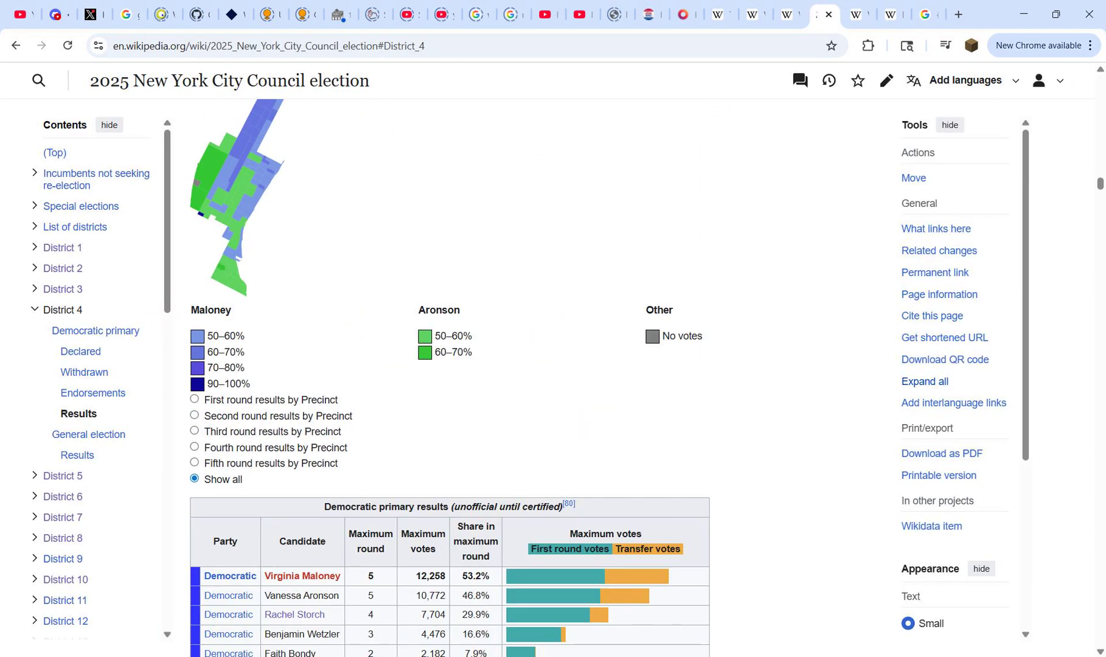
{"action": "scroll", "coordinate": [450, 378], "scroll_direction": "down", "scroll_amount": 9}
{"action": "scroll", "coordinate": [450, 377], "scroll_direction": "up", "scroll_amount": 8}
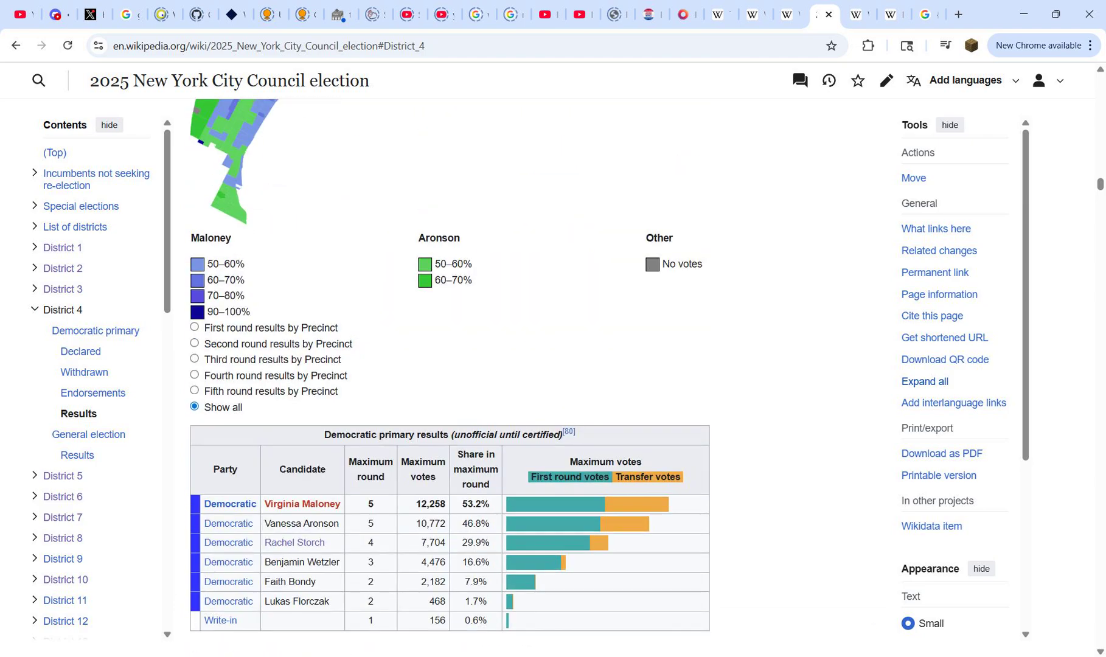
{"action": "scroll", "coordinate": [451, 377], "scroll_direction": "up", "scroll_amount": 14}
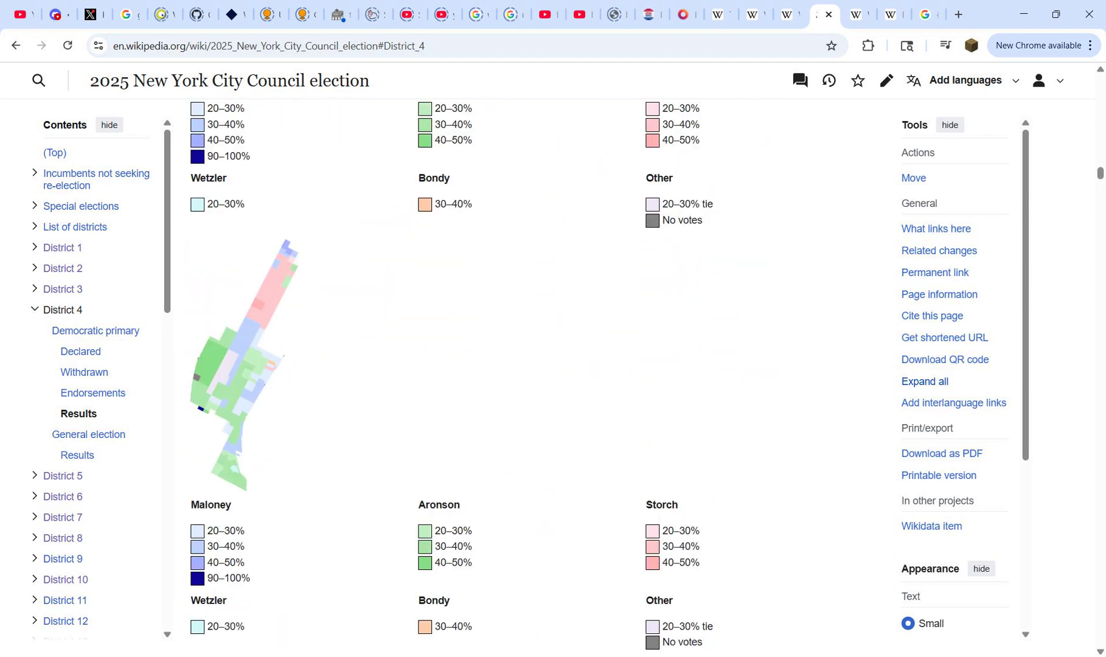
{"action": "scroll", "coordinate": [450, 377], "scroll_direction": "up", "scroll_amount": 5}
{"action": "left_click", "coordinate": [890, 14]}
{"action": "left_click", "coordinate": [856, 14]}
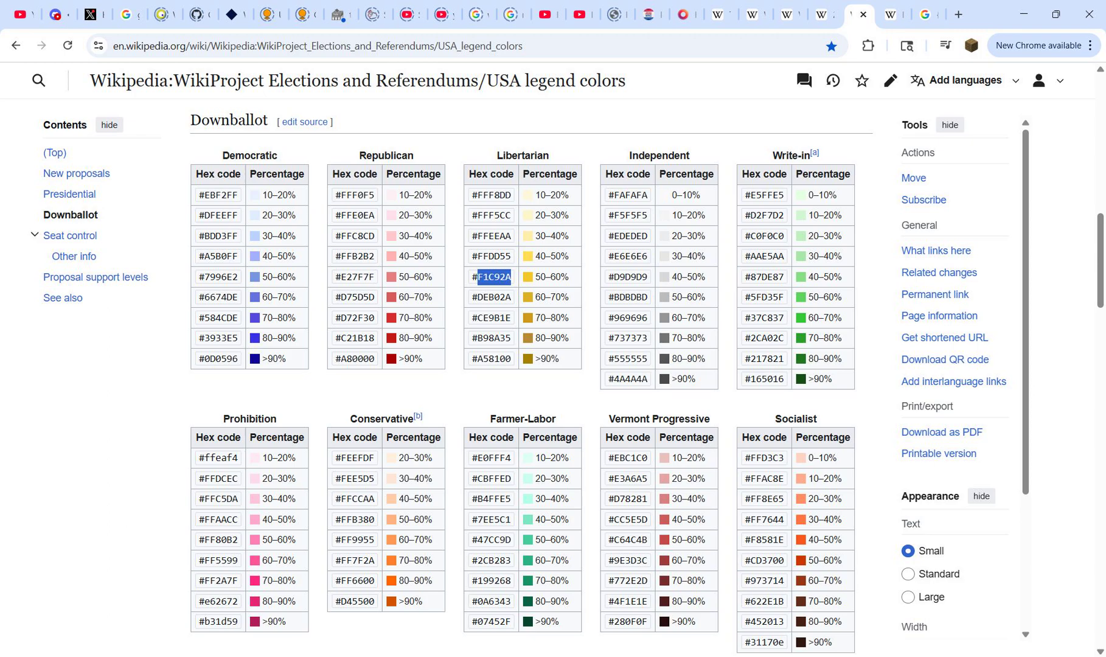
{"action": "key", "text": "ctrl+Tab"}
{"action": "key", "text": "ctrl+Tab"}
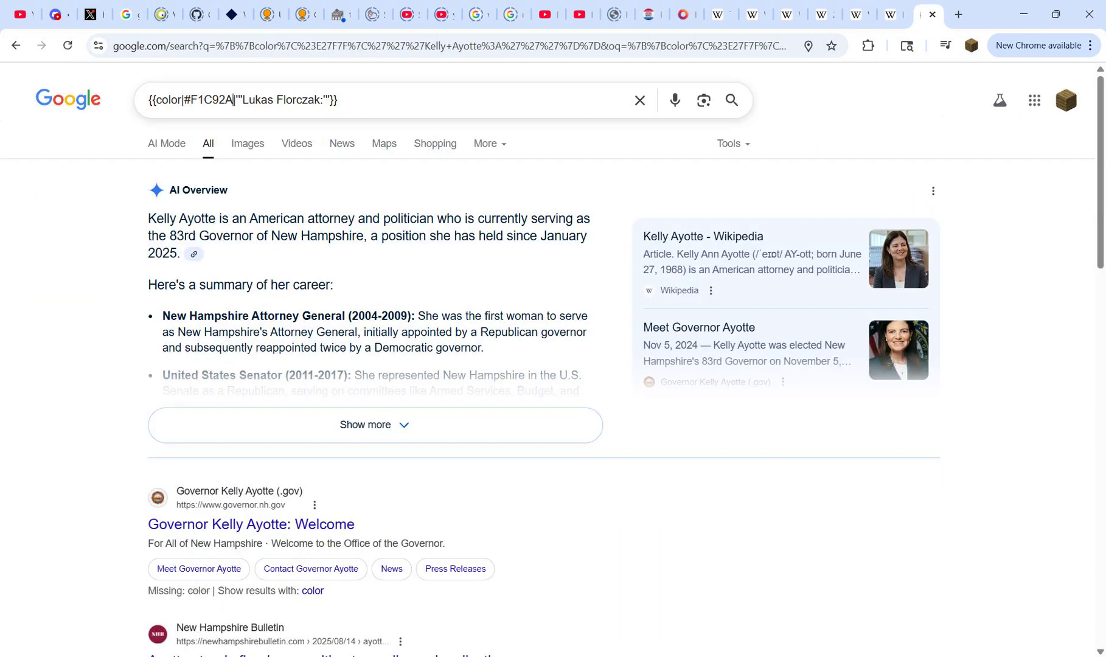
{"action": "double_click", "coordinate": [234, 99]}
{"action": "left_click", "coordinate": [234, 99]}
{"action": "key", "text": "ctrl+a"}
{"action": "key", "text": "ctrl+c"}
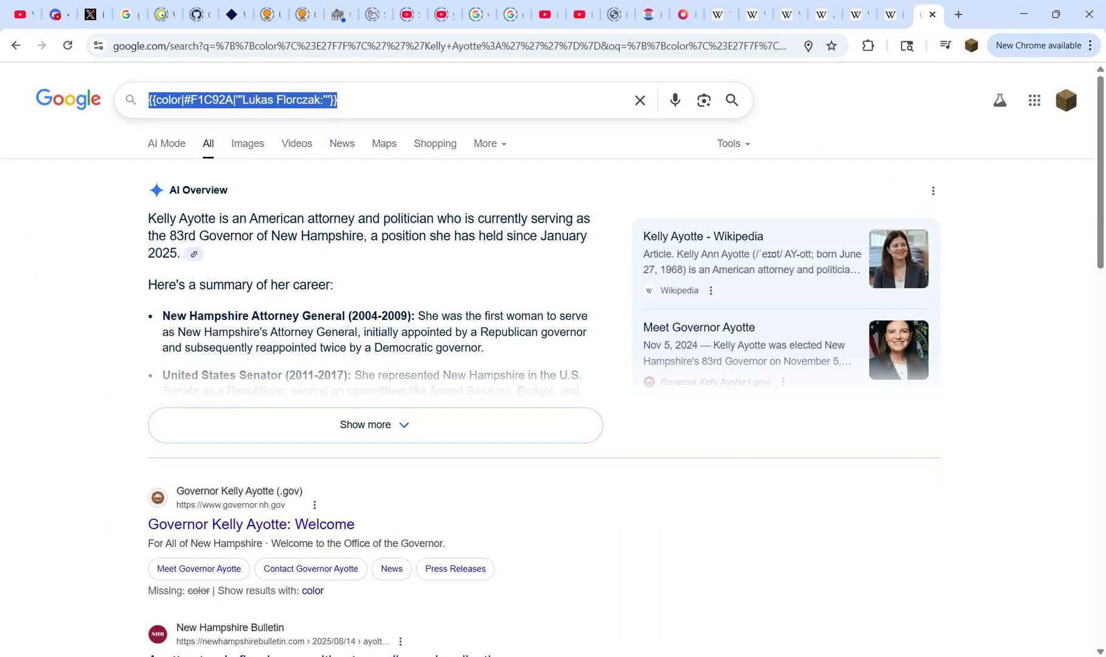
{"action": "mouse_move", "coordinate": [728, 656]}
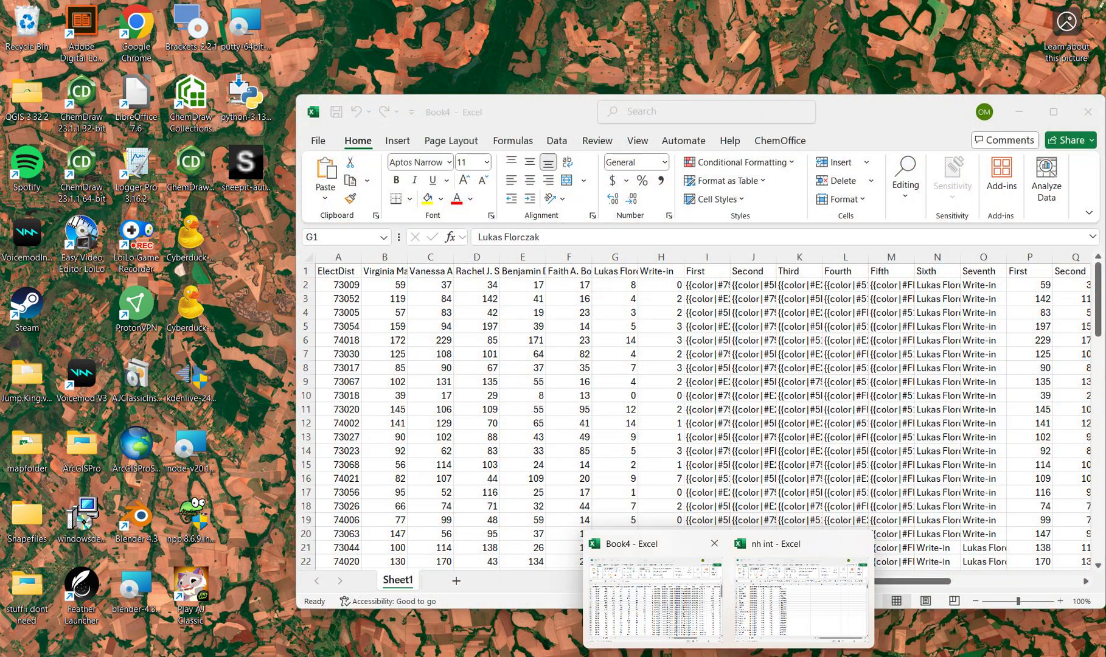
{"action": "left_click", "coordinate": [655, 600]}
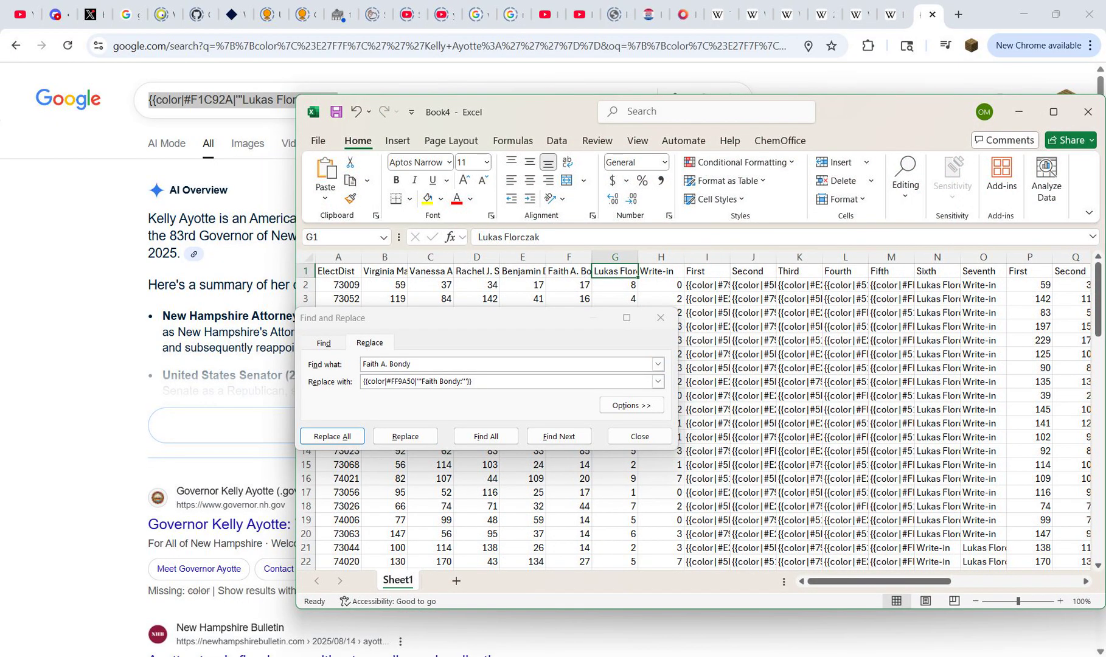
{"action": "left_click", "coordinate": [481, 381]}
{"action": "key", "text": "ctrl+a"}
{"action": "key", "text": "ctrl+v"}
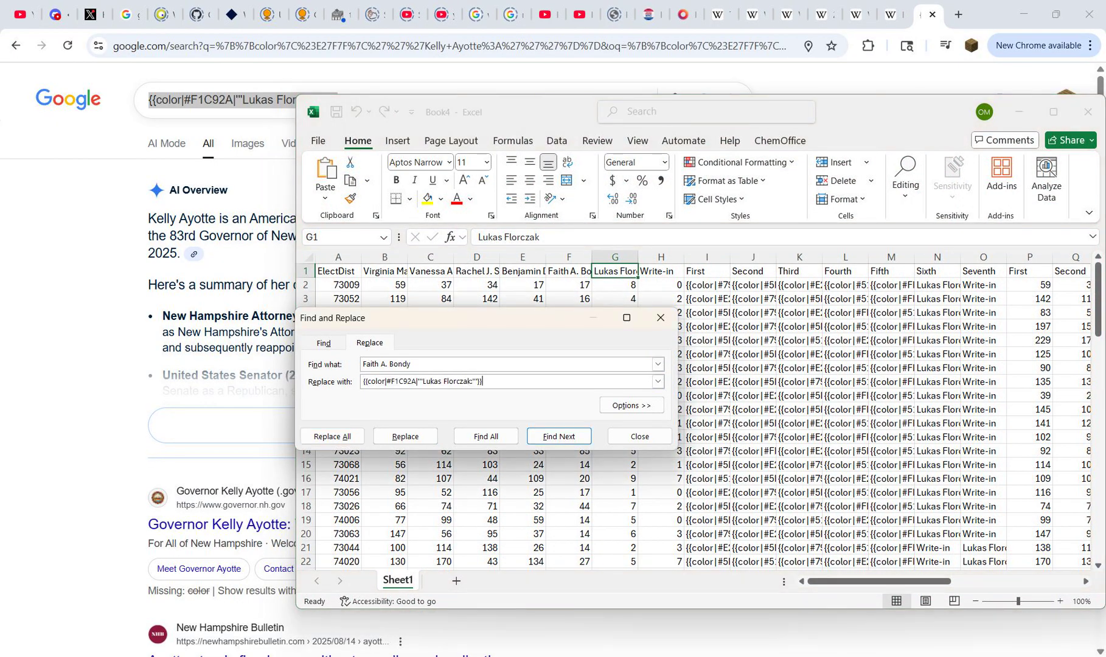
{"action": "left_click", "coordinate": [615, 272]}
{"action": "key", "text": "ctrl+c"}
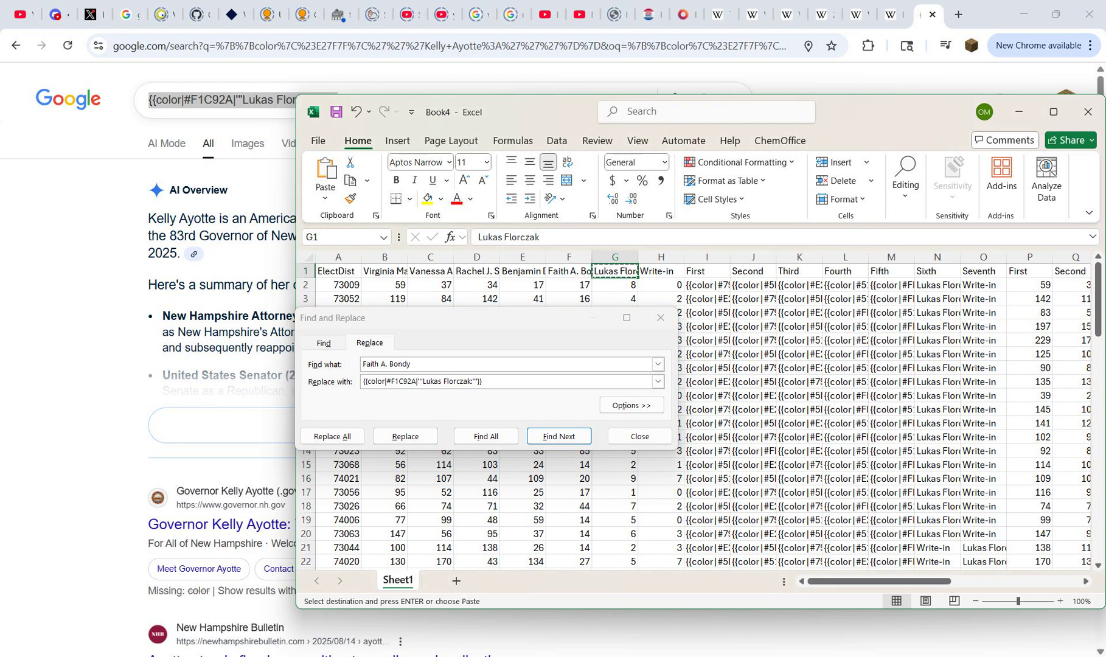
{"action": "left_click", "coordinate": [645, 364]}
{"action": "key", "text": "ctrl+a"}
{"action": "key", "text": "ctrl+v"}
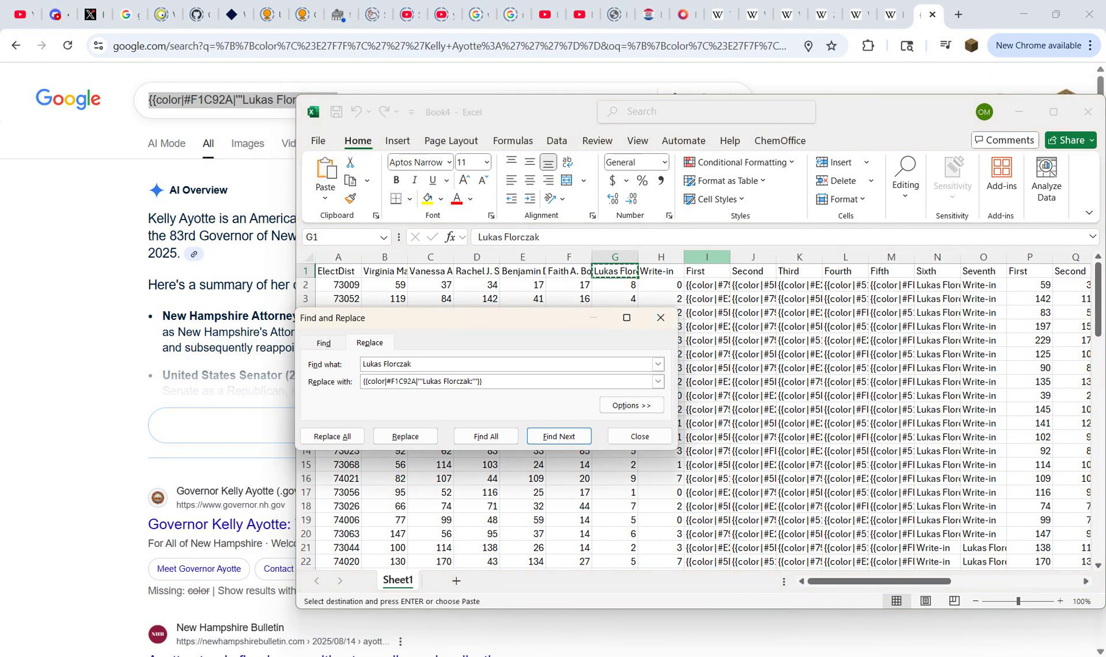
{"action": "left_click_drag", "start_coordinate": [707, 257], "coordinate": [983, 257]}
{"action": "left_click", "coordinate": [333, 436]}
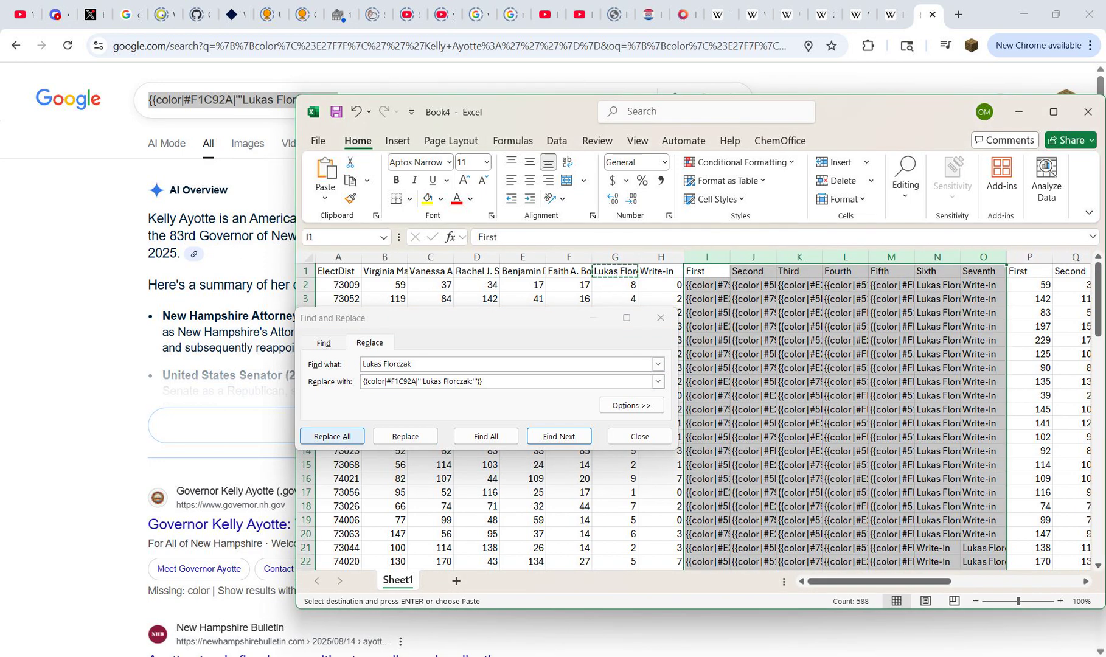
{"action": "key", "text": "Return"}
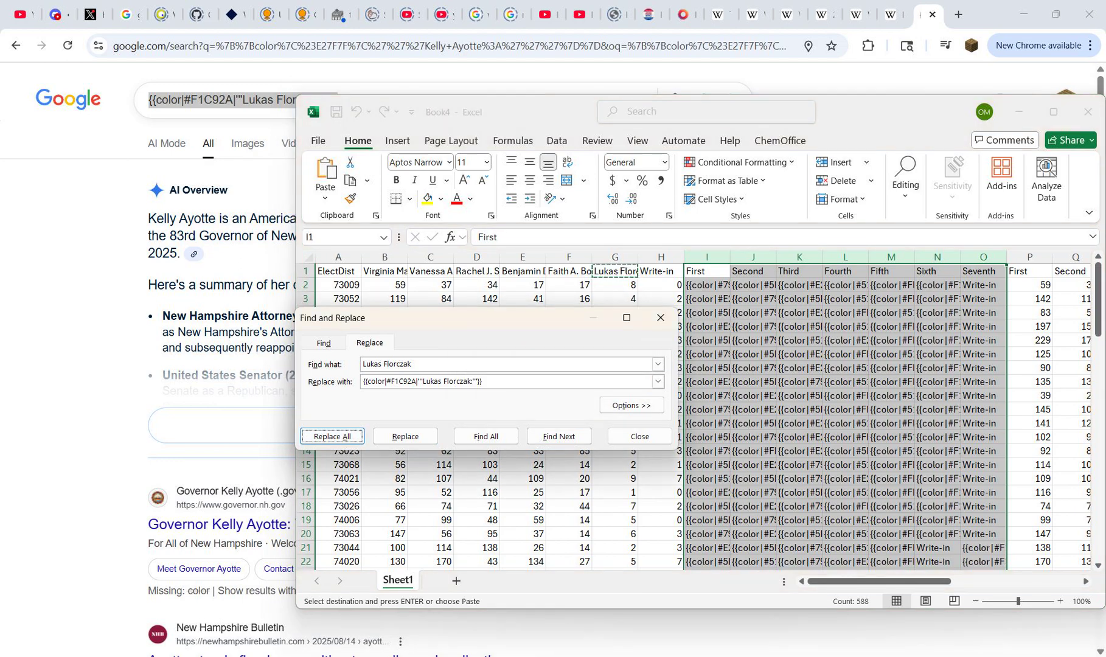
Step: Replace the candidate name in the color template with Write-ins, keeping the colon and bold markup
{"action": "left_click", "coordinate": [661, 271]}
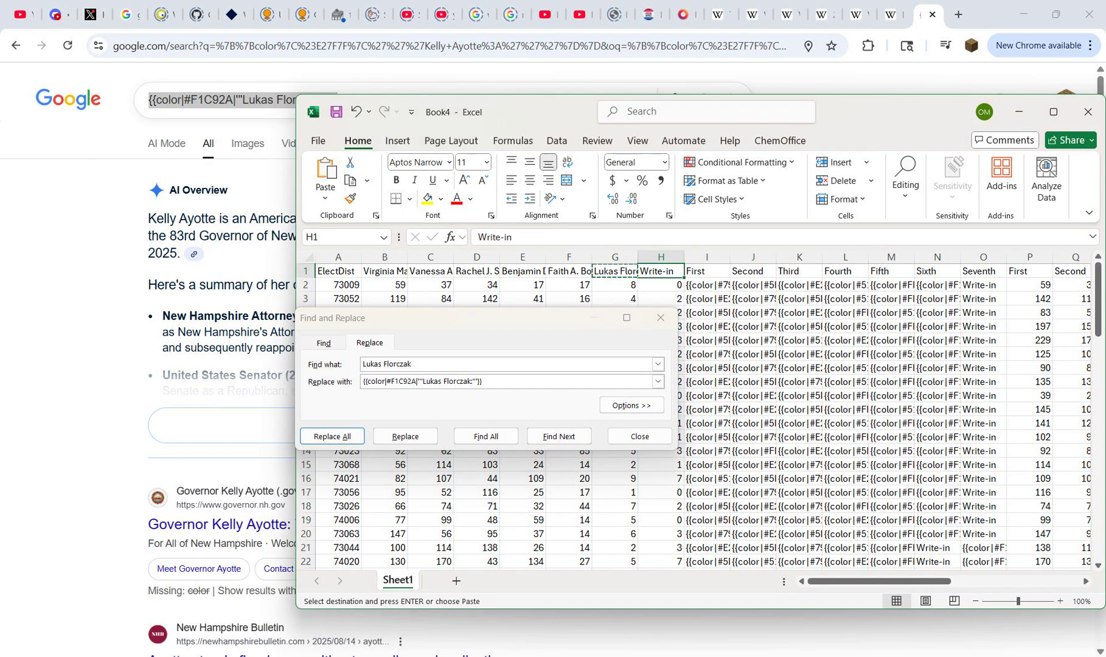
{"action": "key", "text": "alt+Tab"}
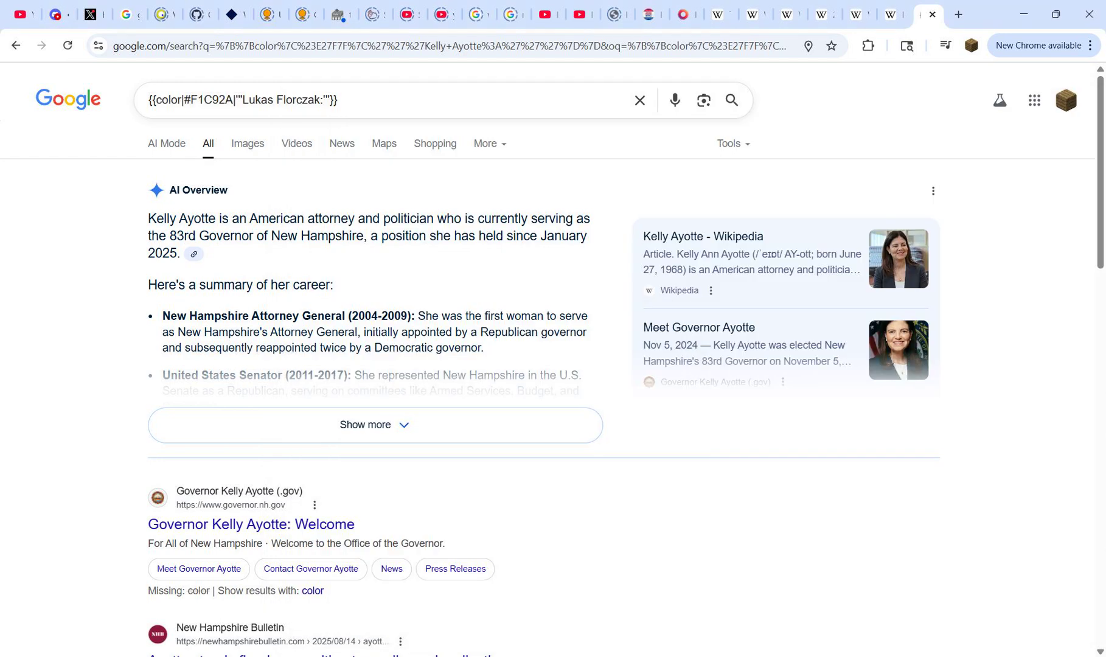
{"action": "left_click_drag", "start_coordinate": [242, 99], "coordinate": [323, 100]}
{"action": "type", "text": "Write-"}
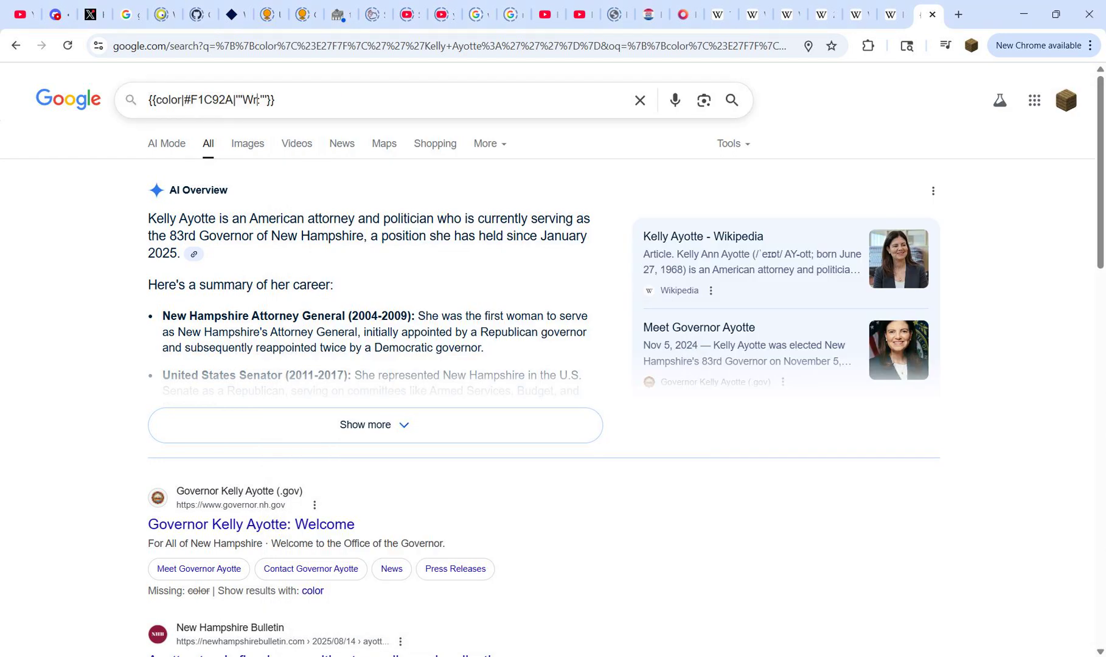
{"action": "type", "text": "ins"}
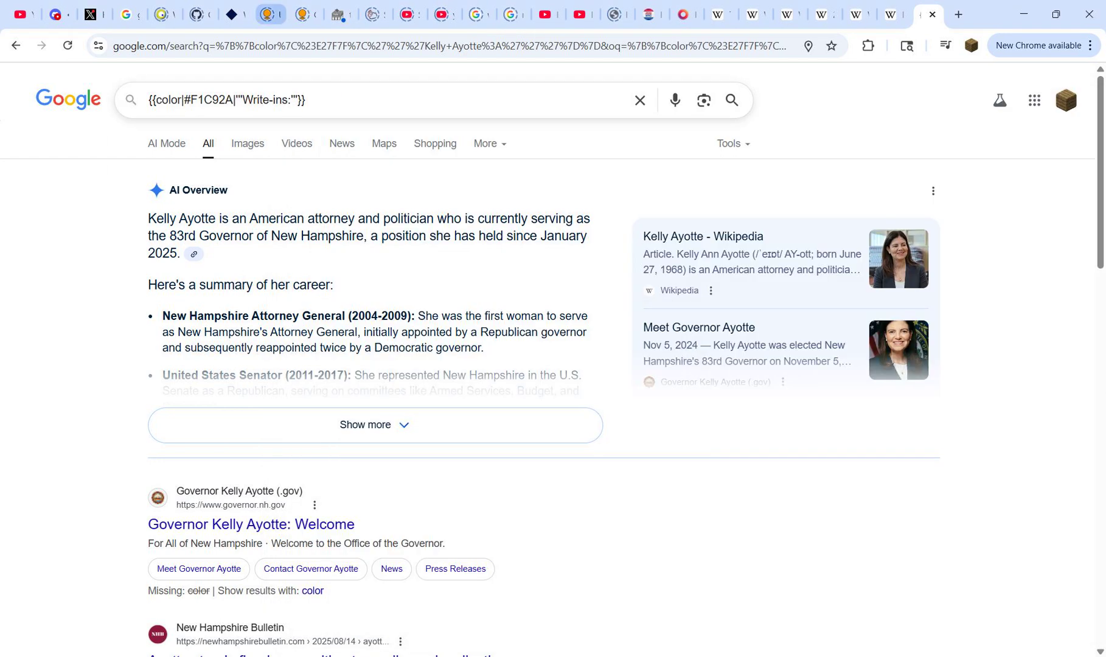
{"action": "type", "text": ":"}
Step: Set the Write-ins template's hex code to BDBDBD from the downballot Independent 50–60% row
{"action": "double_click", "coordinate": [212, 99]}
{"action": "left_click", "coordinate": [858, 14]}
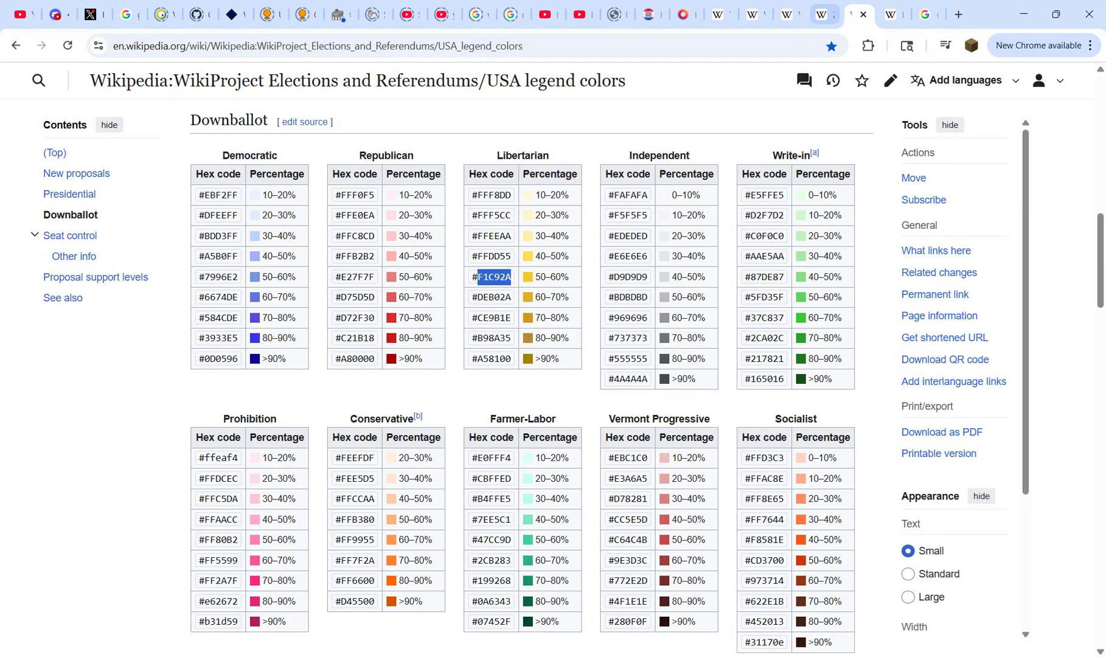
{"action": "double_click", "coordinate": [630, 297]}
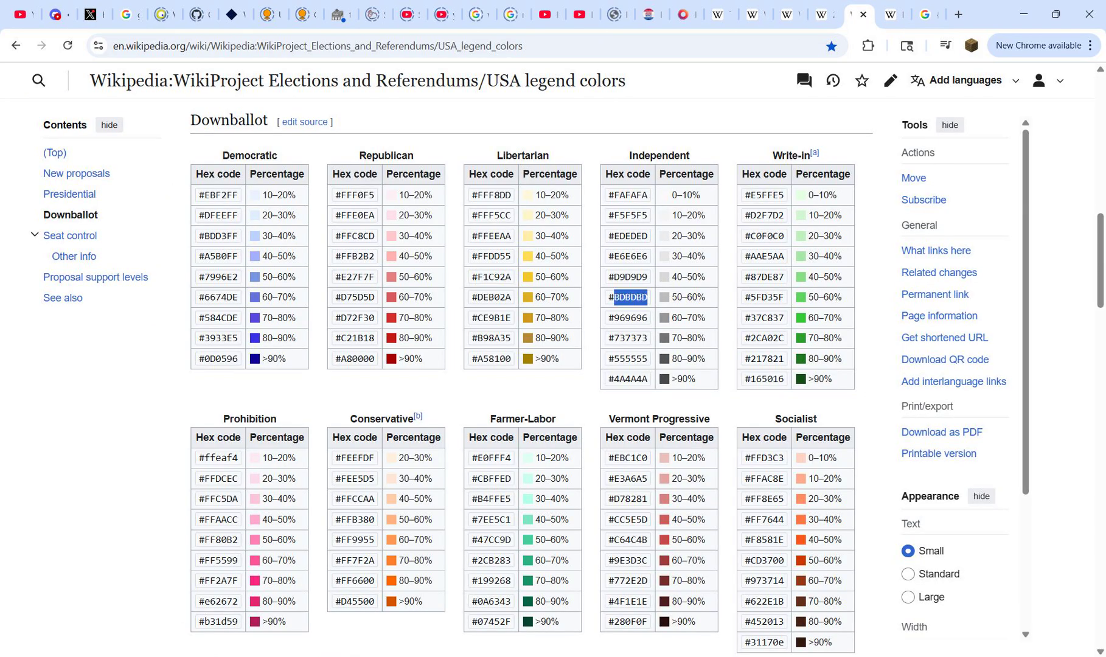
{"action": "key", "text": "ctrl+Tab"}
{"action": "key", "text": "ctrl+Tab"}
{"action": "key", "text": "ctrl+v"}
Step: Copy the finished Write-ins template and enter it as the replacement text in Book4 with columns I to O selected
{"action": "key", "text": "ctrl+a"}
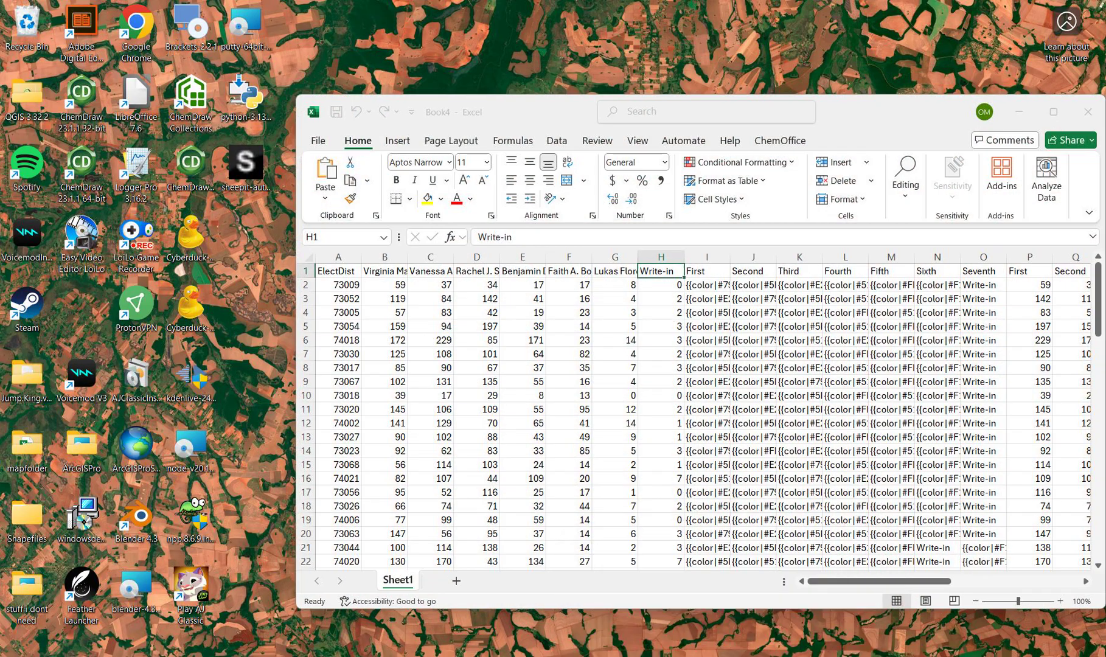
{"action": "left_click", "coordinate": [654, 599]}
{"action": "left_click_drag", "start_coordinate": [707, 257], "coordinate": [983, 256]}
{"action": "left_click", "coordinate": [369, 382]}
{"action": "key", "text": "ctrl+a"}
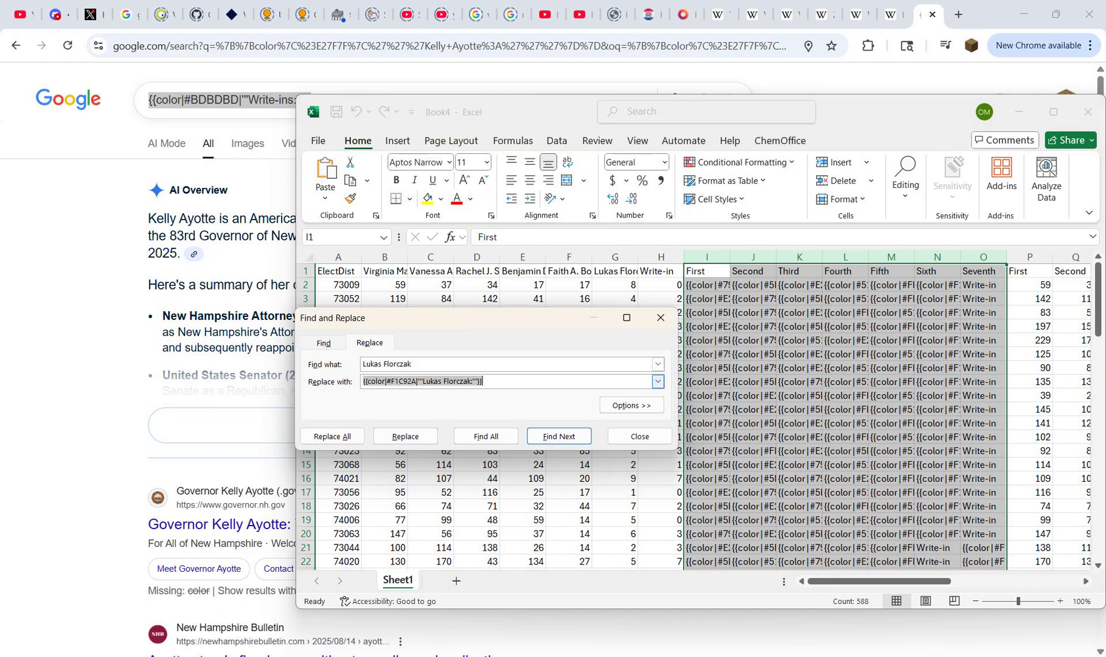
{"action": "key", "text": "ctrl+v"}
Step: Set the search text to Write-in, replace all occurrences in columns I to O, and close Find and Replace
{"action": "key", "text": "shift+Tab"}
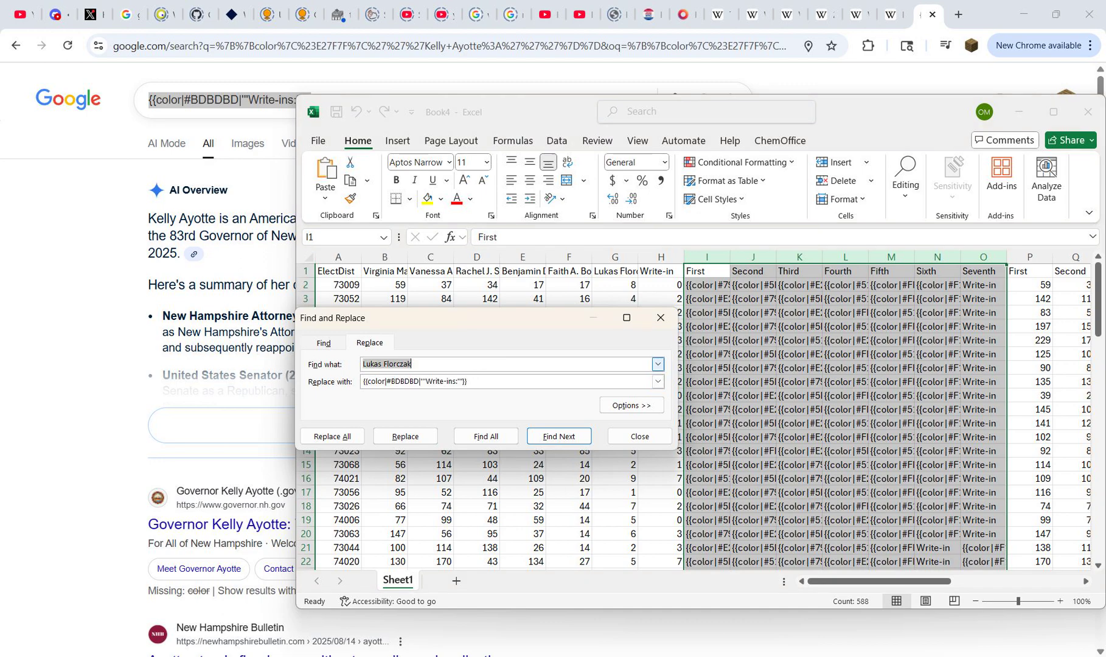
{"action": "type", "text": "Write-in"}
{"action": "left_click", "coordinate": [332, 436]}
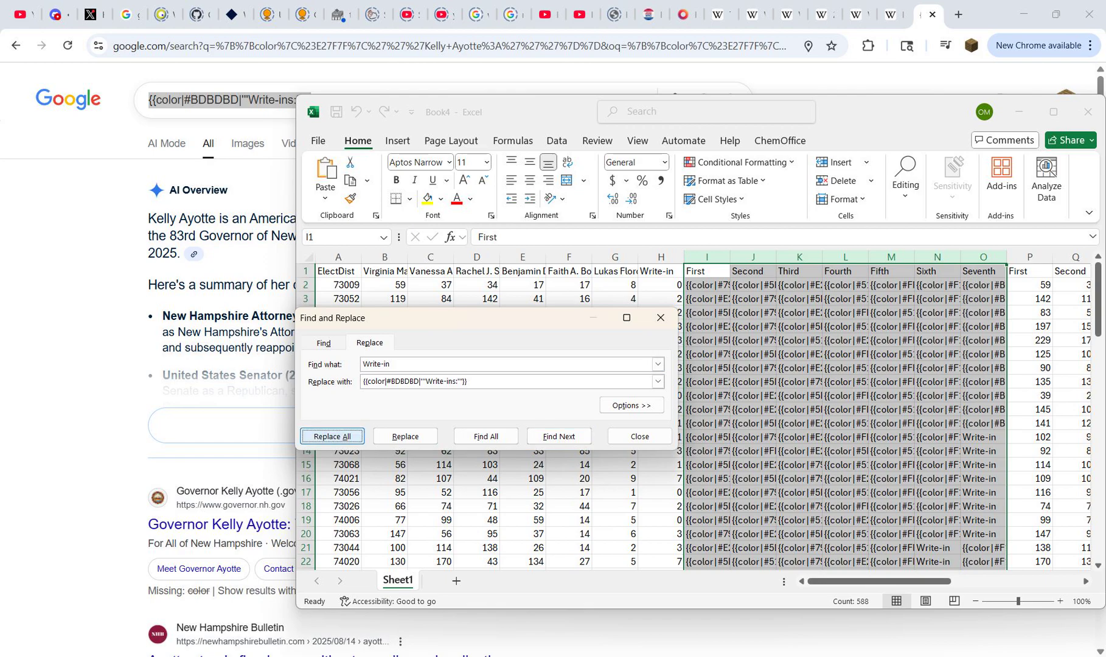
{"action": "left_click", "coordinate": [557, 374]}
{"action": "left_click", "coordinate": [661, 317]}
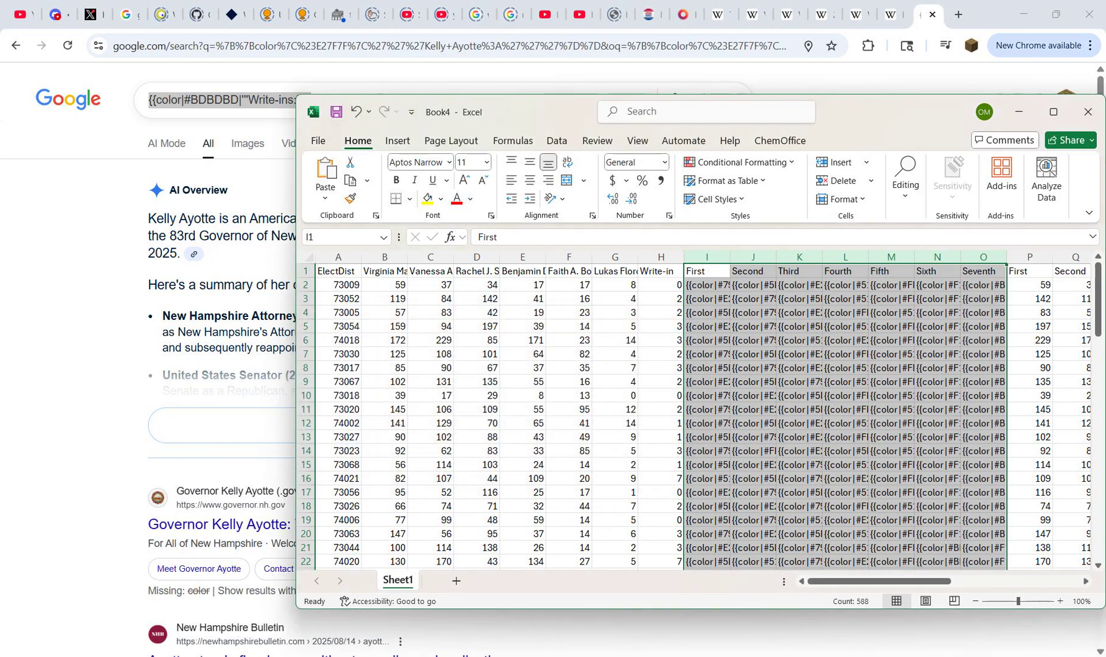
Step: Copy the first precinct's description from cell AD2
{"action": "left_click", "coordinate": [707, 326]}
{"action": "key", "text": "ctrl+Down"}
{"action": "key", "text": "ctrl+Up"}
{"action": "key", "text": "ctrl+Right"}
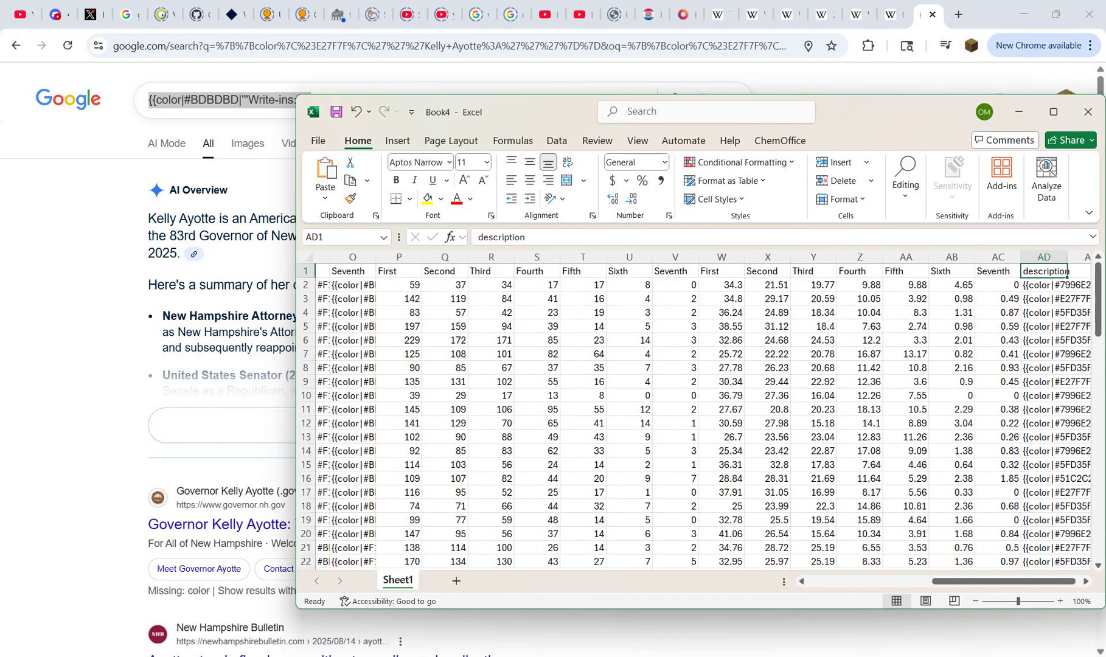
{"action": "key", "text": "Down"}
{"action": "key", "text": "ctrl+c"}
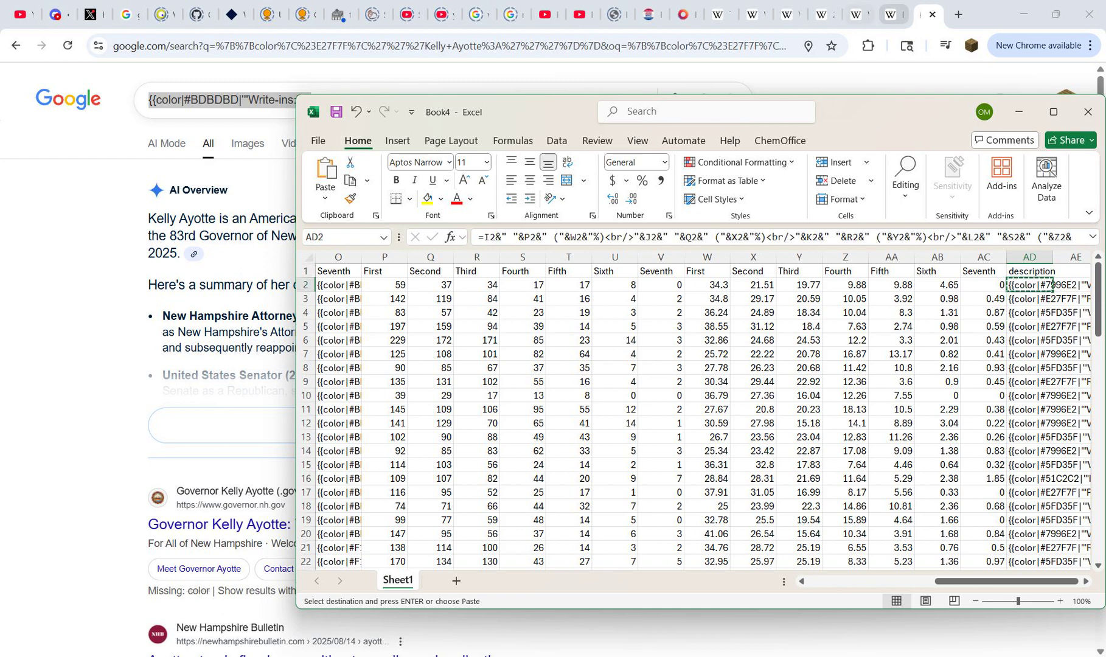
Step: Replace the results text in the Wikipedia sandbox with the copied description and preview its colors and bold names
{"action": "left_click", "coordinate": [893, 14]}
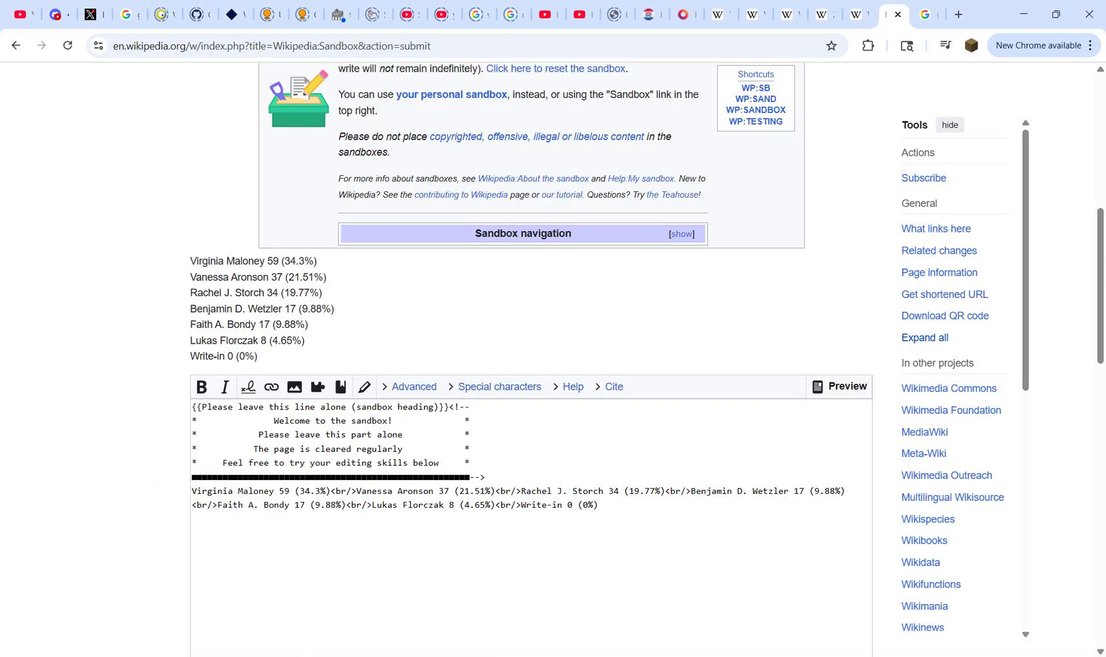
{"action": "key", "text": "shift+Up"}
{"action": "key", "text": "shift+Up"}
{"action": "key", "text": "ctrl+v"}
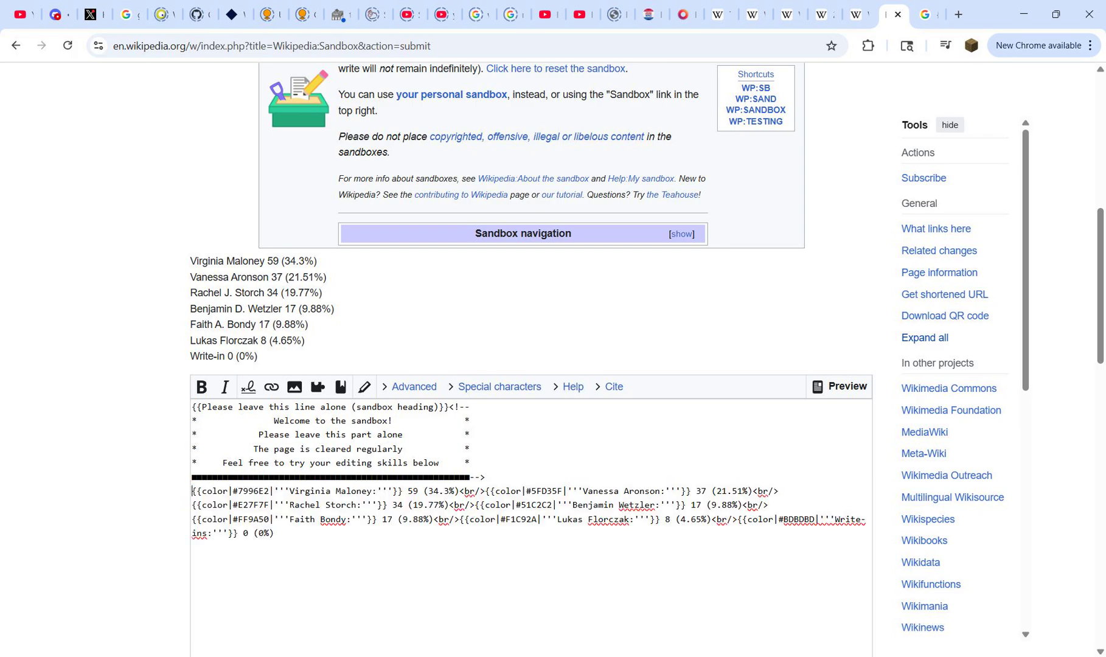
{"action": "scroll", "coordinate": [646, 359], "scroll_direction": "down", "scroll_amount": 4}
{"action": "scroll", "coordinate": [531, 359], "scroll_direction": "down", "scroll_amount": 2}
{"action": "left_click", "coordinate": [351, 490]}
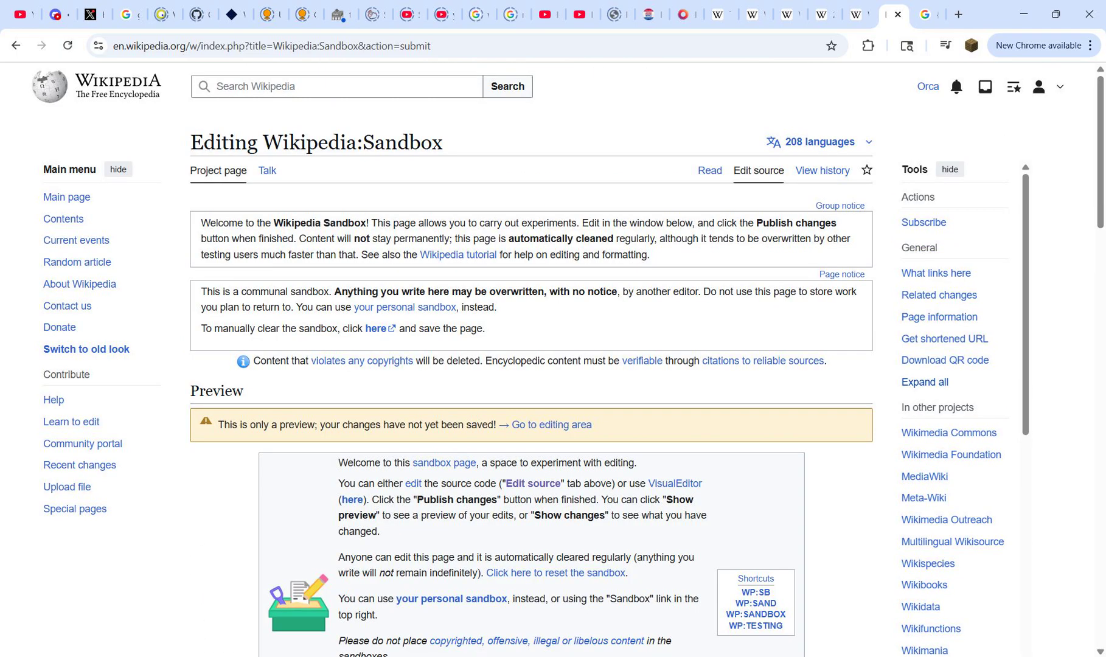
{"action": "scroll", "coordinate": [531, 359], "scroll_direction": "down", "scroll_amount": 8}
{"action": "scroll", "coordinate": [531, 359], "scroll_direction": "up", "scroll_amount": 1}
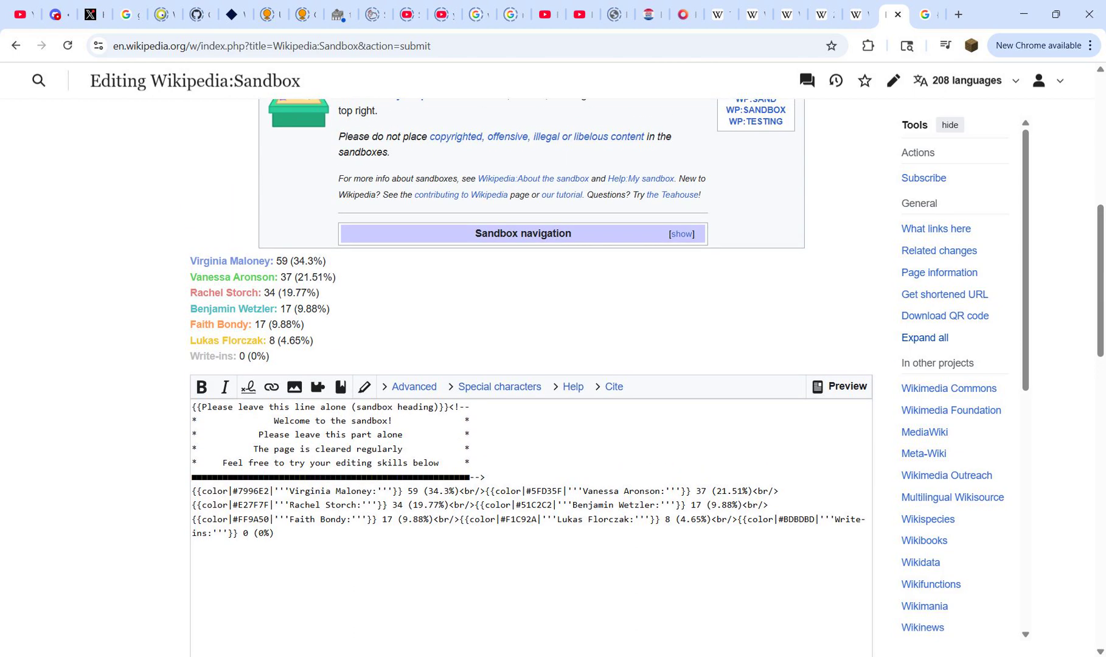
{"action": "left_click_drag", "start_coordinate": [229, 262], "coordinate": [219, 356]}
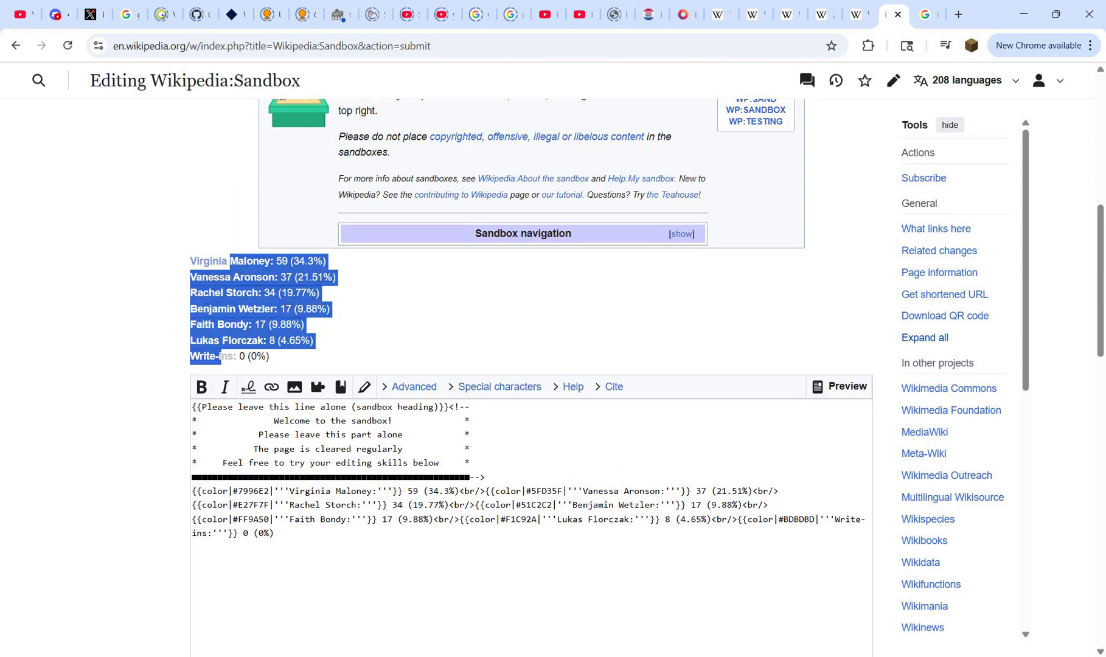
{"action": "left_click", "coordinate": [220, 357]}
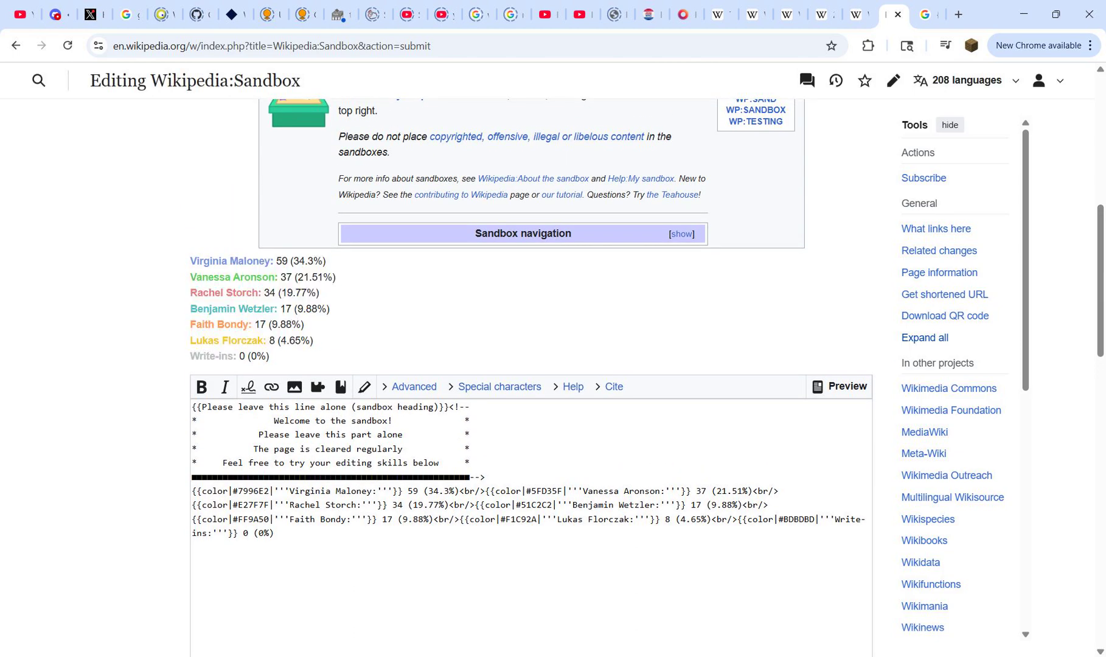
Step: Convert the description formulas in Book4's column AD to plain values
{"action": "mouse_move", "coordinate": [728, 656]}
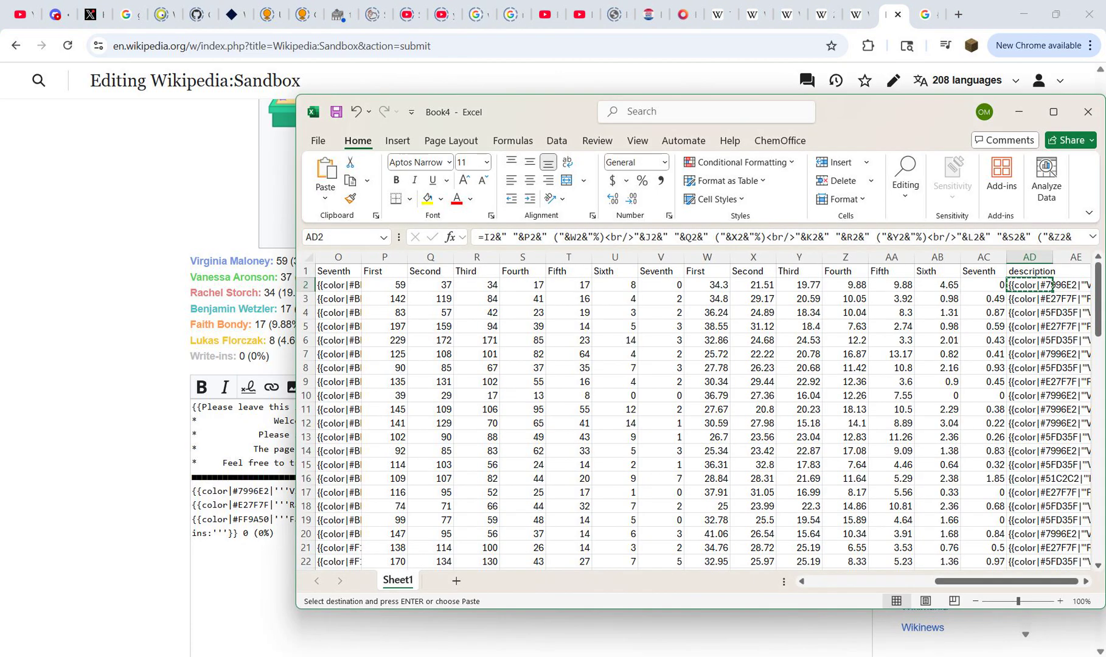
{"action": "left_click", "coordinate": [655, 597]}
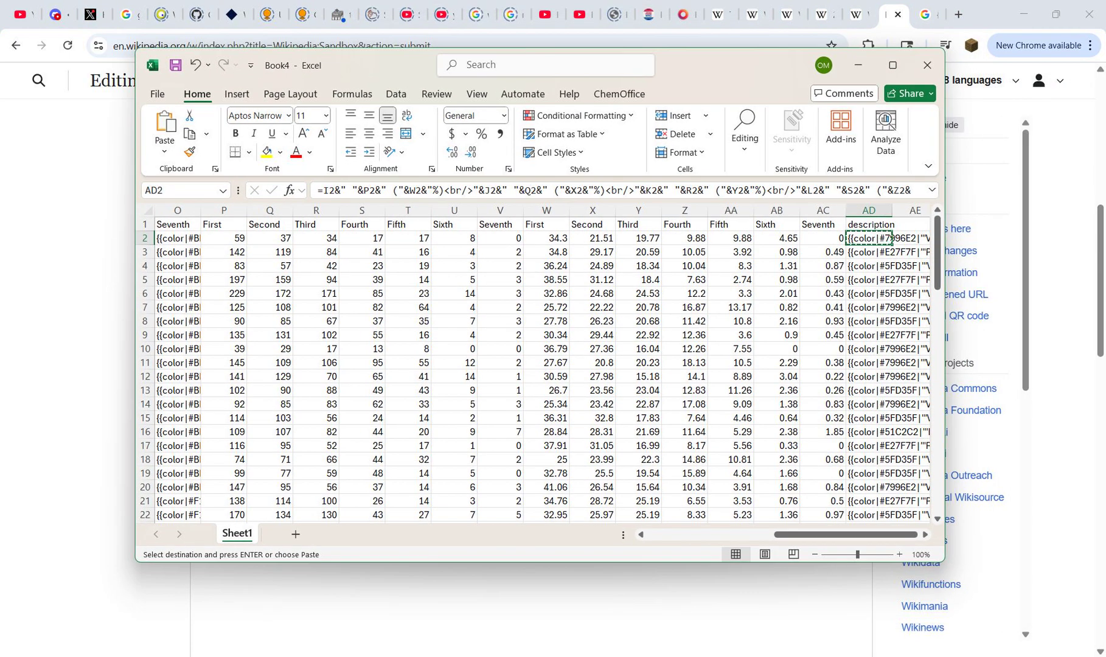
{"action": "left_click", "coordinate": [868, 225]}
{"action": "key", "text": "Escape"}
{"action": "mouse_move", "coordinate": [937, 243]}
{"action": "left_mouse_down"}
{"action": "mouse_move", "coordinate": [937, 466]}
{"action": "mouse_move", "coordinate": [937, 242]}
{"action": "left_mouse_up"}
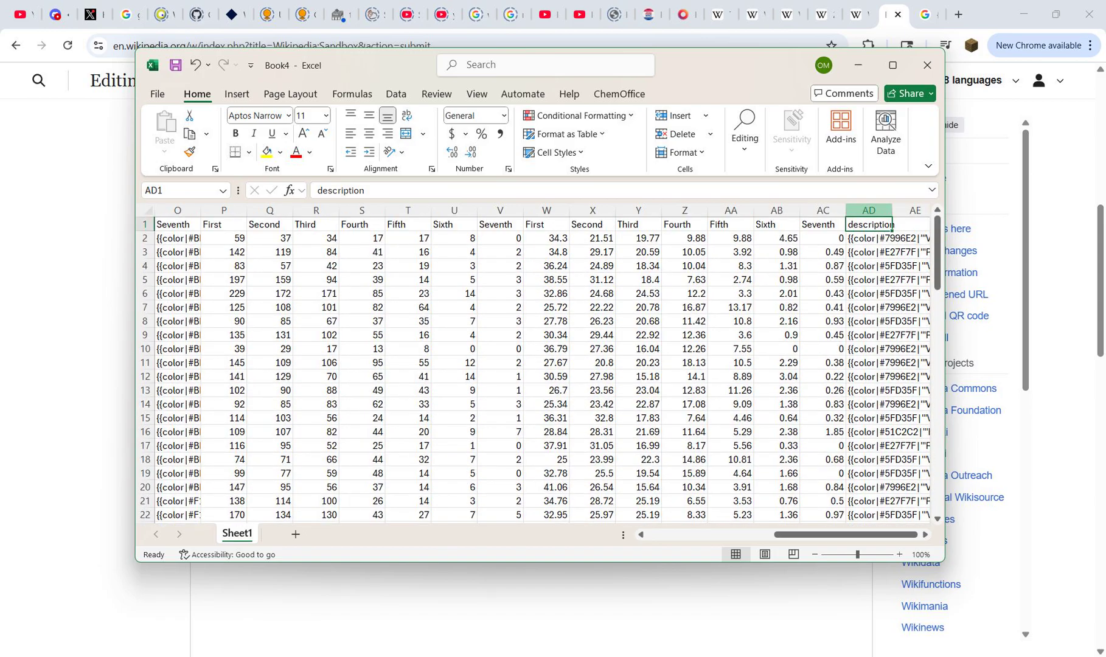
{"action": "left_click", "coordinate": [869, 210]}
{"action": "key", "text": "ctrl+c"}
{"action": "left_click", "coordinate": [859, 224]}
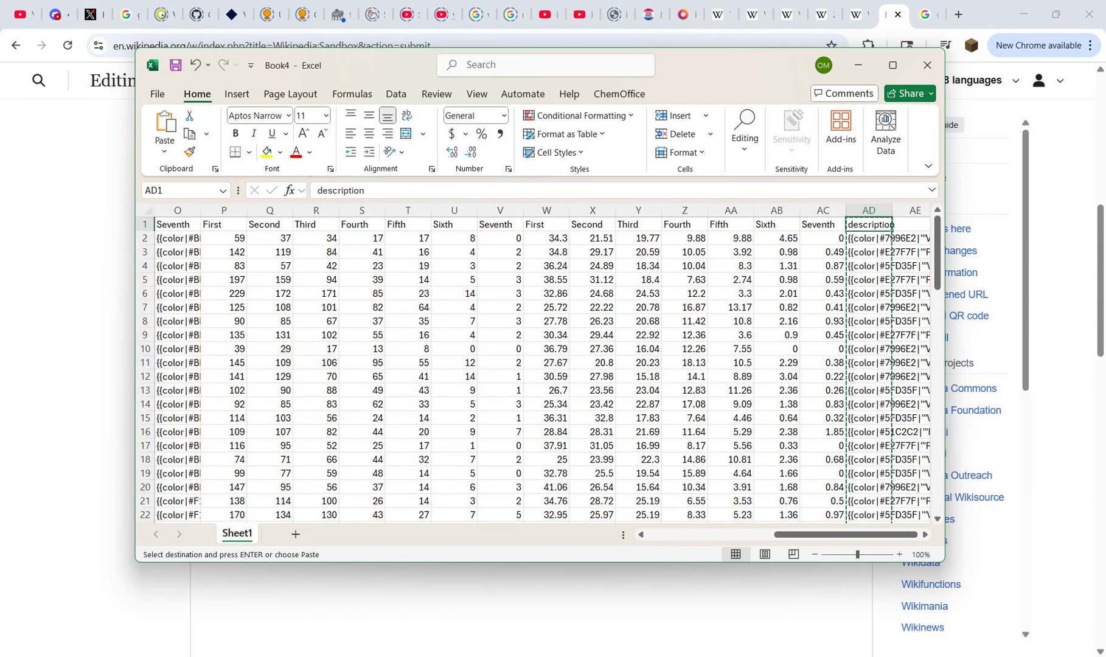
{"action": "right_click", "coordinate": [859, 225]}
{"action": "left_click", "coordinate": [912, 231]}
{"action": "key", "text": "Escape"}
{"action": "left_click", "coordinate": [892, 238]}
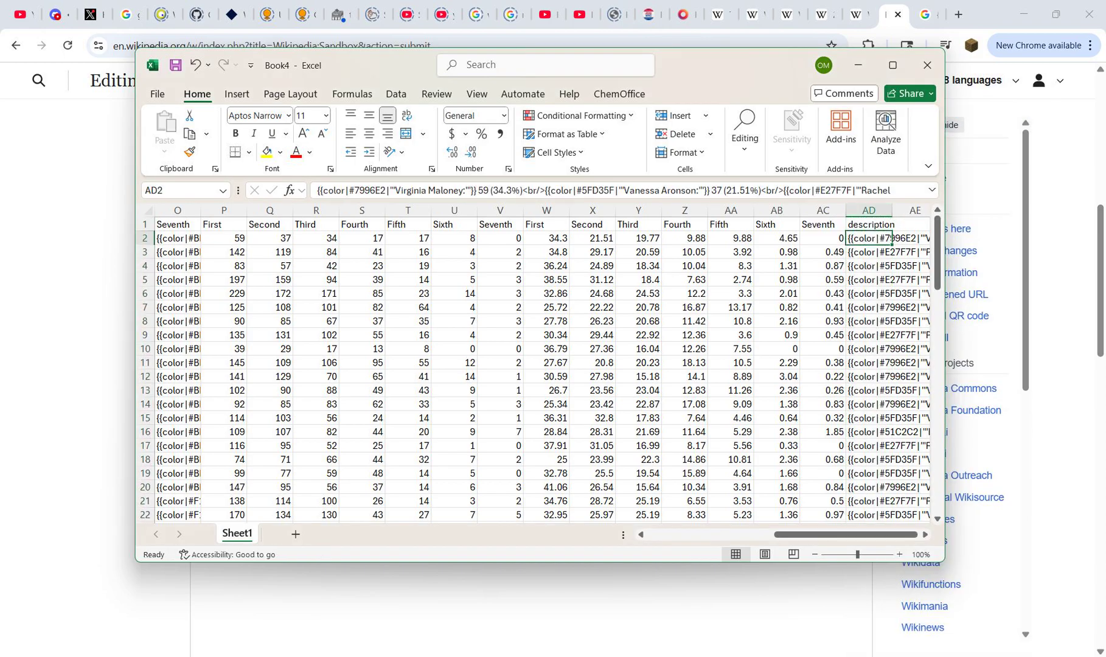
Step: Delete helper columns I to AC so the description column sits directly beside Write-in
{"action": "left_click_drag", "start_coordinate": [822, 210], "coordinate": [547, 210]}
{"action": "right_click", "coordinate": [560, 210]}
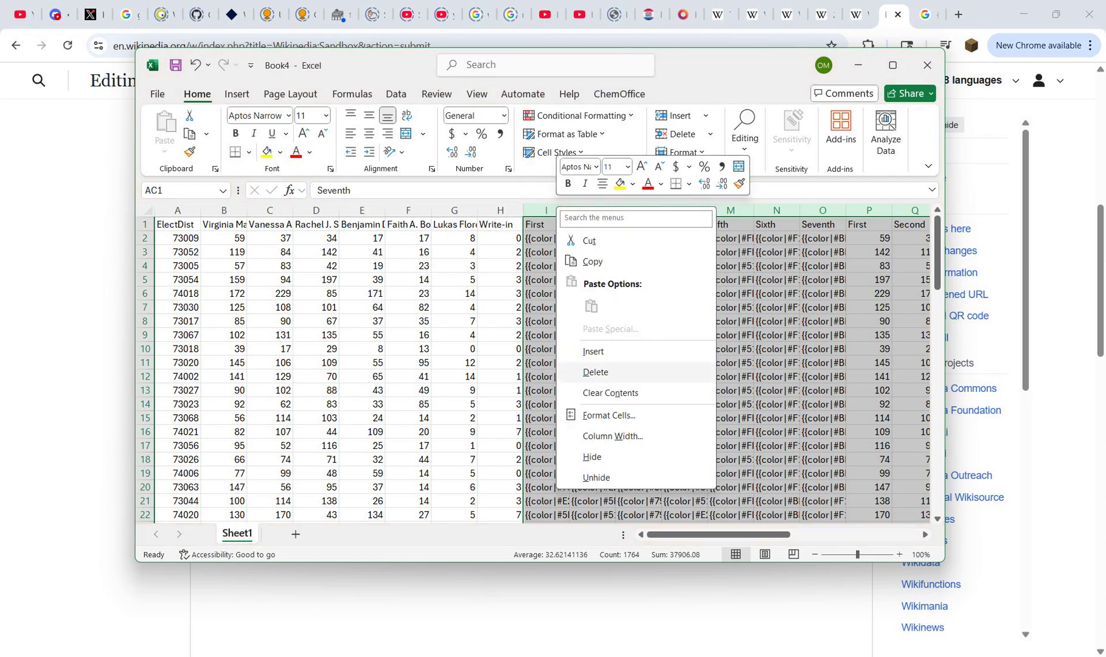
{"action": "left_click", "coordinate": [593, 372]}
{"action": "left_click", "coordinate": [546, 225]}
{"action": "left_click", "coordinate": [500, 225]}
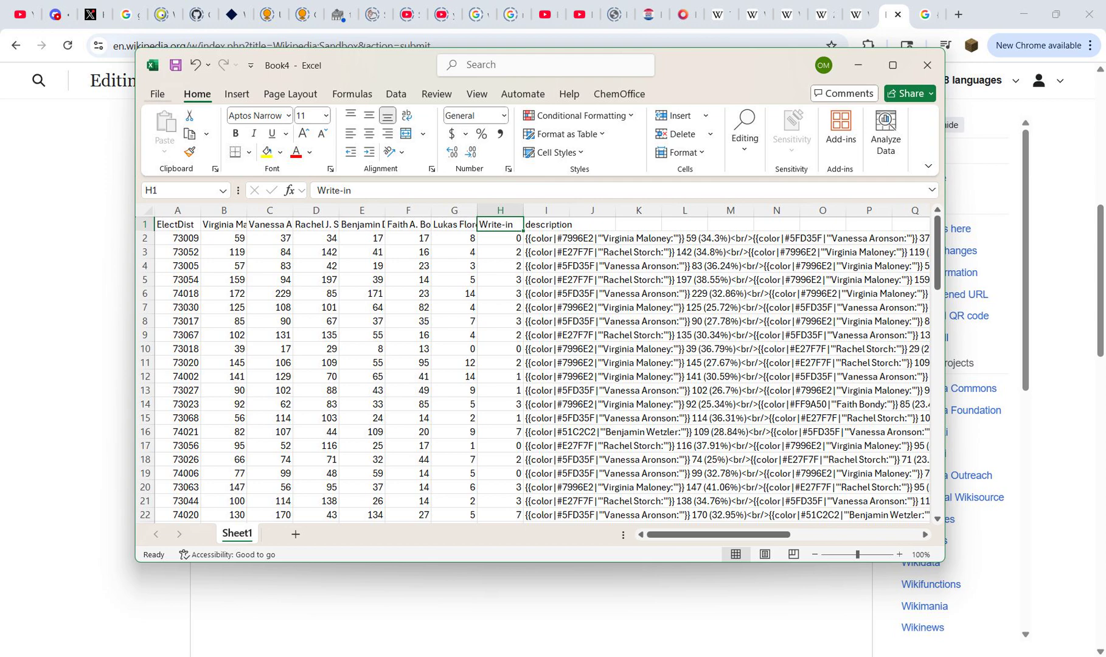
Step: Close Book4 and save it in mapfolder under the name dist 4 int
{"action": "left_click", "coordinate": [927, 65]}
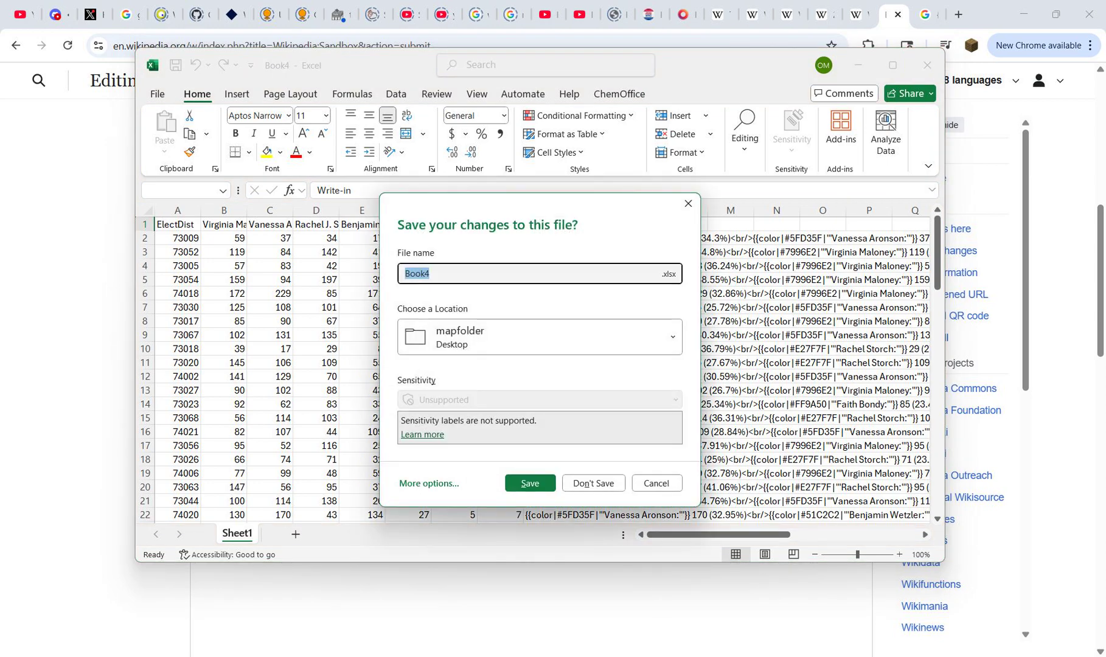
{"action": "type", "text": "dist 4 int"}
{"action": "key", "text": "Return"}
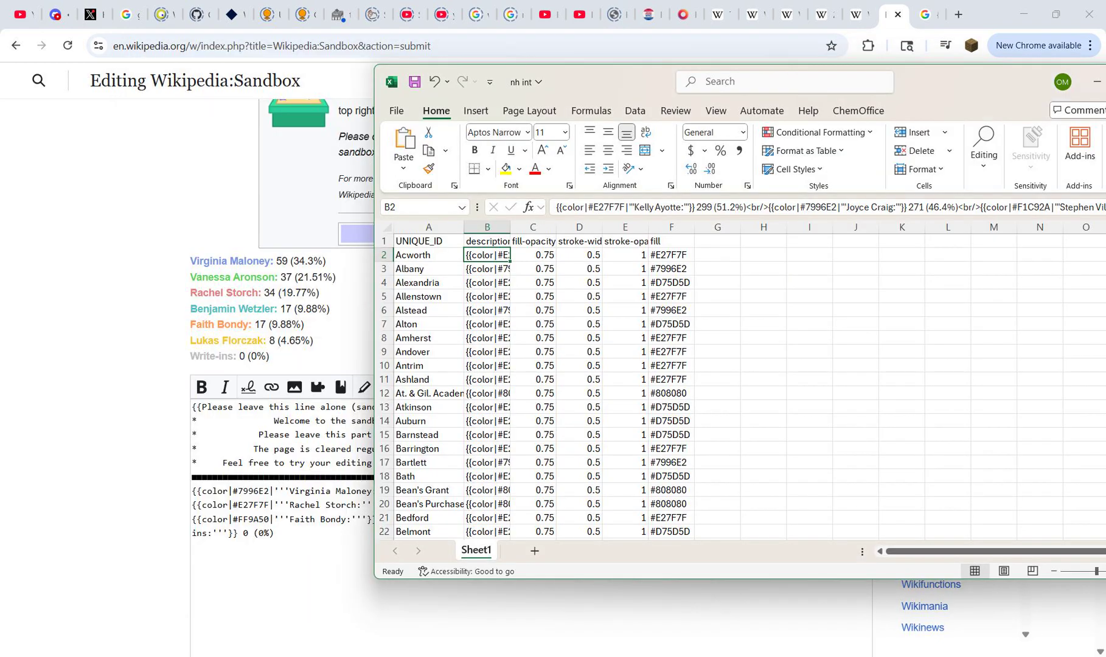
Step: Open the dist 4 int workbook from mapfolder in File Explorer
{"action": "key", "text": "alt+Tab"}
{"action": "left_click", "coordinate": [308, 398]}
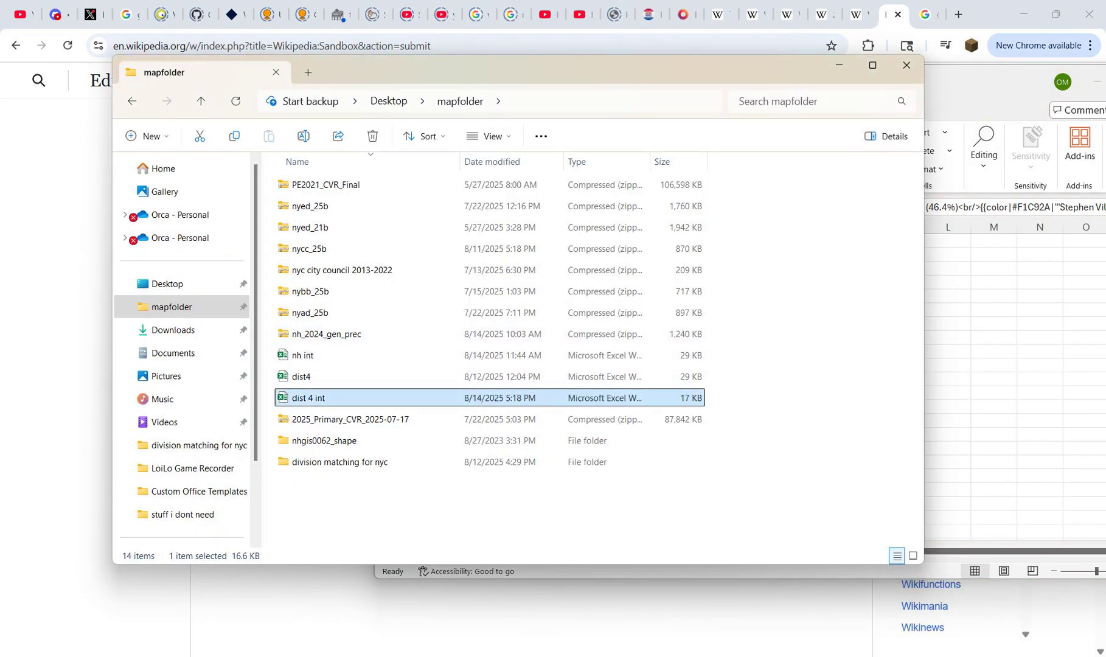
{"action": "key", "text": "Return"}
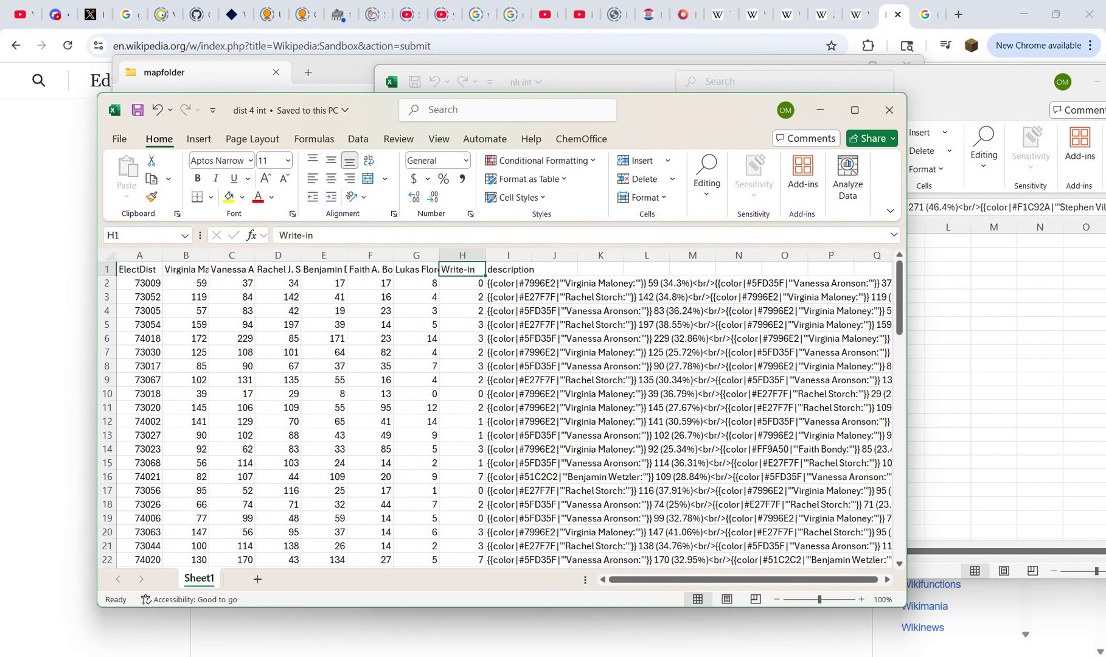
Step: Copy the fill-opacity, stroke-width and stroke-opacity headers with their first-row values from nh int into J1:L2 of dist 4 int
{"action": "left_click", "coordinate": [575, 80]}
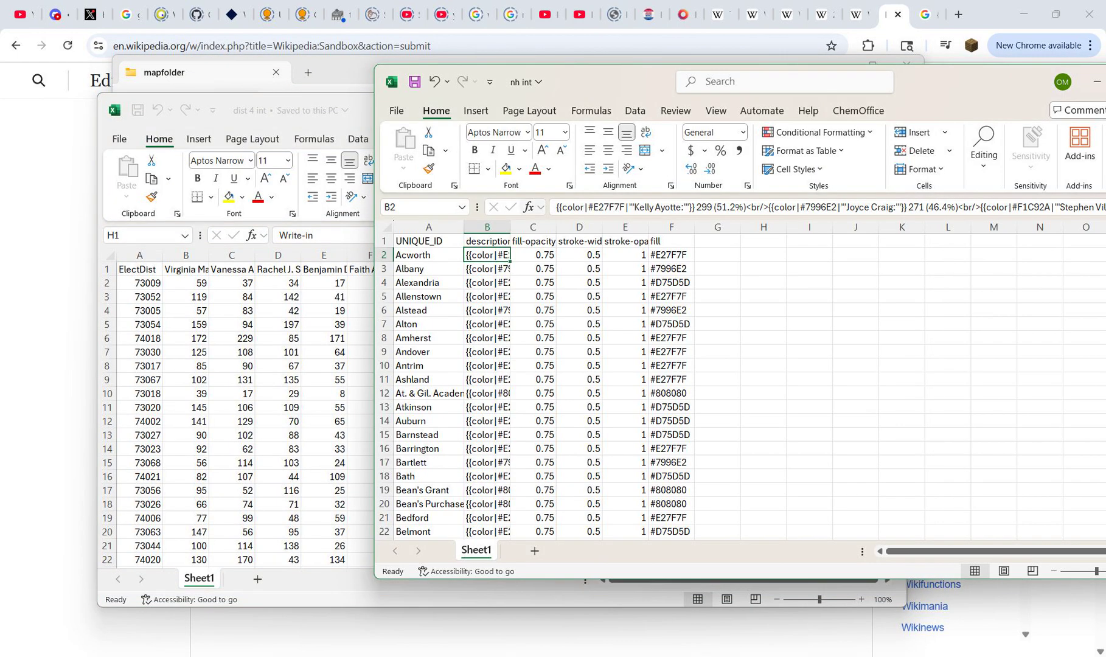
{"action": "left_click_drag", "start_coordinate": [533, 242], "coordinate": [626, 255]}
{"action": "key", "text": "ctrl+c"}
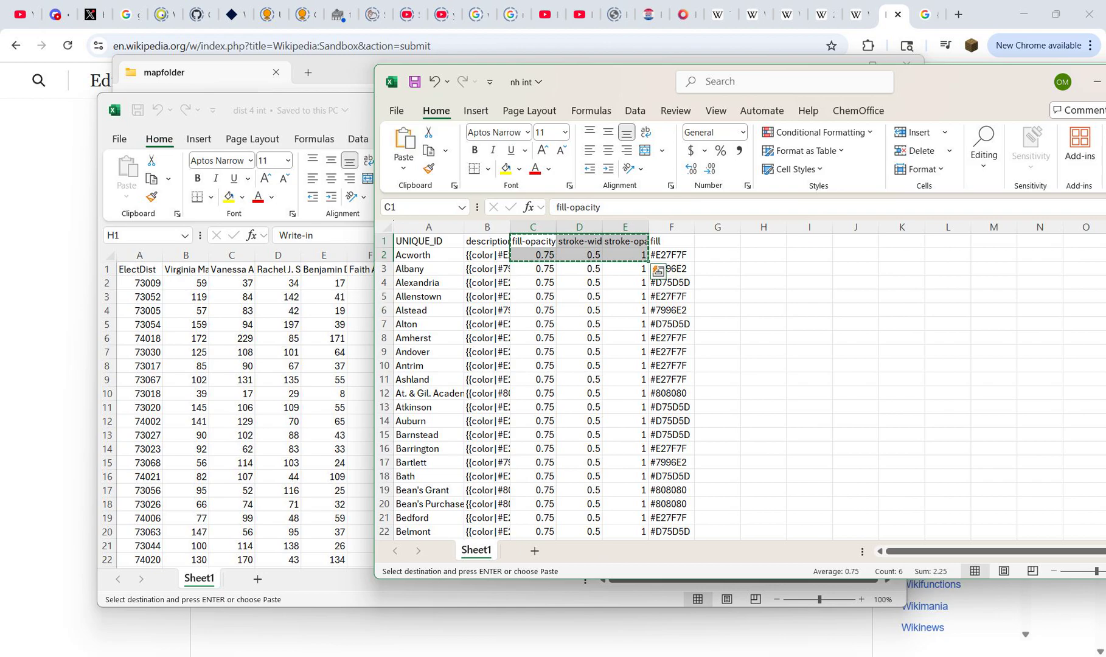
{"action": "key", "text": "alt+Tab"}
{"action": "left_click", "coordinate": [555, 269]}
{"action": "key", "text": "ctrl+v"}
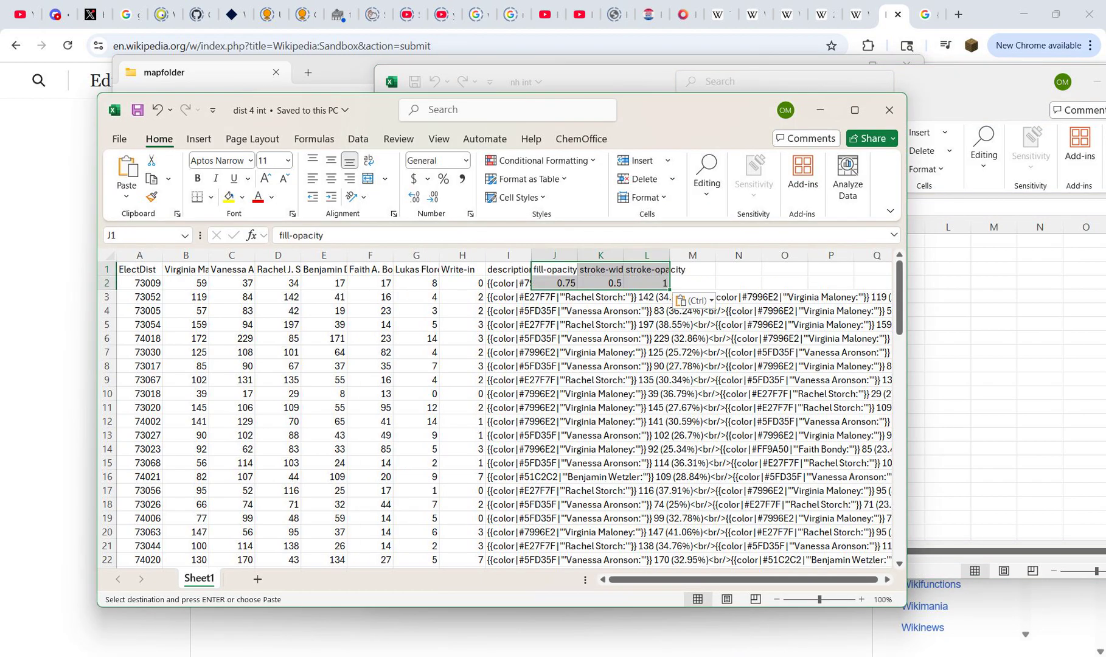
Step: Fill the values 0.75, 0.5 and 1 from J2:L2 down columns J to L through row 84
{"action": "left_click_drag", "start_coordinate": [554, 283], "coordinate": [646, 284]}
{"action": "key", "text": "ctrl+c"}
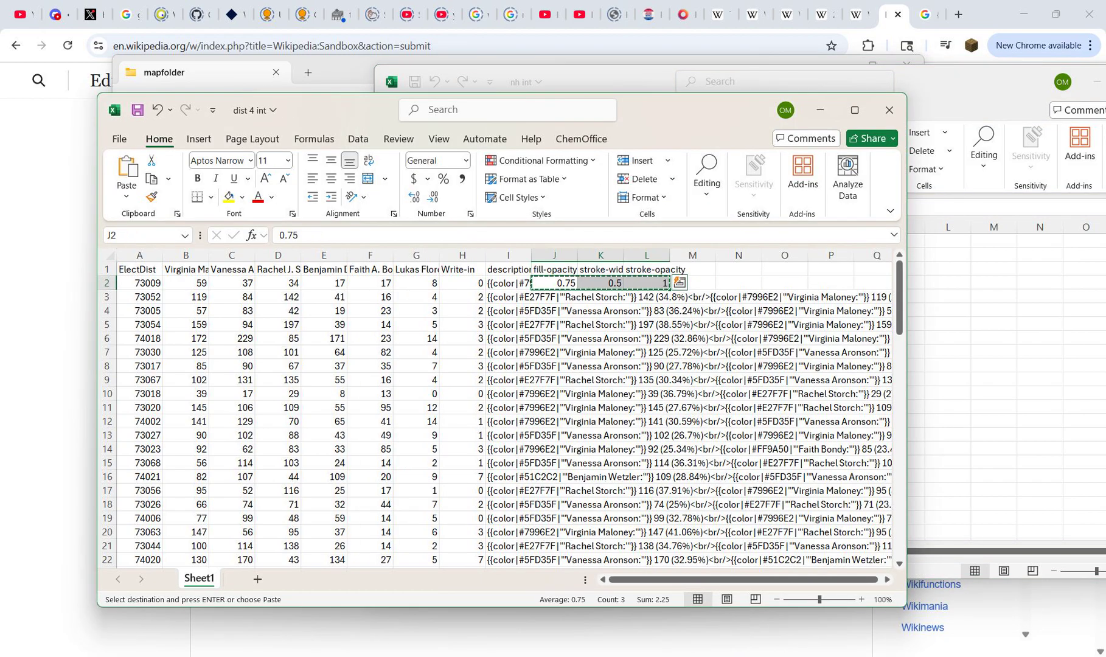
{"action": "key", "text": "Left"}
{"action": "key", "text": "ctrl+Down"}
{"action": "key", "text": "Right"}
{"action": "key", "text": "ctrl+shift+Up"}
{"action": "key", "text": "ctrl+v"}
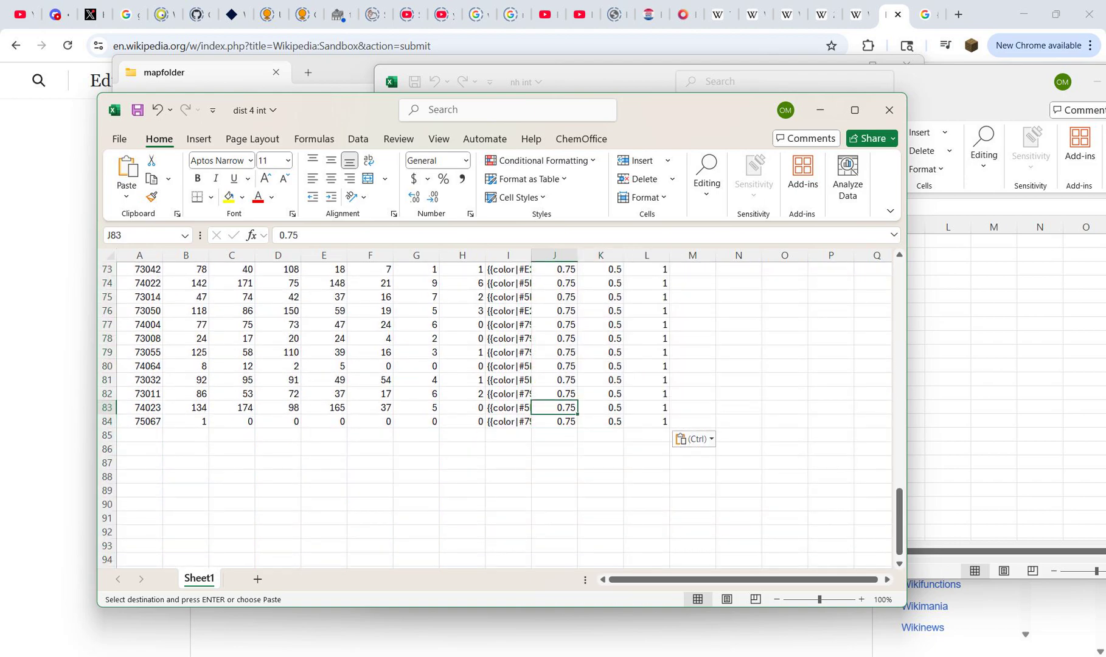
Step: Check the description, fill-opacity, stroke-width and stroke-opacity headers in row 1 of dist 4 int
{"action": "key", "text": "ctrl+Up"}
{"action": "key", "text": "Escape"}
{"action": "key", "text": "Right"}
{"action": "key", "text": "Right"}
{"action": "key", "text": "Right"}
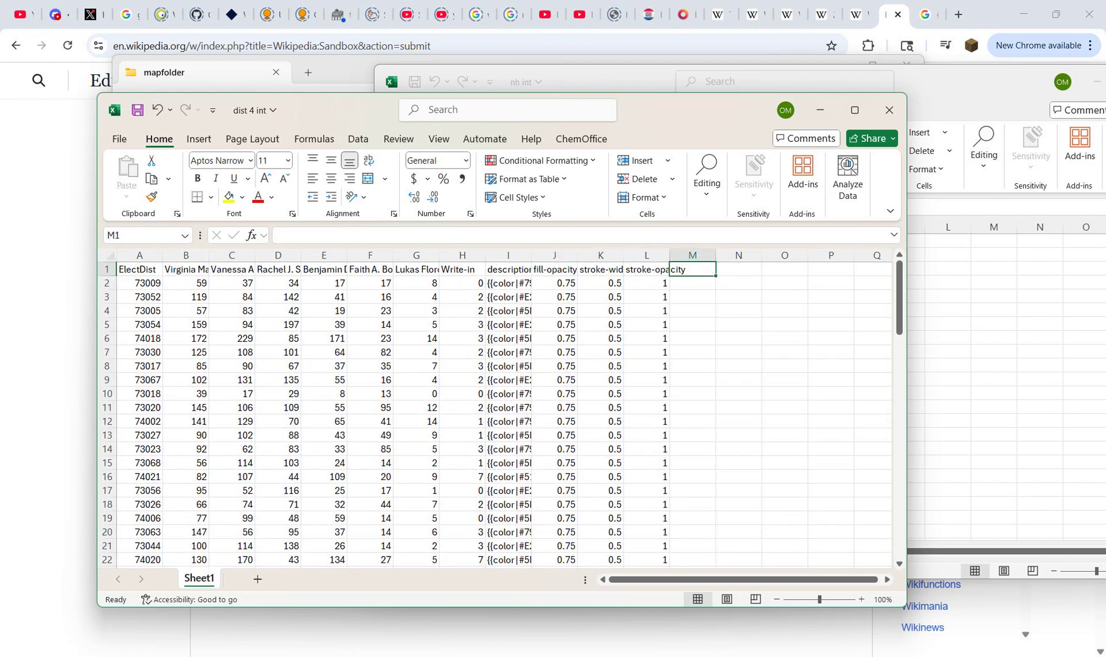
{"action": "key", "text": "Left"}
{"action": "key", "text": "Left"}
{"action": "key", "text": "Left"}
{"action": "key", "text": "Right"}
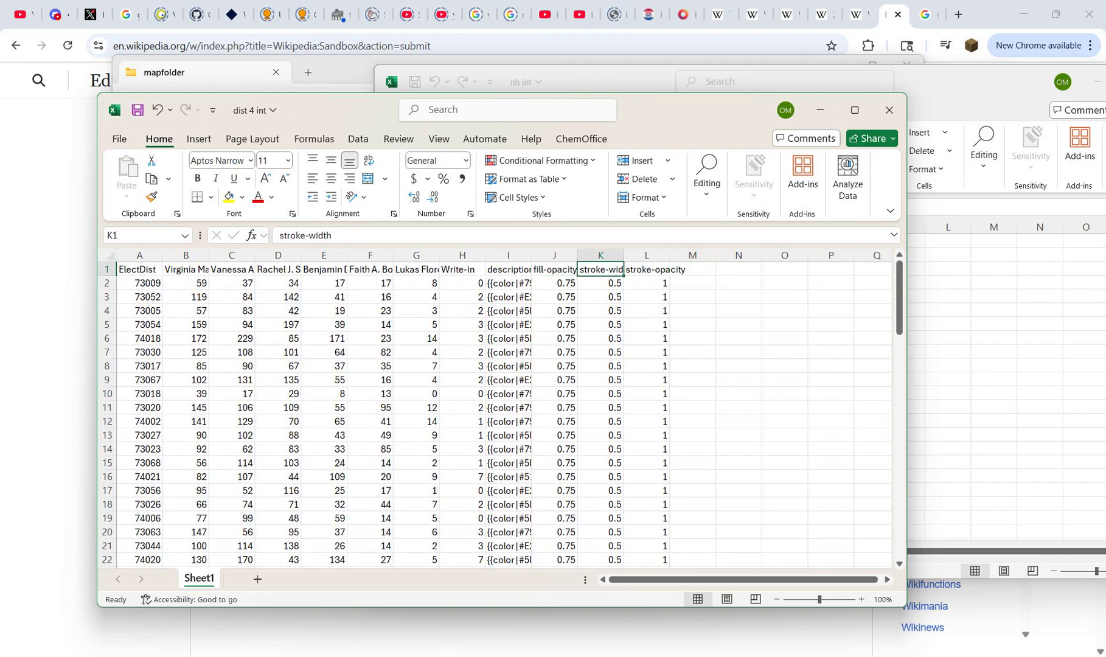
{"action": "key", "text": "Right"}
{"action": "key", "text": "Left"}
{"action": "key", "text": "Left"}
{"action": "key", "text": "Left"}
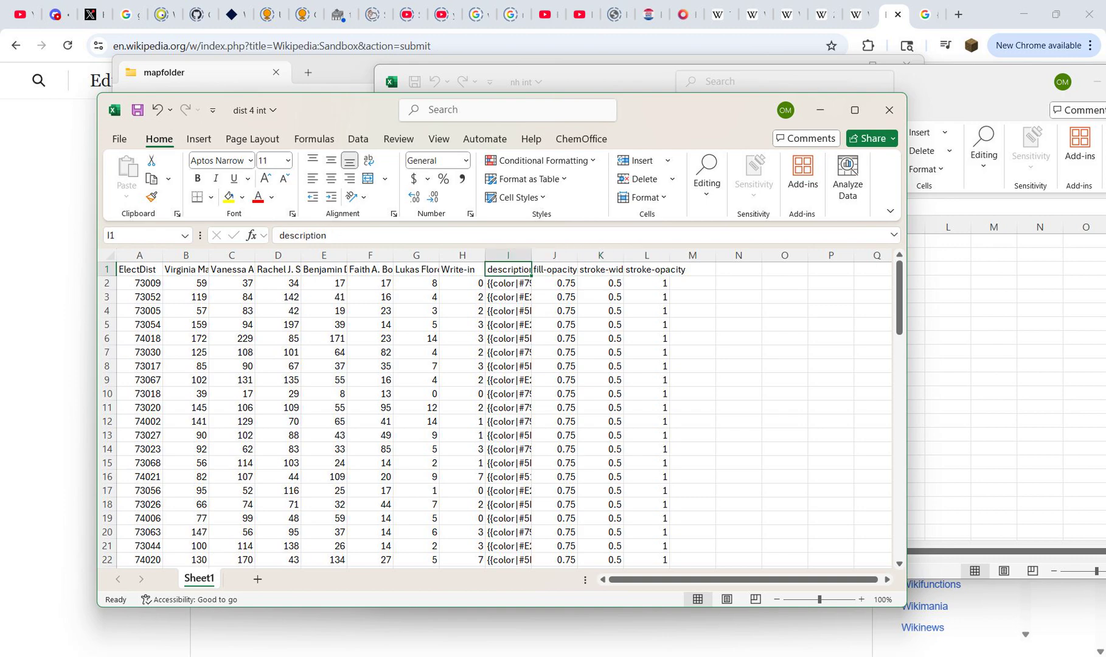
{"action": "key", "text": "Right"}
{"action": "key", "text": "Right"}
{"action": "key", "text": "Right"}
{"action": "key", "text": "Right"}
{"action": "key", "text": "Left"}
{"action": "key", "text": "Left"}
{"action": "key", "text": "Left"}
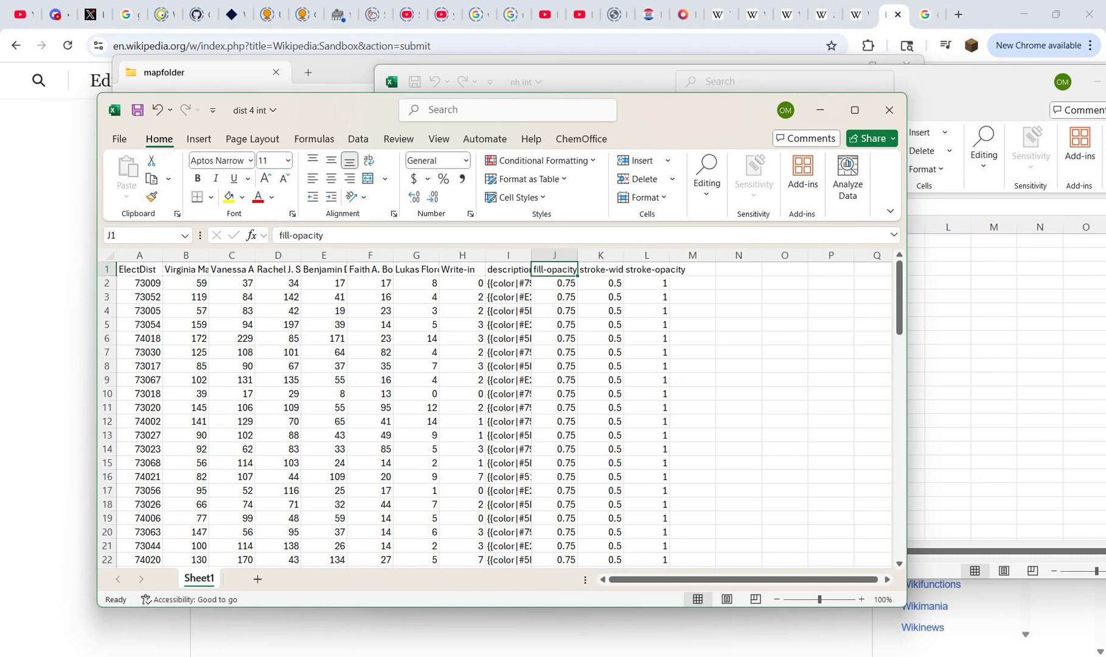
Step: Copy the fill header from nh int into cell M1 of dist 4 int
{"action": "key", "text": "alt+Tab"}
{"action": "key", "text": "alt+Tab"}
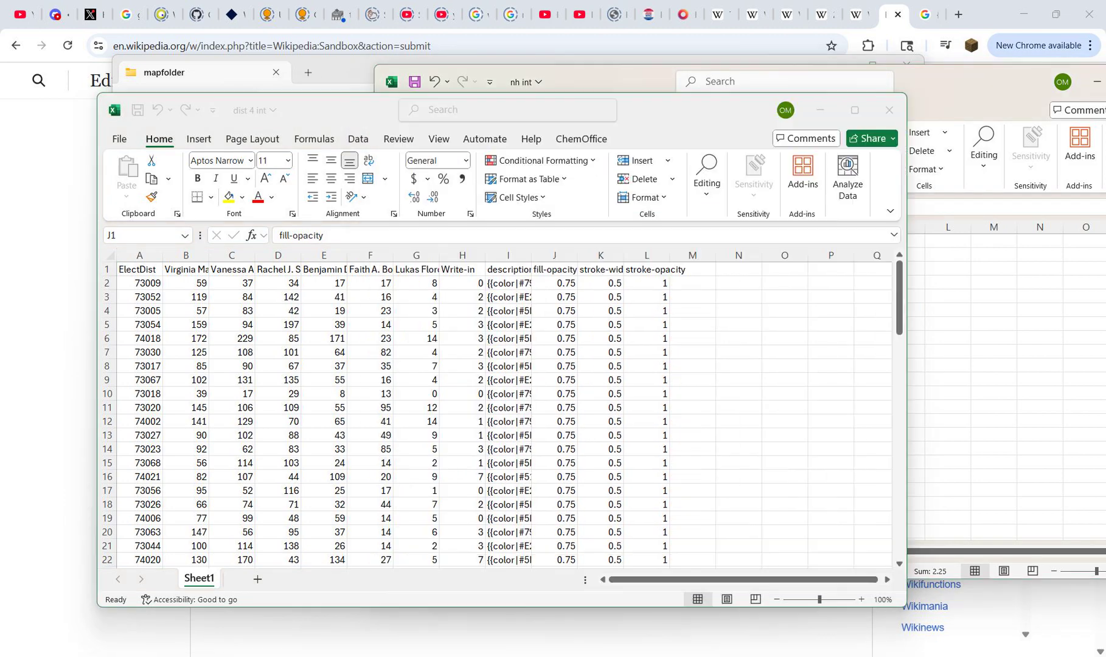
{"action": "key", "text": "Left"}
{"action": "key", "text": "alt+Tab"}
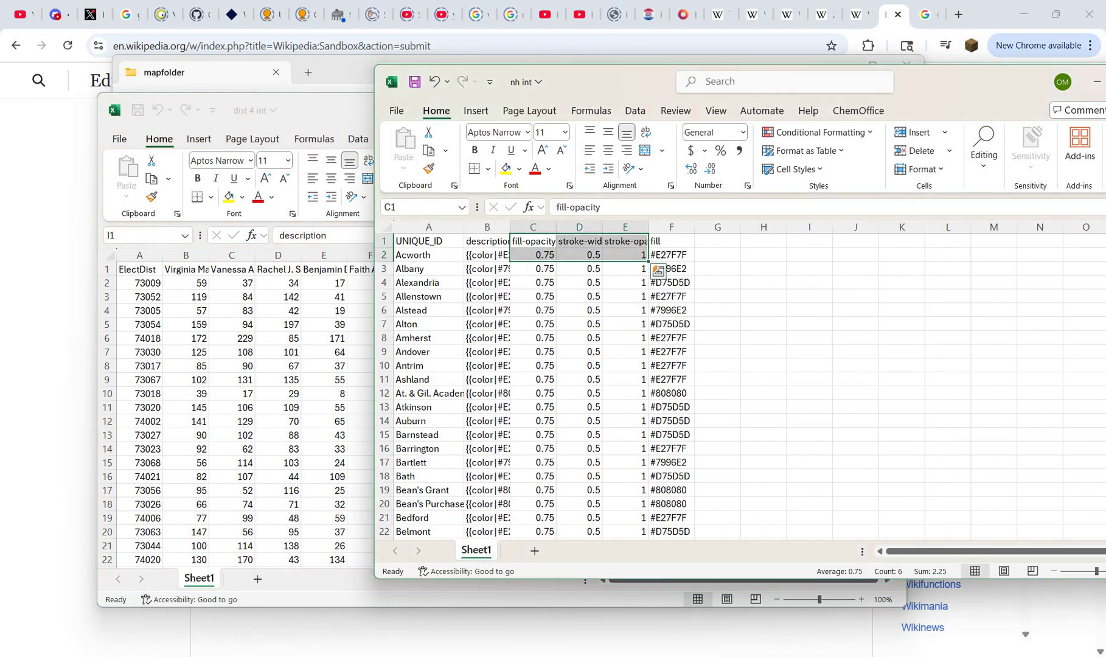
{"action": "left_click", "coordinate": [671, 241]}
{"action": "key", "text": "ctrl+c"}
{"action": "key", "text": "alt+Tab"}
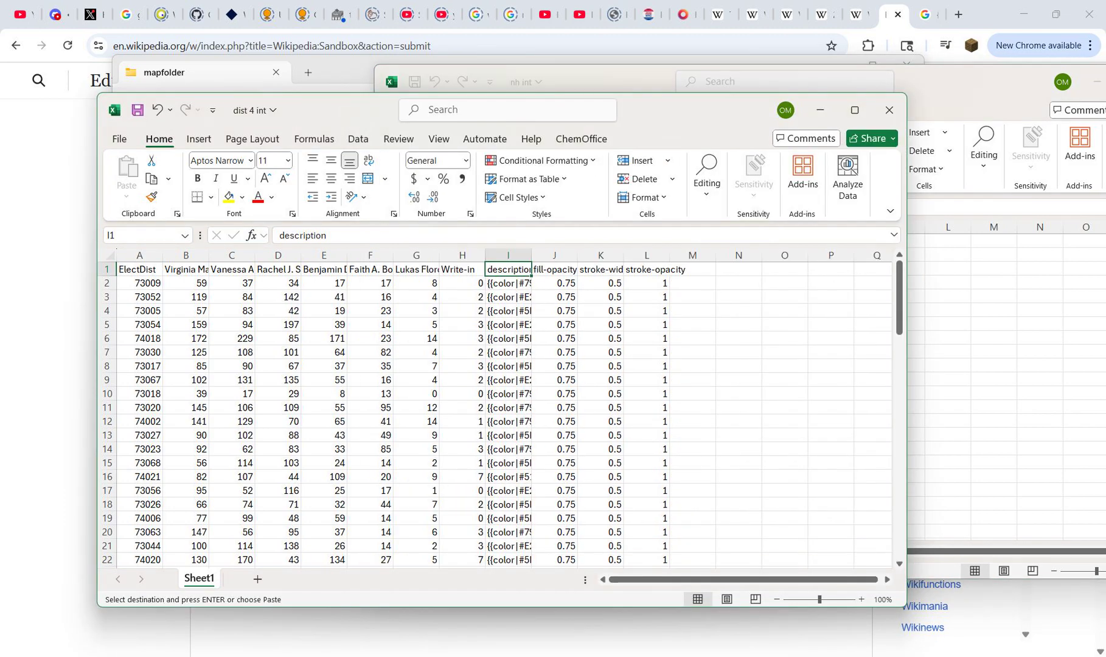
{"action": "left_click", "coordinate": [692, 269]}
{"action": "right_click", "coordinate": [712, 273]}
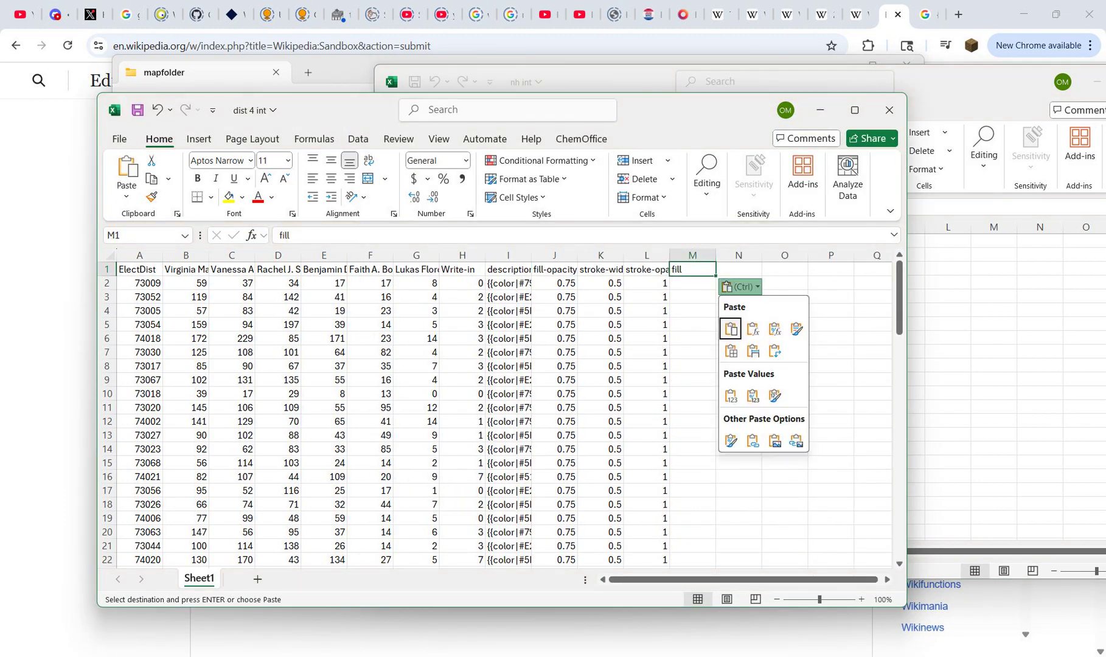
{"action": "left_click", "coordinate": [732, 325]}
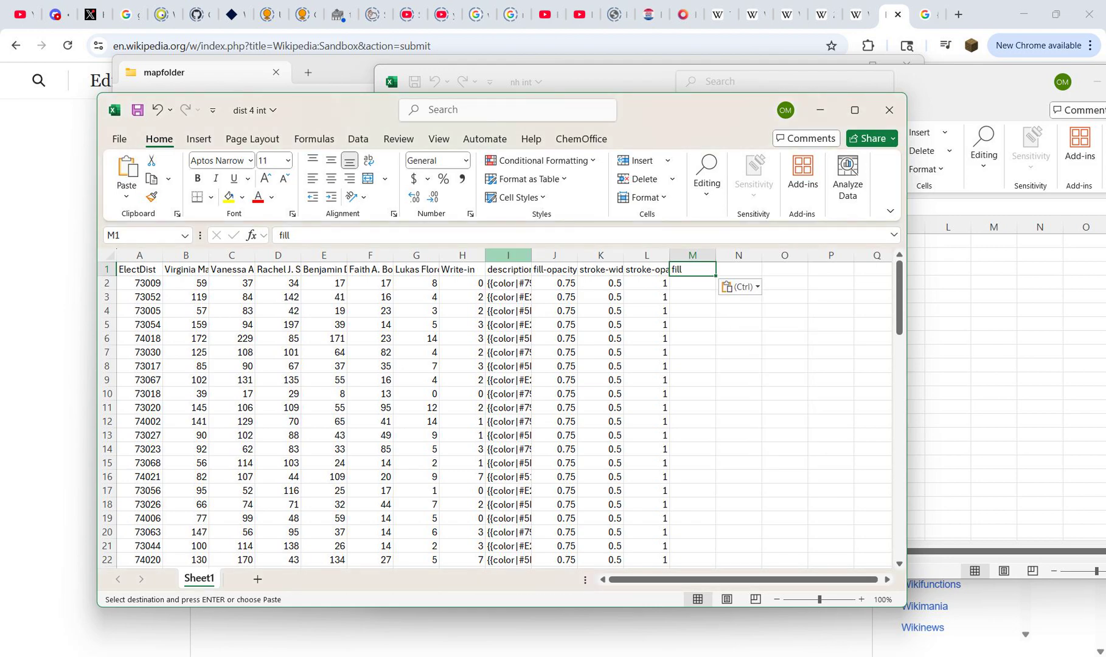
{"action": "key", "text": "Escape"}
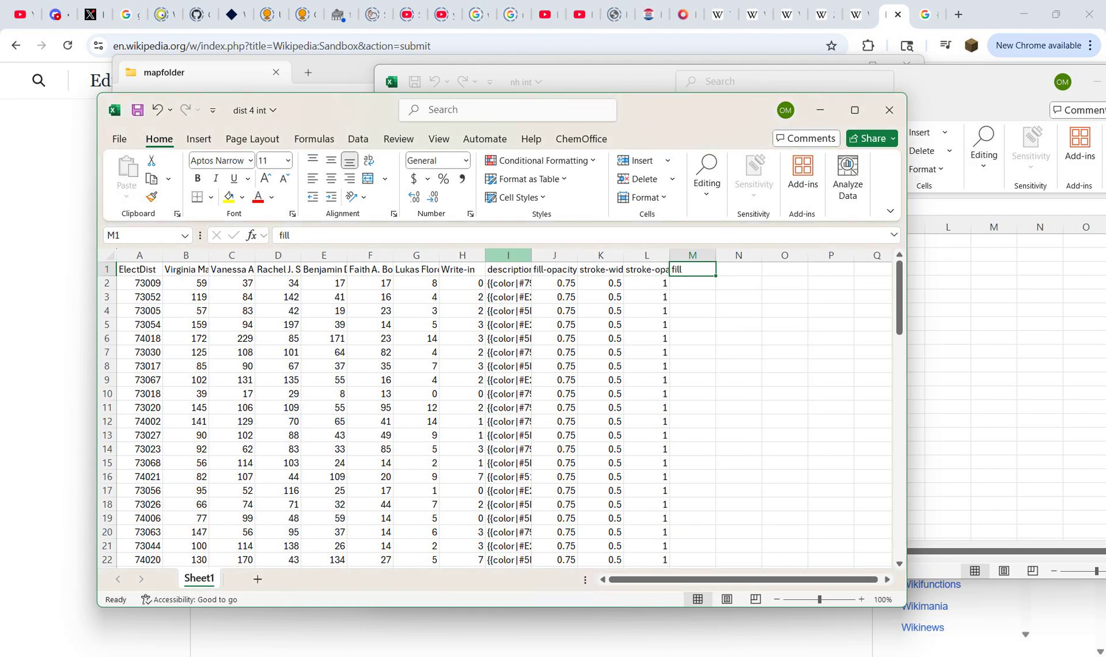
Step: Insert three blank columns before the description column, directly after Write-in
{"action": "left_click_drag", "start_coordinate": [463, 283], "coordinate": [140, 339]}
{"action": "left_click", "coordinate": [186, 325]}
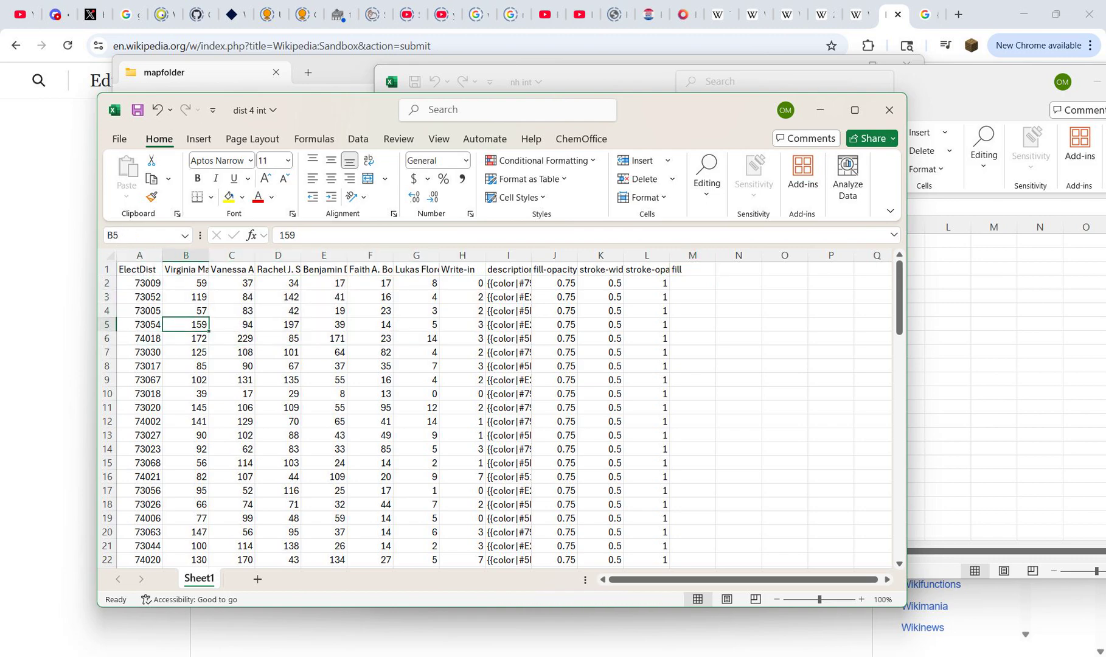
{"action": "left_click", "coordinate": [508, 256]}
{"action": "right_click", "coordinate": [508, 255]}
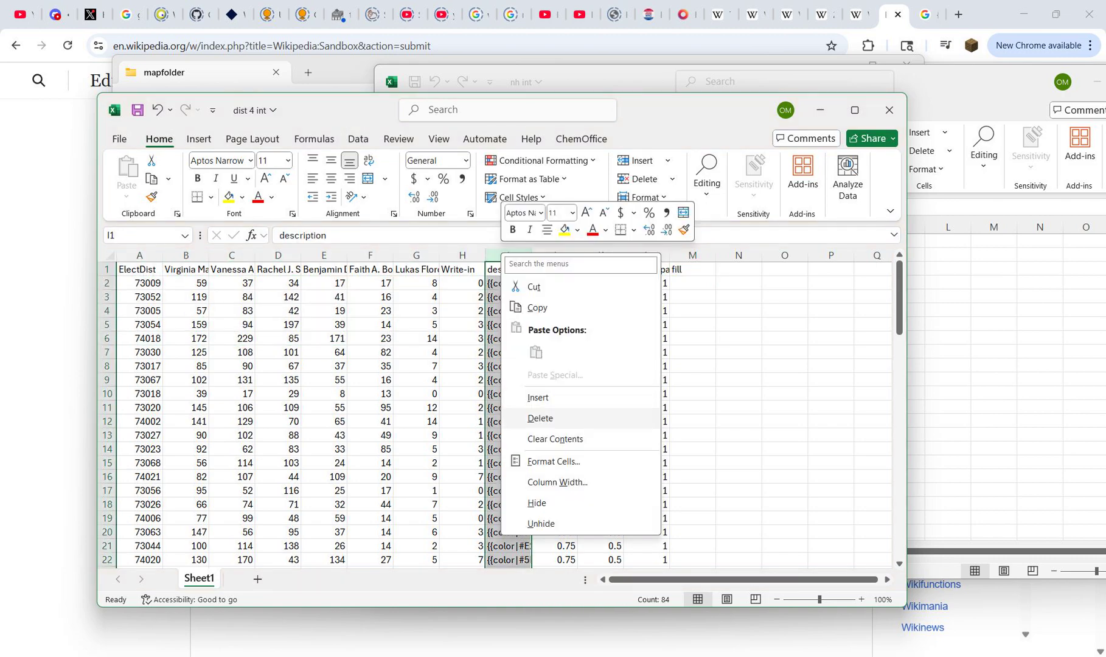
{"action": "left_click", "coordinate": [529, 394]}
{"action": "right_click", "coordinate": [508, 256]}
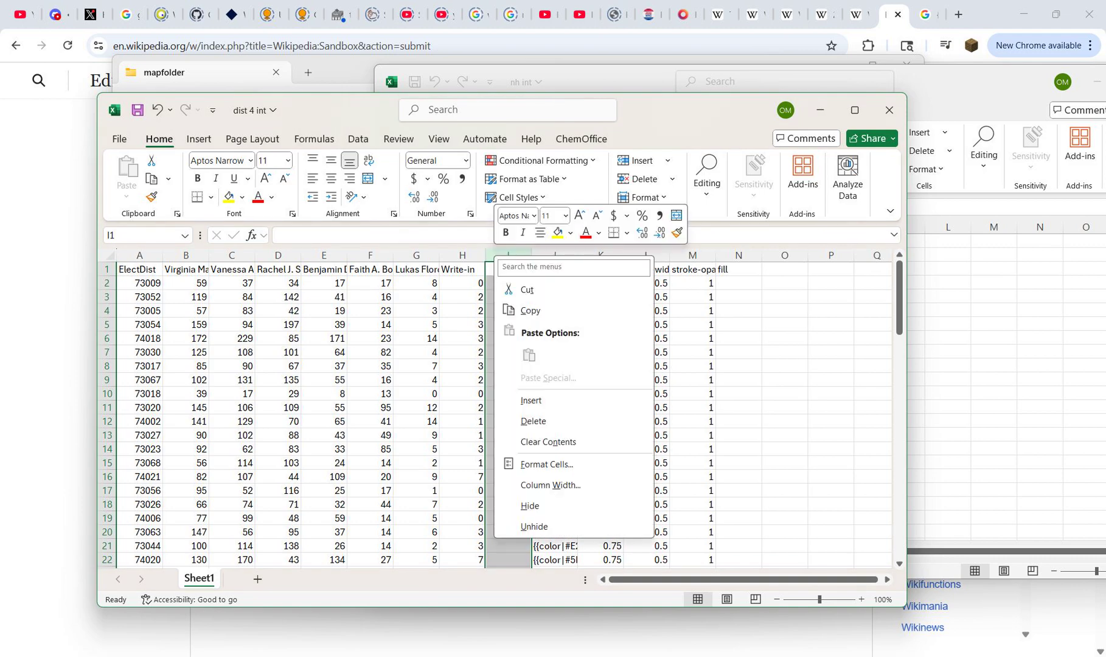
{"action": "left_click", "coordinate": [527, 397]}
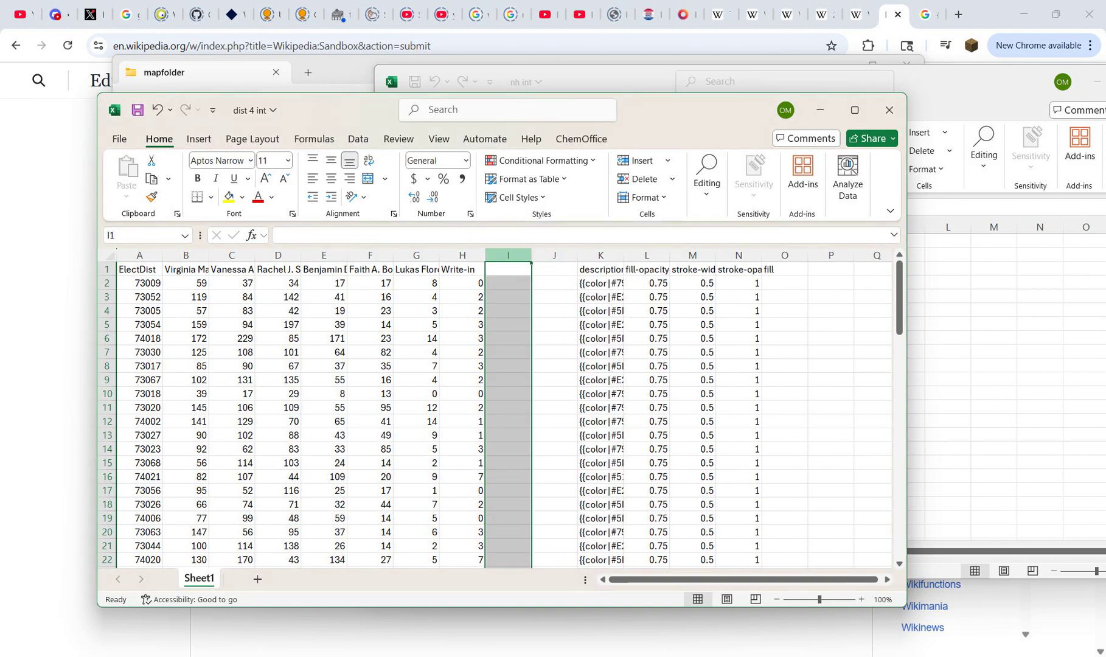
{"action": "right_click", "coordinate": [511, 256]}
{"action": "left_click", "coordinate": [527, 401]}
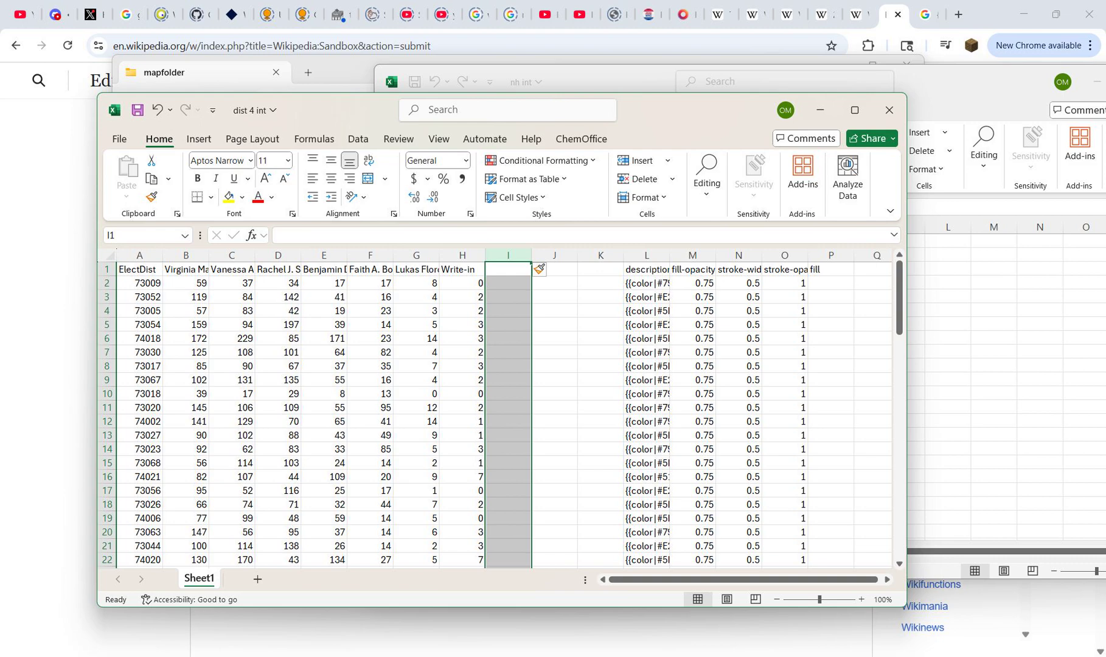
Step: Enter the headers max, winner and PCT in I1:K1
{"action": "left_click", "coordinate": [508, 269]}
{"action": "type", "text": "max"}
{"action": "key", "text": "Tab"}
{"action": "type", "text": "wi"}
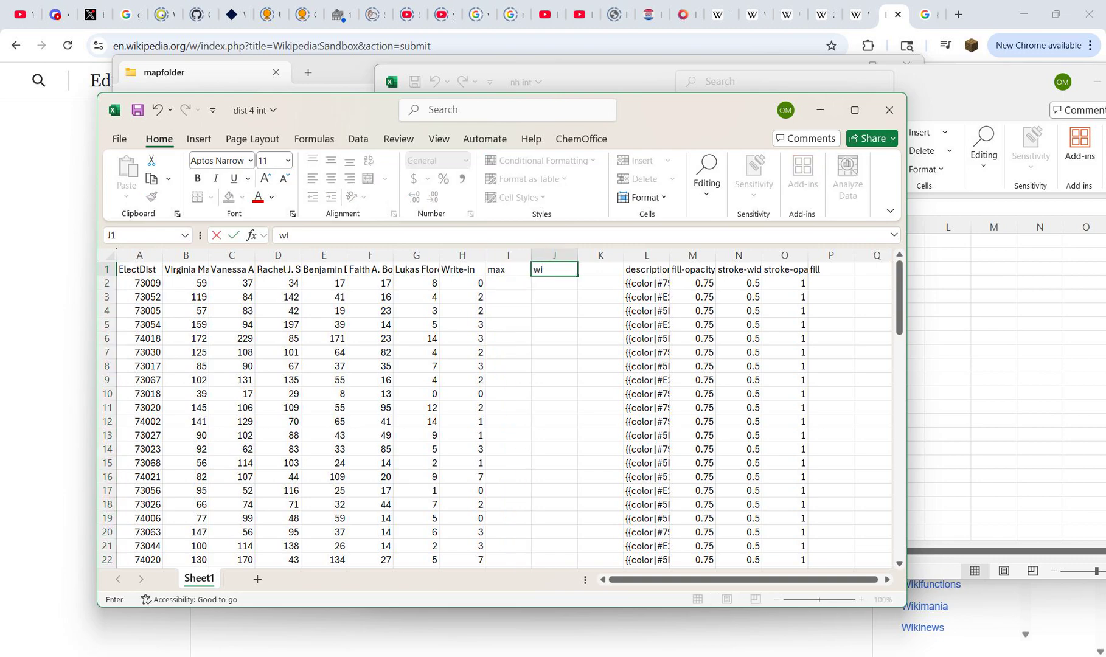
{"action": "type", "text": "nner"}
{"action": "key", "text": "Tab"}
{"action": "type", "text": "PCT"}
{"action": "key", "text": "Return"}
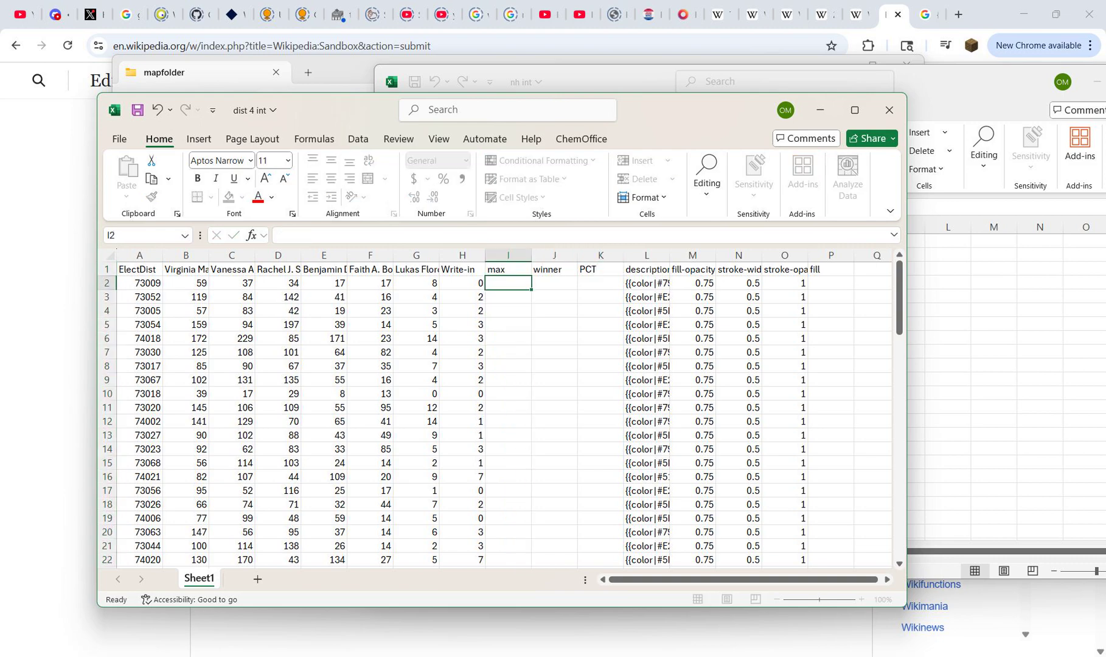
Step: Enter the formula =max(B2:H2)/sum(B2:H2) in I2 under the max header
{"action": "type", "text": "=max("}
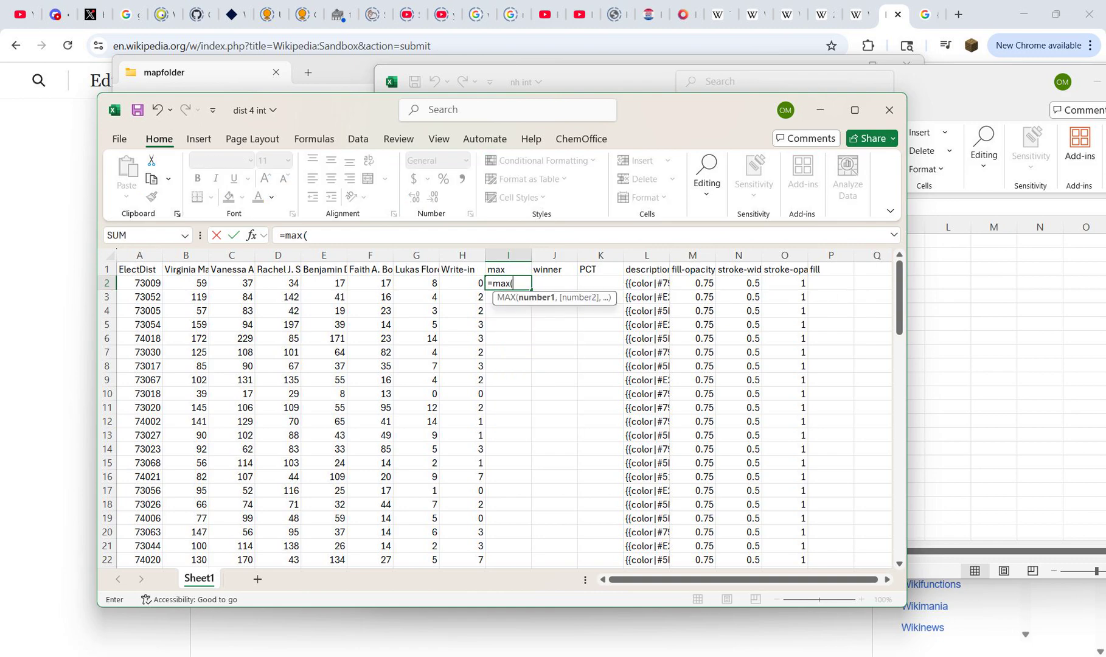
{"action": "mouse_move", "coordinate": [463, 284]}
{"action": "left_mouse_down"}
{"action": "mouse_move", "coordinate": [182, 285]}
{"action": "mouse_move", "coordinate": [465, 284]}
{"action": "left_mouse_up"}
{"action": "type", "text": ")/sum("}
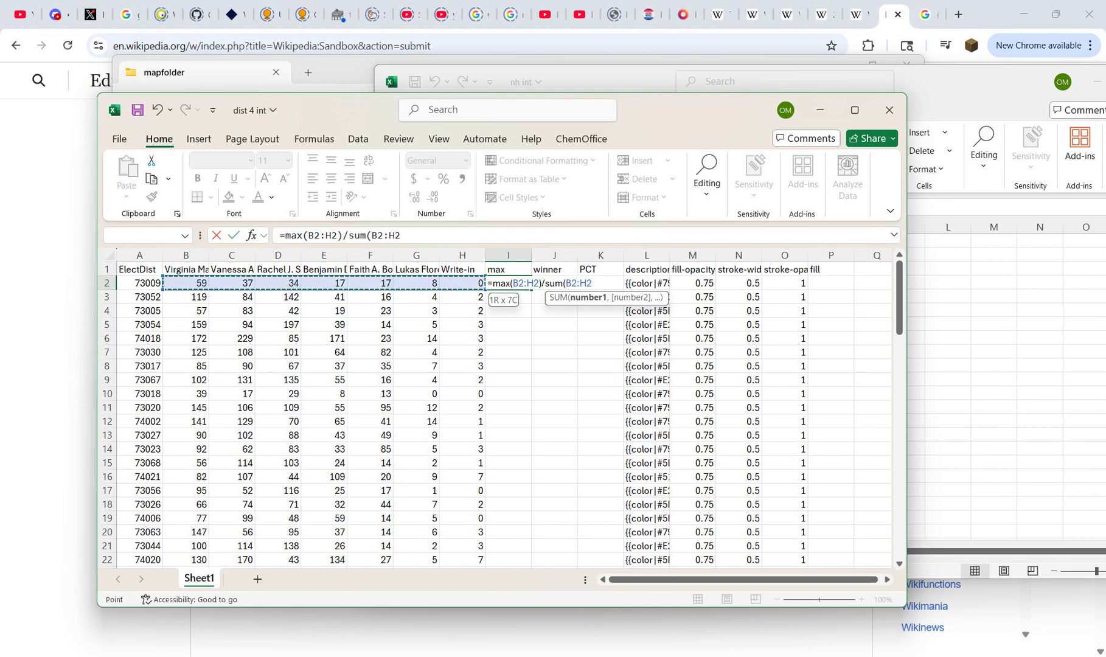
{"action": "key", "text": "Tab"}
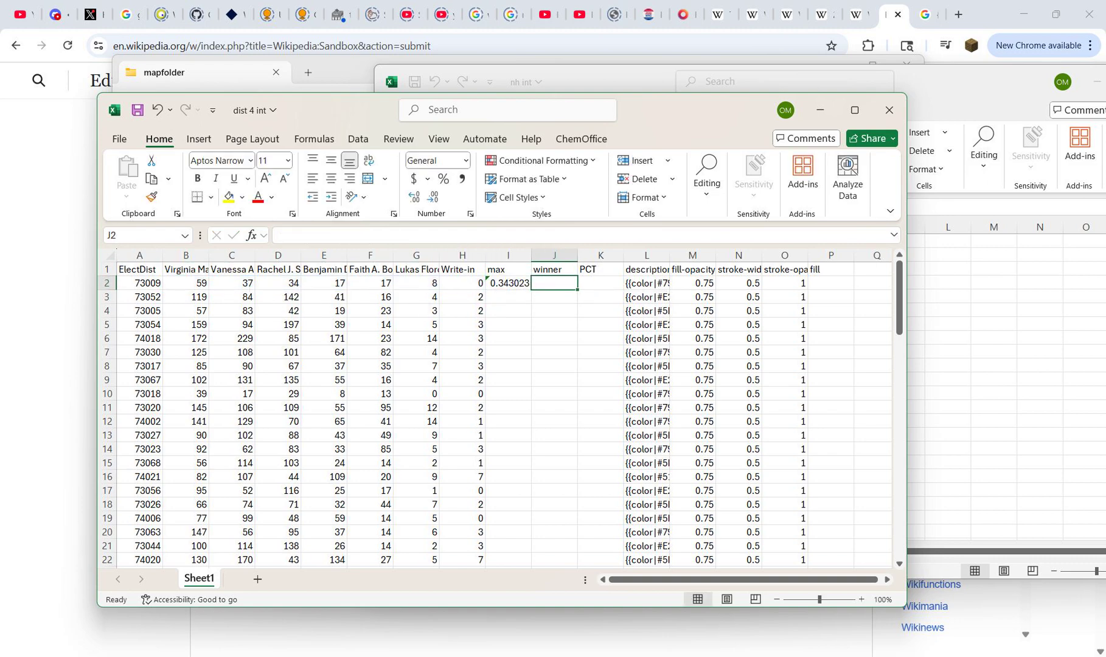
Step: Begin the winner formula in J2 with an IF that returns "no votes" when sum(B2:H2) equals 0
{"action": "type", "text": "=if("}
{"action": "type", "text": "us"}
{"action": "key", "text": "BackSpace"}
{"action": "key", "text": "BackSpace"}
{"action": "type", "text": "sum("}
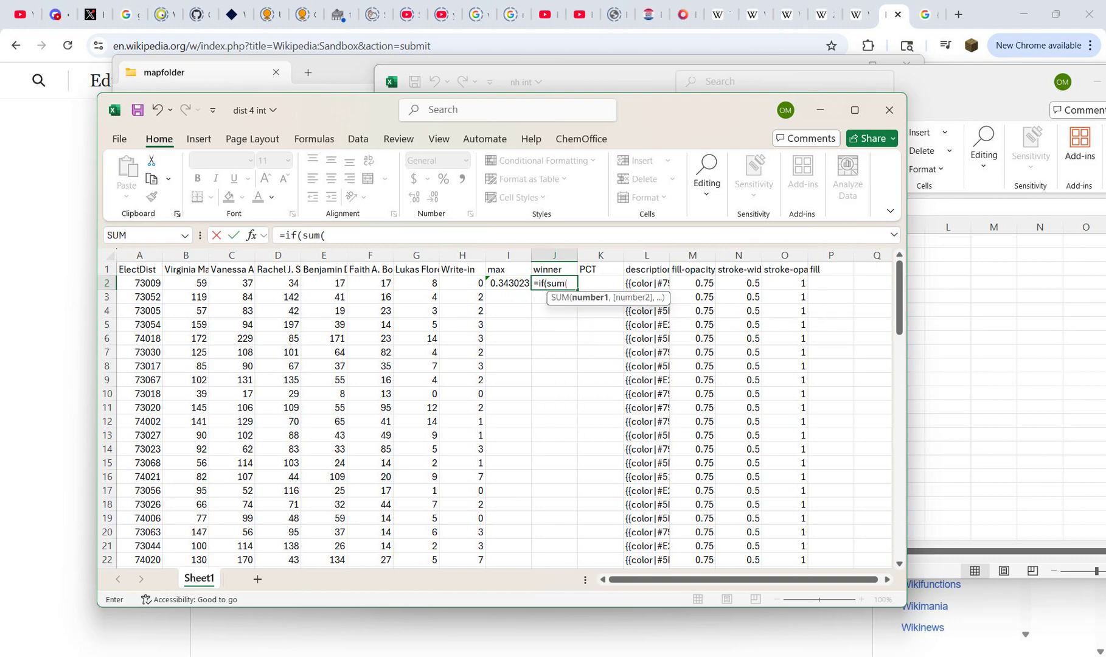
{"action": "left_click_drag", "start_coordinate": [462, 283], "coordinate": [163, 285]}
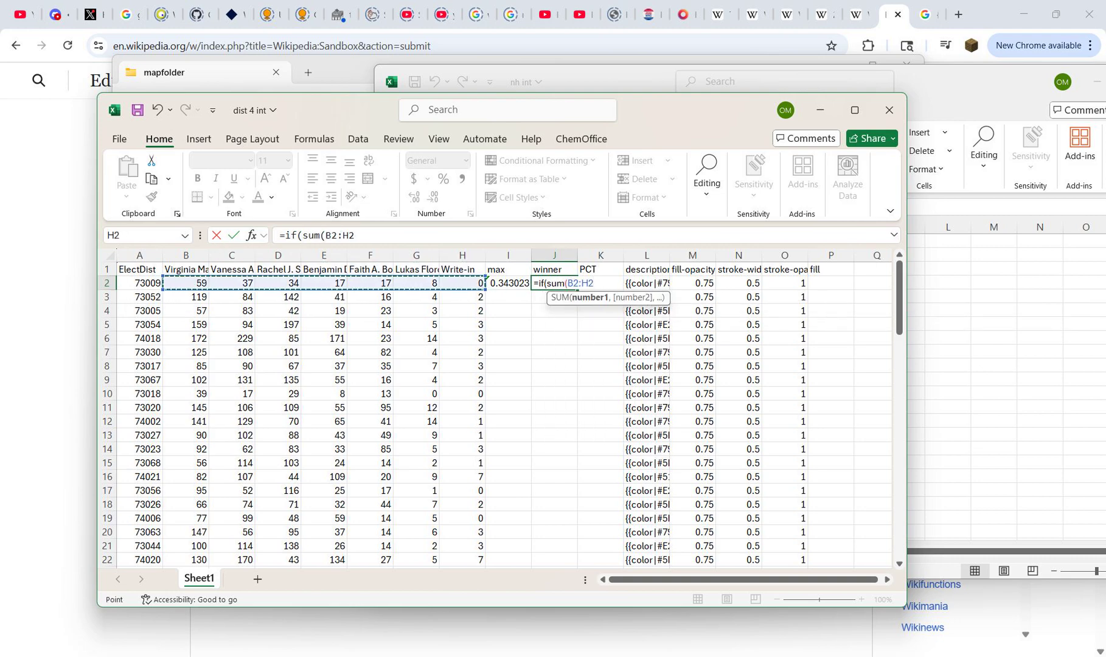
{"action": "left_click_drag", "start_coordinate": [340, 236], "coordinate": [327, 236]}
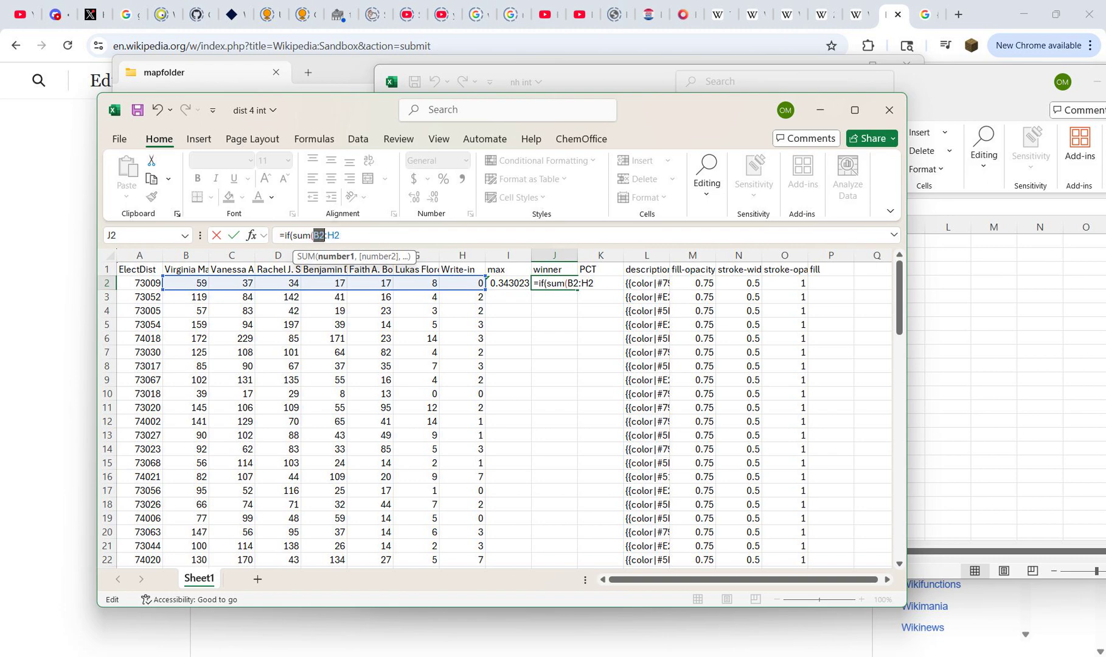
{"action": "key", "text": "ctrl+c"}
{"action": "key", "text": "Right"}
{"action": "type", "text": ")="}
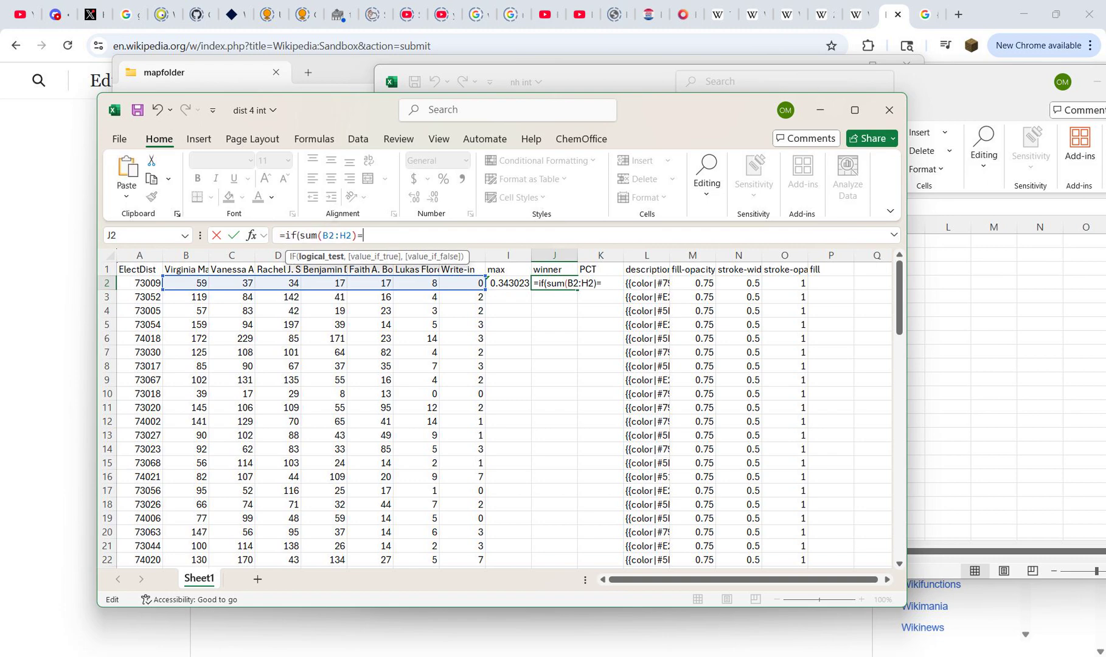
{"action": "type", "text": "0,\"no vo"}
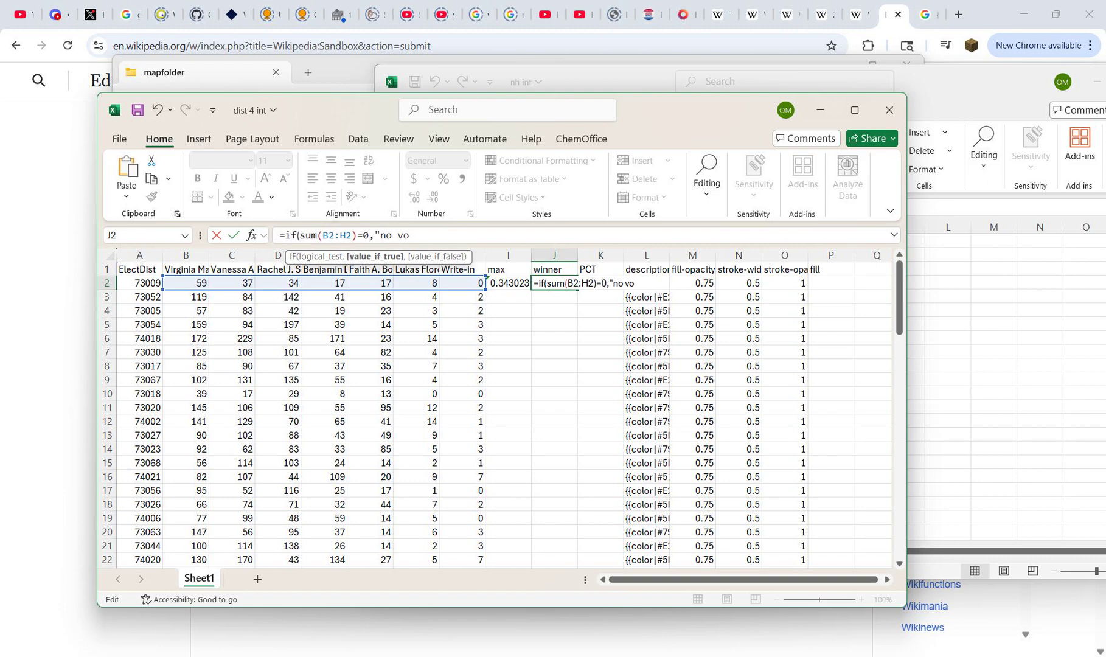
{"action": "type", "text": "tes\",if(max(a"}
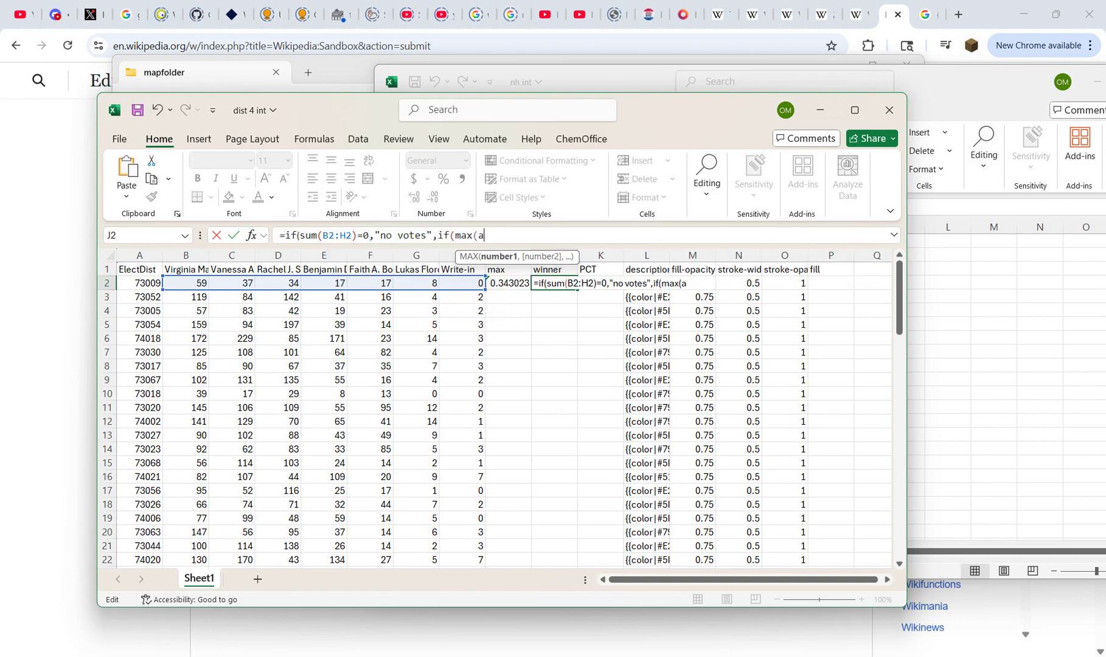
Step: Extend the J2 formula with a nested IF that returns "tie" when max(B2:H2) equals large(B2:H2,2)
{"action": "key", "text": "BackSpace"}
{"action": "type", "text": "B2:H2)-"}
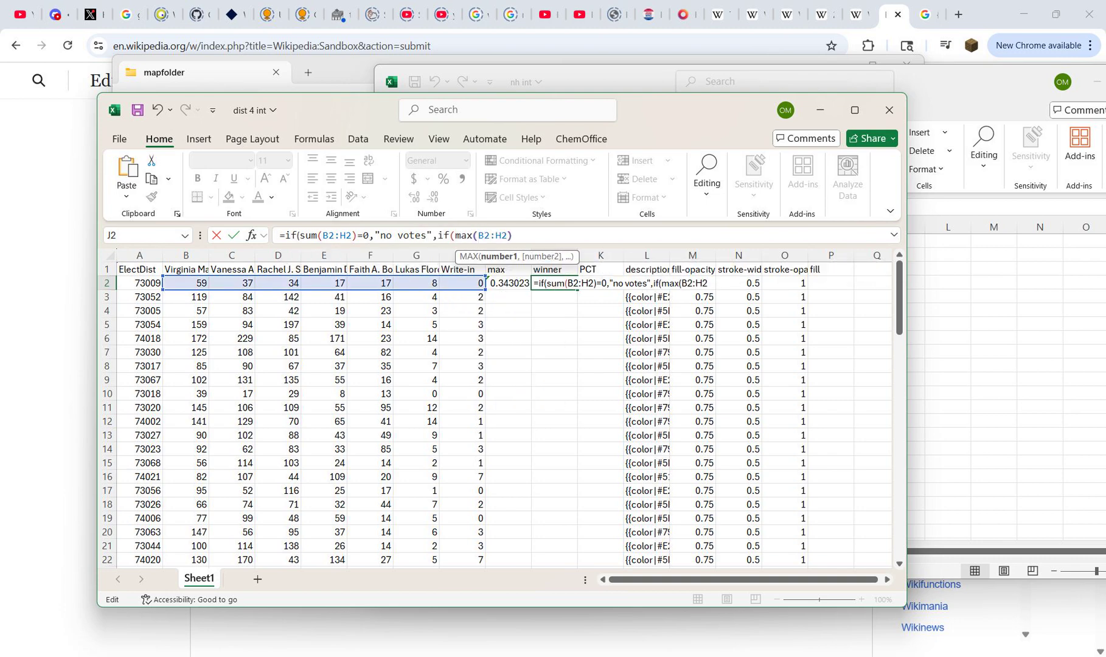
{"action": "type", "text": "large"}
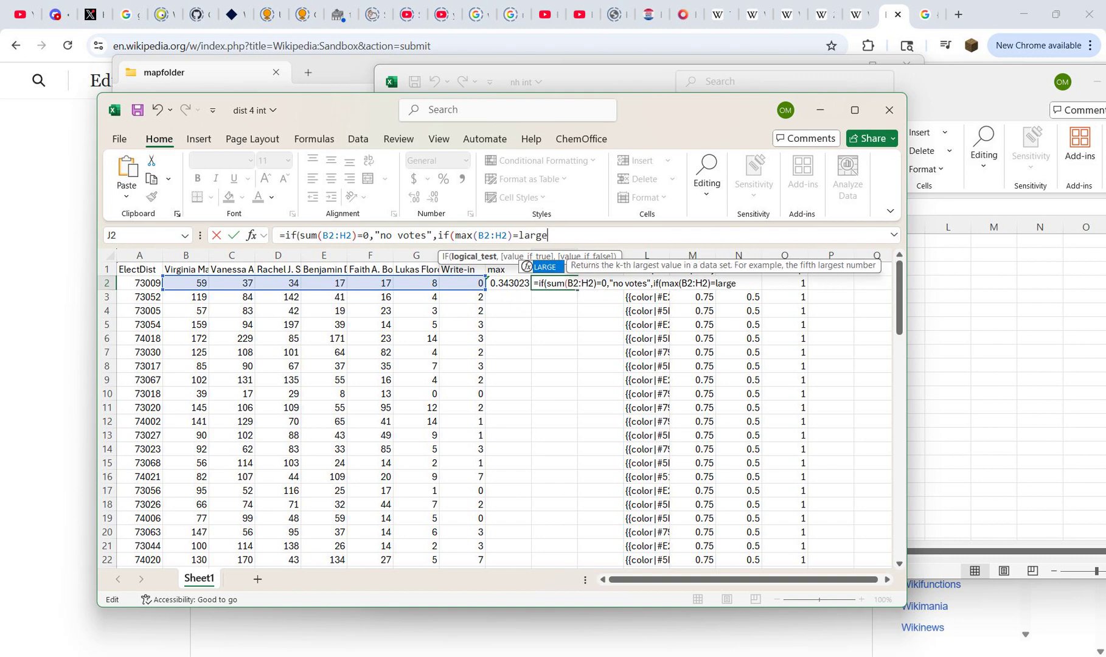
{"action": "type", "text": "(B2:H2,2),\"t"}
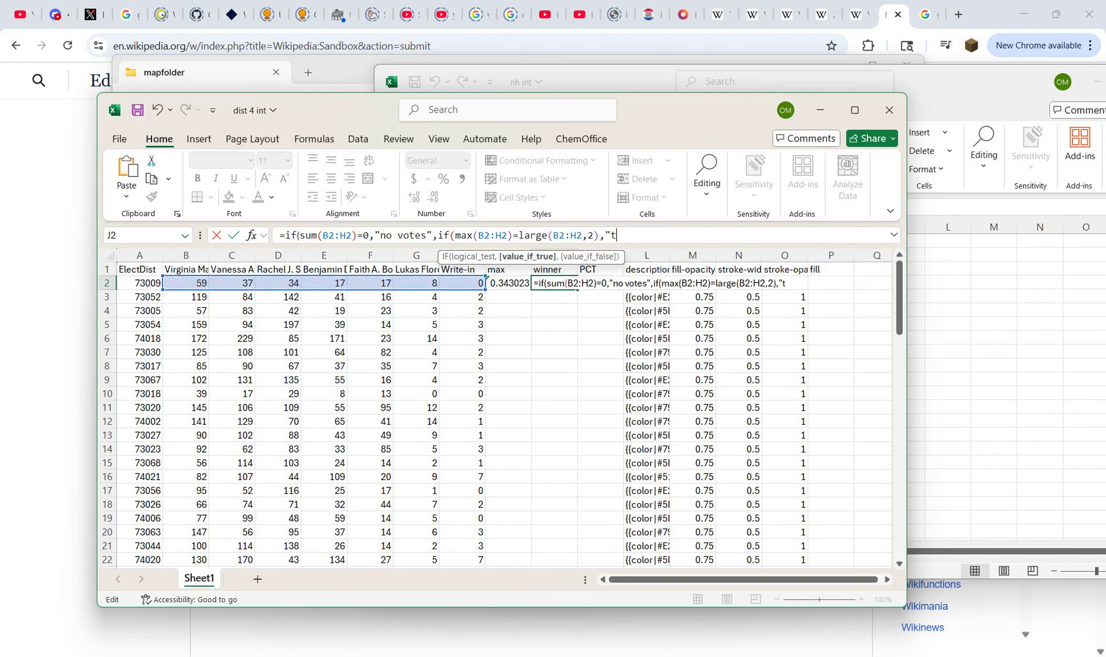
{"action": "type", "text": "ie\",index("}
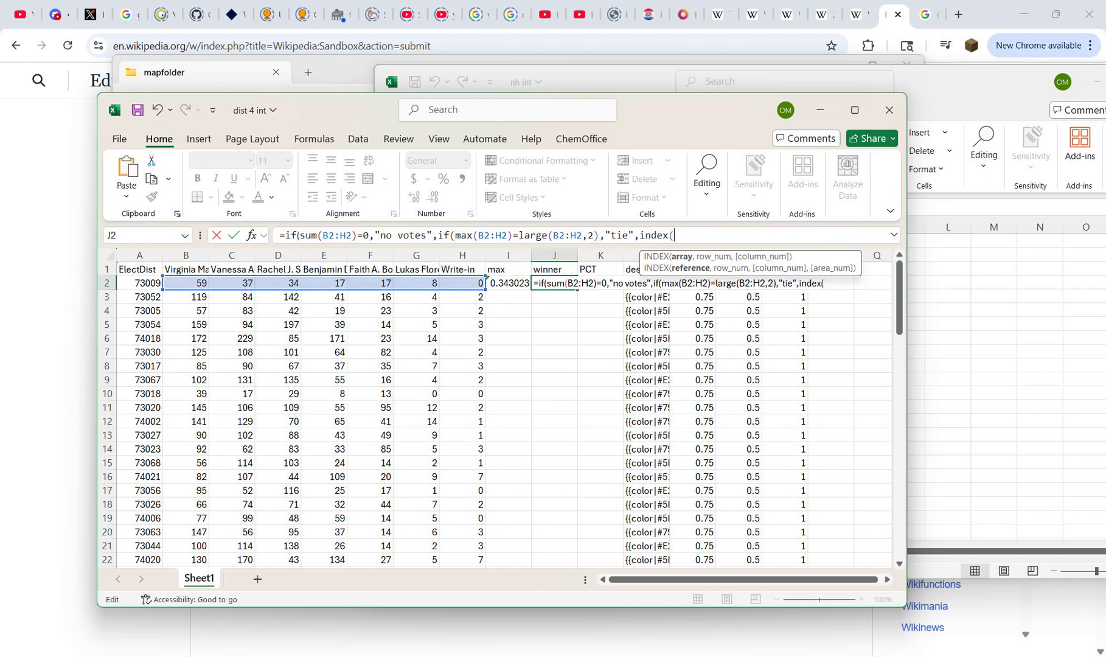
Step: Complete the J2 formula with index($B$1:$H$1,match(max(B2:H2),B2:H2,0)) to return the leading candidate's header
{"action": "left_click_drag", "start_coordinate": [466, 269], "coordinate": [182, 271]}
{"action": "key", "text": "F4"}
{"action": "type", "text": ",m"}
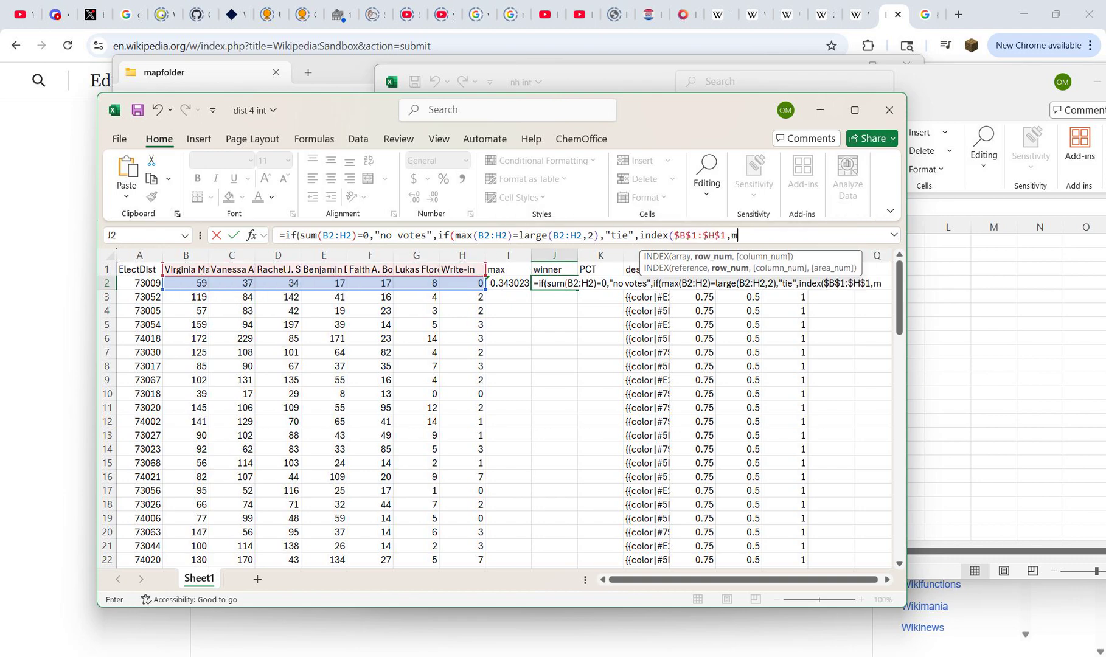
{"action": "type", "text": "atch(max"}
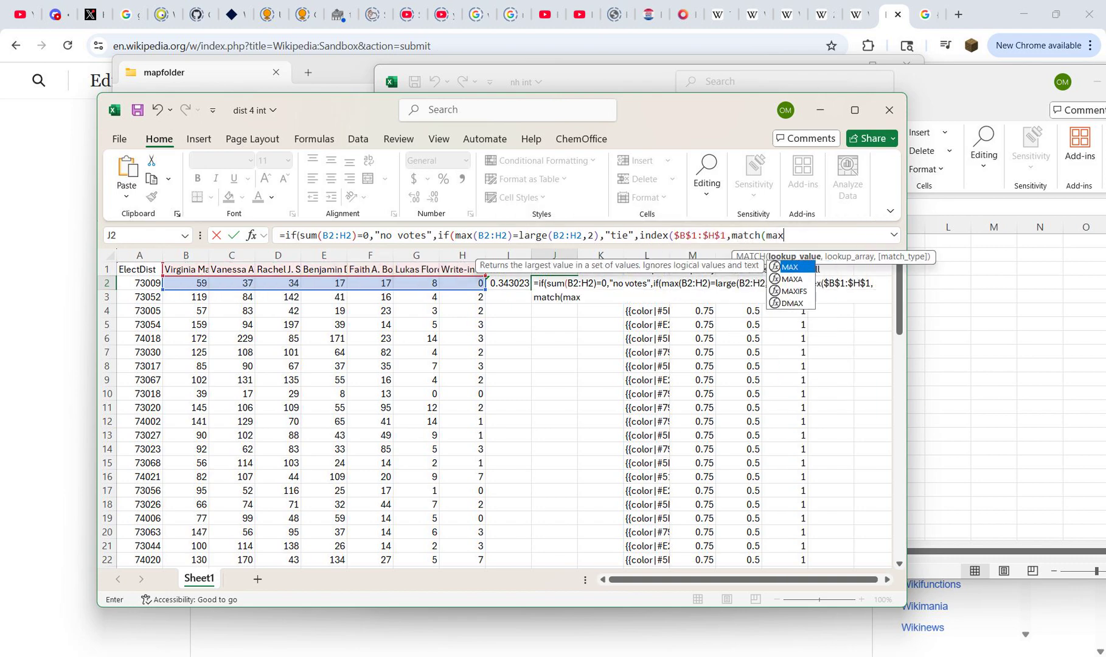
{"action": "type", "text": "(B2:H2),B2:H2,"}
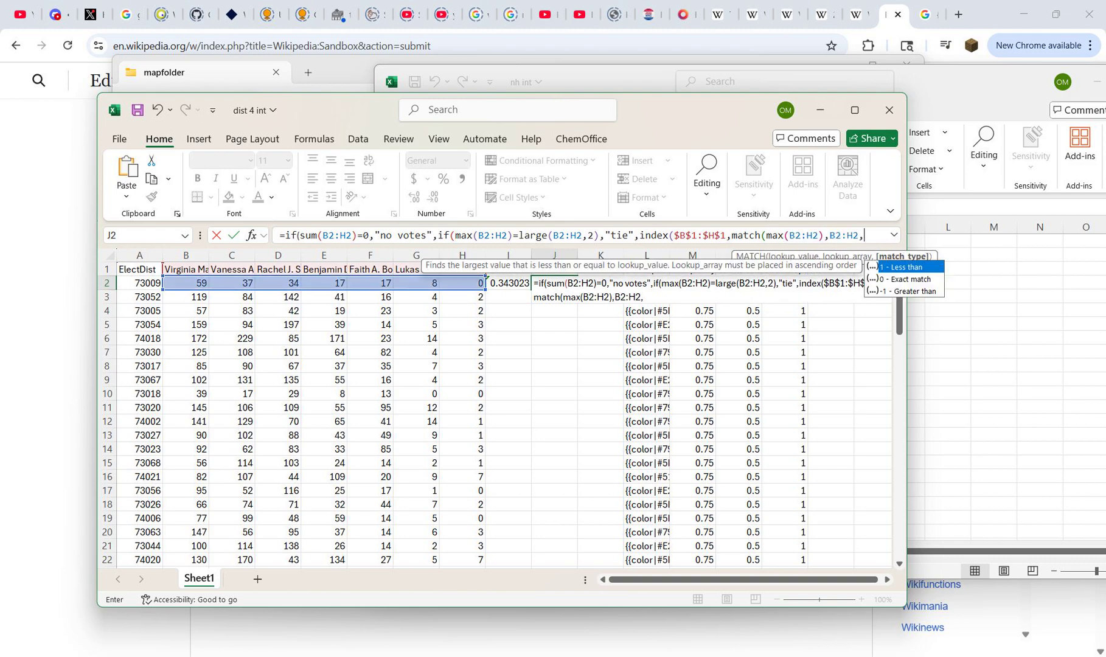
{"action": "type", "text": "0))))"}
{"action": "key", "text": "ctrl+Return"}
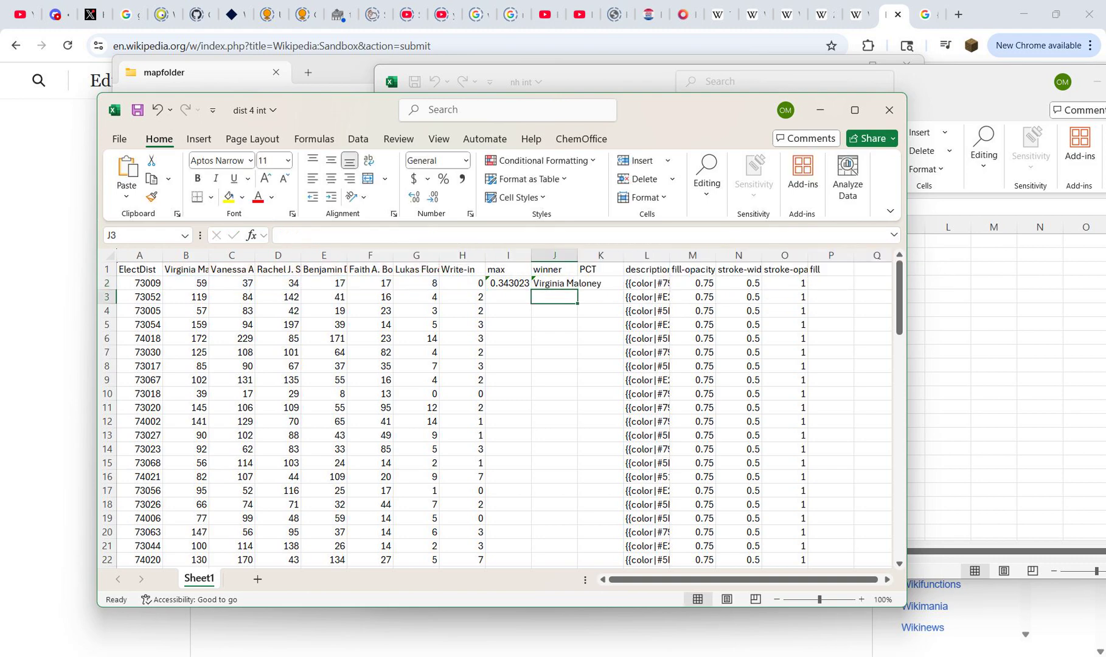
{"action": "left_click", "coordinate": [600, 283]}
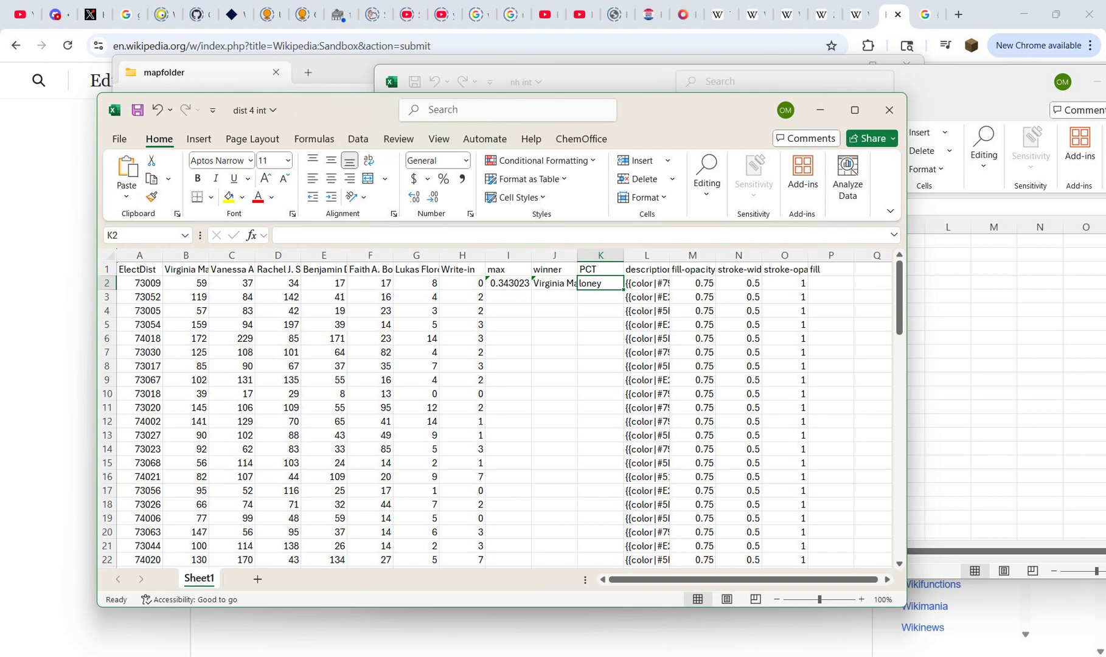
Step: Open the Recycle Bin and look through its deleted files for the color workbook
{"action": "key", "text": "alt+Tab"}
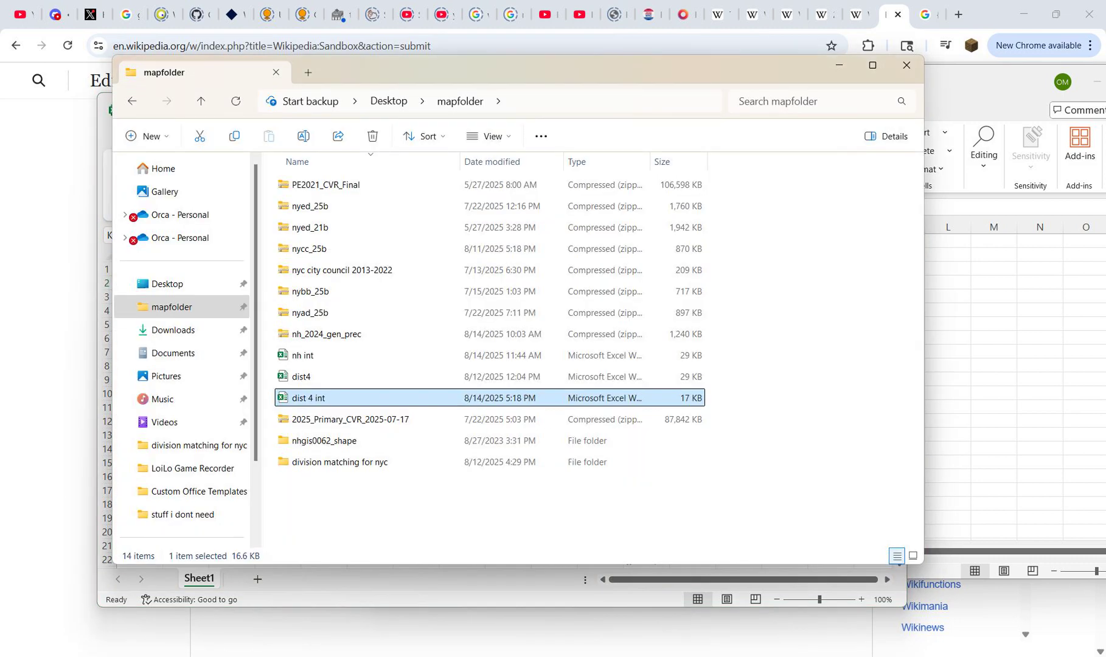
{"action": "key", "text": "super"}
{"action": "type", "text": "rec"}
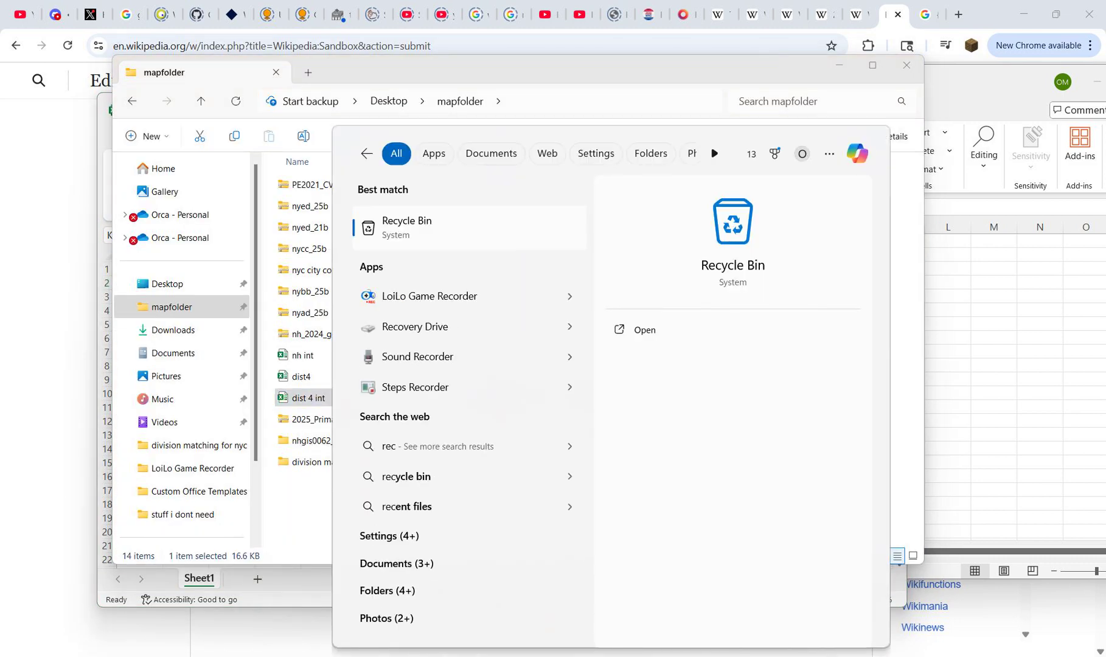
{"action": "key", "text": "Return"}
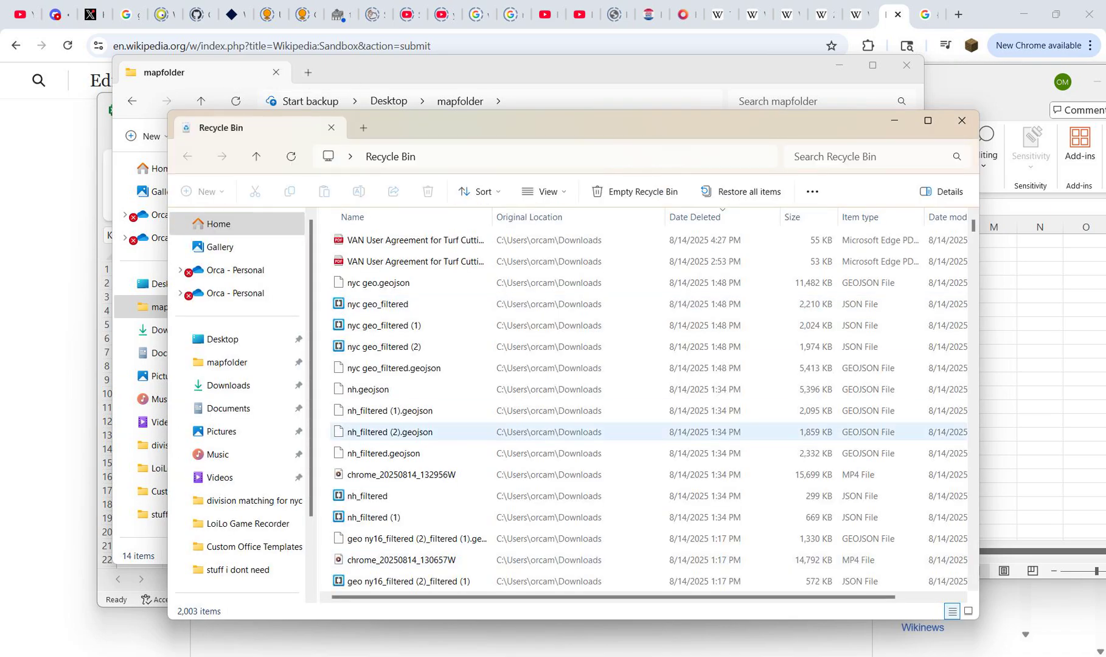
{"action": "scroll", "coordinate": [414, 407], "scroll_direction": "down", "scroll_amount": 4}
{"action": "scroll", "coordinate": [414, 388], "scroll_direction": "down", "scroll_amount": 3}
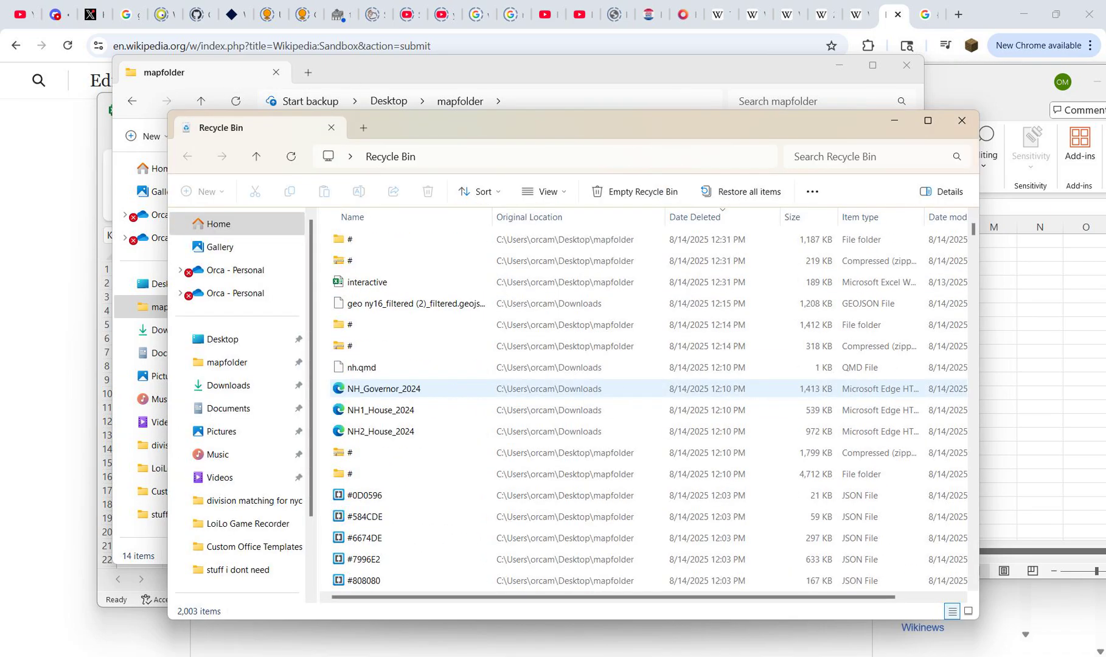
Step: Search the Recycle Bin for "color" and restore the color_final workbook to mapfolder
{"action": "left_click", "coordinate": [844, 156]}
{"action": "type", "text": "color"}
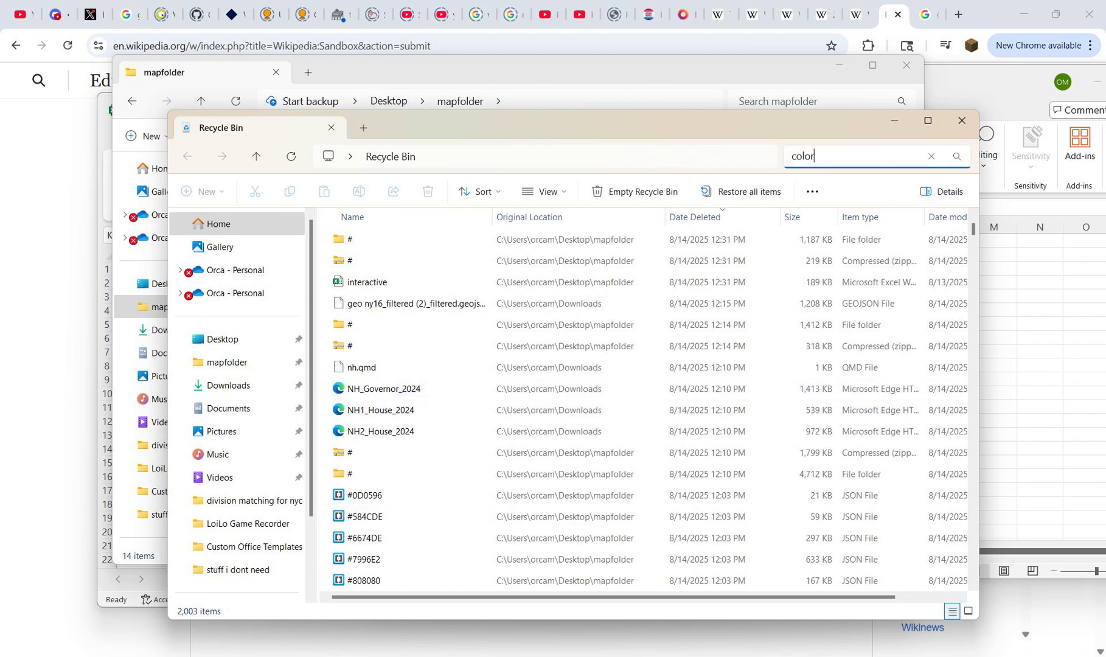
{"action": "key", "text": "Return"}
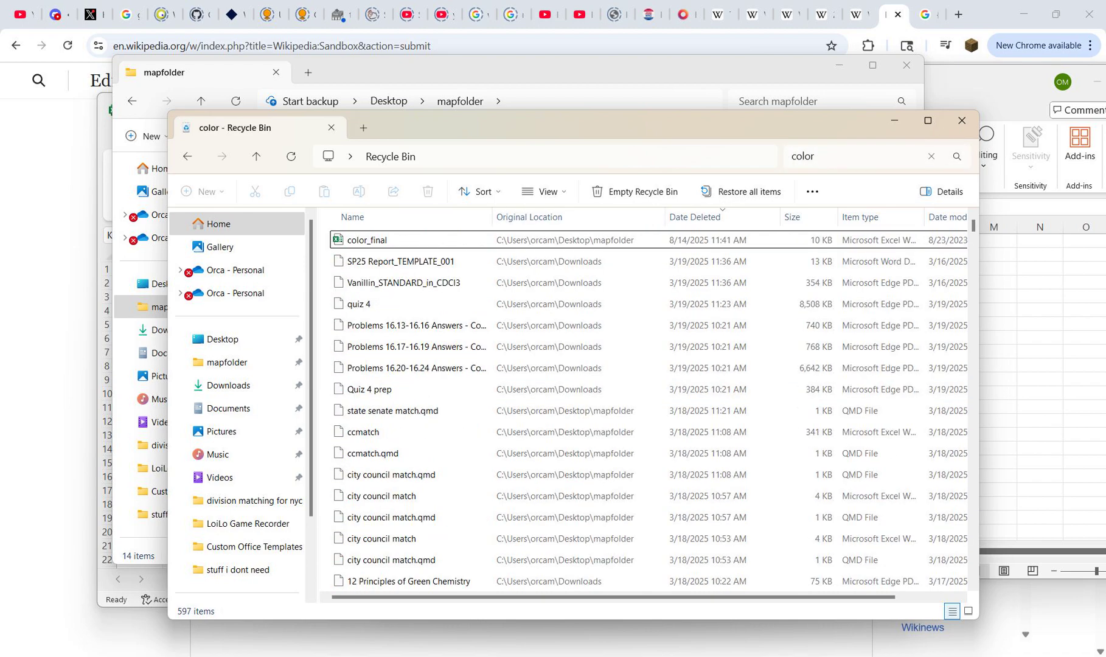
{"action": "double_click", "coordinate": [403, 241]}
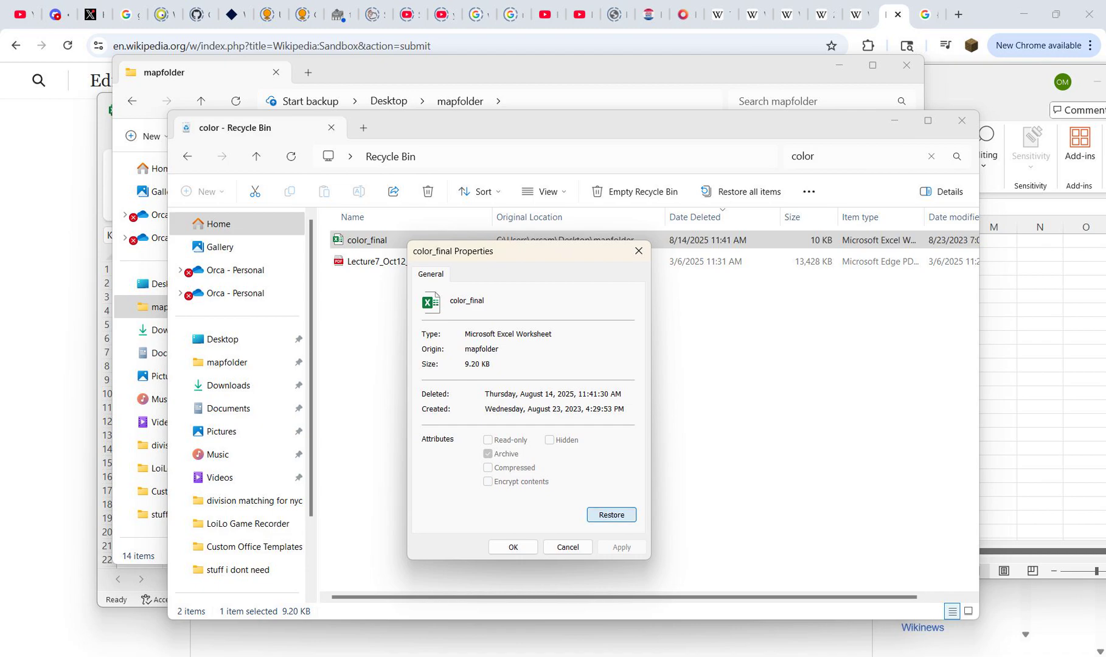
{"action": "left_click", "coordinate": [612, 514]}
{"action": "left_click", "coordinate": [638, 250]}
{"action": "left_click", "coordinate": [962, 121]}
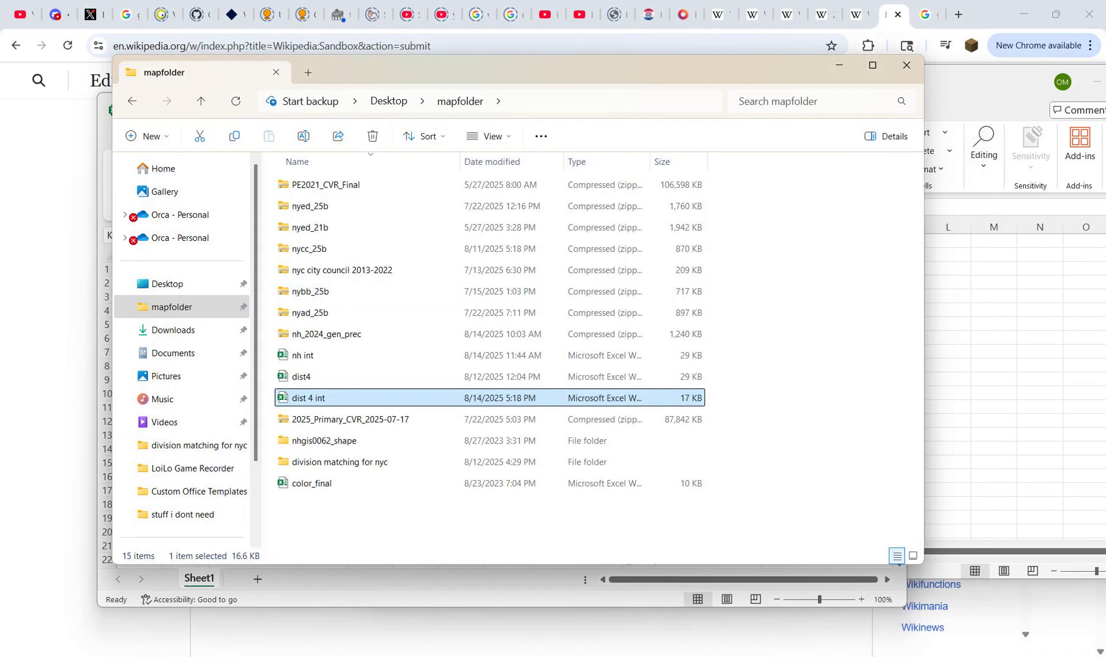
Step: Open color_final, copy its nDPCT formula from J2, and paste it into K2 under PCT in dist 4 int
{"action": "left_click", "coordinate": [365, 483]}
{"action": "key", "text": "Return"}
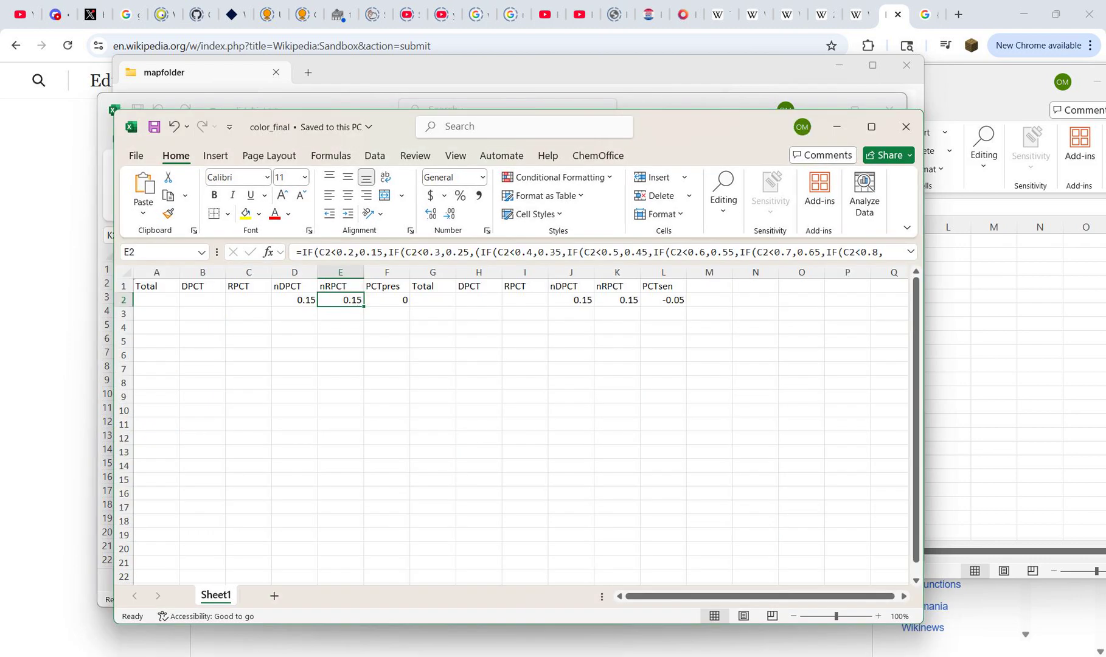
{"action": "left_click", "coordinate": [570, 300]}
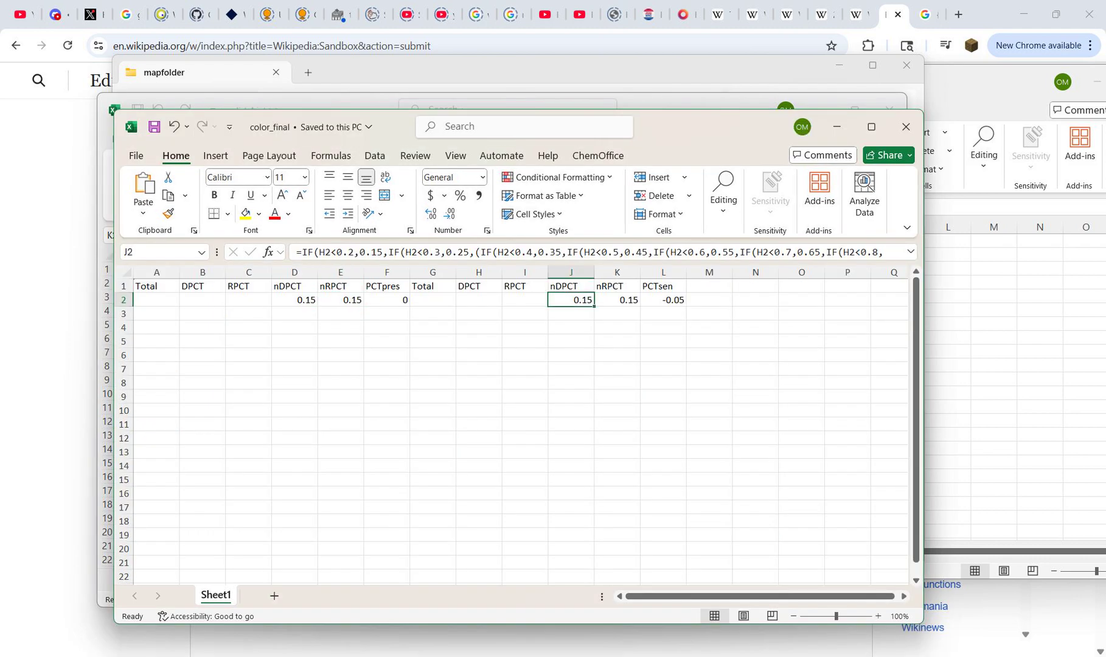
{"action": "key", "text": "ctrl+c"}
{"action": "key", "text": "alt+Tab"}
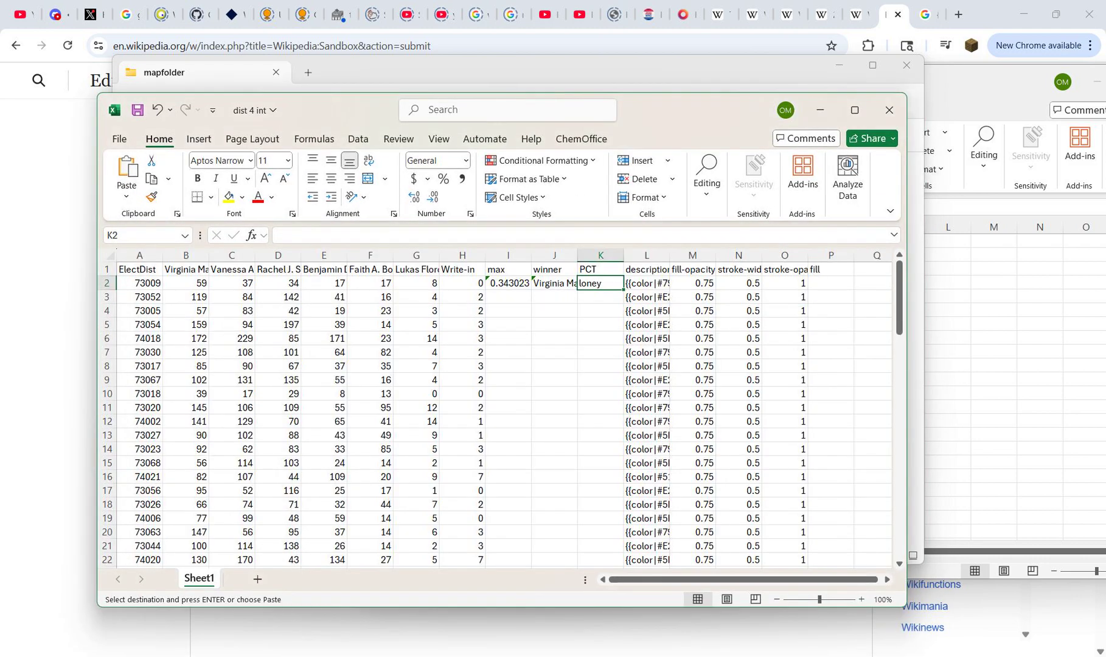
{"action": "key", "text": "ctrl+v"}
Step: Copy the formulas in I2:K2 down the max, winner and PCT columns through row 84
{"action": "left_click_drag", "start_coordinate": [508, 283], "coordinate": [599, 283]}
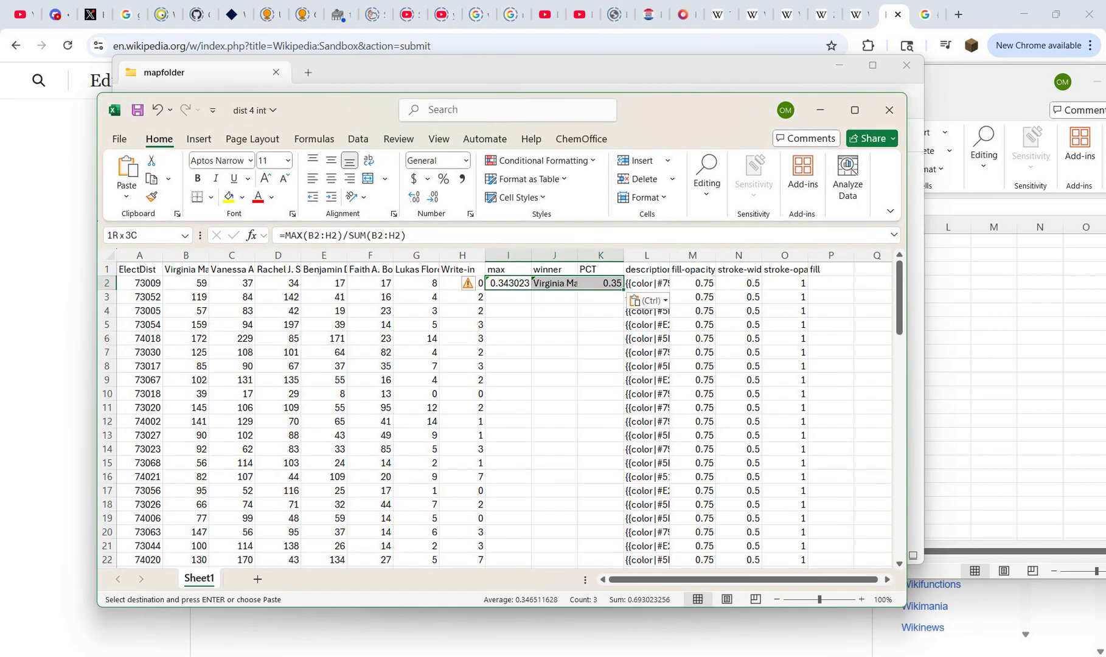
{"action": "key", "text": "ctrl+c"}
{"action": "left_click", "coordinate": [463, 338]}
{"action": "key", "text": "ctrl+Down"}
{"action": "key", "text": "Right"}
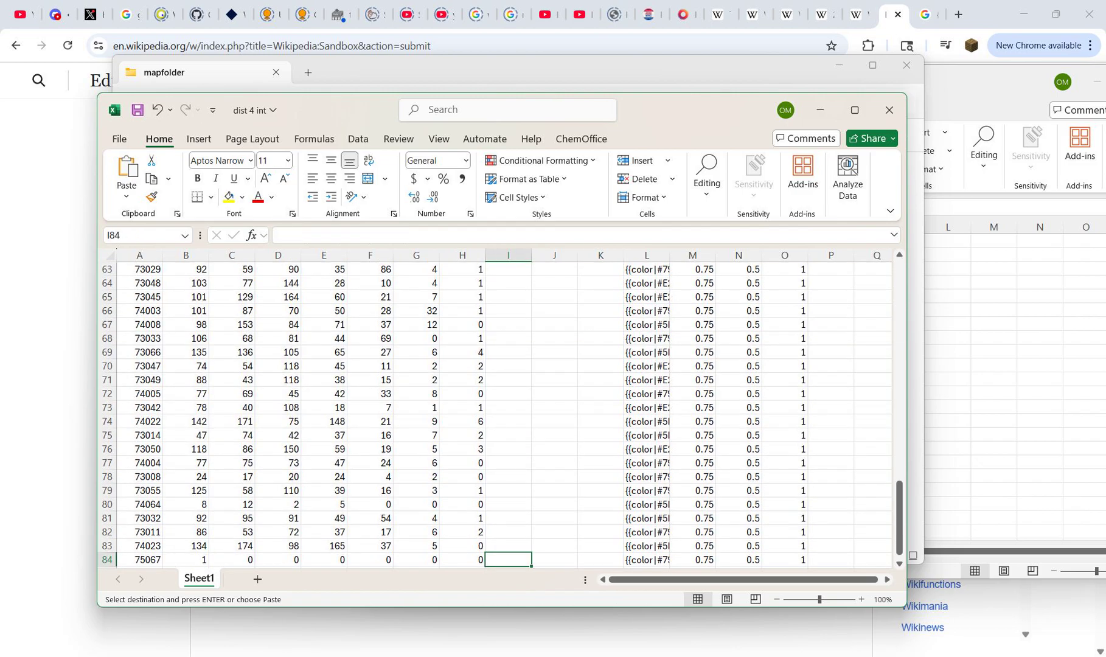
{"action": "key", "text": "ctrl+shift+Up"}
{"action": "key", "text": "ctrl+v"}
{"action": "key", "text": "Up"}
{"action": "key", "text": "ctrl+Up"}
{"action": "key", "text": "Escape"}
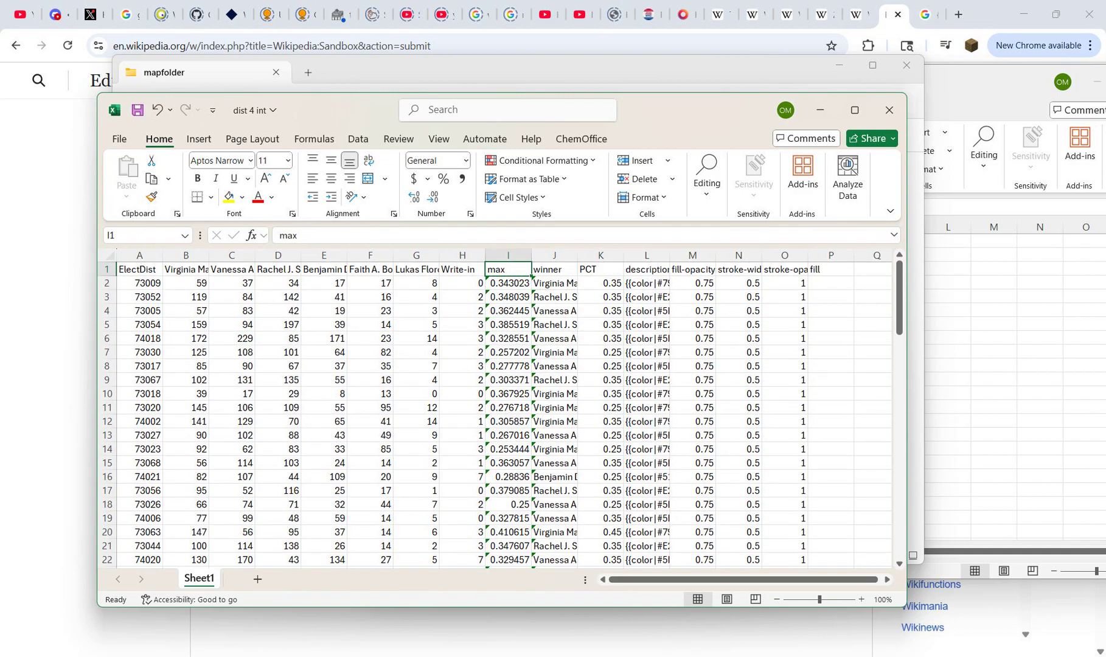
Step: Add filters to the header row and filter the winner column to show only Wetzler
{"action": "key", "text": "alt+a"}
{"action": "key", "text": "t"}
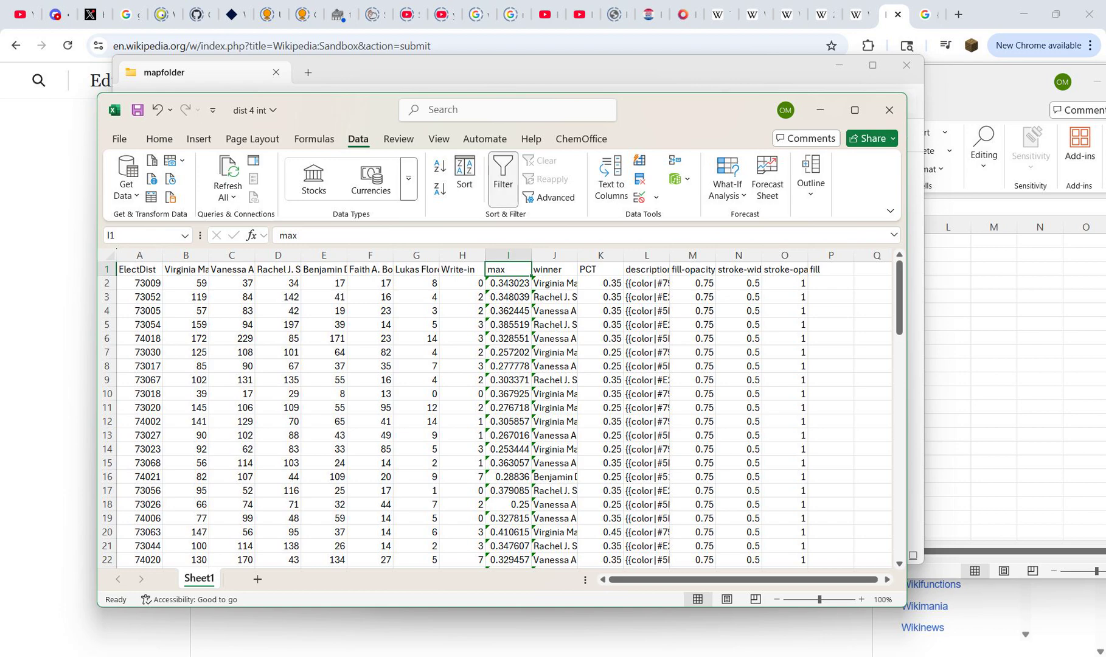
{"action": "key", "text": "Right"}
{"action": "key", "text": "alt+Down"}
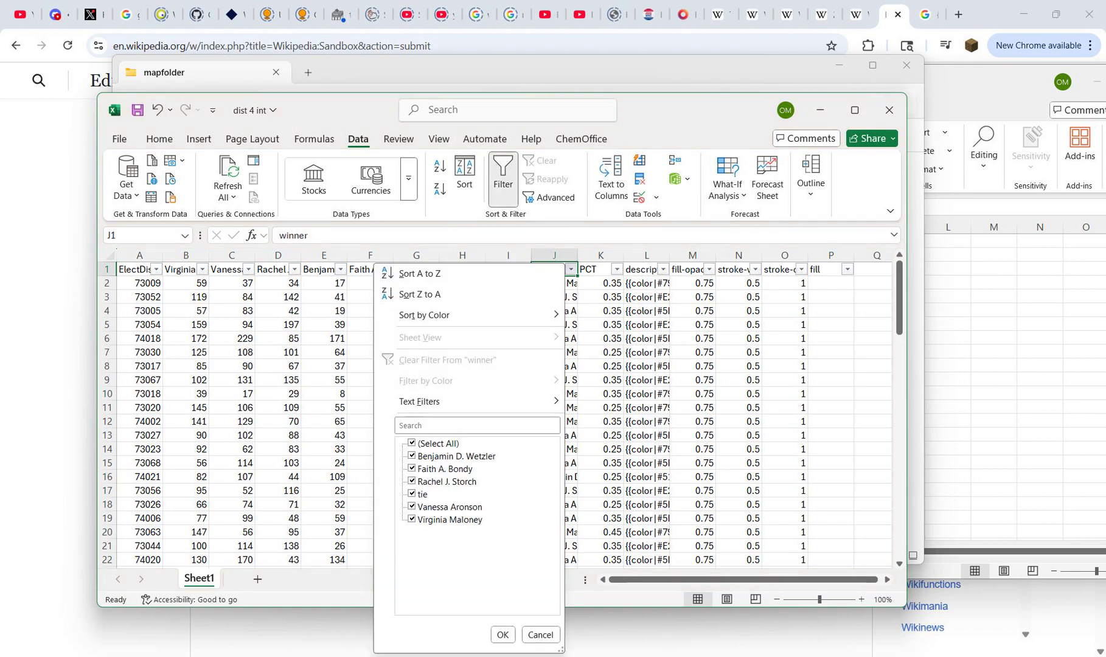
{"action": "key", "text": "space"}
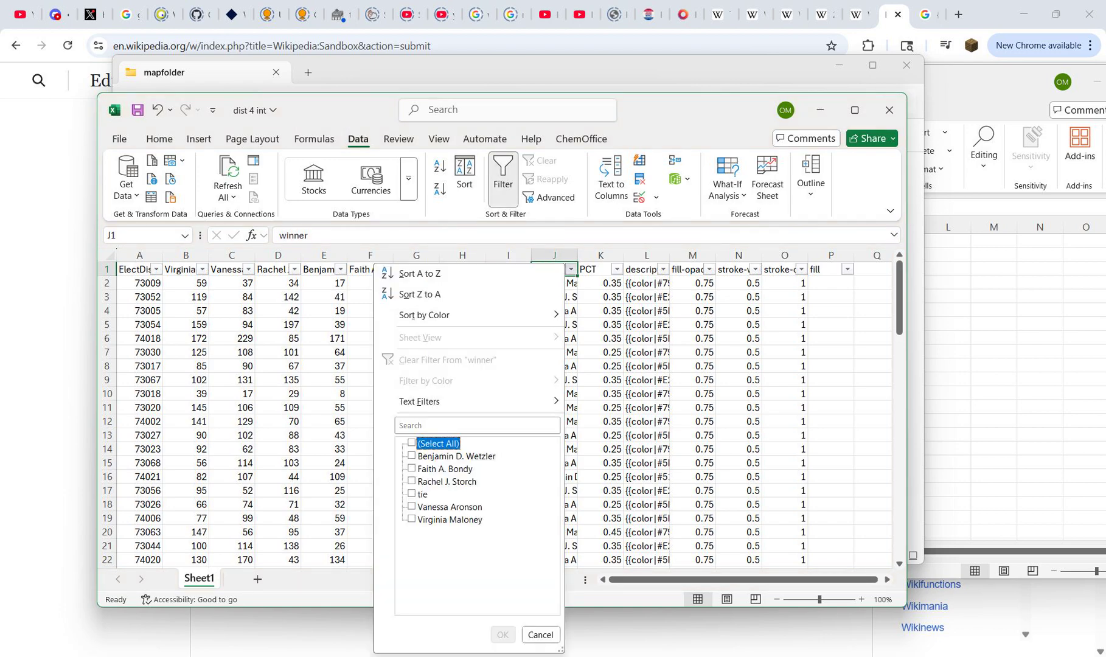
{"action": "key", "text": "Down"}
{"action": "key", "text": "space"}
{"action": "key", "text": "Return"}
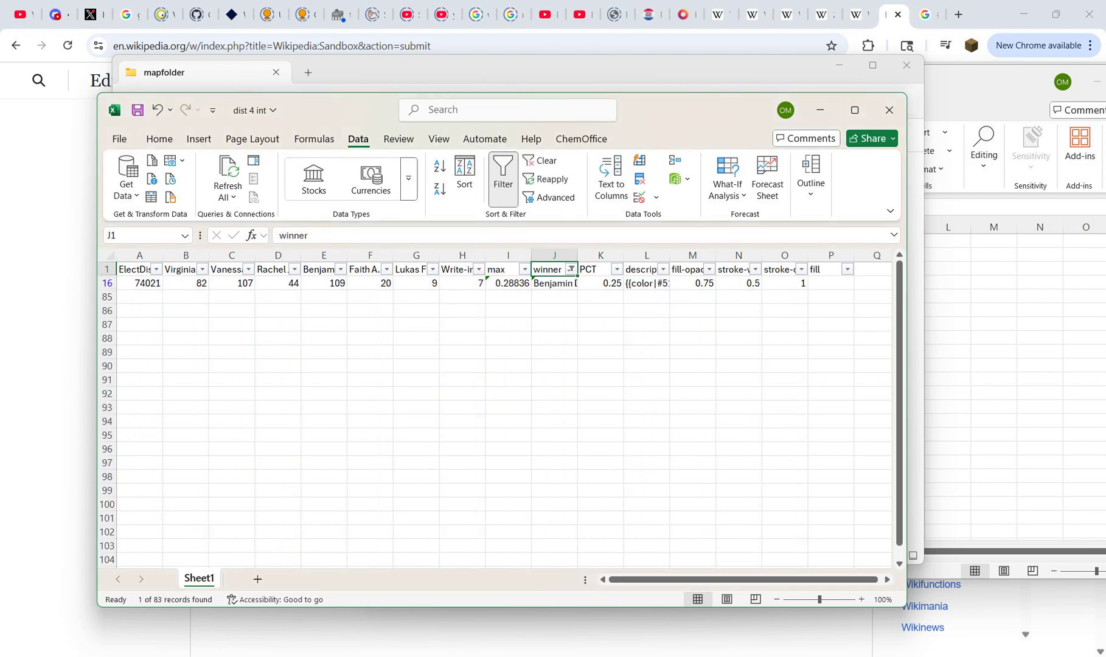
{"action": "key", "text": "Down"}
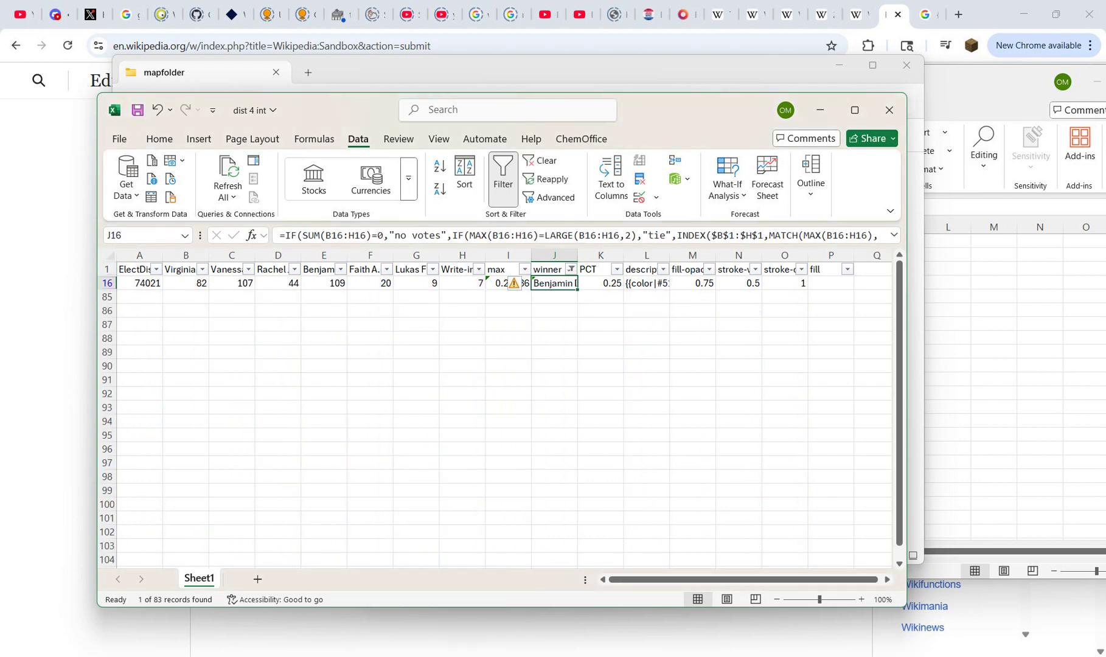
{"action": "left_click", "coordinate": [411, 269]}
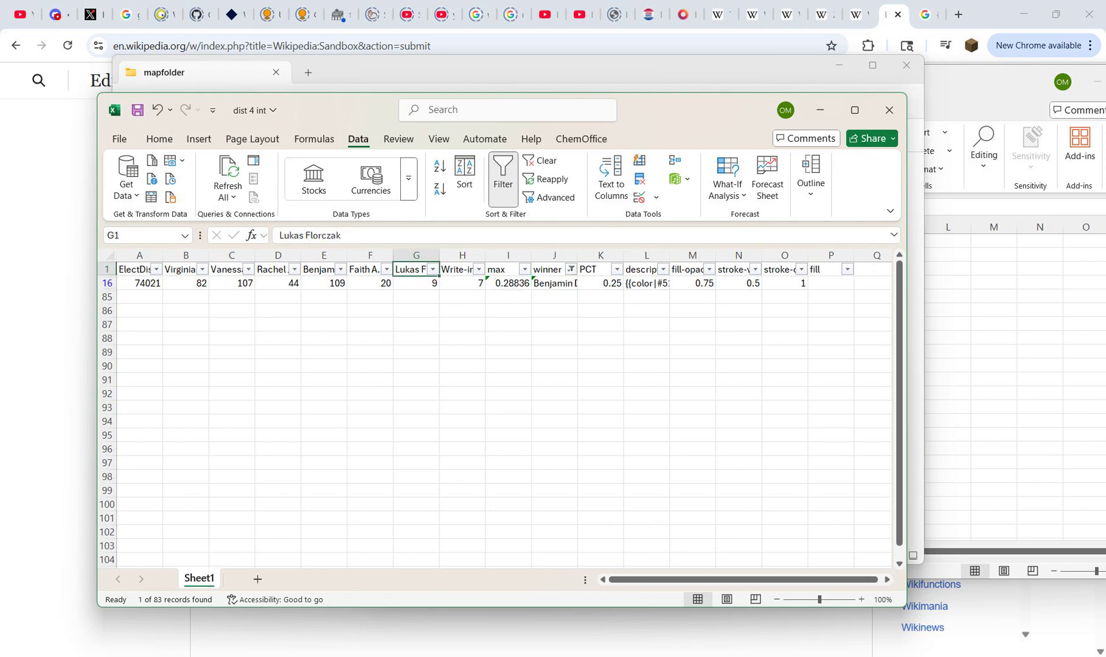
{"action": "left_click", "coordinate": [570, 269]}
{"action": "key", "text": "alt+Down"}
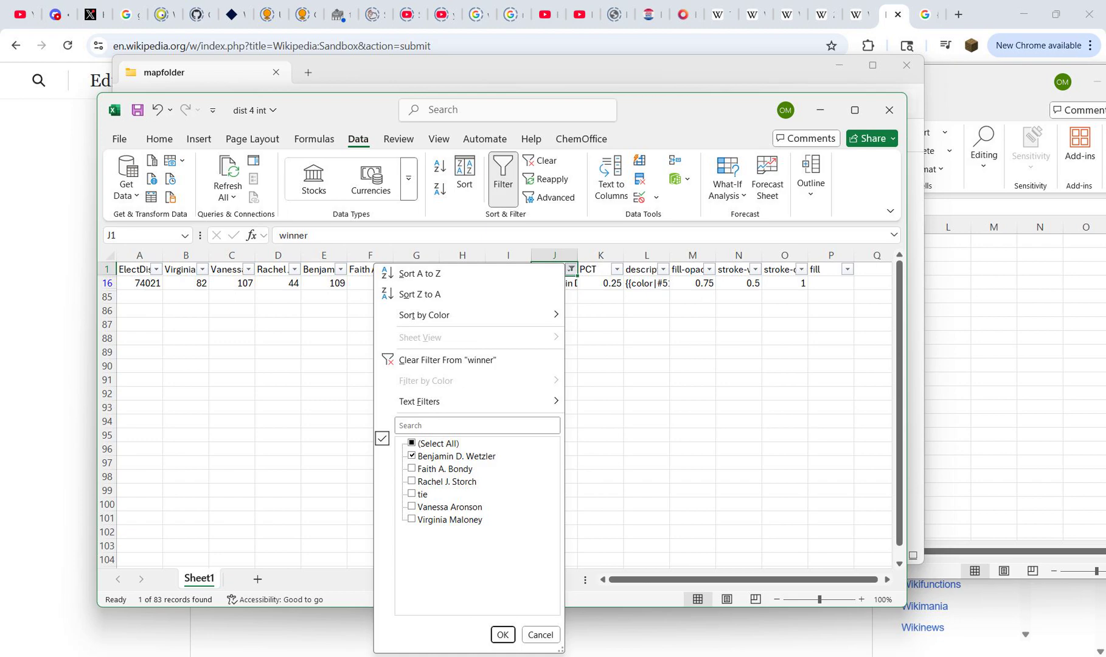
{"action": "key", "text": "Escape"}
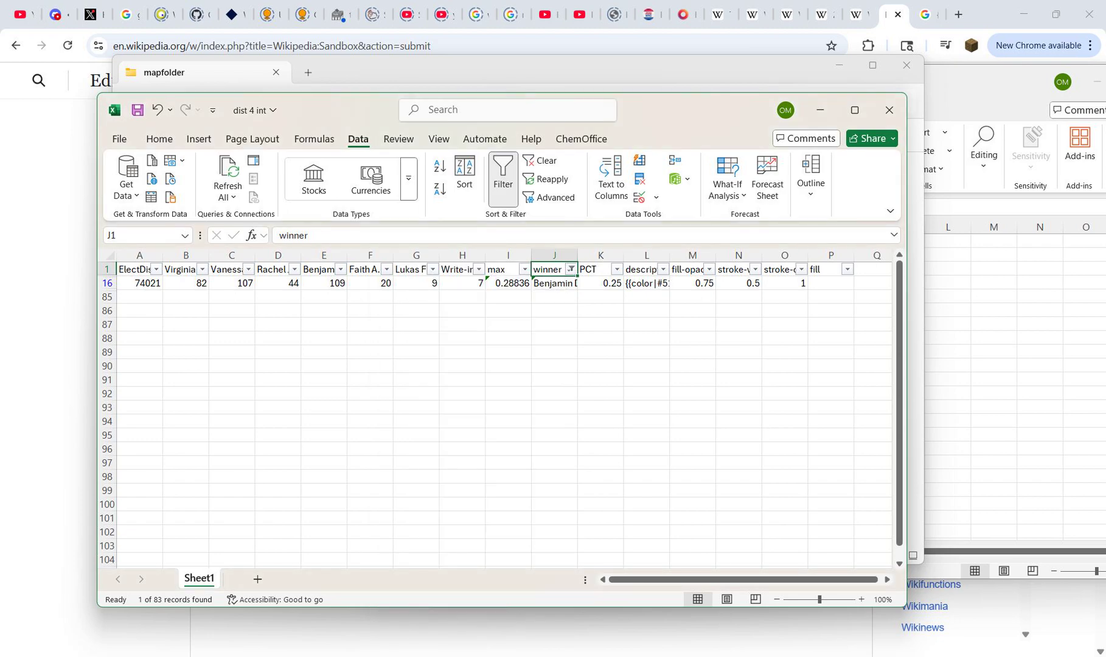
Step: Copy the 20–30% hex code #D0F9F9 as plain text from the Democratic (alternative) table on Wikipedia's USA legend colors page
{"action": "left_click", "coordinate": [554, 283]}
{"action": "left_click", "coordinate": [831, 283]}
{"action": "left_click", "coordinate": [824, 14]}
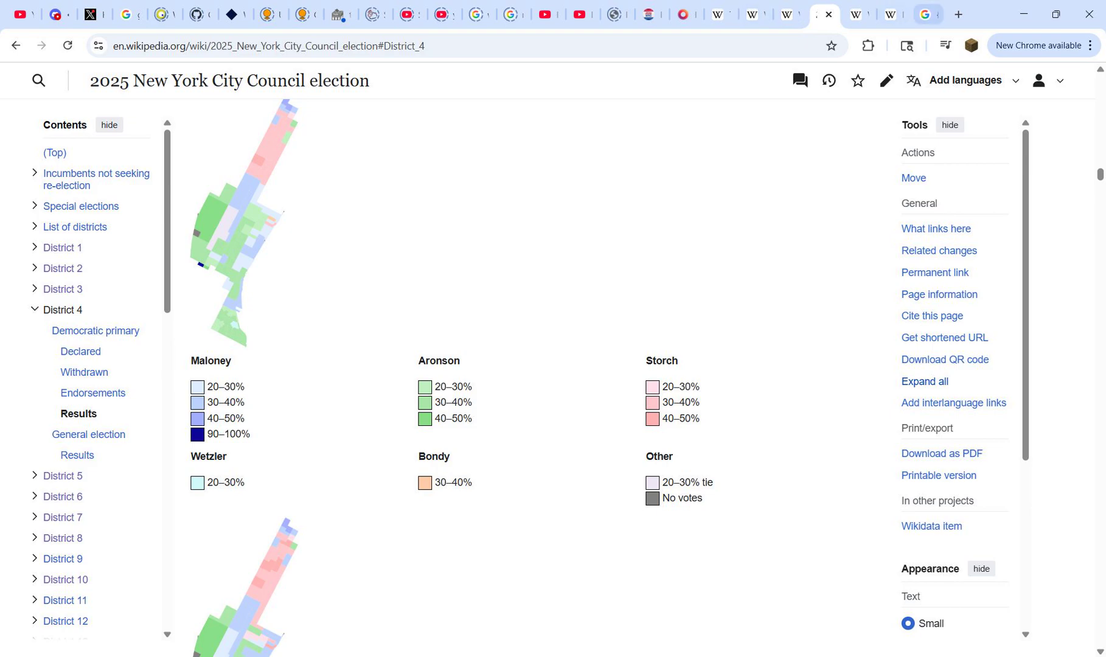
{"action": "left_click", "coordinate": [857, 15]}
{"action": "scroll", "coordinate": [523, 366], "scroll_direction": "down", "scroll_amount": 5}
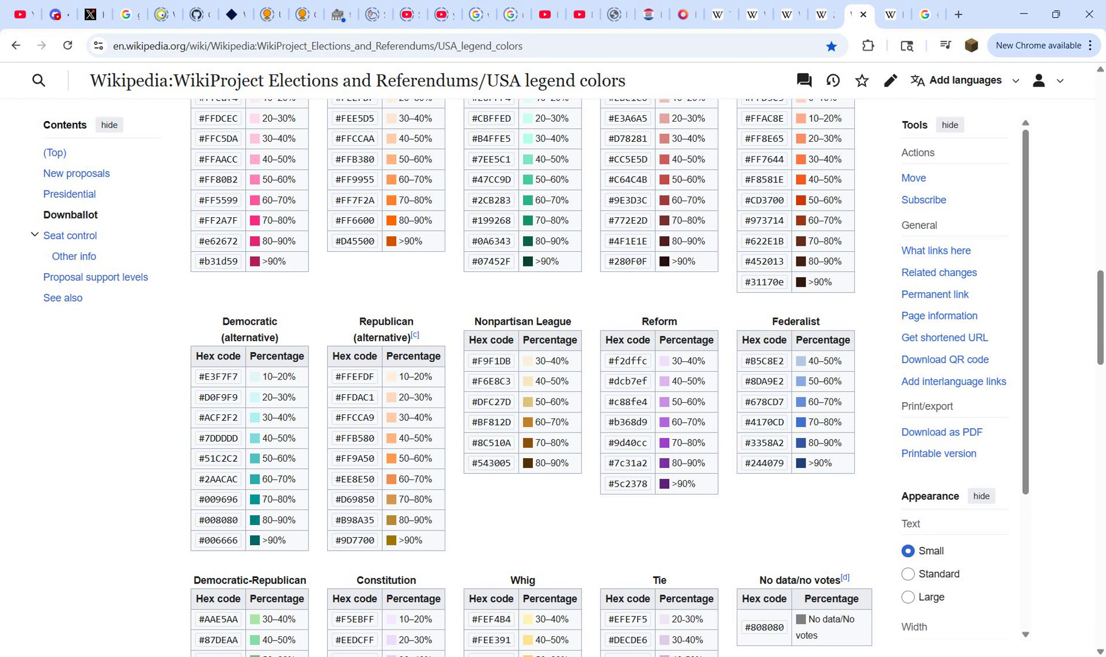
{"action": "triple_click", "coordinate": [219, 398]}
{"action": "left_click", "coordinate": [823, 15]}
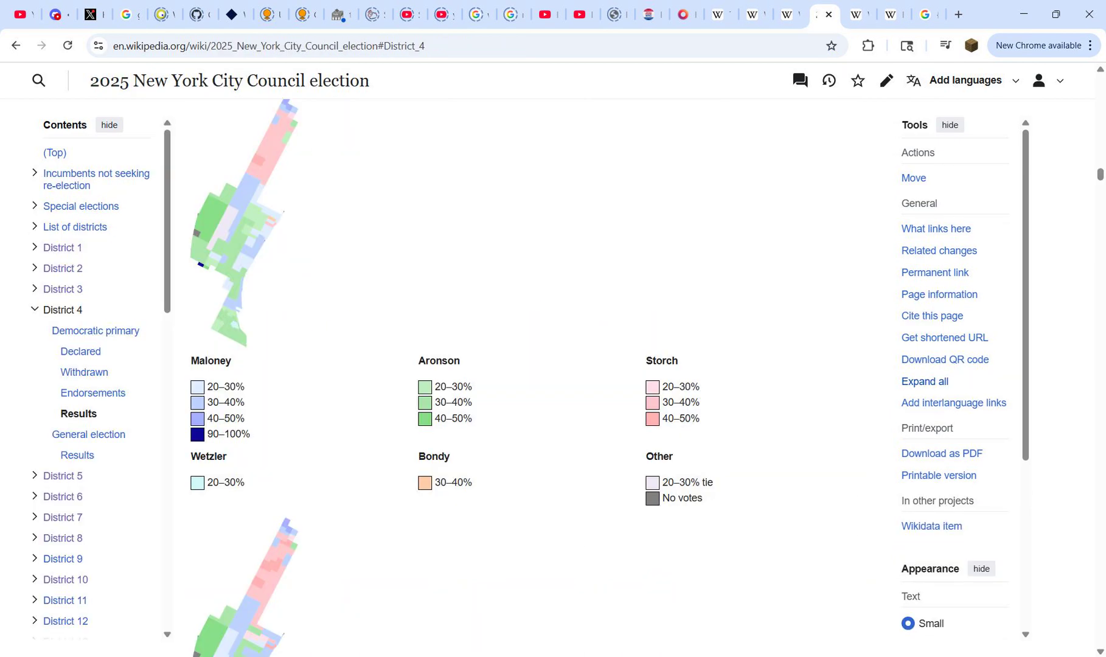
{"action": "key", "text": "ctrl+t"}
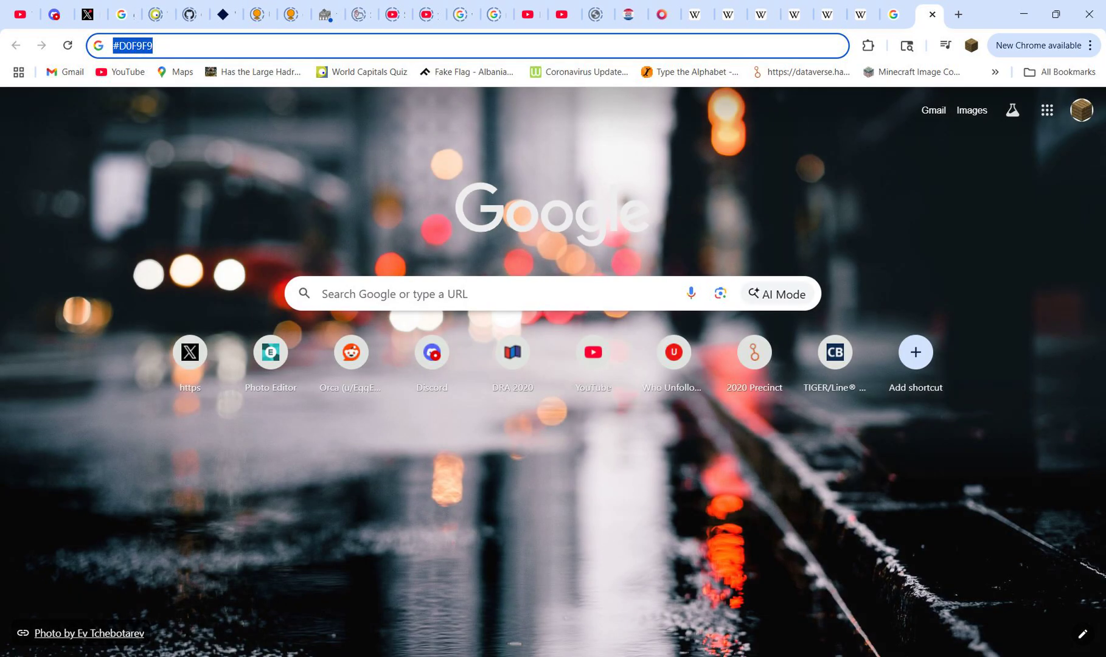
{"action": "key", "text": "ctrl+w"}
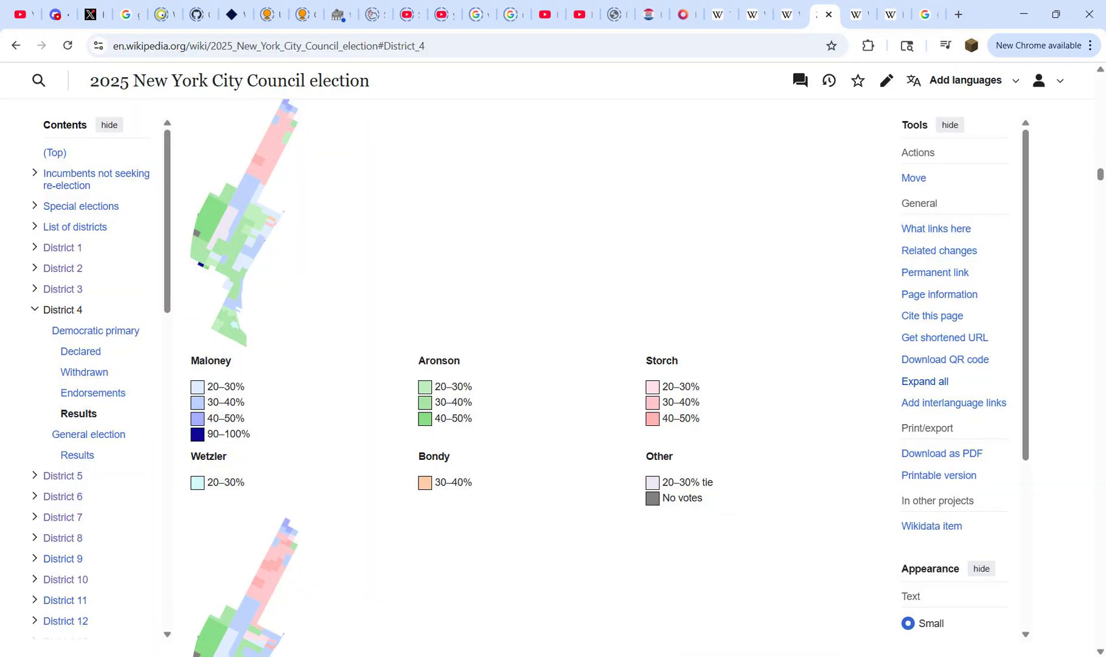
Step: Return to the dist 4 int workbook and paste #D0F9F9 into the fill cell P16
{"action": "mouse_move", "coordinate": [729, 656]}
{"action": "left_click", "coordinate": [729, 596]}
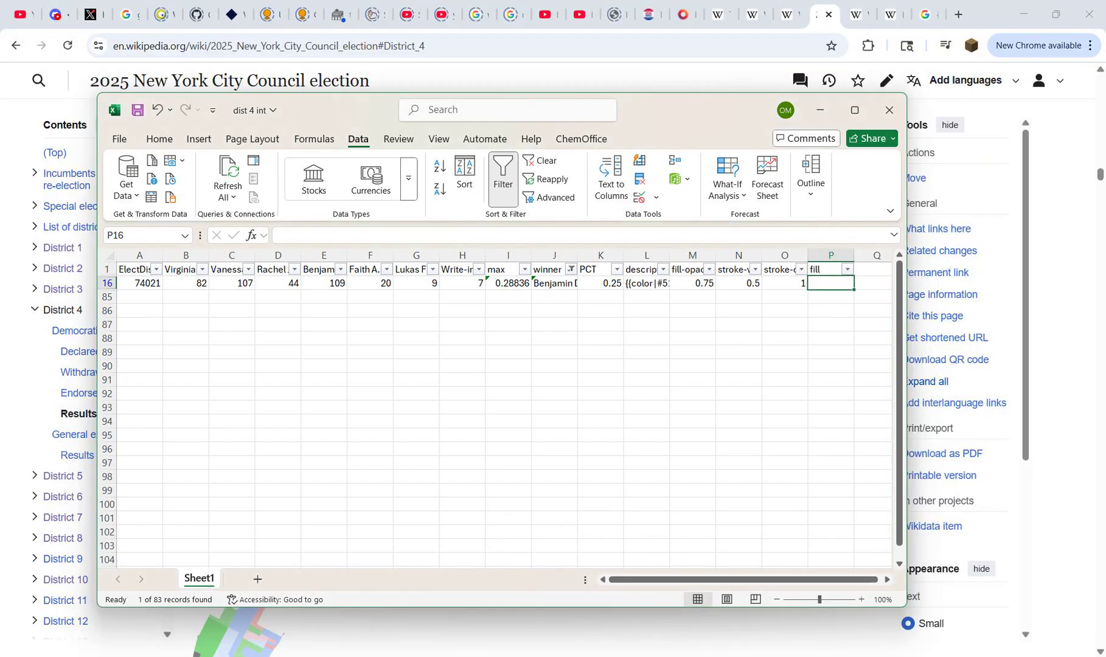
{"action": "key", "text": "ctrl+v"}
Step: Change the winner column filter from Wetzler to show only Bondy
{"action": "left_click", "coordinate": [571, 269]}
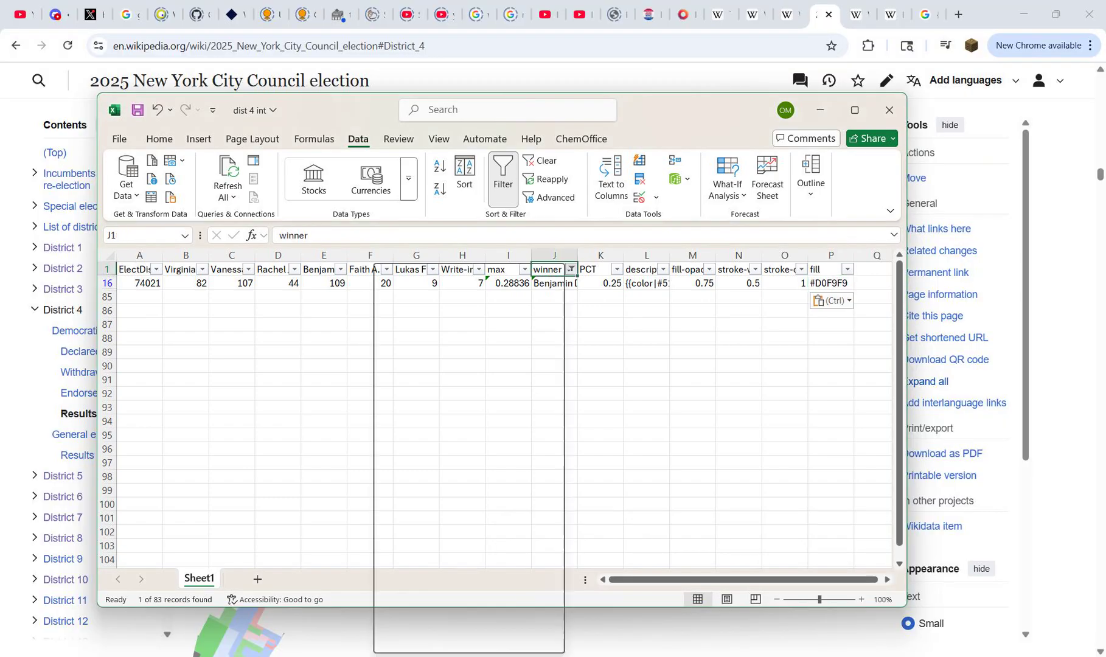
{"action": "left_click", "coordinate": [412, 456]}
{"action": "left_click", "coordinate": [411, 469]}
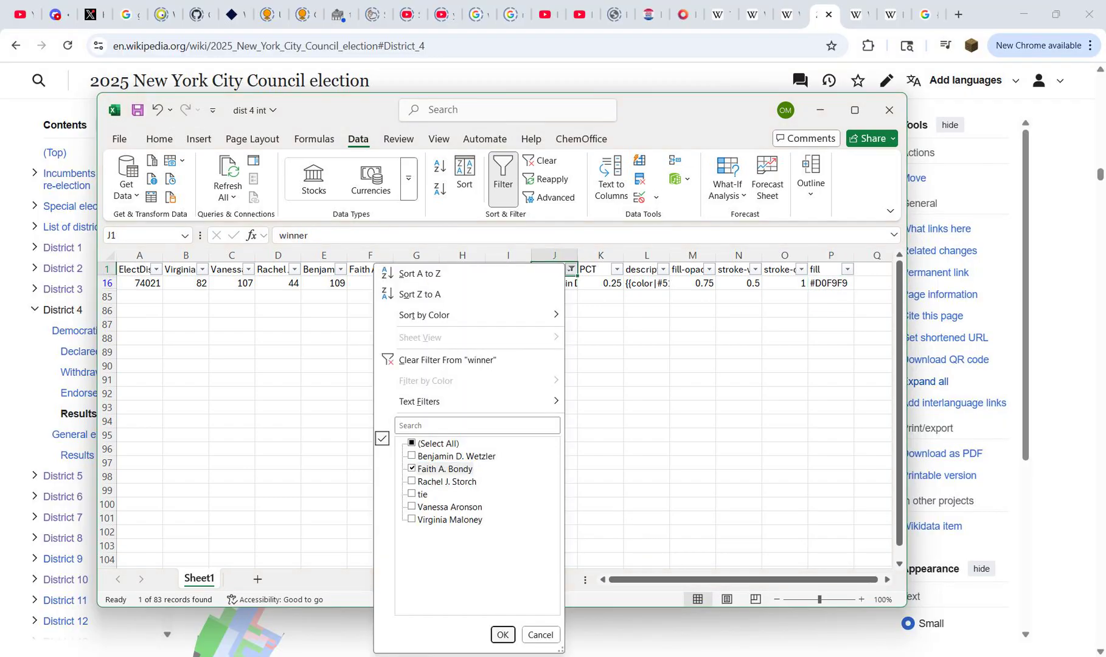
{"action": "left_click", "coordinate": [502, 635]}
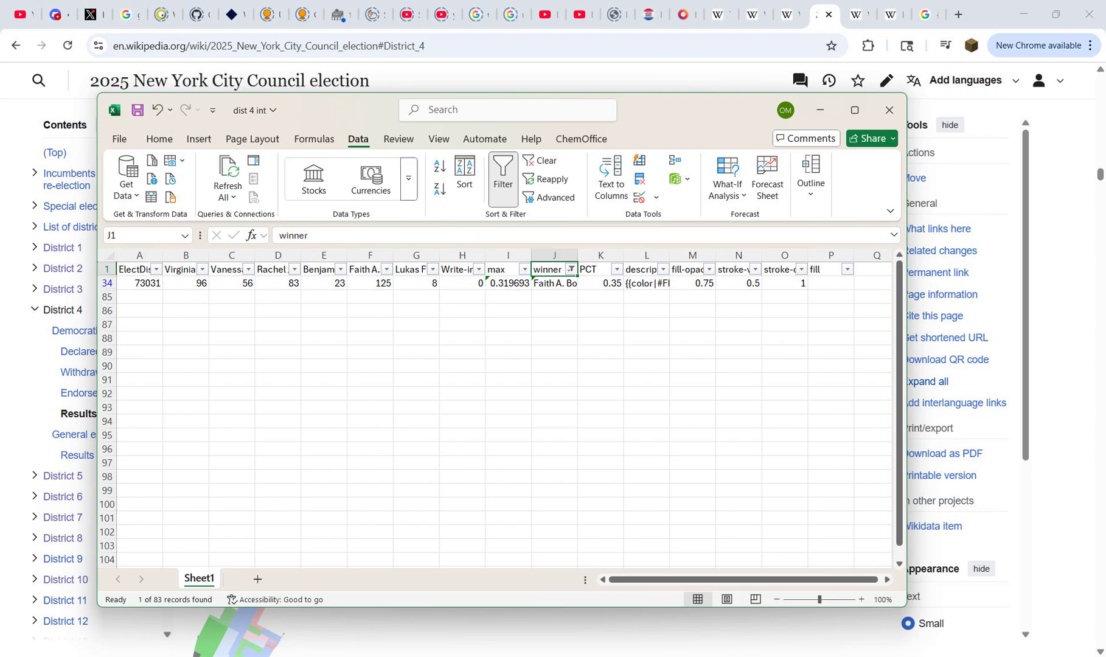
Step: Copy the 30–40% hex code #FFCCA9 as plain text from the Republican (alternative) table on the USA legend colors page
{"action": "key", "text": "alt+Tab"}
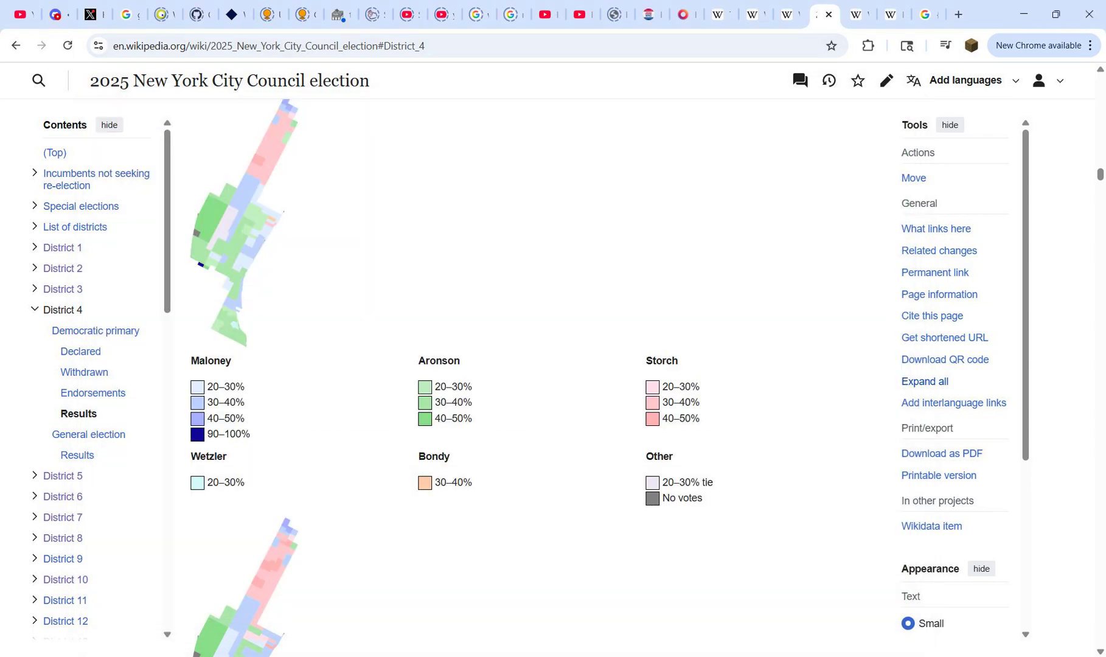
{"action": "key", "text": "ctrl+shift+Tab"}
{"action": "key", "text": "ctrl+Tab"}
{"action": "key", "text": "ctrl+Tab"}
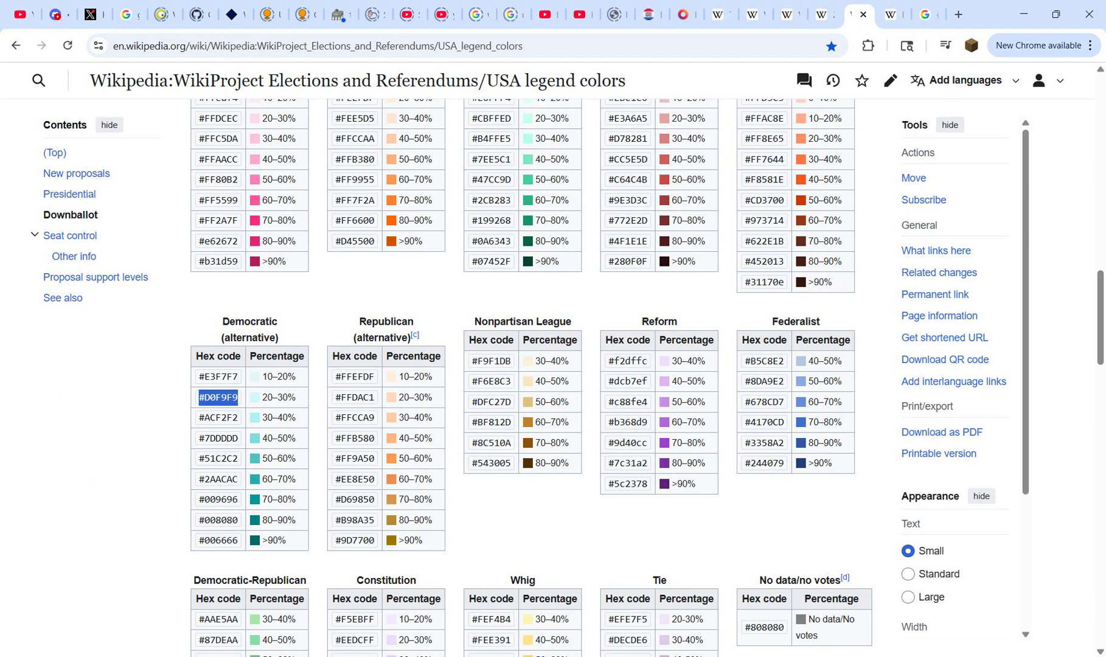
{"action": "double_click", "coordinate": [357, 418]}
{"action": "key", "text": "ctrl+c"}
{"action": "key", "text": "ctrl+t"}
{"action": "key", "text": "ctrl+v"}
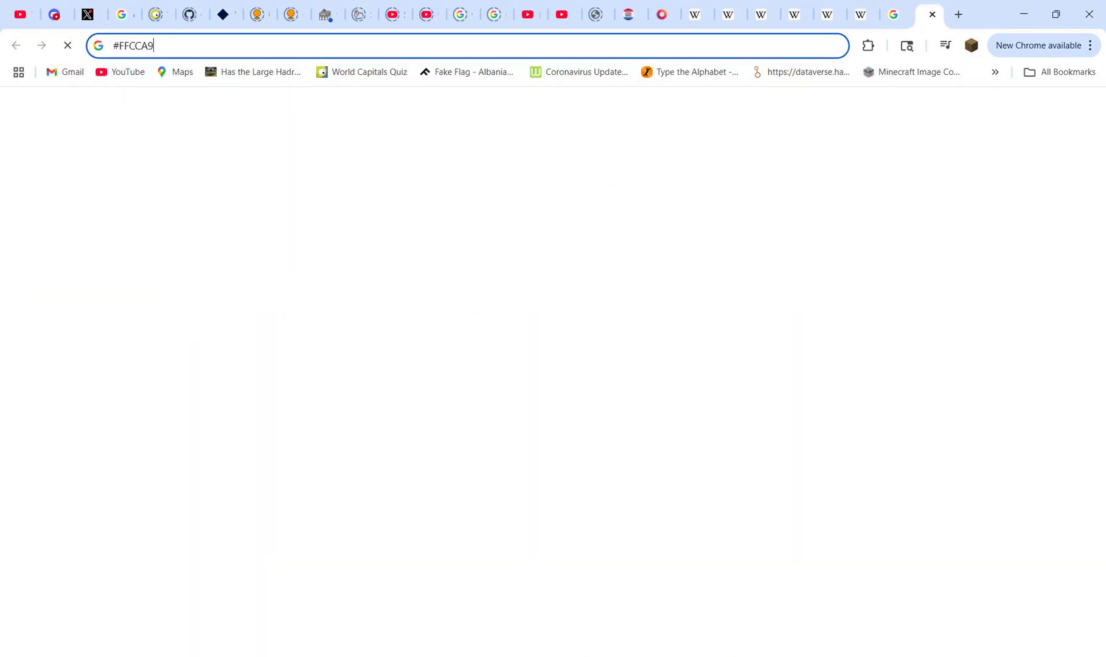
{"action": "key", "text": "ctrl+a"}
{"action": "key", "text": "ctrl+w"}
{"action": "mouse_move", "coordinate": [729, 656]}
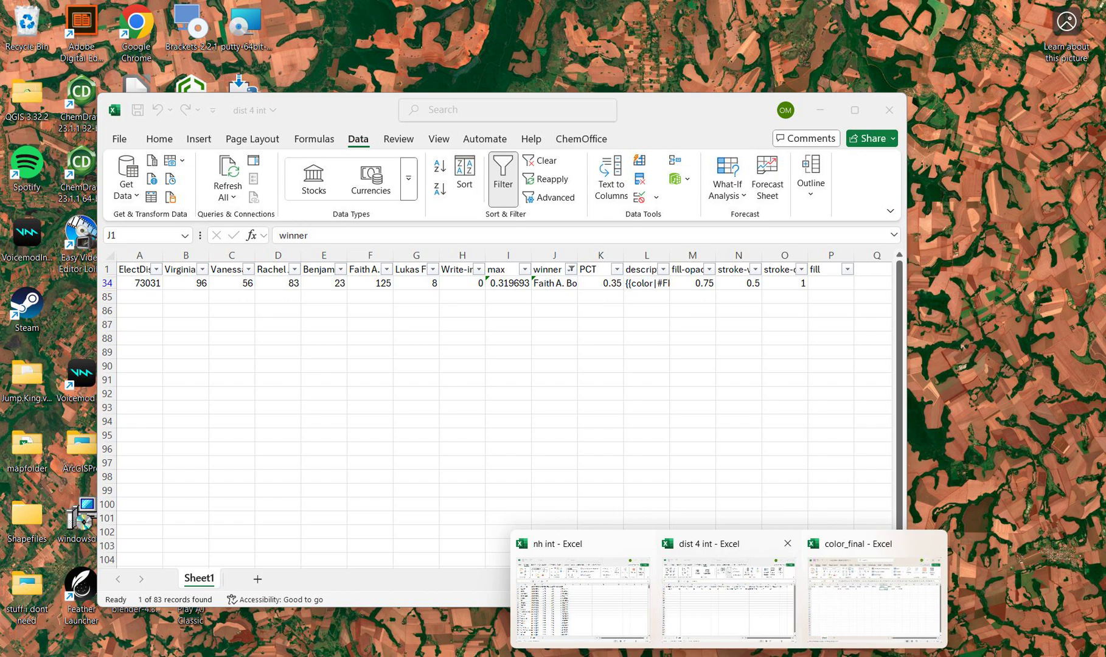
Step: Return to the dist 4 int workbook and paste #FFCCA9 into the fill cell P34
{"action": "left_click", "coordinate": [729, 599]}
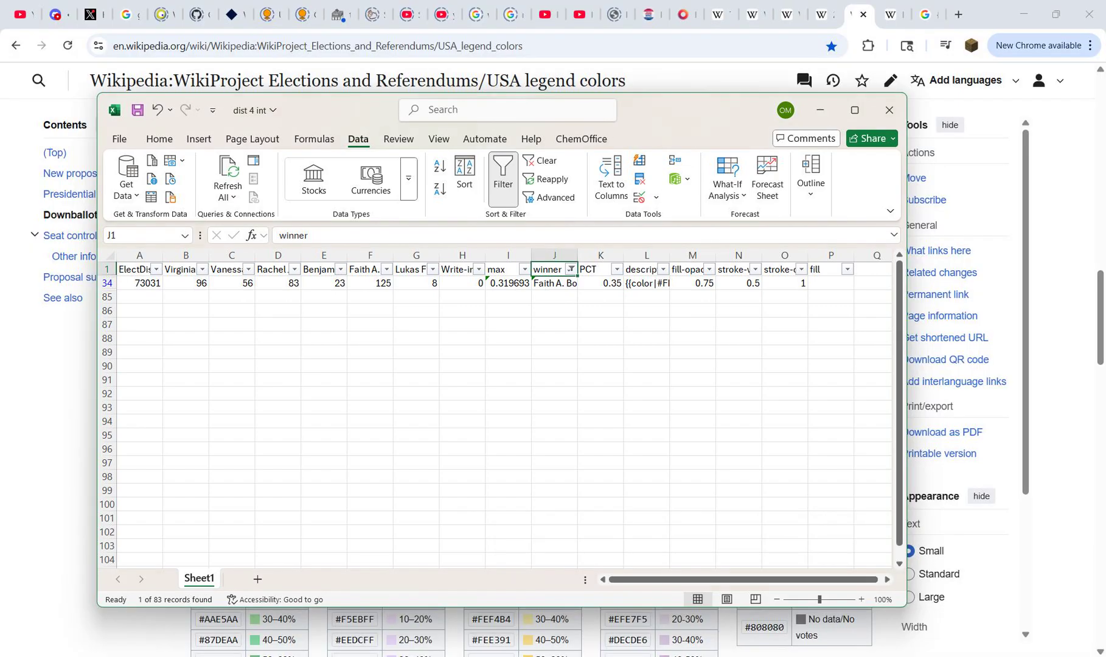
{"action": "left_click", "coordinate": [830, 284]}
{"action": "key", "text": "ctrl+v"}
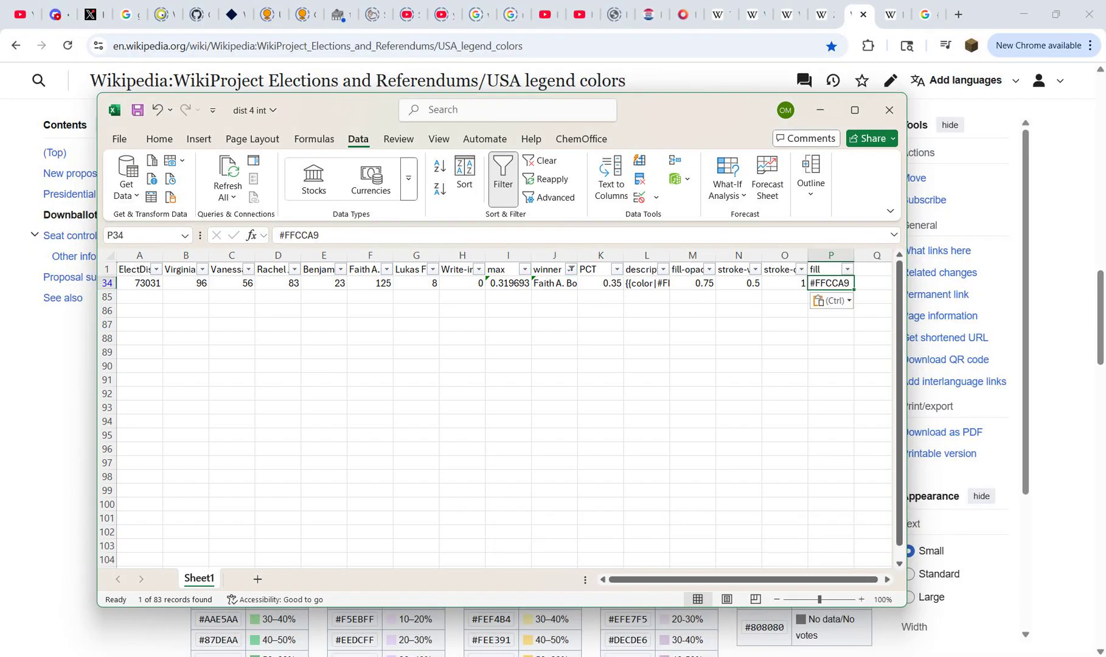
Step: Close the color_final and nh int workbooks, discarding the changes to nh int
{"action": "mouse_move", "coordinate": [729, 656]}
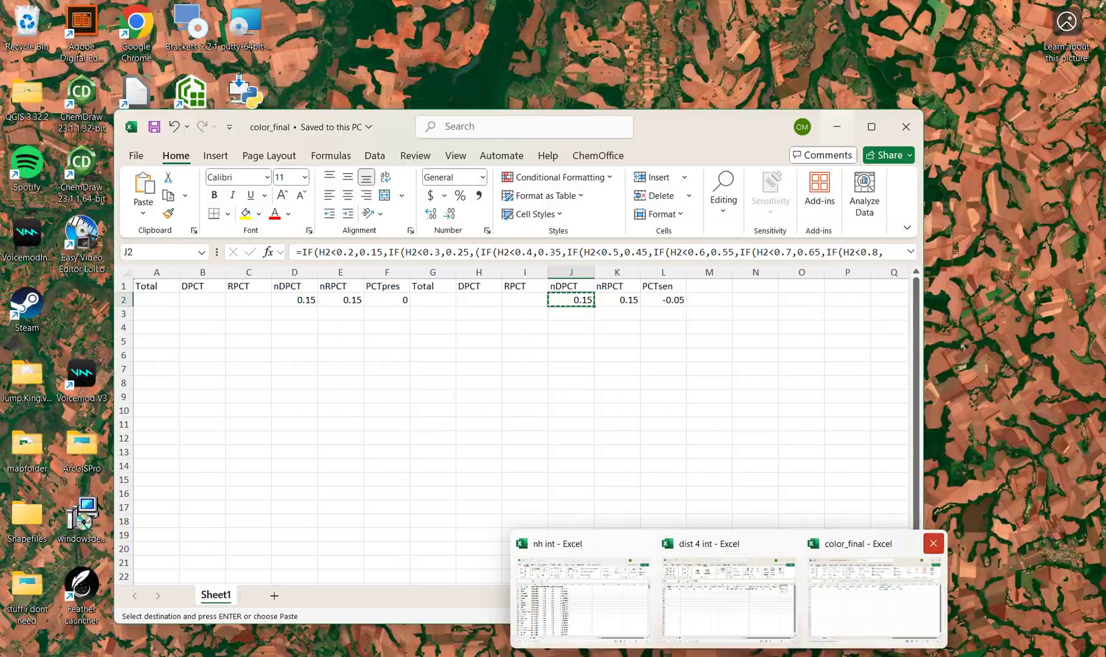
{"action": "left_click", "coordinate": [934, 544]}
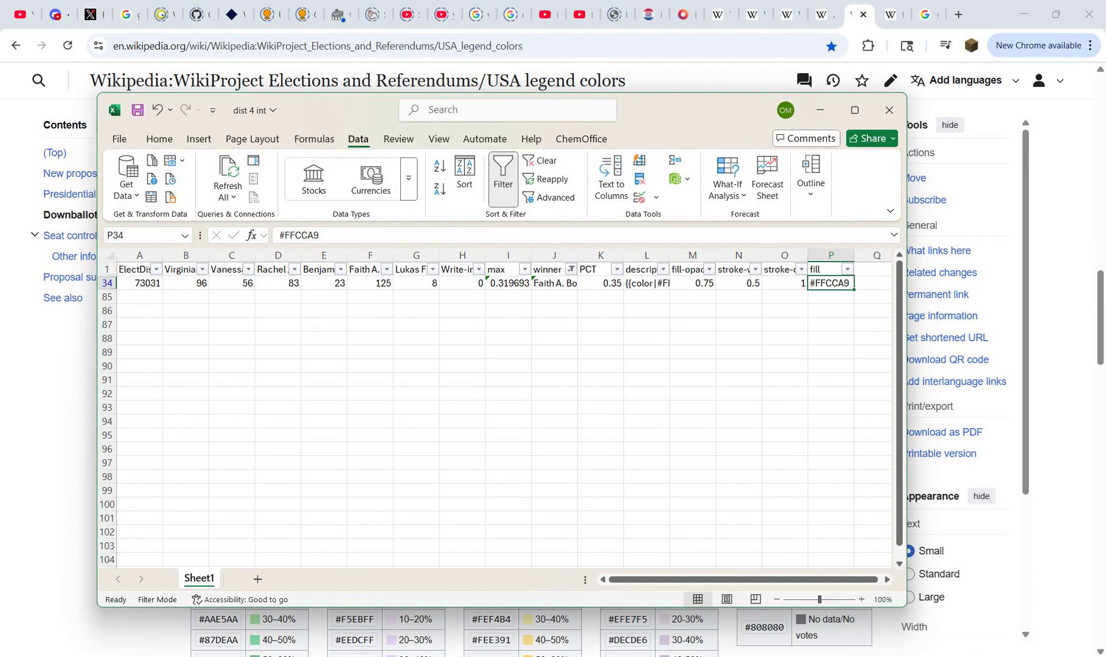
{"action": "mouse_move", "coordinate": [760, 656]}
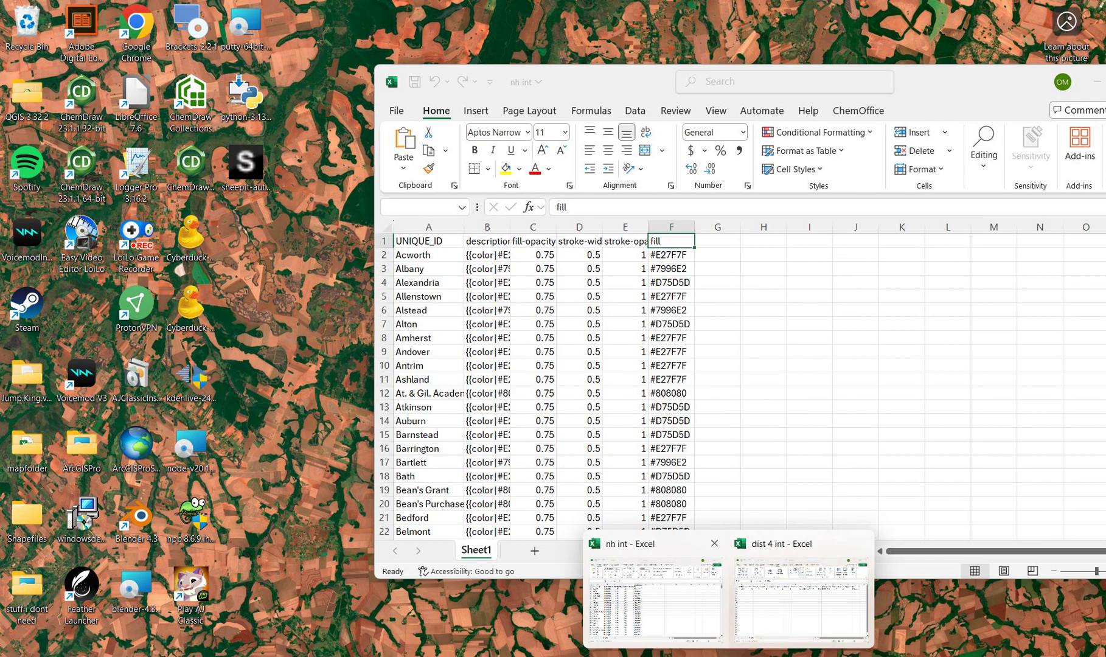
{"action": "left_click", "coordinate": [715, 543]}
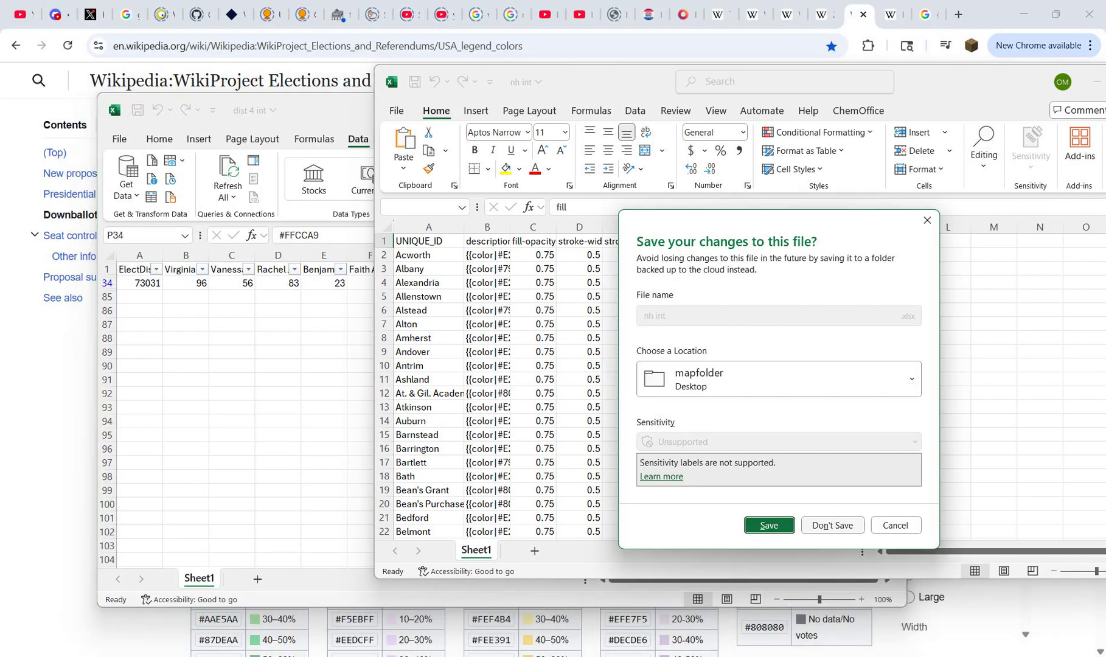
{"action": "left_click", "coordinate": [833, 525]}
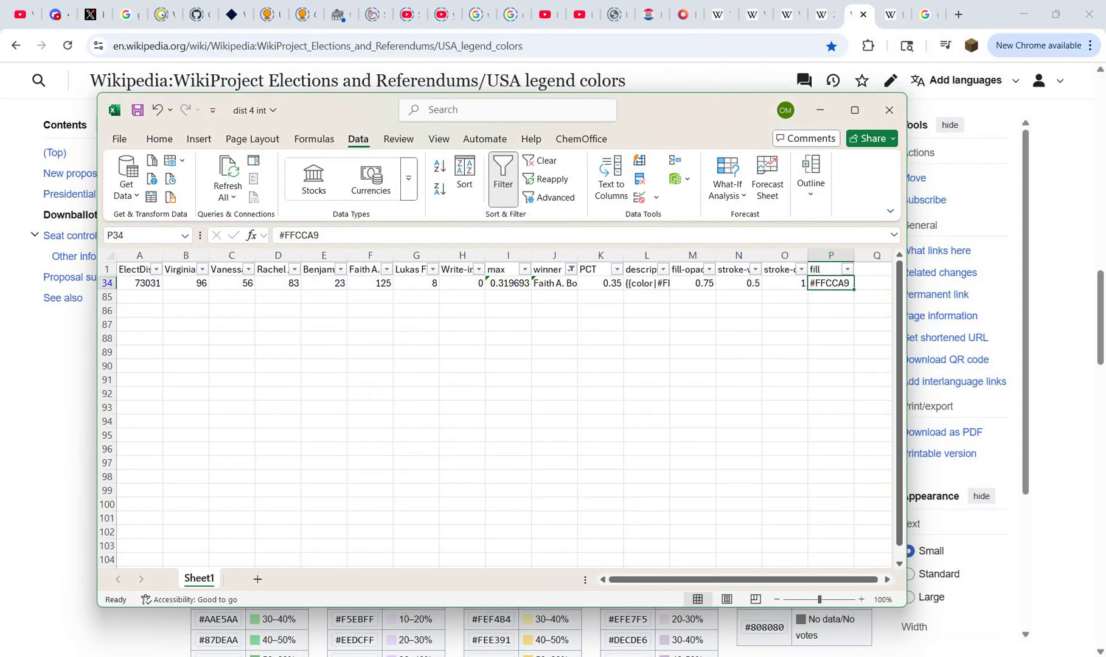
Step: Change the winner column filter from Bondy to show only Storch
{"action": "left_click", "coordinate": [571, 269]}
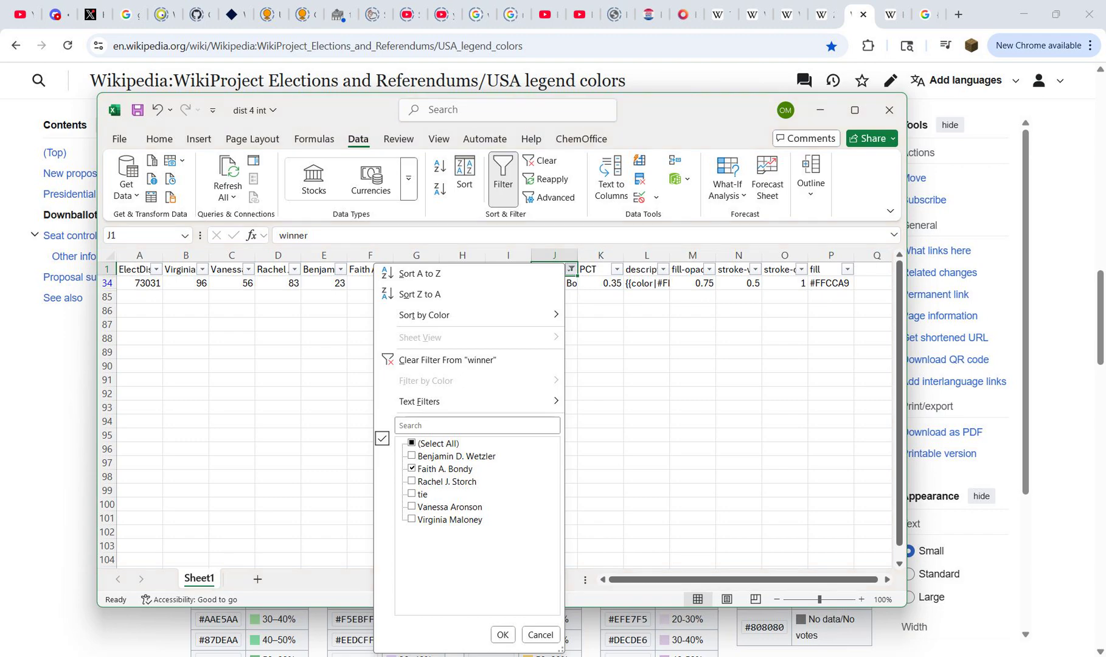
{"action": "left_click", "coordinate": [411, 469]}
{"action": "left_click", "coordinate": [412, 481]}
{"action": "left_click", "coordinate": [502, 635]}
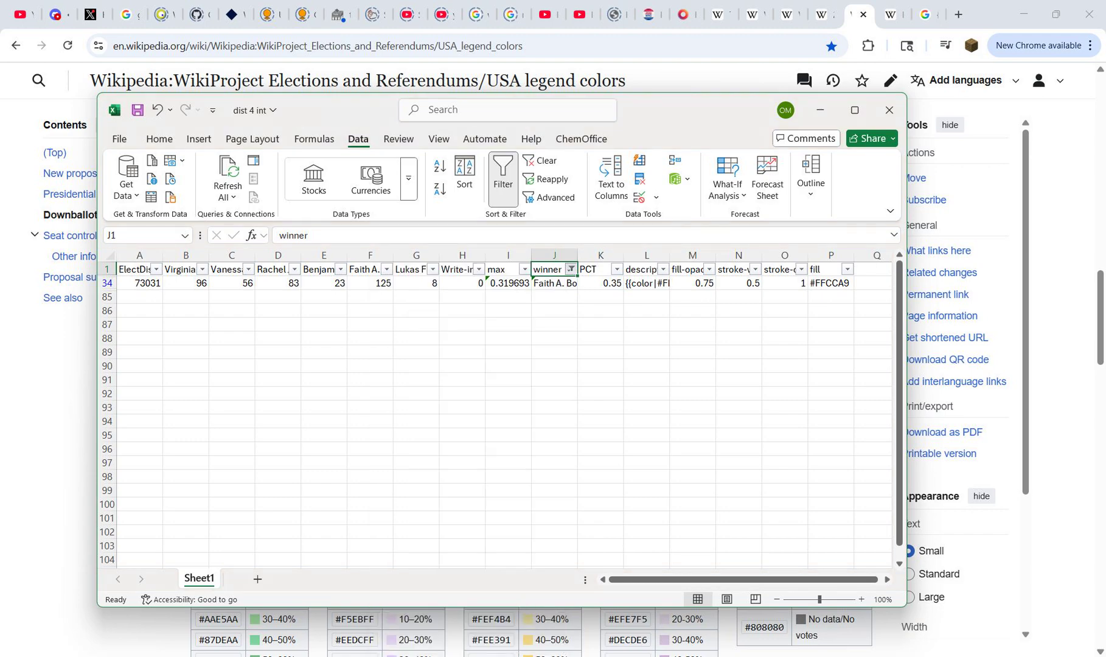
Step: Filter the PCT column to show only the 0.25 rows
{"action": "left_click", "coordinate": [617, 270]}
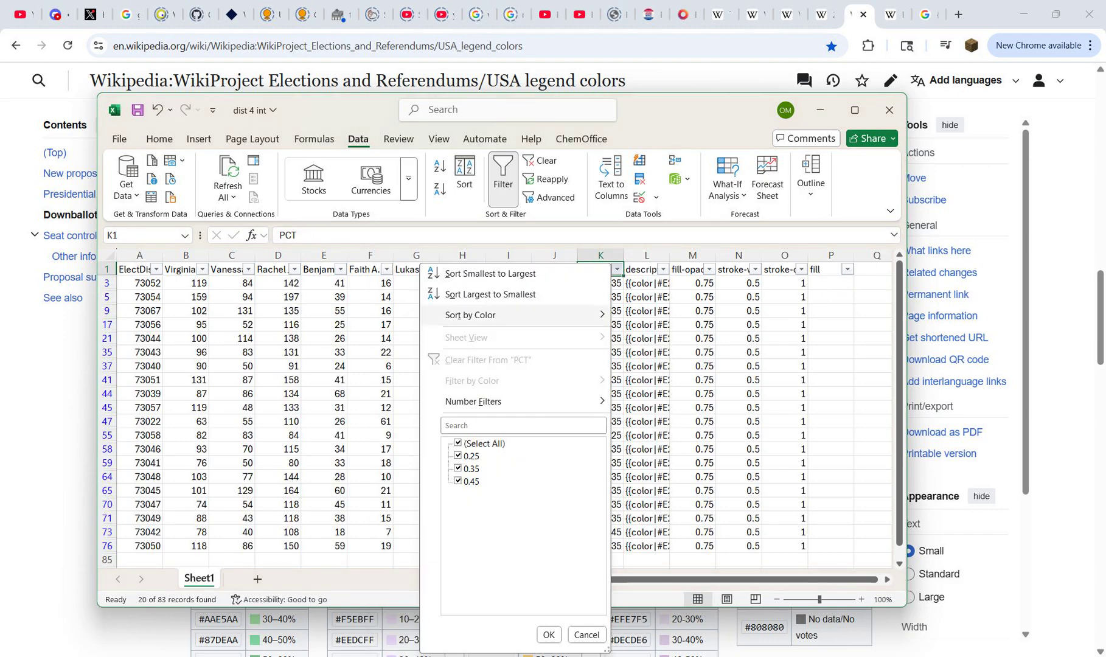
{"action": "left_click", "coordinate": [458, 443]}
{"action": "left_click", "coordinate": [457, 456]}
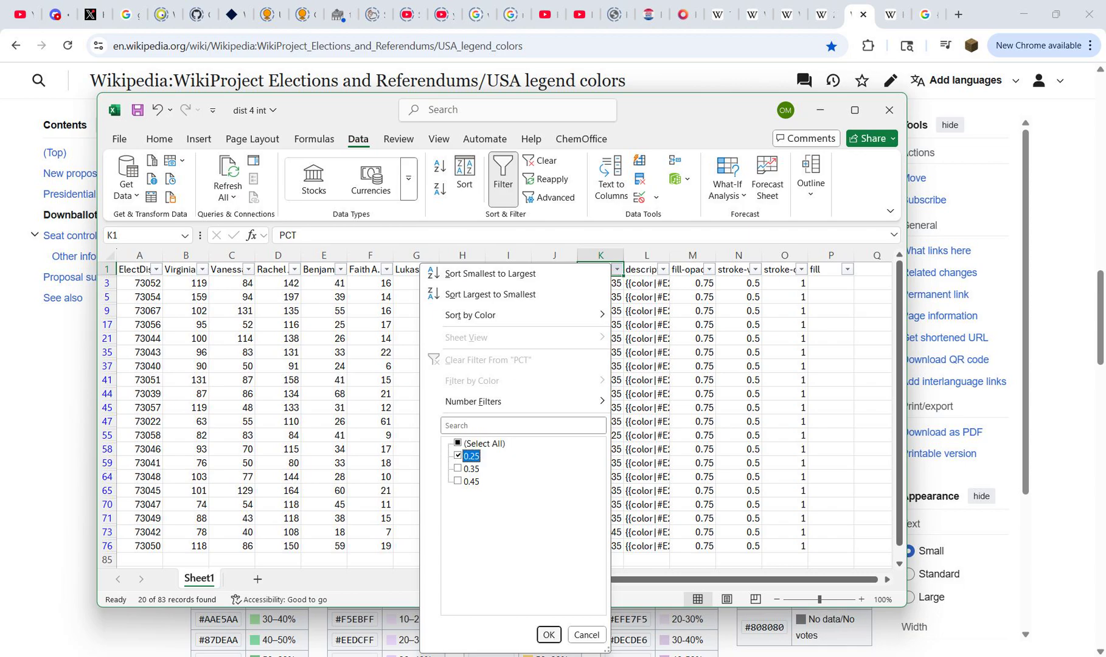
{"action": "left_click", "coordinate": [549, 635]}
Step: Copy the 20–30% hex code #FFE0EA as plain text from the Downballot Republican table on Wikipedia's USA legend colors page
{"action": "left_click", "coordinate": [549, 634]}
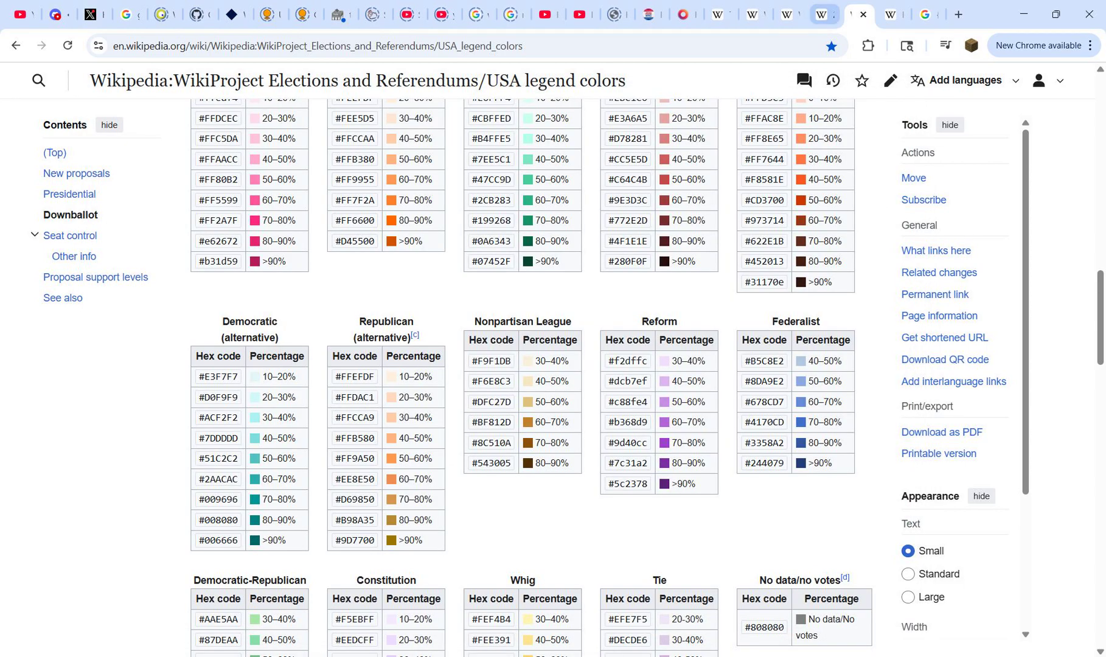
{"action": "left_click", "coordinate": [823, 15]}
{"action": "left_click", "coordinate": [857, 14]}
{"action": "scroll", "coordinate": [531, 377], "scroll_direction": "up", "scroll_amount": 6}
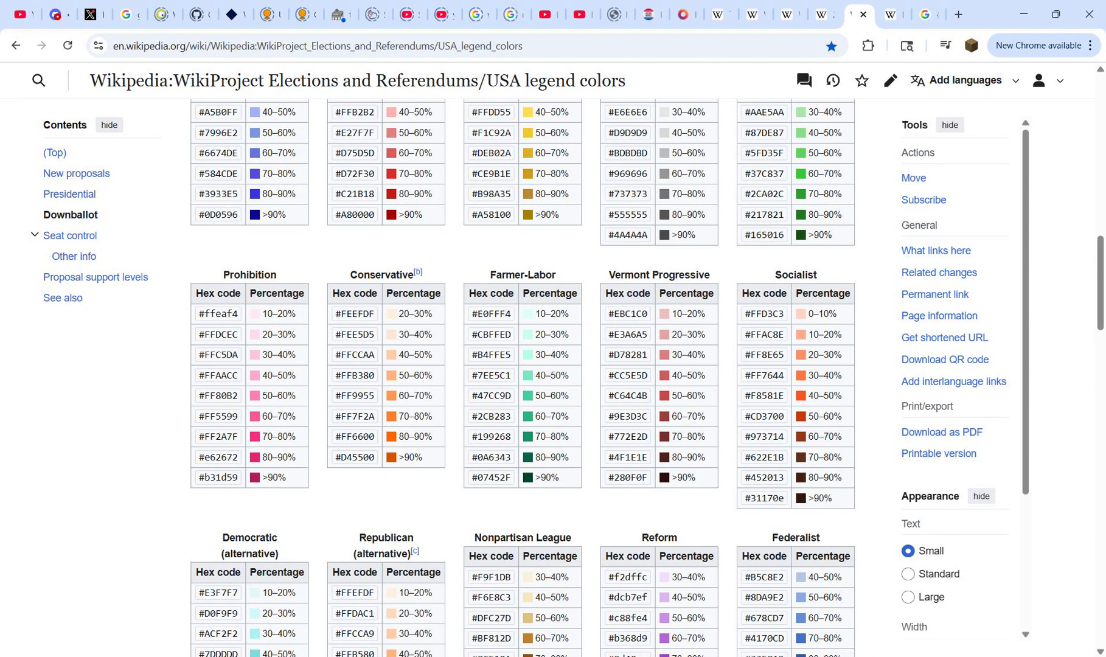
{"action": "triple_click", "coordinate": [354, 287]}
{"action": "key", "text": "ctrl+c"}
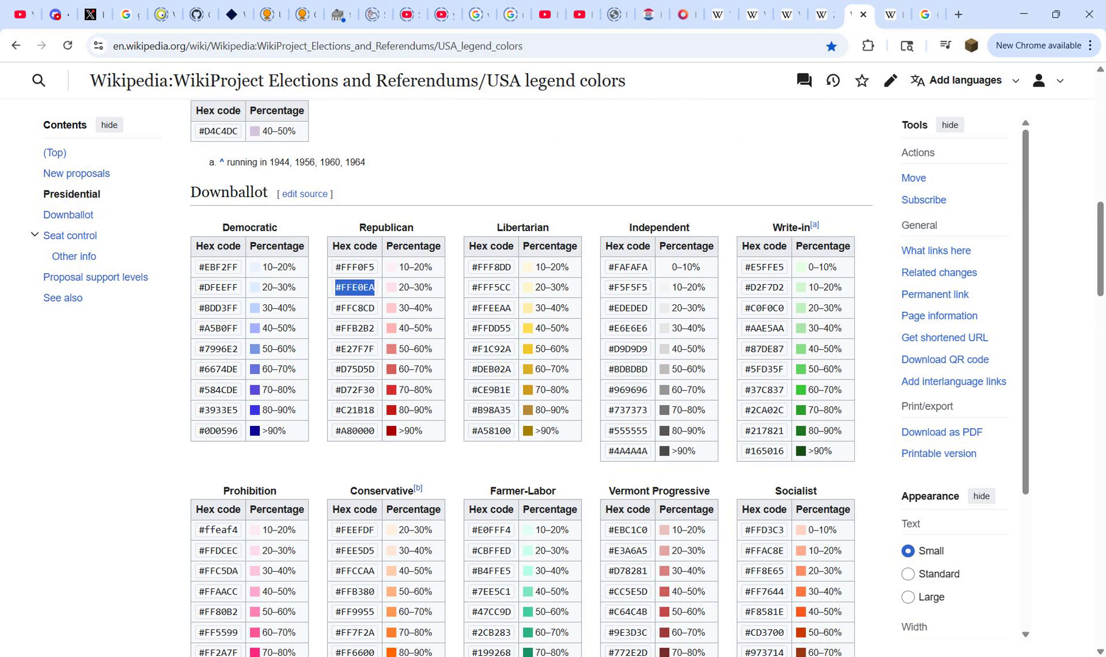
{"action": "key", "text": "ctrl+t"}
{"action": "key", "text": "ctrl+v"}
{"action": "key", "text": "ctrl+w"}
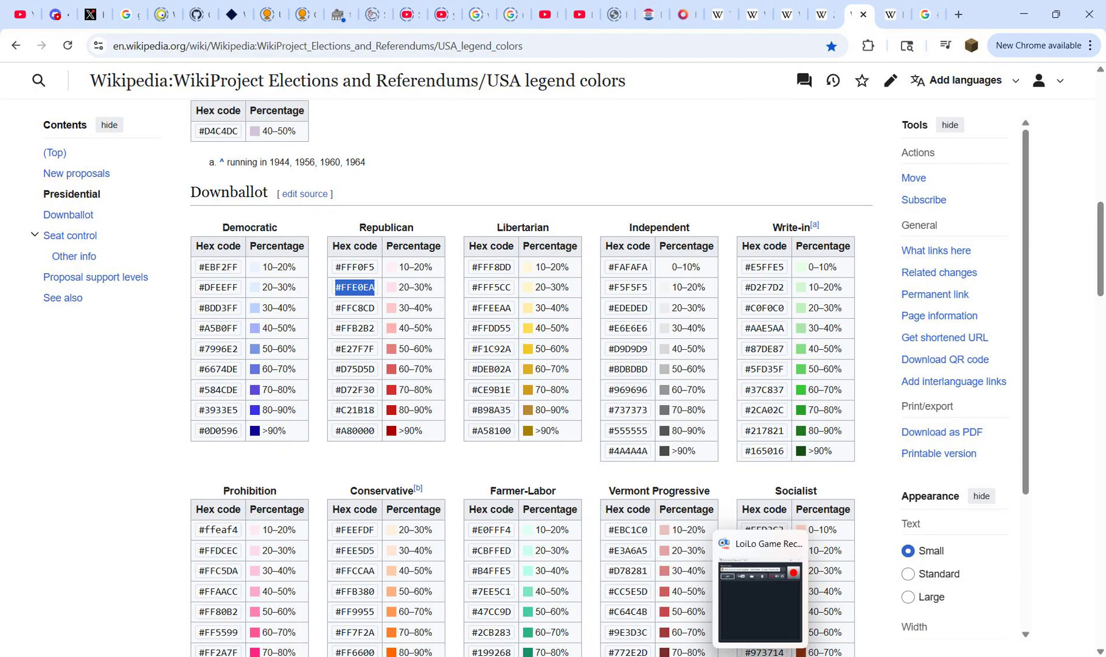
Step: Return to the dist 4 int workbook and paste #FFE0EA into the fill cell P55
{"action": "mouse_move", "coordinate": [729, 651]}
{"action": "left_click", "coordinate": [728, 605]}
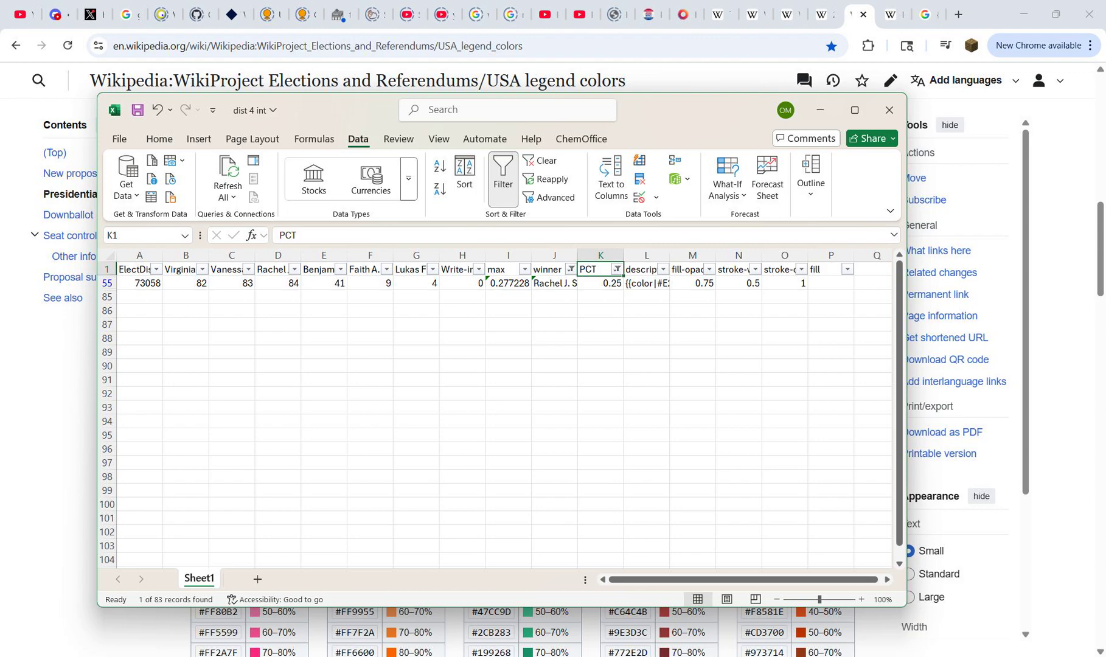
{"action": "left_click", "coordinate": [831, 284]}
{"action": "key", "text": "ctrl+v"}
Step: Change the PCT column filter from 0.25 to show only the 0.35 rows
{"action": "left_click", "coordinate": [618, 269]}
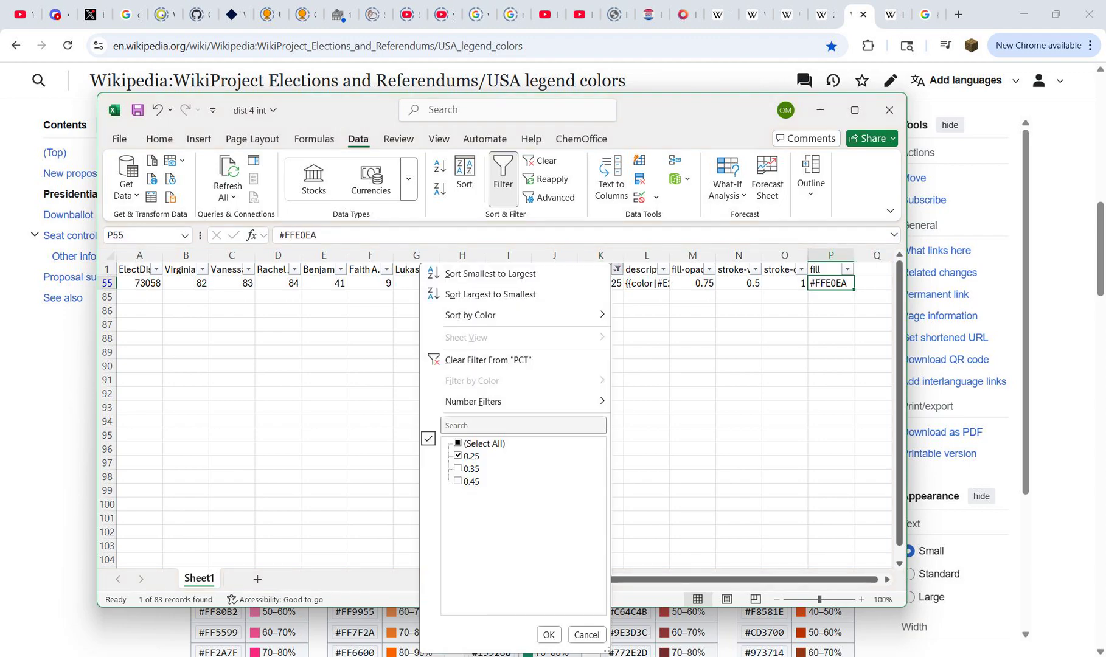
{"action": "left_click", "coordinate": [458, 456]}
{"action": "left_click", "coordinate": [458, 468]}
{"action": "mouse_move", "coordinate": [602, 654]}
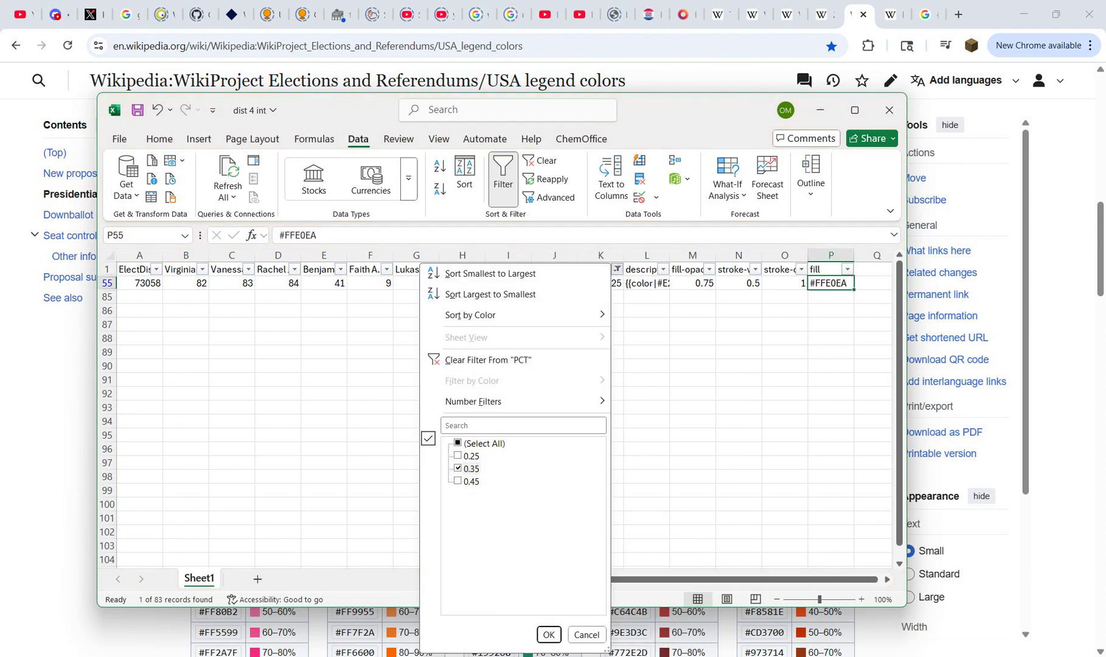
{"action": "left_click", "coordinate": [549, 635]}
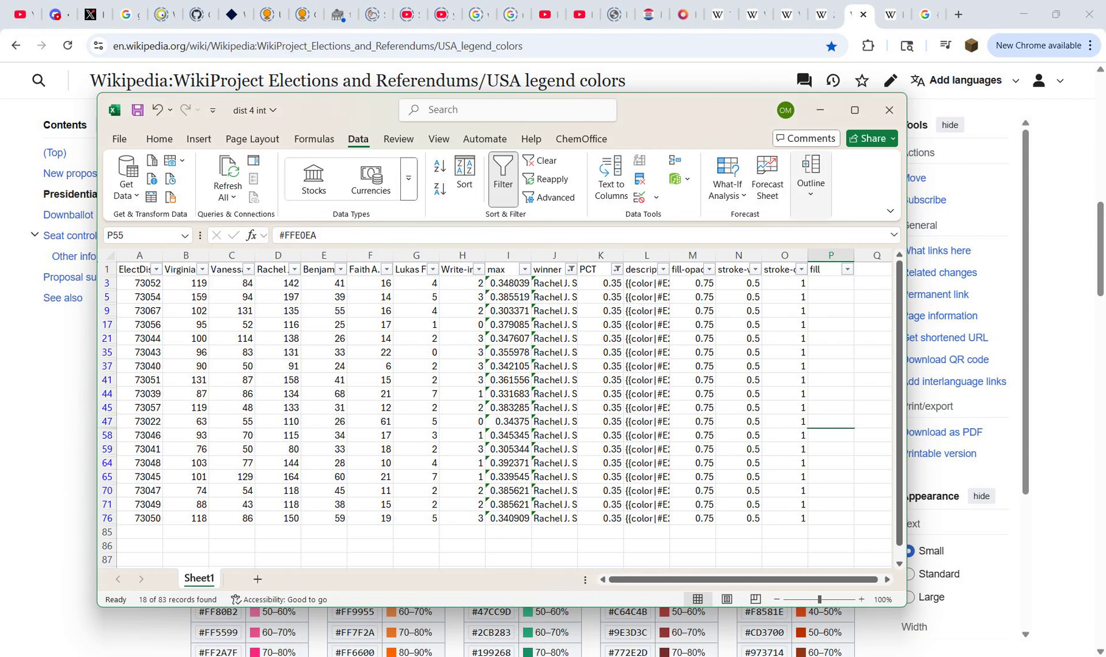
Step: Select fill cell P3, and copy the 30–40% hex code #FFC8CD as plain text from Wikipedia's Downballot Republican table
{"action": "left_click", "coordinate": [830, 283]}
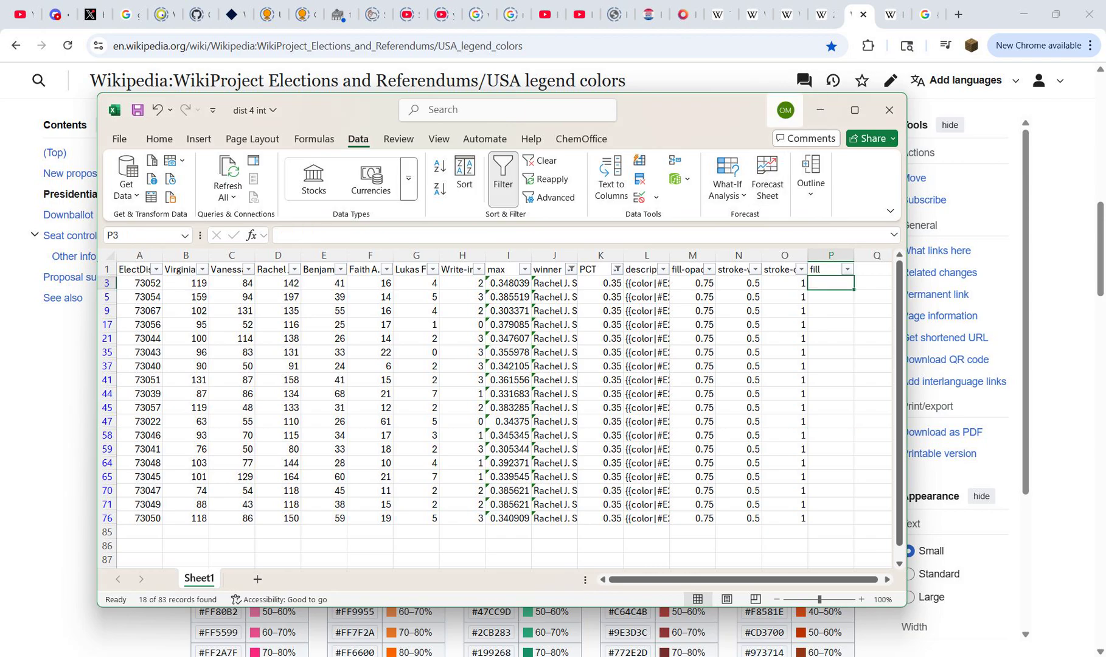
{"action": "left_click", "coordinate": [820, 109]}
{"action": "triple_click", "coordinate": [356, 308]}
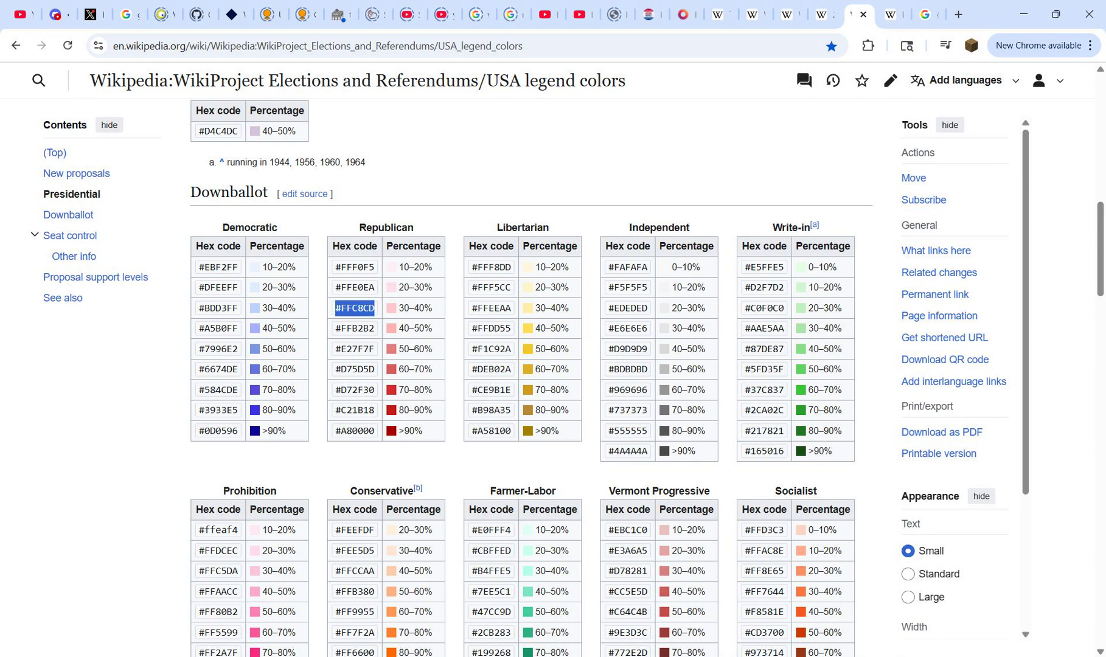
{"action": "key", "text": "ctrl+c"}
{"action": "key", "text": "ctrl+t"}
{"action": "key", "text": "ctrl+v"}
{"action": "key", "text": "ctrl+a"}
{"action": "key", "text": "ctrl+w"}
Step: Return to the dist 4 int workbook and paste #FFC8CD into the fill cell P3
{"action": "mouse_move", "coordinate": [729, 655]}
{"action": "left_click", "coordinate": [728, 593]}
{"action": "key", "text": "ctrl+v"}
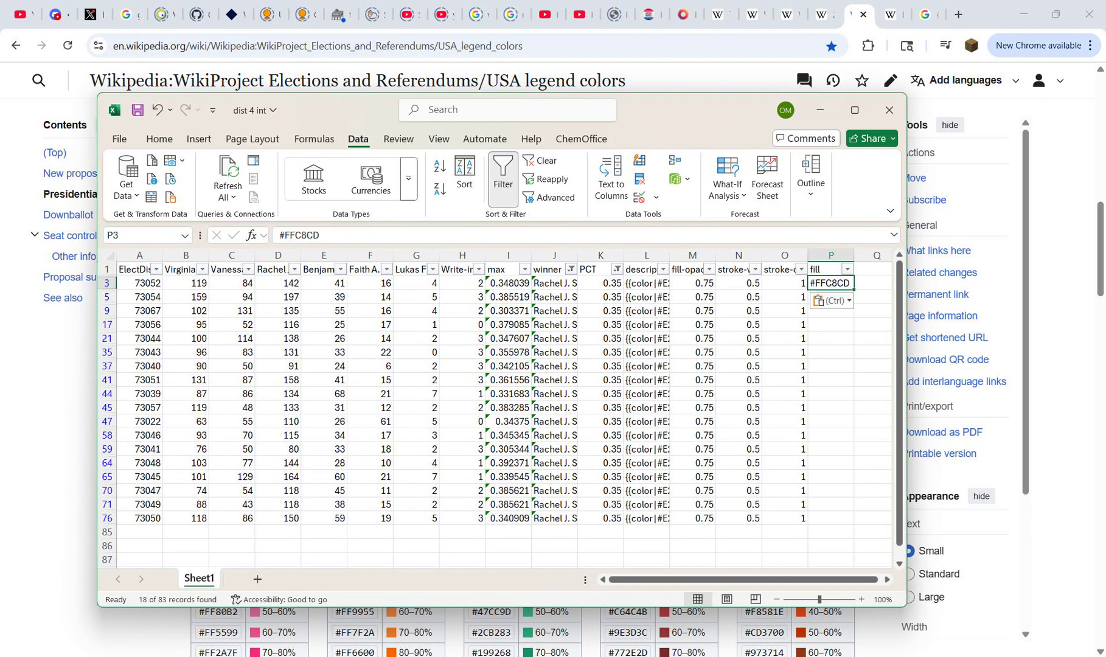
Step: Copy #FFC8CD from P3 into the fill column of all visible Storch rows down to row 76
{"action": "key", "text": "ctrl+c"}
{"action": "key", "text": "Left"}
{"action": "key", "text": "ctrl+Down"}
{"action": "key", "text": "Right"}
{"action": "key", "text": "ctrl+shift+Up"}
{"action": "key", "text": "ctrl+v"}
{"action": "key", "text": "ctrl+Up"}
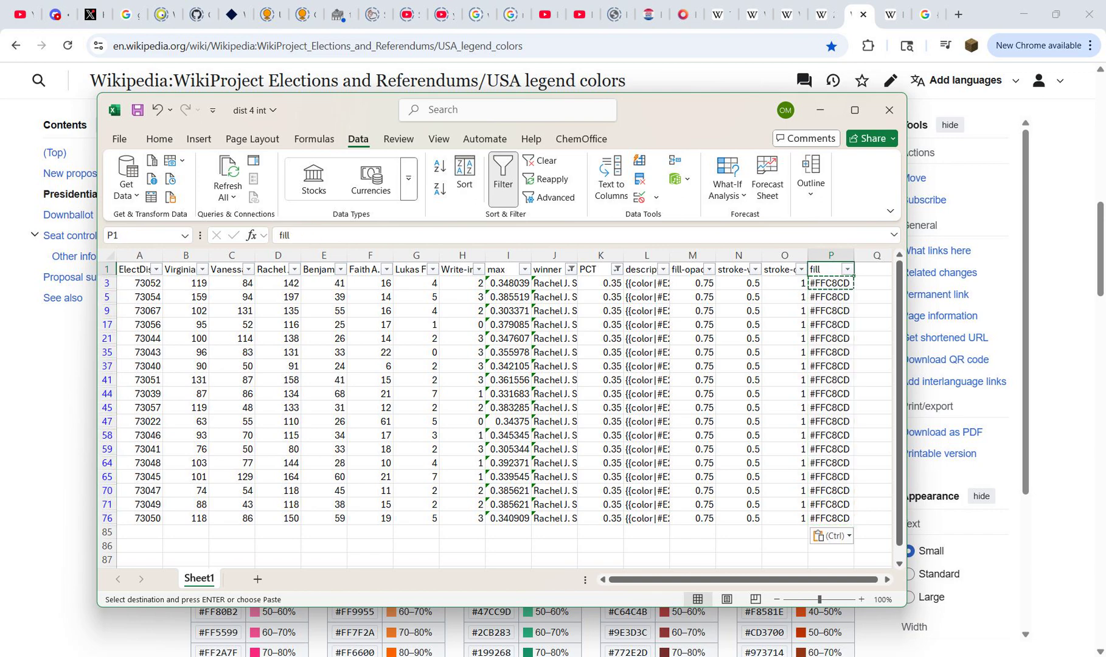
{"action": "key", "text": "Escape"}
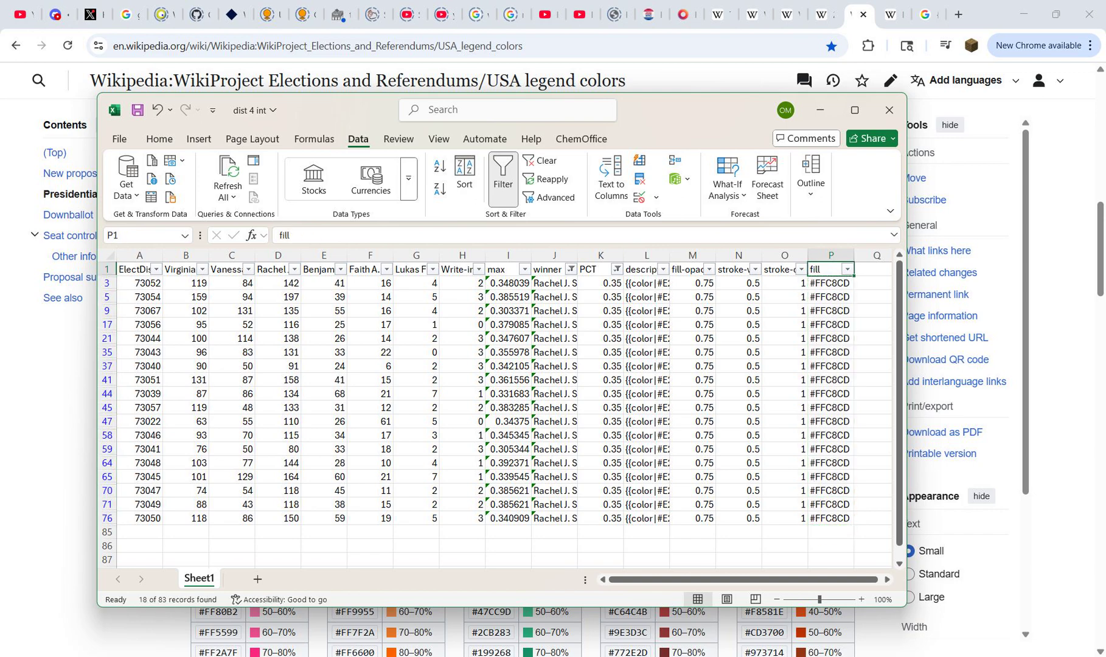
Step: Change the PCT column filter from 0.35 to show only the 0.45 rows
{"action": "left_click", "coordinate": [616, 269]}
{"action": "left_click", "coordinate": [457, 468]}
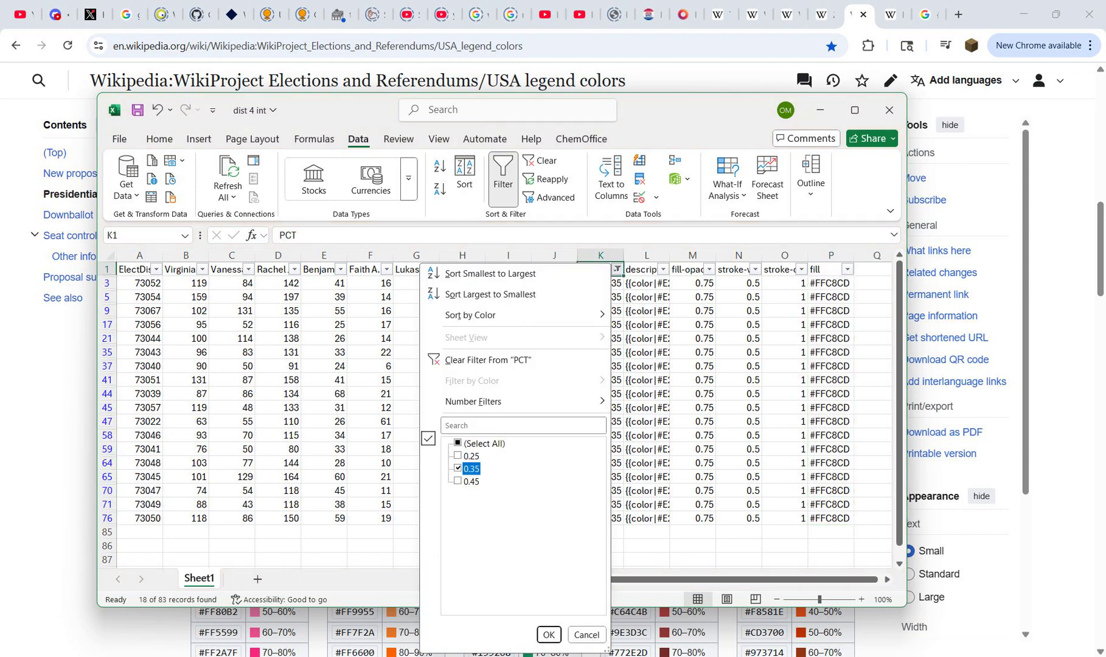
{"action": "left_click", "coordinate": [457, 481]}
{"action": "key", "text": "Return"}
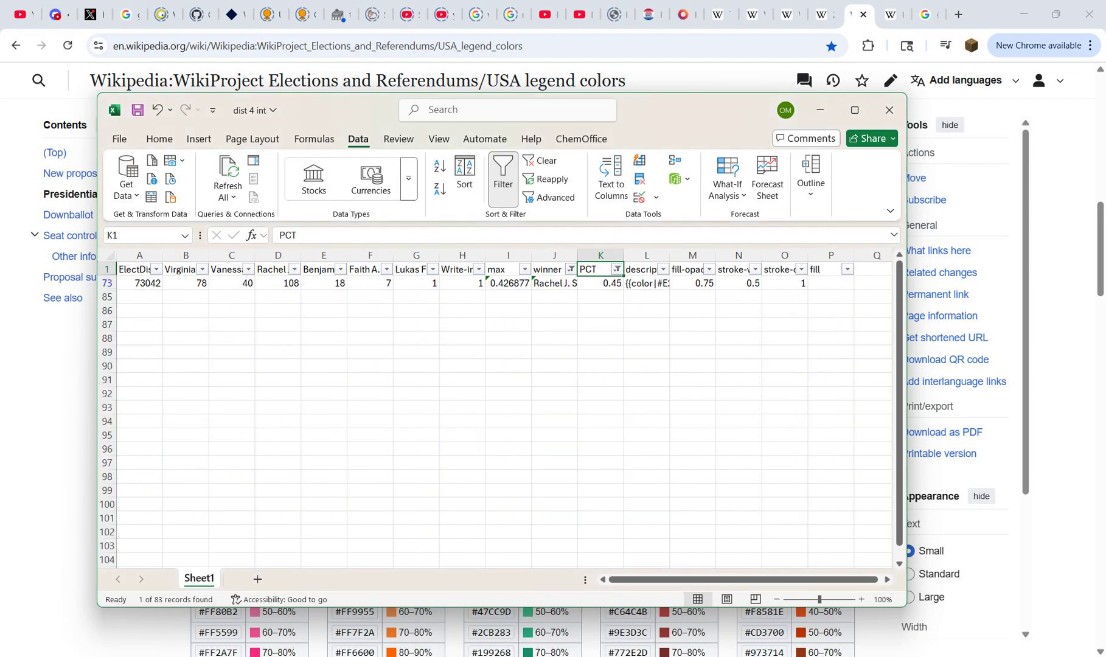
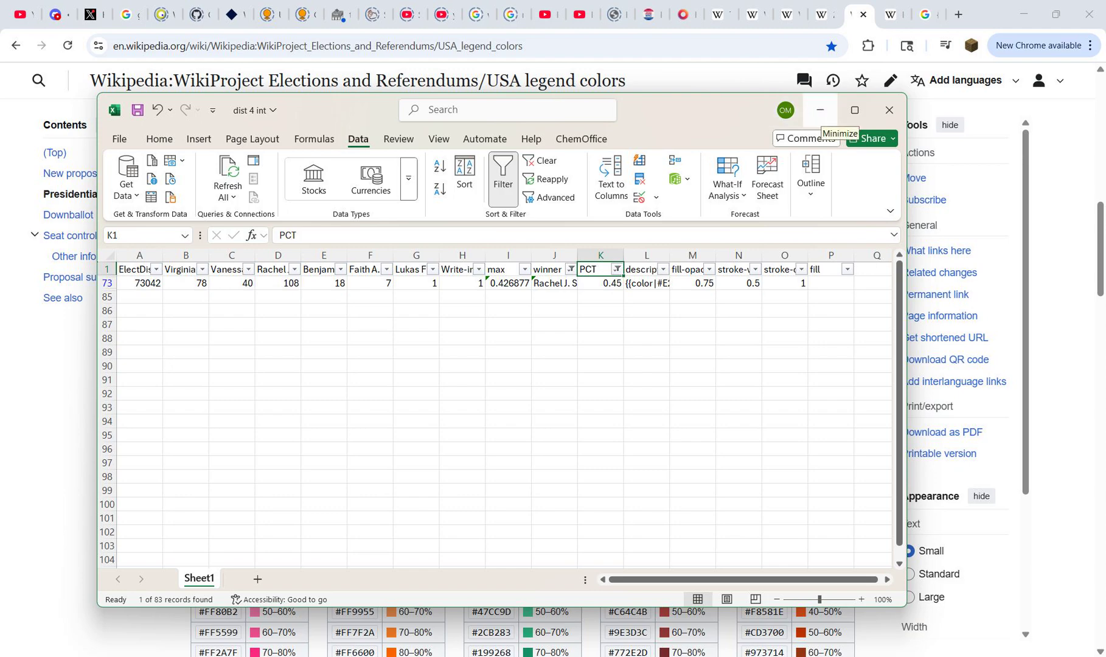
Step: Copy the 40–50% hex code #FFB2B2 as plain text from Wikipedia's Downballot Republican table
{"action": "left_click", "coordinate": [820, 110]}
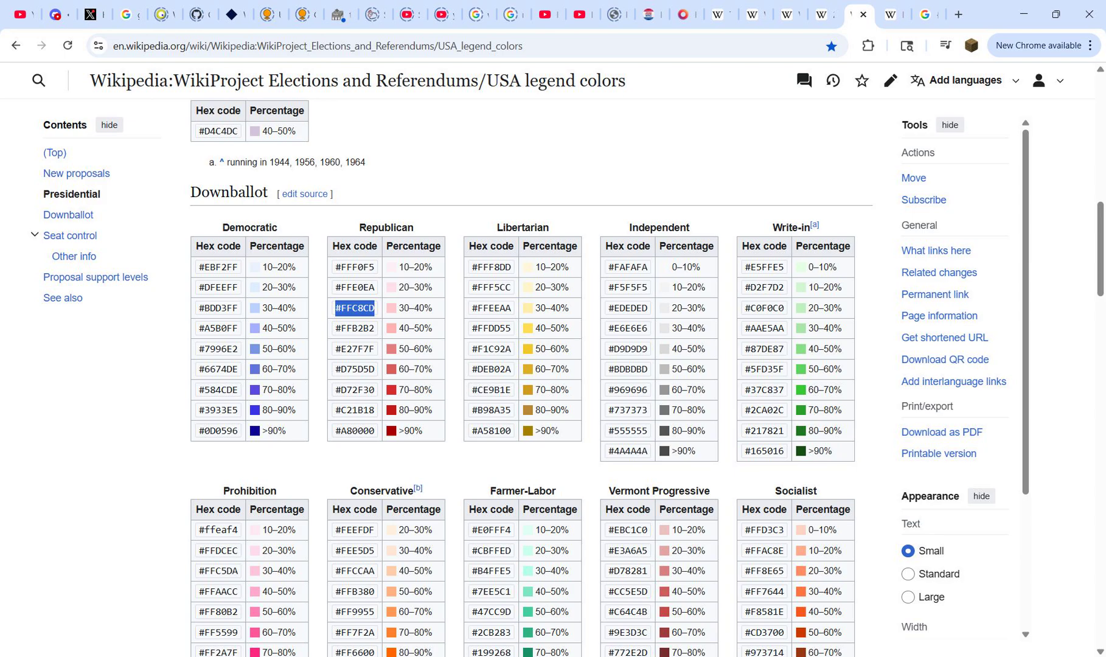
{"action": "triple_click", "coordinate": [355, 329]}
{"action": "key", "text": "ctrl+c"}
{"action": "key", "text": "ctrl+t"}
{"action": "key", "text": "ctrl+v"}
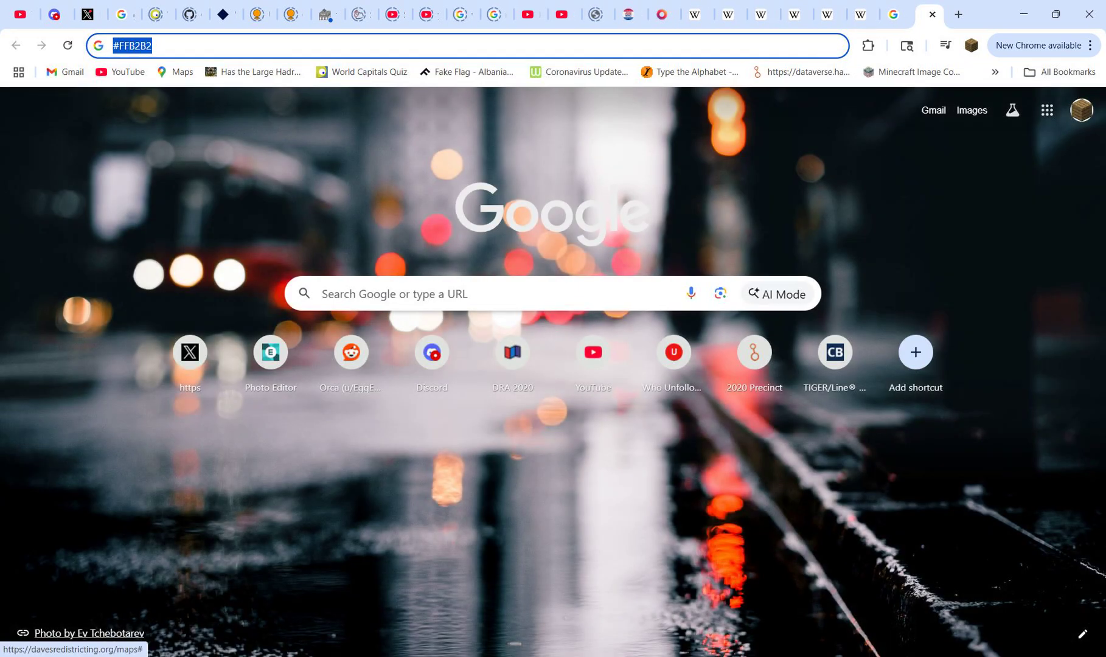
{"action": "key", "text": "ctrl+w"}
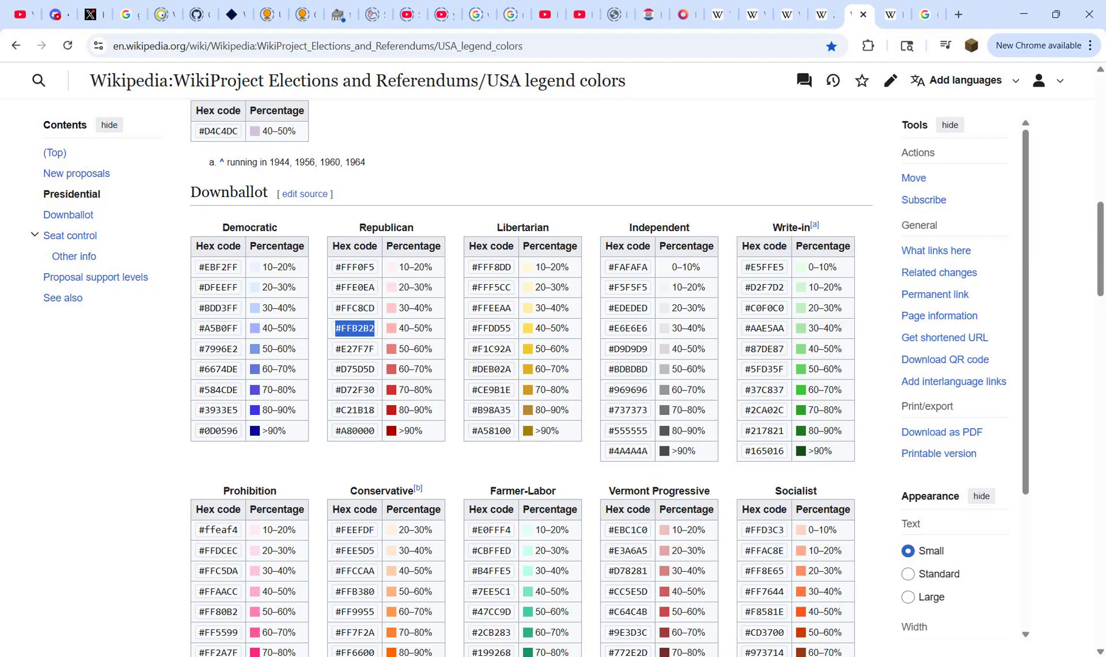
Step: Return to the dist 4 int workbook and paste #FFB2B2 into the fill cell P73 of the Storch row
{"action": "mouse_move", "coordinate": [729, 656]}
{"action": "left_click", "coordinate": [728, 599]}
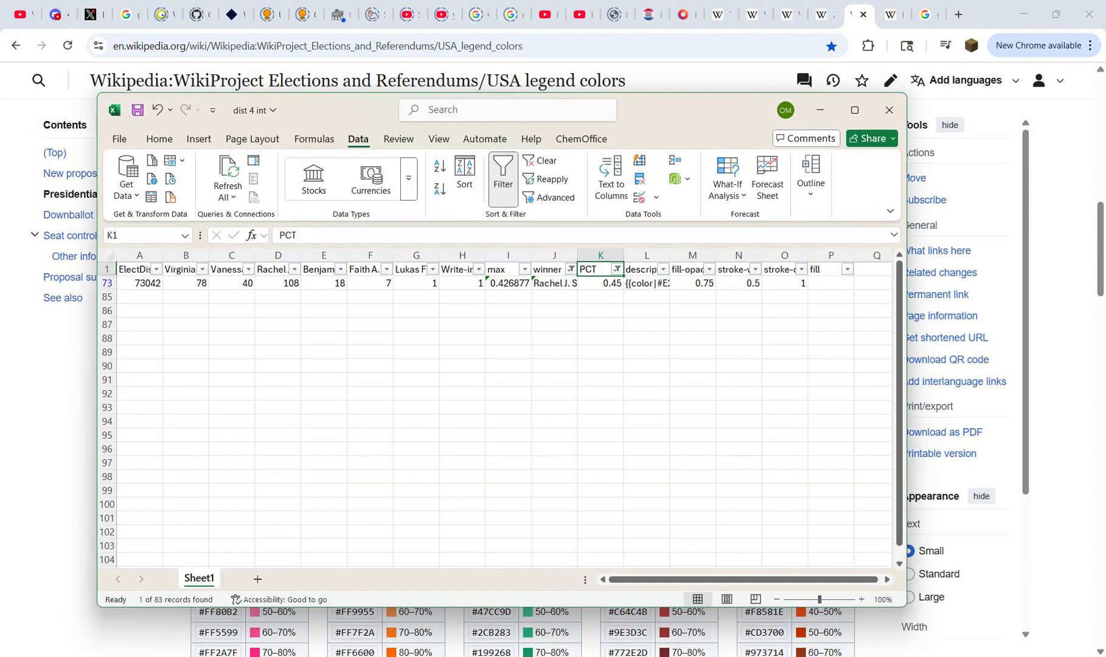
{"action": "key", "text": "ctrl+Right"}
{"action": "key", "text": "Down"}
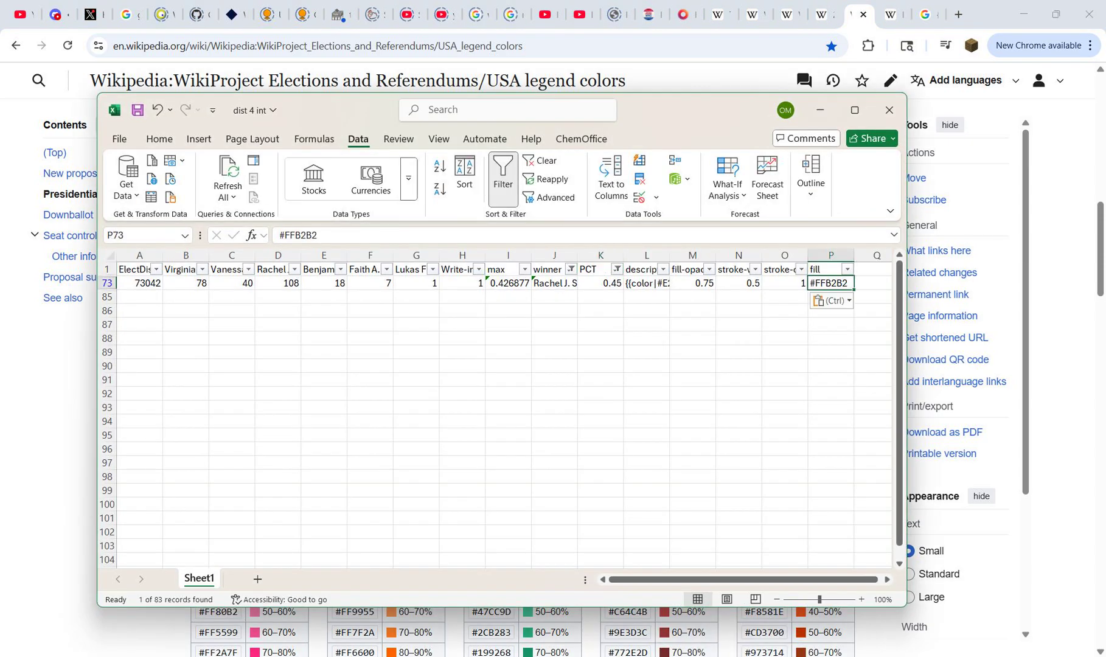
Step: Reset the worksheet's filters and filter the winner column to show only the tie rows
{"action": "left_click", "coordinate": [618, 269]}
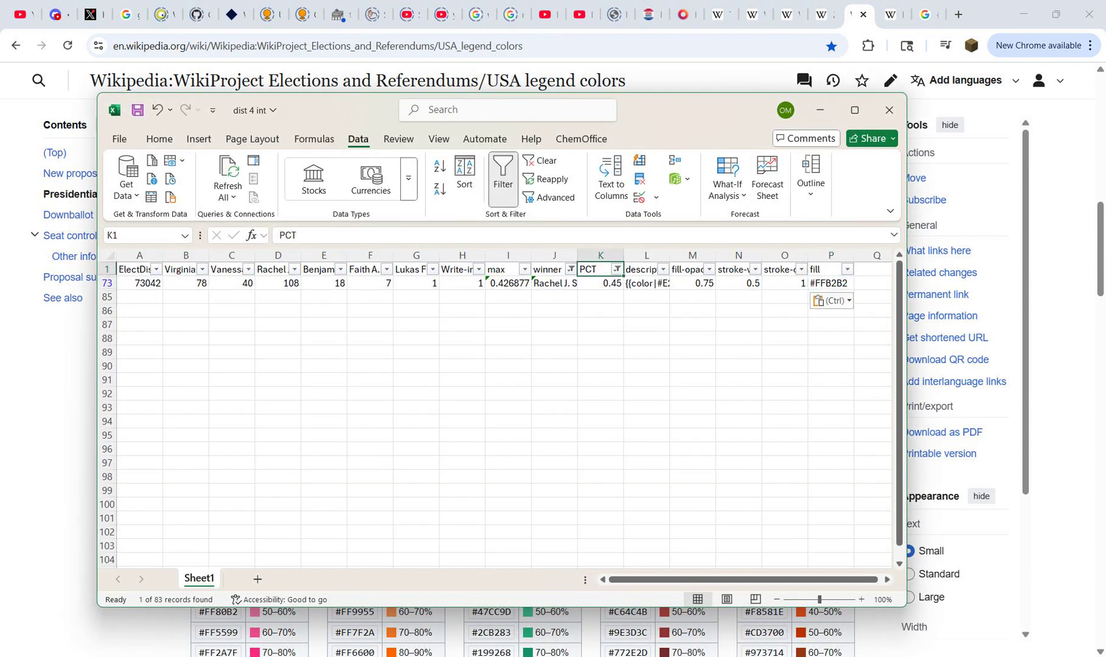
{"action": "left_click", "coordinate": [618, 270]}
{"action": "left_click", "coordinate": [503, 182]}
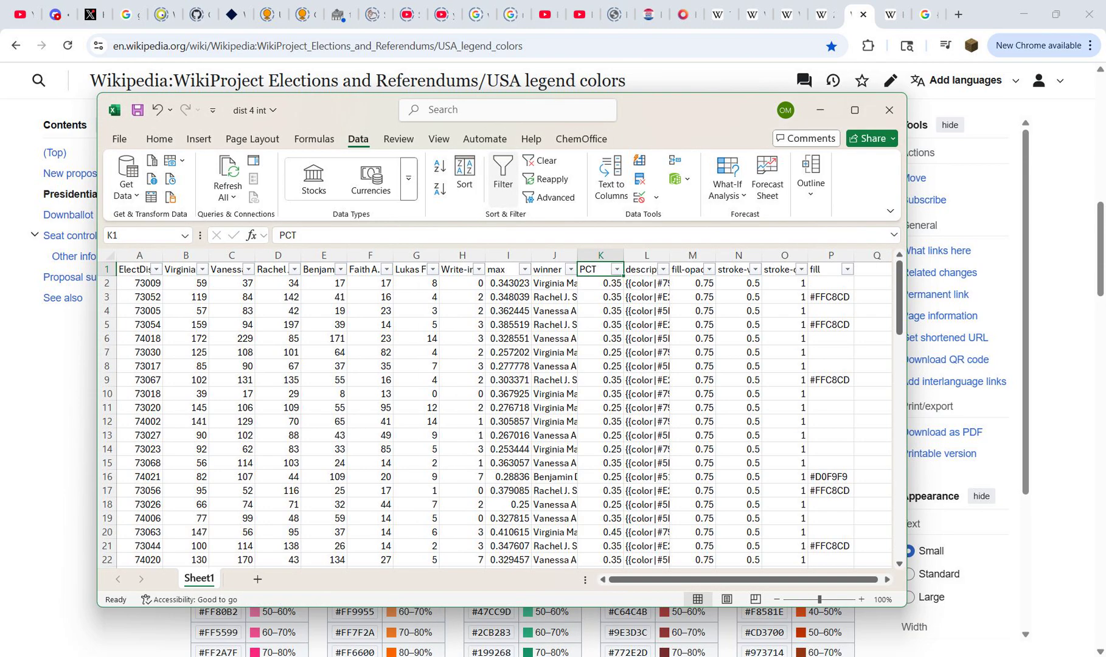
{"action": "left_click", "coordinate": [503, 183]}
{"action": "left_click", "coordinate": [571, 269]}
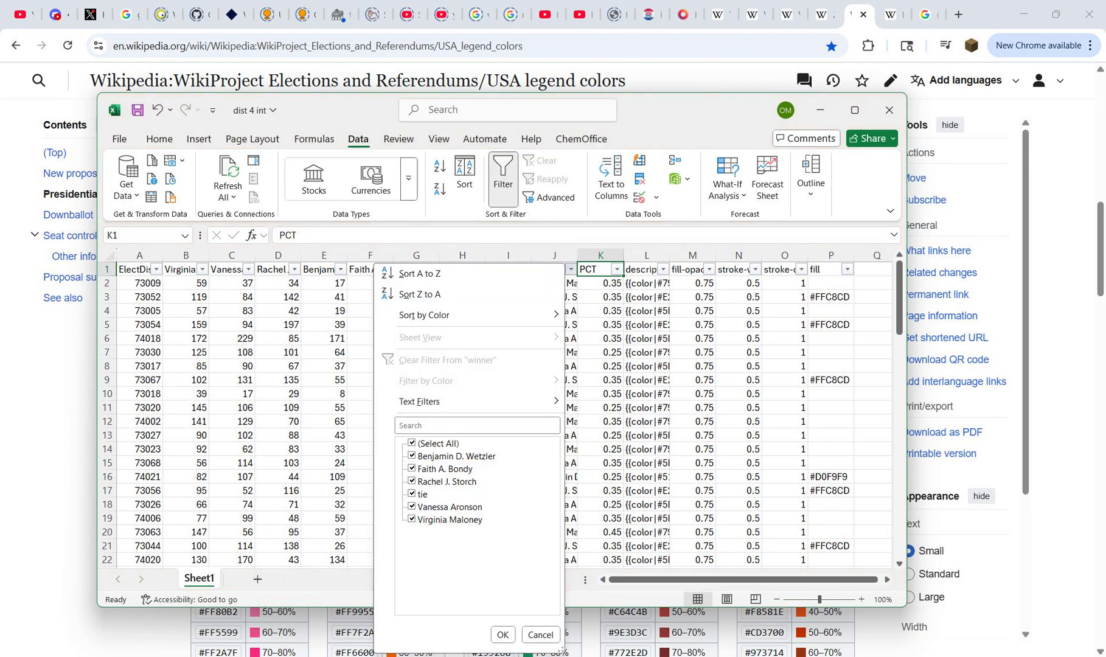
{"action": "left_click", "coordinate": [413, 443]}
{"action": "left_click", "coordinate": [412, 494]}
{"action": "left_click", "coordinate": [503, 634]}
Step: Switch to Wikipedia's legend colors page and copy the 20–30% hex code #EFE7F5 as plain text from the Downballot Tie table
{"action": "key", "text": "alt+Tab"}
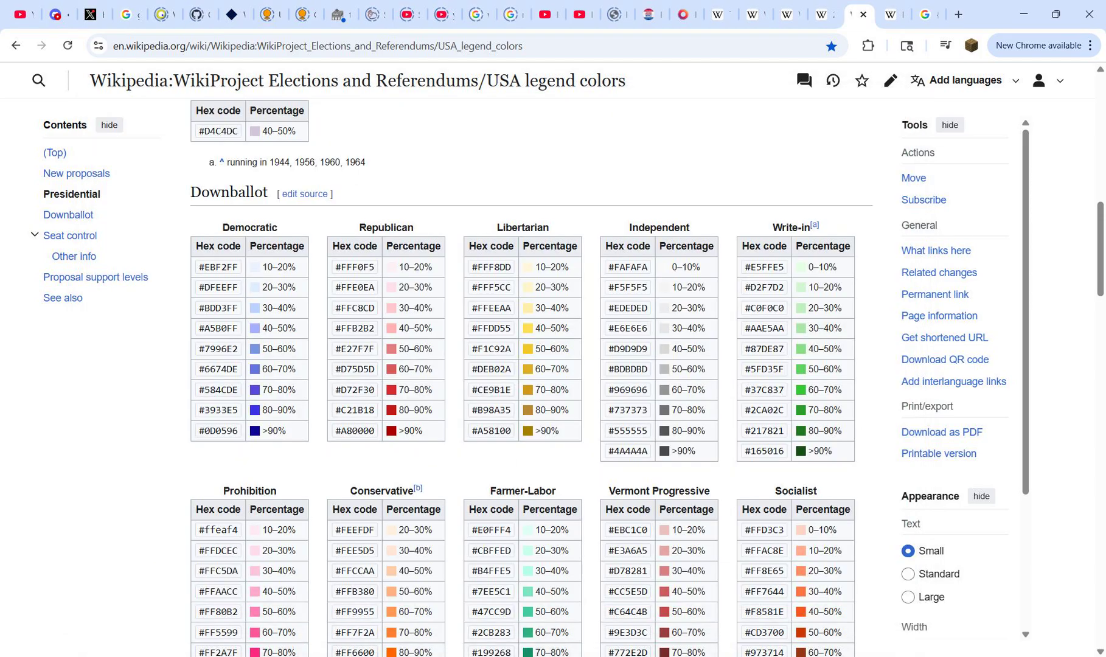
{"action": "scroll", "coordinate": [531, 378], "scroll_direction": "down", "scroll_amount": 10}
{"action": "left_click_drag", "start_coordinate": [649, 331], "coordinate": [609, 331]}
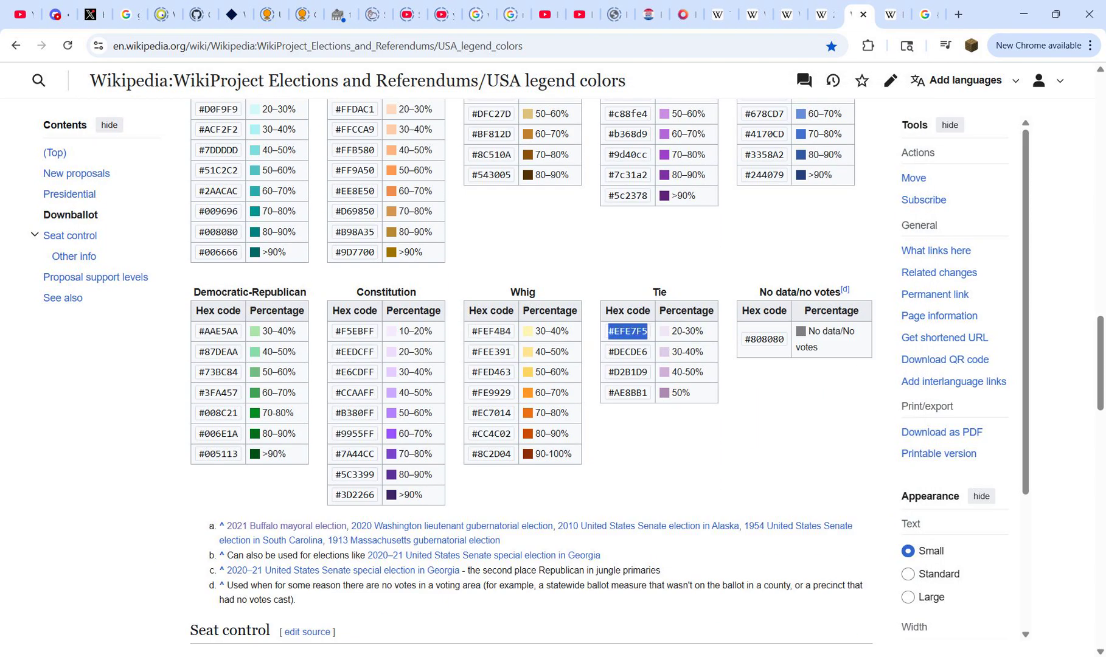
{"action": "key", "text": "ctrl+c"}
{"action": "key", "text": "ctrl+t"}
{"action": "key", "text": "ctrl+v"}
{"action": "key", "text": "ctrl+a"}
{"action": "key", "text": "ctrl+w"}
Step: Return to the dist 4 int workbook and paste #EFE7F5 into the fill cells of both tie rows, P32 and P78
{"action": "mouse_move", "coordinate": [729, 656]}
{"action": "left_click", "coordinate": [729, 602]}
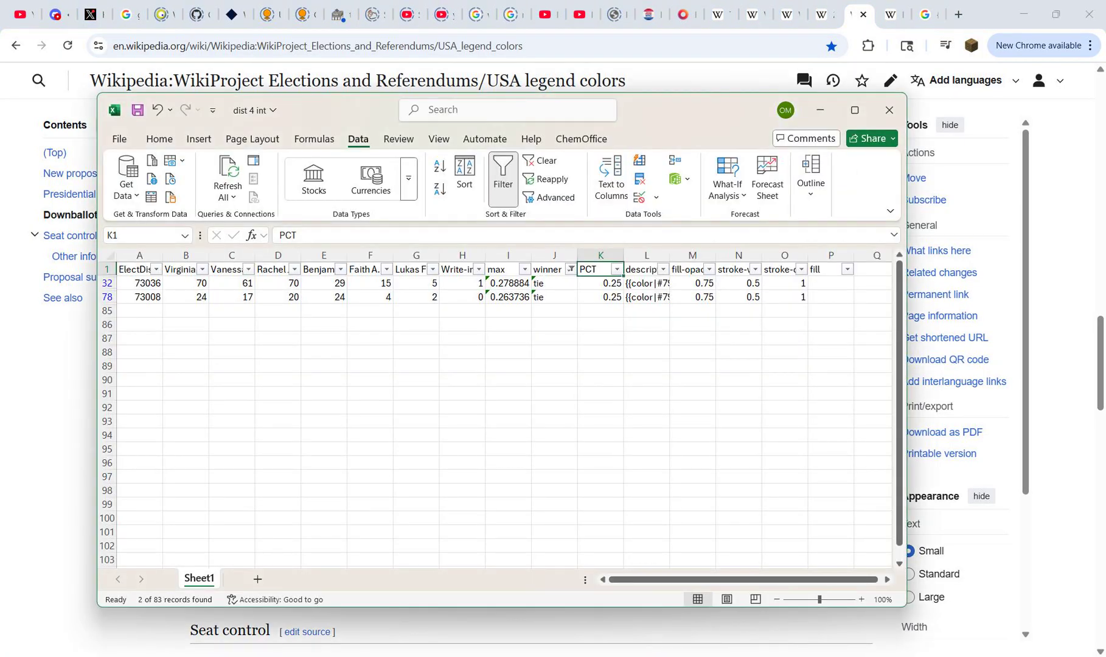
{"action": "left_click", "coordinate": [830, 284]}
{"action": "key", "text": "ctrl+v"}
{"action": "key", "text": "Down"}
{"action": "key", "text": "ctrl+v"}
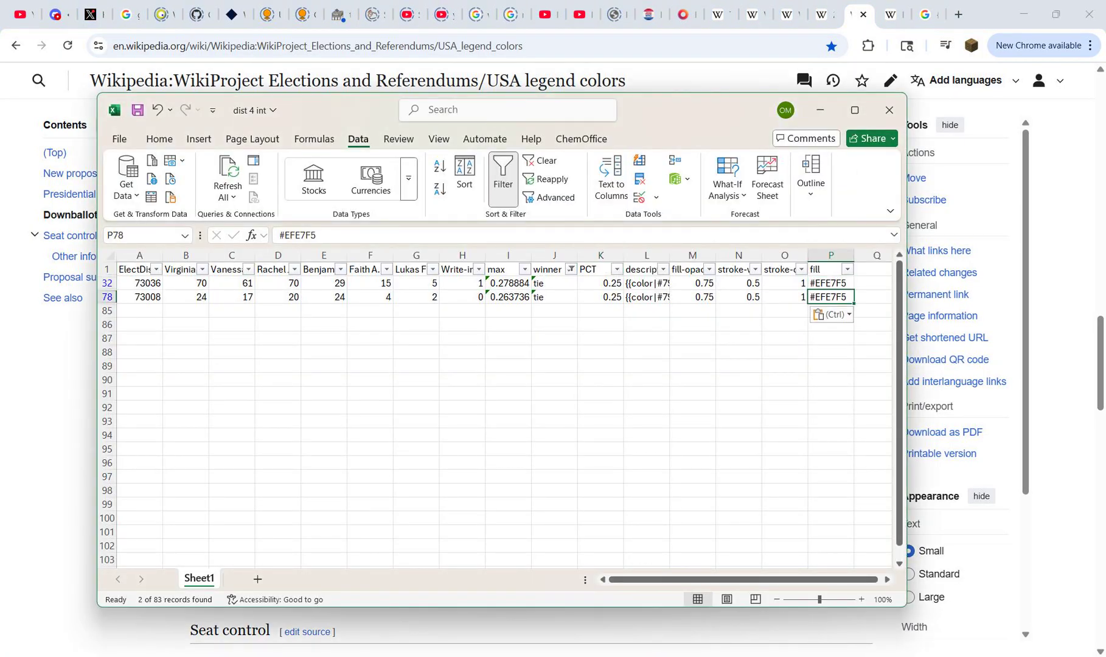
Step: Change the winner filter to show only the Aronson rows and filter the PCT column to 0.25
{"action": "left_click", "coordinate": [825, 270]}
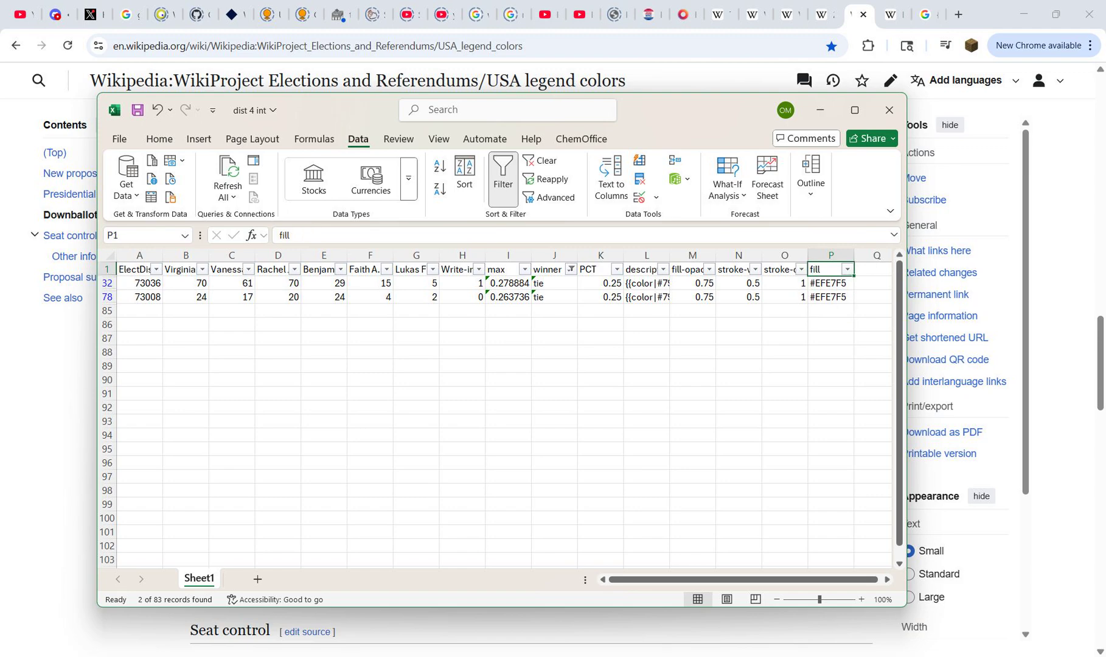
{"action": "left_click", "coordinate": [570, 269]}
{"action": "left_click", "coordinate": [412, 494]}
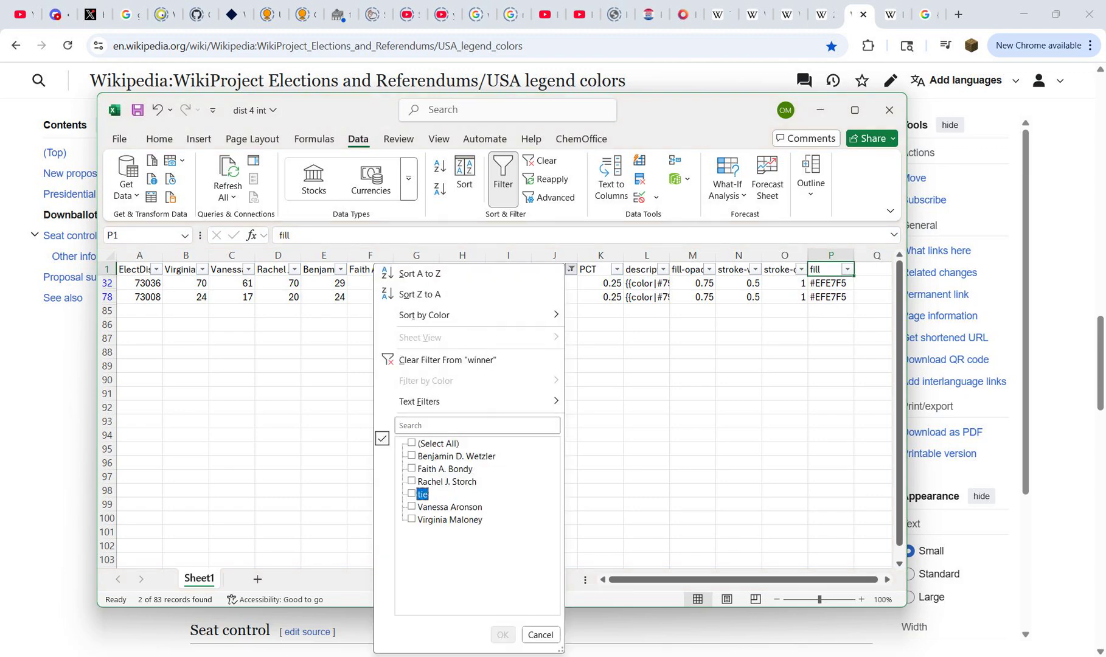
{"action": "left_click", "coordinate": [412, 507]}
{"action": "left_click", "coordinate": [502, 635]}
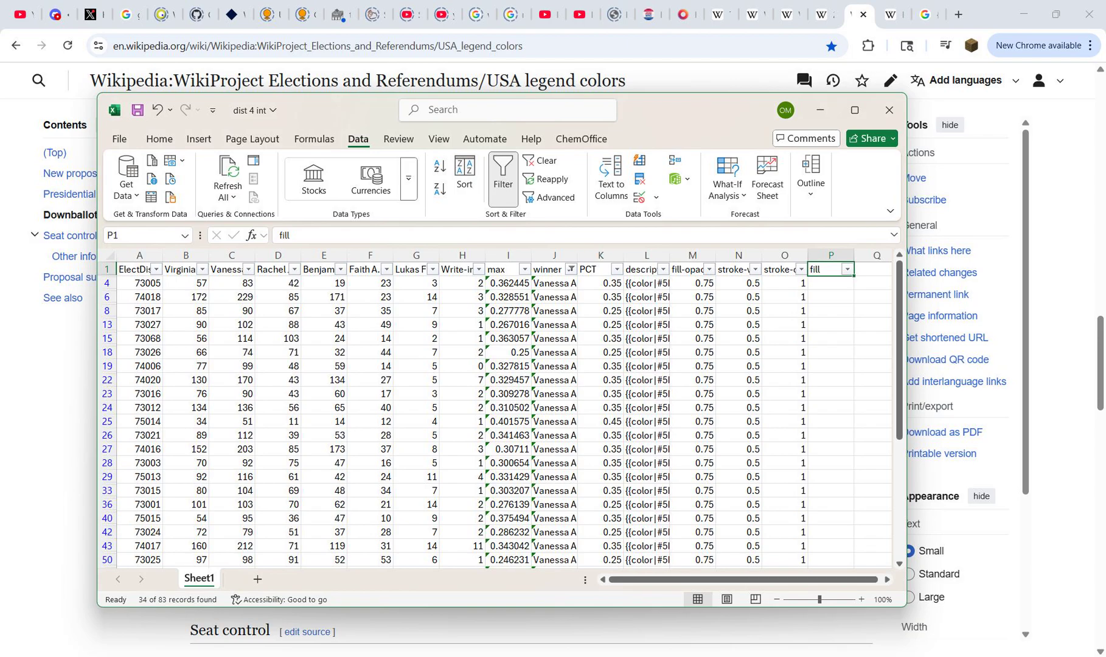
{"action": "left_click", "coordinate": [617, 269]}
{"action": "left_click", "coordinate": [457, 444]}
{"action": "left_click", "coordinate": [458, 456]}
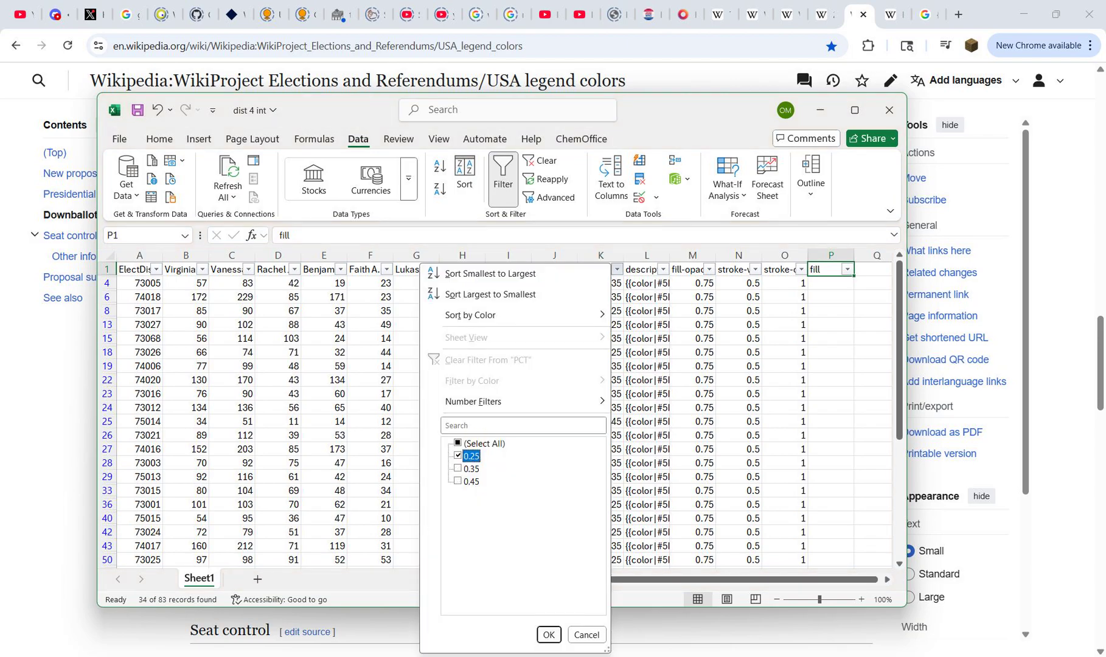
{"action": "left_click", "coordinate": [549, 635]}
Step: Check Aronson's color shades in the District 4 map legend of Wikipedia's 2025 New York City Council election article
{"action": "left_click", "coordinate": [820, 110]}
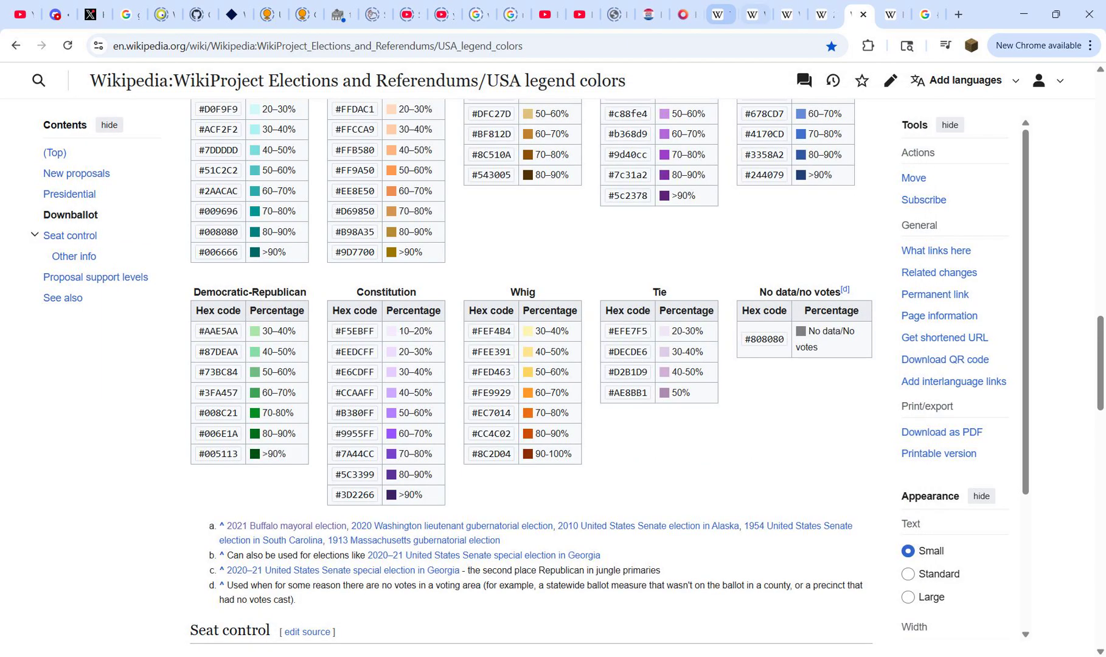
{"action": "left_click", "coordinate": [822, 14]}
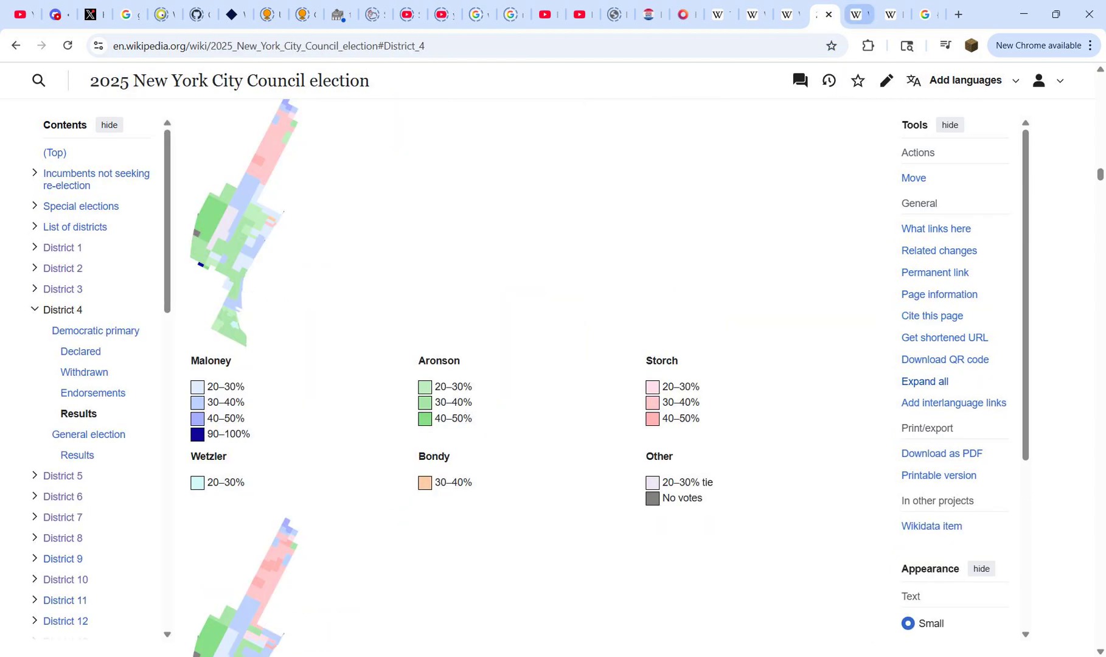
{"action": "left_click", "coordinate": [858, 14]}
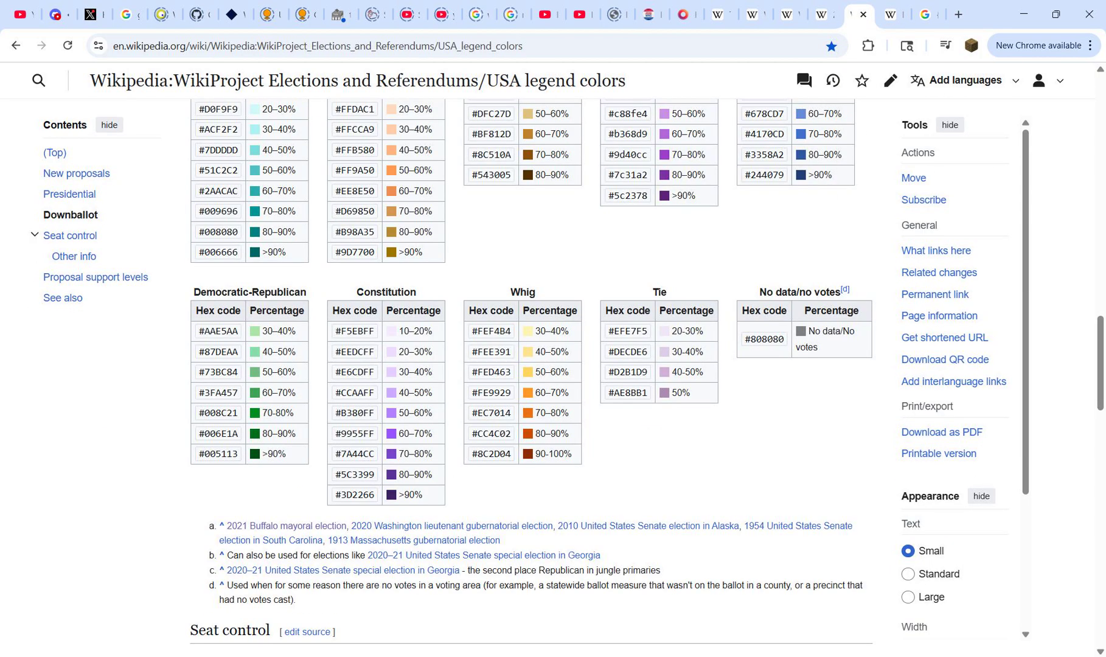
Step: Copy the 20–30% hex code #C0F0C0 as plain text from the Downballot Write-in table
{"action": "scroll", "coordinate": [531, 377], "scroll_direction": "up", "scroll_amount": 1}
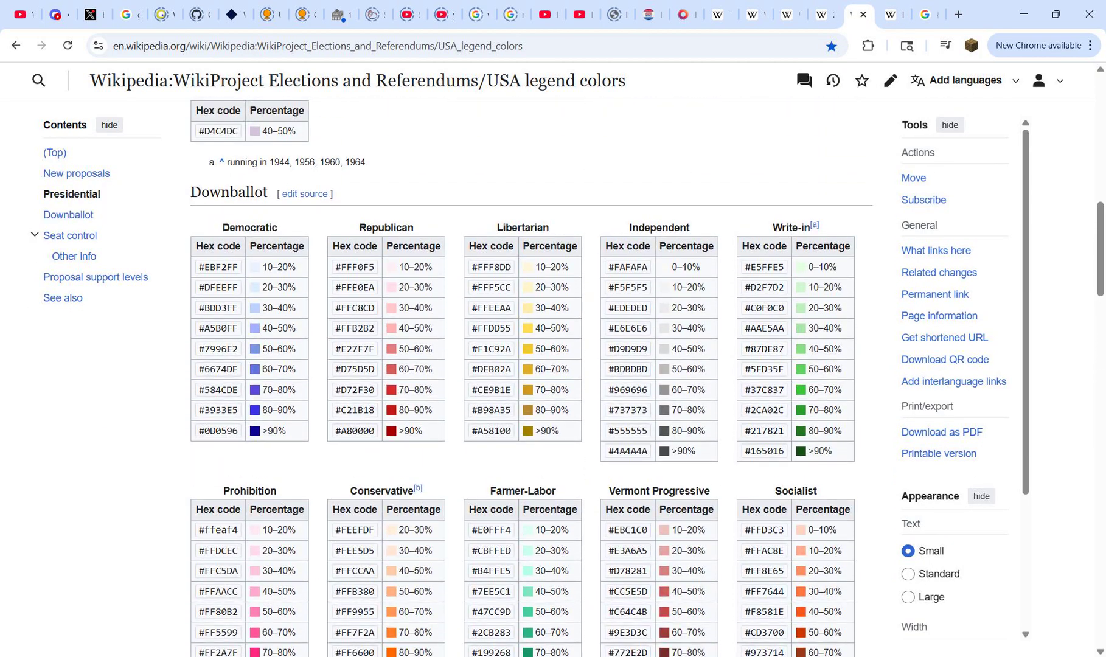
{"action": "triple_click", "coordinate": [764, 309]}
{"action": "key", "text": "ctrl+t"}
{"action": "key", "text": "ctrl+v"}
{"action": "key", "text": "ctrl+a"}
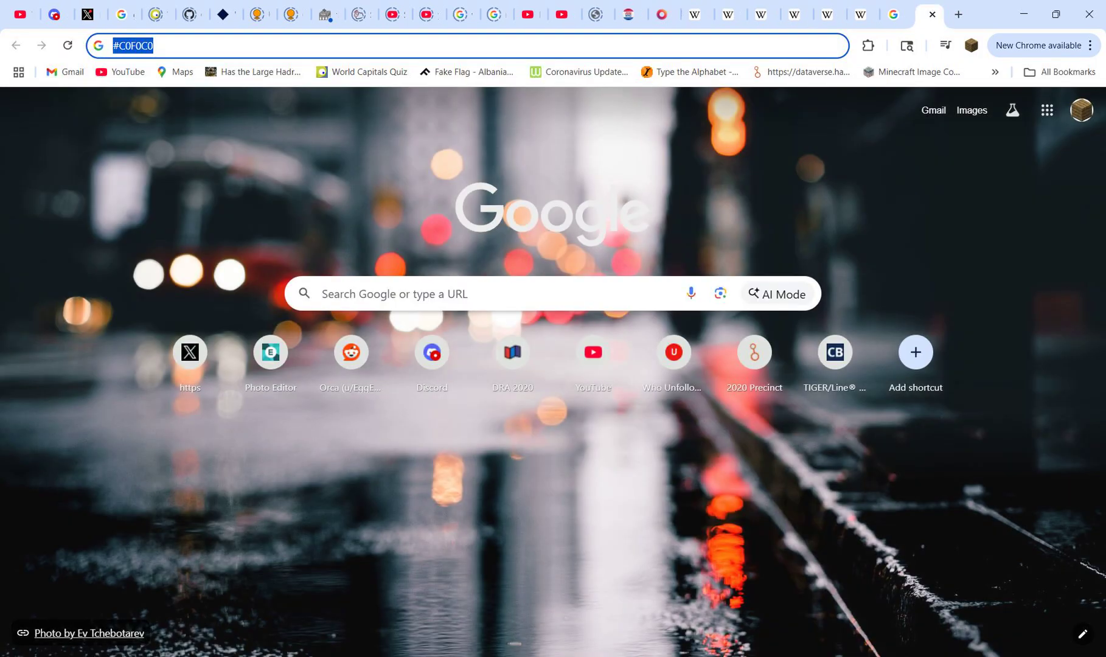
{"action": "key", "text": "ctrl+w"}
Step: Return to the dist 4 int workbook and paste #C0F0C0 into the fill cell P8
{"action": "key", "text": "alt+Tab"}
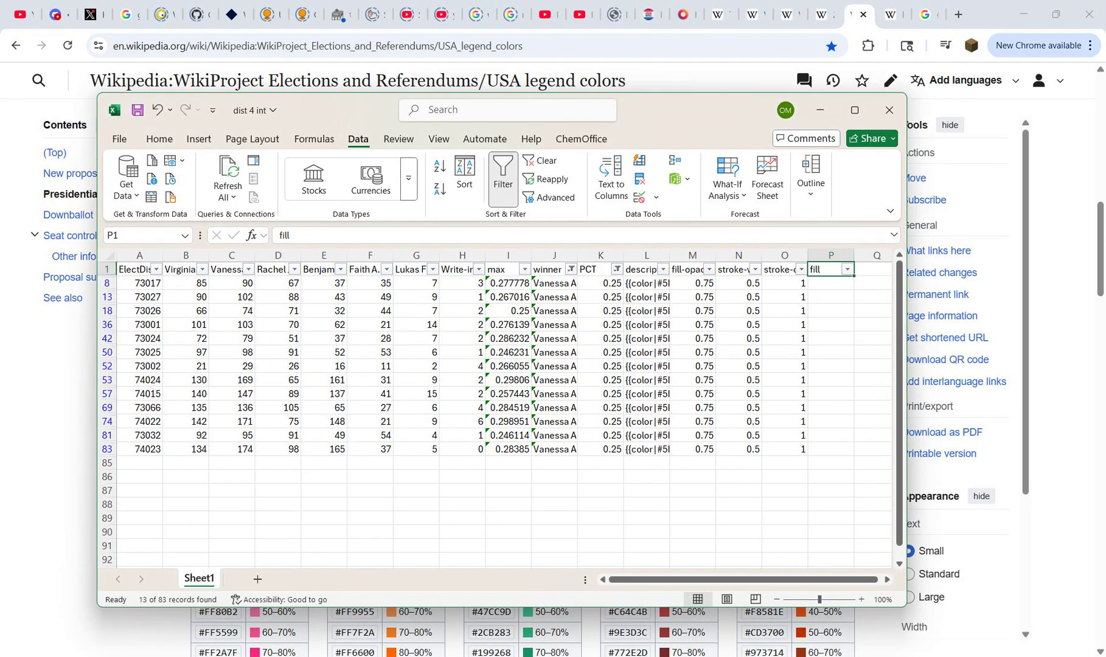
{"action": "key", "text": "Down"}
{"action": "key", "text": "ctrl+v"}
Step: Copy #C0F0C0 from P8 into the fill column of all visible Aronson rows down to row 83
{"action": "key", "text": "ctrl+c"}
{"action": "key", "text": "Left"}
{"action": "key", "text": "ctrl+Down"}
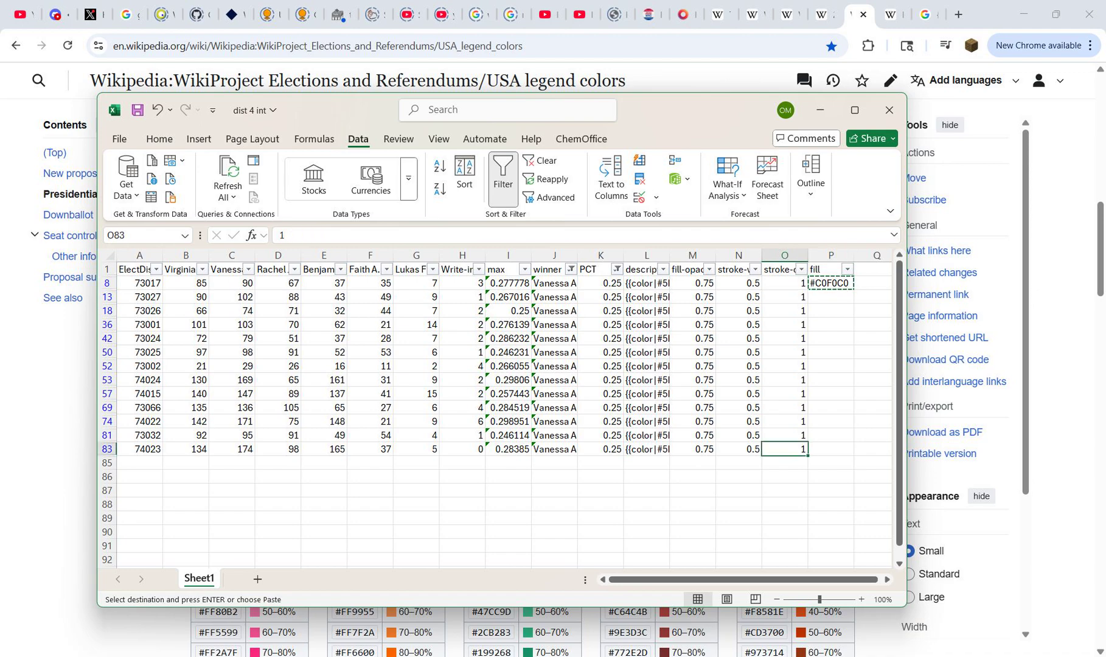
{"action": "key", "text": "Right"}
{"action": "key", "text": "ctrl+shift+Up"}
{"action": "key", "text": "ctrl+v"}
{"action": "key", "text": "Escape"}
{"action": "key", "text": "ctrl+Up"}
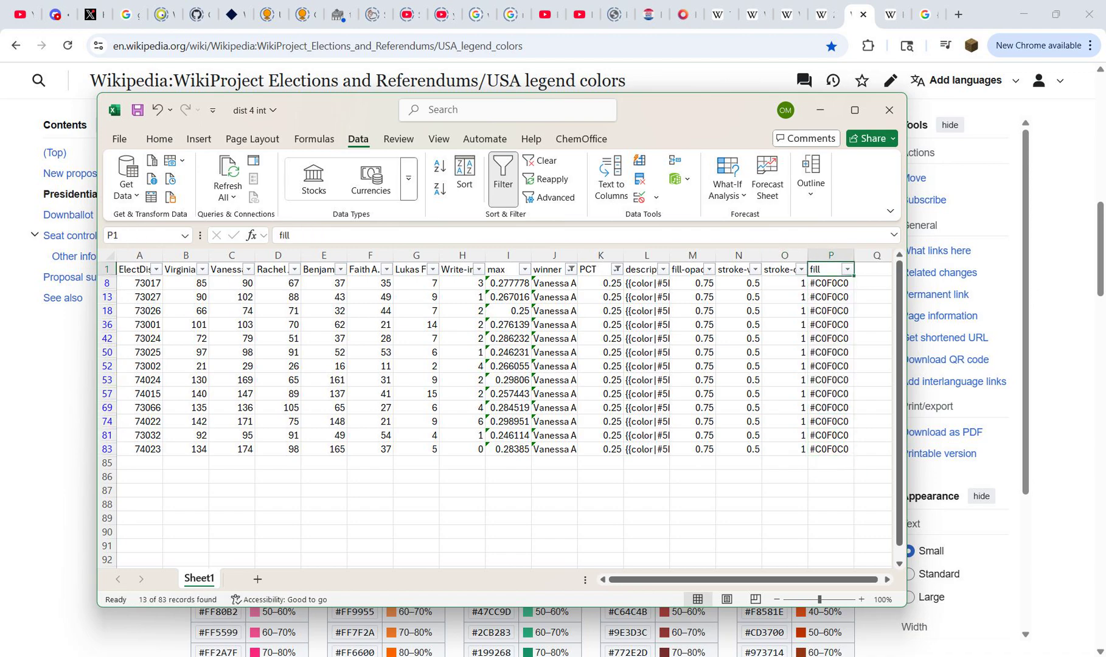
Step: Set the PCT column filter to show only the 0.35 rows for Aronson
{"action": "left_click", "coordinate": [617, 269]}
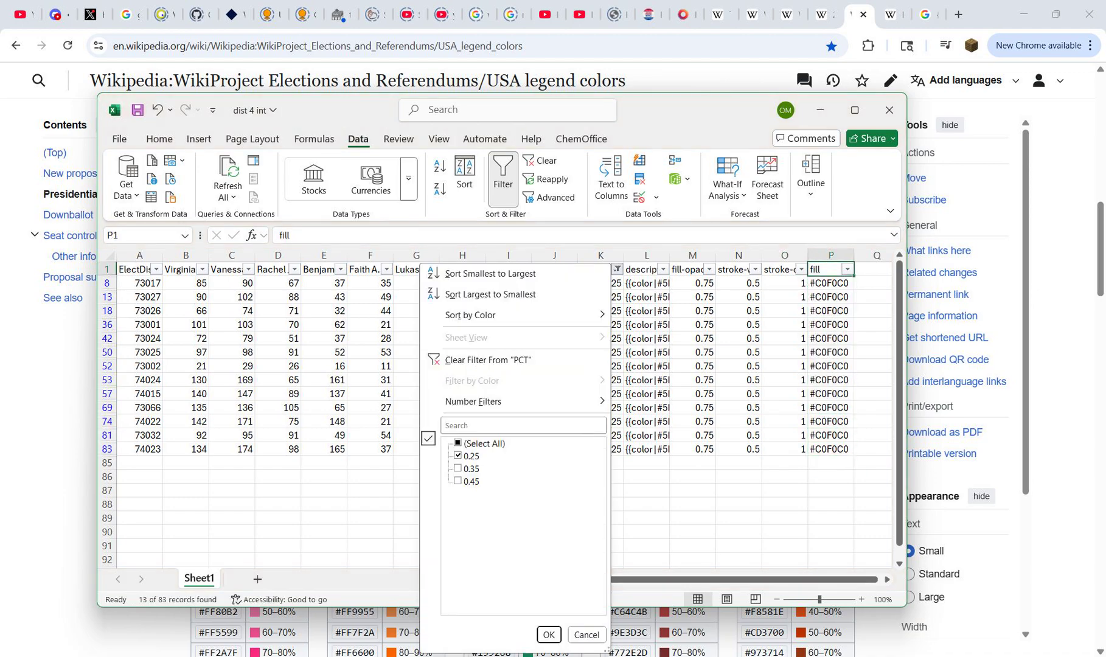
{"action": "left_click", "coordinate": [458, 456]}
{"action": "left_click", "coordinate": [458, 468]}
{"action": "left_click", "coordinate": [548, 635]}
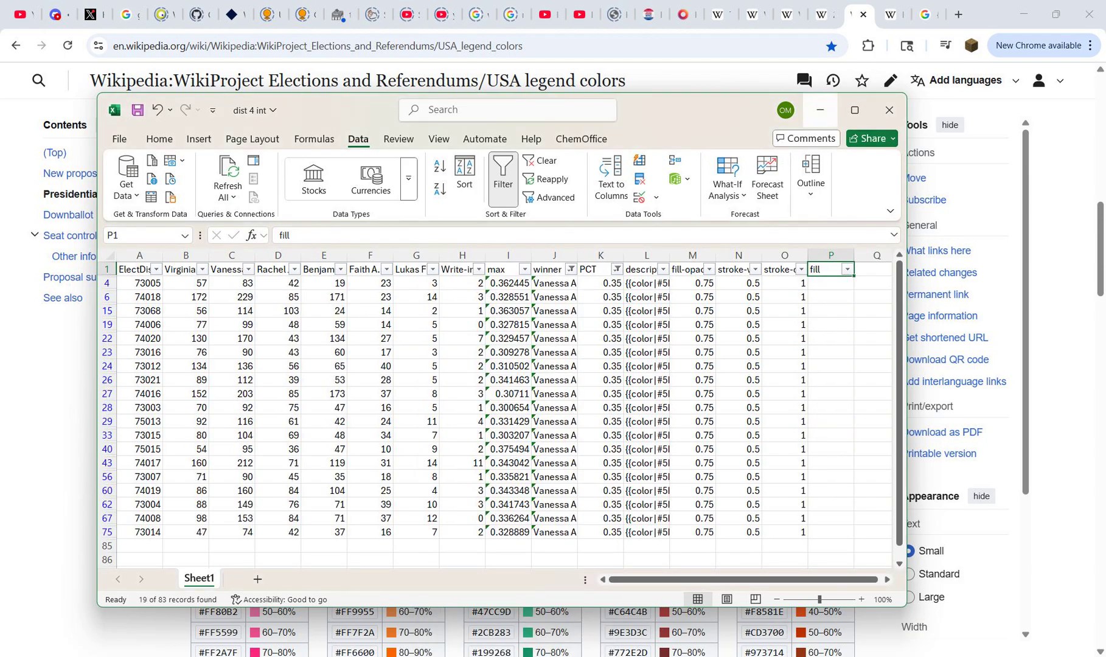
Step: Switch to Wikipedia and copy the 30–40% hex code #AAE5AA as plain text from the Downballot Write-in table
{"action": "left_click", "coordinate": [820, 110]}
{"action": "triple_click", "coordinate": [764, 328]}
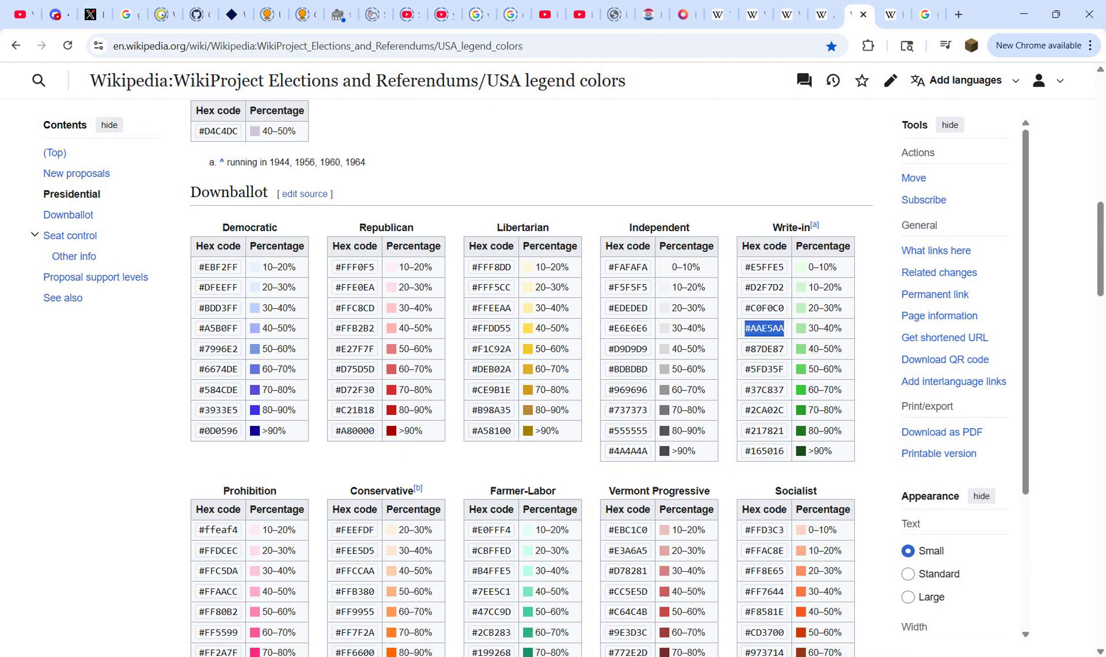
{"action": "key", "text": "ctrl+t"}
{"action": "key", "text": "ctrl+v"}
{"action": "key", "text": "ctrl+w"}
Step: Return to the dist 4 int workbook and paste #AAE5AA into the fill cell P4
{"action": "mouse_move", "coordinate": [729, 656]}
{"action": "left_click", "coordinate": [729, 593]}
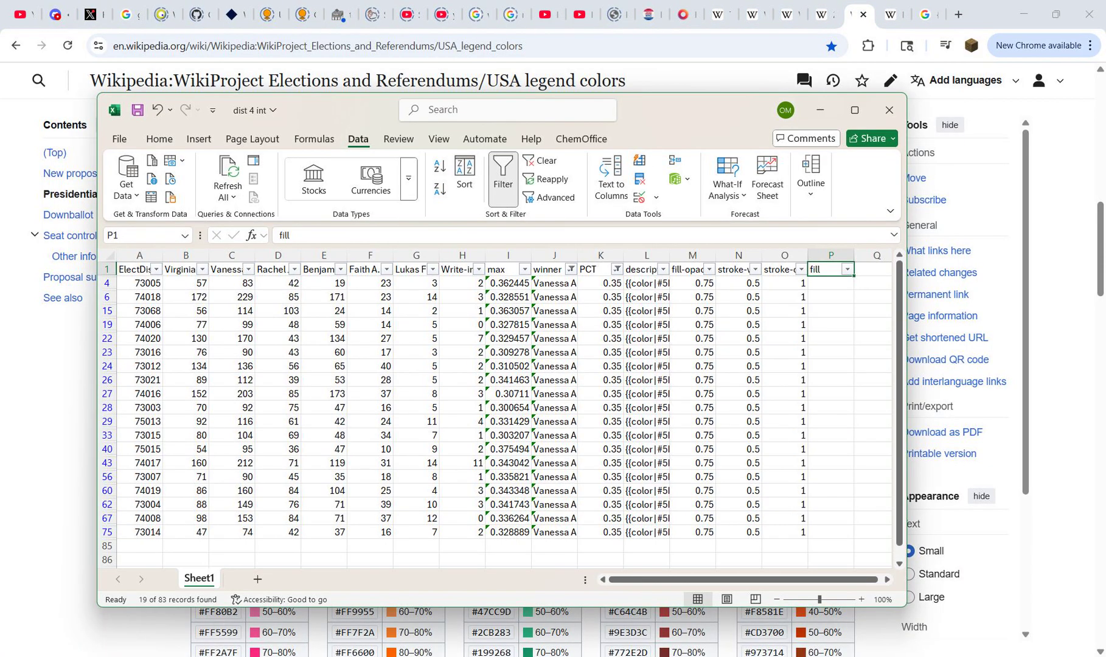
{"action": "key", "text": "Down"}
{"action": "key", "text": "ctrl+v"}
Step: Copy #AAE5AA from P4 into the fill column of all visible Aronson rows down to row 75
{"action": "key", "text": "ctrl+c"}
{"action": "key", "text": "Left"}
{"action": "key", "text": "ctrl+Down"}
{"action": "key", "text": "Right"}
{"action": "key", "text": "ctrl+shift+Up"}
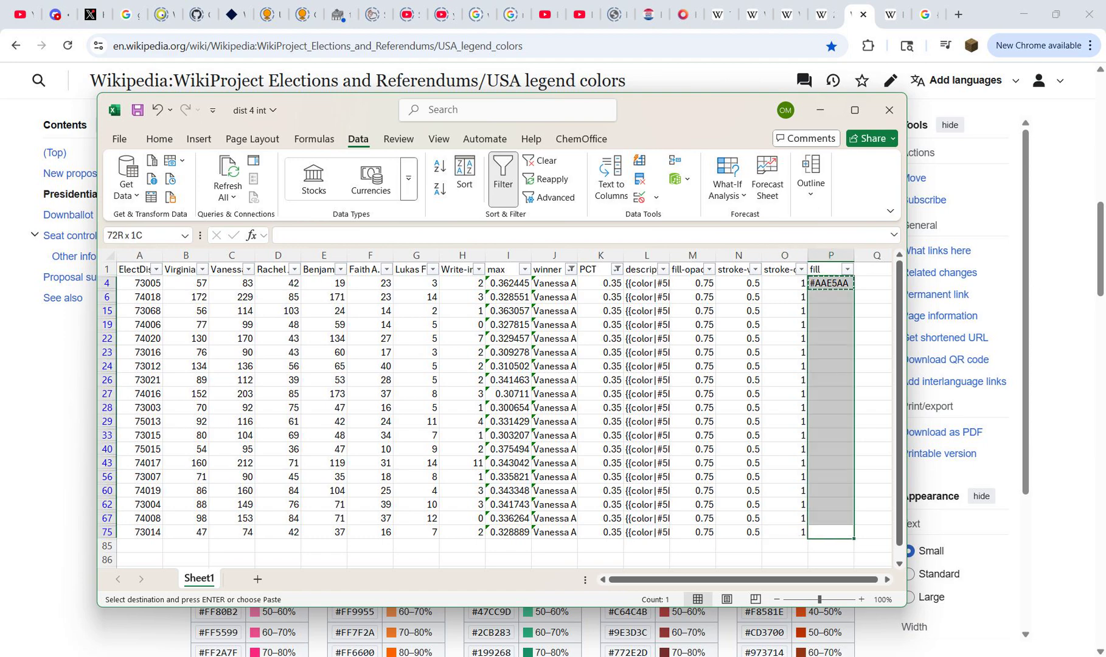
{"action": "key", "text": "ctrl+v"}
{"action": "key", "text": "ctrl+Up"}
{"action": "key", "text": "Escape"}
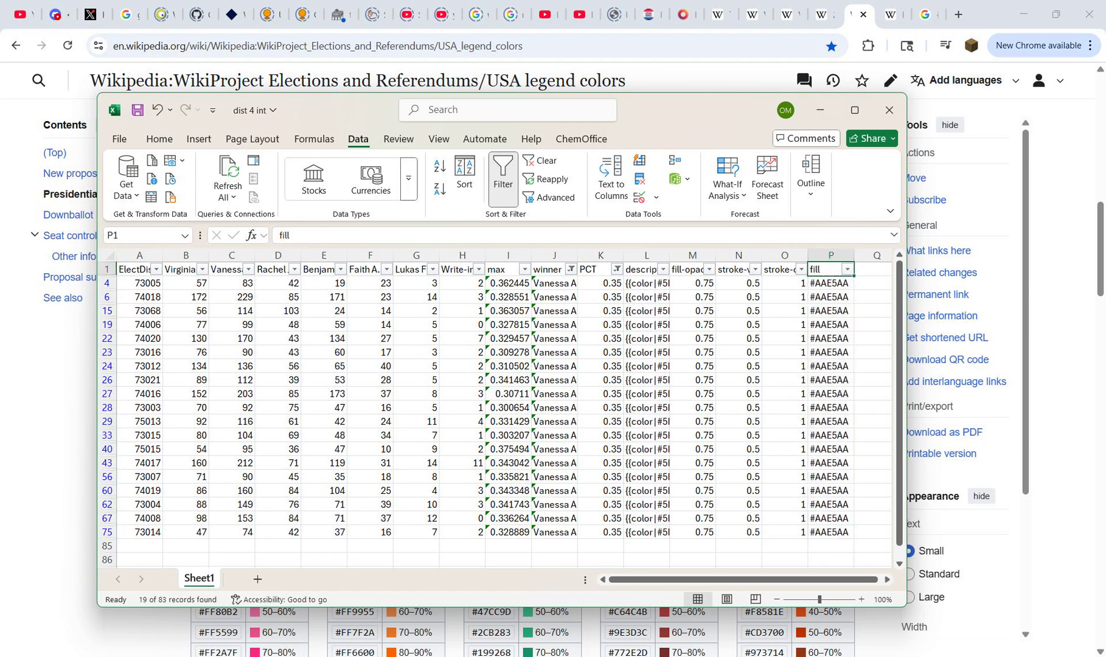
Step: Set the PCT column filter to show only the 0.45 rows for Aronson
{"action": "left_click", "coordinate": [617, 269]}
{"action": "left_click", "coordinate": [458, 468]}
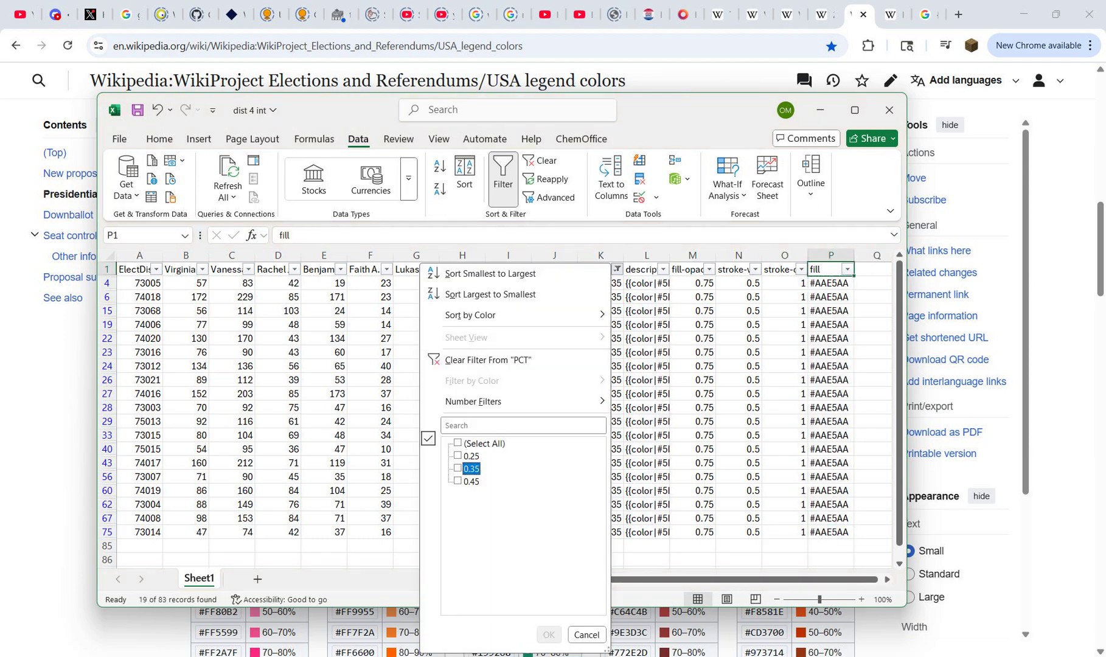
{"action": "left_click", "coordinate": [458, 481]}
{"action": "key", "text": "Return"}
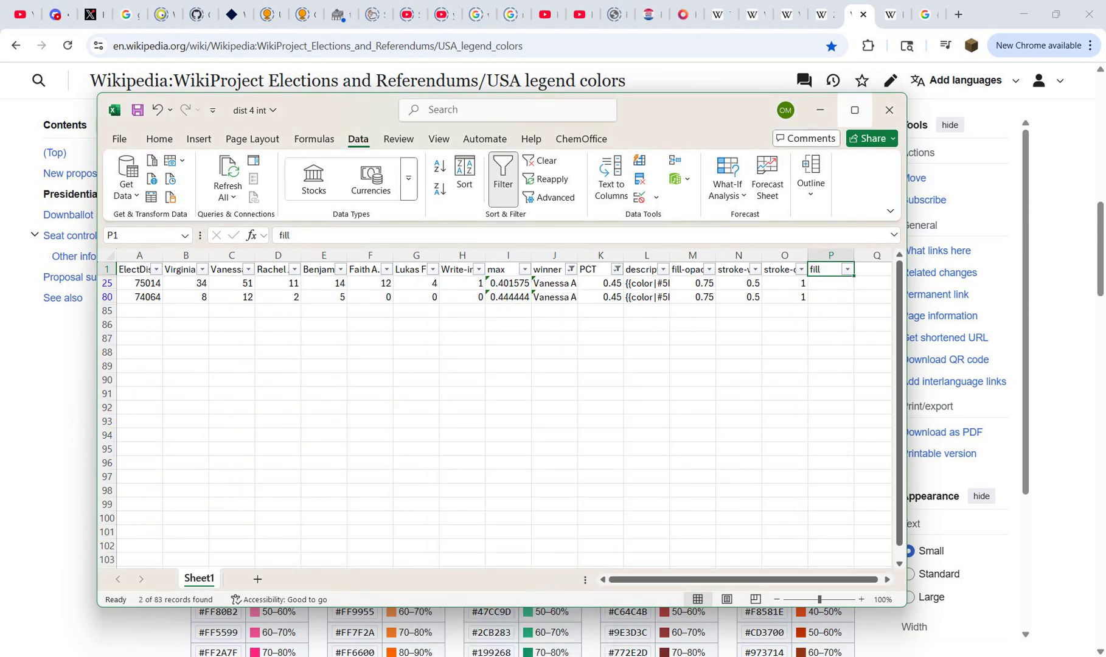
Step: Switch to Wikipedia and copy the 40–50% hex code #87DE87 as plain text from the Downballot Write-in table
{"action": "key", "text": "alt+Tab"}
{"action": "left_click_drag", "start_coordinate": [786, 349], "coordinate": [744, 349]}
{"action": "key", "text": "ctrl+c"}
{"action": "key", "text": "ctrl+t"}
{"action": "key", "text": "ctrl+v"}
{"action": "key", "text": "ctrl+a"}
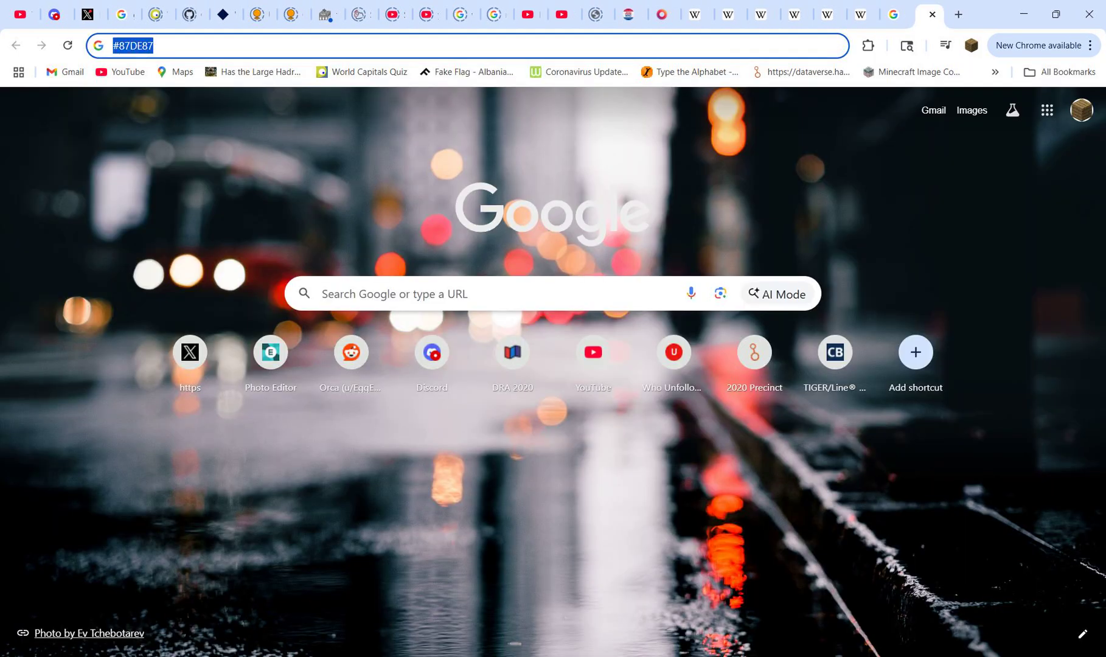
{"action": "key", "text": "ctrl+w"}
Step: Return to the dist 4 int workbook and paste #87DE87 into the fill cells P25 and P80 of the Aronson rows
{"action": "key", "text": "alt+Tab"}
{"action": "key", "text": "Down"}
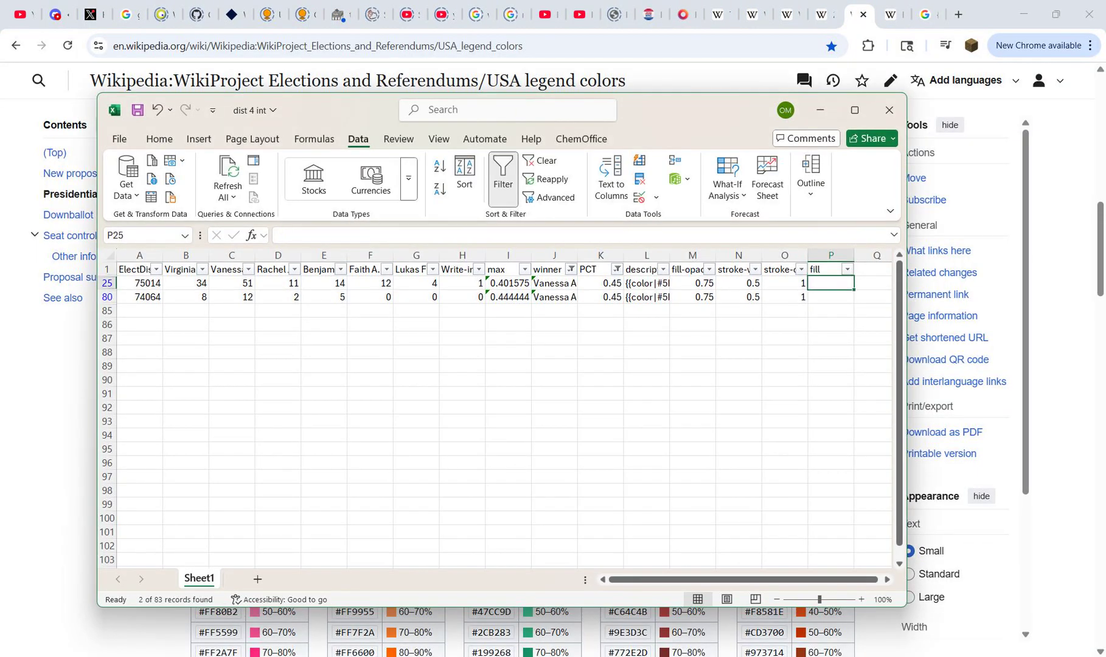
{"action": "key", "text": "ctrl+v"}
{"action": "key", "text": "Down"}
{"action": "key", "text": "ctrl+v"}
{"action": "key", "text": "Up"}
{"action": "key", "text": "Up"}
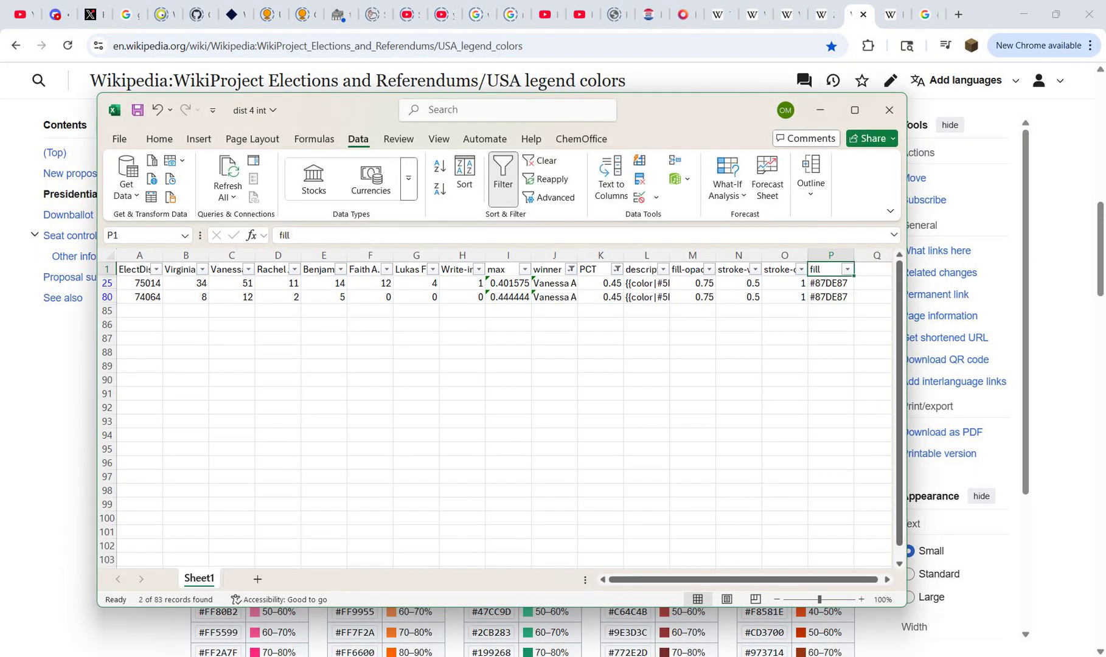
Step: Clear the PCT column filter and set the winner filter to show only the Virginia Maloney rows
{"action": "key", "text": "alt+Tab"}
{"action": "left_click", "coordinate": [821, 14]}
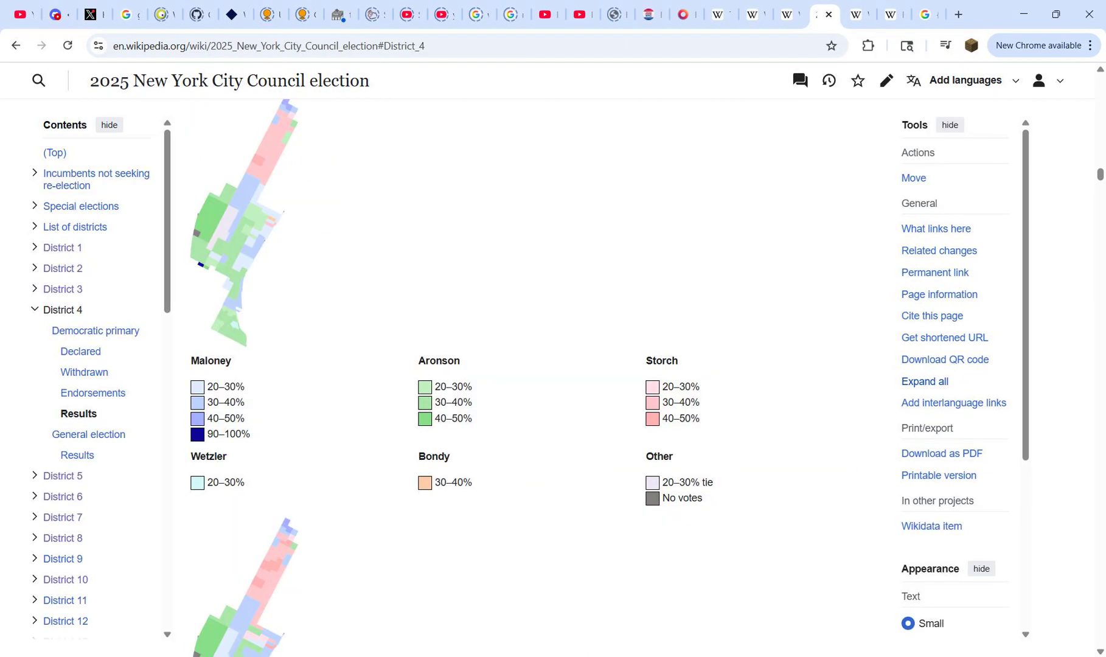
{"action": "key", "text": "ctrl+Tab"}
{"action": "key", "text": "alt+Tab"}
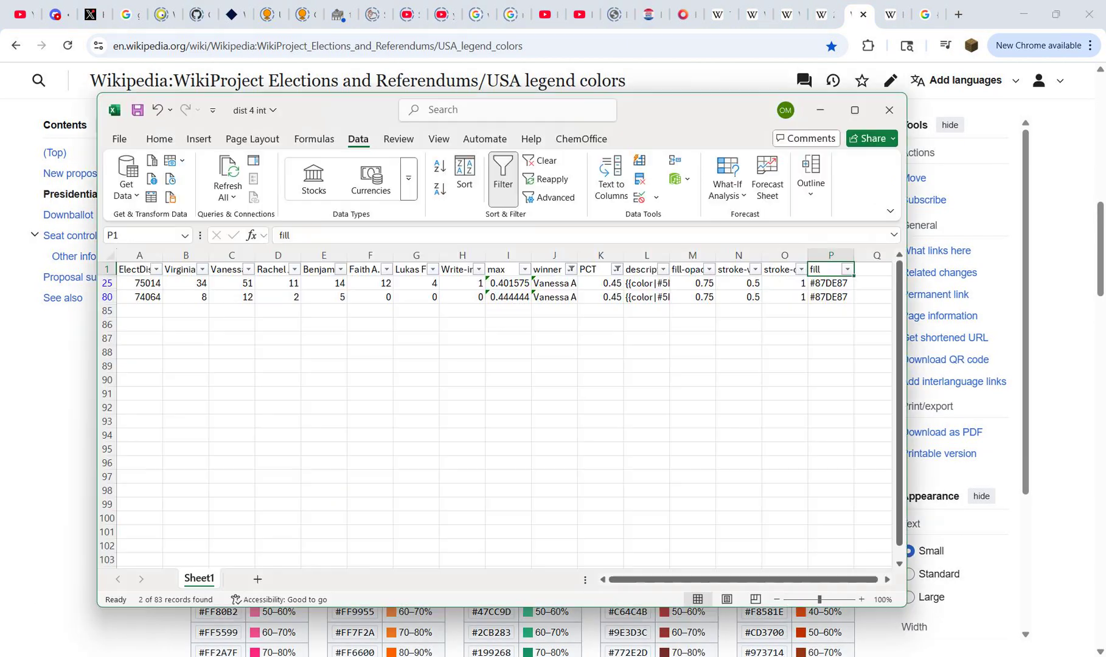
{"action": "left_click", "coordinate": [617, 269]}
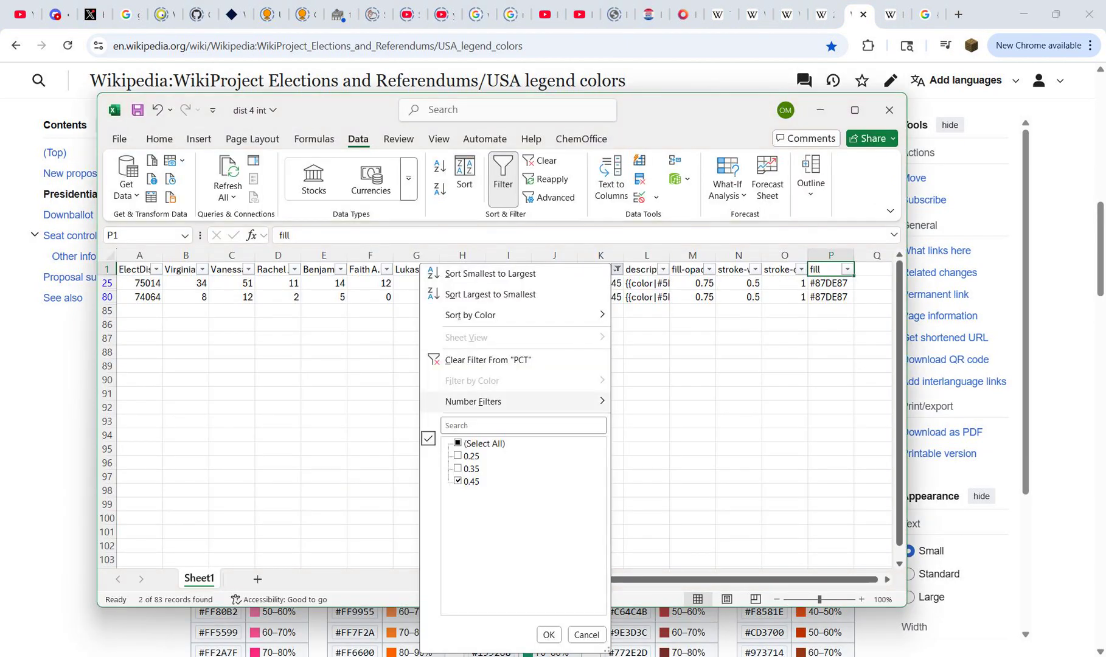
{"action": "left_click", "coordinate": [548, 634]}
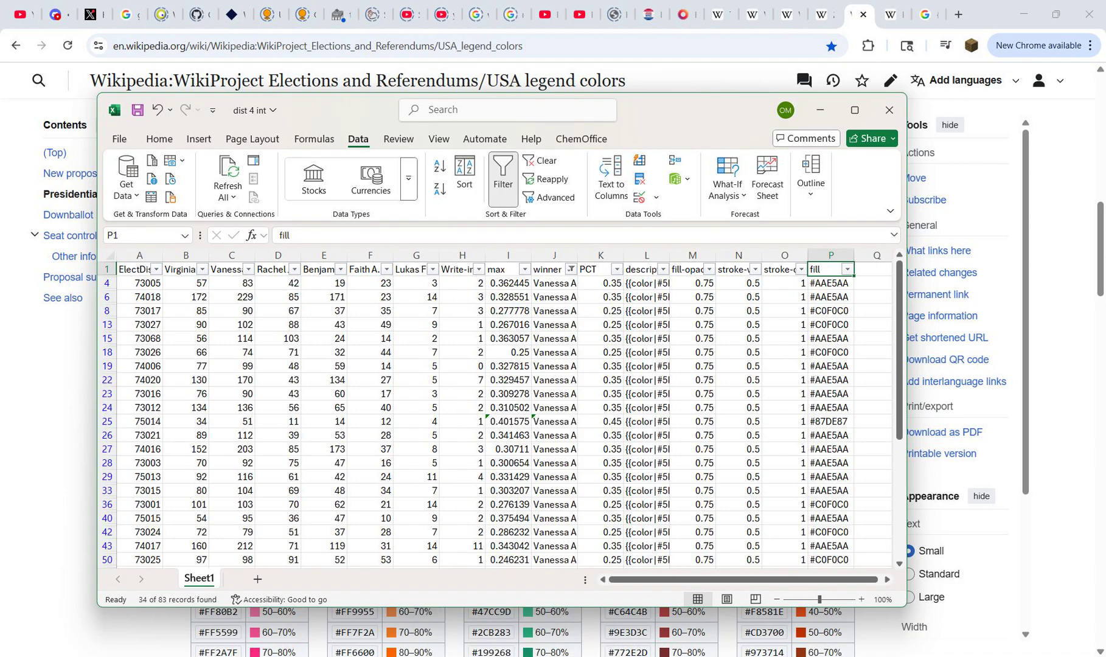
{"action": "left_click", "coordinate": [571, 269]}
{"action": "left_click", "coordinate": [413, 506]}
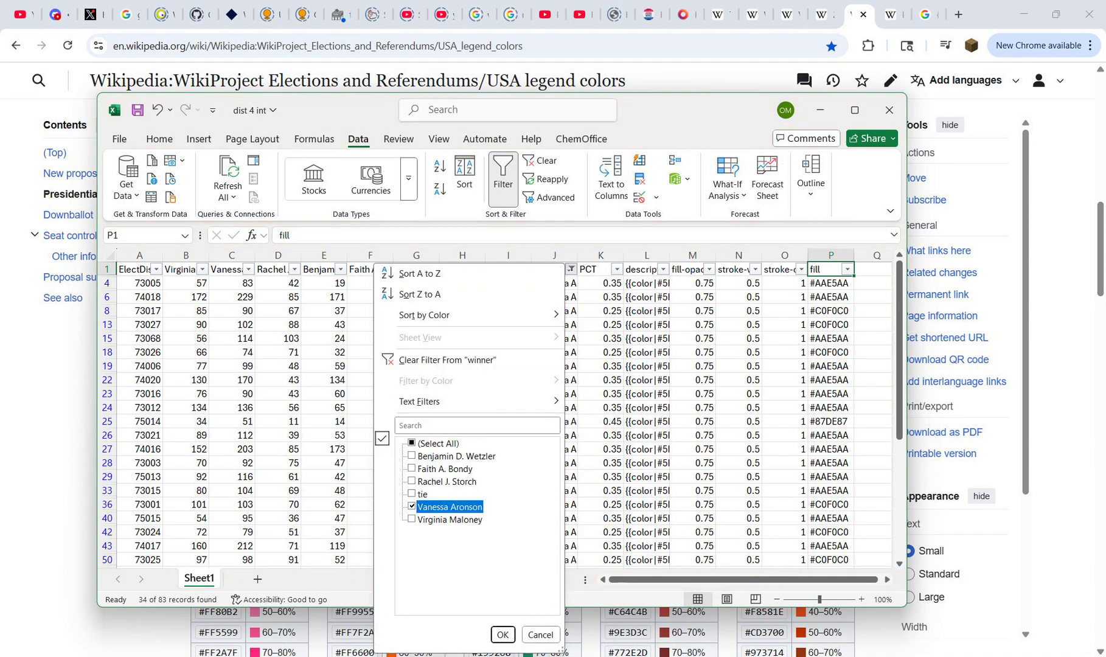
{"action": "left_click", "coordinate": [412, 519]}
{"action": "left_click", "coordinate": [503, 634]}
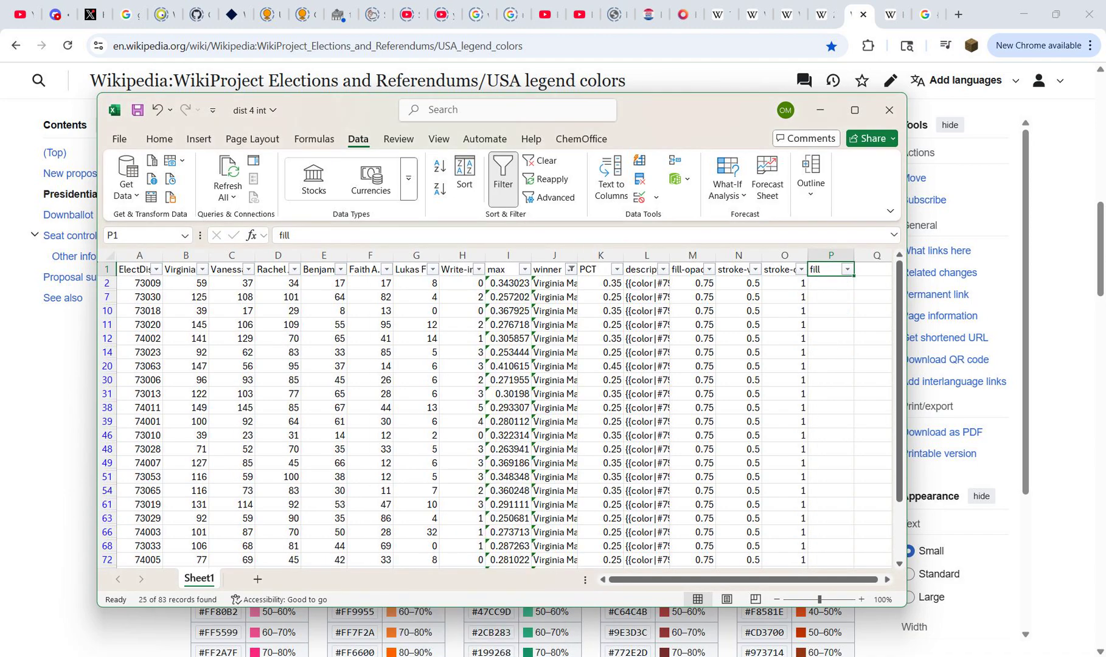
Step: Set the PCT column filter to show only the 0.25 rows for Maloney
{"action": "left_click", "coordinate": [617, 269]}
{"action": "left_click", "coordinate": [457, 443]}
{"action": "left_click", "coordinate": [458, 456]}
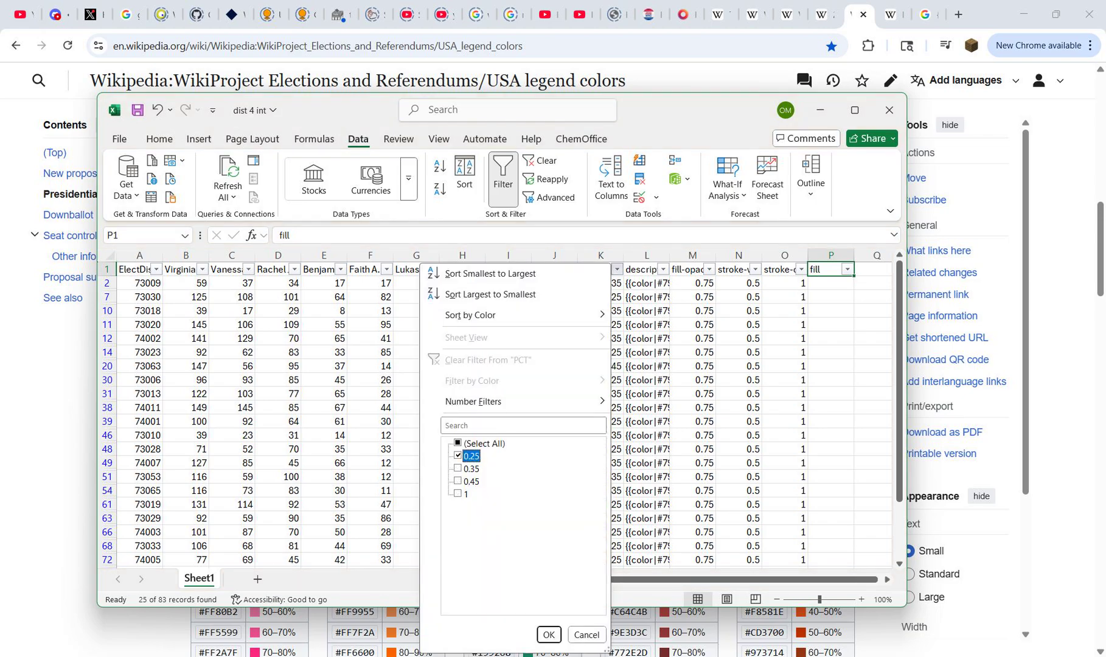
{"action": "left_click", "coordinate": [548, 635]}
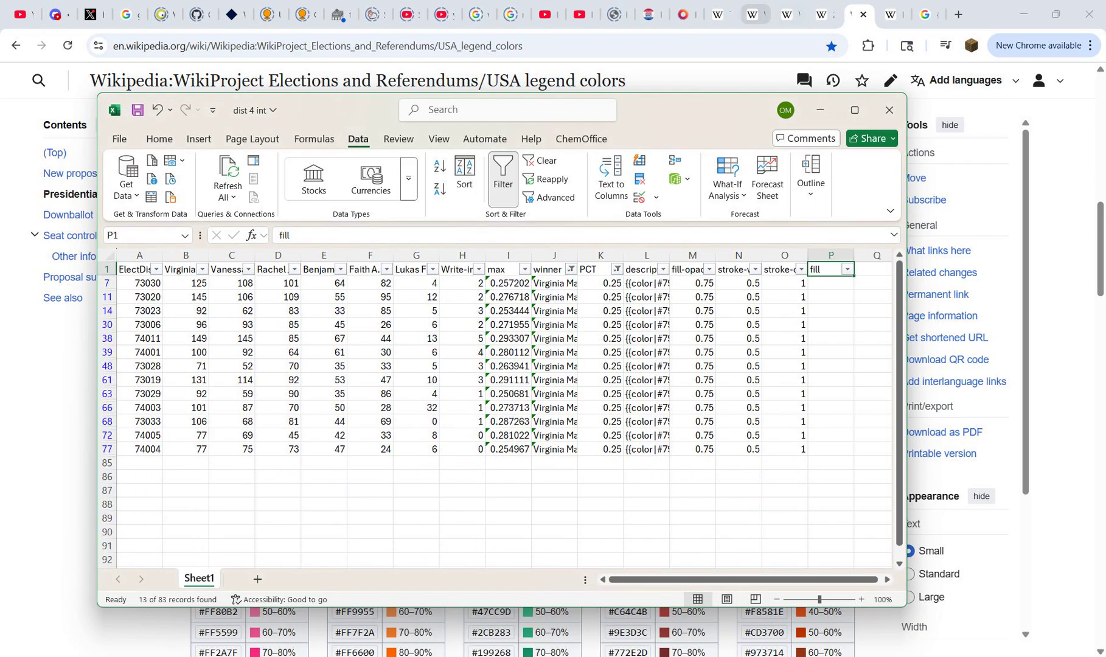
Step: Switch to Wikipedia and copy the 20–30% hex code #DFEEFF as plain text from the Downballot Democratic table
{"action": "left_click", "coordinate": [823, 14]}
{"action": "left_click", "coordinate": [856, 14]}
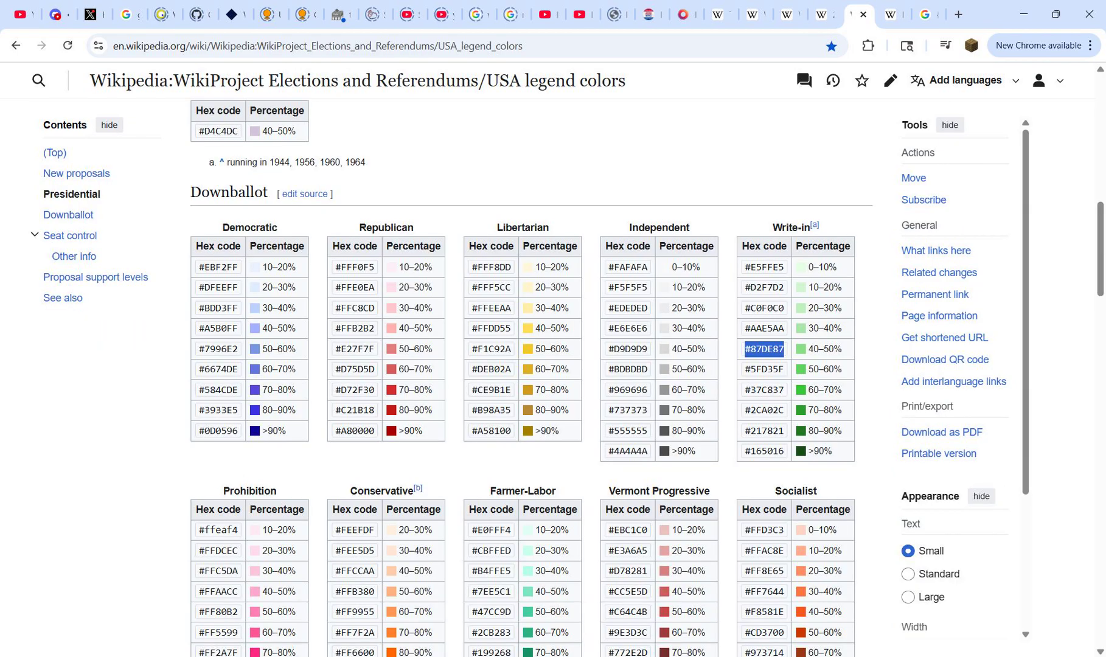
{"action": "left_click_drag", "start_coordinate": [241, 287], "coordinate": [198, 287]}
{"action": "key", "text": "alt+Tab"}
{"action": "key", "text": "ctrl+t"}
{"action": "key", "text": "ctrl+v"}
{"action": "key", "text": "ctrl+a"}
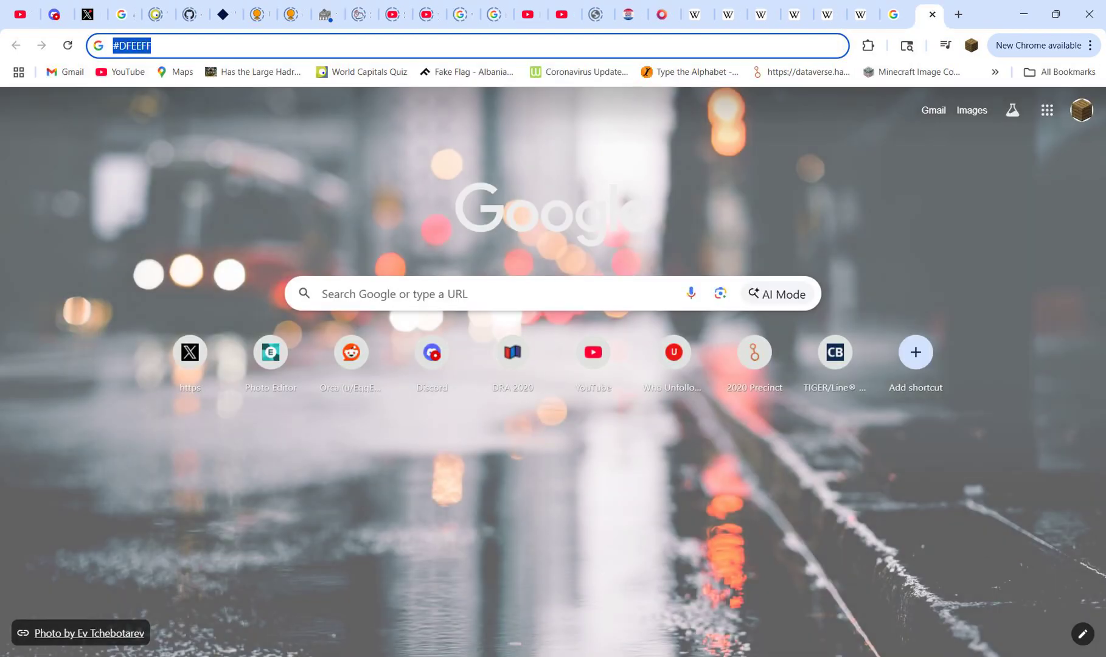
{"action": "key", "text": "ctrl+w"}
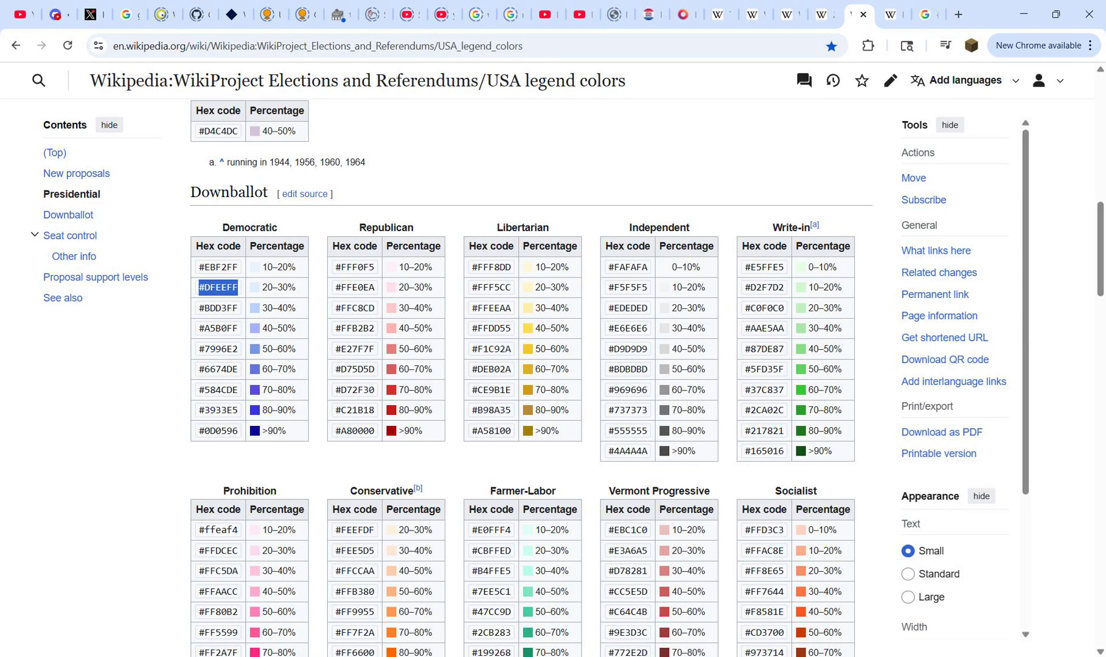
Step: Return to the dist 4 int workbook and paste #DFEEFF into P7 and the fill cells of all visible Maloney rows down to row 77
{"action": "key", "text": "alt+Tab"}
{"action": "key", "text": "Down"}
{"action": "key", "text": "ctrl+v"}
{"action": "key", "text": "ctrl+c"}
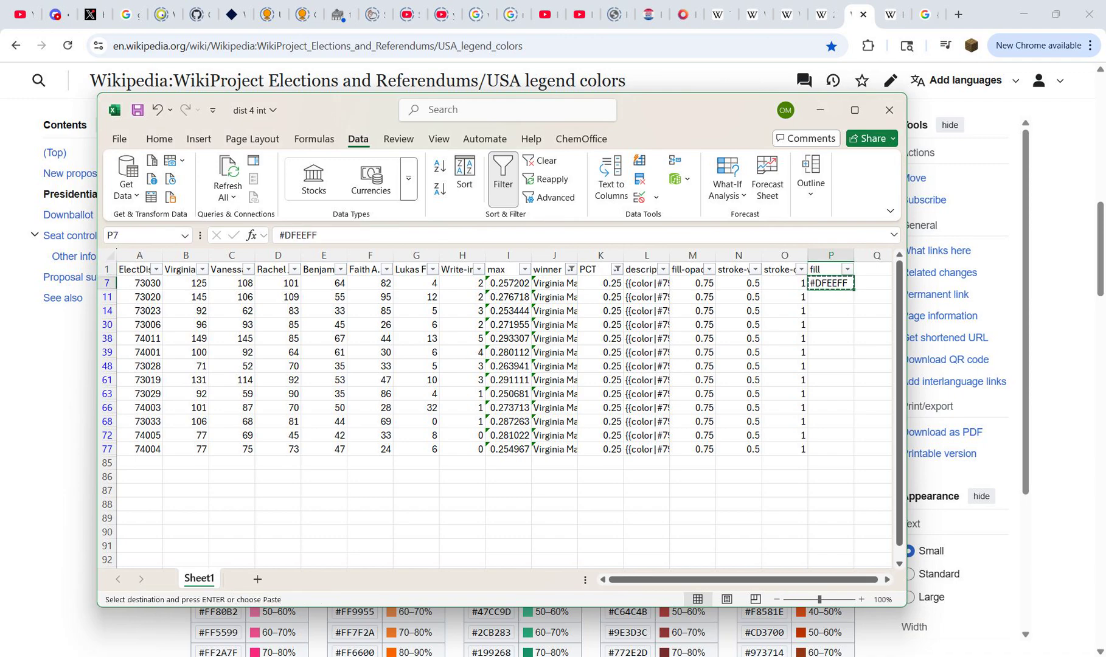
{"action": "key", "text": "Left"}
{"action": "key", "text": "ctrl+Down"}
{"action": "key", "text": "Right"}
{"action": "key", "text": "ctrl+shift+Up"}
{"action": "key", "text": "ctrl+v"}
{"action": "key", "text": "Escape"}
{"action": "key", "text": "ctrl+Up"}
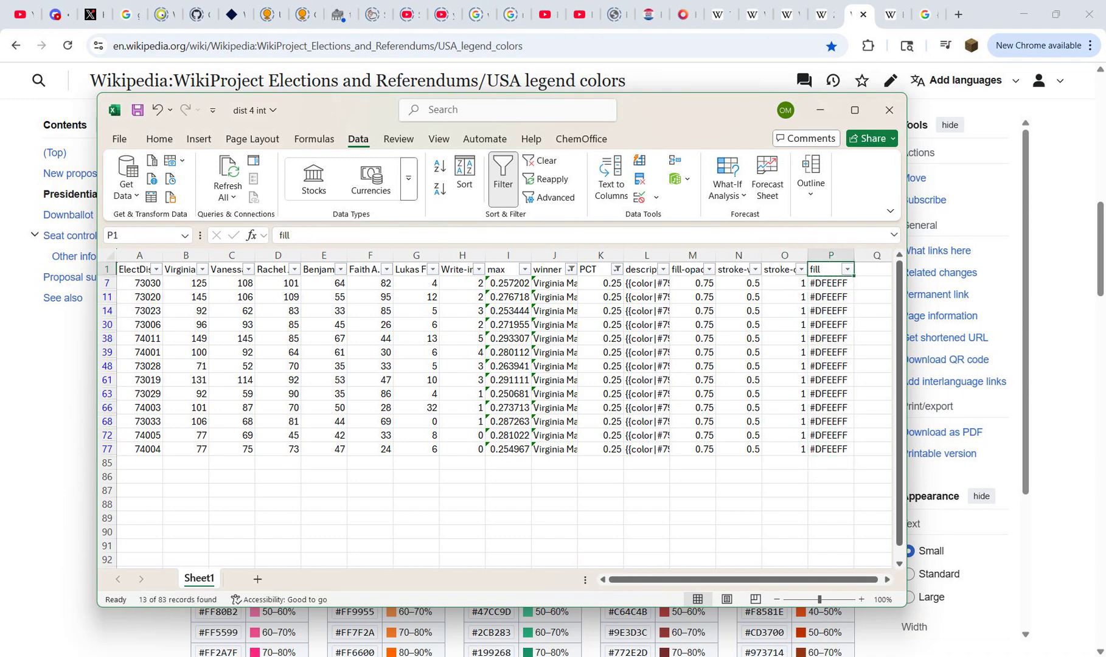
Step: Change the PCT column filter to show only the 0.35 rows for Maloney
{"action": "left_click", "coordinate": [618, 270]}
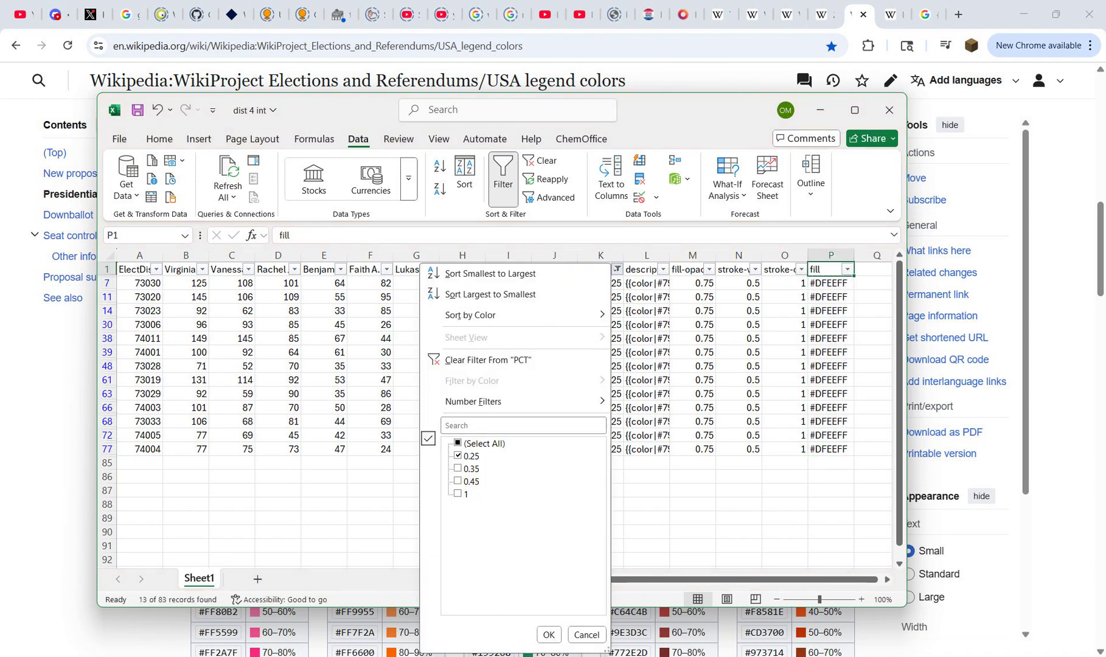
{"action": "key", "text": "space"}
{"action": "key", "text": "Down"}
{"action": "key", "text": "space"}
{"action": "key", "text": "Return"}
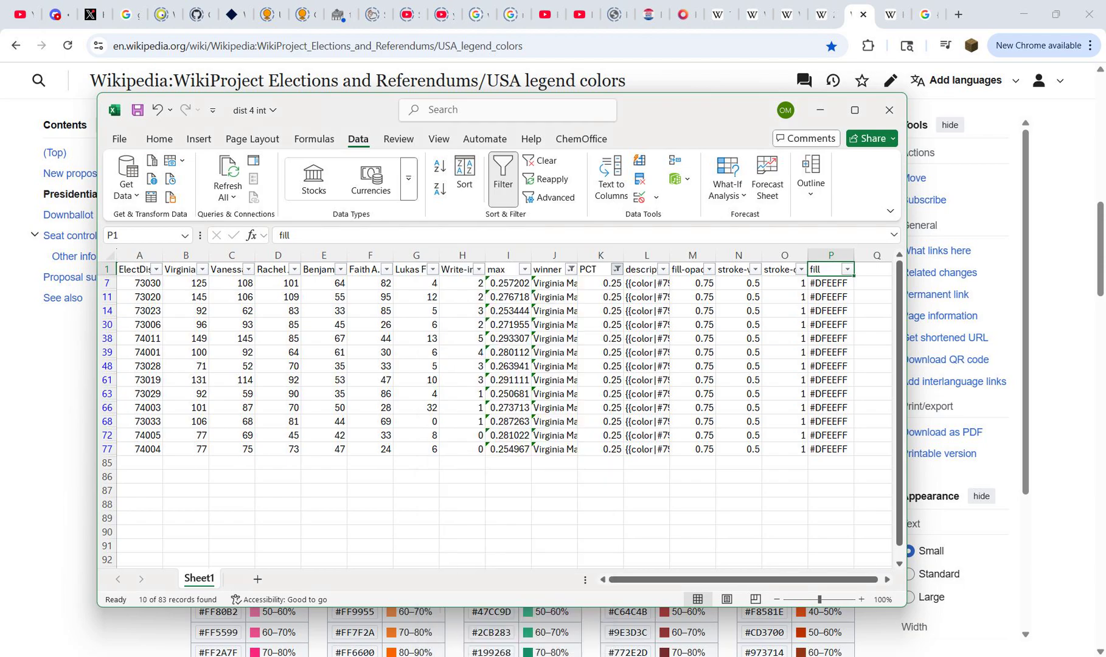
Step: Switch to Wikipedia and copy the 30–40% hex code #BDD3FF as plain text from the Downballot Democratic table
{"action": "left_click", "coordinate": [820, 110]}
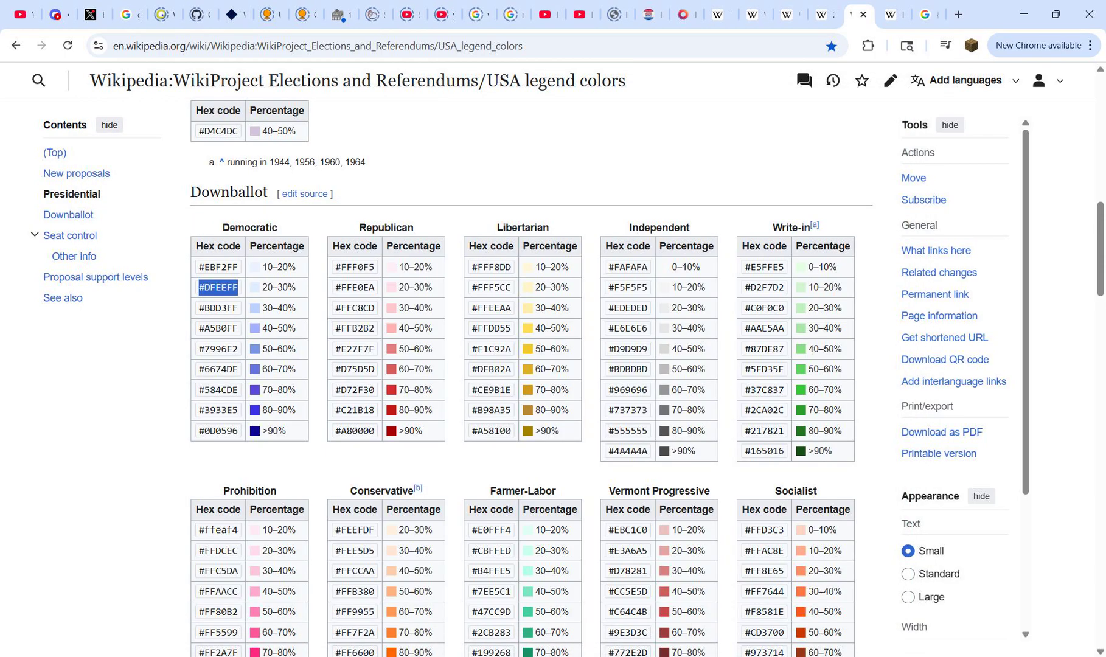
{"action": "left_click_drag", "start_coordinate": [239, 307], "coordinate": [197, 308]}
{"action": "key", "text": "ctrl+c"}
{"action": "key", "text": "ctrl+t"}
{"action": "key", "text": "ctrl+v"}
{"action": "key", "text": "ctrl+a"}
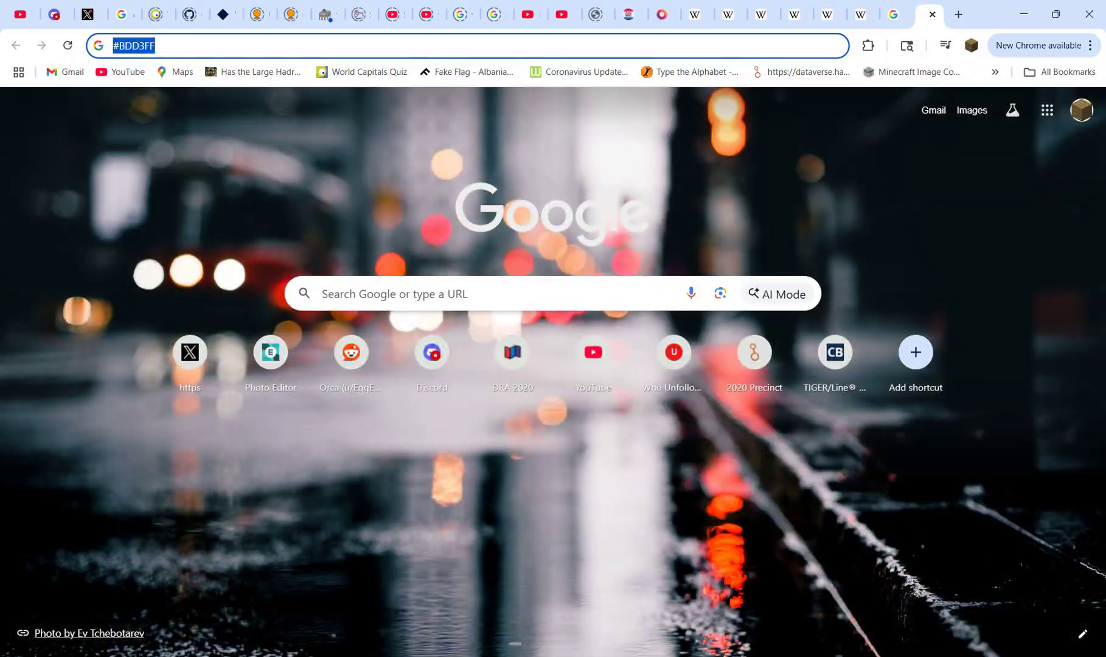
{"action": "key", "text": "ctrl+w"}
Step: Return to the dist 4 int workbook and paste #BDD3FF into P2 and the fill cells of all visible Maloney rows down to row 82
{"action": "key", "text": "alt+Tab"}
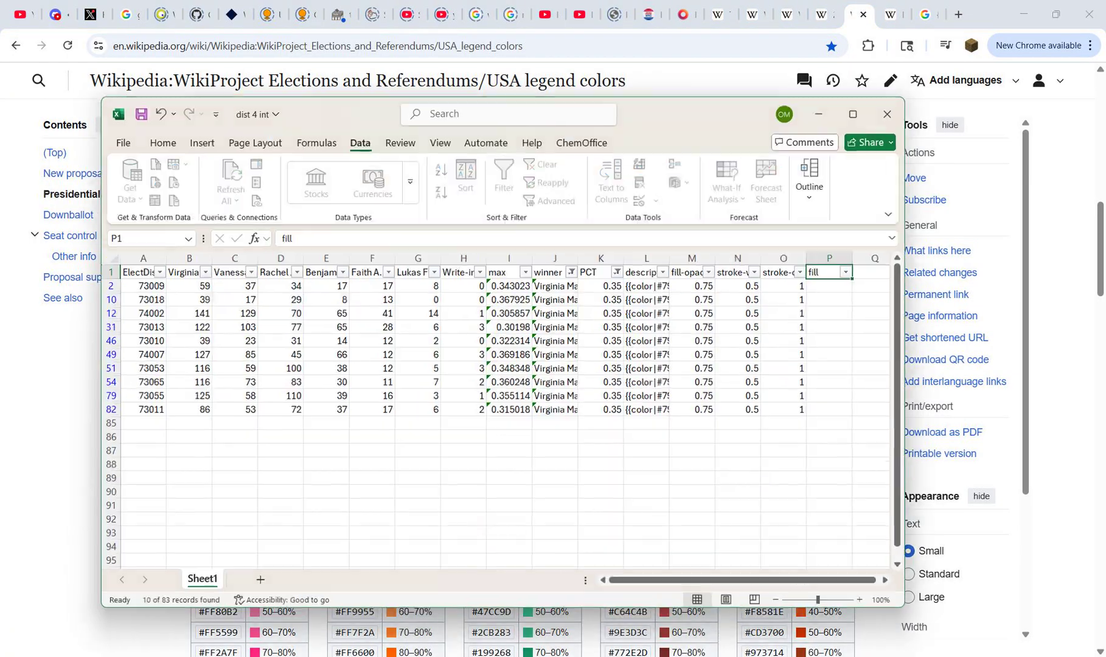
{"action": "key", "text": "Down"}
{"action": "key", "text": "ctrl+v"}
{"action": "key", "text": "ctrl+c"}
{"action": "key", "text": "Left"}
{"action": "key", "text": "ctrl+Down"}
{"action": "key", "text": "Right"}
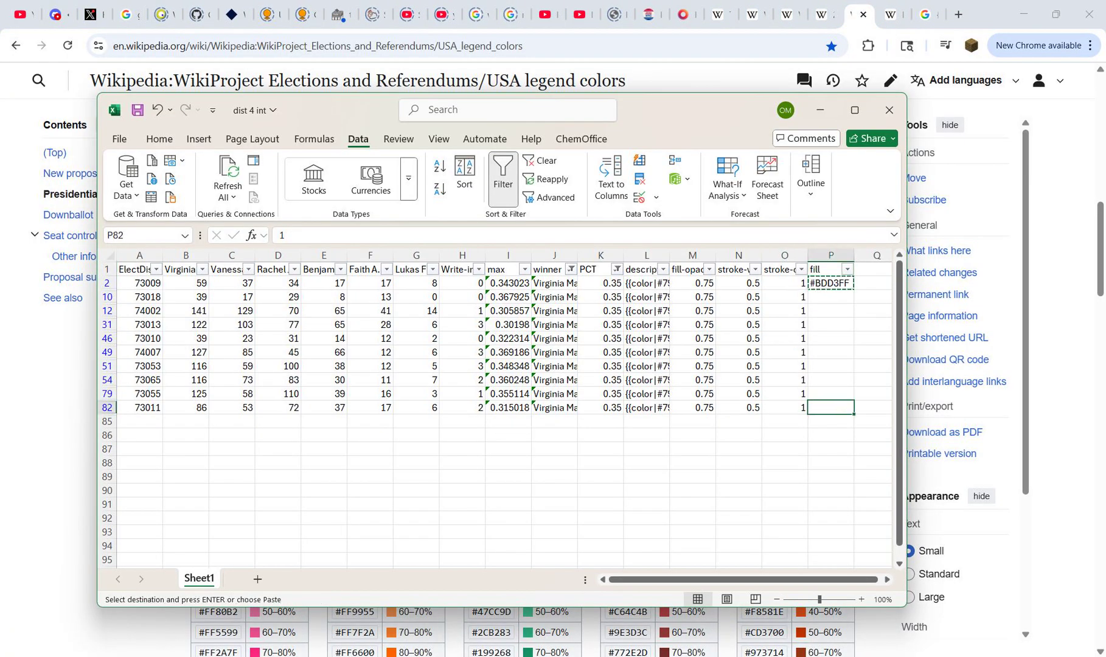
{"action": "key", "text": "ctrl+shift+Up"}
{"action": "key", "text": "ctrl+v"}
{"action": "key", "text": "Escape"}
{"action": "key", "text": "ctrl+Up"}
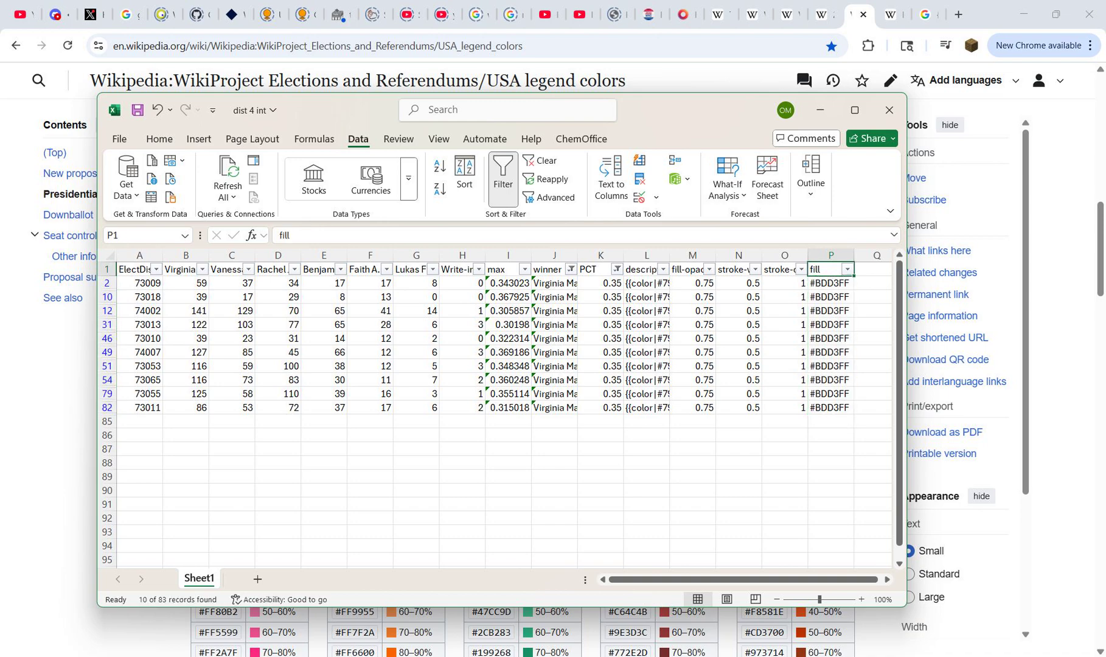
Step: Change the PCT column filter to show only the 0.45 rows for Maloney
{"action": "left_click", "coordinate": [617, 269]}
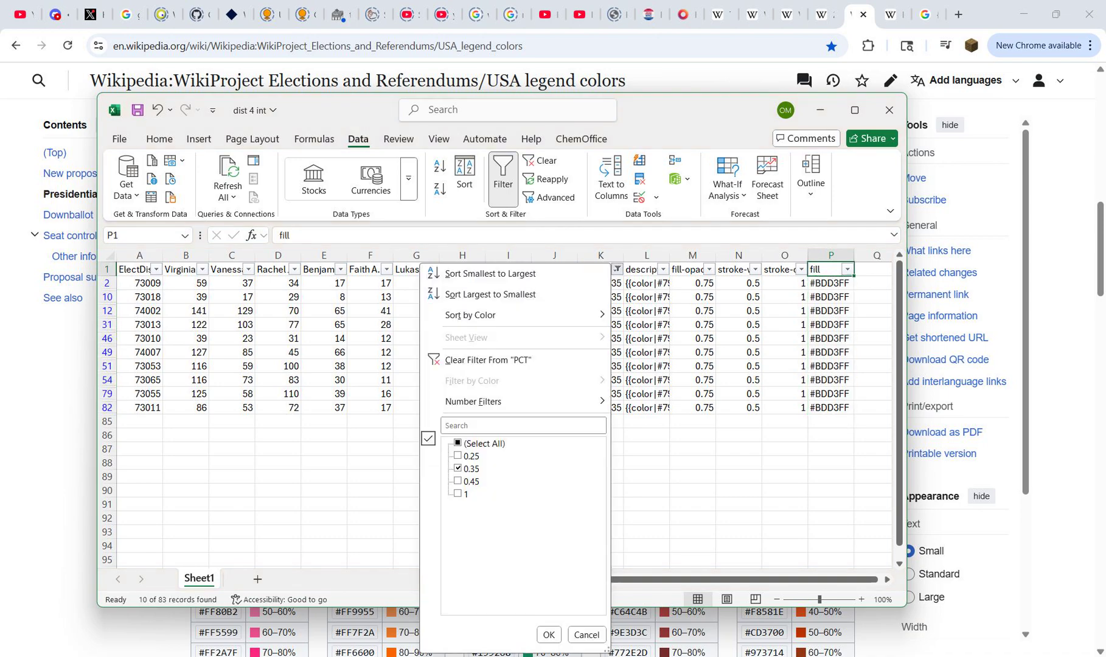
{"action": "left_click", "coordinate": [458, 469]}
{"action": "left_click", "coordinate": [459, 481]}
{"action": "key", "text": "Return"}
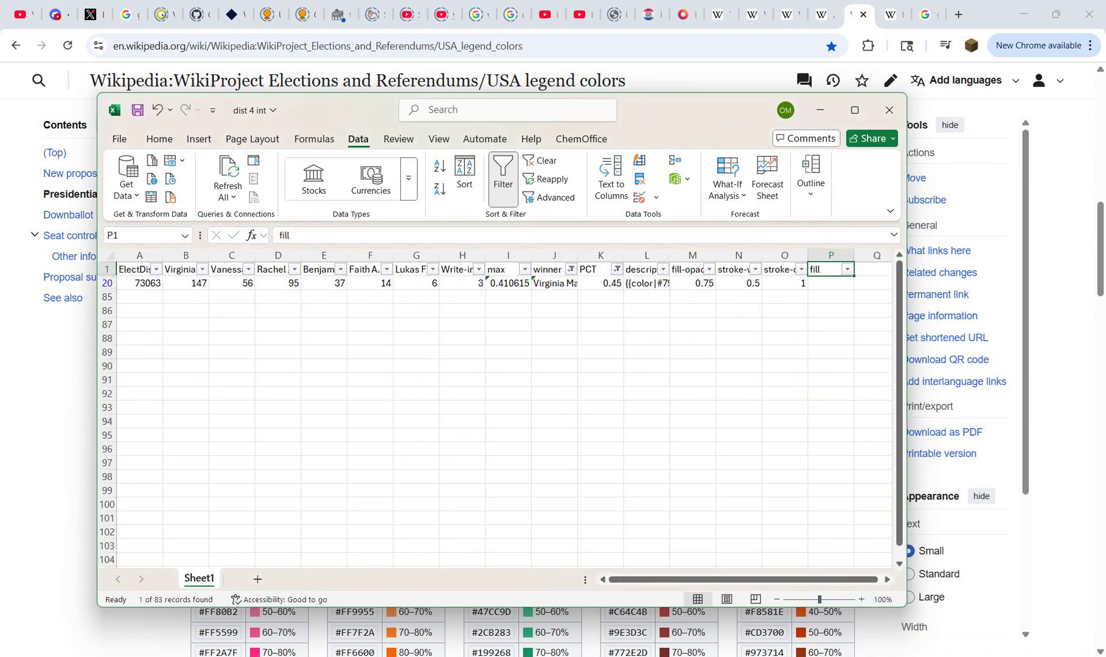
Step: Switch to Wikipedia and copy the 40–50% hex code #A5B0FF as plain text from the Downballot Democratic table
{"action": "key", "text": "alt+Tab"}
{"action": "left_click_drag", "start_coordinate": [239, 328], "coordinate": [198, 329]}
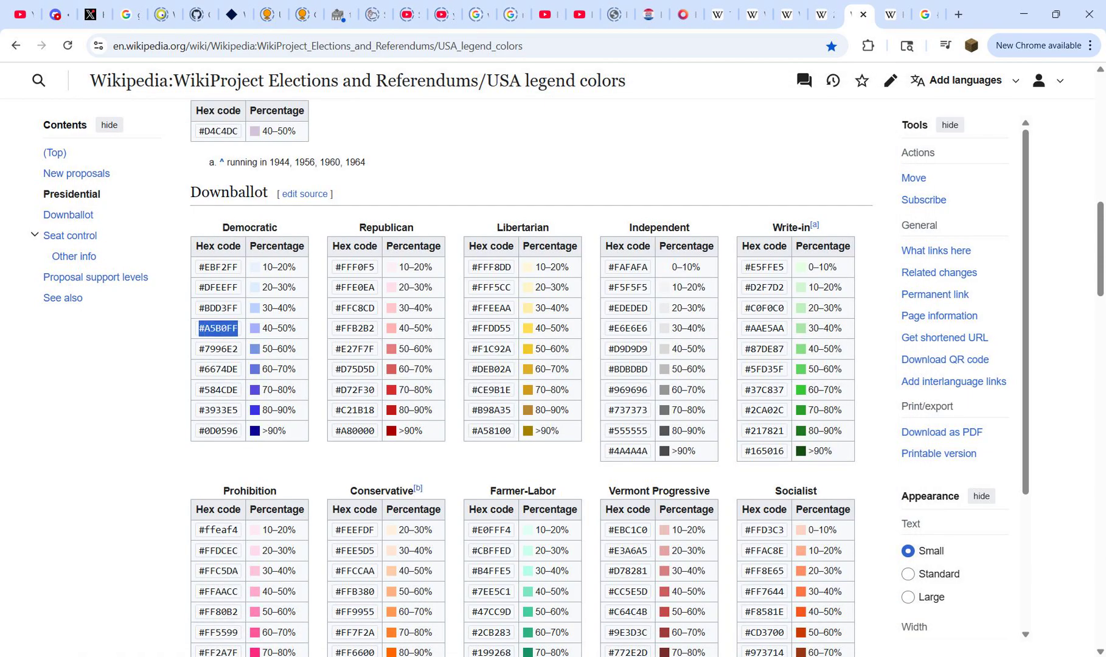
{"action": "key", "text": "ctrl+c"}
{"action": "key", "text": "ctrl+t"}
{"action": "key", "text": "ctrl+v"}
{"action": "key", "text": "ctrl+a"}
{"action": "key", "text": "ctrl+w"}
Step: Return to the dist 4 int workbook and paste #A5B0FF into fill cell P20 of the Maloney row
{"action": "key", "text": "alt+Tab"}
{"action": "key", "text": "Down"}
{"action": "key", "text": "ctrl+v"}
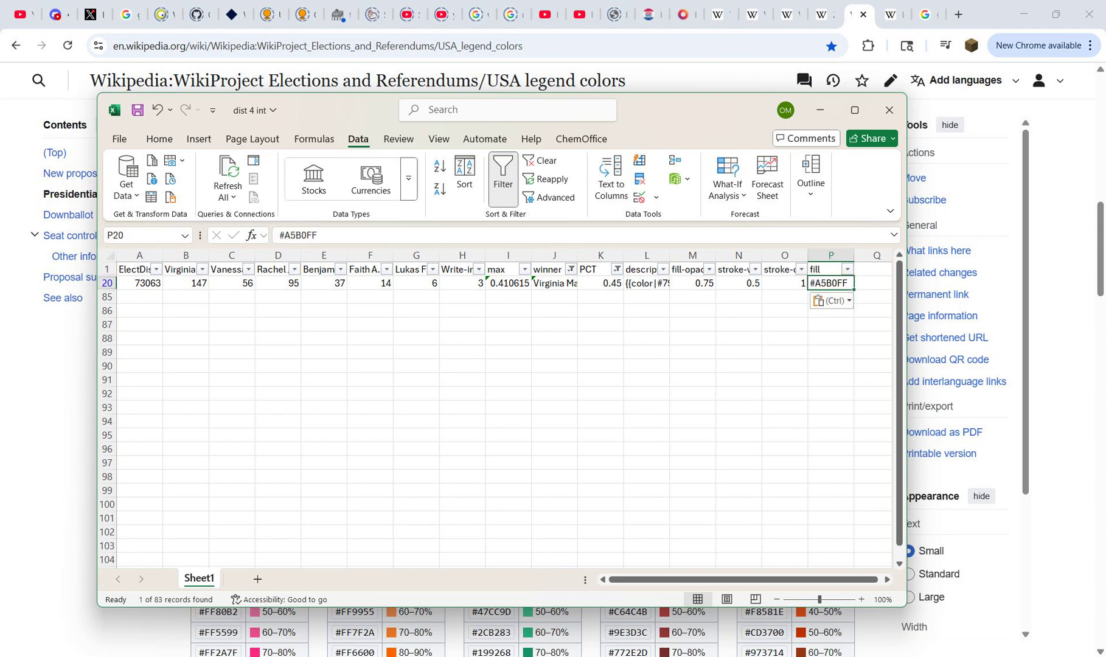
{"action": "key", "text": "Up"}
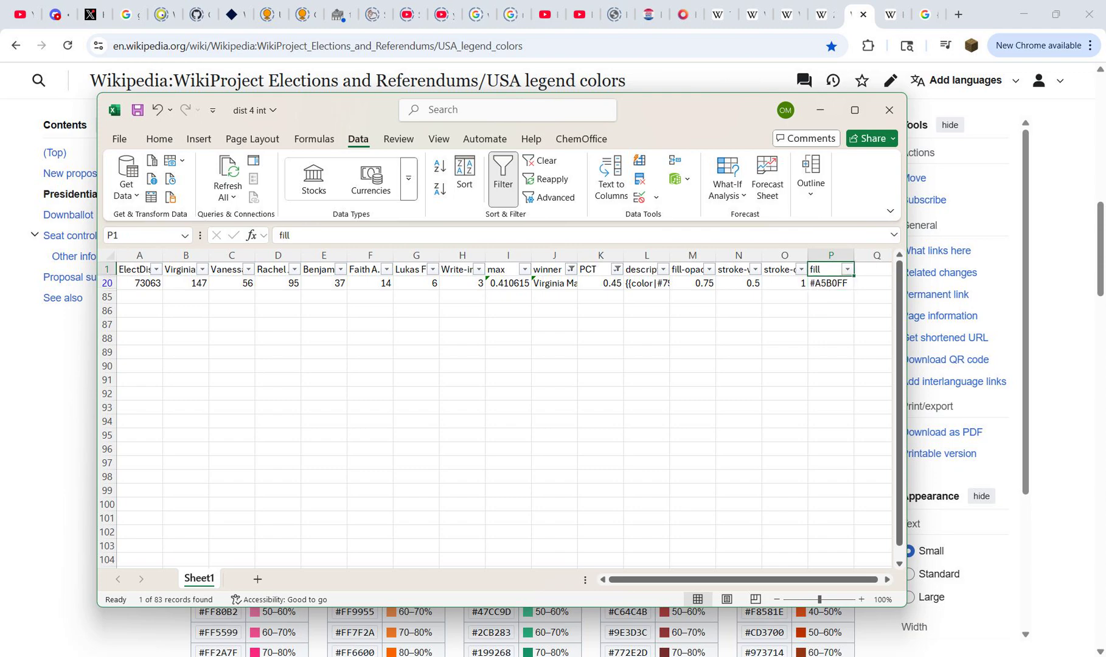
Step: Change the PCT column filter to show only the rows with value 1 for Maloney
{"action": "left_click", "coordinate": [617, 269]}
{"action": "key", "text": "space"}
{"action": "key", "text": "Down"}
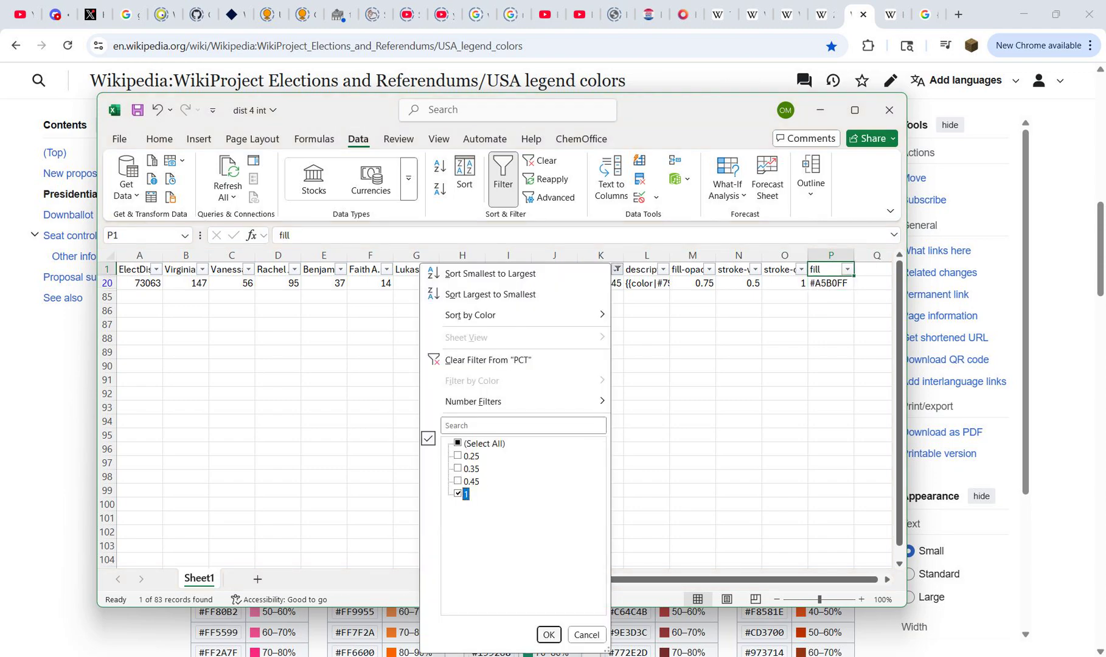
{"action": "key", "text": "Return"}
Step: Switch to Wikipedia and copy the >90% hex code #0D0596 as plain text from the Downballot Democratic table
{"action": "key", "text": "alt+Tab"}
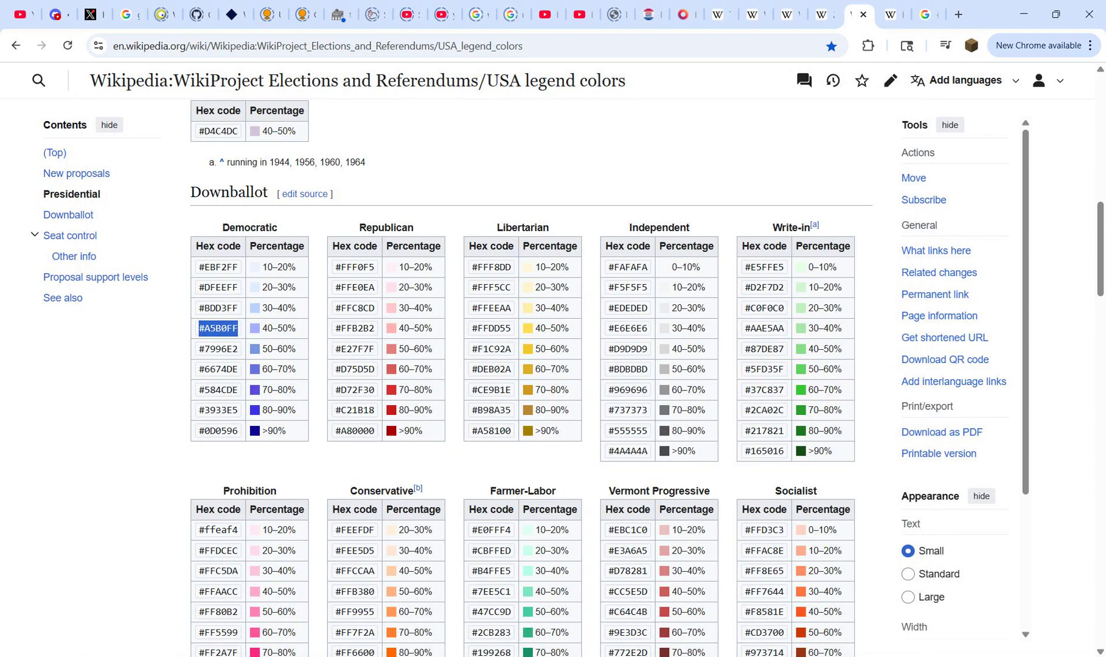
{"action": "left_click_drag", "start_coordinate": [198, 431], "coordinate": [238, 431]}
{"action": "key", "text": "ctrl+c"}
{"action": "key", "text": "ctrl+t"}
{"action": "key", "text": "ctrl+v"}
{"action": "key", "text": "ctrl+a"}
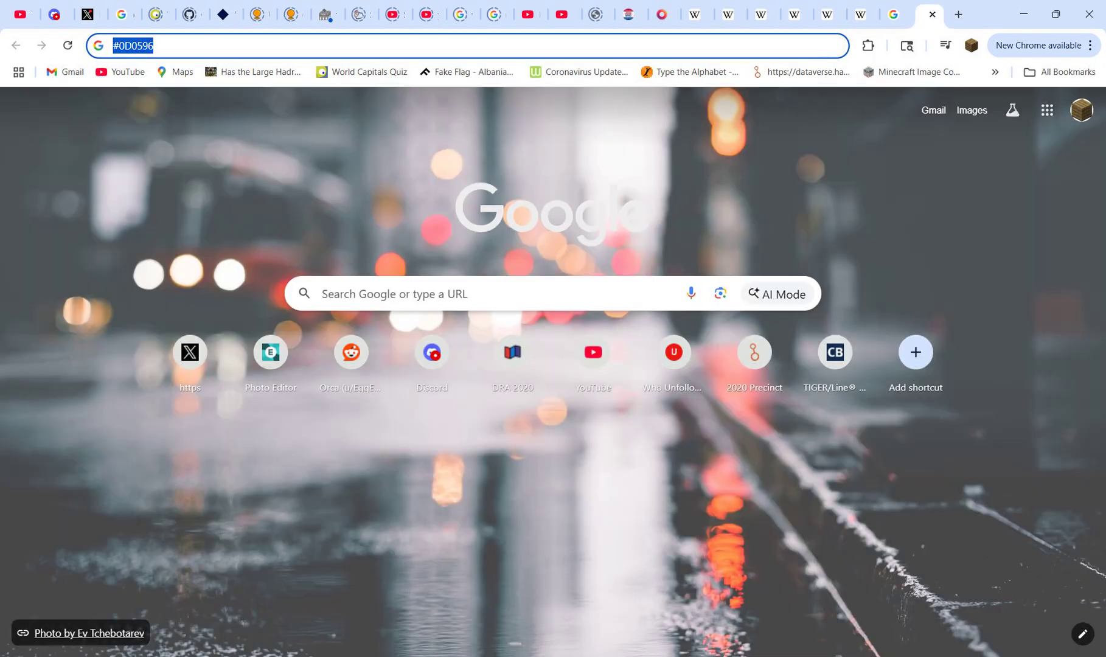
{"action": "key", "text": "ctrl+w"}
Step: Return to the dist 4 int workbook and paste #0D0596 into fill cell P84 of the Maloney row
{"action": "key", "text": "alt+Tab"}
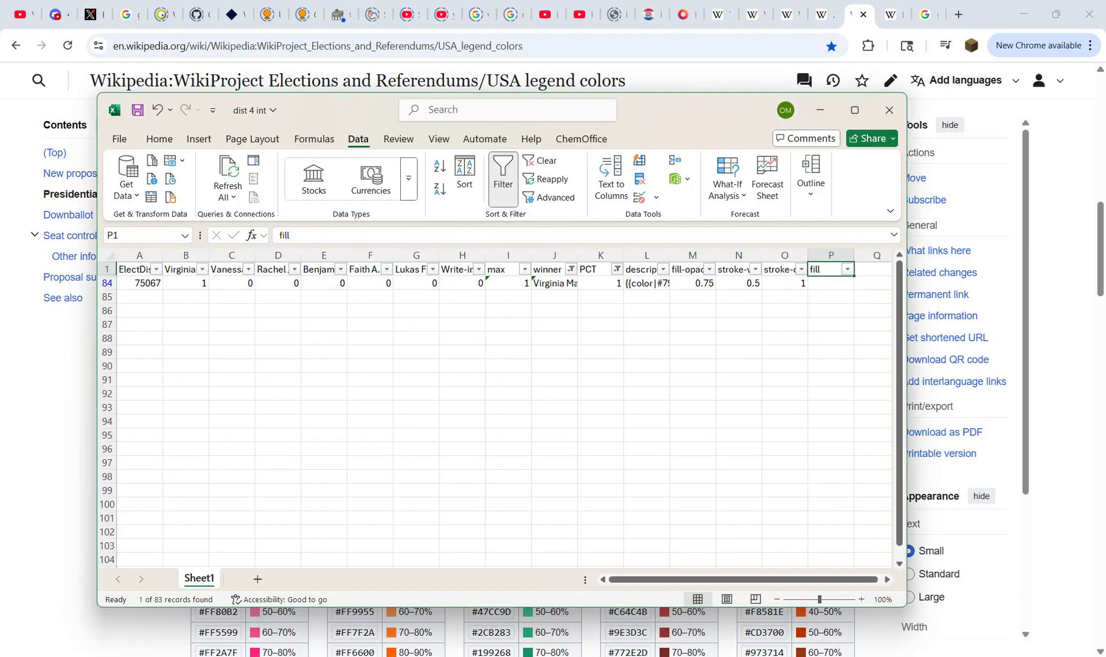
{"action": "key", "text": "Down"}
{"action": "key", "text": "ctrl+v"}
{"action": "key", "text": "Up"}
Step: Turn off filtering, check the fill column down to its last row, and save the workbook
{"action": "left_click", "coordinate": [504, 189]}
{"action": "key", "text": "ctrl+Down"}
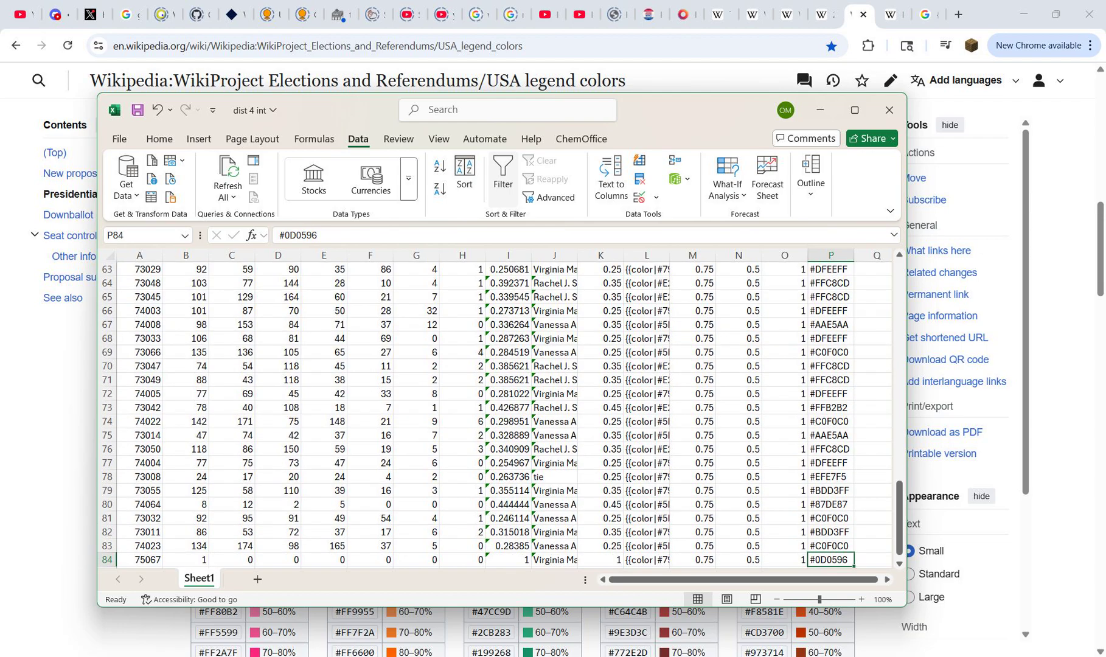
{"action": "key", "text": "ctrl+Up"}
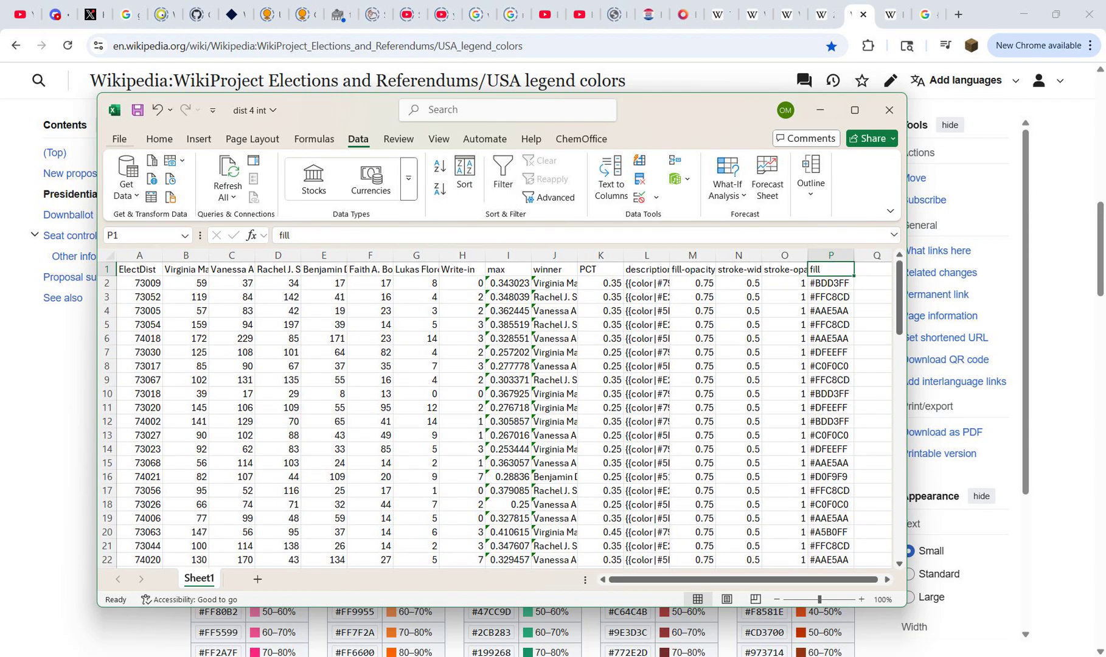
{"action": "left_click", "coordinate": [119, 140]}
{"action": "left_click", "coordinate": [136, 330]}
Step: Convert columns L to P, description through fill, to static values by copying and pasting them in place as values
{"action": "left_click_drag", "start_coordinate": [646, 256], "coordinate": [832, 256]}
{"action": "key", "text": "ctrl+c"}
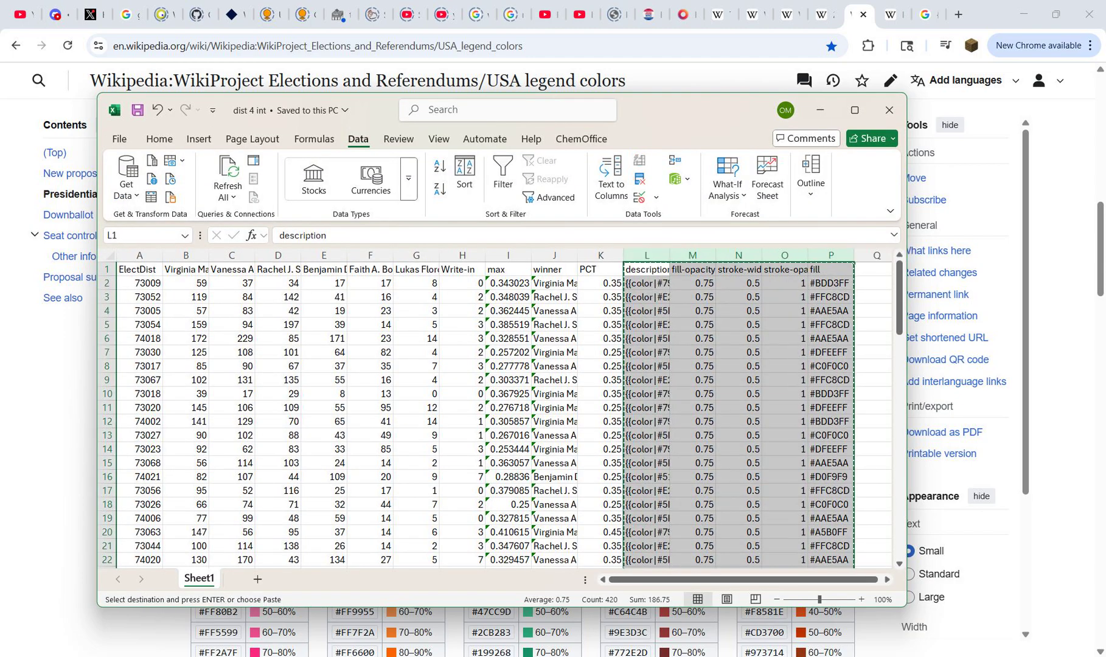
{"action": "right_click", "coordinate": [649, 275]}
{"action": "left_click", "coordinate": [703, 231]}
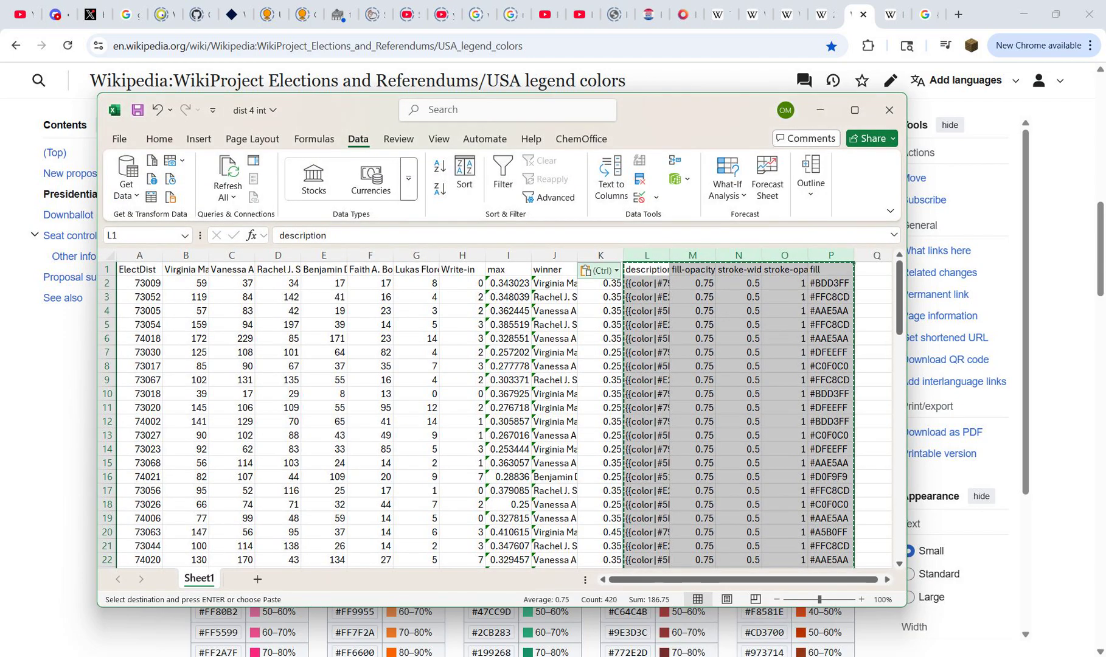
{"action": "key", "text": "Escape"}
Step: Delete columns B through K, from the Virginia Maloney votes to PCT, and select cell A1
{"action": "left_click_drag", "start_coordinate": [601, 256], "coordinate": [168, 256]}
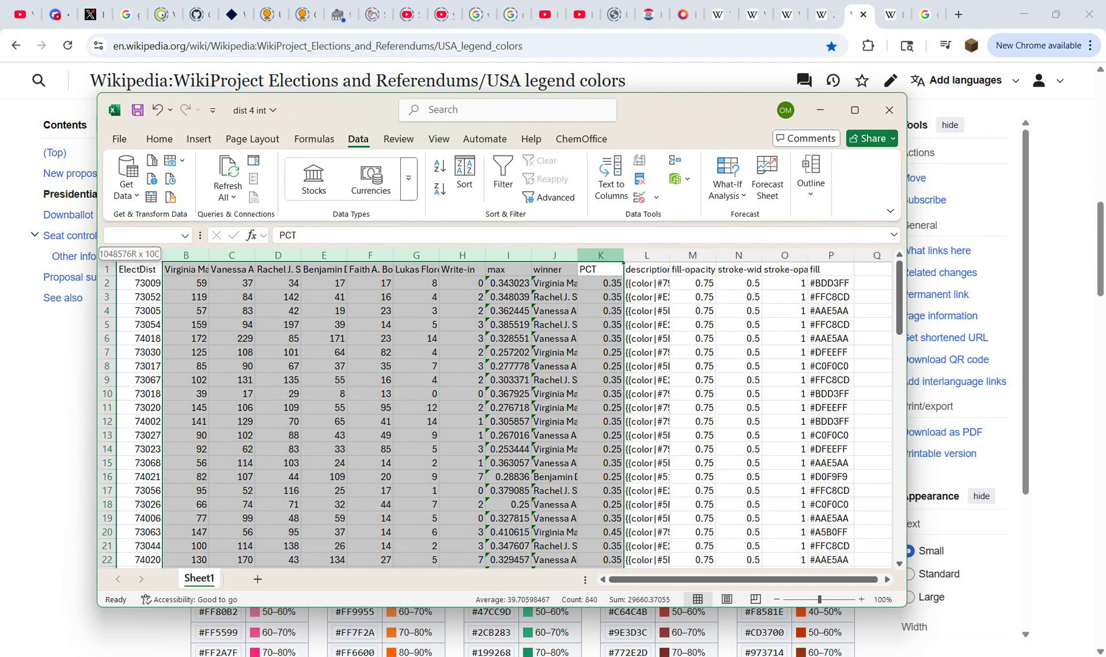
{"action": "right_click", "coordinate": [197, 256]}
{"action": "left_click", "coordinate": [225, 424]}
{"action": "left_click", "coordinate": [139, 268]}
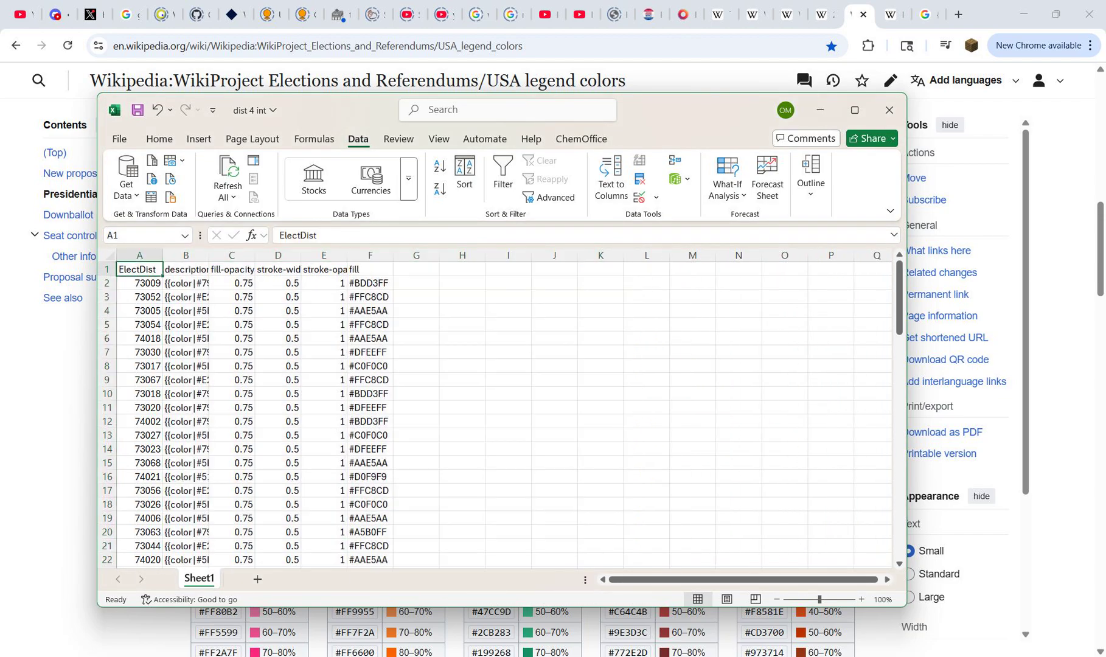
Step: Save the dist 4 int workbook, spot-check a description cell in column B, return to cell A1, and close the workbook
{"action": "left_click", "coordinate": [119, 139]}
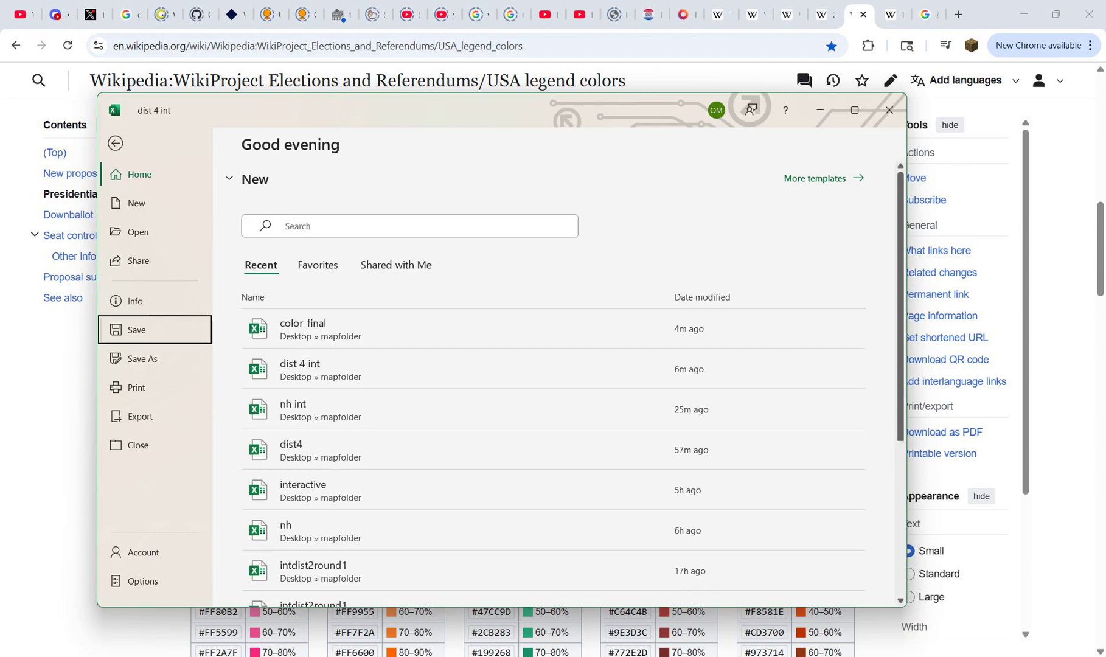
{"action": "left_click", "coordinate": [154, 330]}
{"action": "left_click", "coordinate": [185, 283]}
{"action": "key", "text": "Down"}
{"action": "key", "text": "Down"}
{"action": "key", "text": "Down"}
{"action": "key", "text": "Down"}
{"action": "key", "text": "Down"}
{"action": "key", "text": "Down"}
{"action": "key", "text": "Down"}
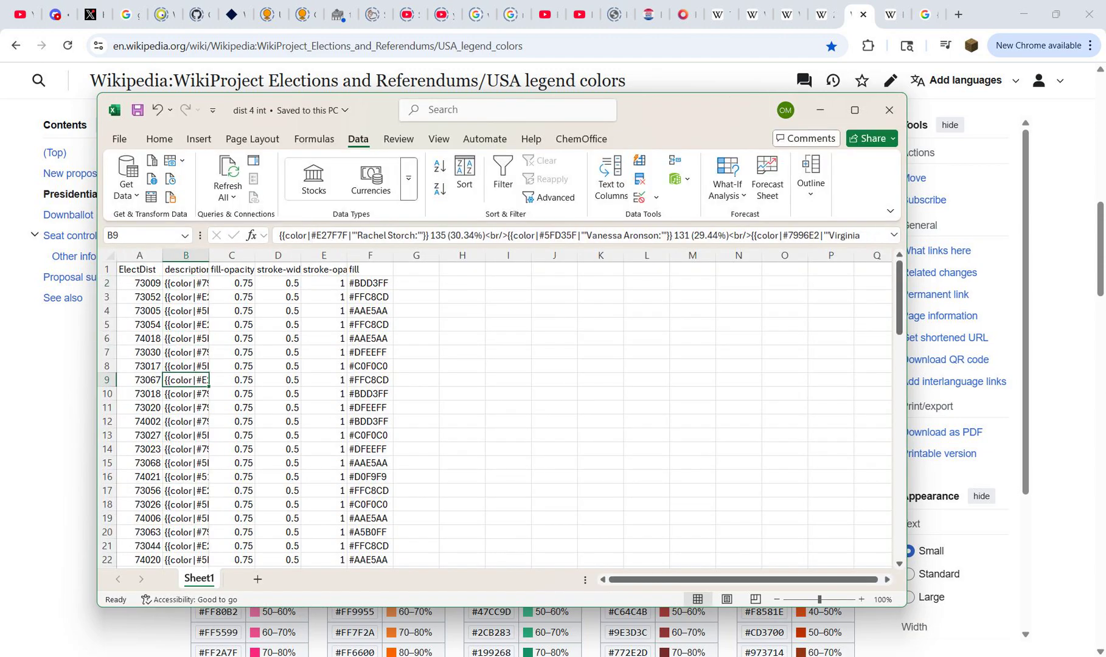
{"action": "key", "text": "ctrl+Home"}
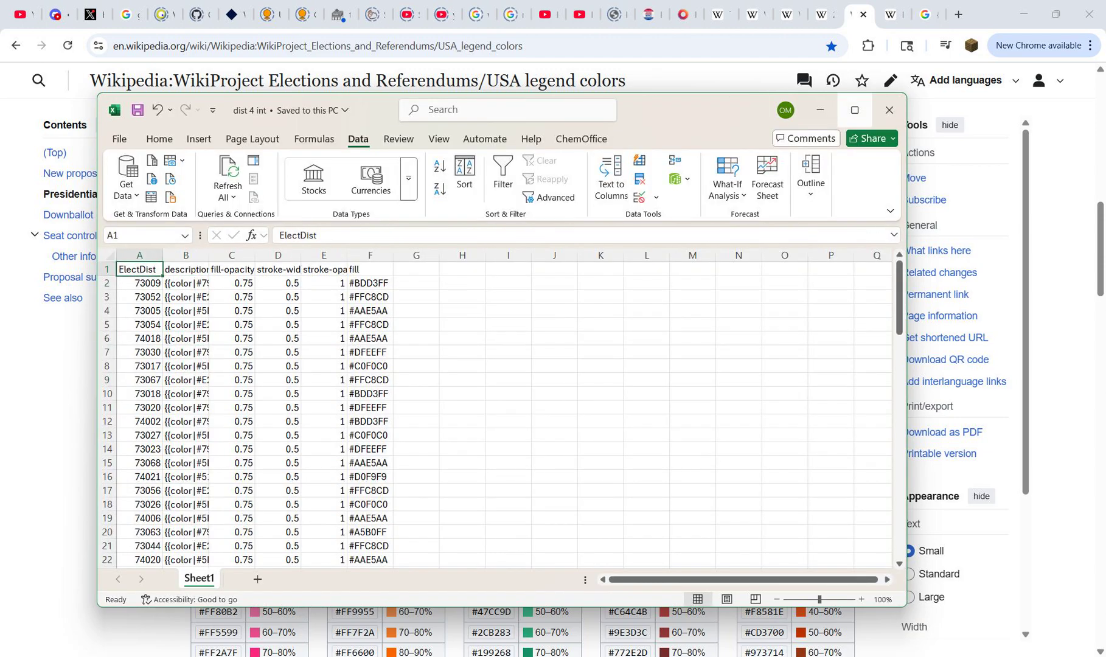
{"action": "left_click", "coordinate": [890, 109]}
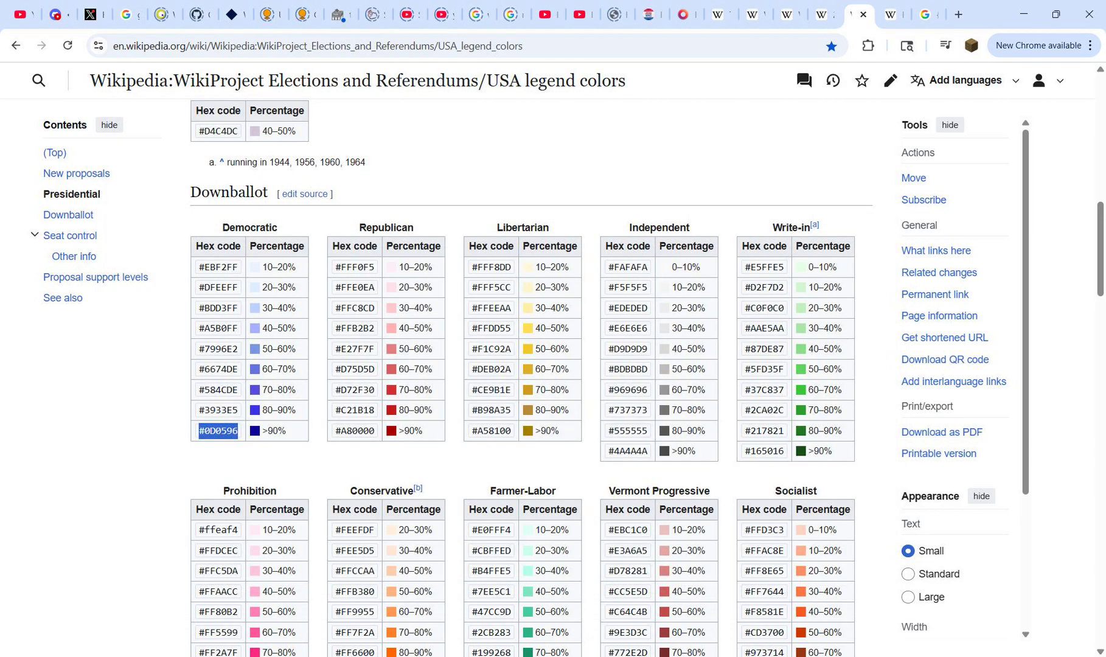
Step: Switch to the mapfolder window in File Explorer and delete the color_final and nh int workbooks
{"action": "key", "text": "alt+Tab"}
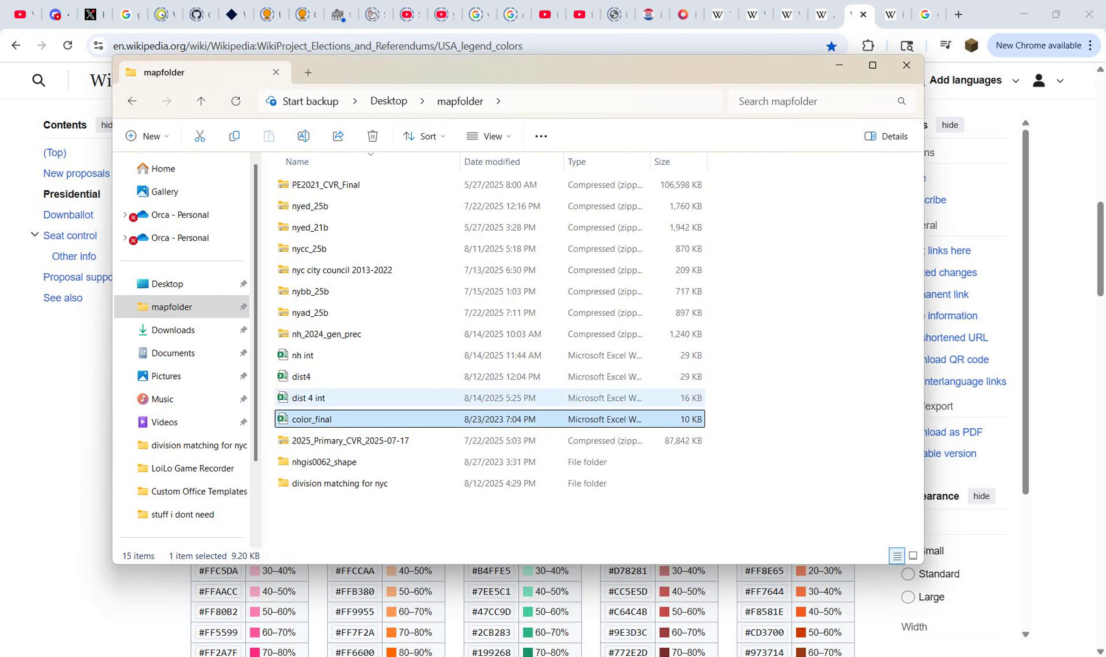
{"action": "key", "text": "Delete"}
{"action": "left_click", "coordinate": [303, 355]}
{"action": "key", "text": "Delete"}
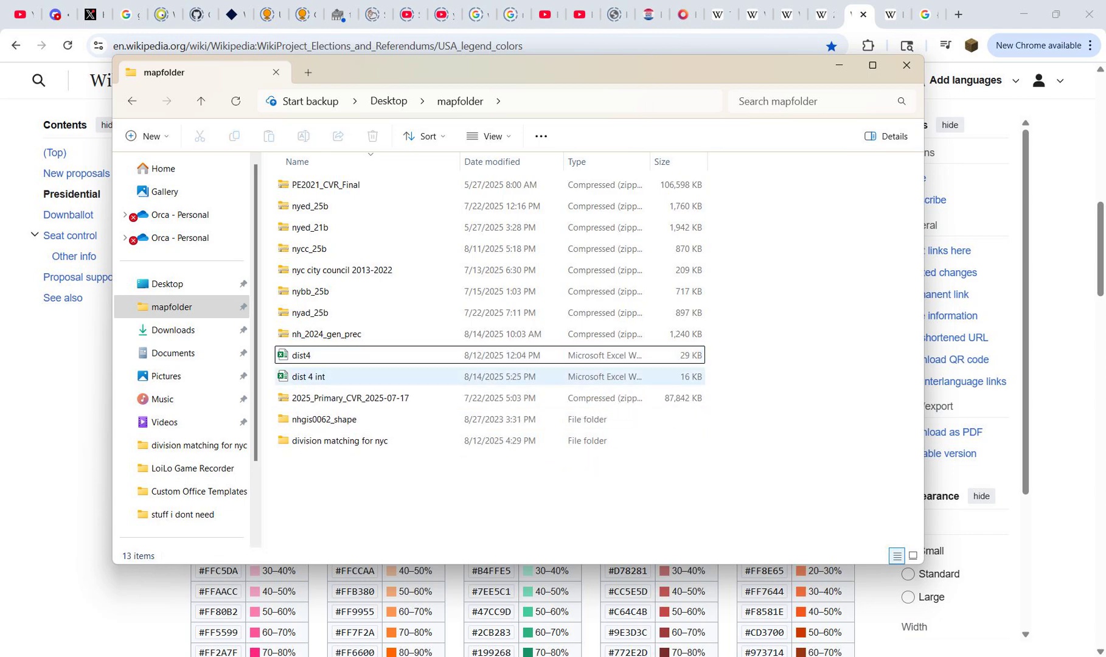
Step: Select the dist 4 int, nyed_25b and nycc_25b files together, launch QGIS, and close the stray Excel window
{"action": "left_click", "coordinate": [309, 377]}
{"action": "left_click", "coordinate": [310, 206], "text": "ctrl"}
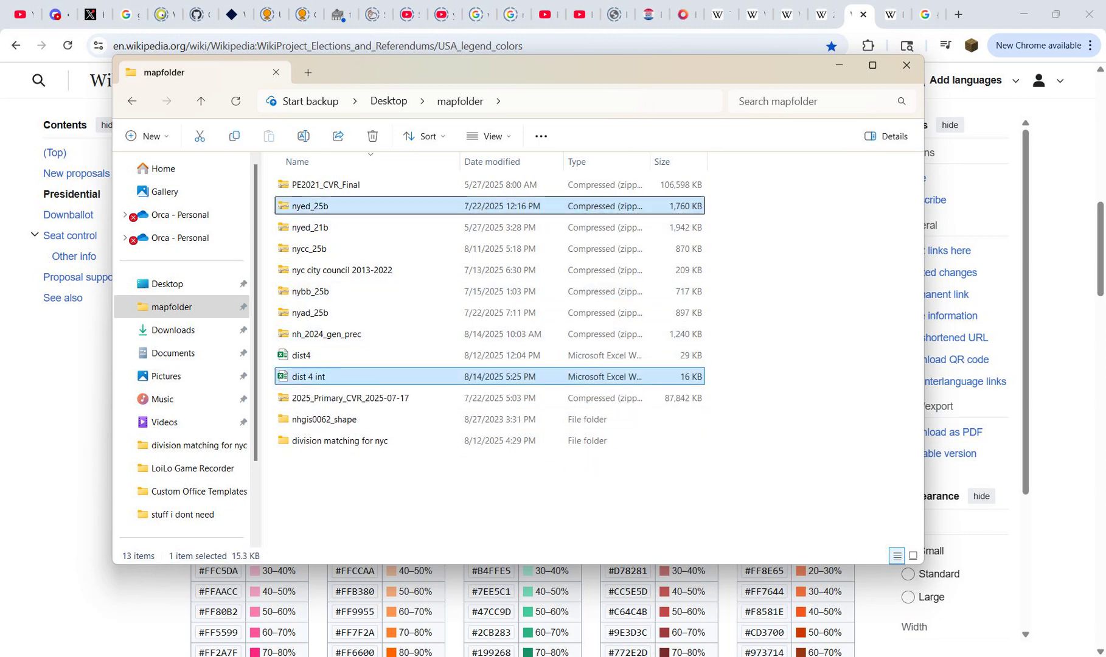
{"action": "left_click", "coordinate": [310, 248], "text": "ctrl"}
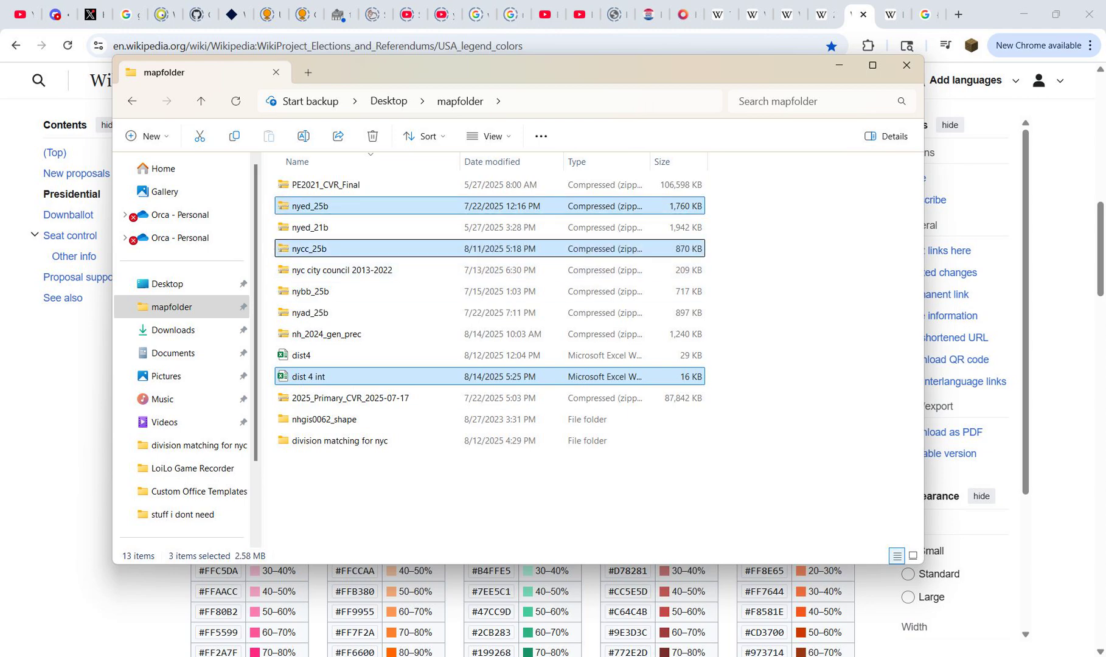
{"action": "key", "text": "ctrl+Return"}
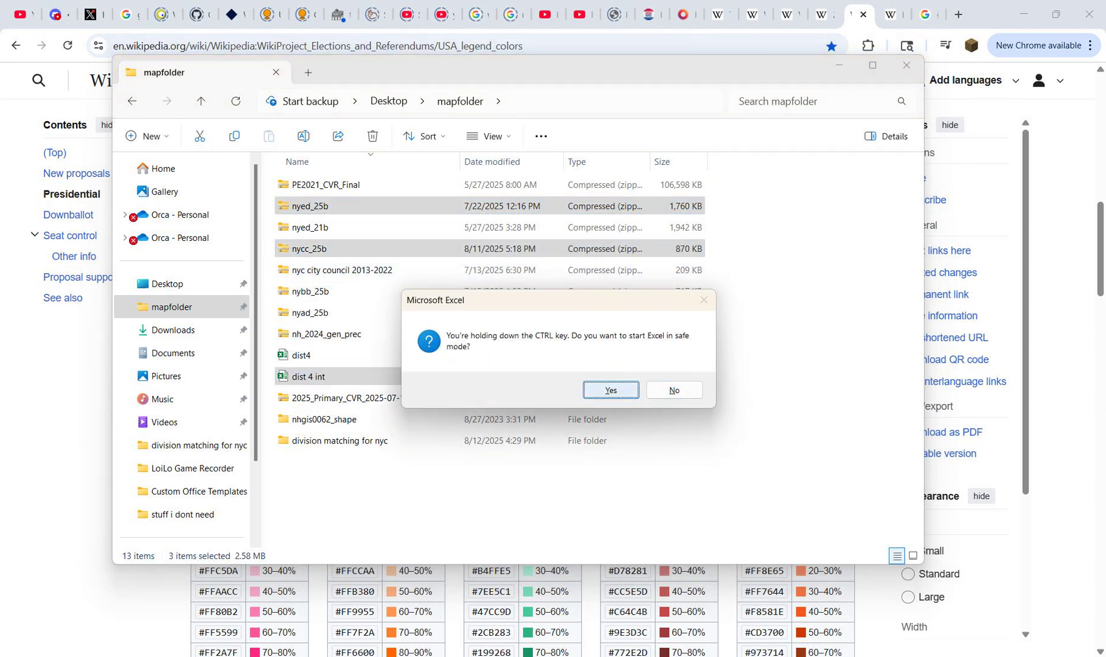
{"action": "left_click", "coordinate": [675, 387]}
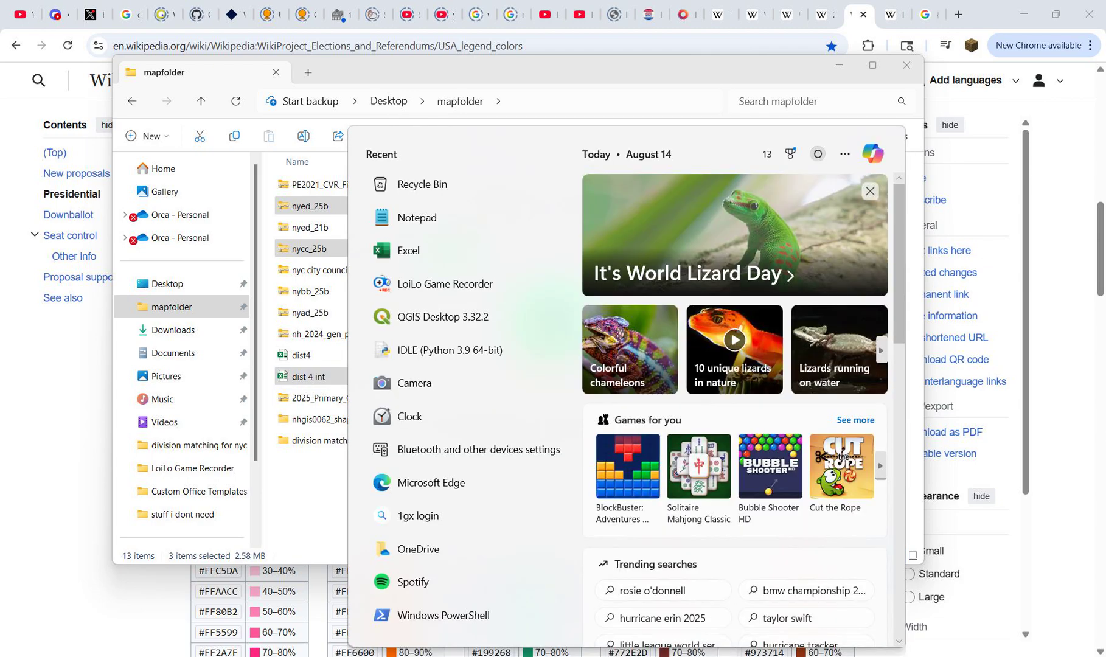
{"action": "type", "text": "qg"}
{"action": "key", "text": "Return"}
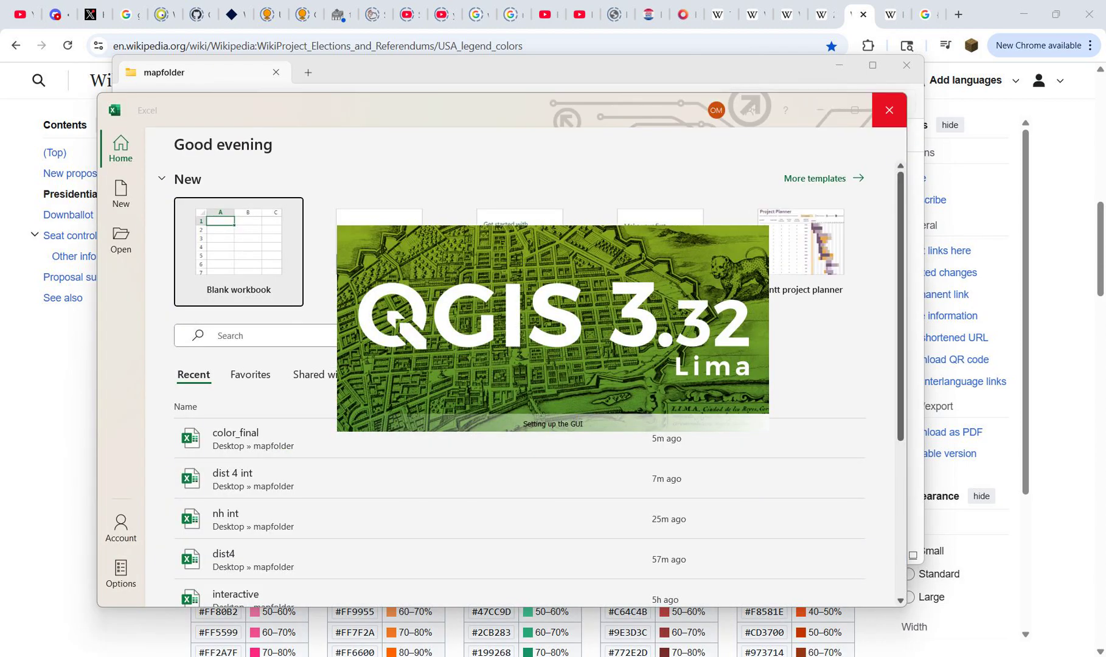
{"action": "left_click", "coordinate": [889, 110]}
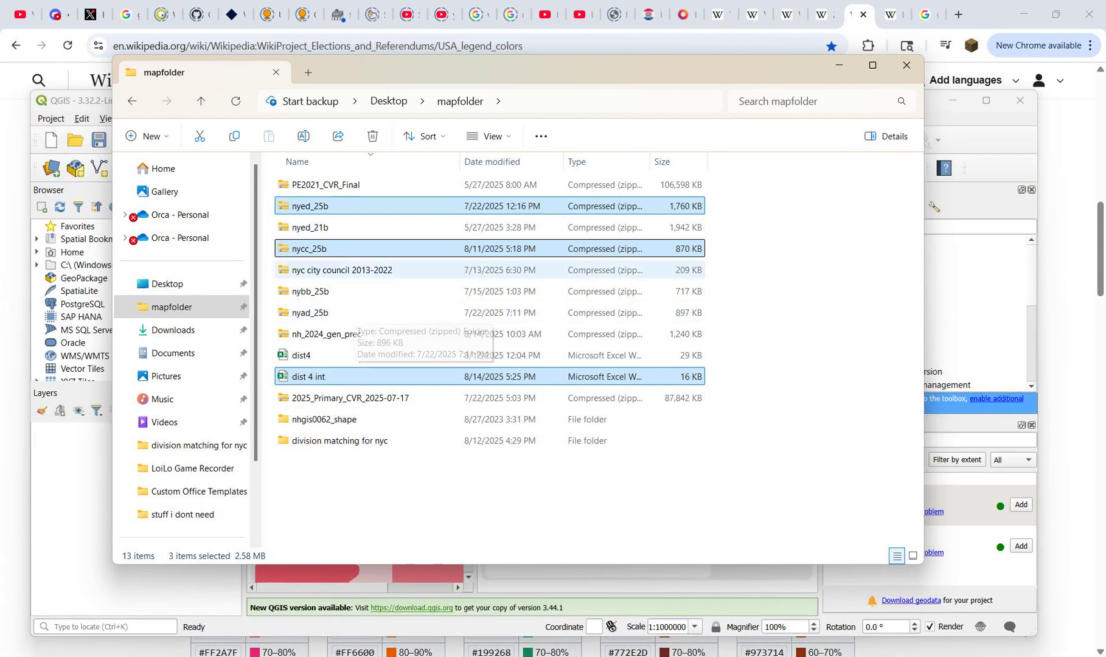
Step: Create a new QGIS project and load the selected nyed_25b, nycc_25b and dist 4 int files from mapfolder as layers
{"action": "left_click", "coordinate": [52, 140]}
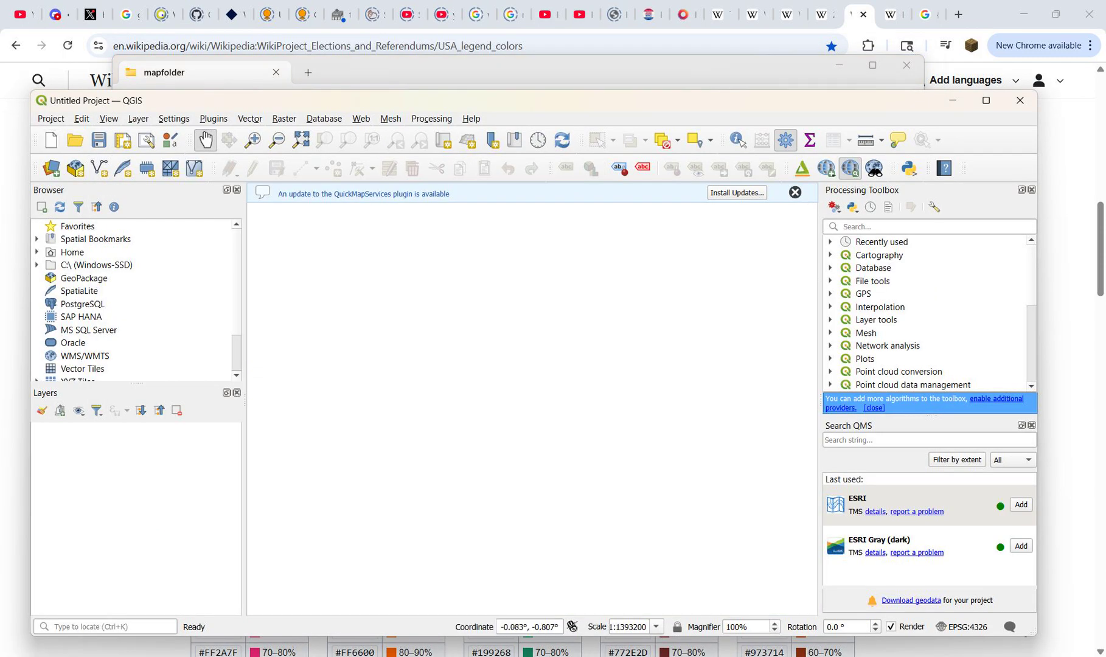
{"action": "key", "text": "alt+Tab"}
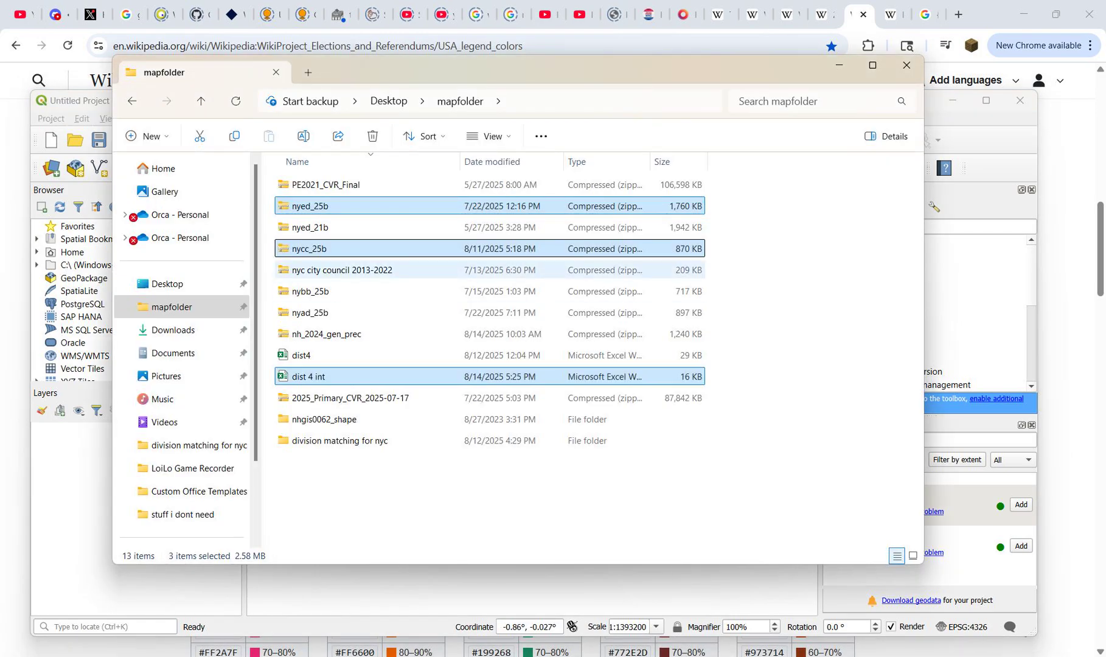
{"action": "left_click_drag", "start_coordinate": [487, 70], "coordinate": [714, 105]}
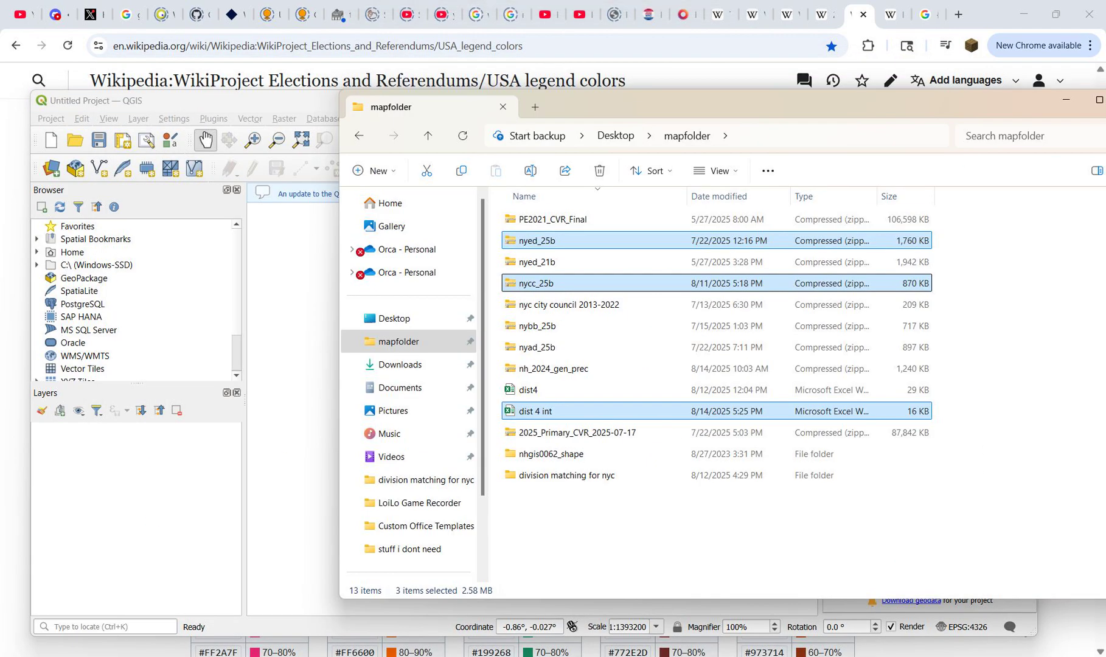
{"action": "left_click_drag", "start_coordinate": [537, 241], "coordinate": [244, 536]}
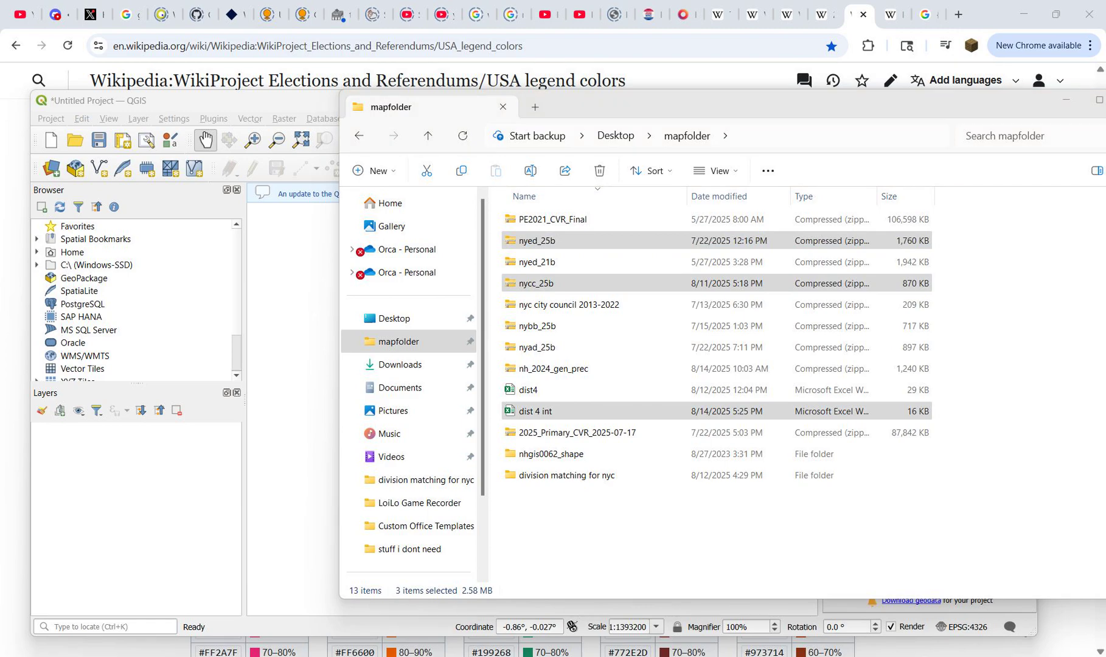
{"action": "key", "text": "Return"}
{"action": "key", "text": "Return"}
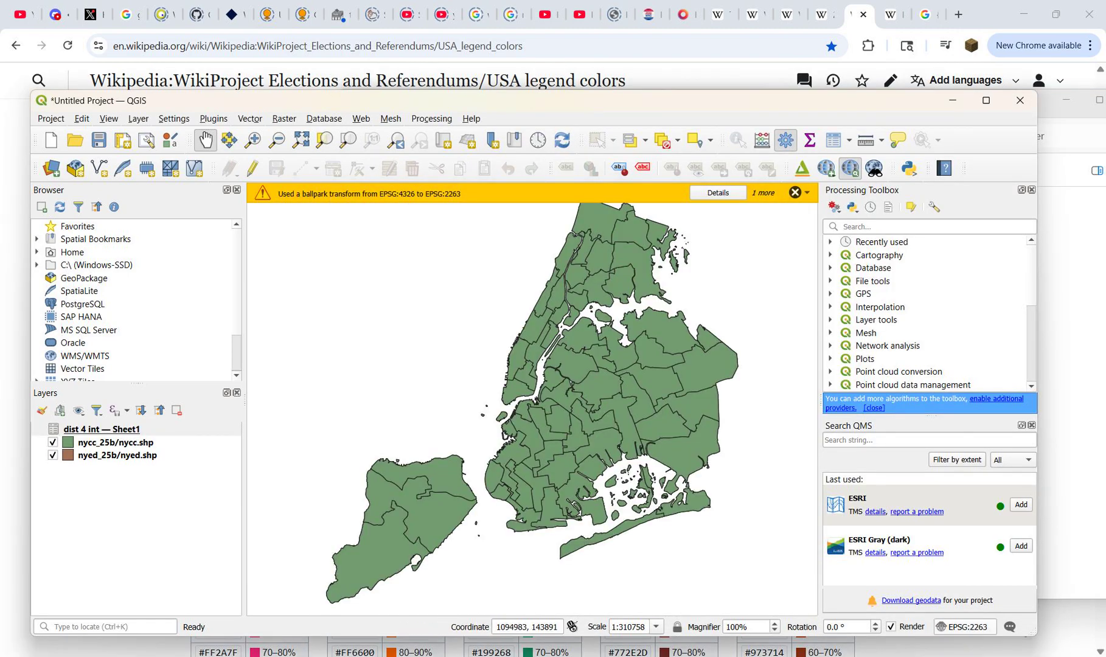
Step: Set the project coordinate reference system to WGS 84 (EPSG:4326)
{"action": "left_click", "coordinate": [965, 627]}
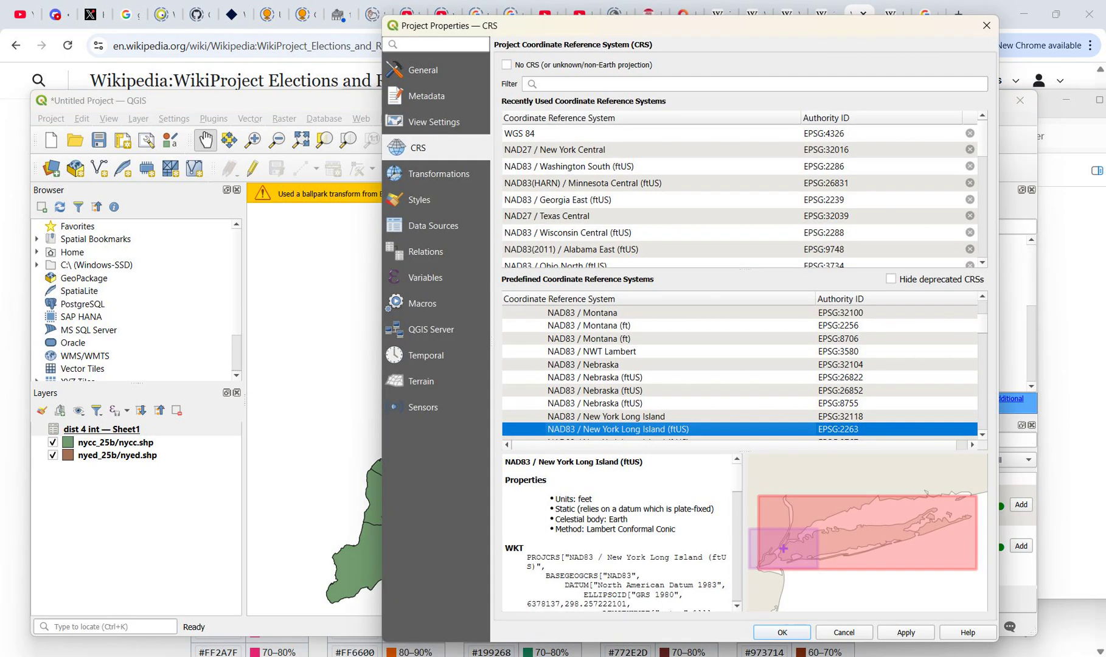
{"action": "left_click", "coordinate": [520, 134]}
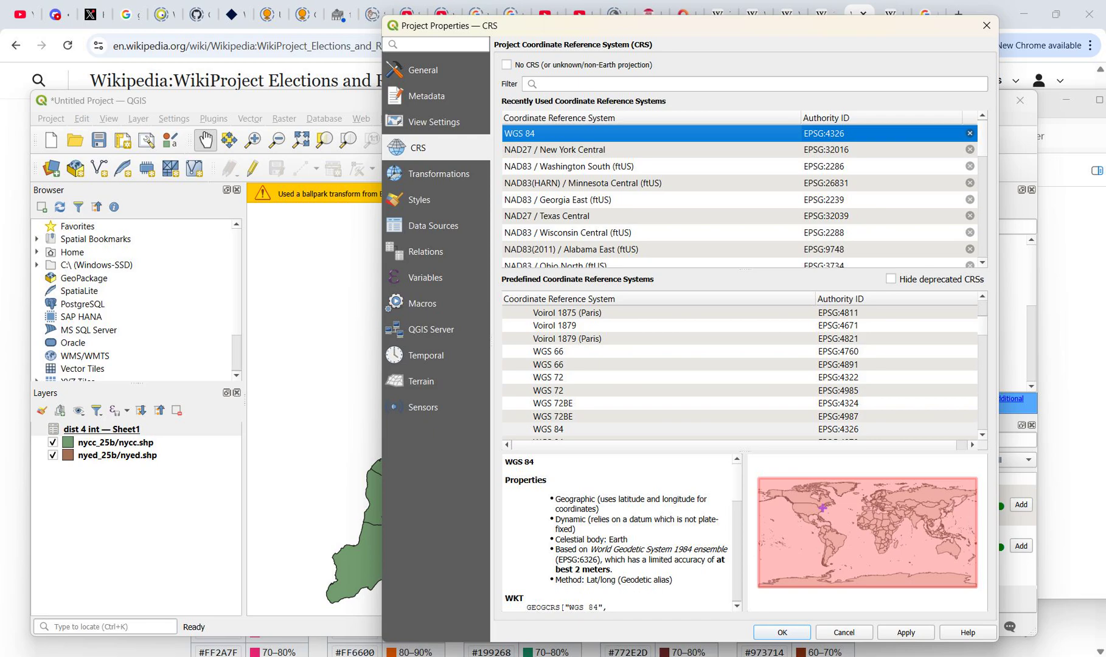
{"action": "left_click", "coordinate": [906, 632]}
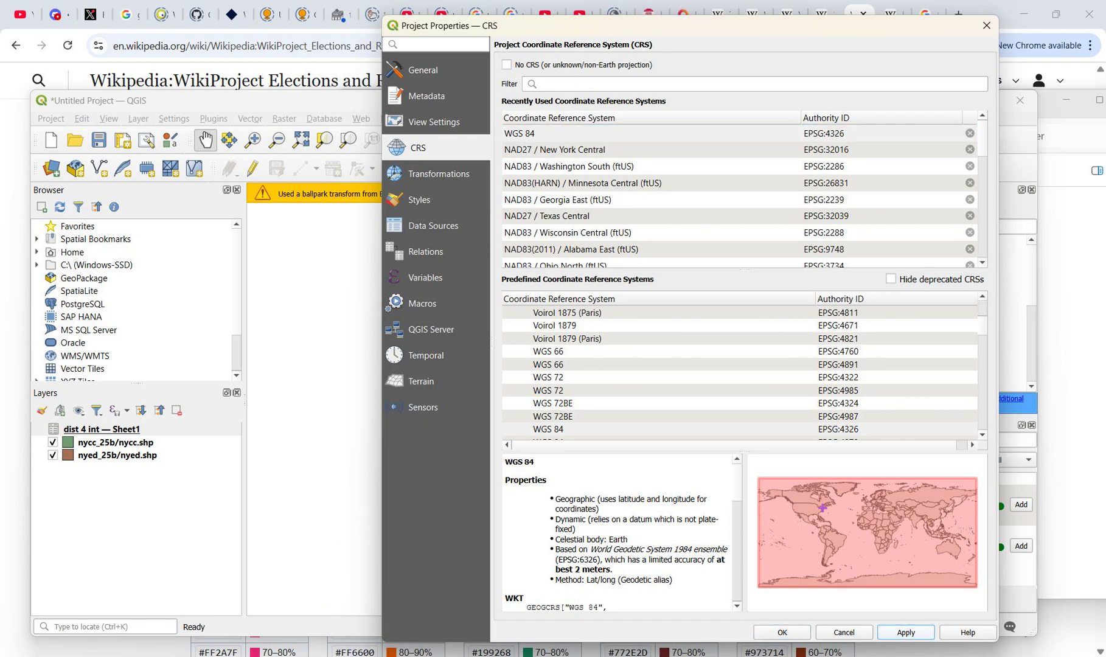
{"action": "left_click", "coordinate": [783, 632]}
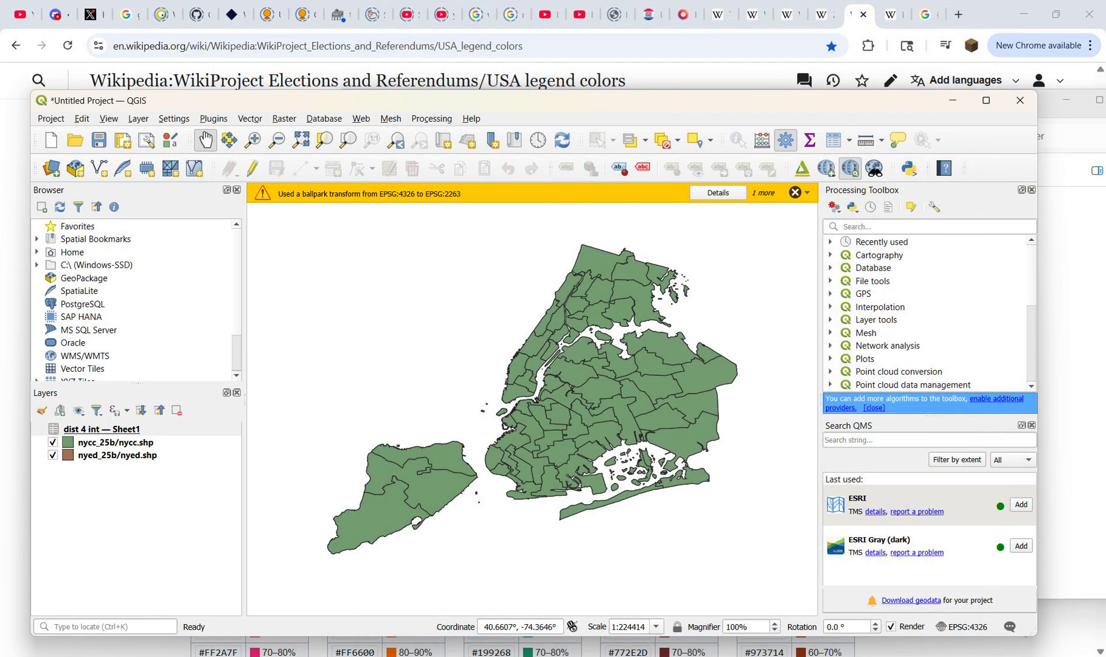
Step: Join the dist 4 int Sheet1 table to the nyed layer, matching ElectDist to ElectDist
{"action": "right_click", "coordinate": [144, 455]}
{"action": "left_click", "coordinate": [185, 446]}
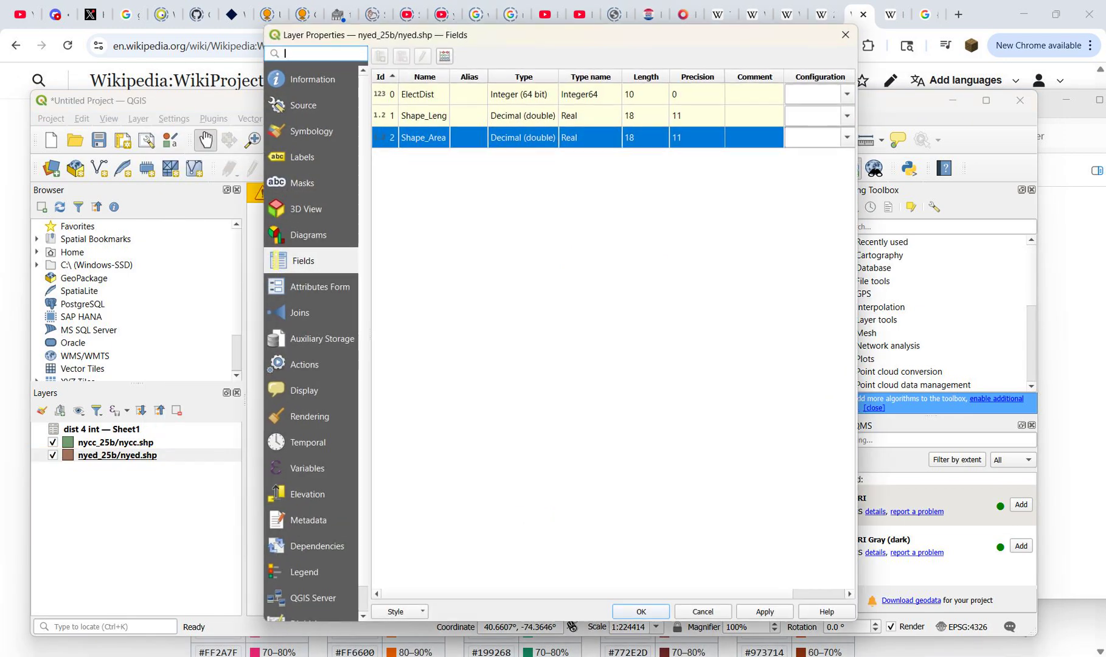
{"action": "left_click", "coordinate": [302, 312]}
{"action": "left_click", "coordinate": [381, 591]}
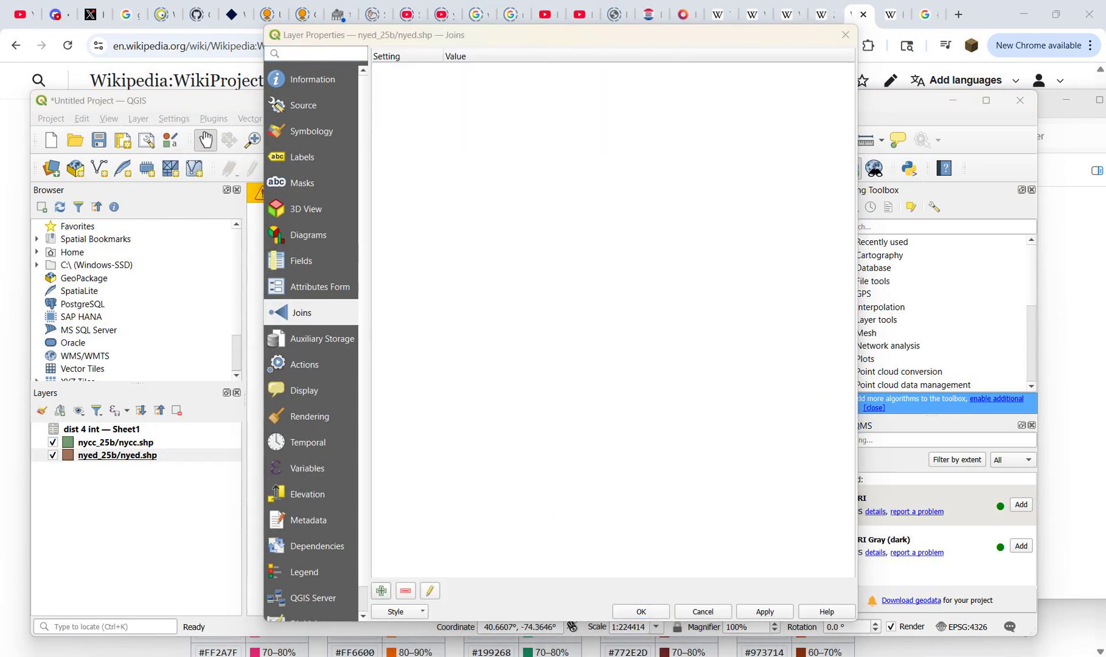
{"action": "left_click", "coordinate": [575, 520]}
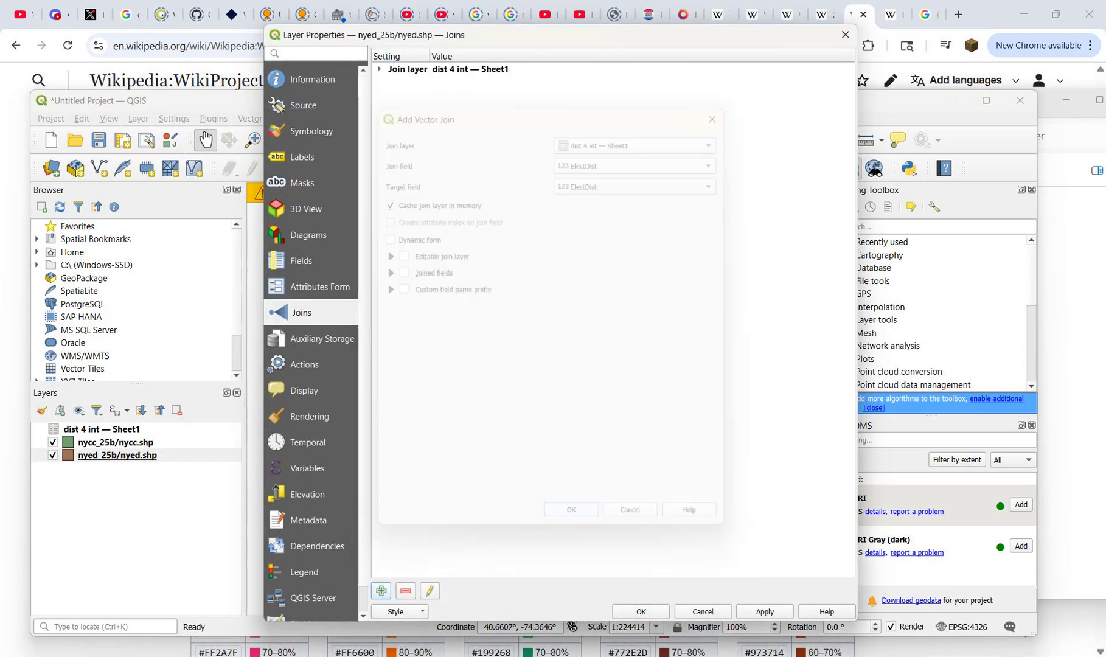
{"action": "left_click", "coordinate": [765, 612]}
{"action": "left_click", "coordinate": [641, 612]}
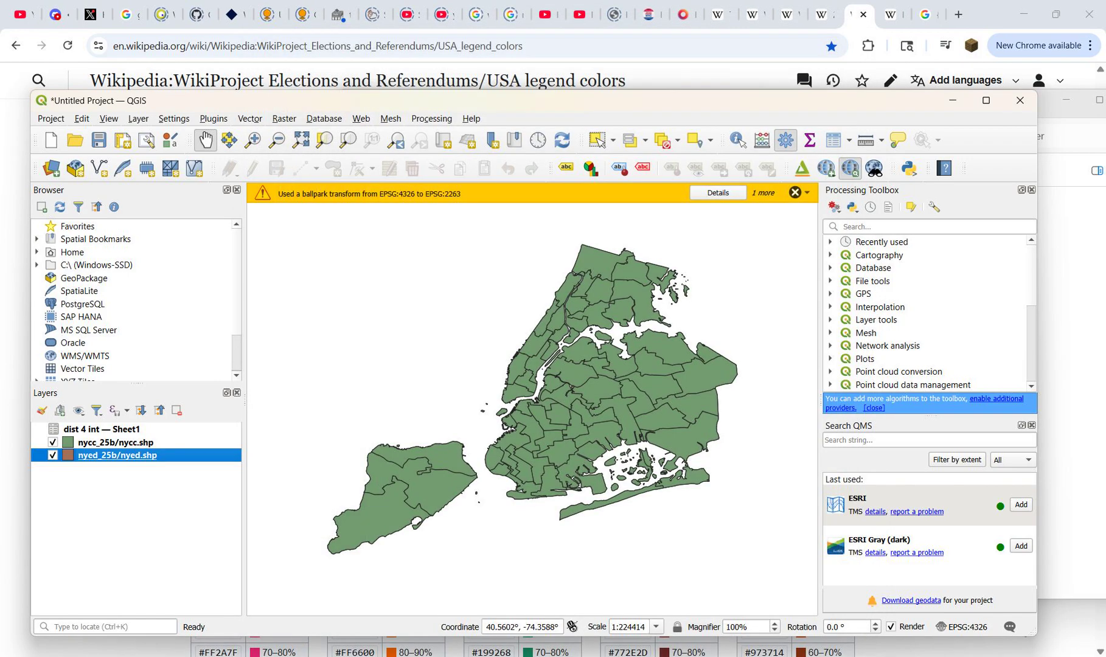
Step: Select the council District 4 polygon on Manhattan's east side in the nycc layer
{"action": "left_click", "coordinate": [102, 430]}
{"action": "left_click", "coordinate": [116, 443]}
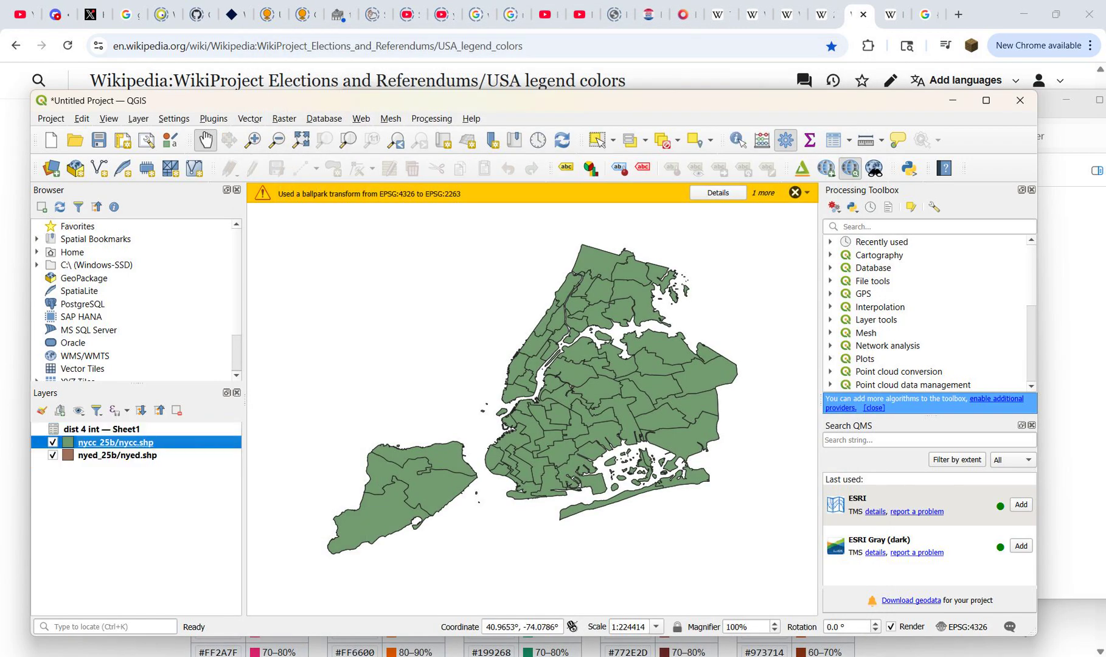
{"action": "left_click", "coordinate": [598, 140]}
{"action": "scroll", "coordinate": [511, 367], "scroll_direction": "up", "scroll_amount": 1}
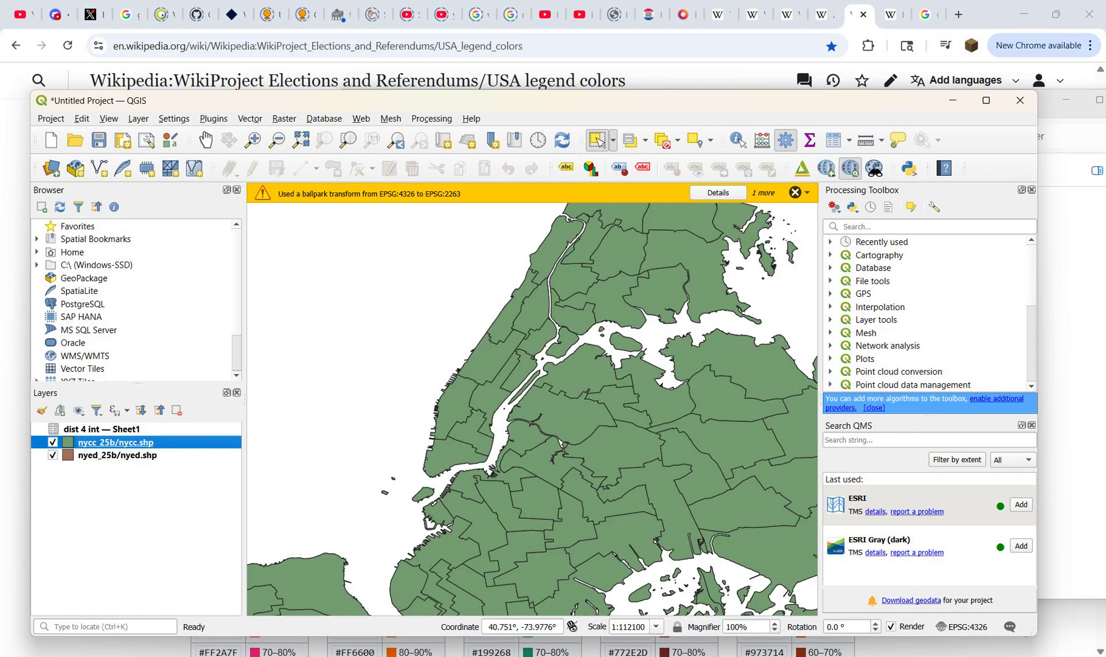
{"action": "left_click", "coordinate": [492, 393]}
Step: Clip the nyed layer to a temporary layer, using only the selected feature of the nycc layer as overlay
{"action": "left_click", "coordinate": [250, 118]}
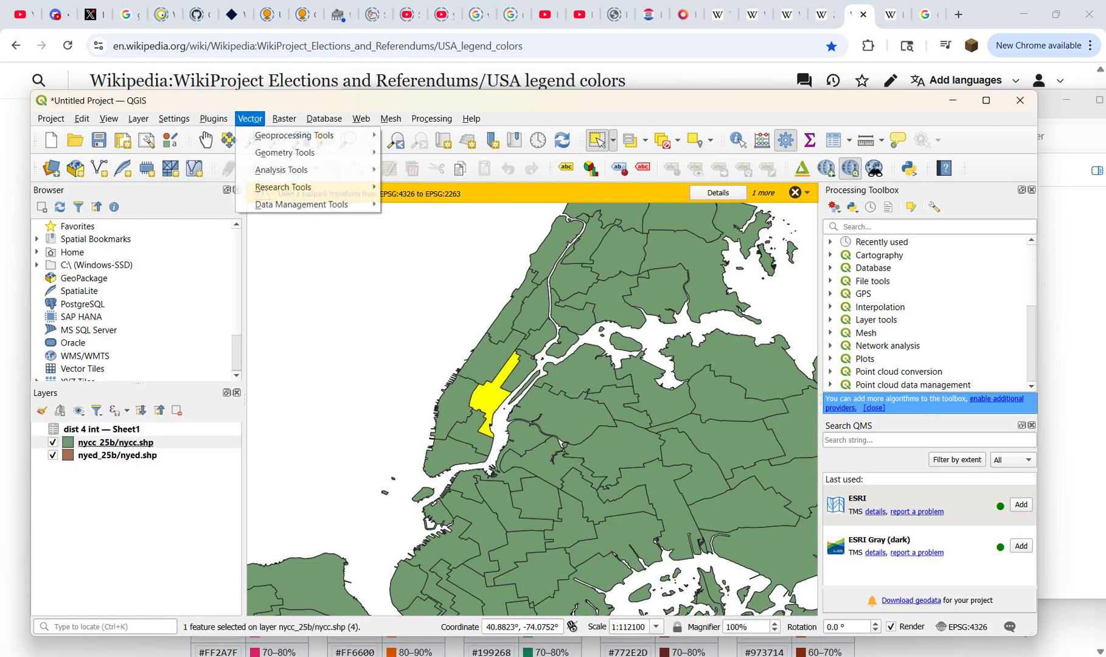
{"action": "mouse_move", "coordinate": [277, 133]}
{"action": "left_click", "coordinate": [408, 150]}
{"action": "left_click", "coordinate": [677, 245]}
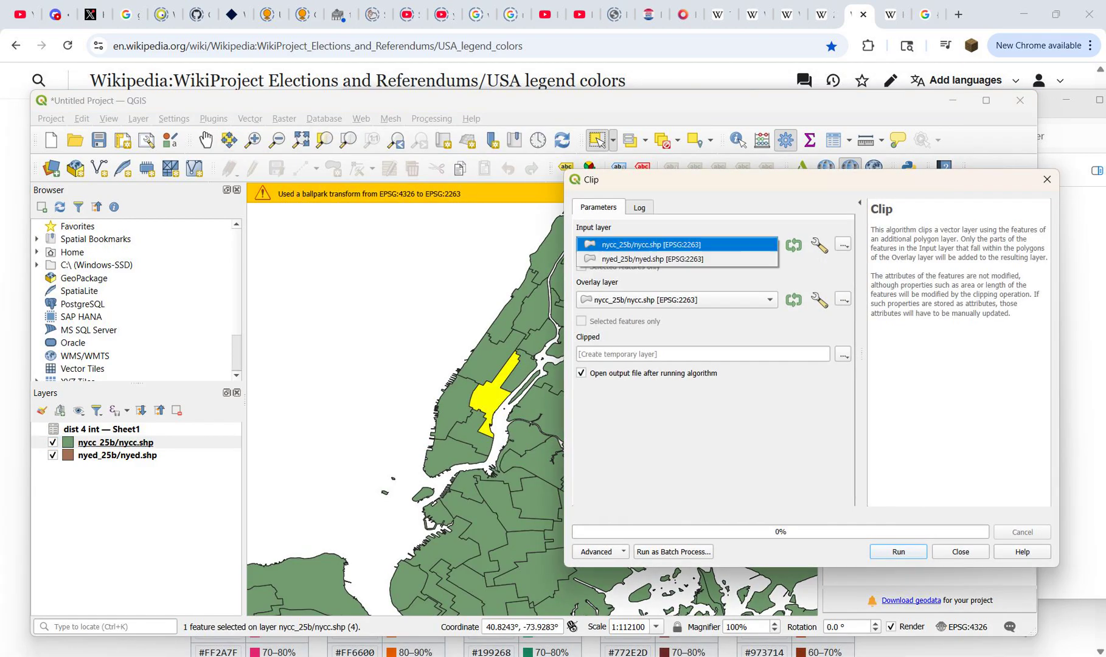
{"action": "left_click", "coordinate": [676, 259]}
{"action": "left_click", "coordinate": [677, 300]}
{"action": "left_click", "coordinate": [676, 300]}
{"action": "left_click", "coordinate": [582, 321]}
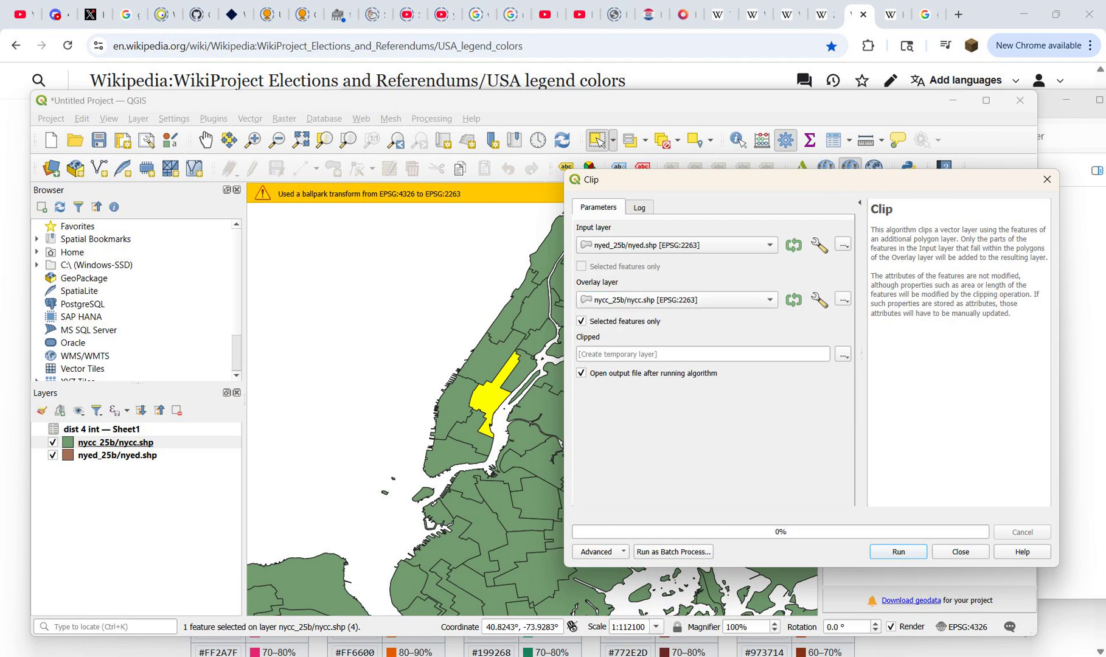
{"action": "left_click", "coordinate": [899, 552]}
{"action": "left_click", "coordinate": [961, 552]}
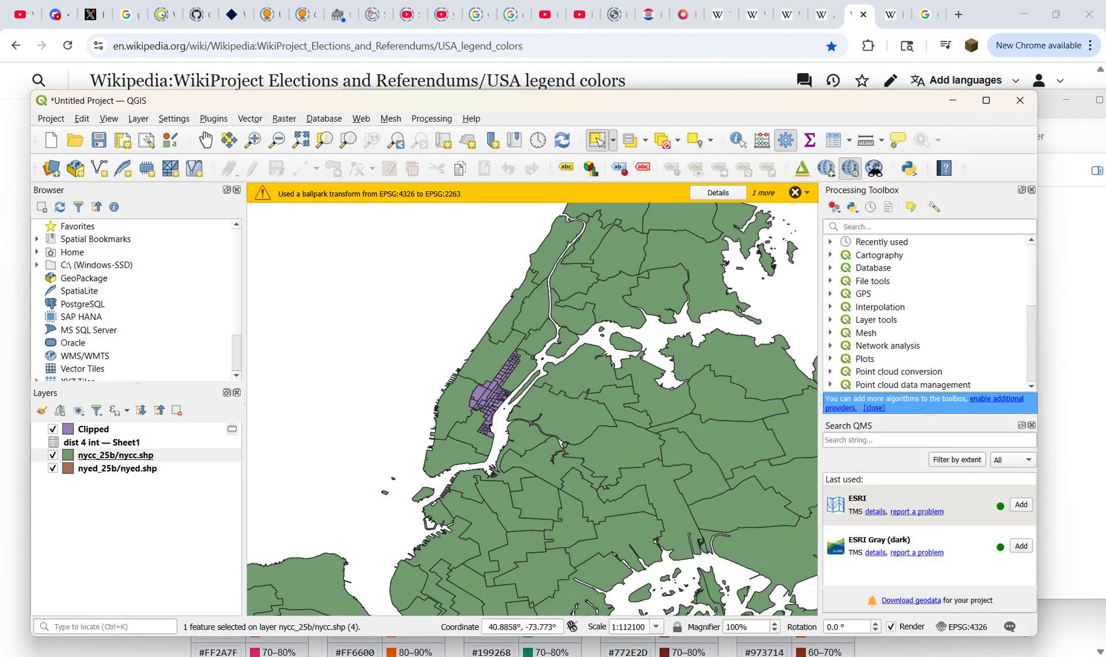
Step: Open the Clipped layer's attribute table, sort it by the joined fill column, and check which precincts lack joined data
{"action": "right_click", "coordinate": [130, 426]}
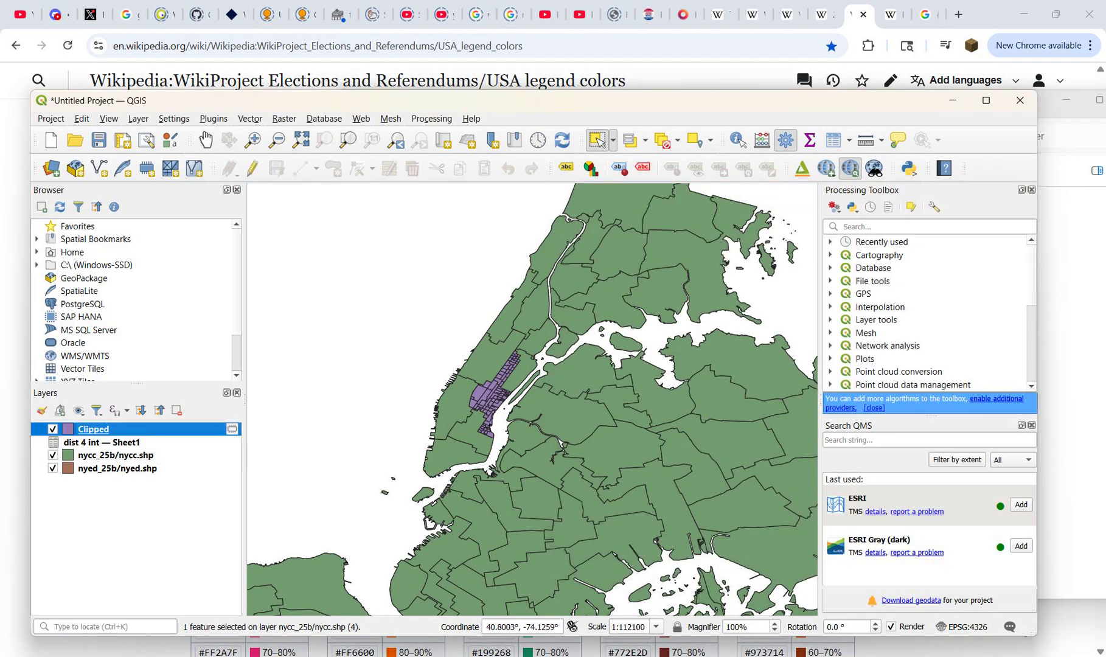
{"action": "left_click", "coordinate": [189, 238]}
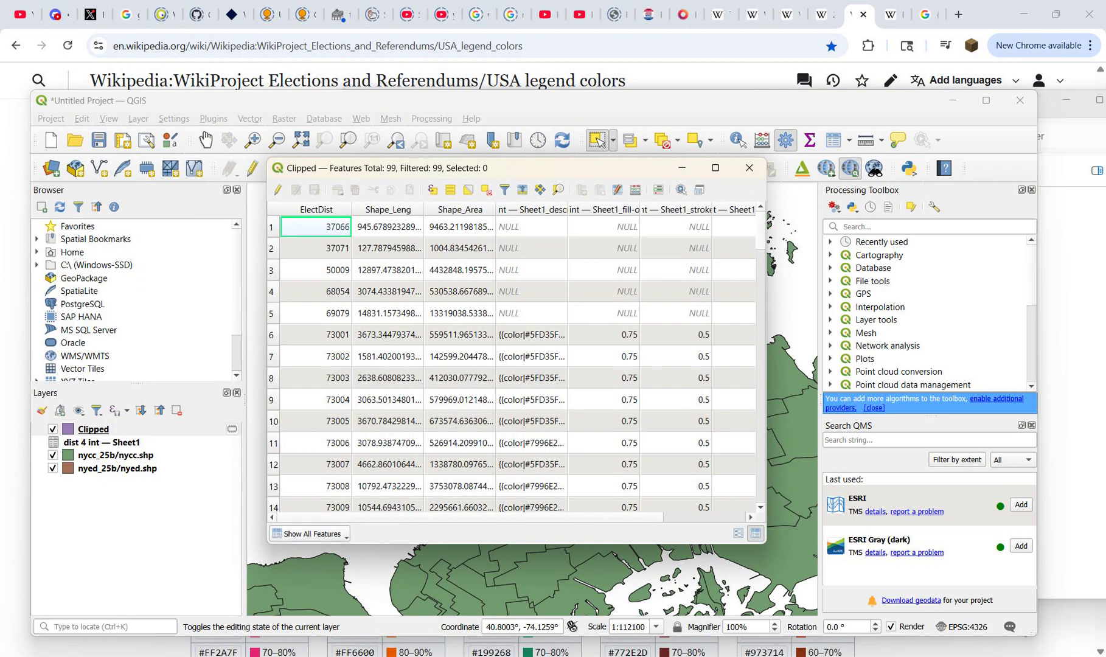
{"action": "scroll", "coordinate": [517, 363], "scroll_direction": "right", "scroll_amount": 3}
{"action": "scroll", "coordinate": [517, 364], "scroll_direction": "down", "scroll_amount": 4}
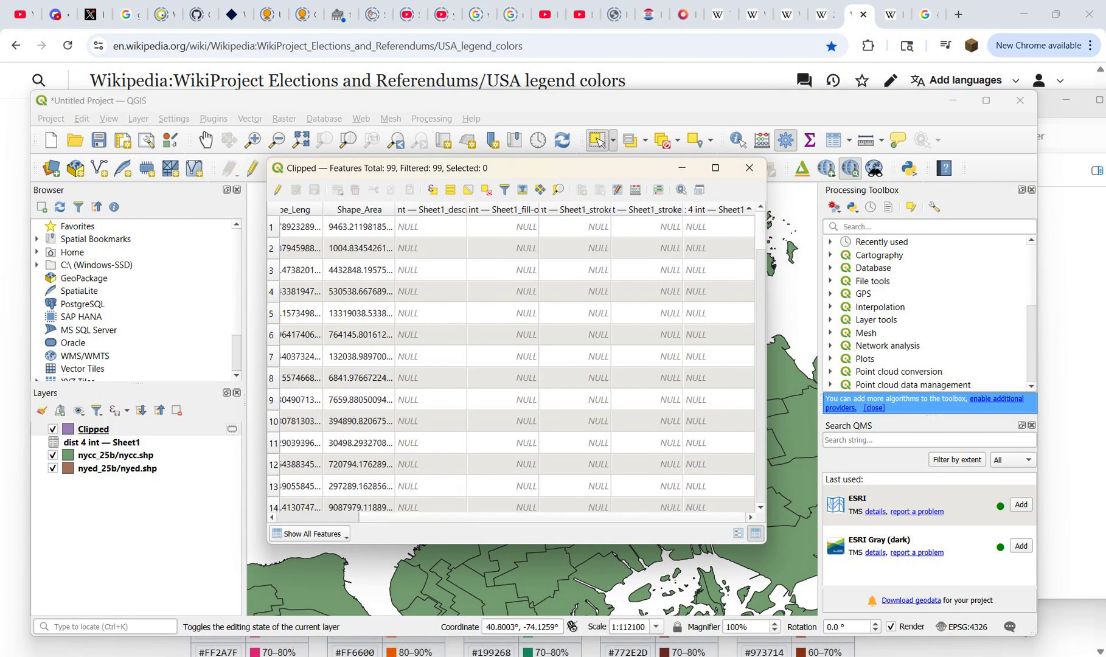
{"action": "scroll", "coordinate": [517, 364], "scroll_direction": "up", "scroll_amount": 2}
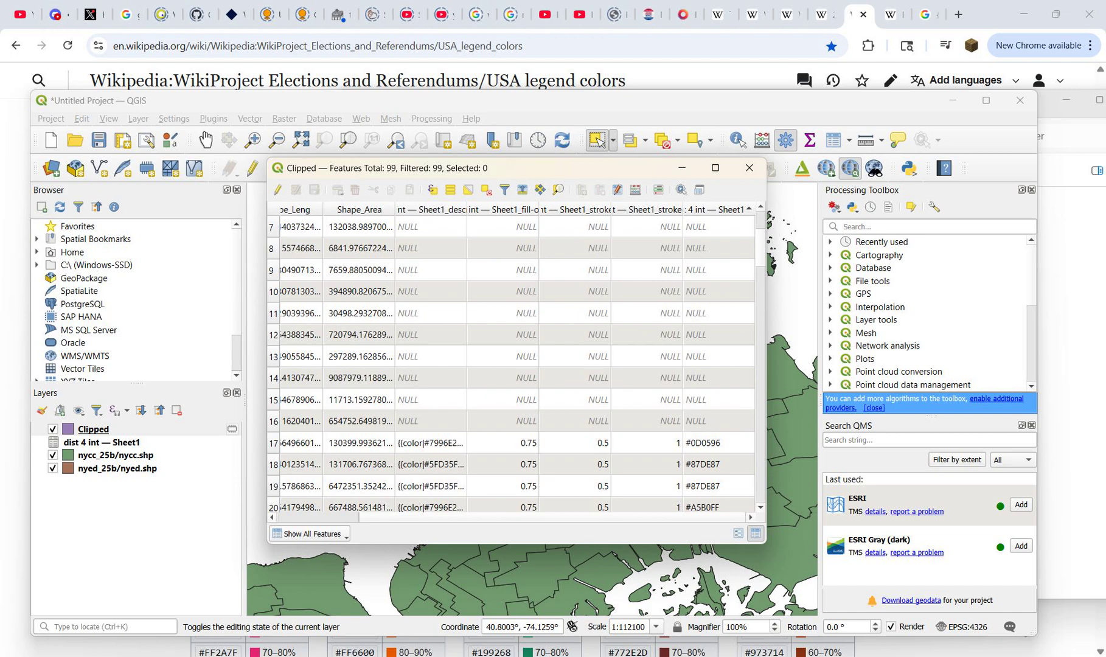
Step: Select rows 1 to 16 with empty joined values in the Clipped attribute table and turn on editing for the layer
{"action": "left_click_drag", "start_coordinate": [273, 421], "coordinate": [273, 219]}
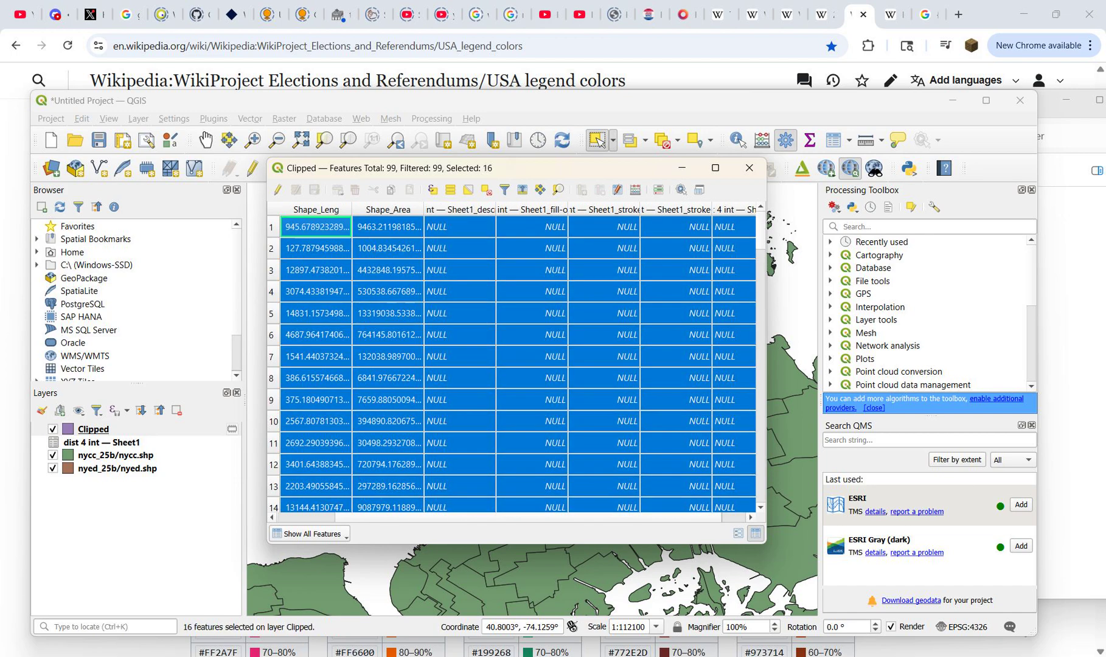
{"action": "scroll", "coordinate": [517, 364], "scroll_direction": "right", "scroll_amount": 1}
{"action": "scroll", "coordinate": [518, 363], "scroll_direction": "down", "scroll_amount": 2}
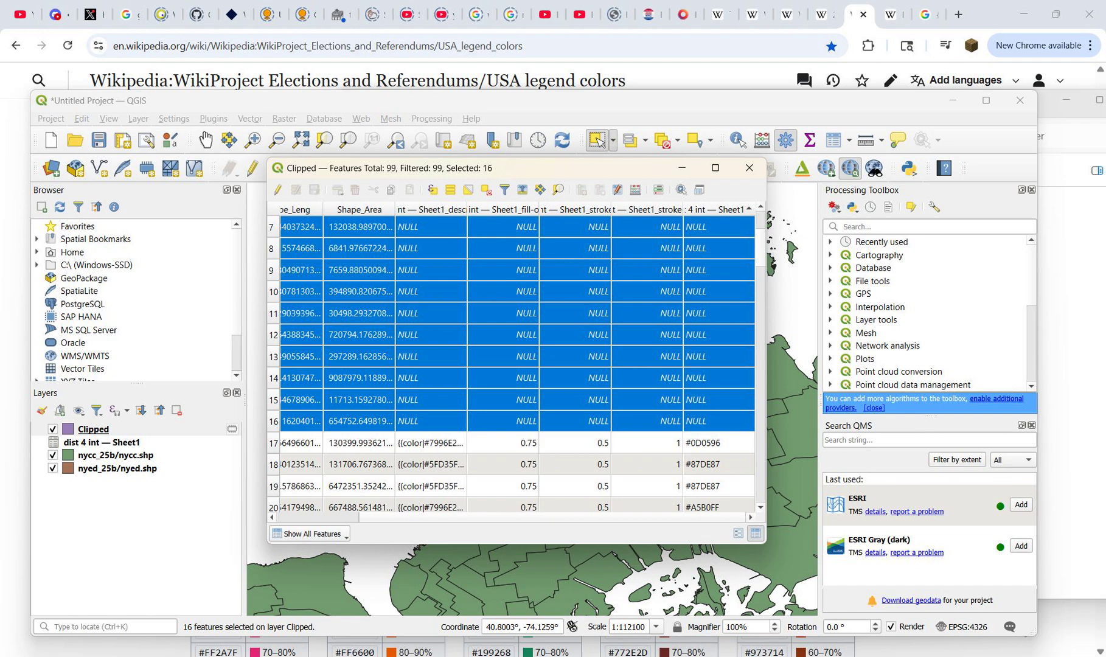
{"action": "key", "text": "ctrl+e"}
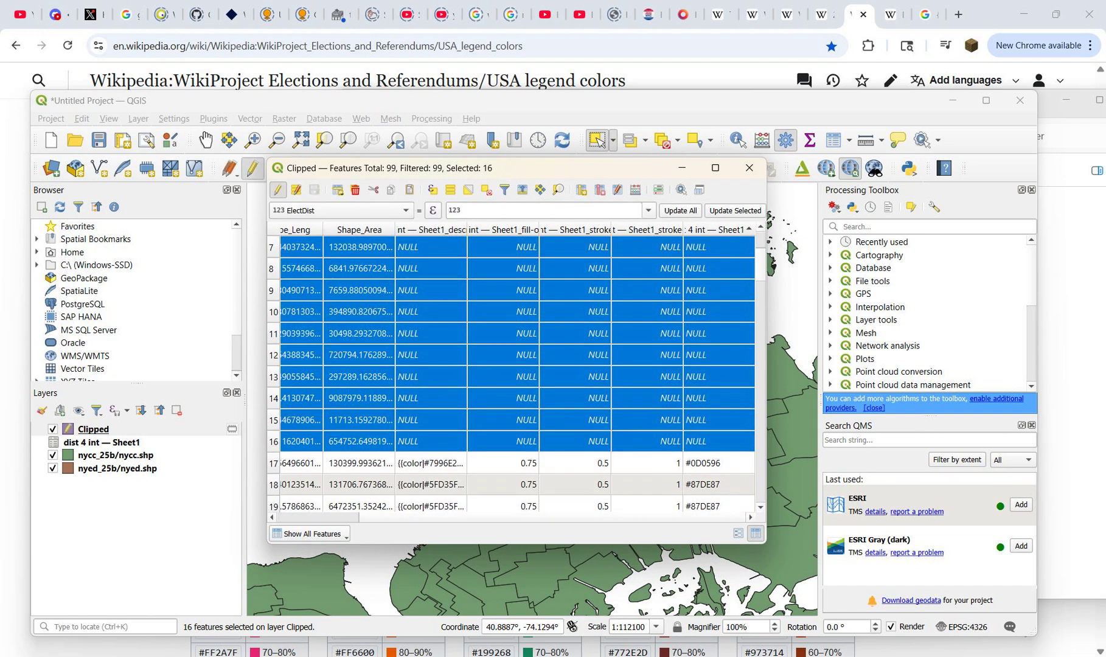
Step: Remove the four precinct pieces along the district's western edge and East River waterfront from the map selection
{"action": "left_click", "coordinate": [682, 167]}
{"action": "scroll", "coordinate": [478, 391], "scroll_direction": "up", "scroll_amount": 3}
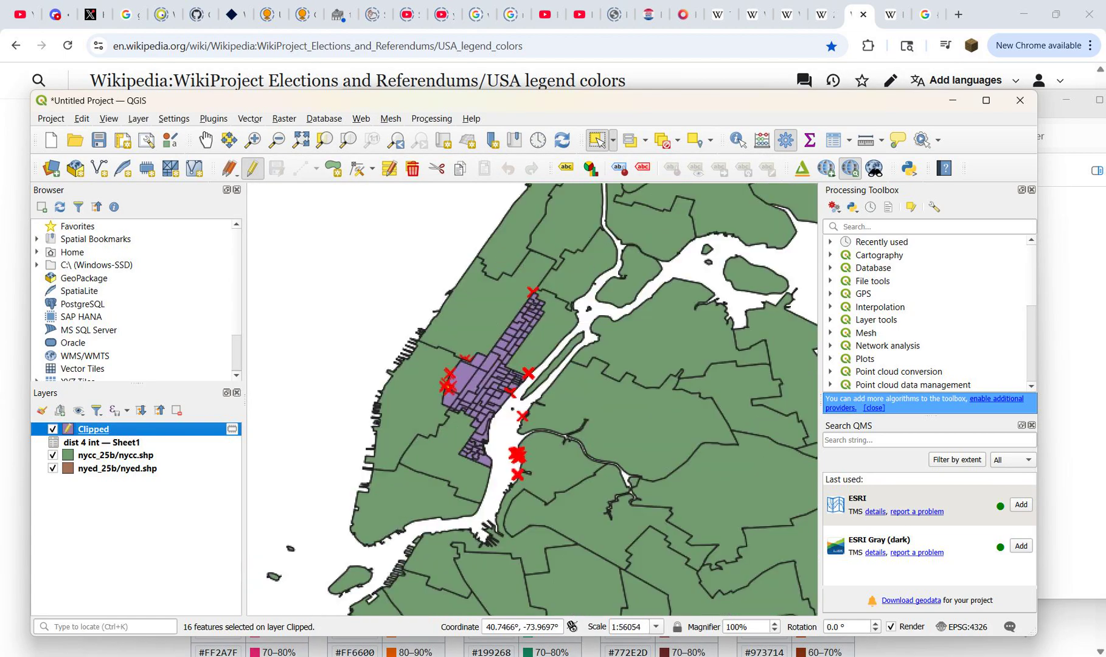
{"action": "scroll", "coordinate": [276, 291], "scroll_direction": "up", "scroll_amount": 1}
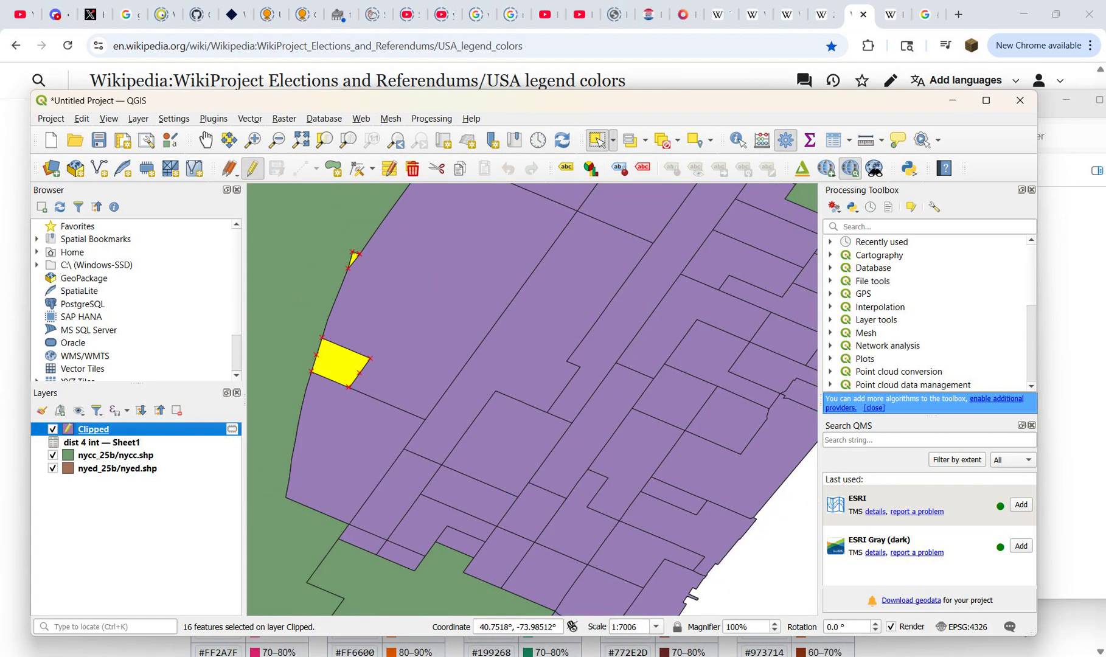
{"action": "left_click", "coordinate": [340, 363], "text": "ctrl"}
{"action": "scroll", "coordinate": [307, 265], "scroll_direction": "up", "scroll_amount": 1}
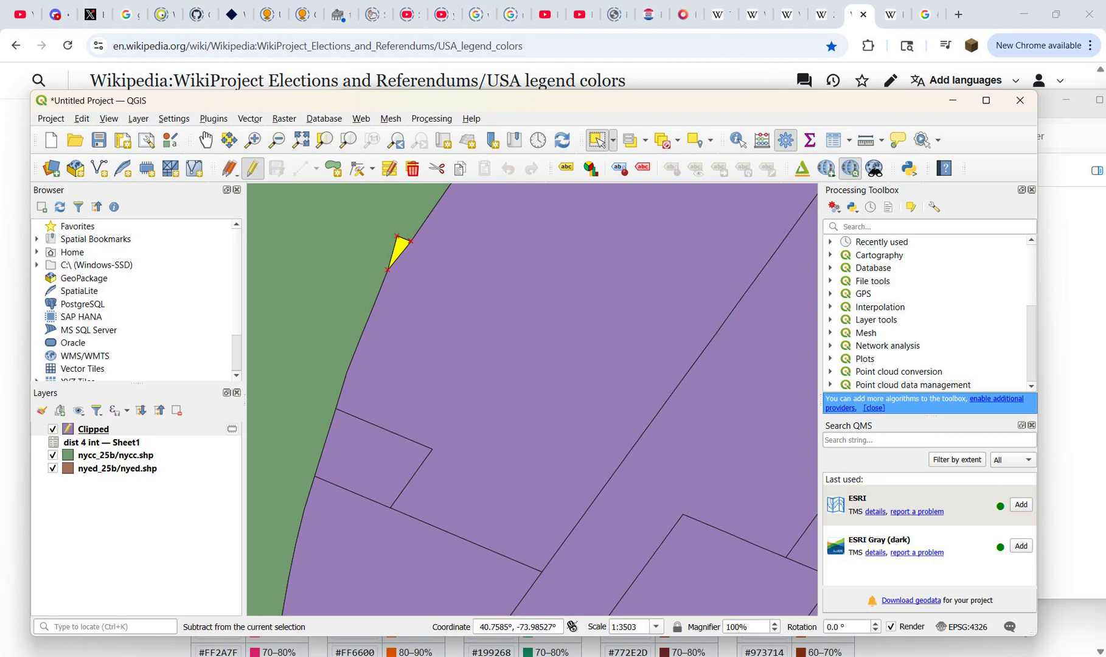
{"action": "scroll", "coordinate": [425, 310], "scroll_direction": "down", "scroll_amount": 2}
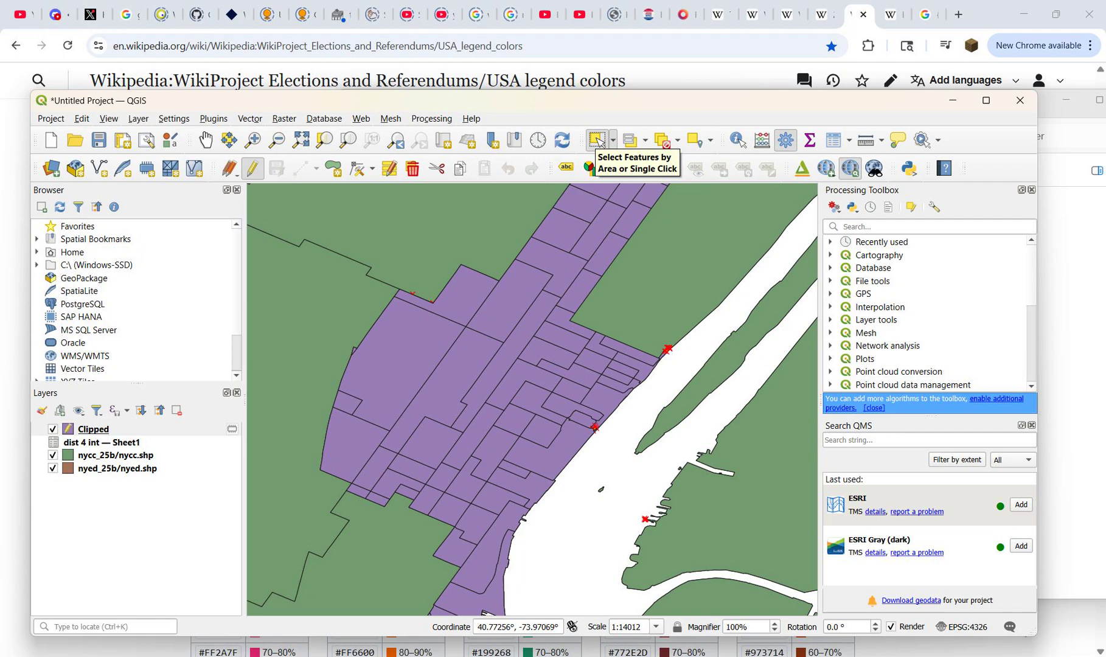
{"action": "scroll", "coordinate": [595, 421], "scroll_direction": "up", "scroll_amount": 4}
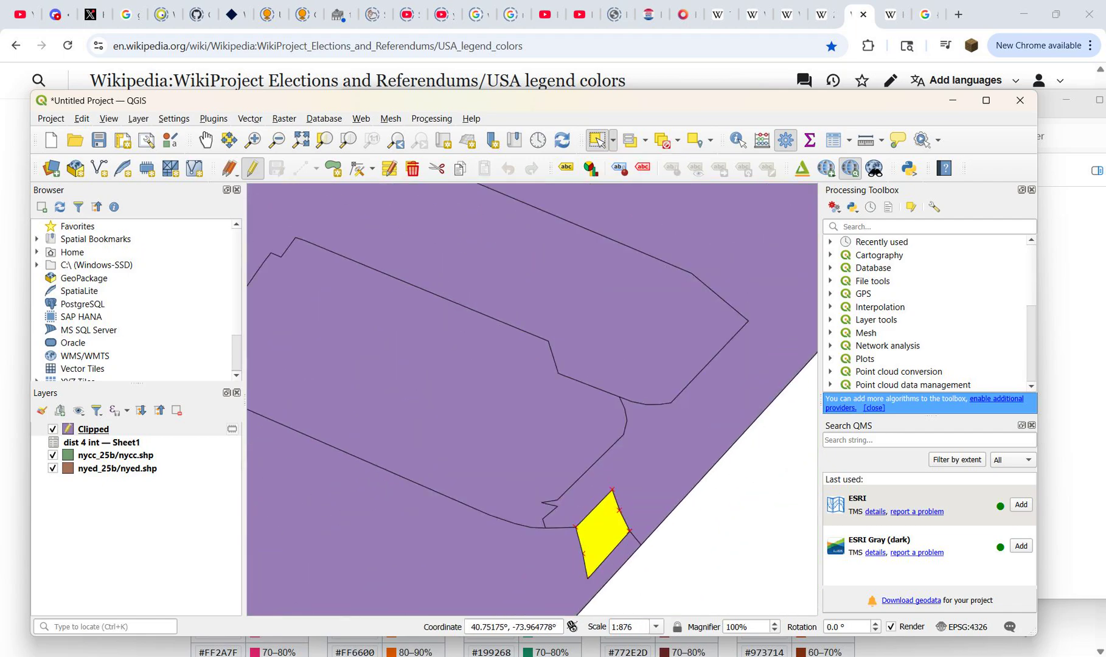
{"action": "left_click", "coordinate": [601, 534], "text": "ctrl"}
{"action": "scroll", "coordinate": [497, 454], "scroll_direction": "down", "scroll_amount": 3}
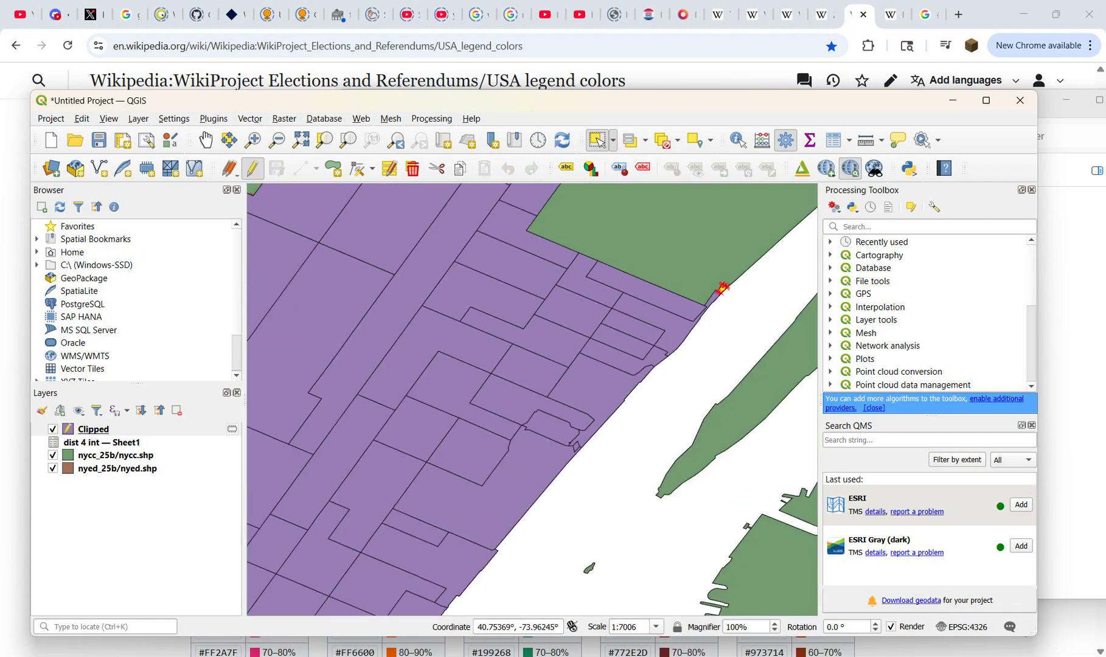
{"action": "scroll", "coordinate": [722, 292], "scroll_direction": "up", "scroll_amount": 1}
{"action": "left_click", "coordinate": [721, 295], "text": "ctrl"}
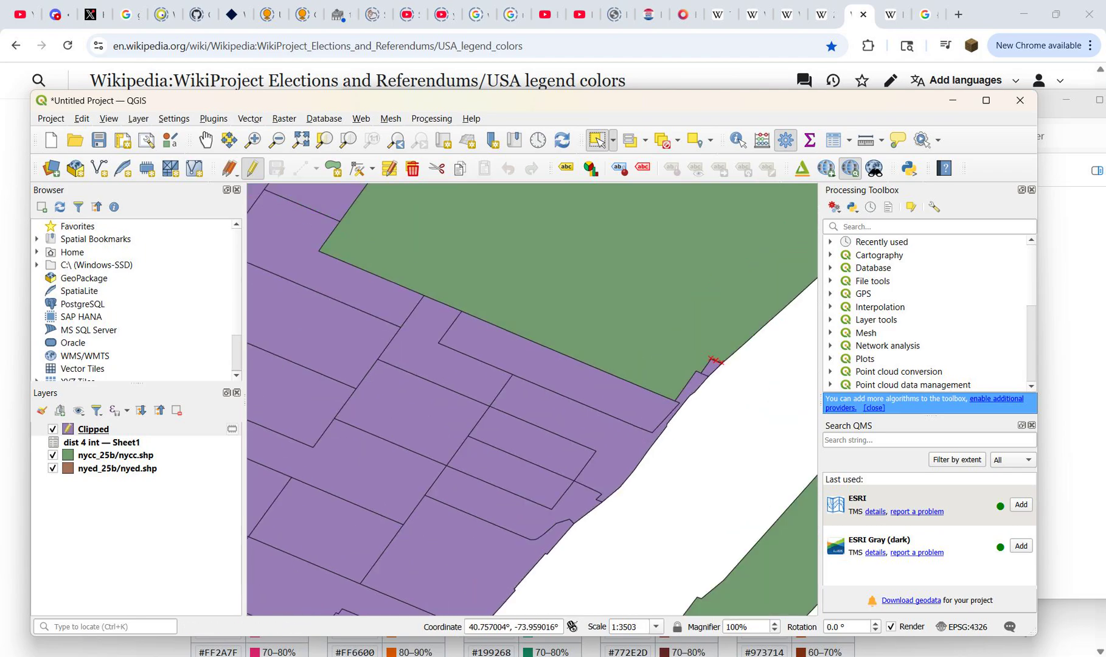
Step: Delete the remaining selected stray features around District 4 from the Clipped layer and save its edits
{"action": "scroll", "coordinate": [692, 412], "scroll_direction": "down", "scroll_amount": 3}
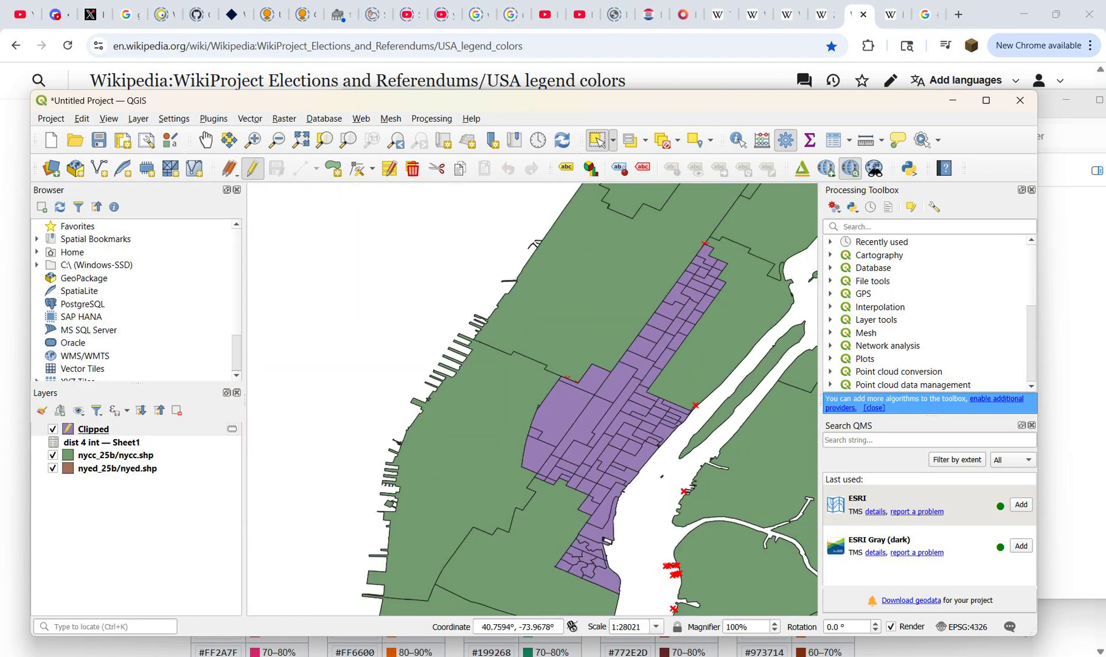
{"action": "scroll", "coordinate": [569, 381], "scroll_direction": "up", "scroll_amount": 4}
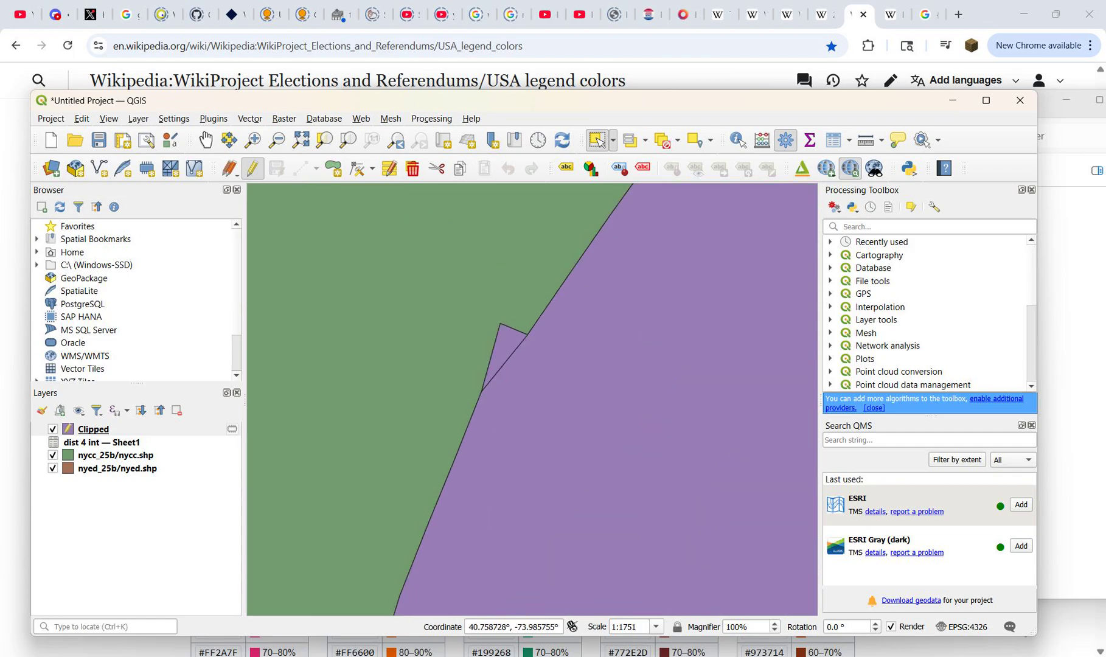
{"action": "scroll", "coordinate": [533, 399], "scroll_direction": "down", "scroll_amount": 4}
{"action": "scroll", "coordinate": [533, 399], "scroll_direction": "up", "scroll_amount": 3}
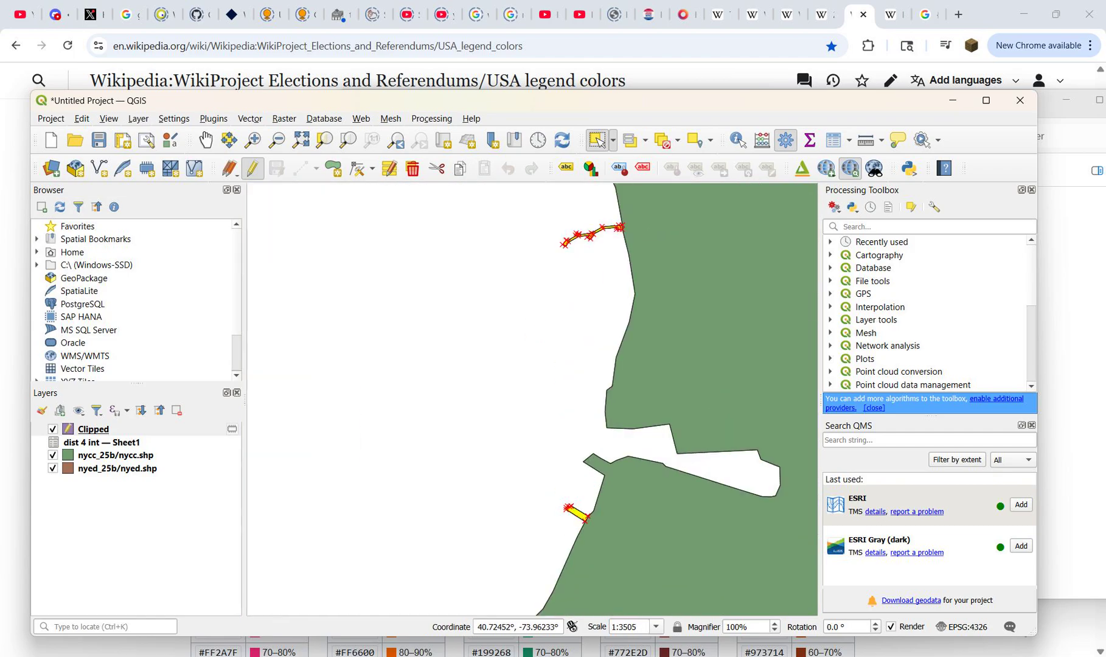
{"action": "scroll", "coordinate": [521, 561], "scroll_direction": "down", "scroll_amount": 3}
{"action": "scroll", "coordinate": [536, 400], "scroll_direction": "up", "scroll_amount": 3}
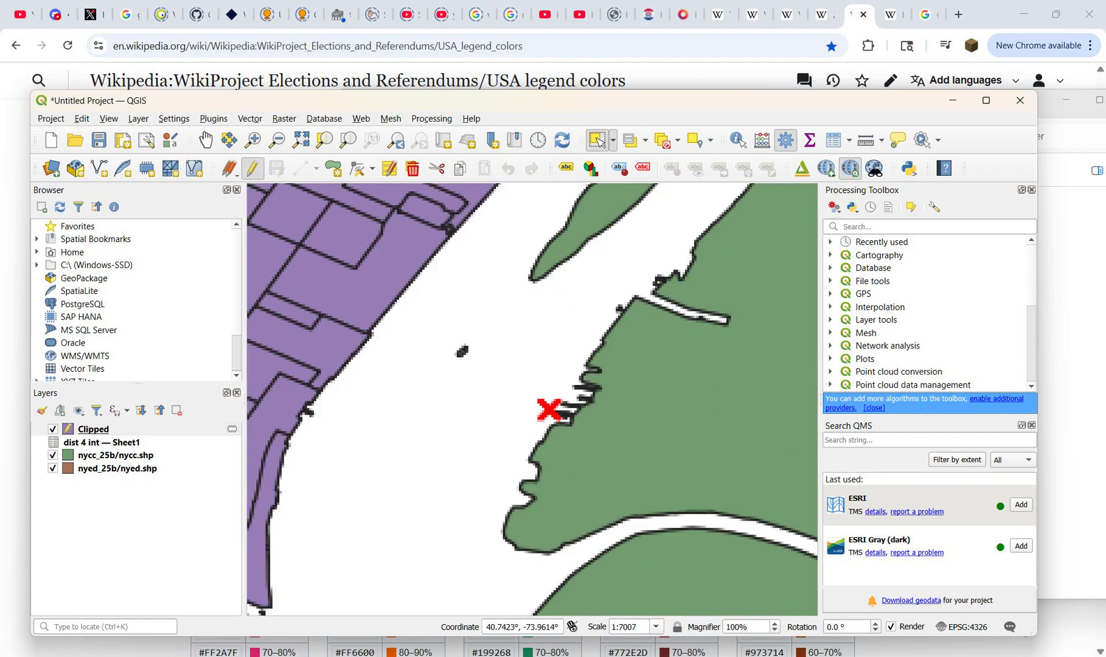
{"action": "scroll", "coordinate": [524, 394], "scroll_direction": "up", "scroll_amount": 1}
{"action": "scroll", "coordinate": [525, 395], "scroll_direction": "down", "scroll_amount": 4}
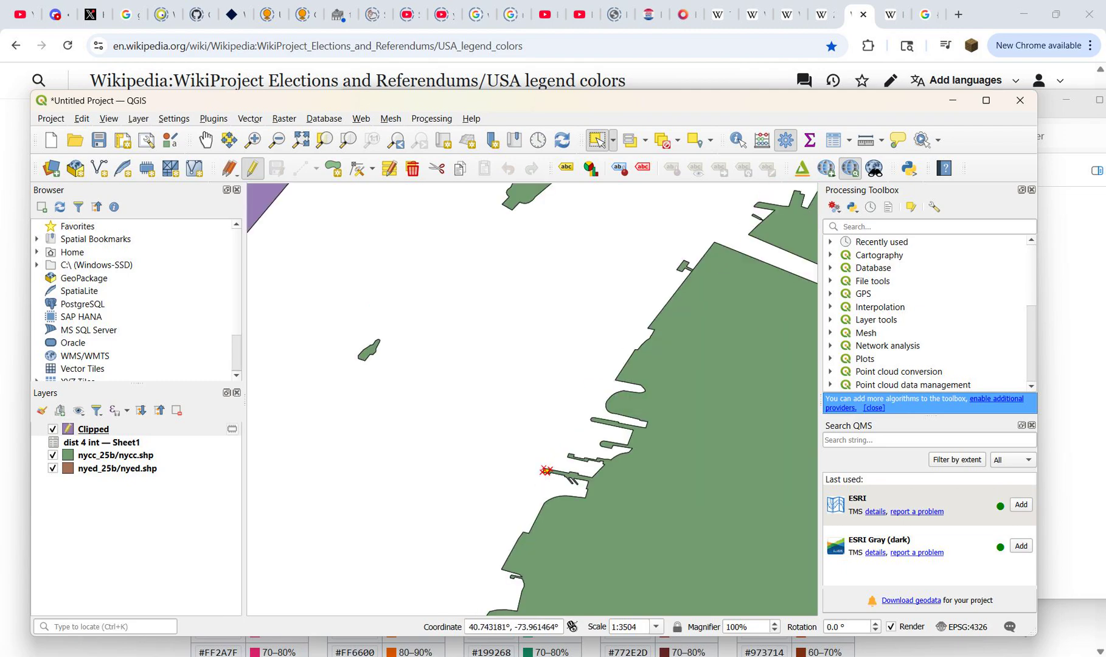
{"action": "scroll", "coordinate": [530, 384], "scroll_direction": "up", "scroll_amount": 5}
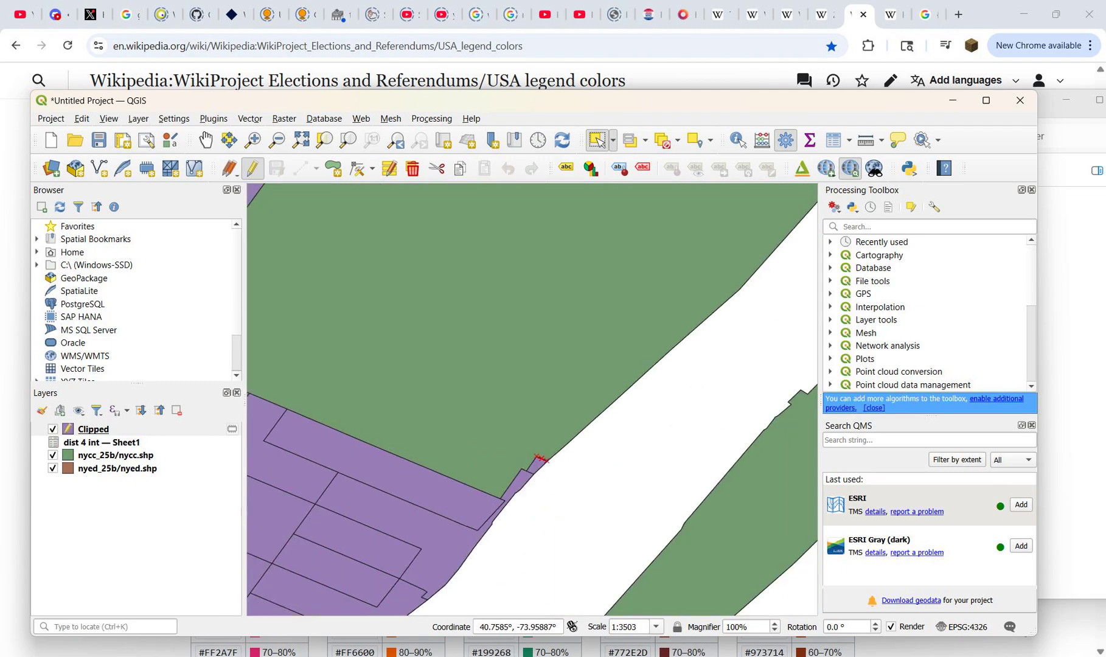
{"action": "scroll", "coordinate": [502, 518], "scroll_direction": "down", "scroll_amount": 5}
{"action": "scroll", "coordinate": [691, 332], "scroll_direction": "up", "scroll_amount": 1}
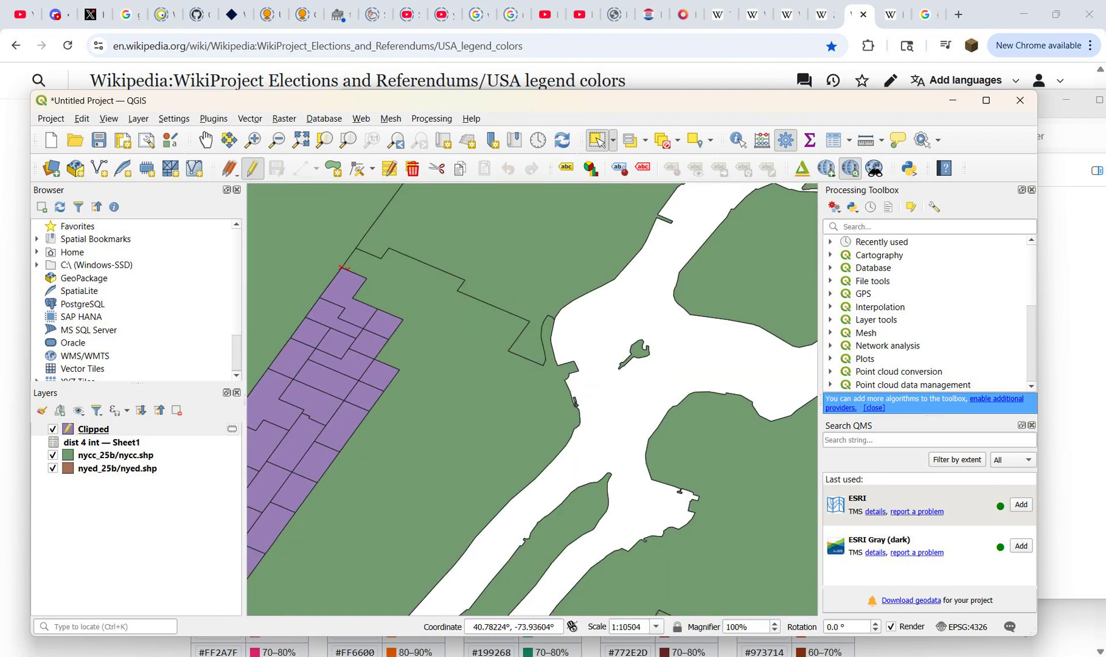
{"action": "scroll", "coordinate": [658, 326], "scroll_direction": "down", "scroll_amount": 3}
{"action": "scroll", "coordinate": [630, 367], "scroll_direction": "up", "scroll_amount": 1}
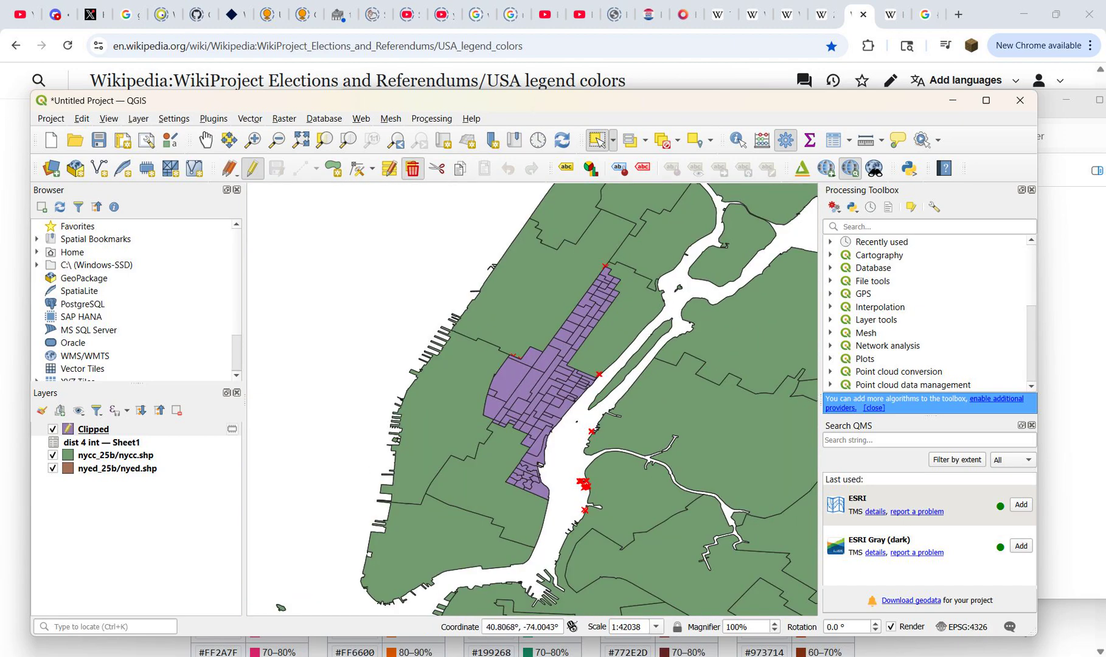
{"action": "left_click", "coordinate": [413, 169]}
{"action": "left_click", "coordinate": [610, 390]}
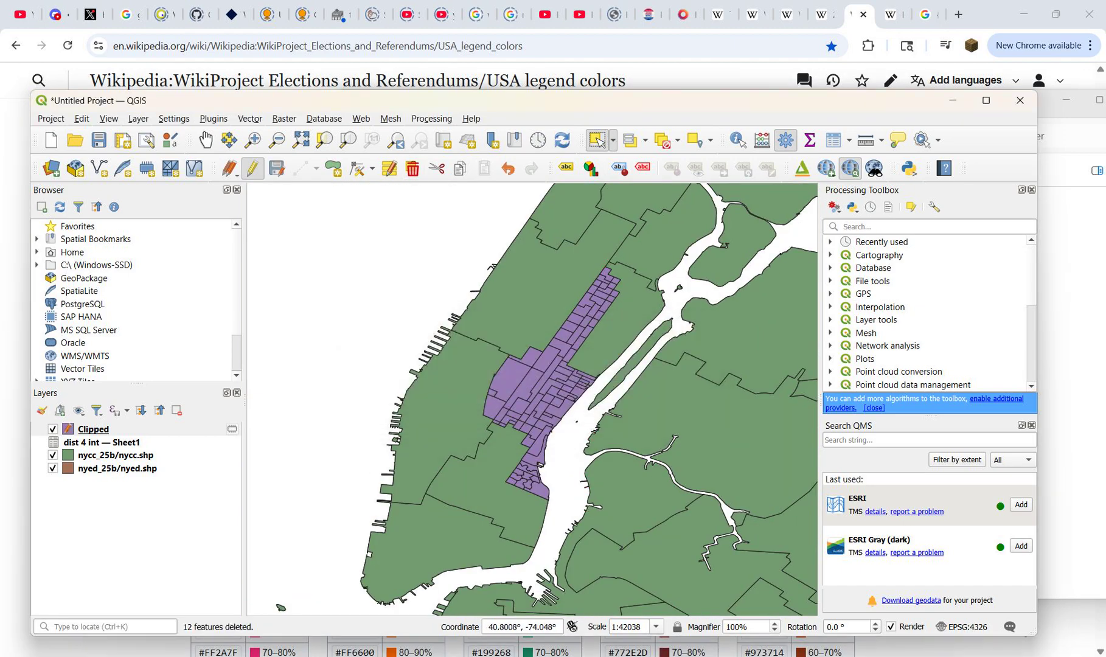
{"action": "left_click", "coordinate": [253, 168]}
{"action": "left_click", "coordinate": [520, 345]}
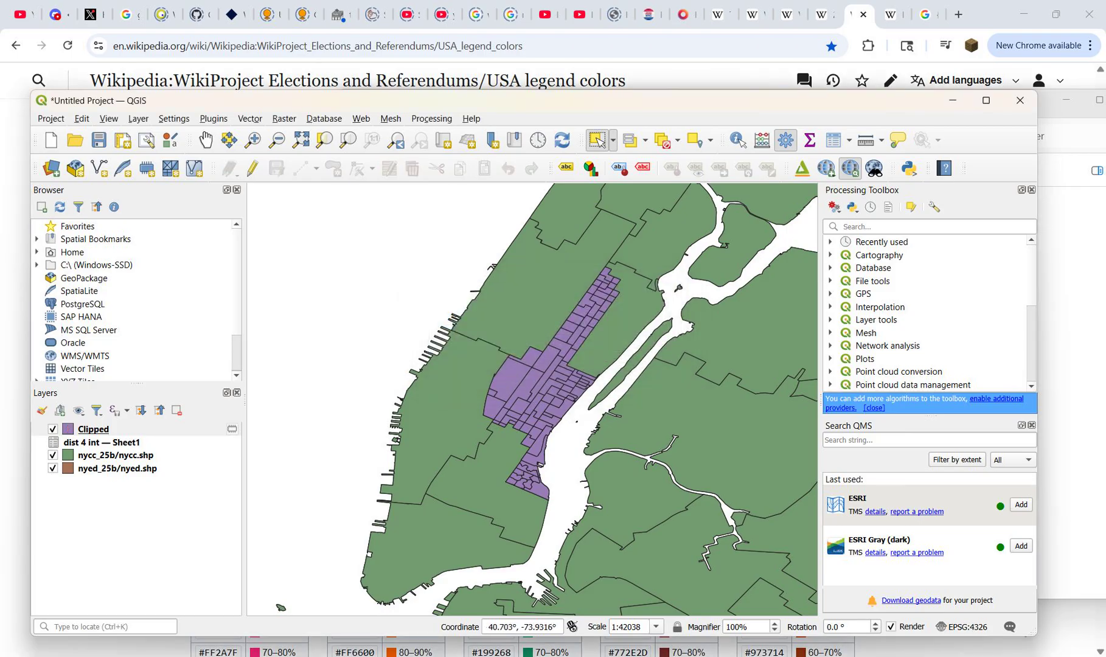
Step: Reopen the Clipped attribute table for editing and fill the empty fill-opacity cells in rows 2 to 4 with 0.75
{"action": "mouse_move", "coordinate": [793, 655]}
{"action": "left_click", "coordinate": [870, 593]}
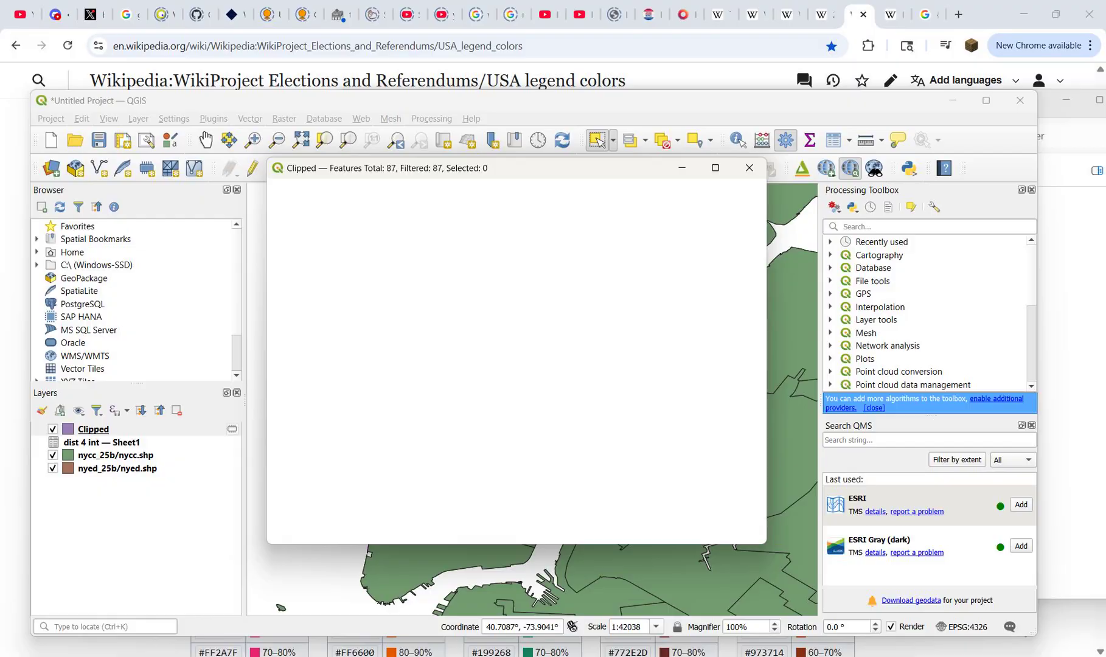
{"action": "left_click_drag", "start_coordinate": [414, 518], "coordinate": [438, 517]}
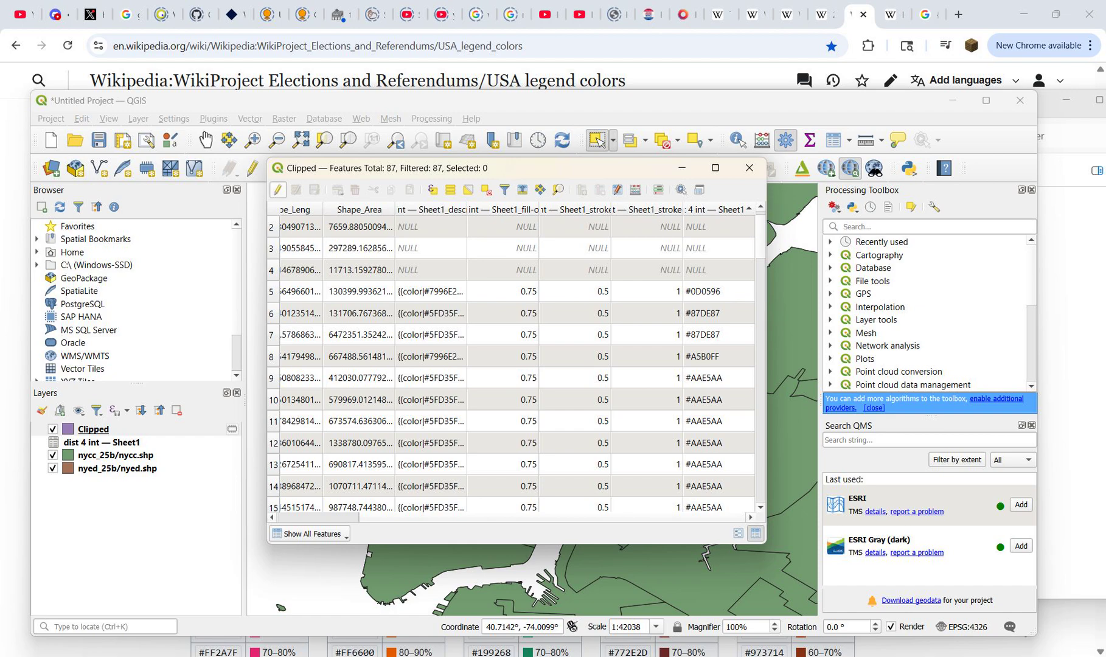
{"action": "left_click", "coordinate": [278, 189]}
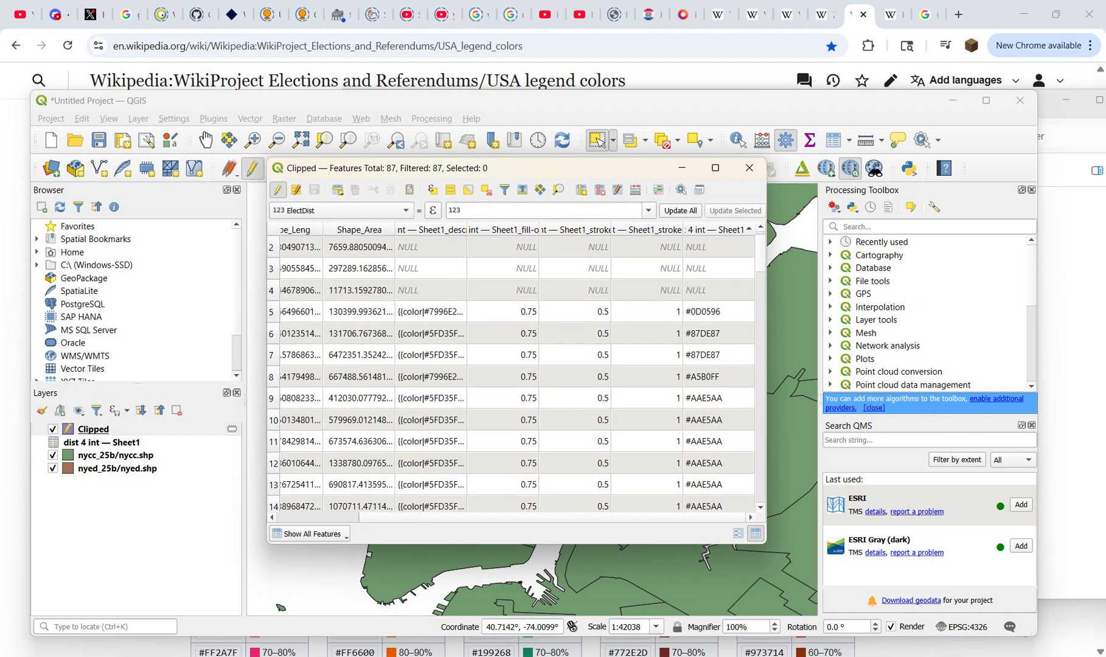
{"action": "left_click", "coordinate": [504, 247]}
{"action": "type", "text": "0.7"}
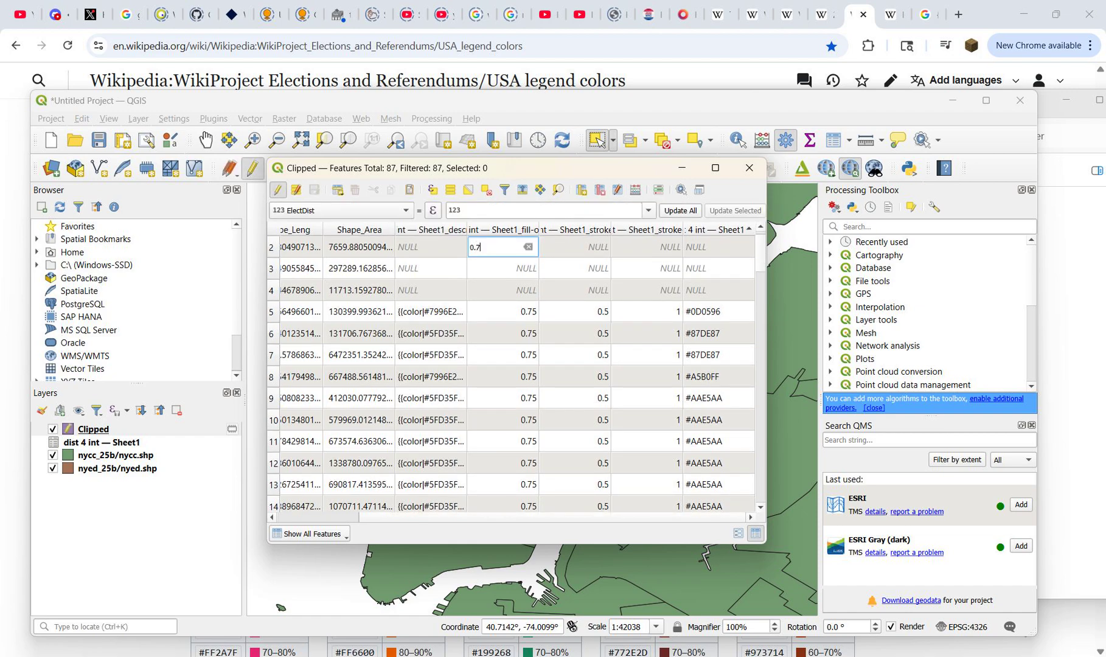
{"action": "type", "text": "5"}
{"action": "key", "text": "Return"}
{"action": "key", "text": "Down"}
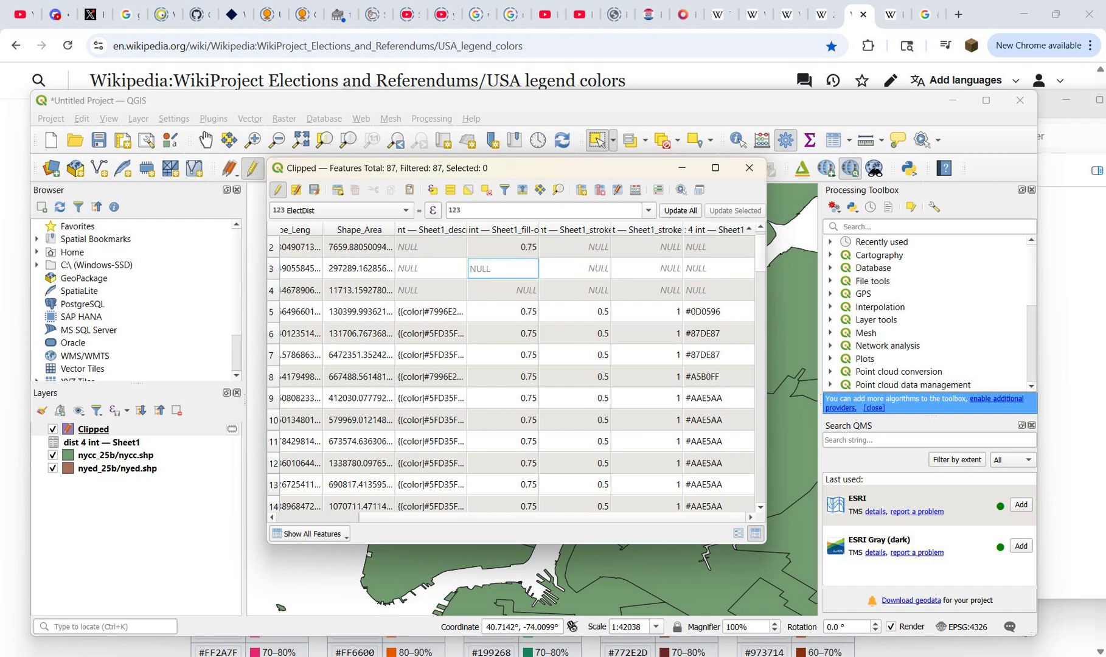
{"action": "type", "text": "0.75"}
{"action": "key", "text": "Return"}
{"action": "key", "text": "Down"}
{"action": "type", "text": "0.75"}
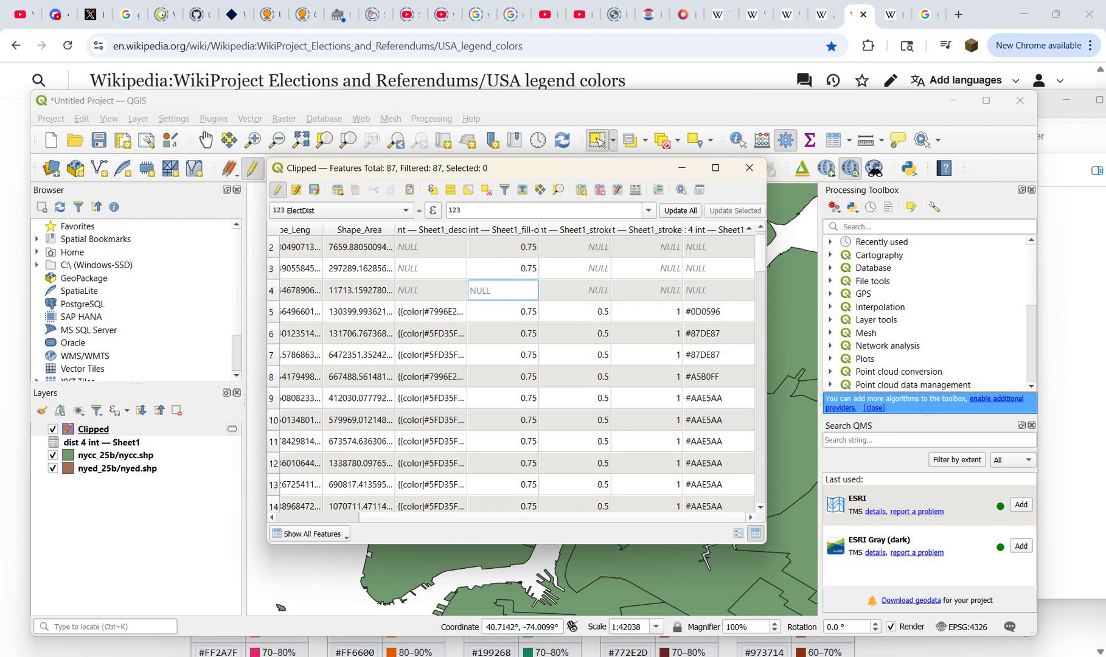
{"action": "key", "text": "Return"}
Step: Fill the empty cells of the first joined stroke column in rows 2 to 4 with 0.5
{"action": "key", "text": "Right"}
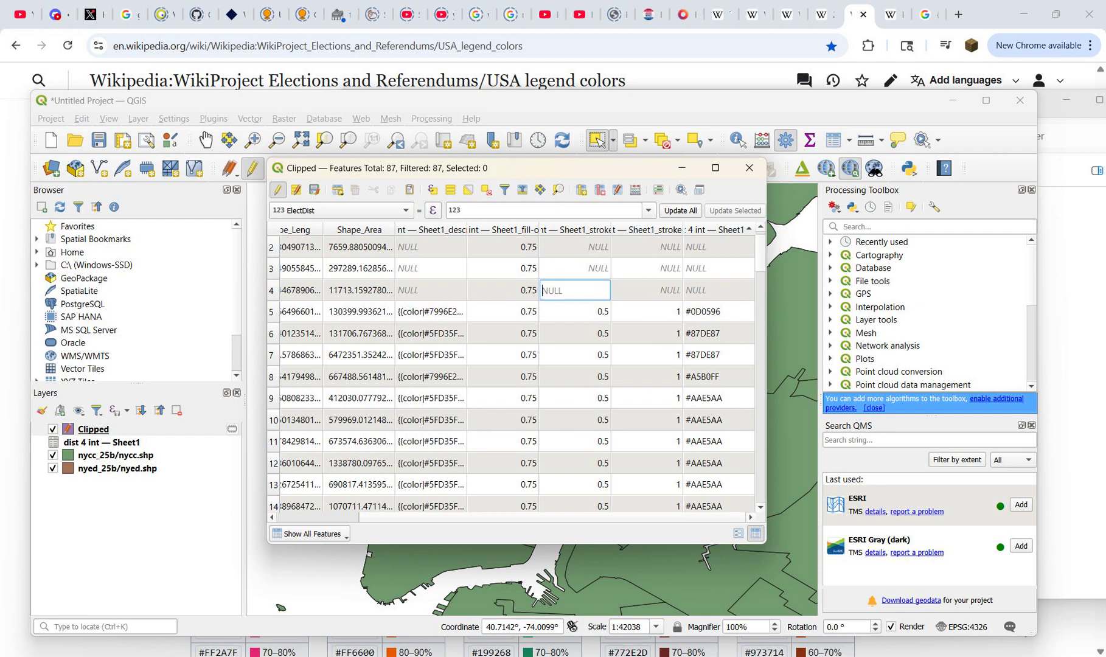
{"action": "type", "text": "0.5"}
{"action": "key", "text": "Return"}
{"action": "key", "text": "Up"}
{"action": "type", "text": "0"}
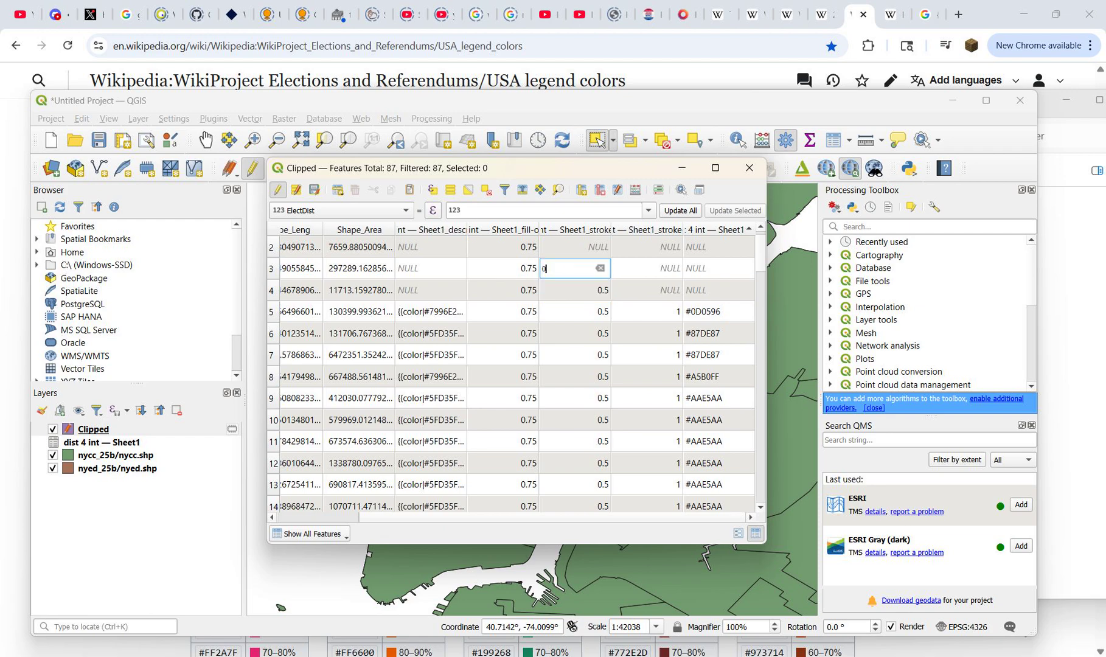
{"action": "type", "text": ".5"}
{"action": "key", "text": "Return"}
{"action": "key", "text": "Up"}
{"action": "type", "text": "0.5"}
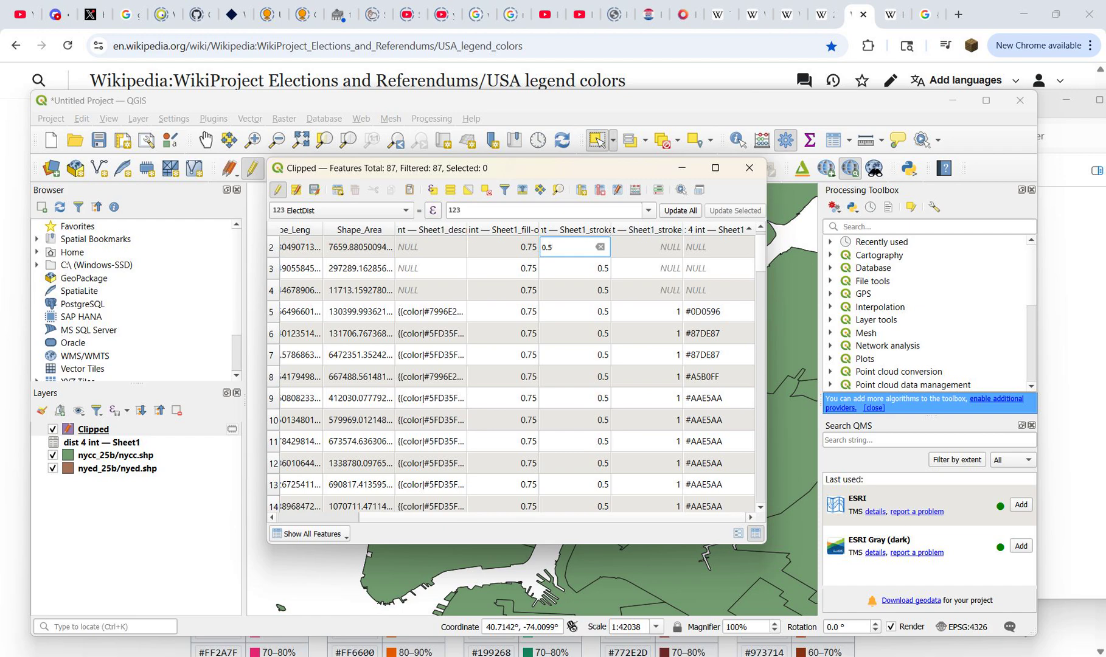
{"action": "key", "text": "Return"}
Step: Fill the empty cells of the second joined stroke column in rows 2 to 4 with 1
{"action": "key", "text": "Right"}
{"action": "type", "text": "1"}
{"action": "key", "text": "Return"}
{"action": "key", "text": "Down"}
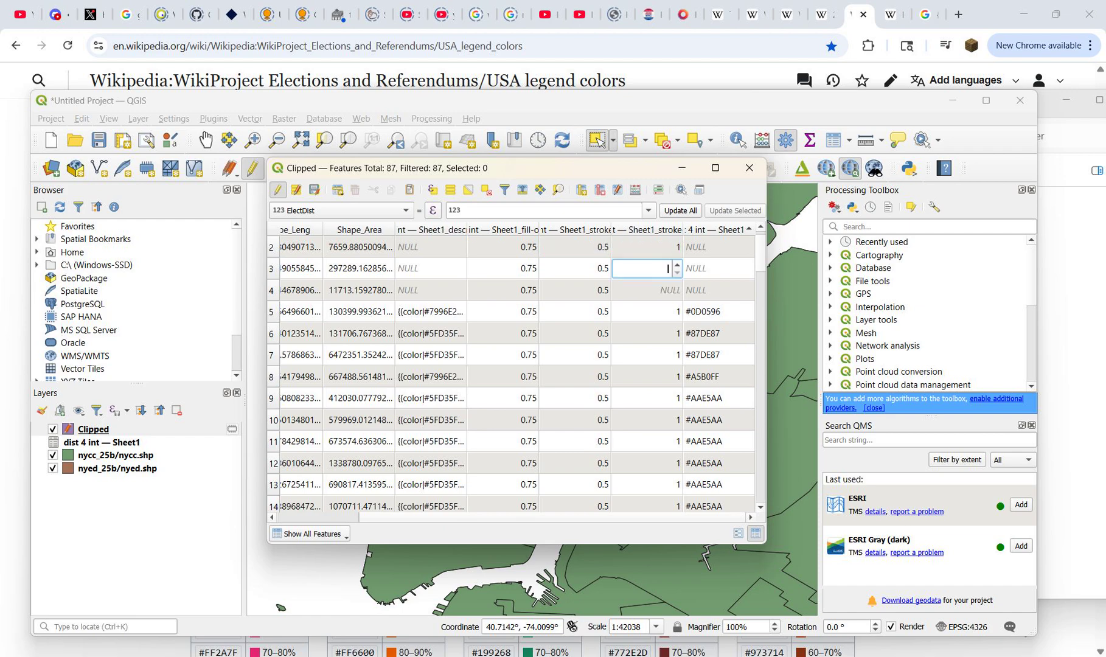
{"action": "type", "text": "1"}
{"action": "key", "text": "Return"}
{"action": "key", "text": "Down"}
{"action": "type", "text": "1"}
{"action": "key", "text": "Return"}
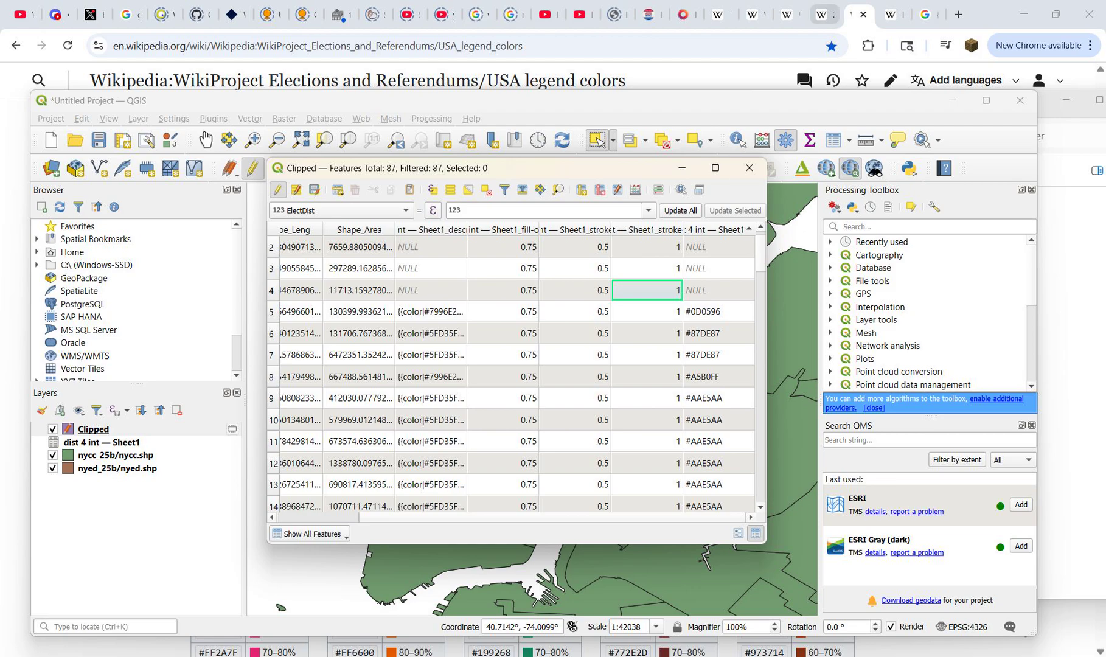
Step: Switch to Chrome and look up the No data/no votes hex code on Wikipedia's USA legend colors page
{"action": "left_click", "coordinate": [892, 14]}
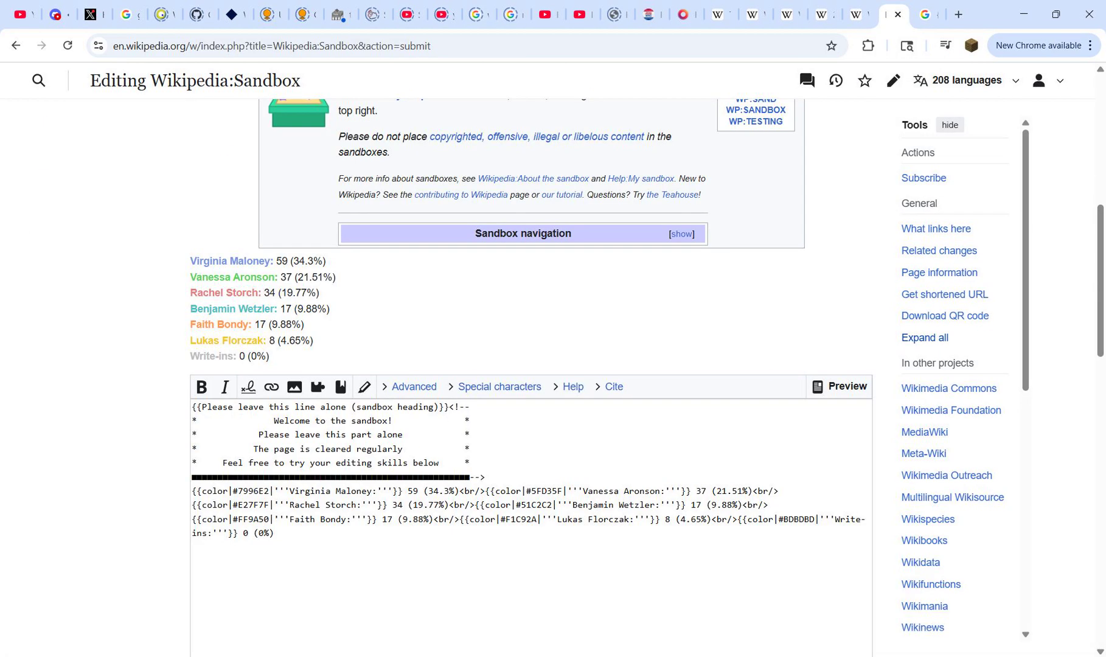
{"action": "left_click", "coordinate": [790, 14]}
{"action": "left_click", "coordinate": [822, 14]}
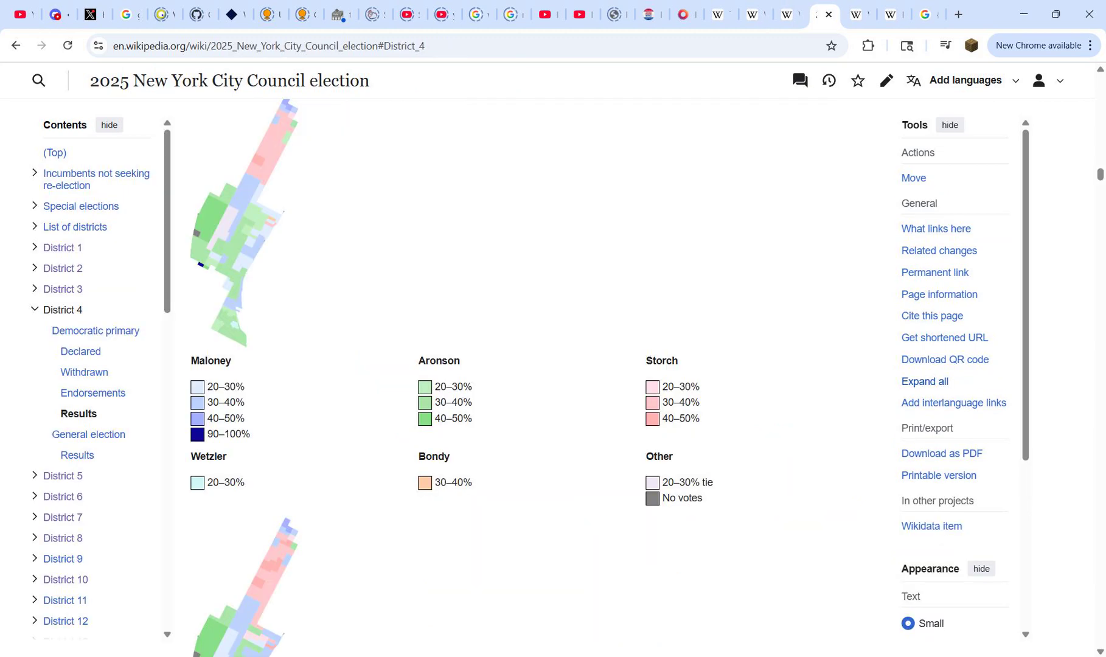
{"action": "left_click", "coordinate": [790, 14]}
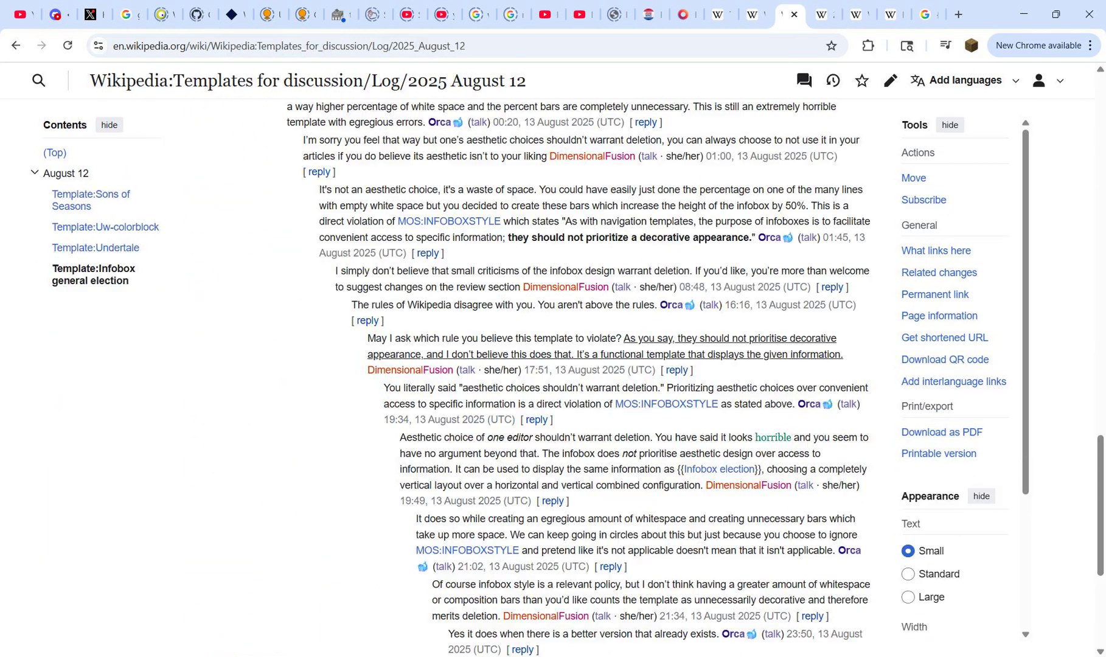
{"action": "left_click", "coordinate": [858, 14]}
{"action": "scroll", "coordinate": [530, 365], "scroll_direction": "down", "scroll_amount": 8}
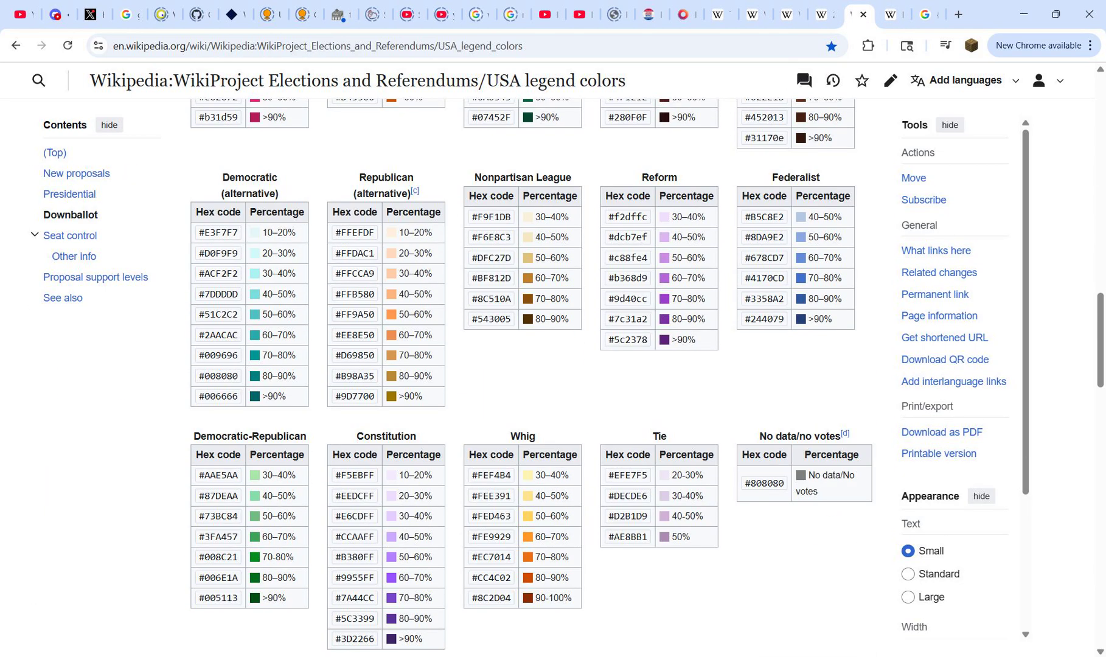
Step: Copy the No data/no votes hex code #808080 as plain text by passing it through a temporary browser tab
{"action": "double_click", "coordinate": [767, 484]}
{"action": "left_click_drag", "start_coordinate": [751, 484], "coordinate": [744, 484]}
{"action": "key", "text": "ctrl+c"}
{"action": "key", "text": "ctrl+t"}
{"action": "key", "text": "ctrl+v"}
{"action": "key", "text": "ctrl+a"}
{"action": "key", "text": "ctrl+c"}
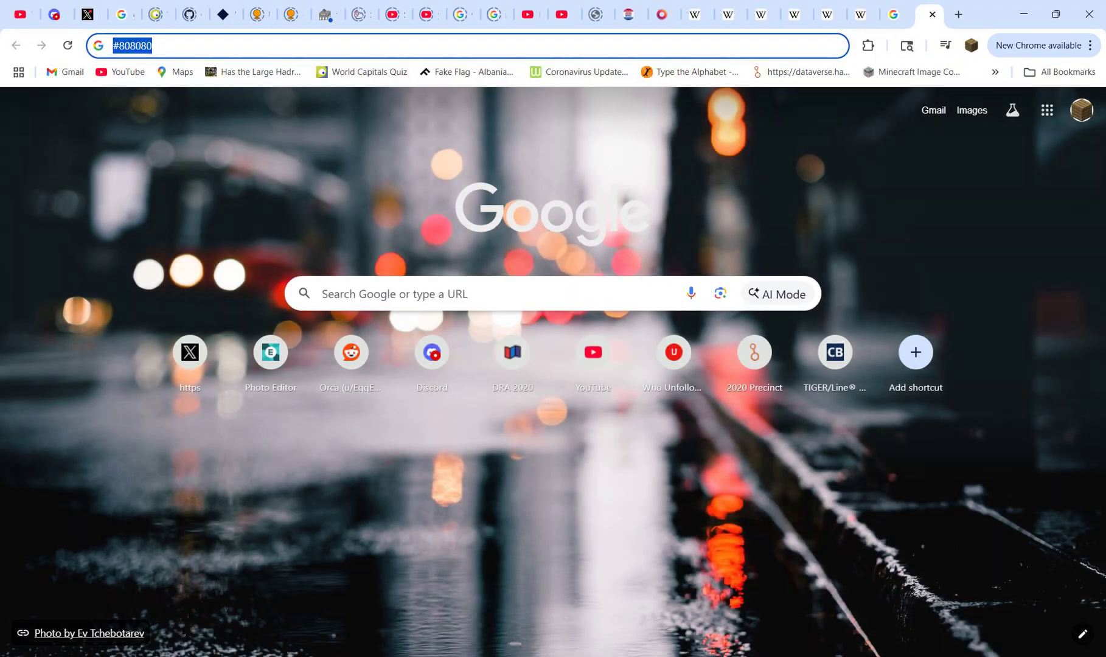
{"action": "key", "text": "ctrl+w"}
Step: Switch to the QGIS Clipped attribute table and fill the three empty cells of the joined fill column with #808080
{"action": "mouse_move", "coordinate": [807, 646]}
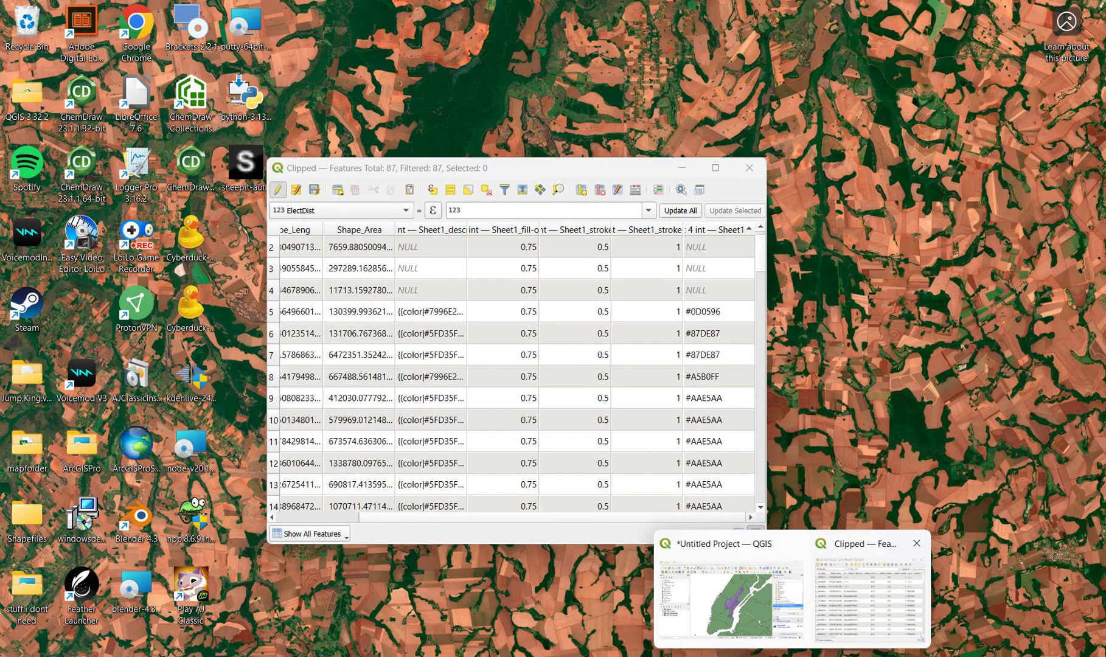
{"action": "left_click", "coordinate": [876, 592]}
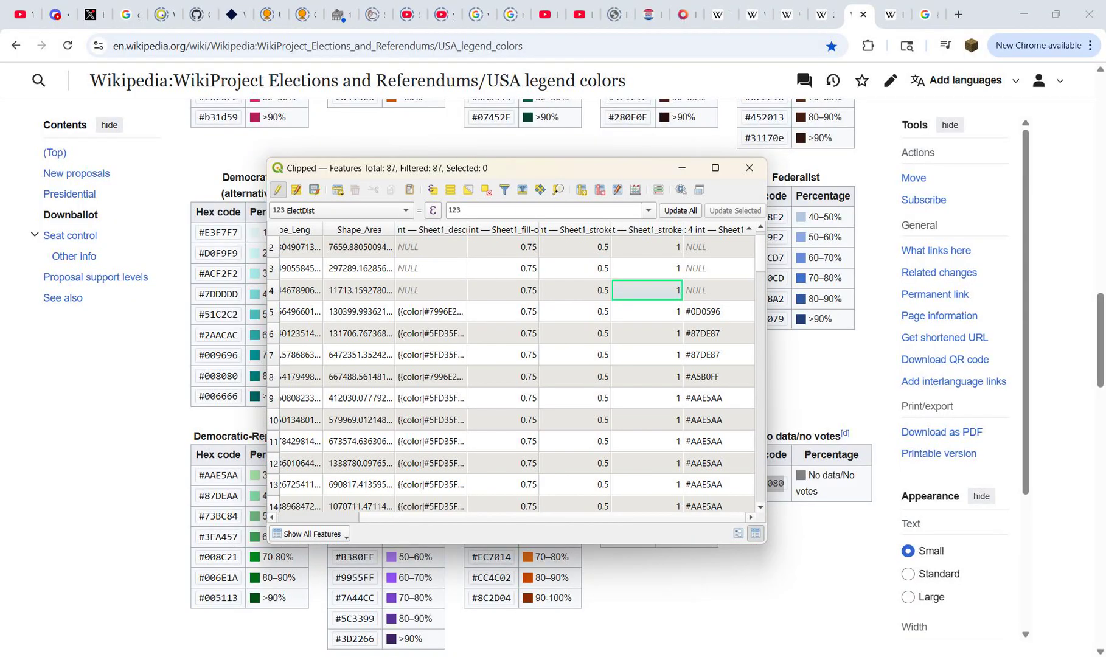
{"action": "double_click", "coordinate": [705, 247]}
{"action": "key", "text": "ctrl+v"}
{"action": "key", "text": "Return"}
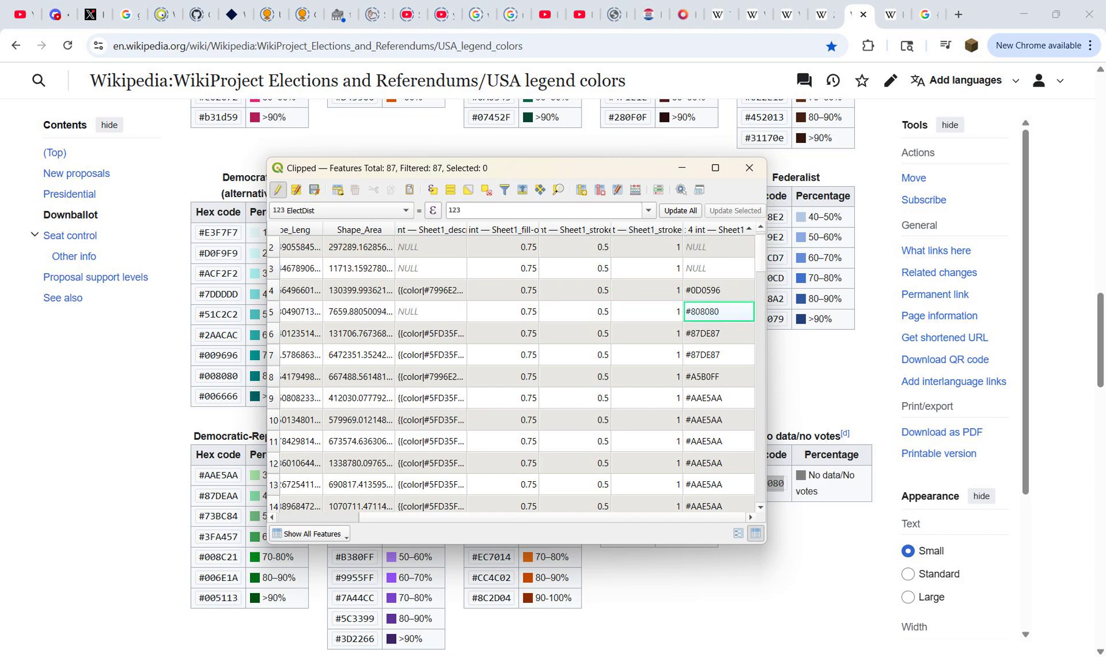
{"action": "double_click", "coordinate": [706, 247]}
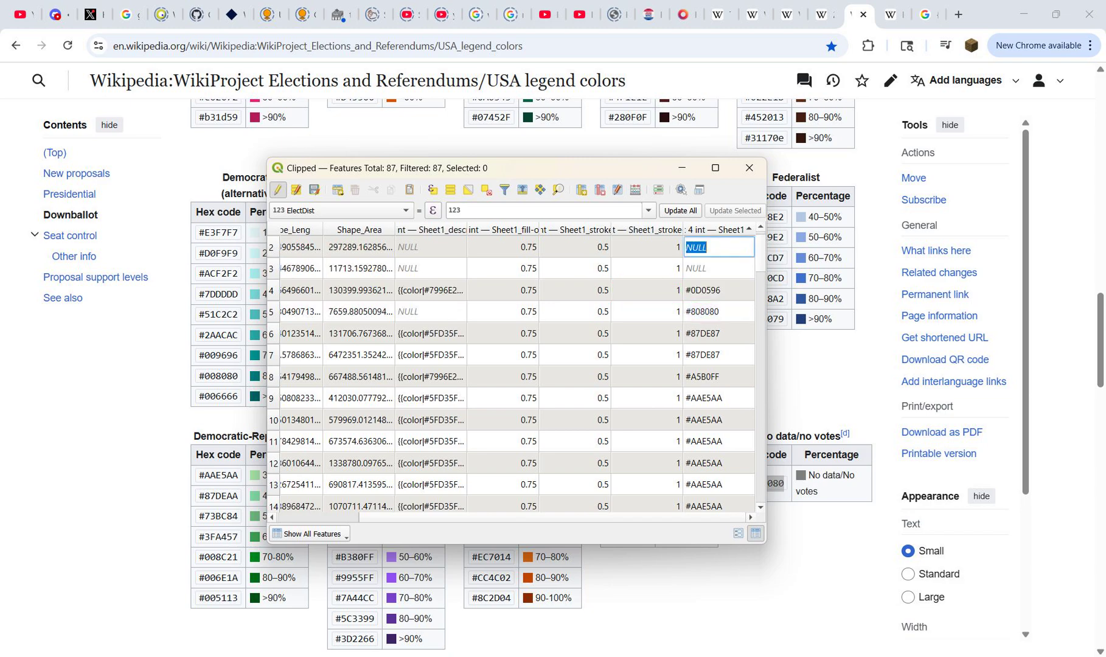
{"action": "key", "text": "ctrl+v"}
{"action": "key", "text": "Return"}
{"action": "double_click", "coordinate": [705, 247]}
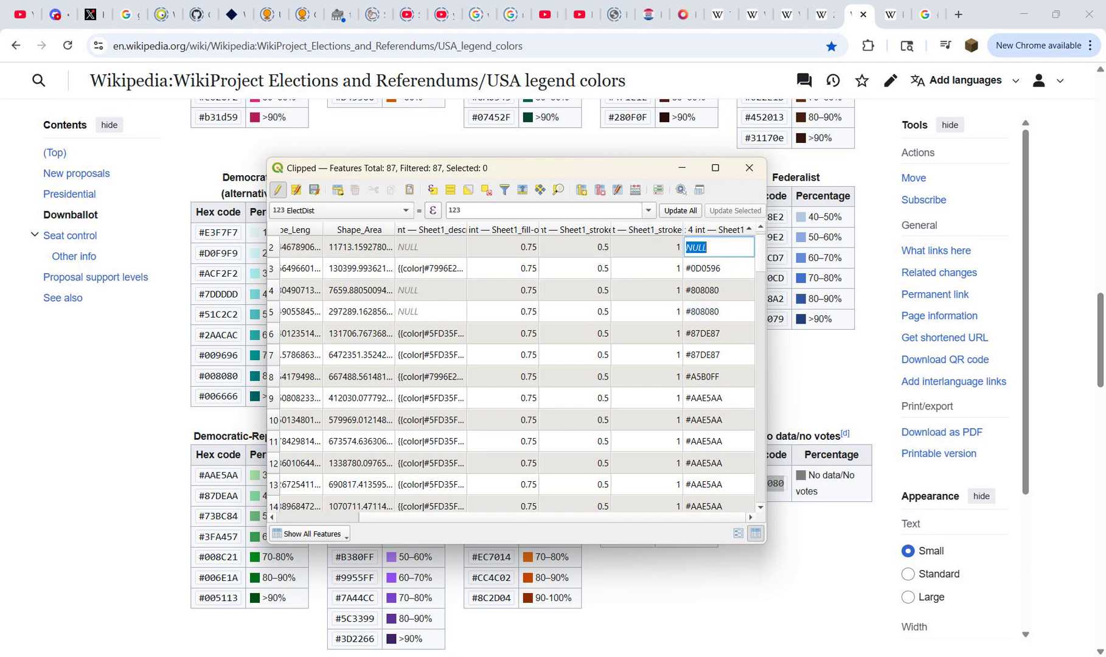
{"action": "key", "text": "ctrl+v"}
{"action": "key", "text": "Return"}
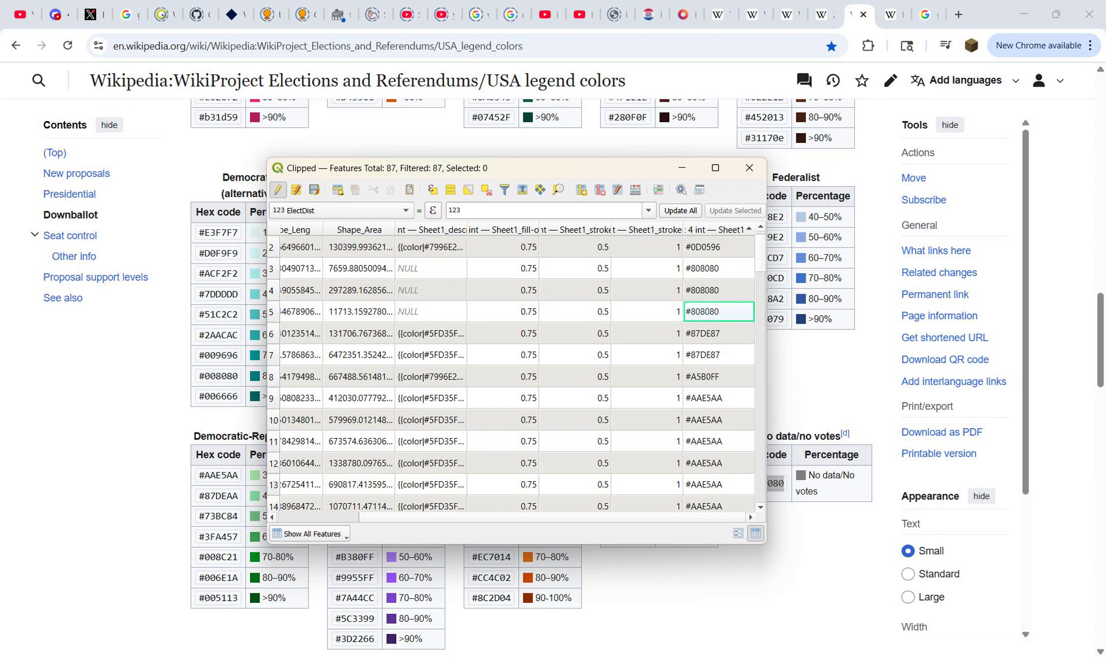
Step: Copy row 6's description into a new Chrome tab and reduce it to a single candidate's color template
{"action": "double_click", "coordinate": [430, 333]}
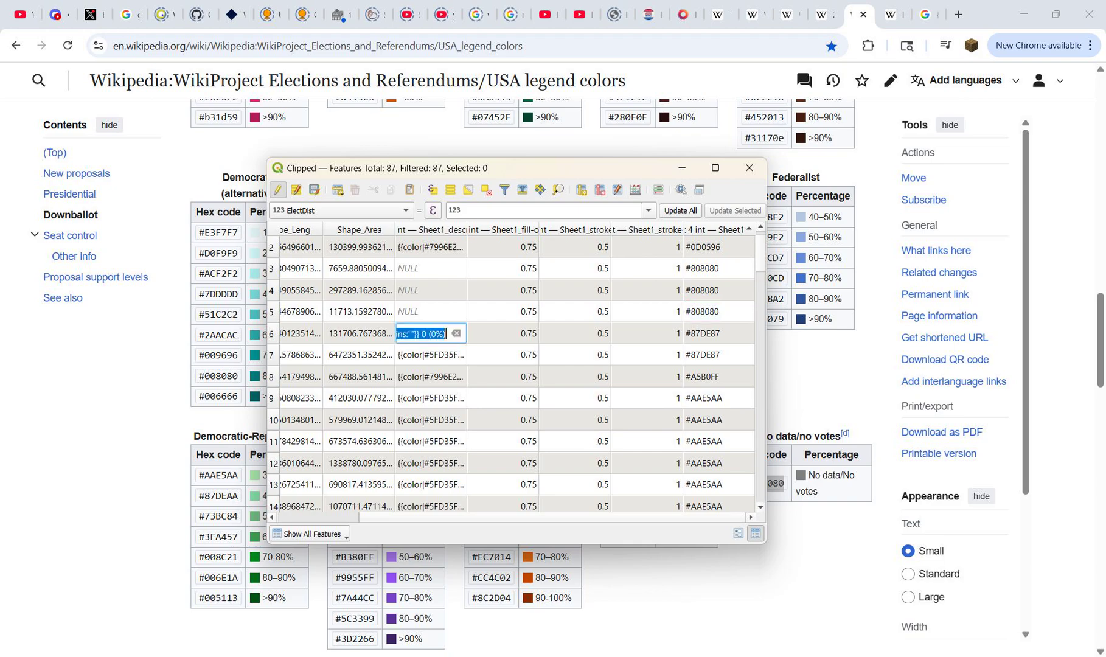
{"action": "key", "text": "alt+Tab"}
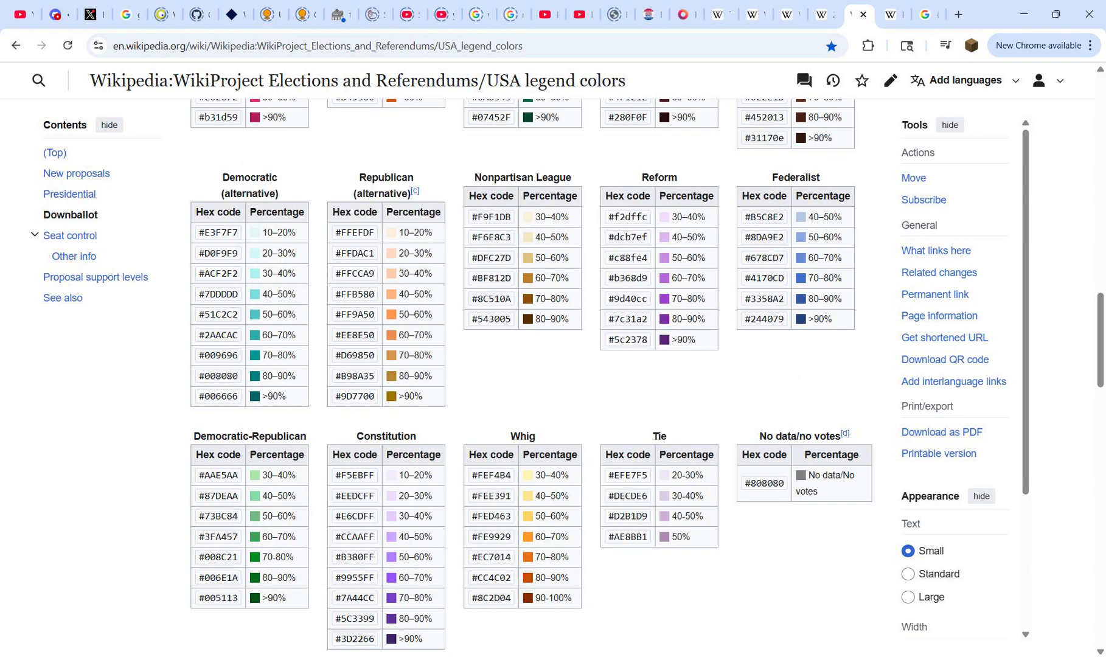
{"action": "key", "text": "ctrl+t"}
{"action": "key", "text": "ctrl+v"}
{"action": "left_click_drag", "start_coordinate": [167, 45], "coordinate": [294, 45]}
{"action": "key", "text": "ctrl+c"}
{"action": "key", "text": "ctrl+a"}
{"action": "key", "text": "ctrl+v"}
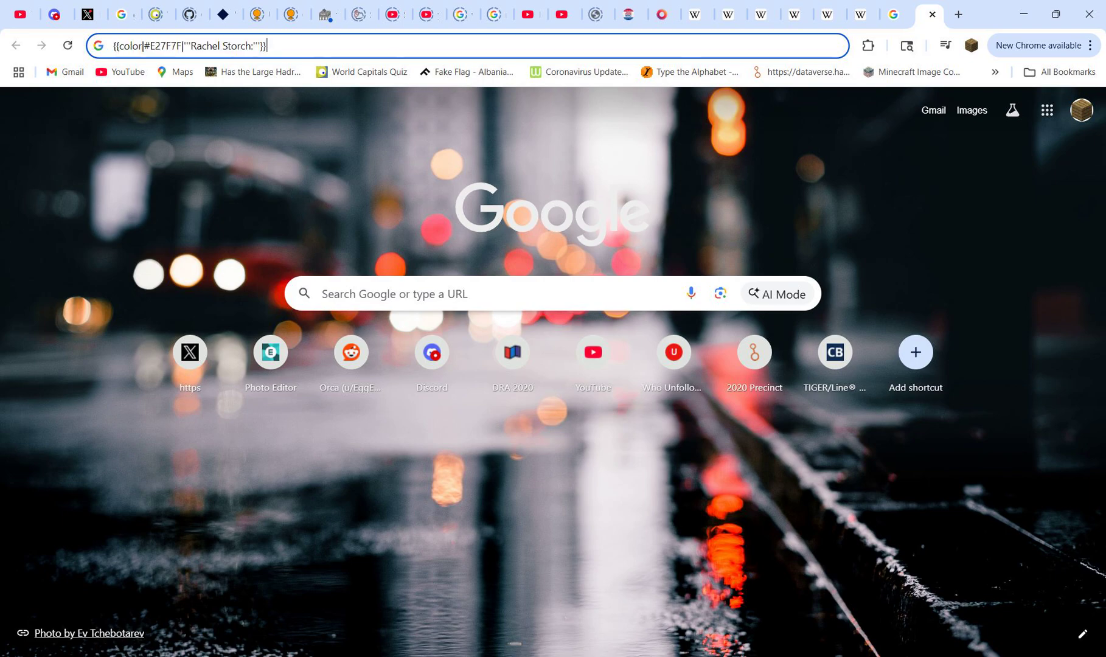
Step: Edit the template to read {{color|#808080|'''No votes'''}}, copy it and close the temporary tab
{"action": "left_click_drag", "start_coordinate": [190, 46], "coordinate": [253, 46]}
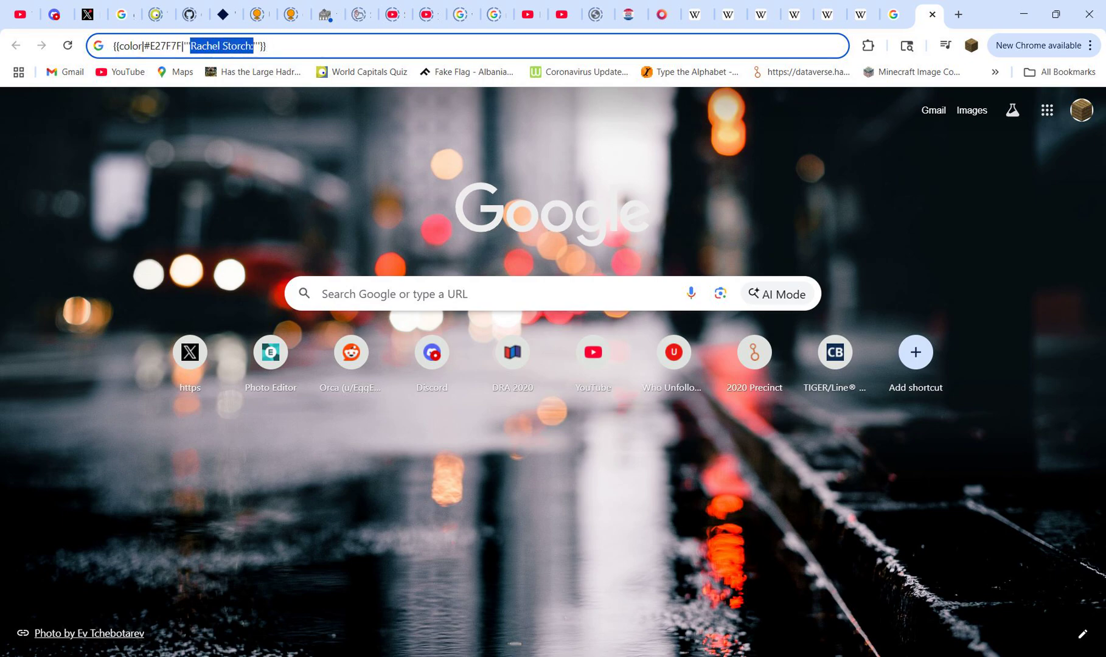
{"action": "type", "text": "No votes"}
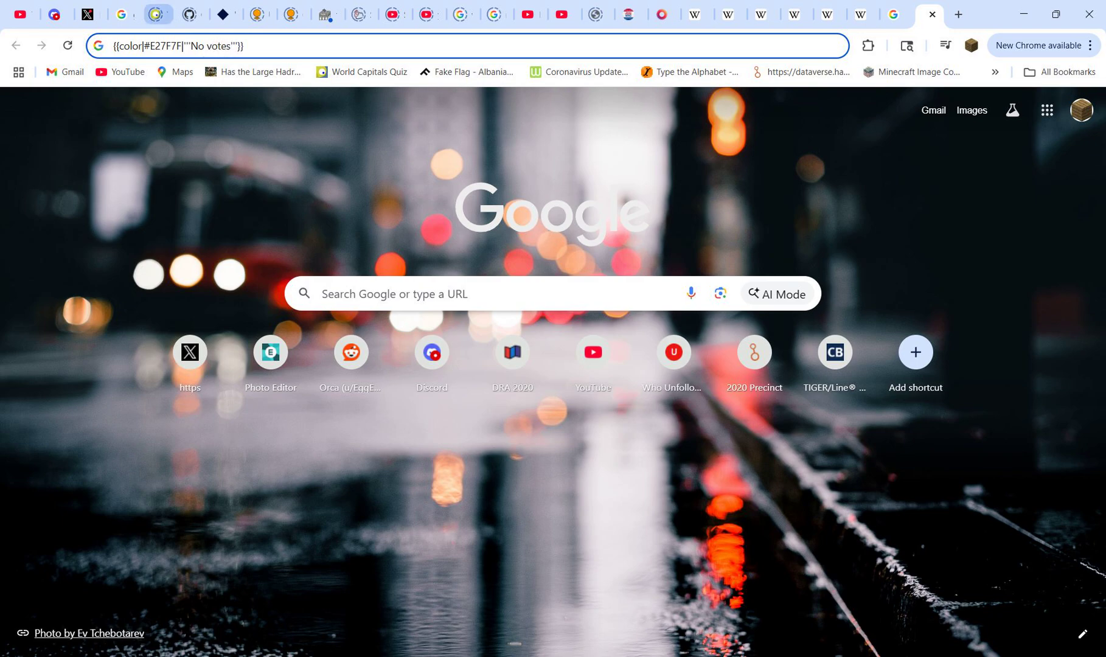
{"action": "double_click", "coordinate": [166, 45]}
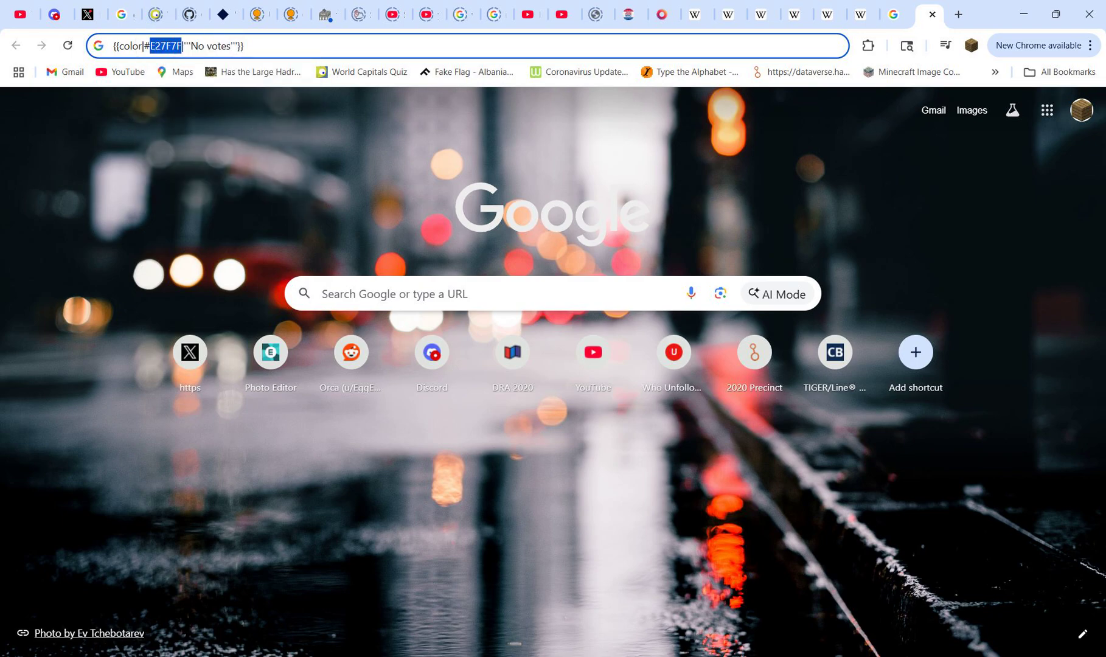
{"action": "key", "text": "super+v"}
{"action": "key", "text": "Down"}
{"action": "key", "text": "Down"}
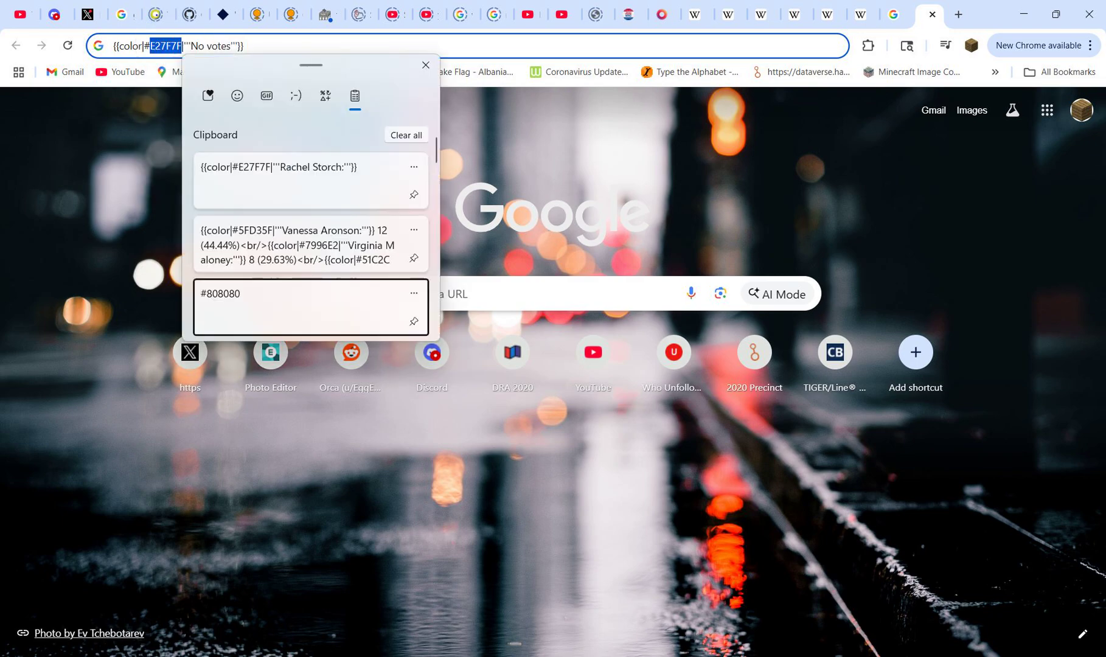
{"action": "key", "text": "Return"}
{"action": "key", "text": "BackSpace"}
{"action": "key", "text": "ctrl+a"}
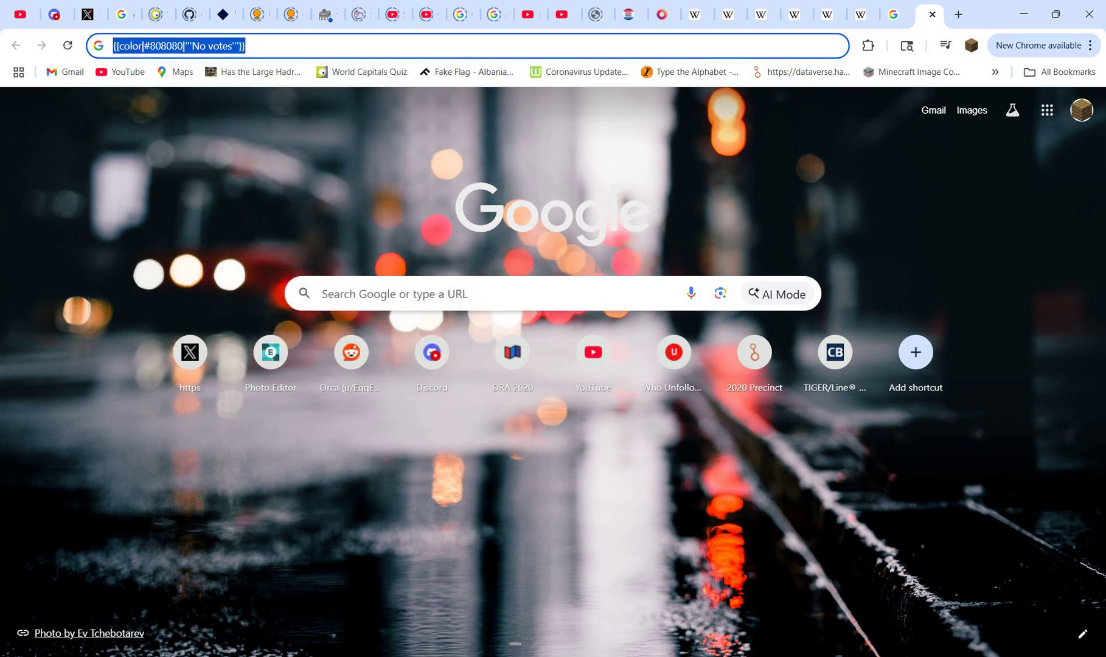
{"action": "key", "text": "ctrl+w"}
Step: Replace the candidate results text in the Wikipedia Sandbox with the copied No votes template and preview the page
{"action": "left_click", "coordinate": [892, 14]}
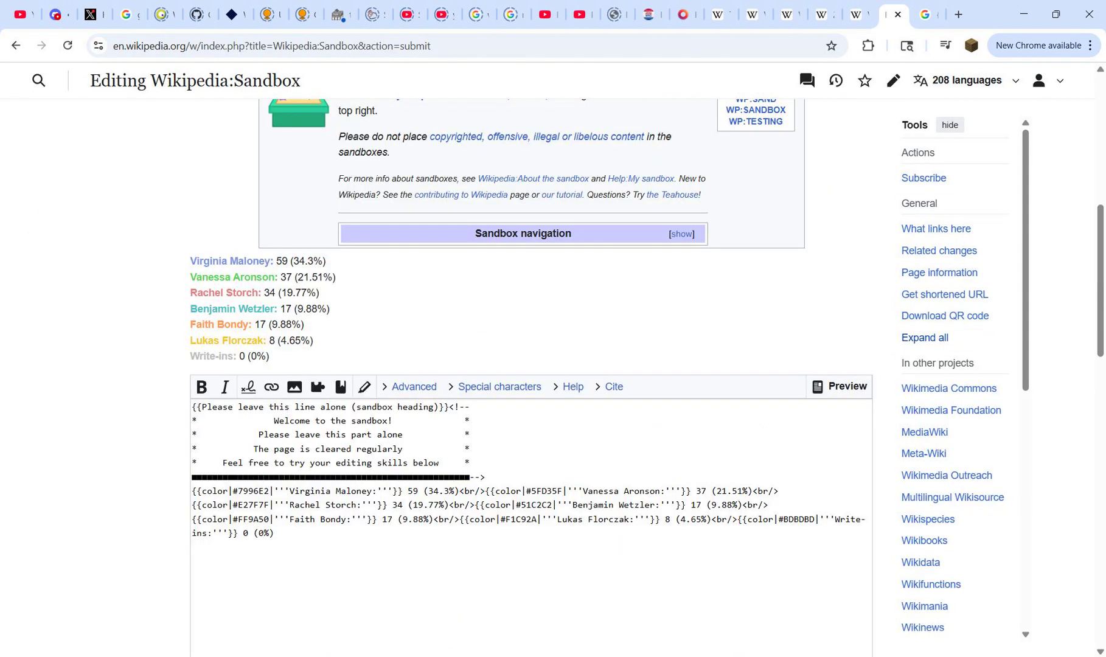
{"action": "left_click_drag", "start_coordinate": [275, 534], "coordinate": [191, 491]}
{"action": "key", "text": "ctrl+v"}
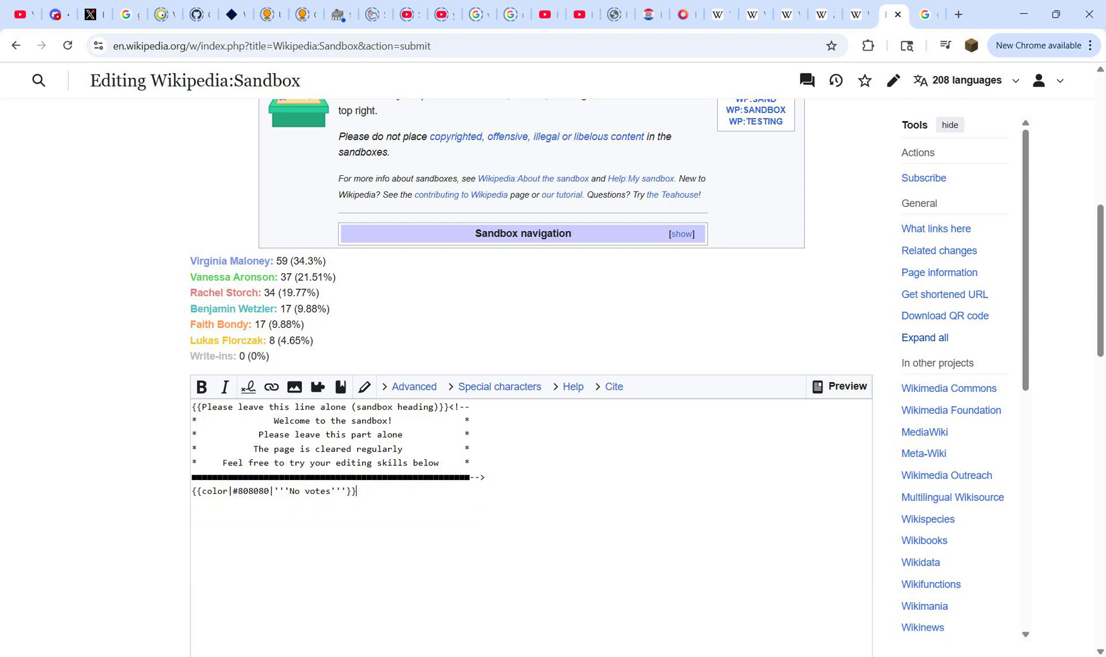
{"action": "scroll", "coordinate": [532, 378], "scroll_direction": "down", "scroll_amount": 5}
{"action": "key", "text": "alt+shift+p"}
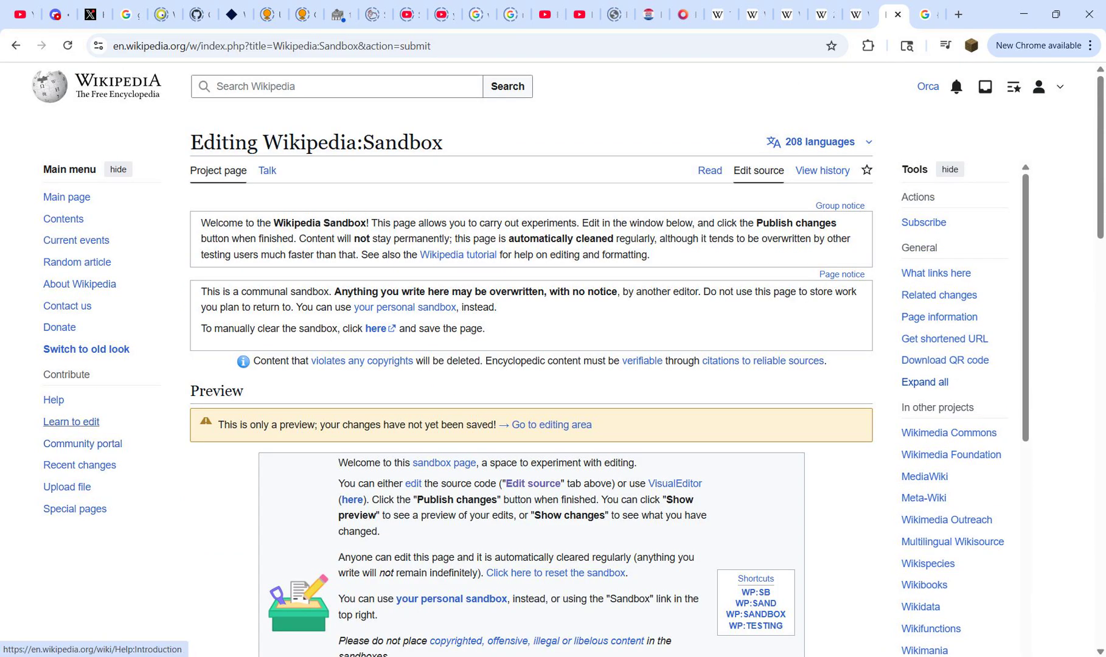
{"action": "scroll", "coordinate": [83, 439], "scroll_direction": "down", "scroll_amount": 3}
{"action": "scroll", "coordinate": [83, 227], "scroll_direction": "down", "scroll_amount": 2}
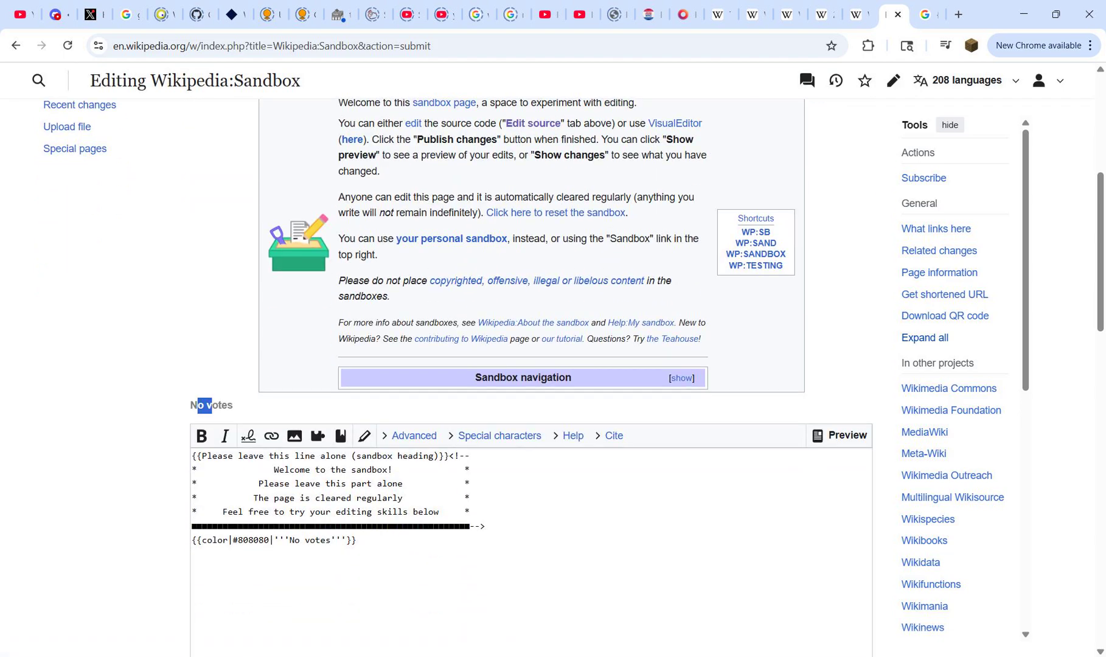
Step: Return to the QGIS Clipped table and fill the empty description cells in rows 3 to 5 with the No votes template
{"action": "mouse_move", "coordinate": [792, 656]}
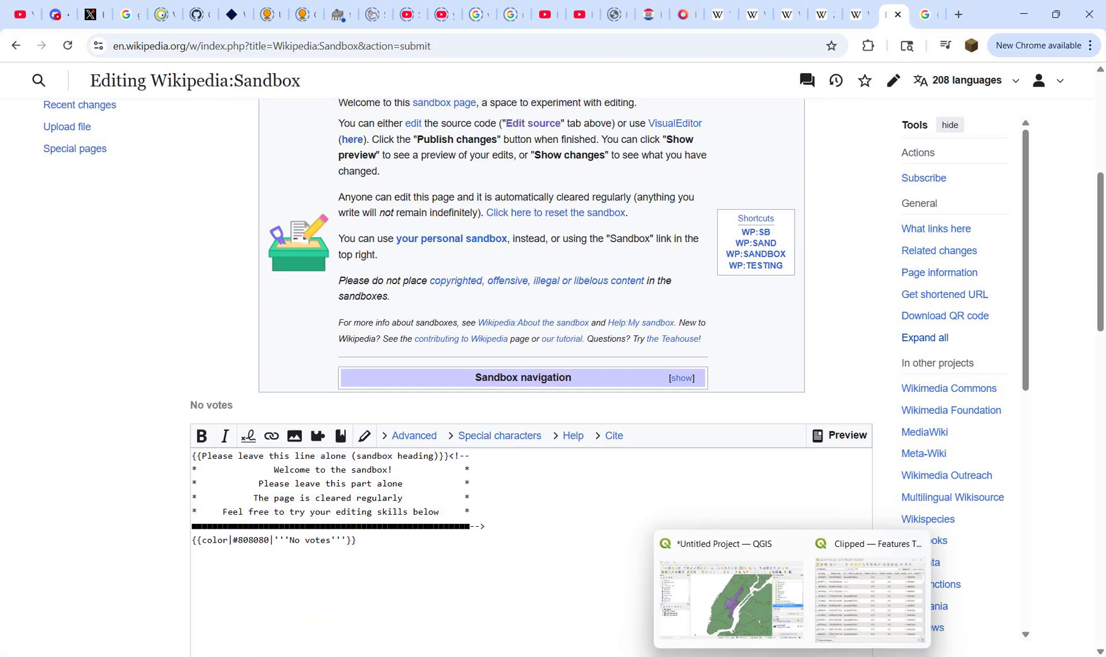
{"action": "left_click", "coordinate": [871, 600]}
{"action": "double_click", "coordinate": [431, 268]}
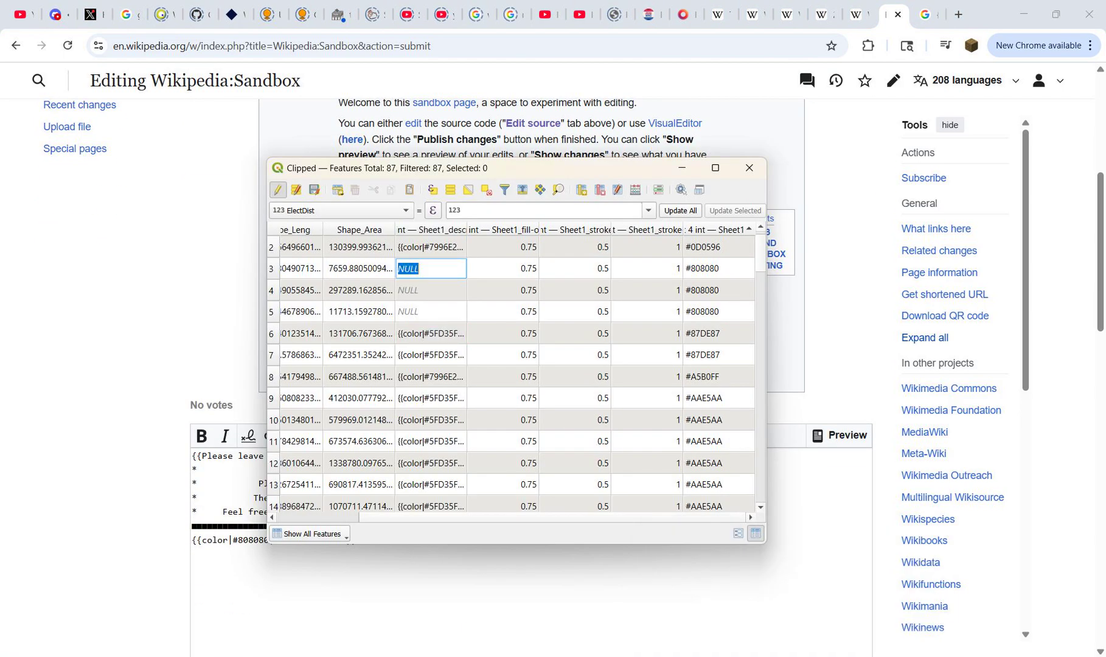
{"action": "key", "text": "ctrl+v"}
{"action": "key", "text": "Return"}
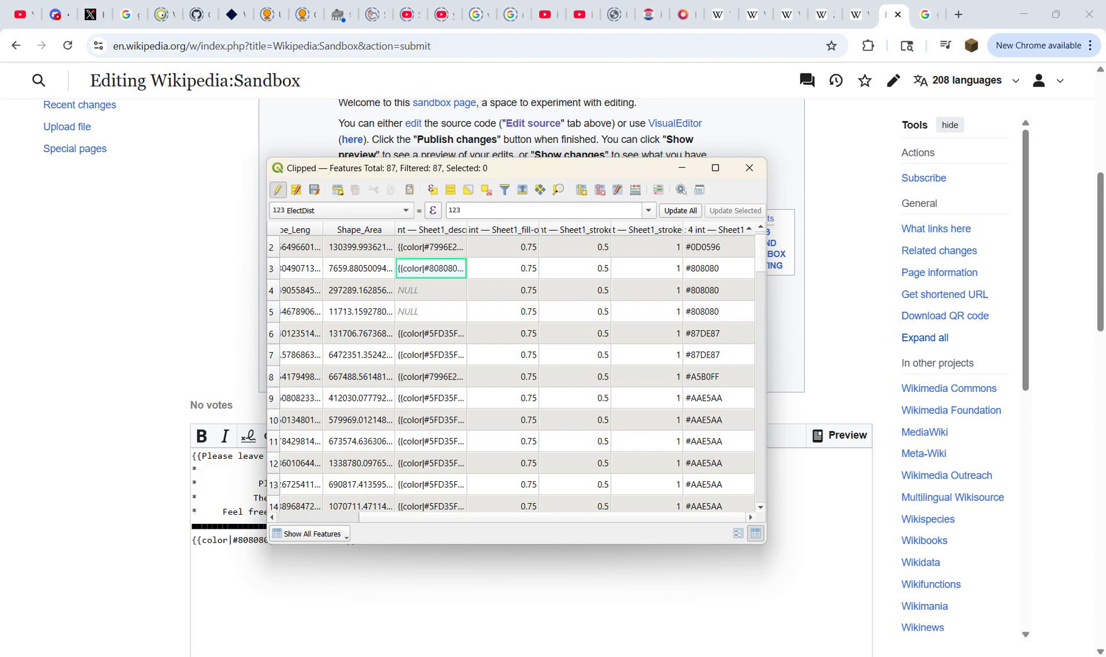
{"action": "double_click", "coordinate": [430, 290]}
{"action": "key", "text": "ctrl+v"}
{"action": "key", "text": "Return"}
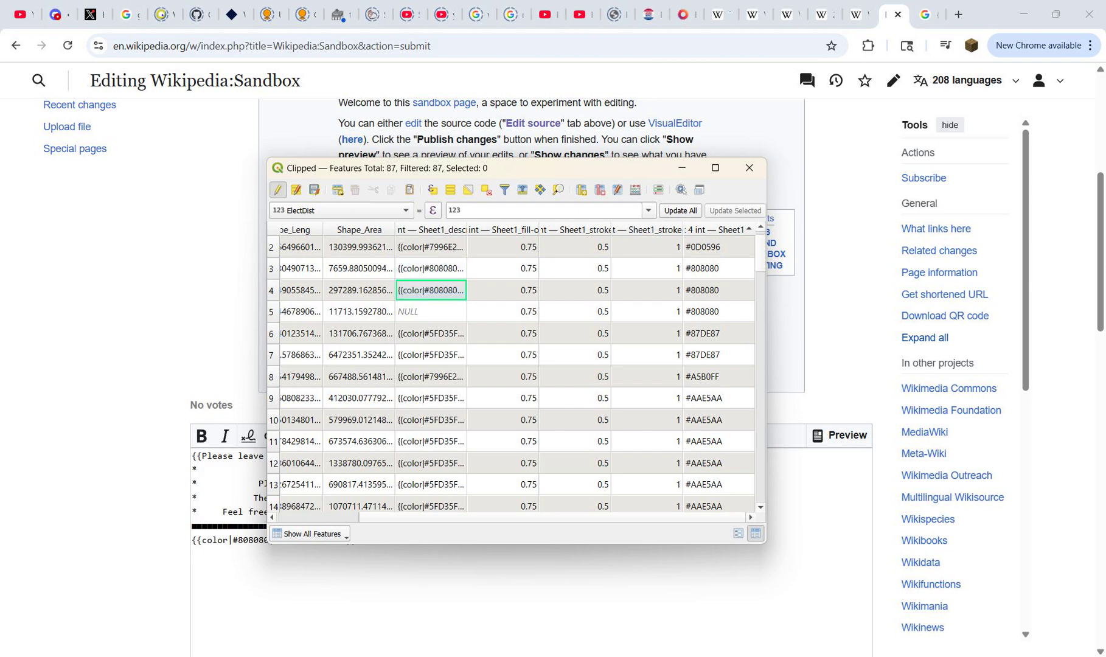
{"action": "double_click", "coordinate": [431, 311]}
{"action": "key", "text": "ctrl+v"}
{"action": "key", "text": "Return"}
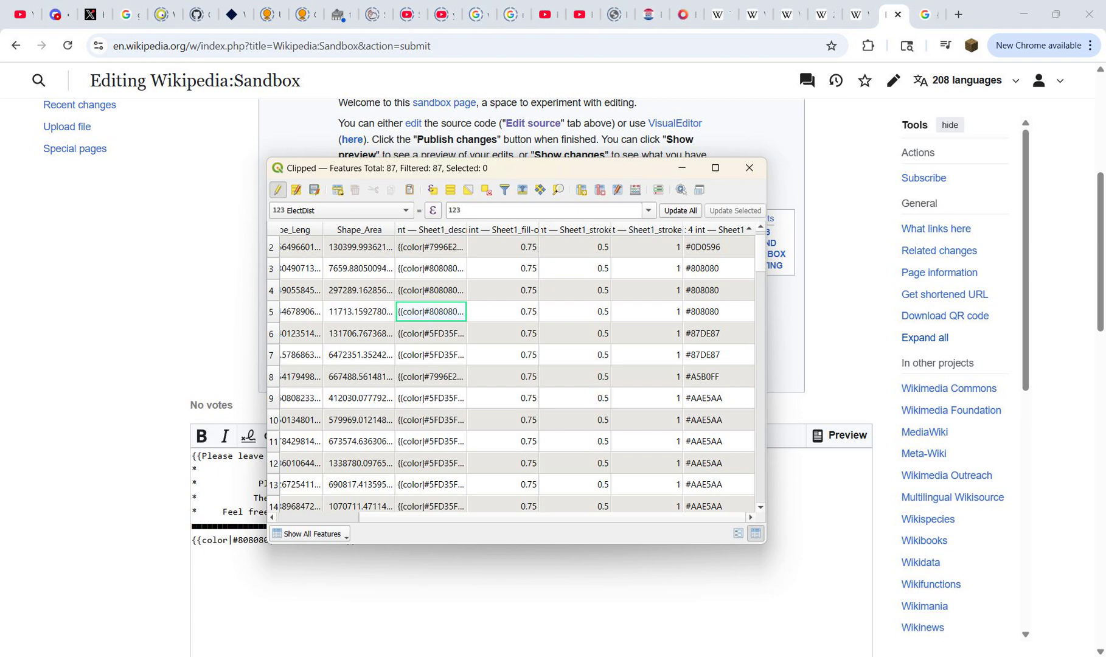
Step: Save the Clipped layer edits, widen the fill-opacity column to read its full name, and close the attribute table
{"action": "left_click", "coordinate": [278, 189]}
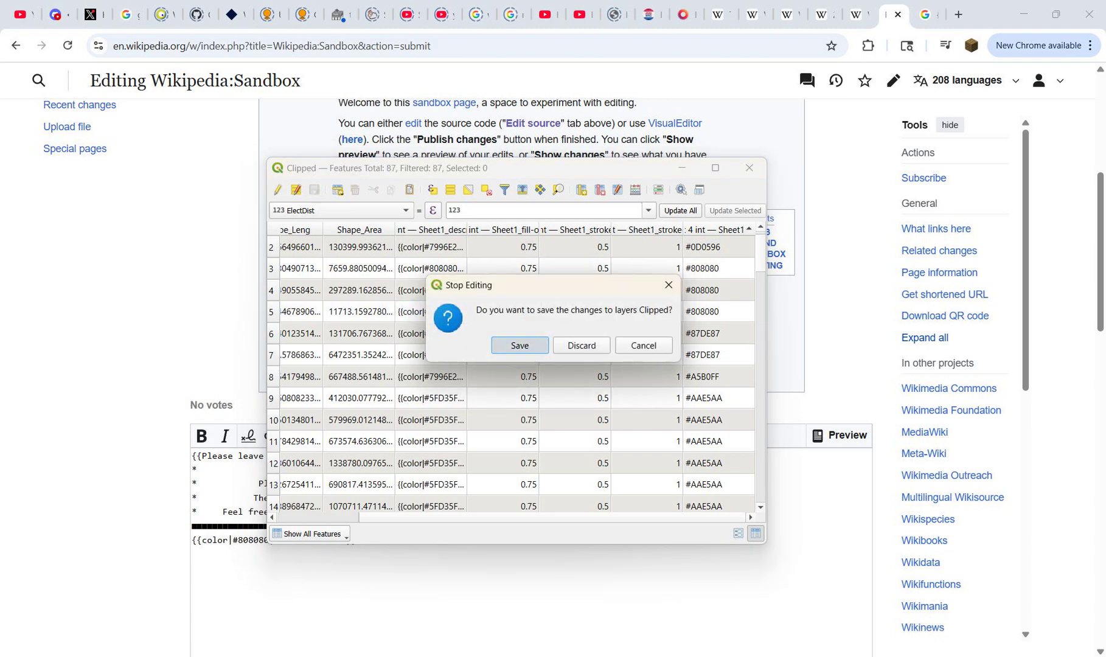
{"action": "left_click", "coordinate": [519, 345]}
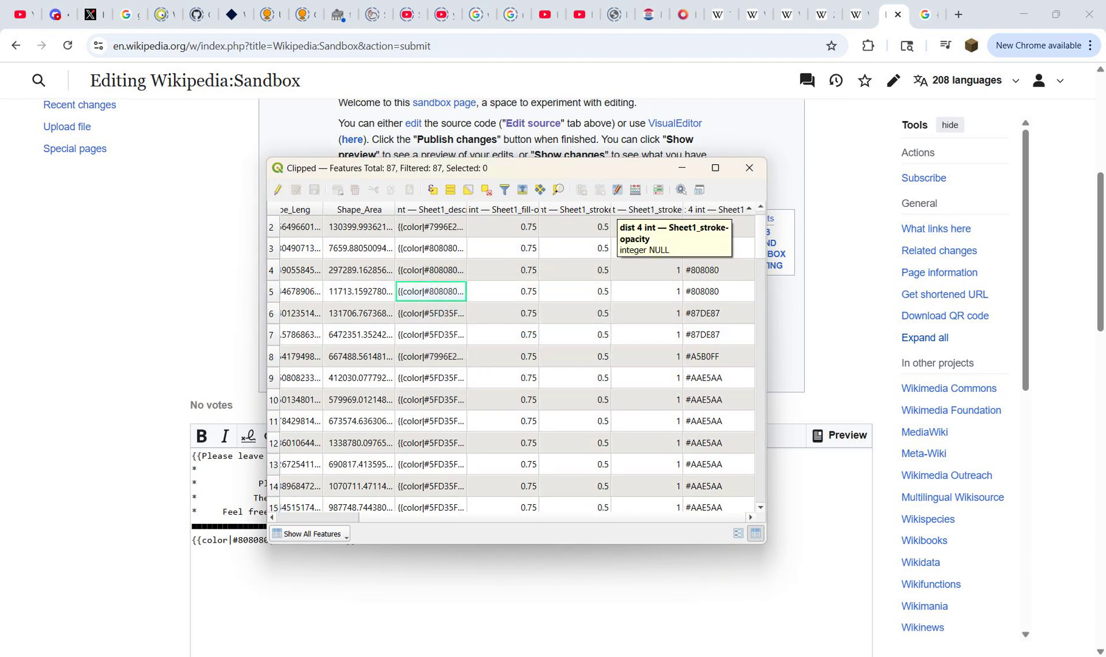
{"action": "left_click_drag", "start_coordinate": [539, 209], "coordinate": [651, 209]}
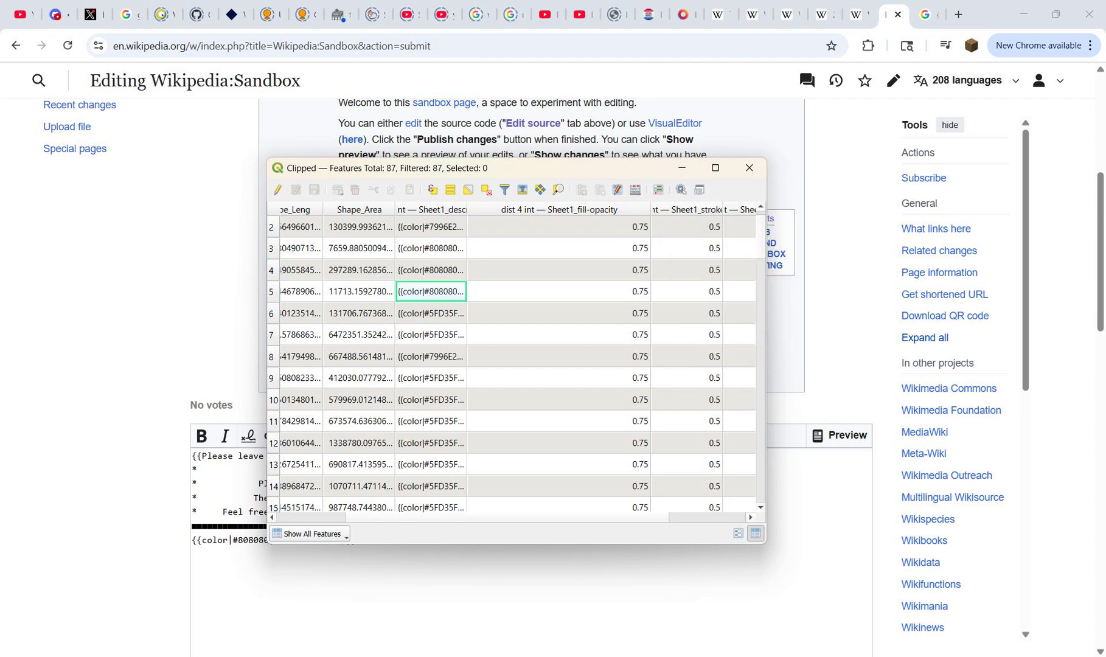
{"action": "scroll", "coordinate": [518, 362], "scroll_direction": "left", "scroll_amount": 3}
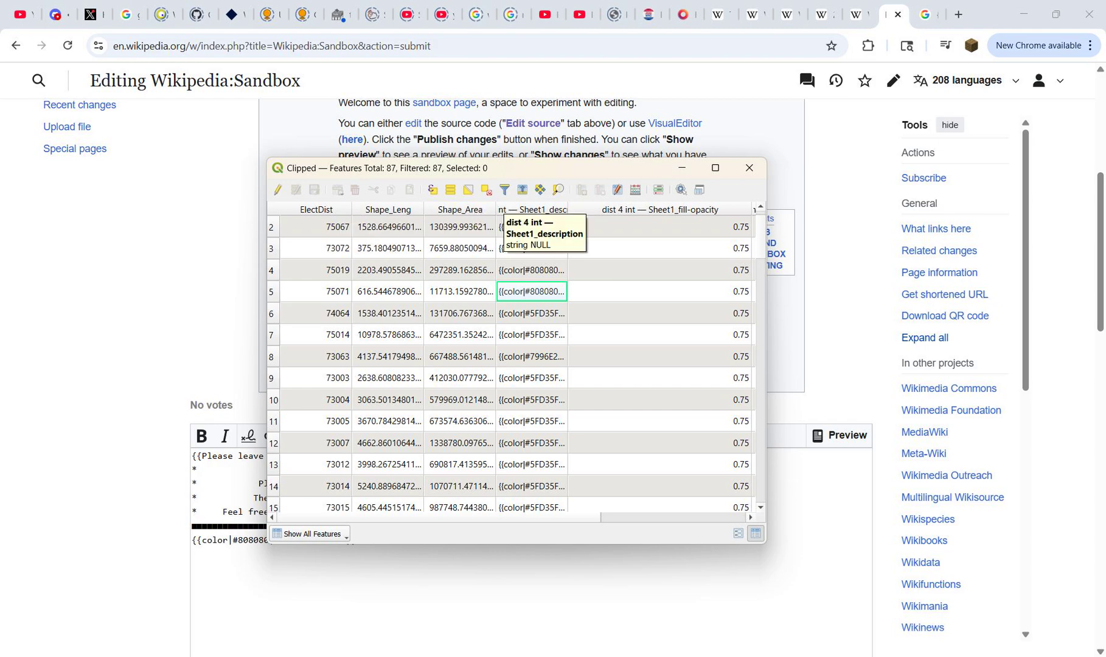
{"action": "left_click", "coordinate": [749, 168]}
Step: Open the field properties of the QGIS Clipped layer for editing and delete the Shape_Leng and Shape_Area fields
{"action": "mouse_move", "coordinate": [792, 656]}
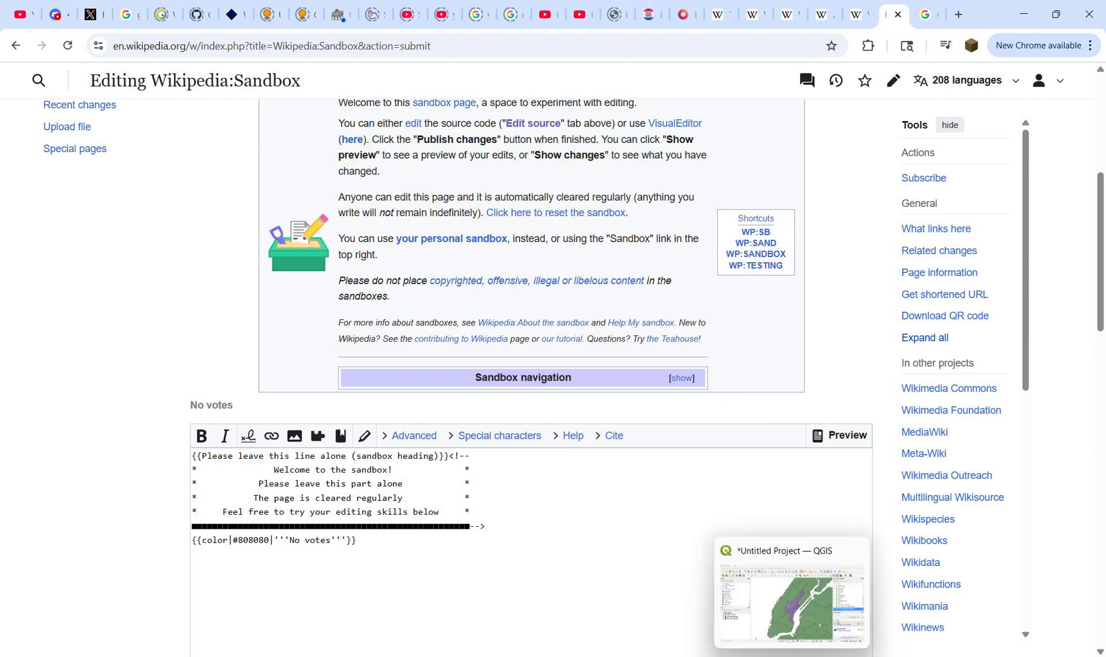
{"action": "left_click", "coordinate": [791, 602]}
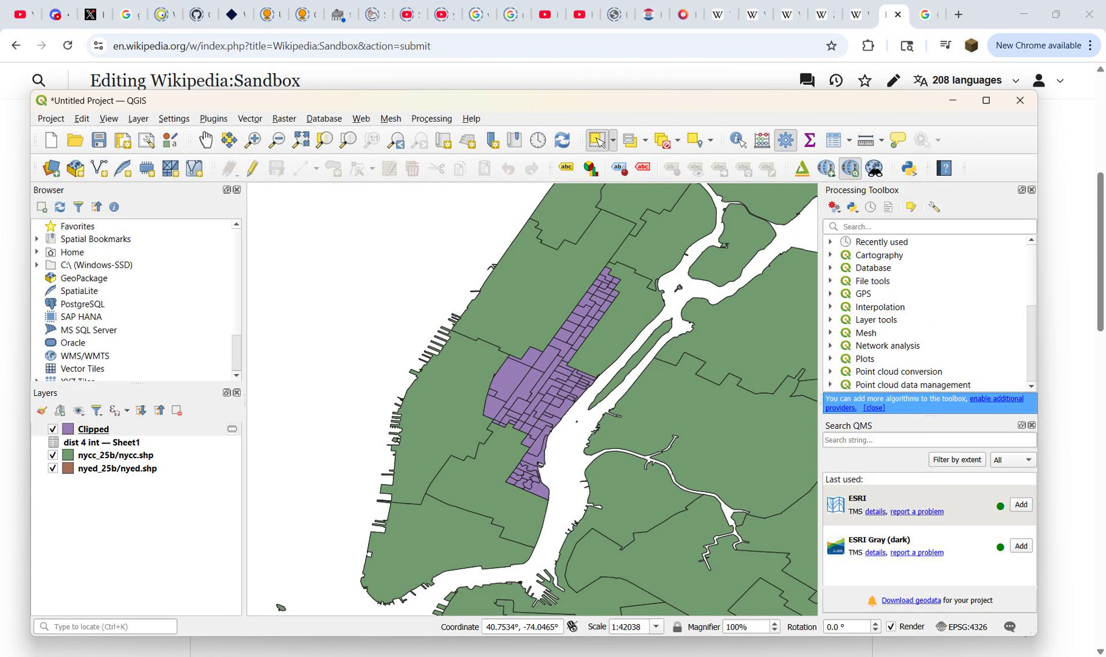
{"action": "right_click", "coordinate": [76, 429]}
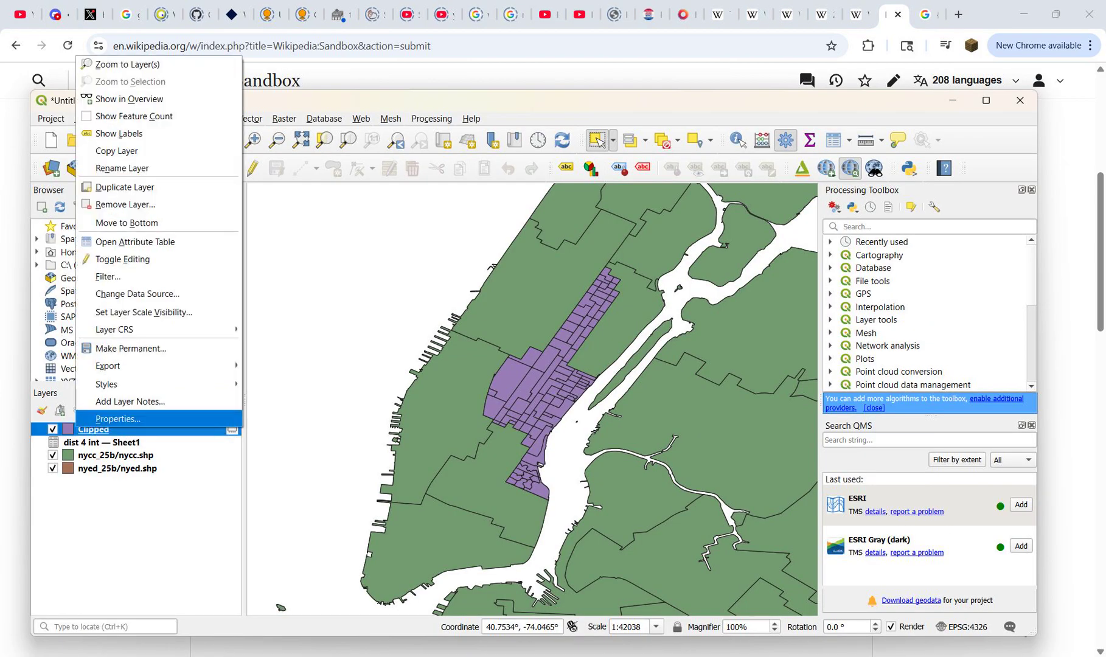
{"action": "left_click", "coordinate": [97, 420]}
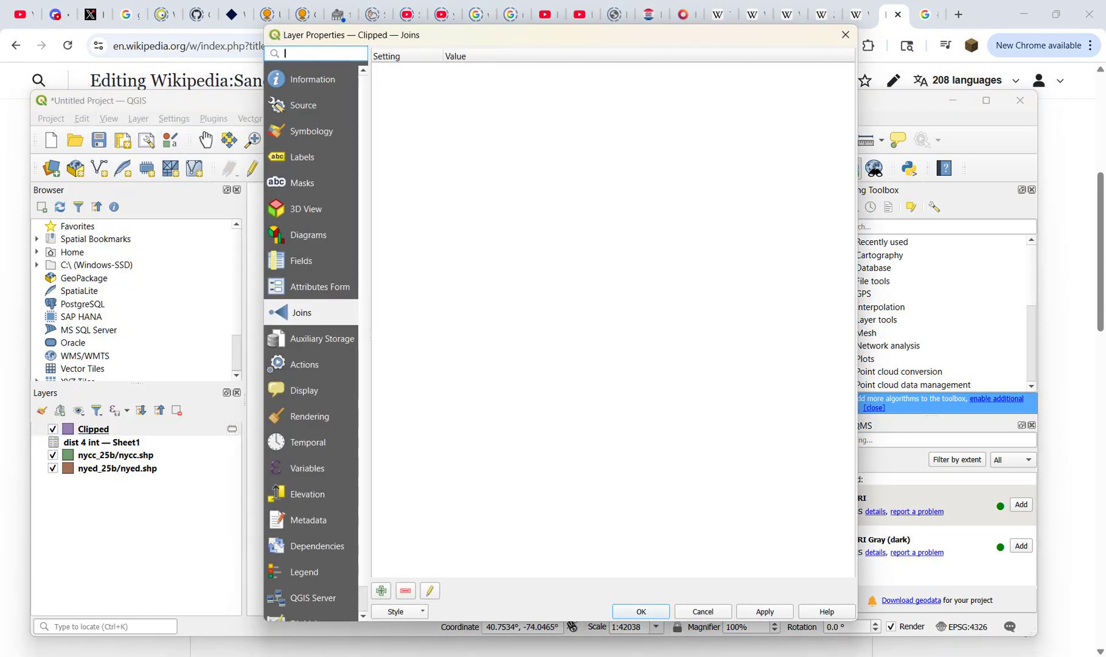
{"action": "left_click", "coordinate": [302, 261]}
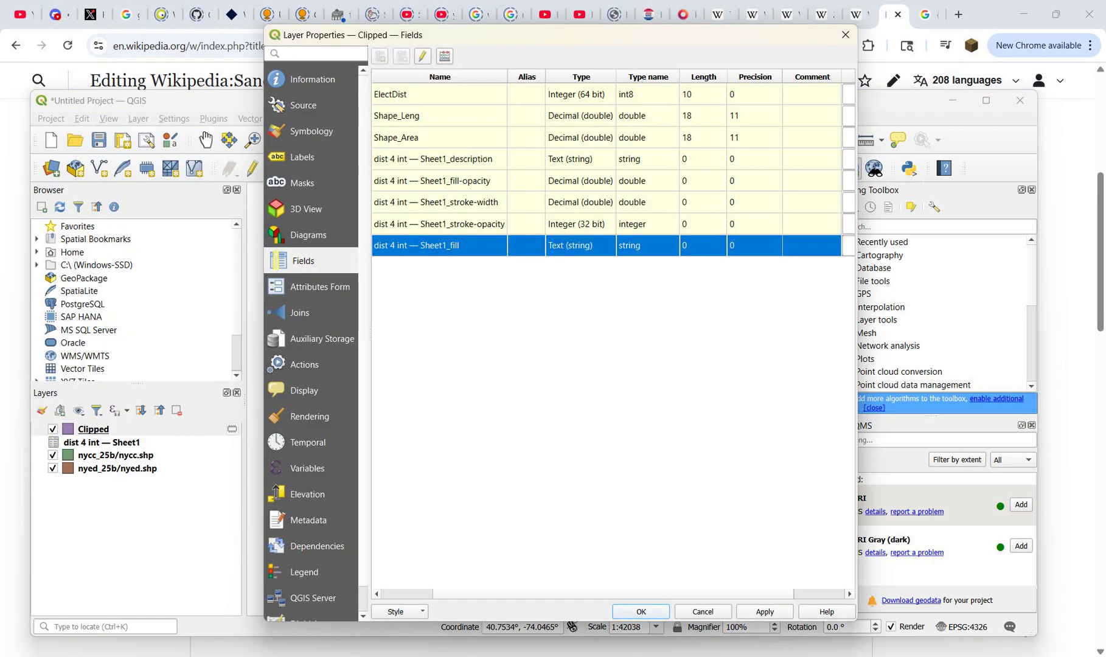
{"action": "left_click", "coordinate": [423, 56]}
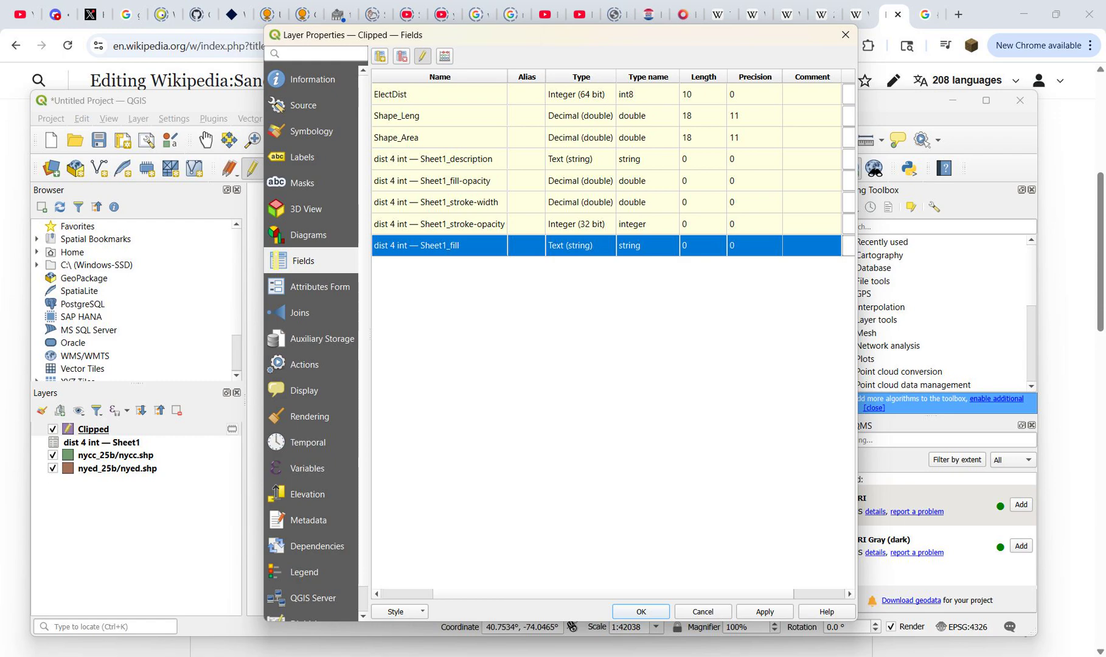
{"action": "left_click", "coordinate": [419, 116]}
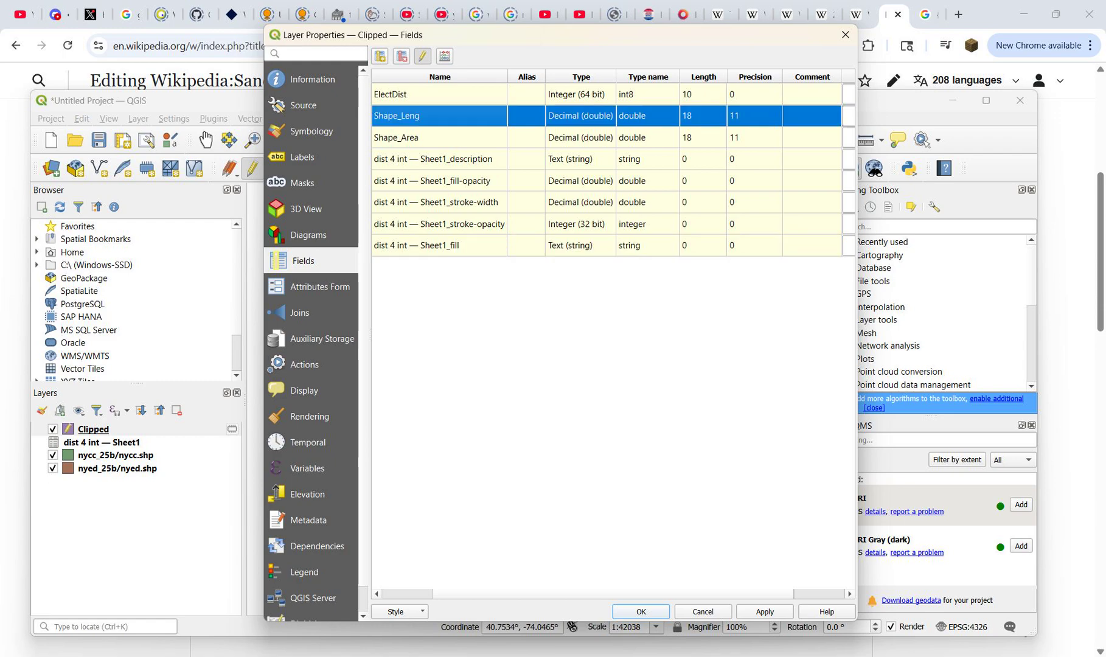
{"action": "left_click", "coordinate": [420, 137], "text": "ctrl"}
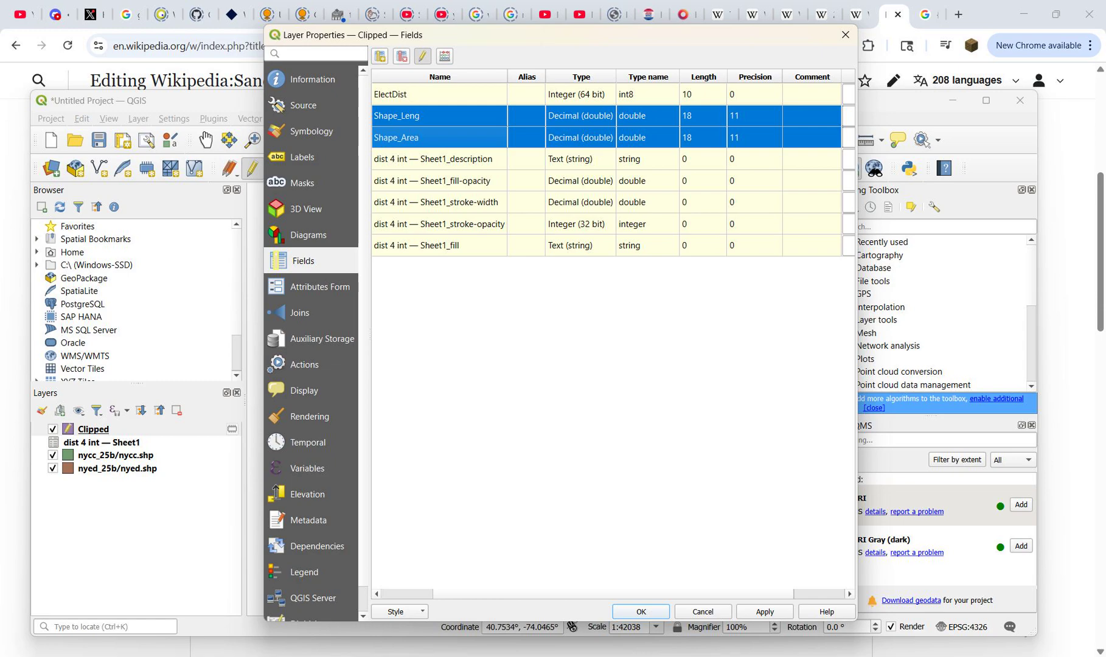
{"action": "left_click", "coordinate": [401, 55]}
Step: Strip the "dist 4 int — Sheet1_" prefix from two fields, renaming them description and fill-opacity
{"action": "double_click", "coordinate": [437, 116]}
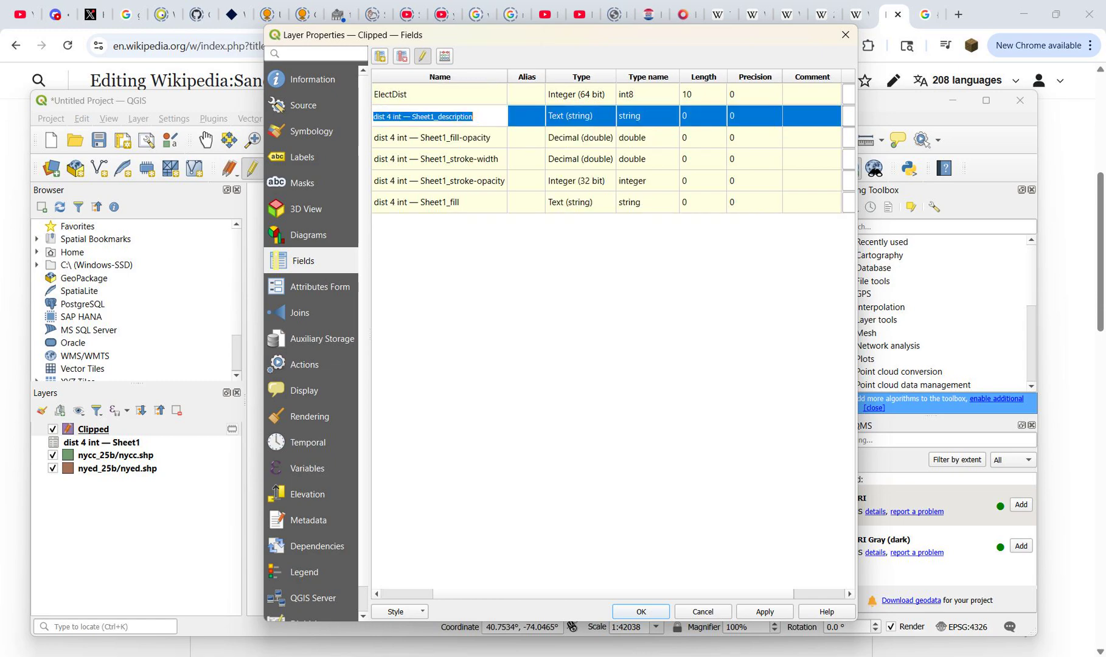
{"action": "left_click", "coordinate": [436, 116]}
{"action": "left_click_drag", "start_coordinate": [438, 116], "coordinate": [373, 116]}
{"action": "key", "text": "BackSpace"}
{"action": "key", "text": "Return"}
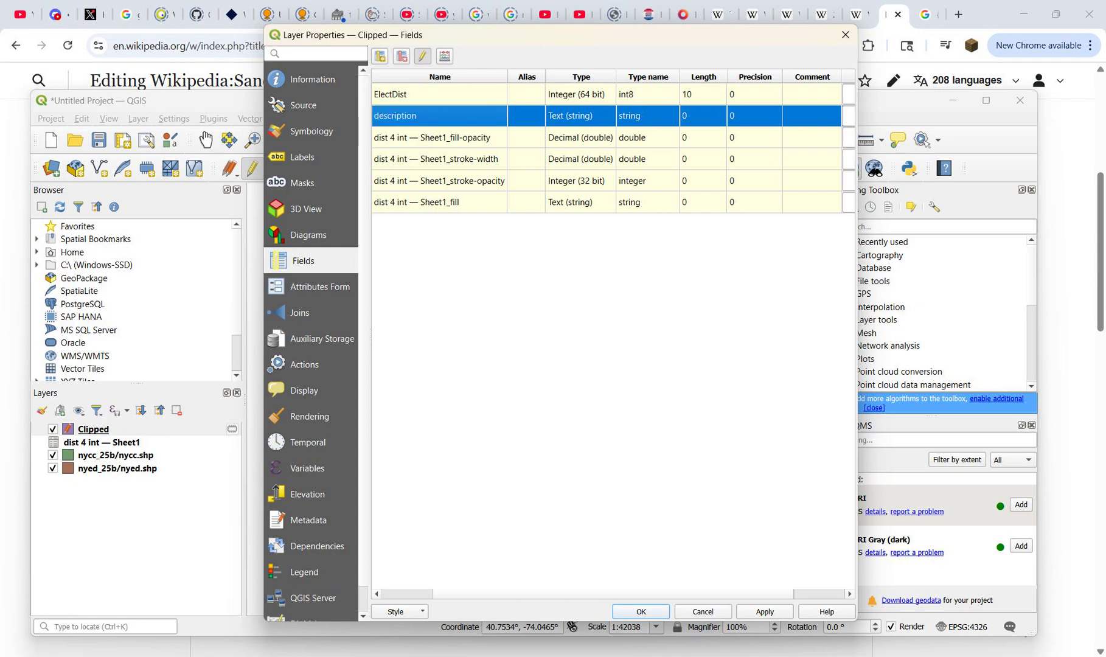
{"action": "double_click", "coordinate": [437, 138]}
{"action": "left_click", "coordinate": [437, 138]}
{"action": "left_click_drag", "start_coordinate": [439, 138], "coordinate": [373, 138]}
{"action": "key", "text": "BackSpace"}
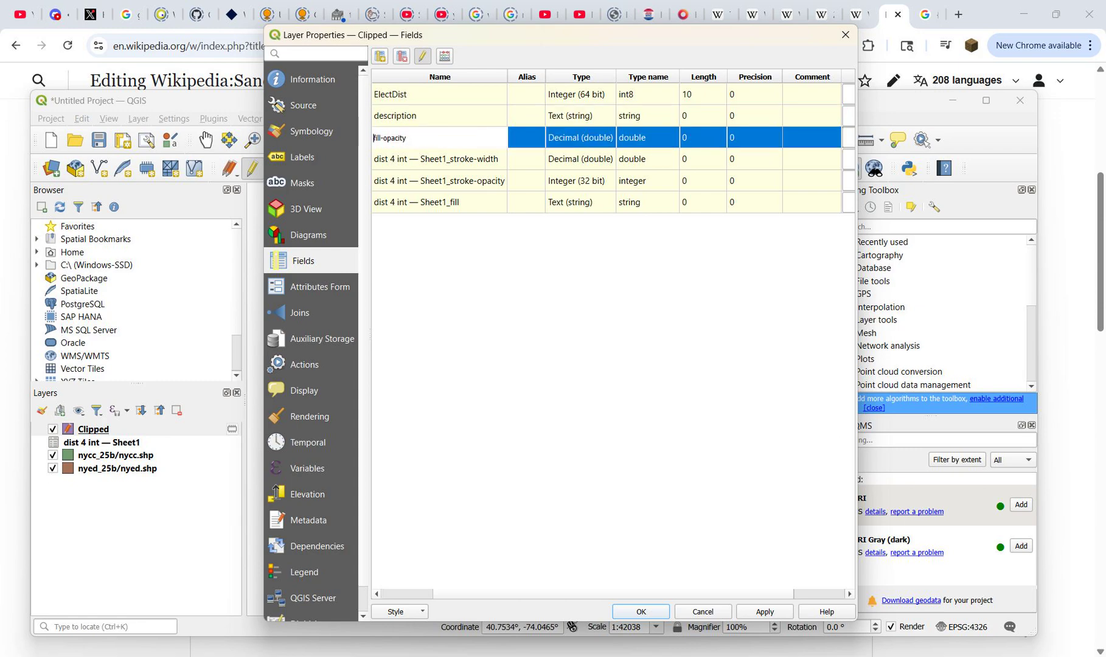
{"action": "key", "text": "Return"}
Step: Rename the two prefixed stroke fields to stroke-width and stroke-opacity
{"action": "double_click", "coordinate": [438, 159]}
{"action": "left_click", "coordinate": [438, 159]}
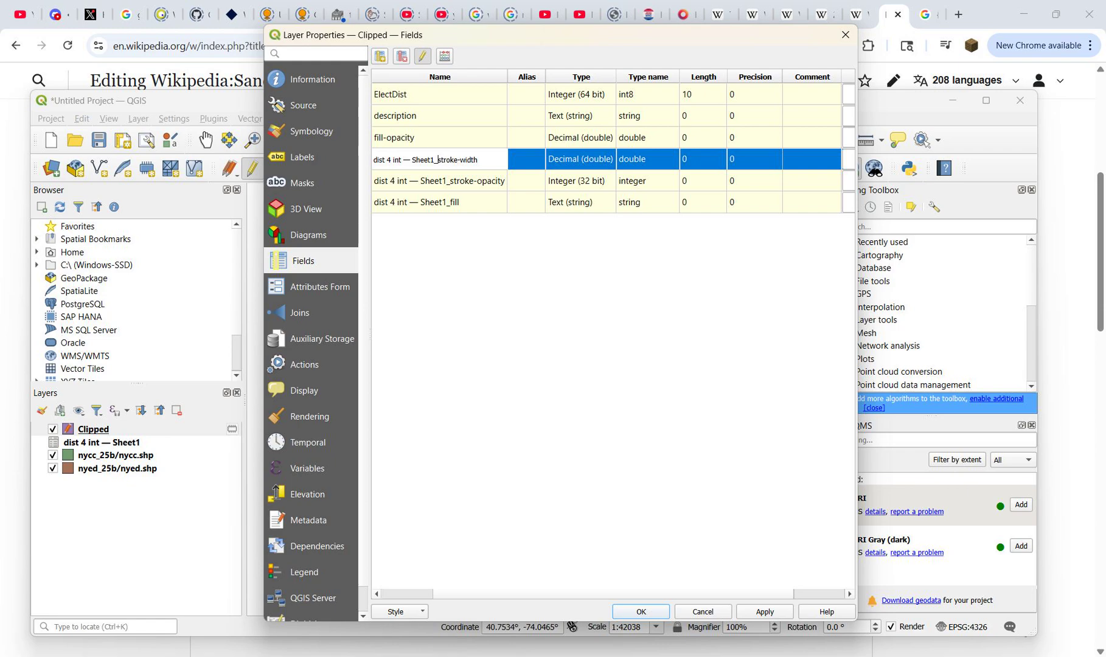
{"action": "left_click_drag", "start_coordinate": [438, 159], "coordinate": [373, 160]}
{"action": "key", "text": "BackSpace"}
{"action": "key", "text": "Return"}
{"action": "double_click", "coordinate": [437, 180]}
{"action": "left_click", "coordinate": [439, 181]}
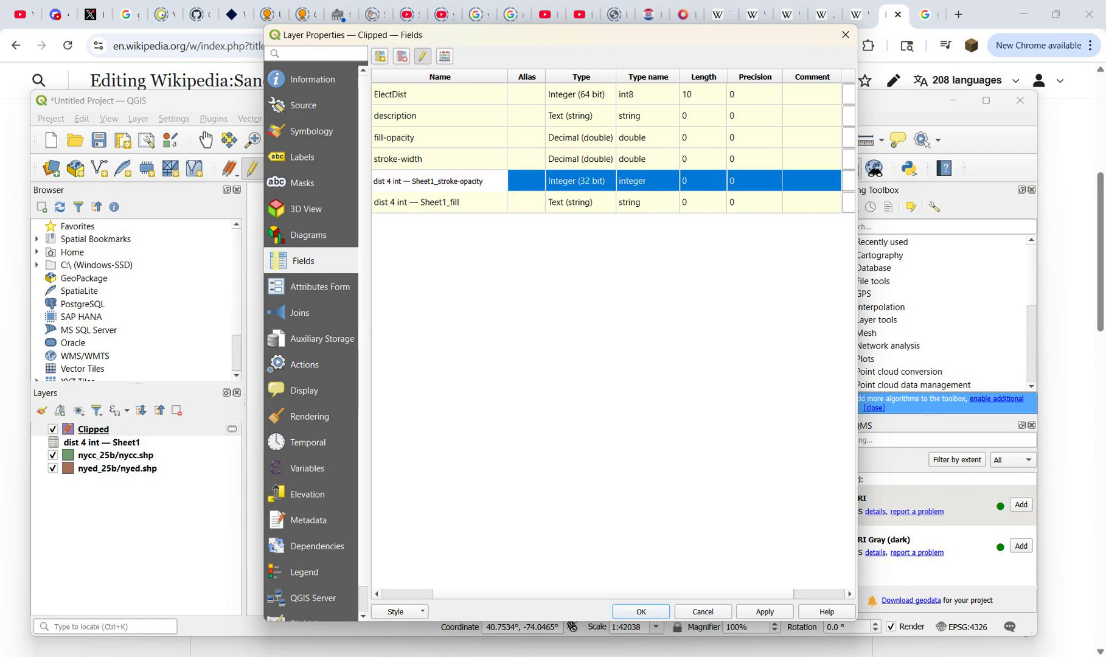
{"action": "left_click_drag", "start_coordinate": [436, 181], "coordinate": [373, 181]}
{"action": "key", "text": "BackSpace"}
{"action": "key", "text": "BackSpace"}
{"action": "key", "text": "Return"}
Step: Rename the last prefixed field to fill, save the field edits and close the layer properties
{"action": "double_click", "coordinate": [437, 203]}
{"action": "left_click", "coordinate": [437, 203]}
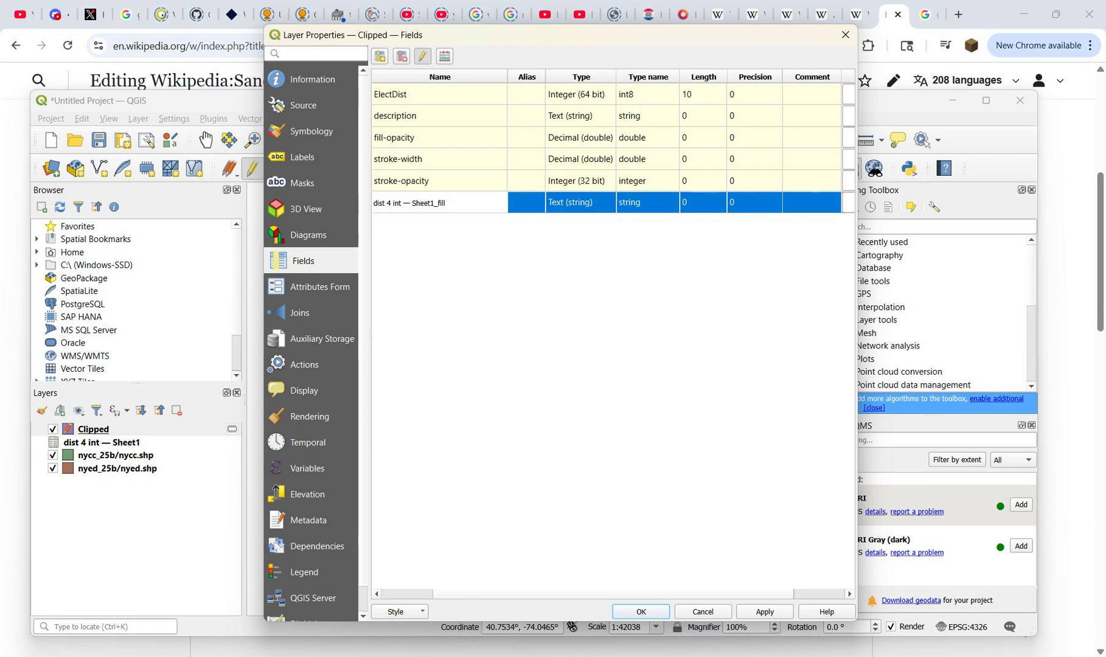
{"action": "left_click_drag", "start_coordinate": [437, 202], "coordinate": [373, 202]}
{"action": "key", "text": "BackSpace"}
{"action": "key", "text": "Return"}
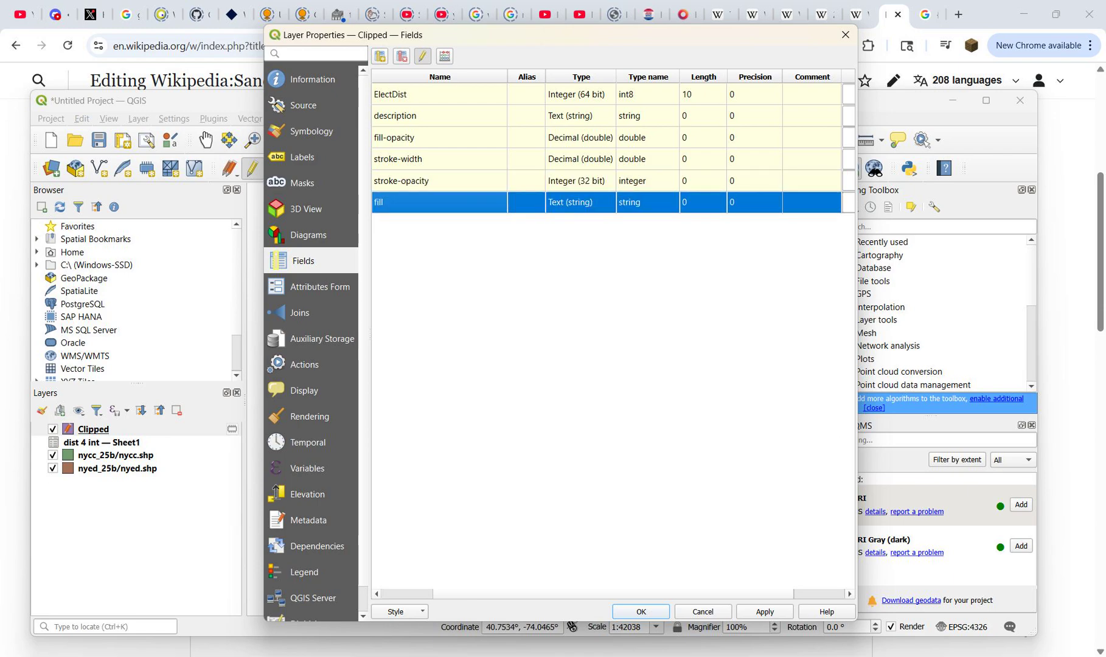
{"action": "left_click", "coordinate": [423, 56]}
{"action": "left_click", "coordinate": [521, 346]}
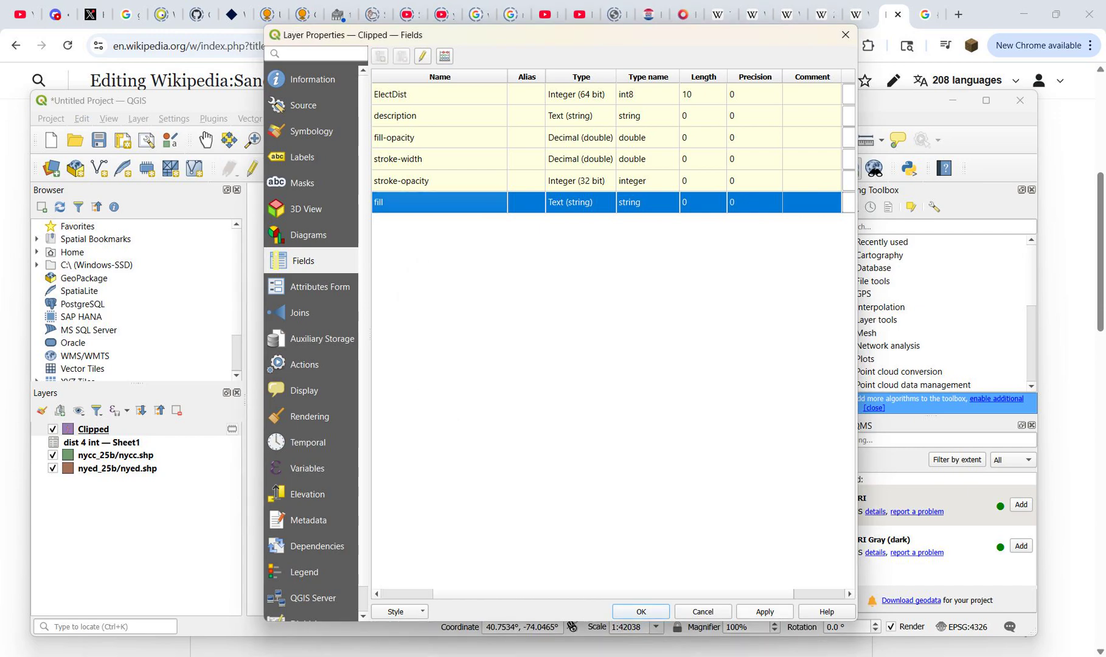
{"action": "left_click", "coordinate": [641, 611]}
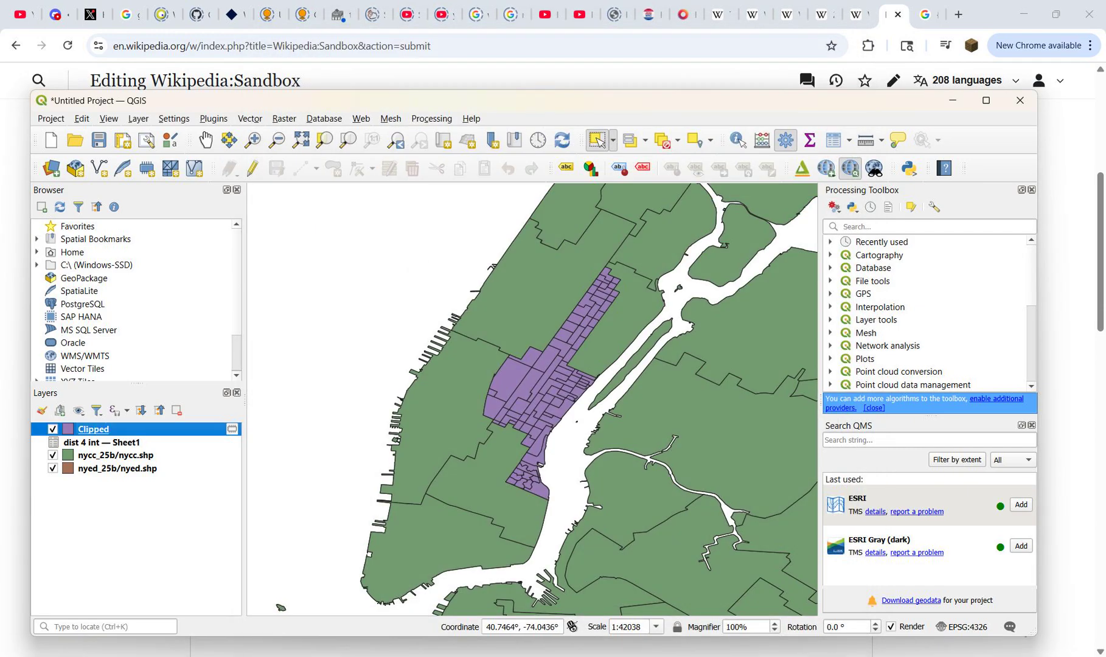
Step: Check the renamed columns in the Clipped layer's attribute table and close it
{"action": "right_click", "coordinate": [164, 429]}
{"action": "left_click", "coordinate": [244, 241]}
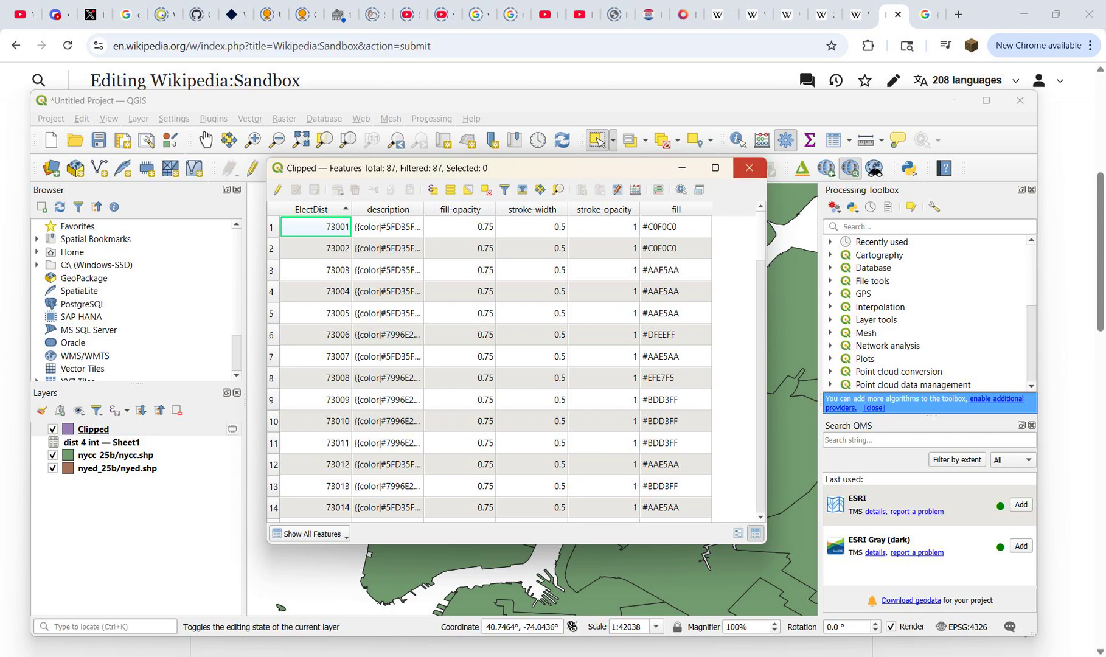
{"action": "left_click", "coordinate": [749, 168]}
Step: Set up a feature export of the Clipped layer in GeoJSON format to a file named dist 4 in Downloads
{"action": "right_click", "coordinate": [182, 429]}
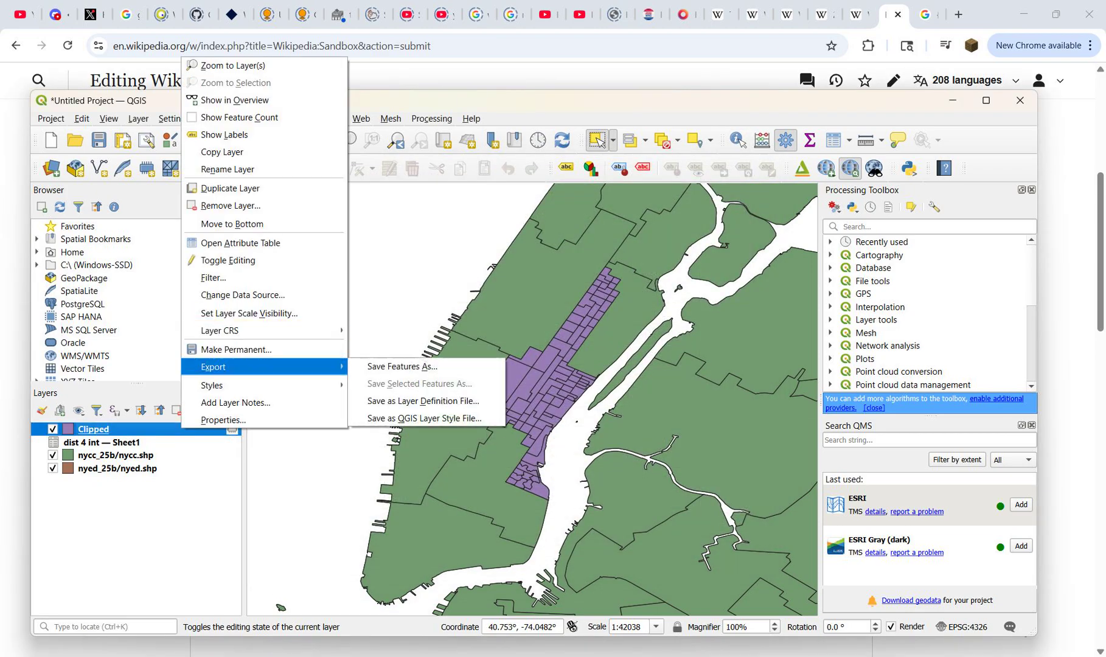
{"action": "left_click", "coordinate": [398, 366]}
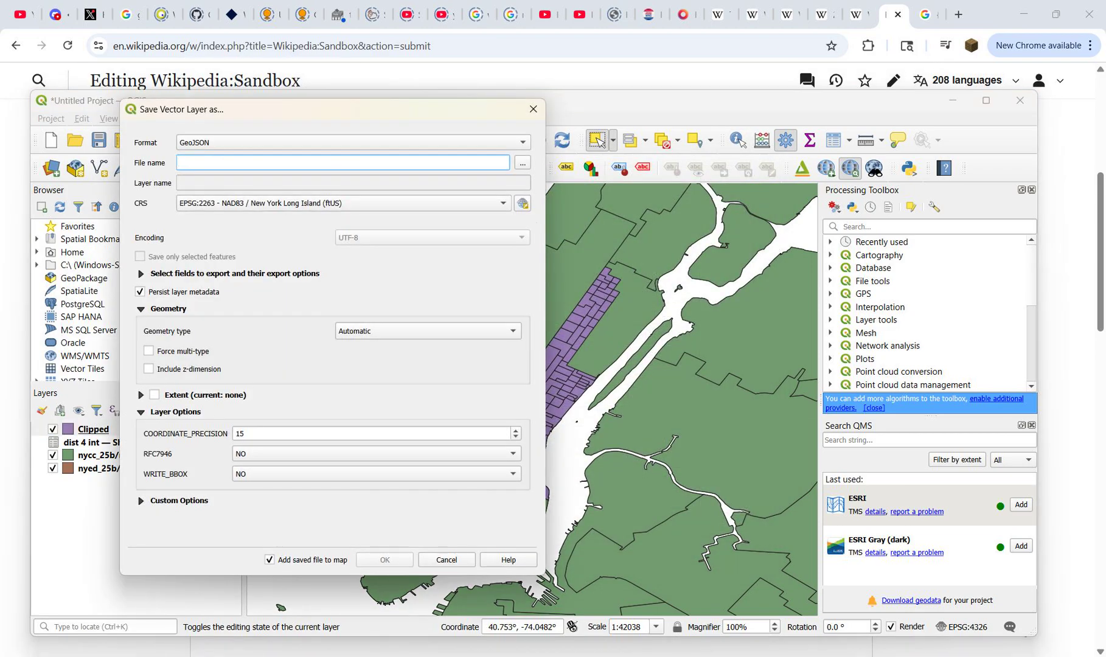
{"action": "left_click", "coordinate": [523, 143]}
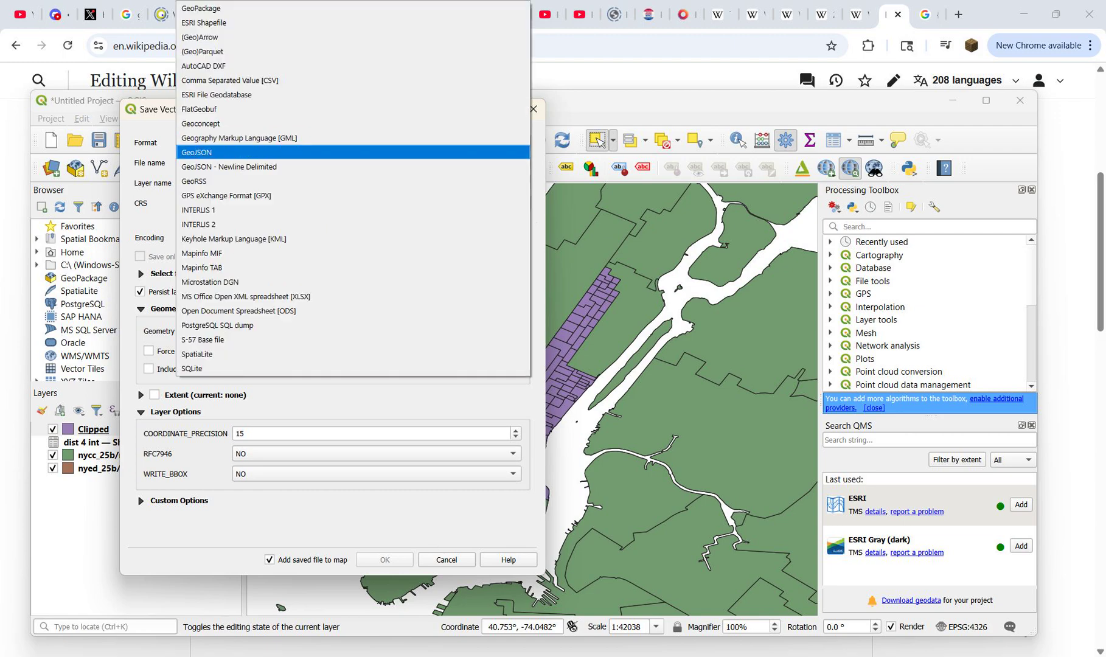
{"action": "left_click", "coordinate": [352, 152]}
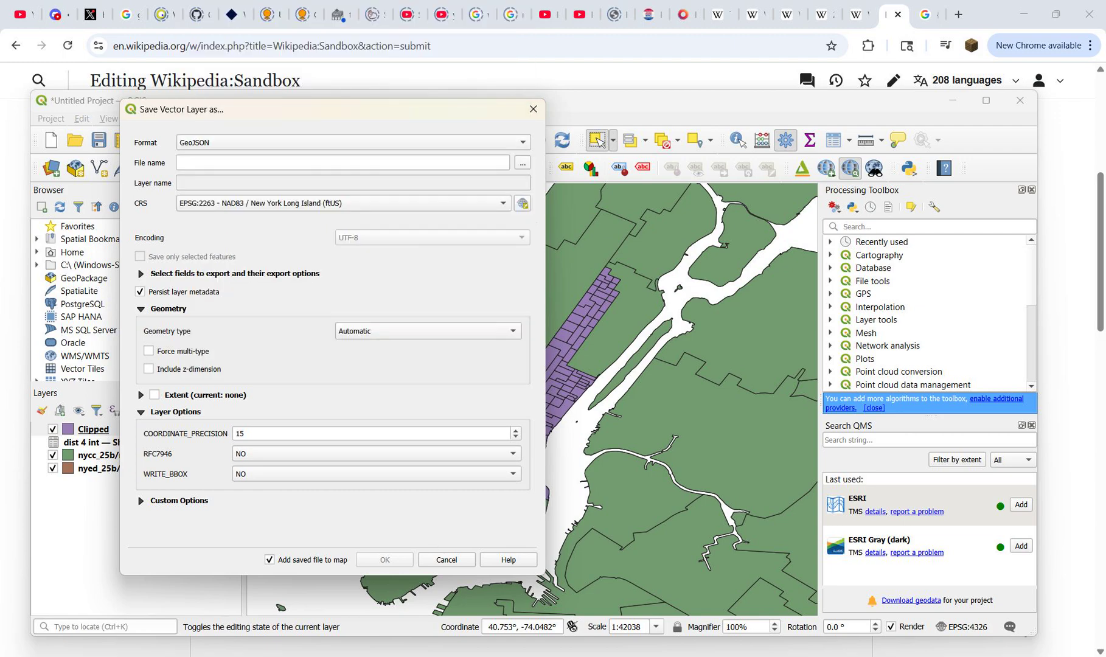
{"action": "left_click", "coordinate": [522, 163]}
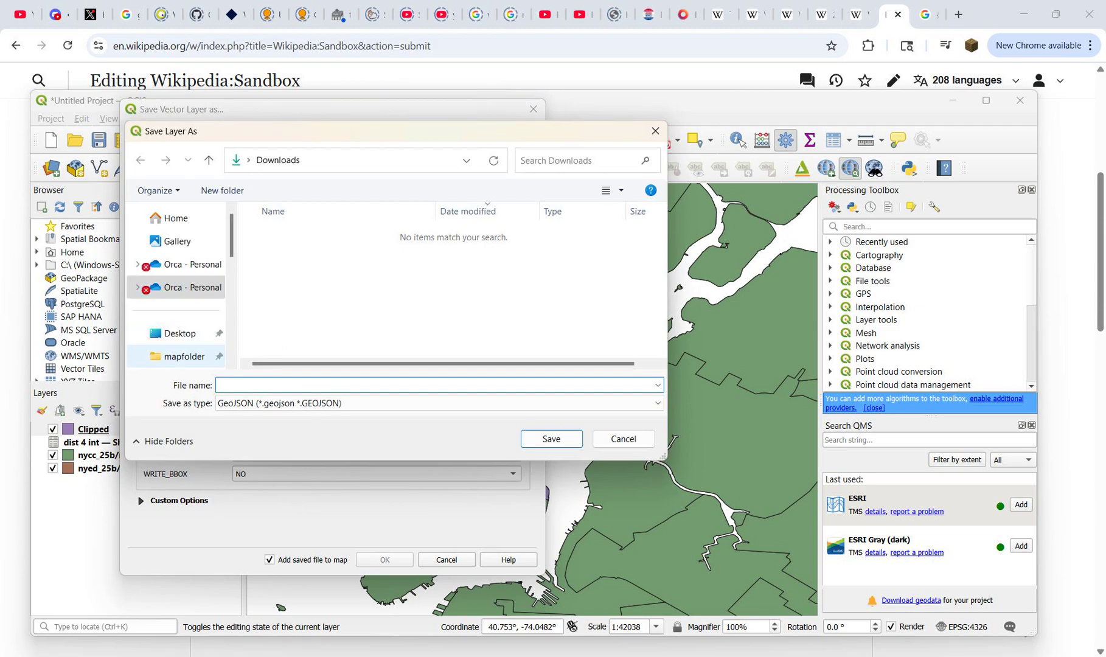
{"action": "scroll", "coordinate": [177, 261], "scroll_direction": "down", "scroll_amount": 1}
{"action": "left_click", "coordinate": [185, 306]}
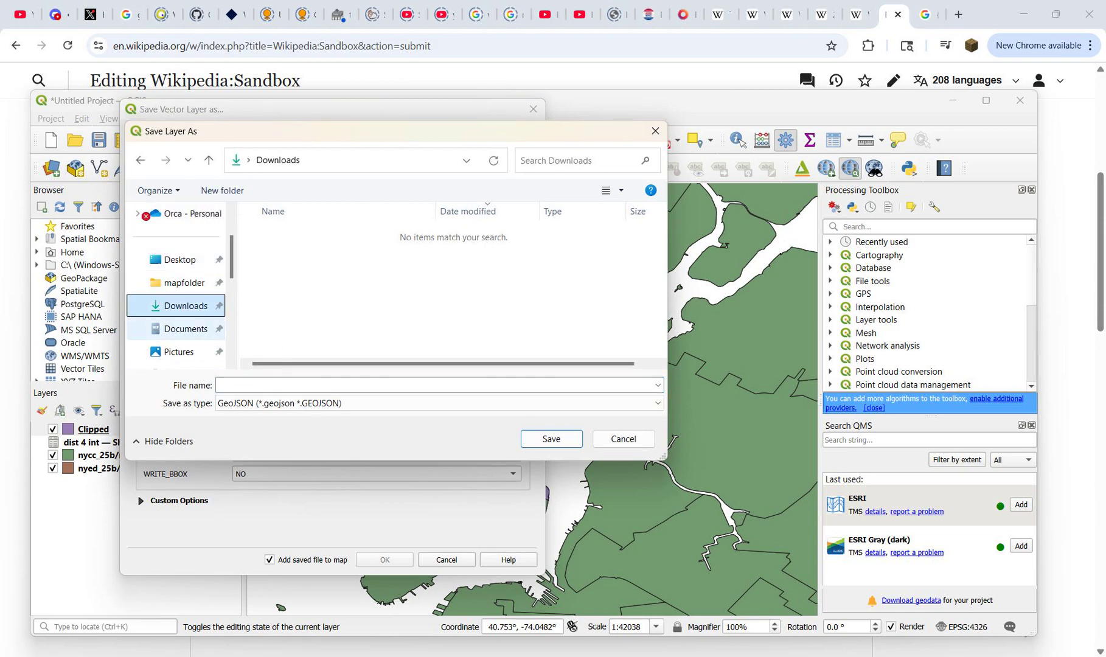
{"action": "left_click", "coordinate": [292, 385]}
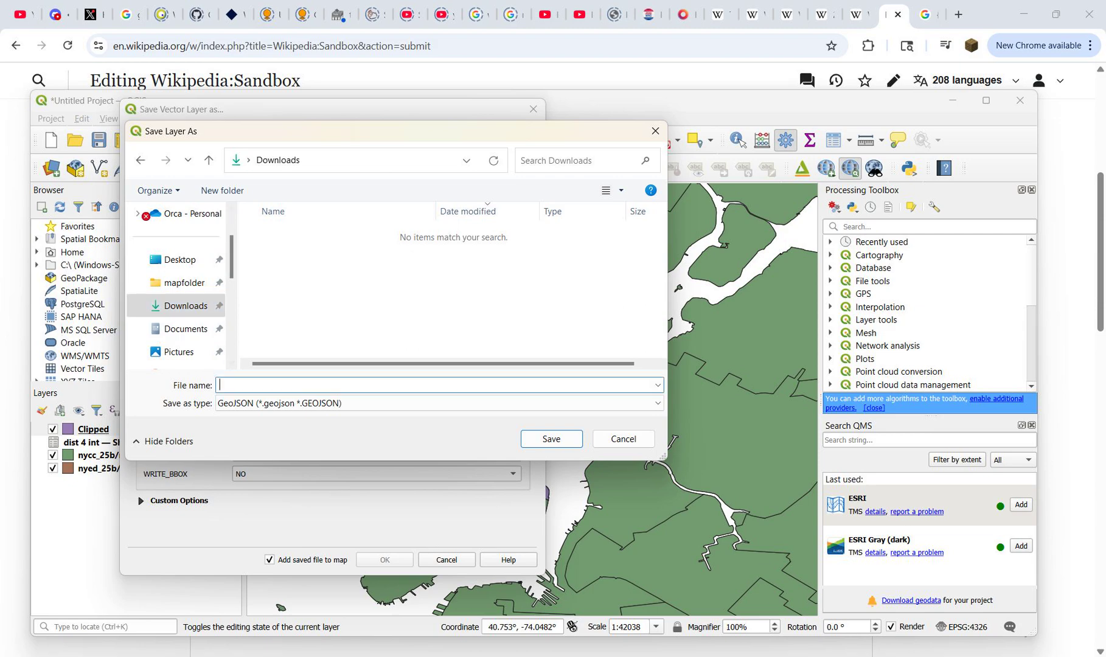
{"action": "type", "text": "dist 4"}
{"action": "key", "text": "Return"}
Step: Set the export CRS to EPSG:4326 - WGS 84, disable adding the saved file to the map, and export the layer
{"action": "left_click", "coordinate": [344, 203]}
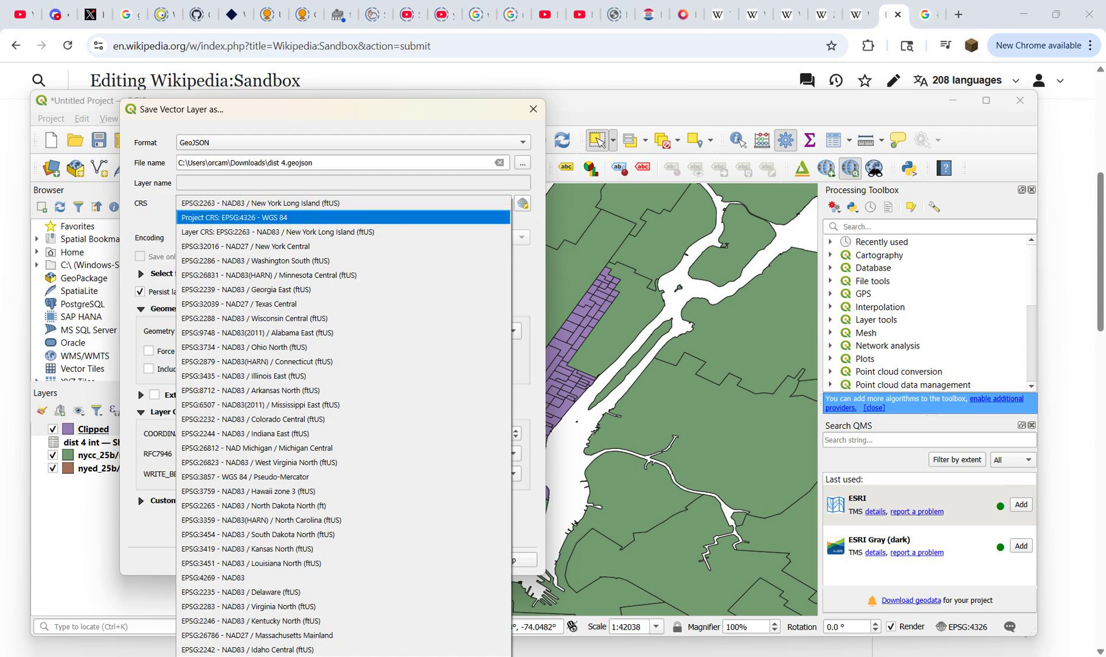
{"action": "left_click", "coordinate": [344, 217]}
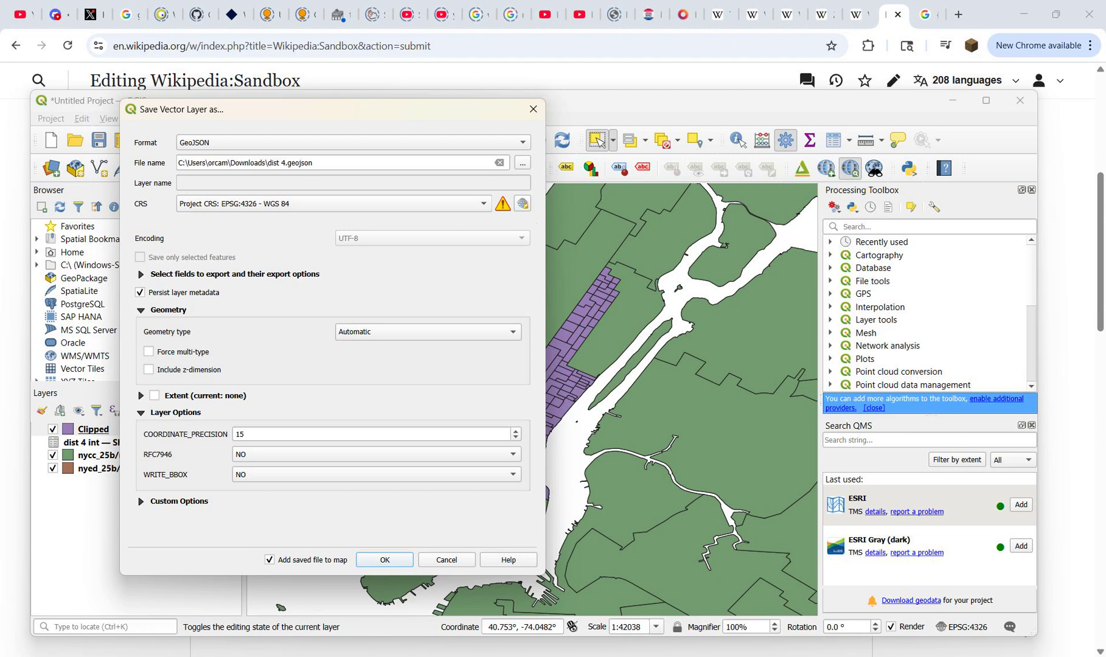
{"action": "left_click", "coordinate": [269, 559]}
{"action": "left_click", "coordinate": [384, 560]}
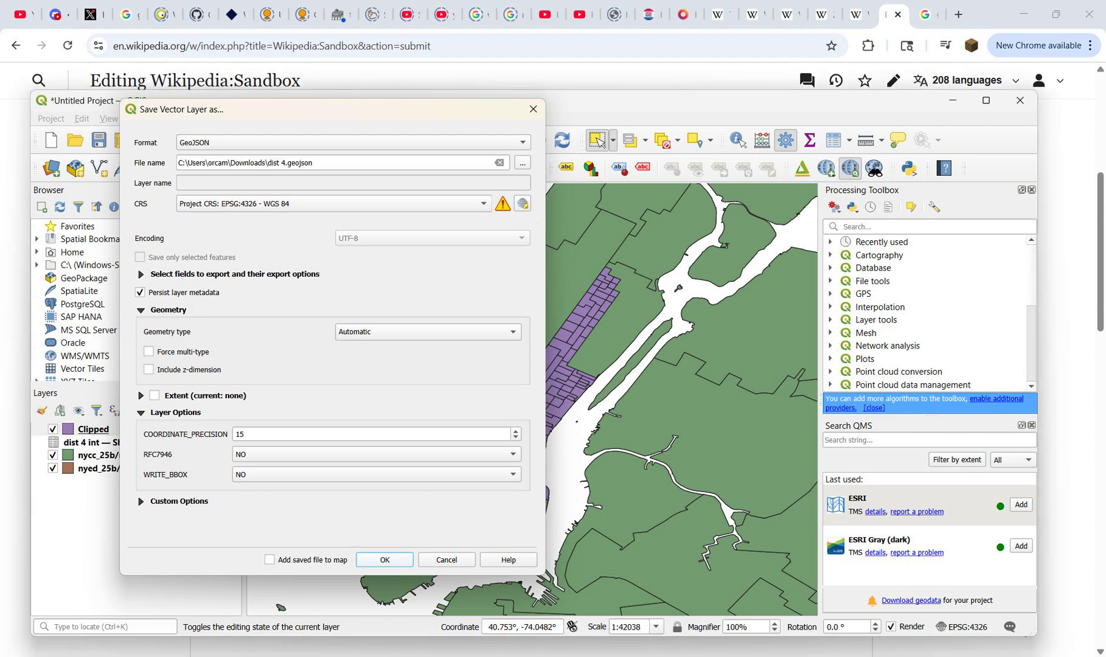
Step: Look for the exported dist 4.geojson file in the Downloads folder in File Explorer
{"action": "left_click", "coordinate": [514, 655]}
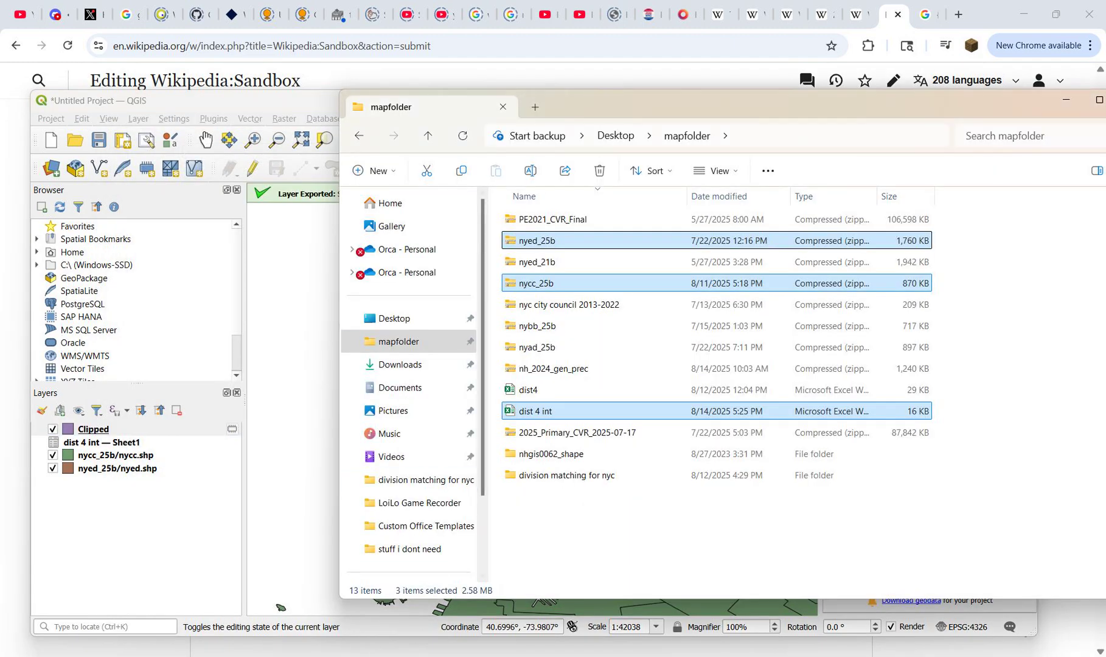
{"action": "left_click", "coordinate": [409, 365]}
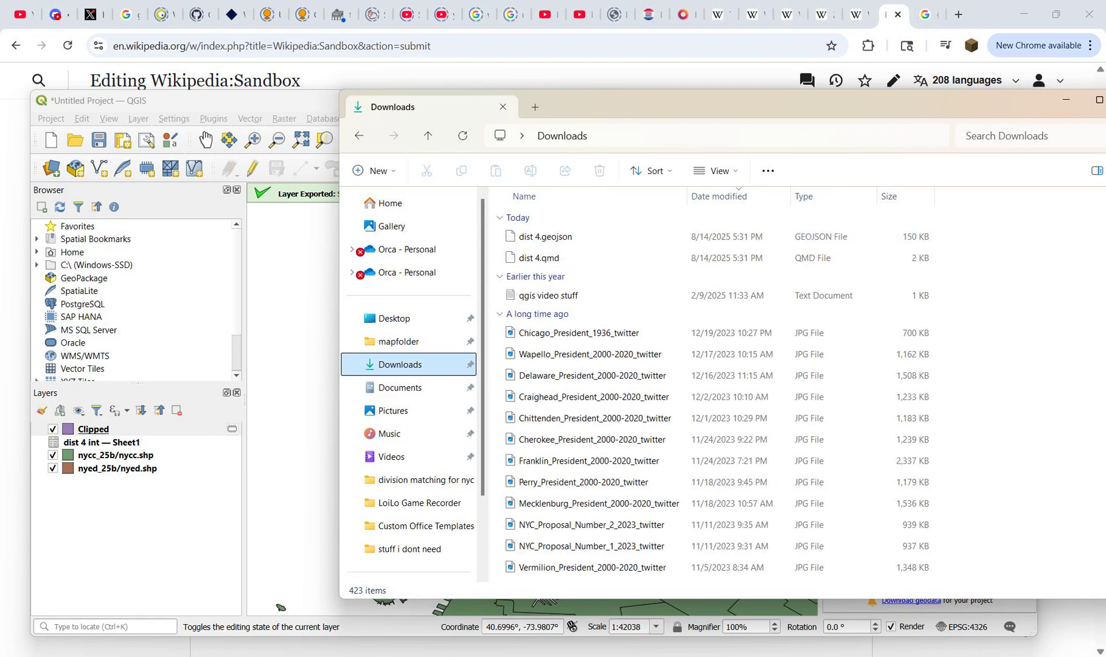
{"action": "left_click", "coordinate": [993, 14]}
Step: Switch to the browser and open the account's own Wikipedia user page in the tab holding the Google search
{"action": "left_click", "coordinate": [858, 14]}
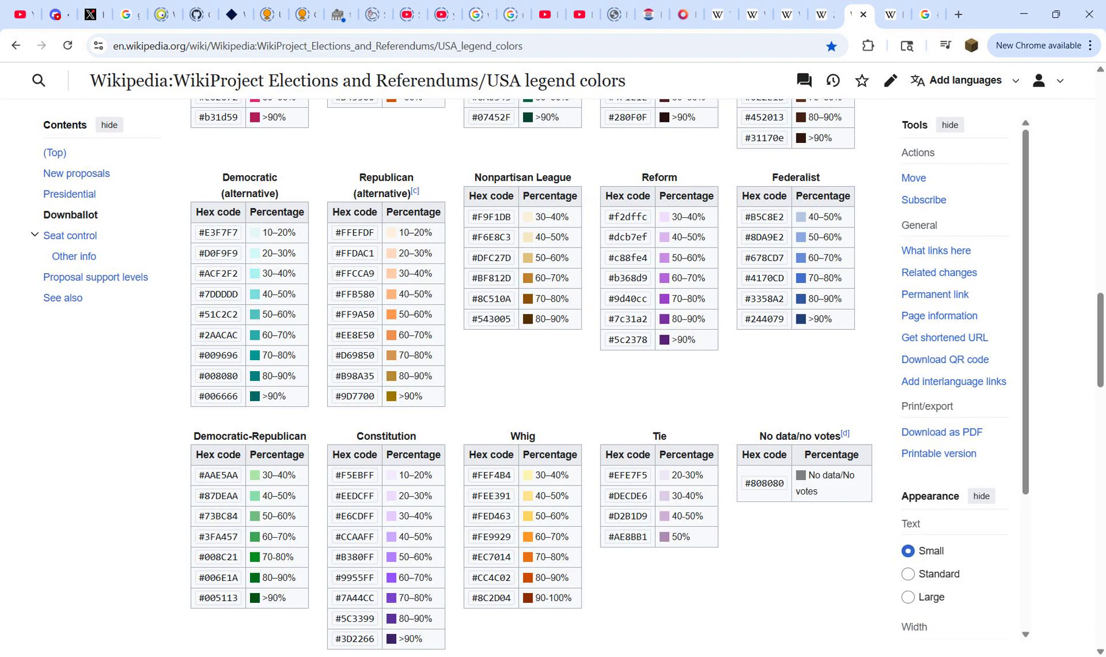
{"action": "left_click", "coordinate": [823, 14]}
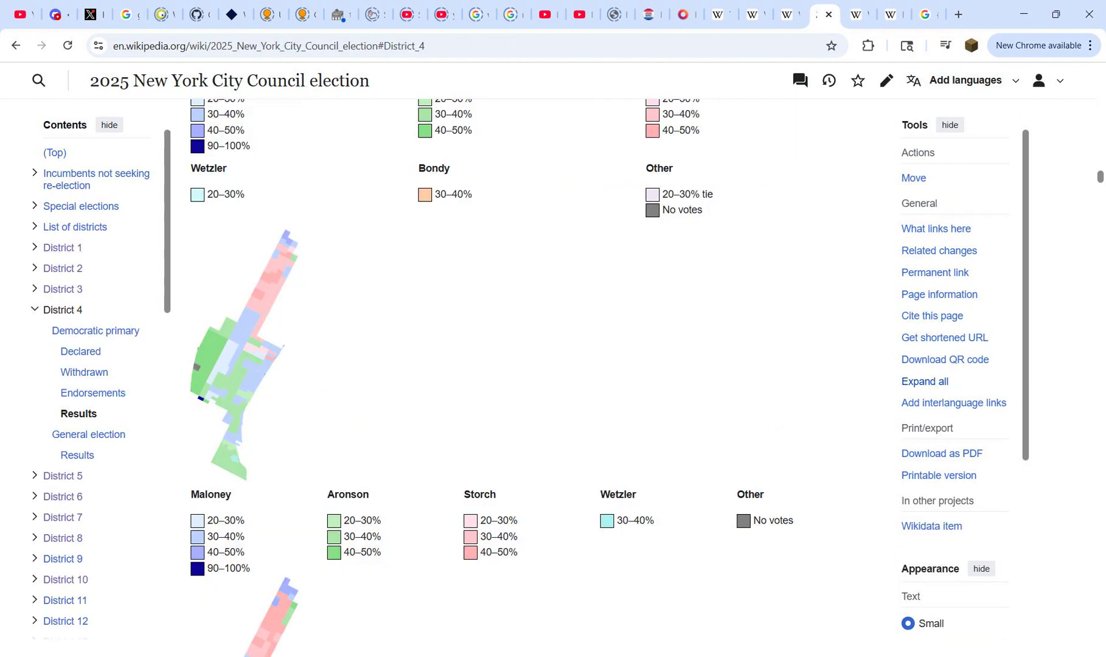
{"action": "left_click", "coordinate": [858, 15]}
{"action": "left_click", "coordinate": [1048, 80]}
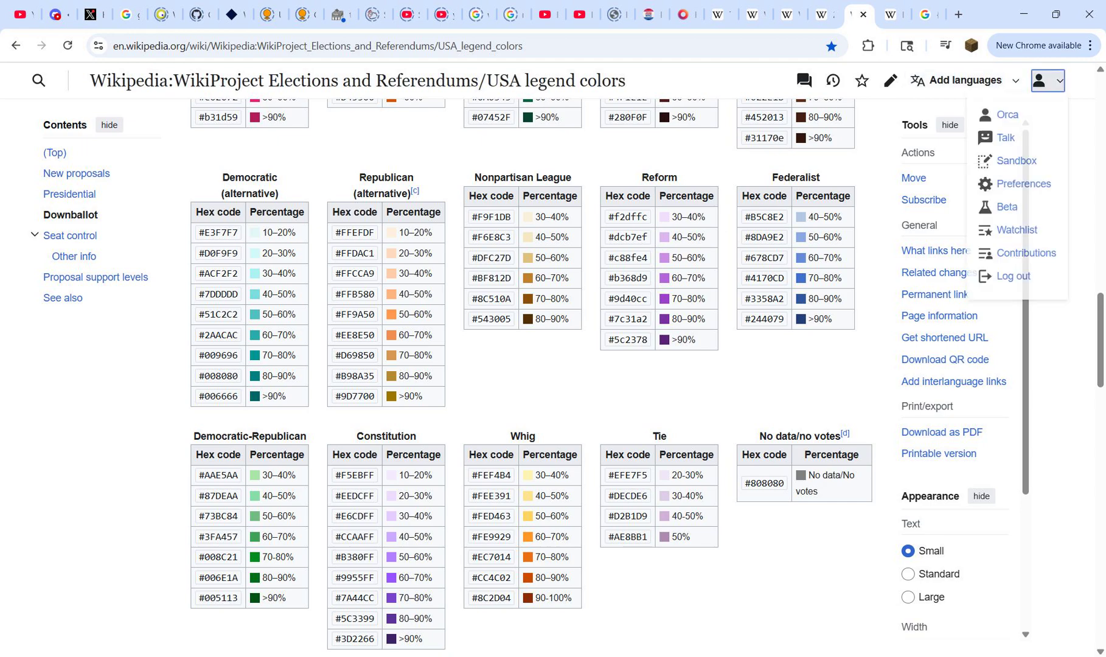
{"action": "left_click", "coordinate": [926, 15]}
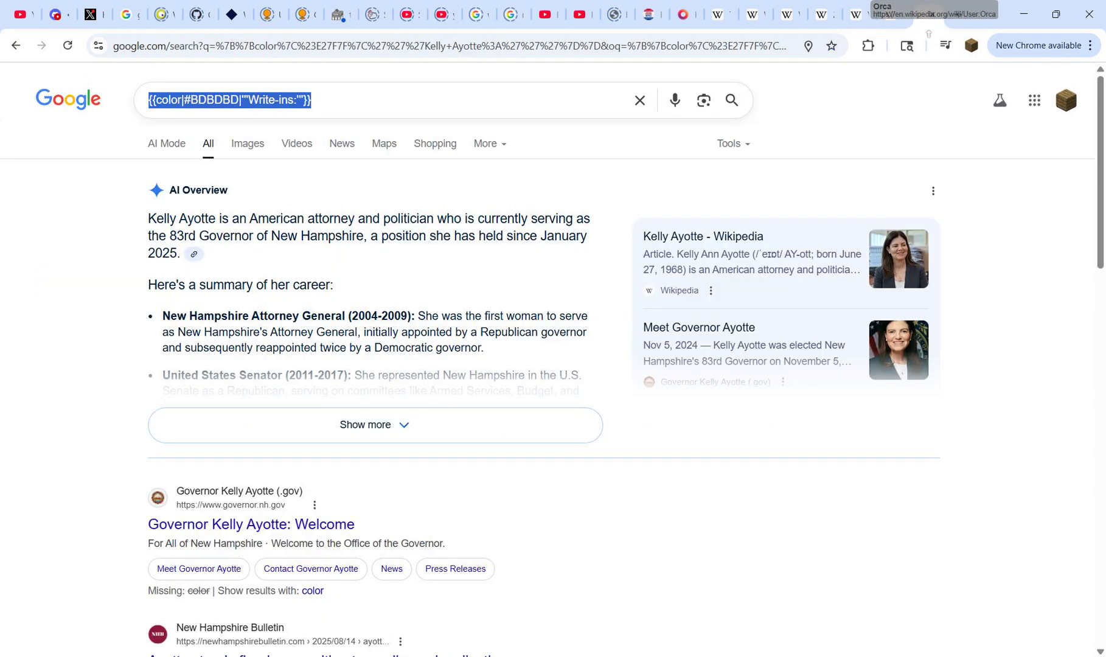
{"action": "left_click_drag", "start_coordinate": [934, 14], "coordinate": [934, 13]}
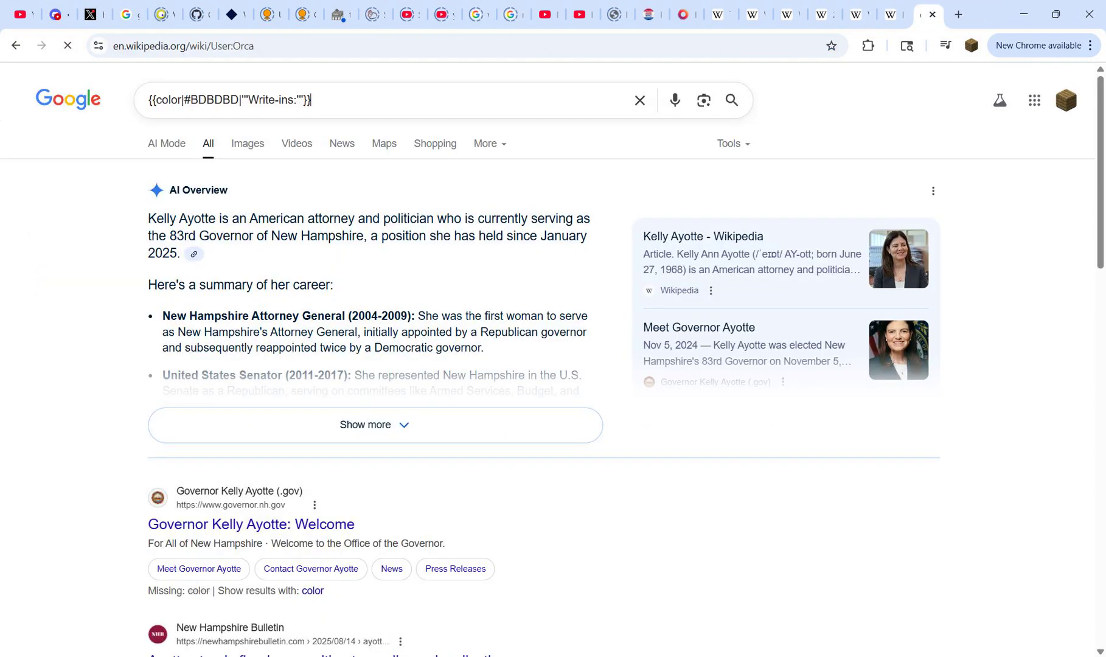
Step: Open the file page of the 2021 New York City mayoral election map and go to its author's Commons user page
{"action": "scroll", "coordinate": [355, 273], "scroll_direction": "down", "scroll_amount": 10}
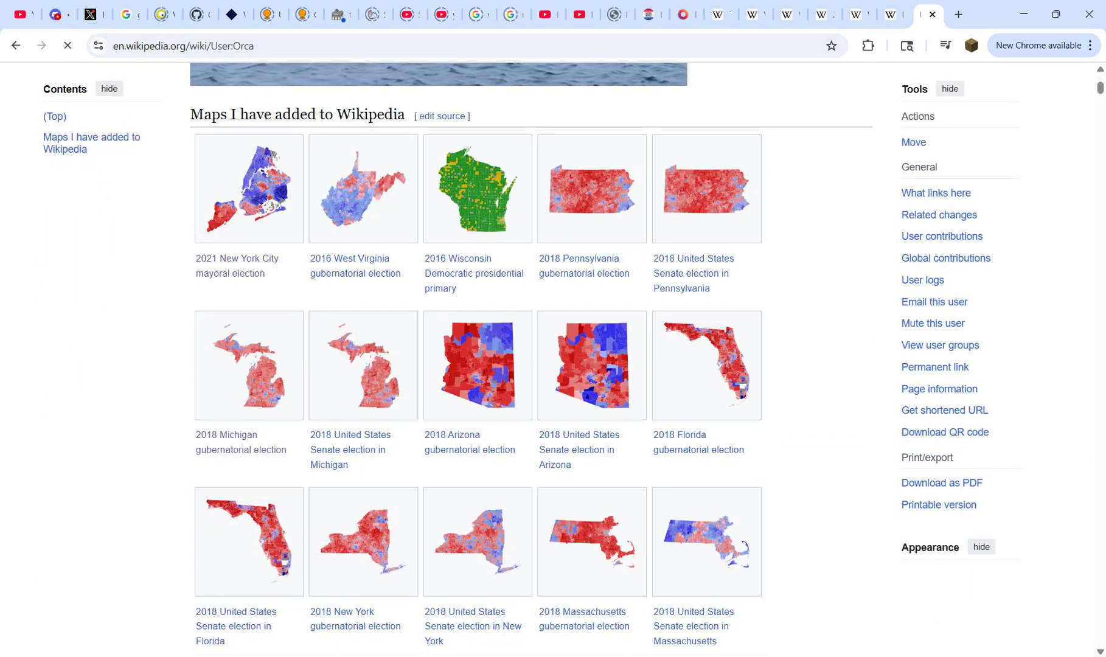
{"action": "left_click", "coordinate": [249, 198]}
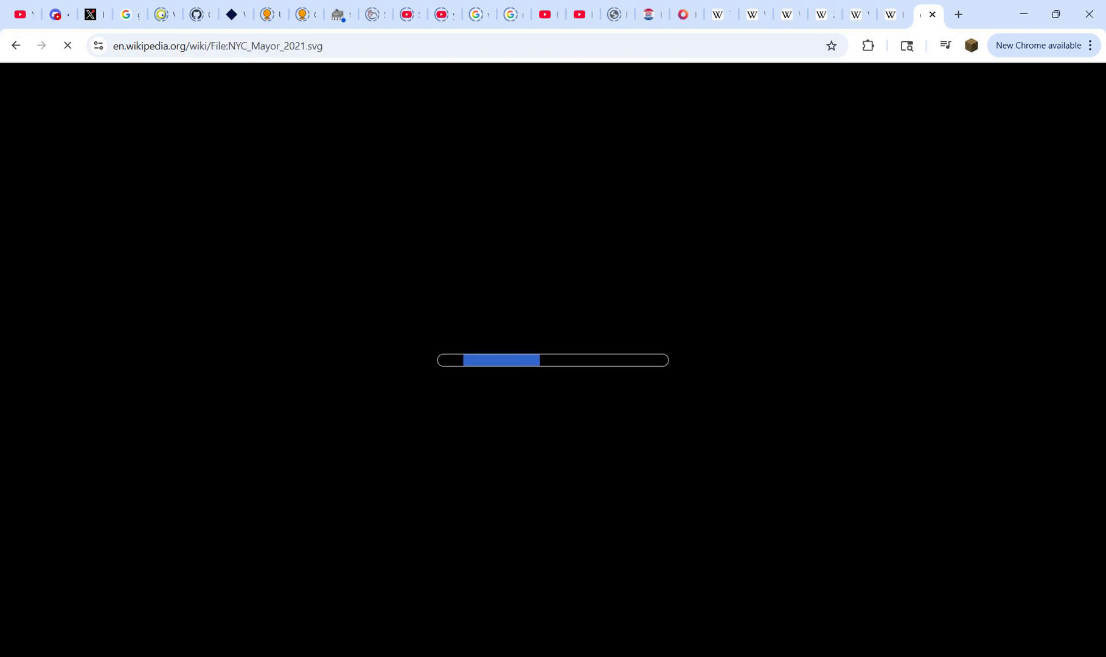
{"action": "scroll", "coordinate": [529, 359], "scroll_direction": "down", "scroll_amount": 5}
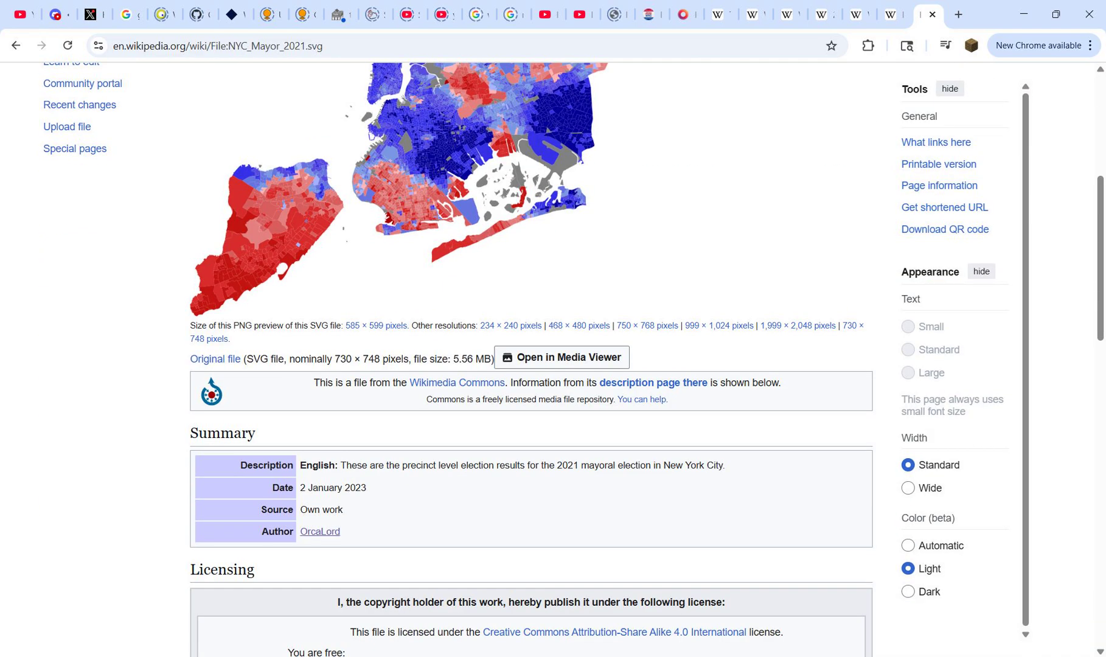
{"action": "left_click", "coordinate": [320, 531]}
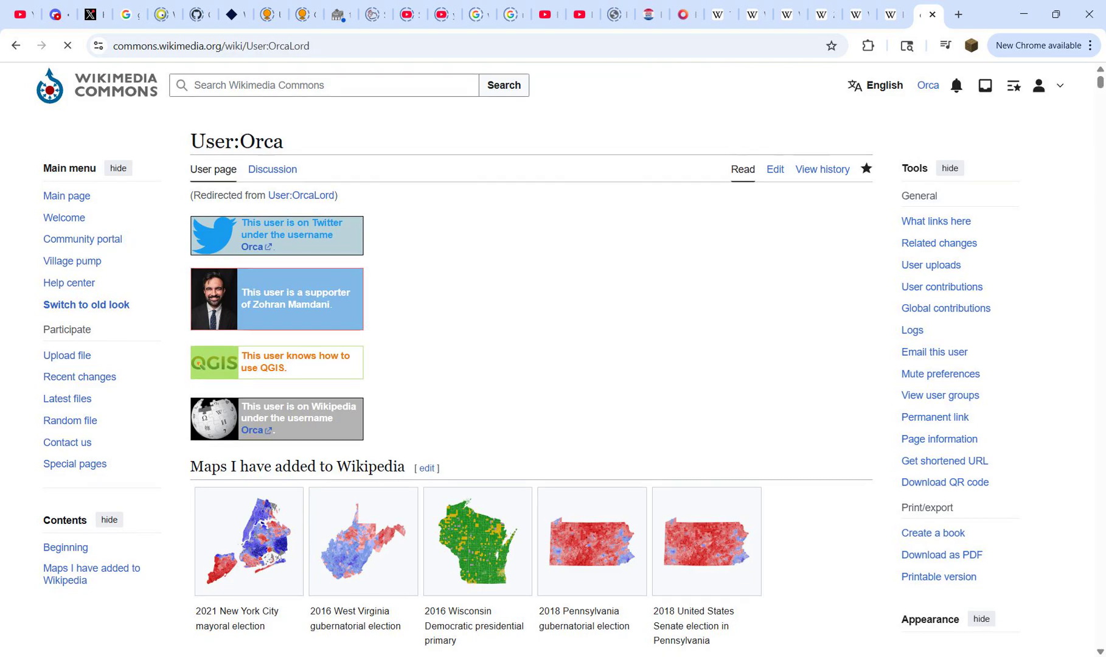
Step: Open the interactive map version of the 2025 NYC City Council Democratic primary map for the 10th district
{"action": "scroll", "coordinate": [530, 359], "scroll_direction": "down", "scroll_amount": 9}
{"action": "scroll", "coordinate": [529, 359], "scroll_direction": "down", "scroll_amount": 20}
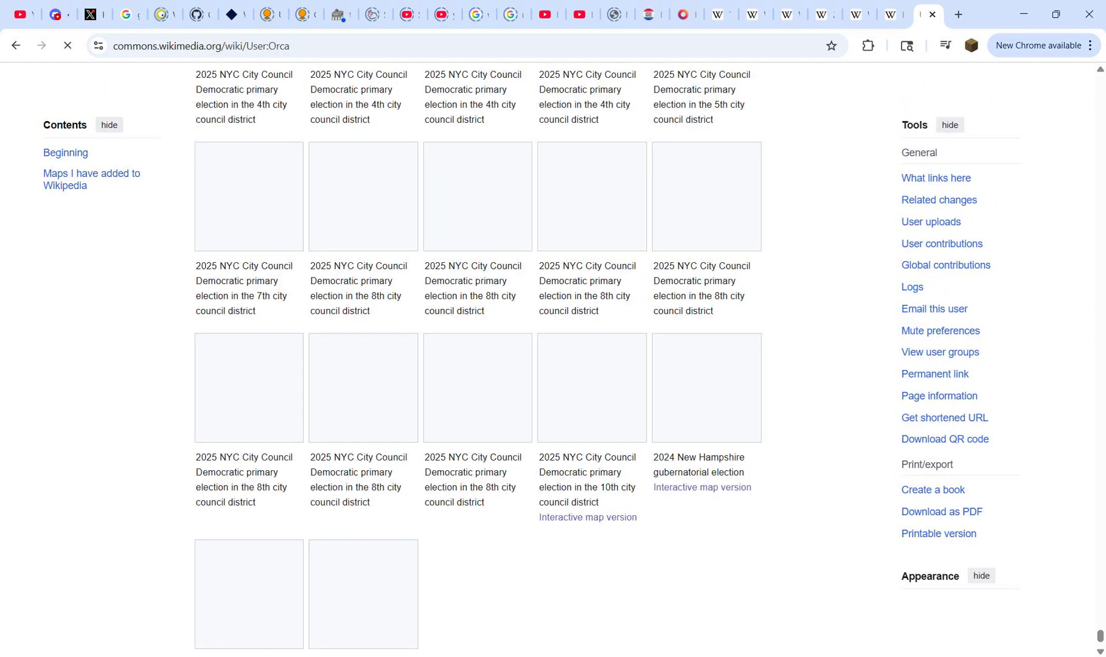
{"action": "scroll", "coordinate": [588, 390], "scroll_direction": "up", "scroll_amount": 1}
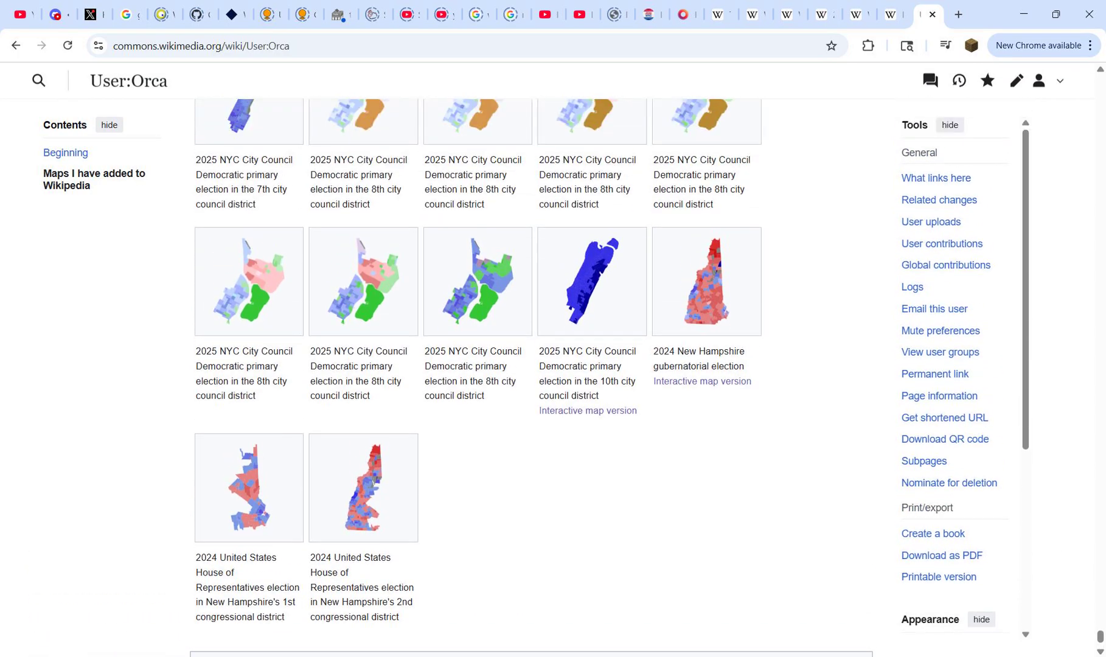
{"action": "left_click", "coordinate": [587, 411]}
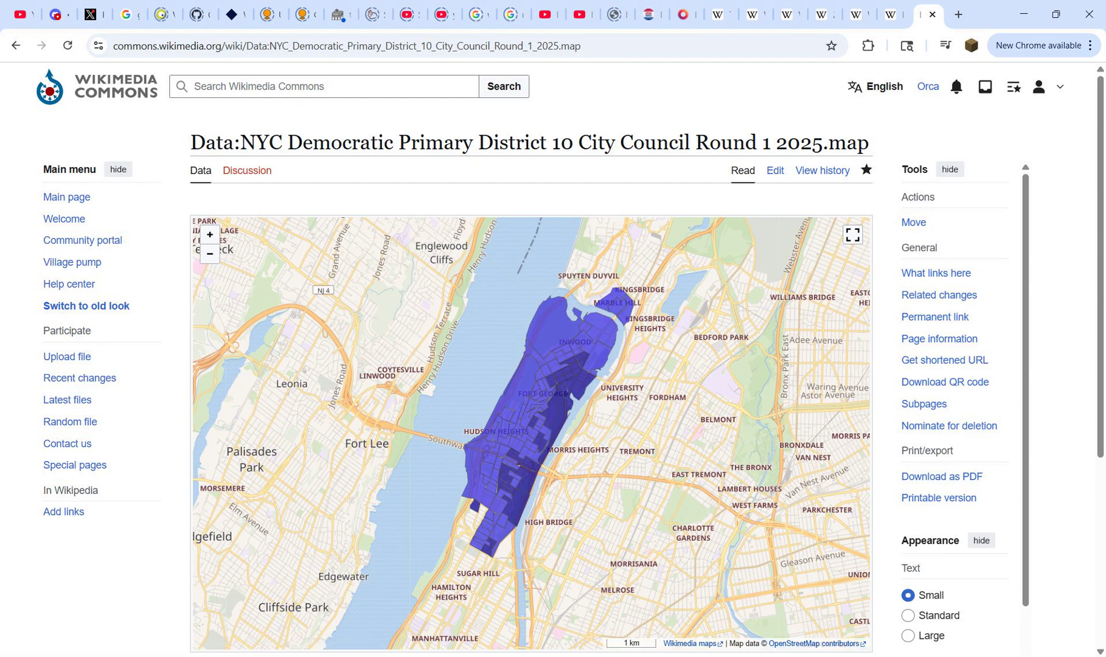
Step: Copy the District 10 map page's address into a new tab and select the map name between "Data:" and ".map"
{"action": "key", "text": "ctrl+l"}
{"action": "key", "text": "ctrl+c"}
{"action": "key", "text": "ctrl+t"}
{"action": "key", "text": "ctrl+v"}
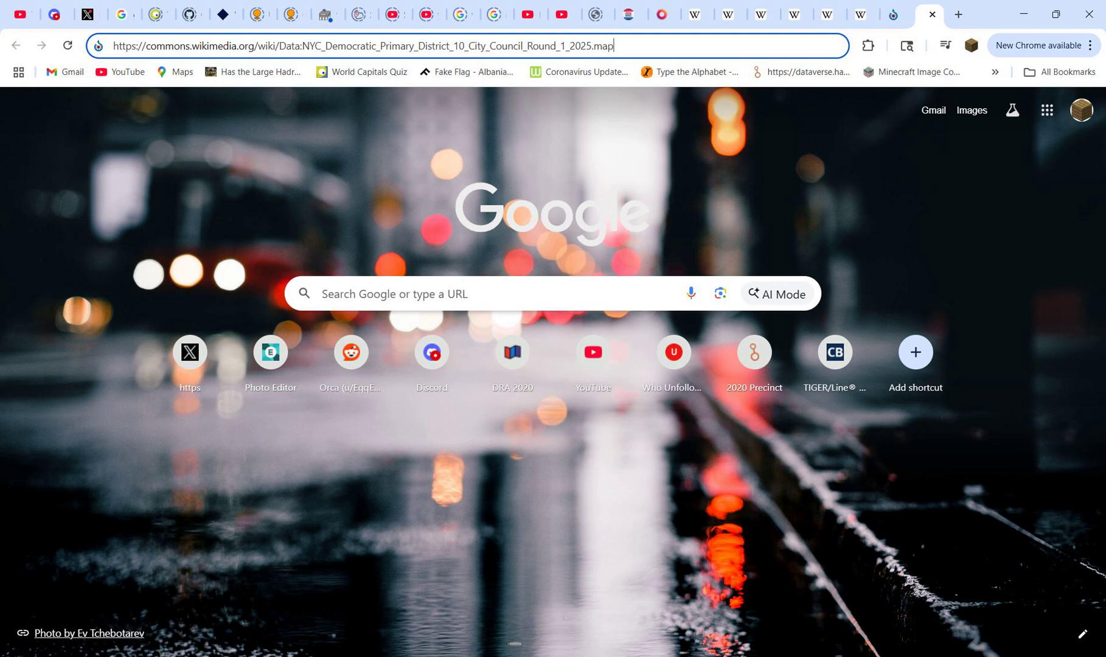
{"action": "left_click_drag", "start_coordinate": [302, 46], "coordinate": [592, 46]}
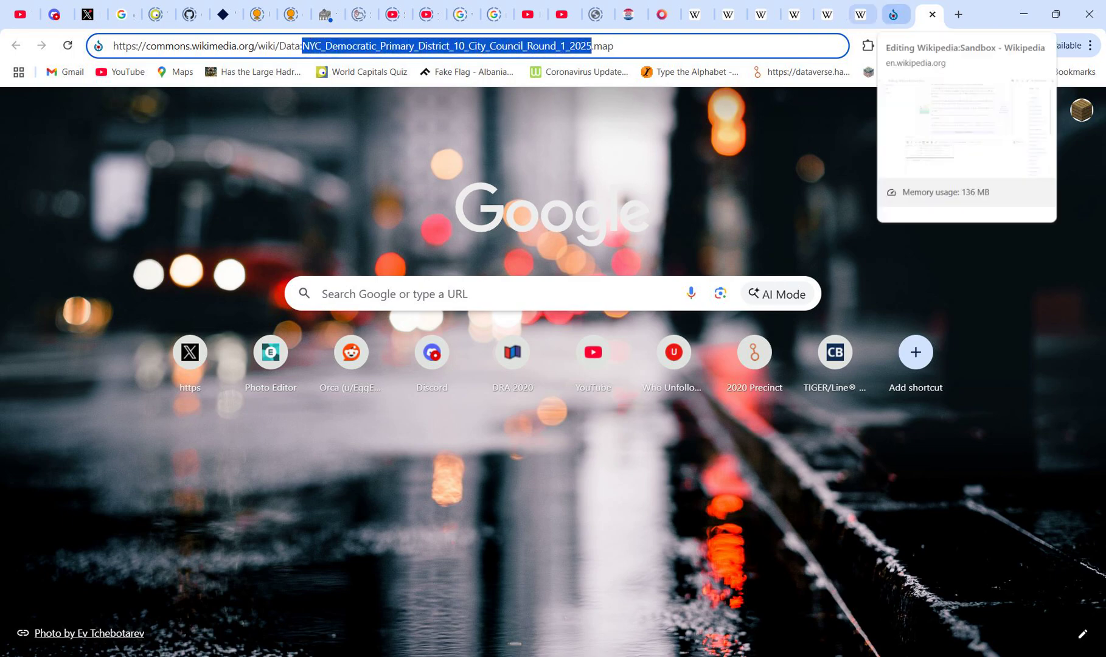
Step: Copy the name of the District 4 Round 1 results image, without .svg, from the 2025 New York City Council election article
{"action": "left_click", "coordinate": [860, 14]}
{"action": "left_click", "coordinate": [829, 15]}
{"action": "left_click", "coordinate": [794, 15]}
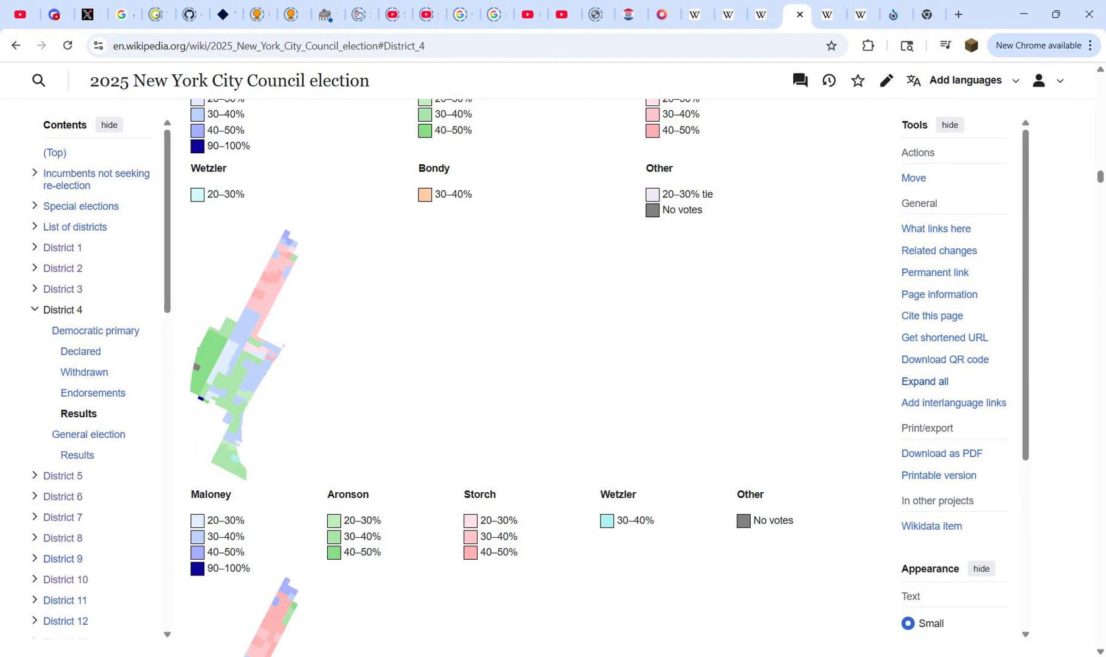
{"action": "scroll", "coordinate": [289, 403], "scroll_direction": "down", "scroll_amount": 5}
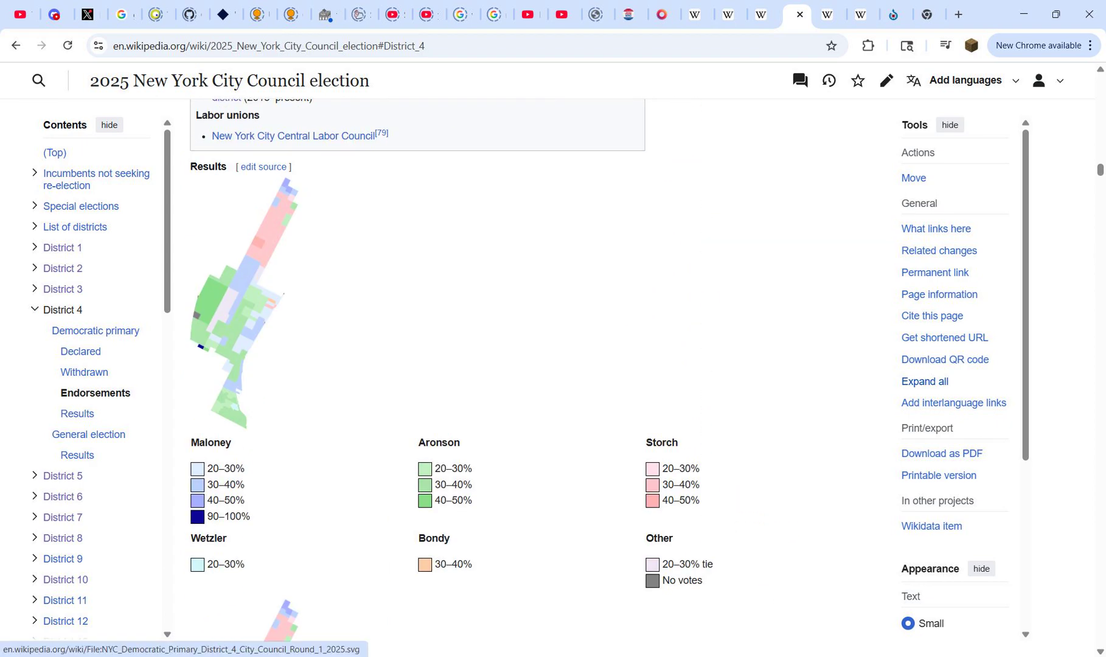
{"action": "left_click", "coordinate": [276, 389]}
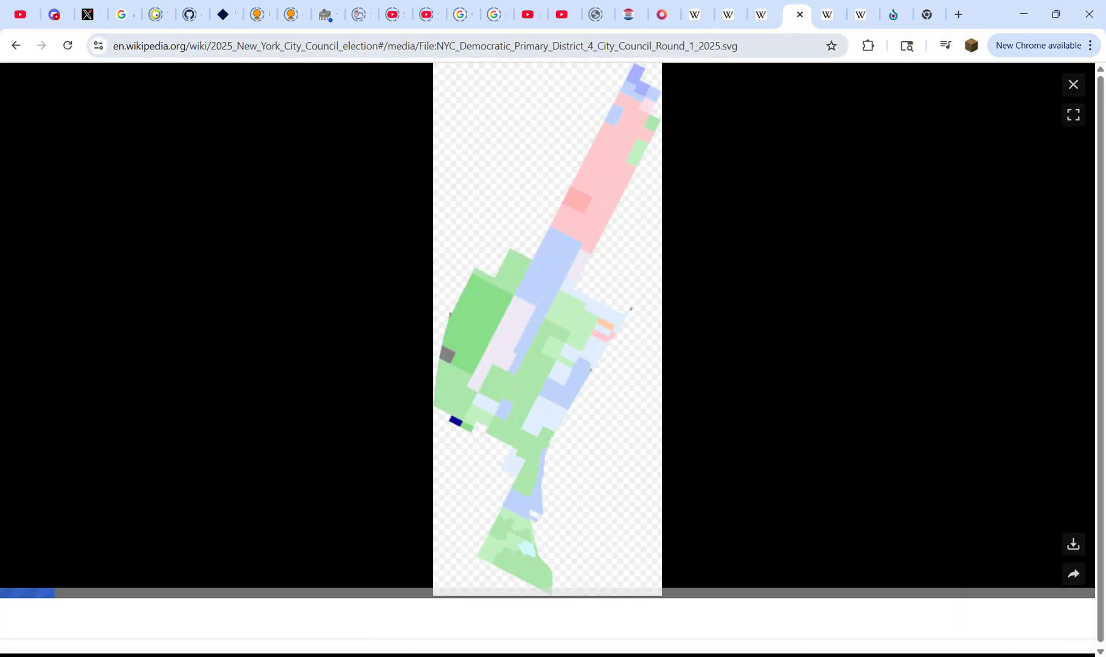
{"action": "left_click_drag", "start_coordinate": [437, 46], "coordinate": [752, 46]}
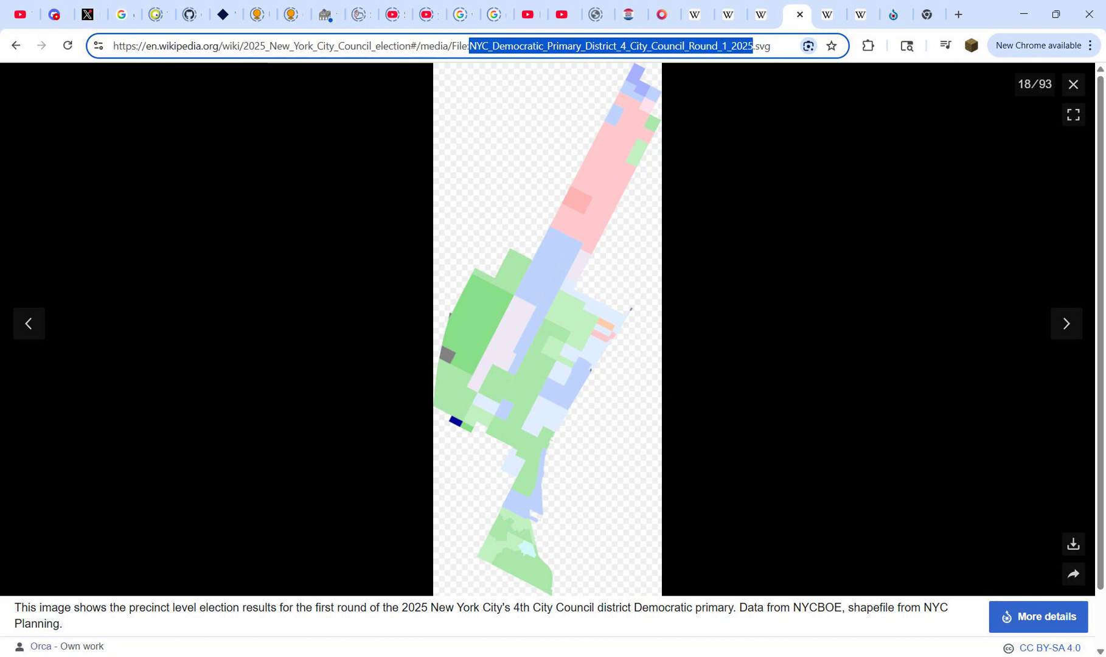
{"action": "left_click", "coordinate": [1074, 85]}
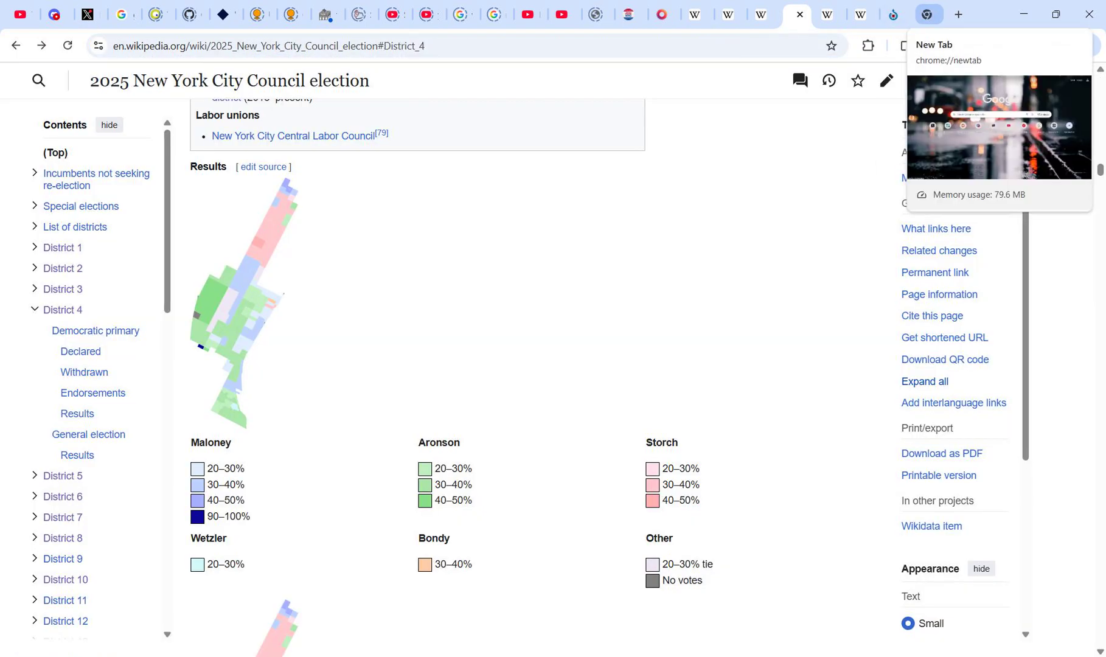
Step: Replace the selected map name in the new tab's address with NYC_Democratic_Primary_District_4_City_Council_Round_1_2025 and load the page
{"action": "left_click", "coordinate": [927, 14]}
{"action": "key", "text": "ctrl+v"}
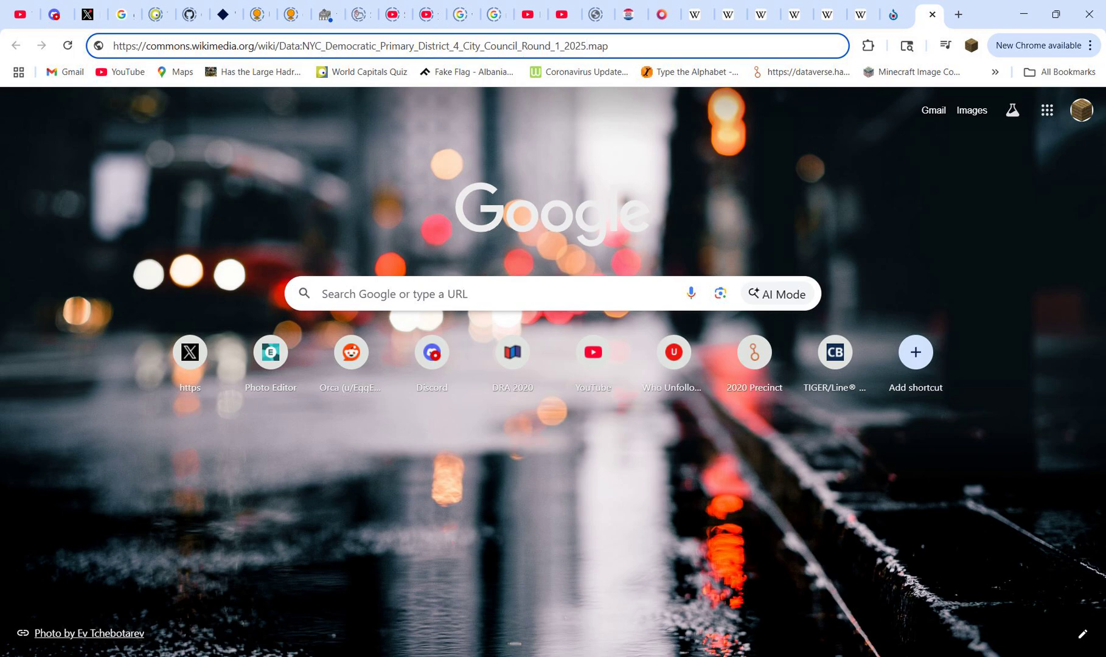
{"action": "key", "text": "Return"}
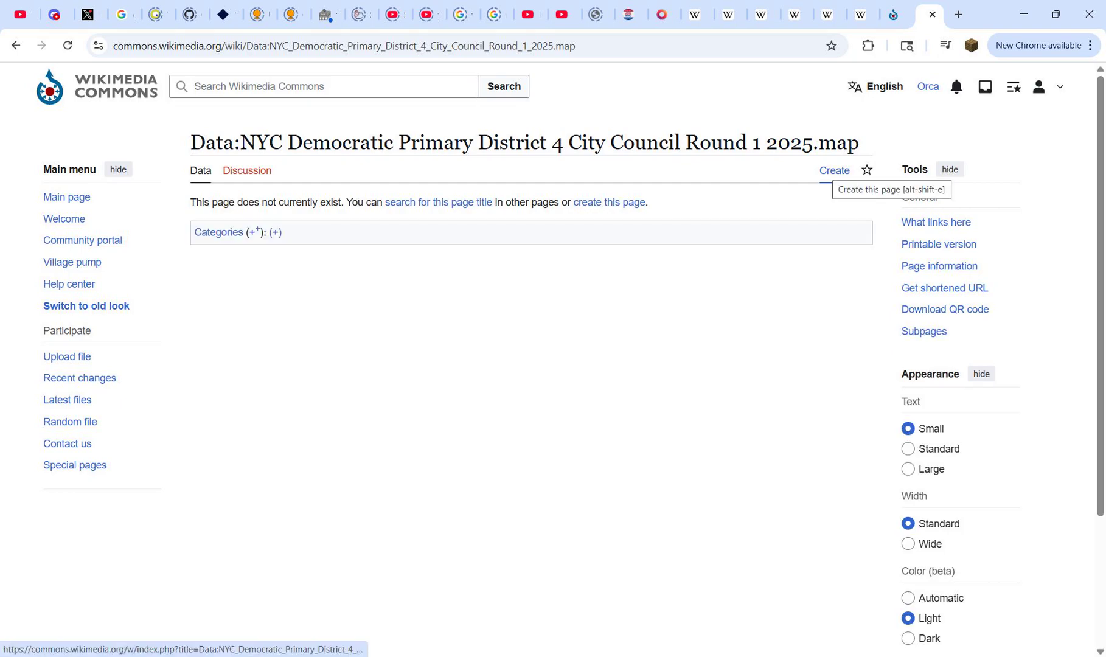
Step: Start creating the District 4 map data page and clear all the template text from its editor
{"action": "left_click", "coordinate": [834, 171]}
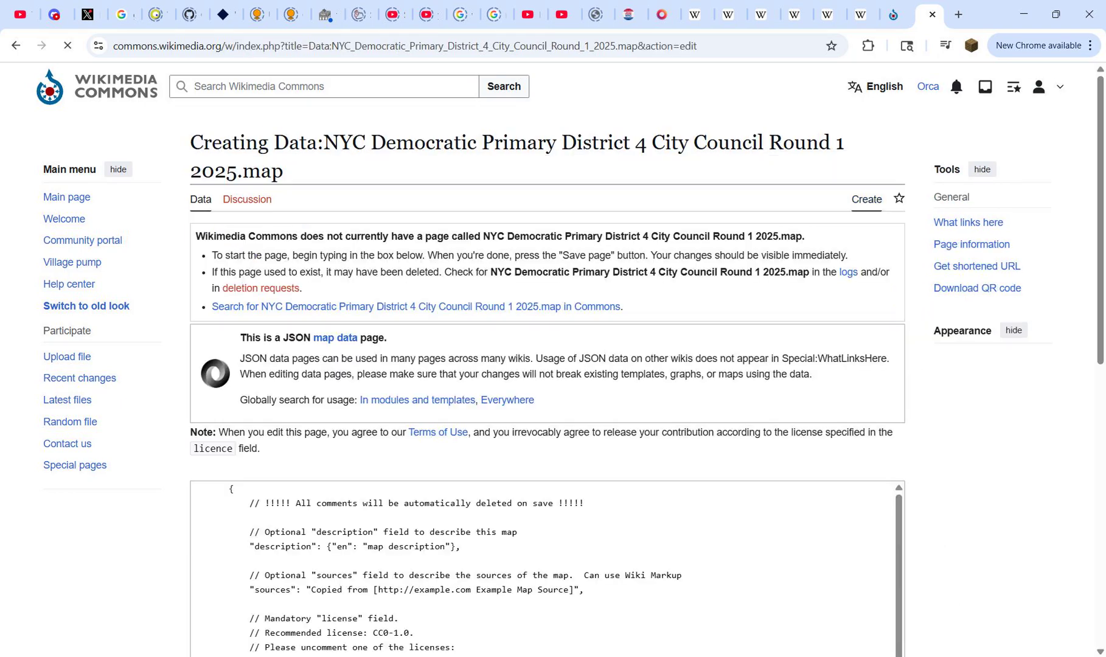
{"action": "scroll", "coordinate": [331, 531], "scroll_direction": "down", "scroll_amount": 1}
{"action": "left_click", "coordinate": [331, 531]}
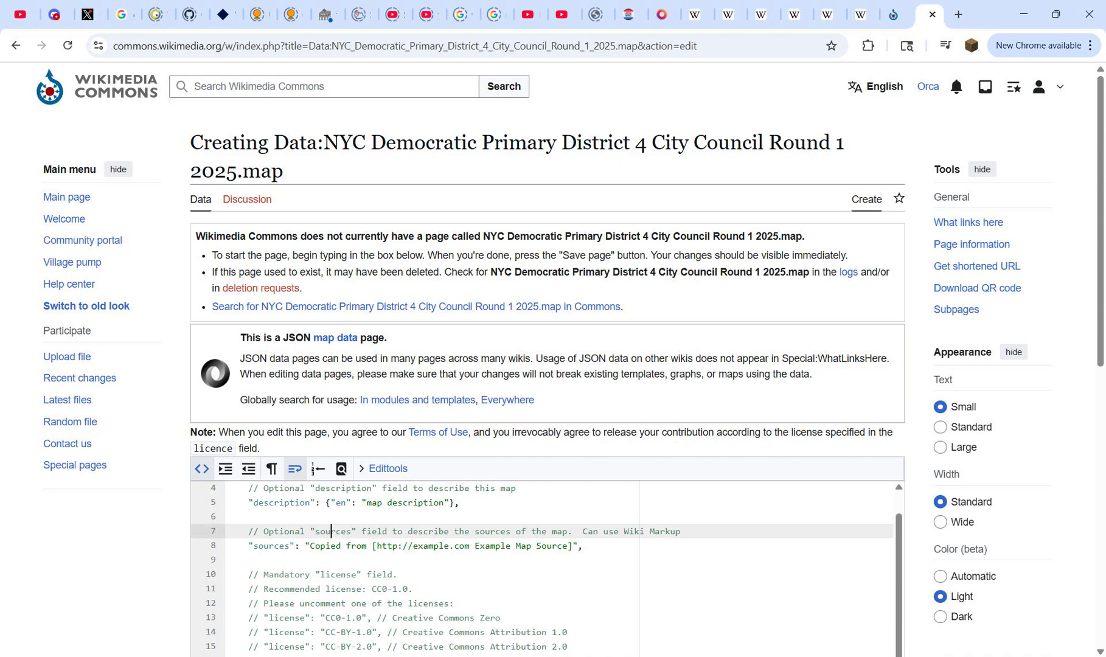
{"action": "key", "text": "ctrl+a"}
{"action": "key", "text": "BackSpace"}
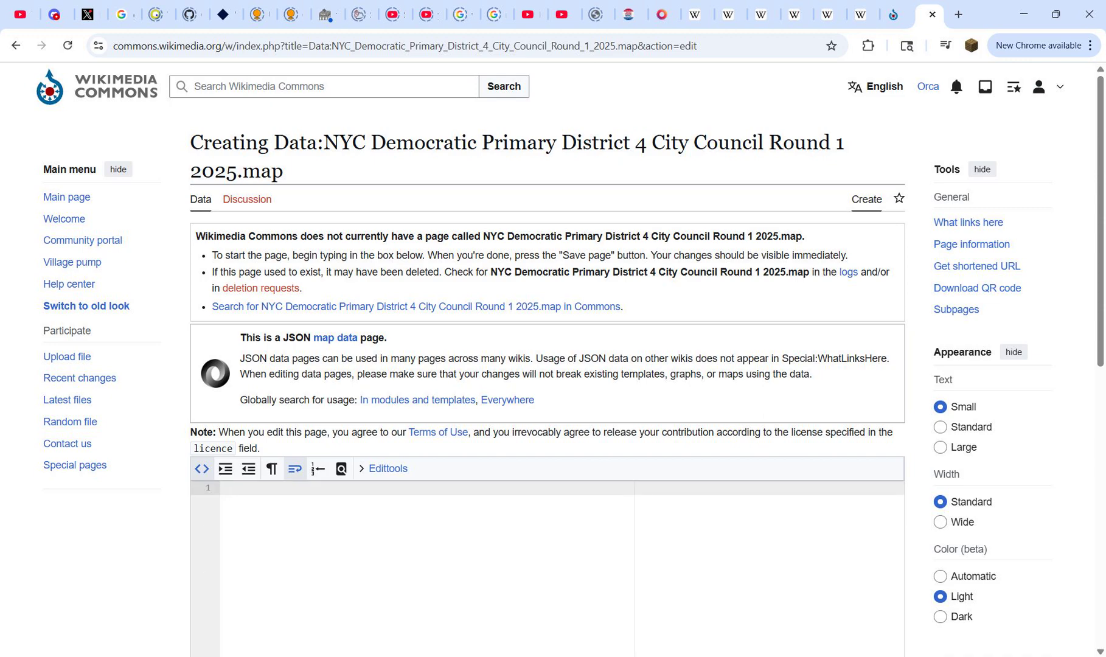
Step: Open the JSON source of the District 10 map data page for editing
{"action": "key", "text": "ctrl+shift+Tab"}
{"action": "left_click", "coordinate": [775, 171]}
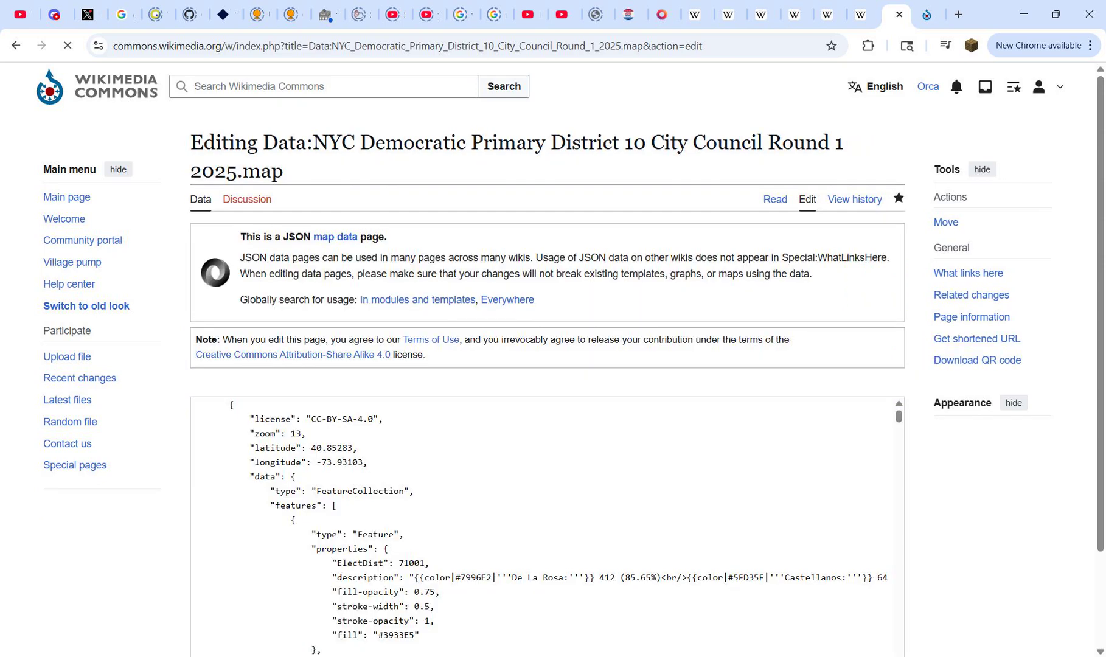
{"action": "scroll", "coordinate": [547, 273], "scroll_direction": "down", "scroll_amount": 2}
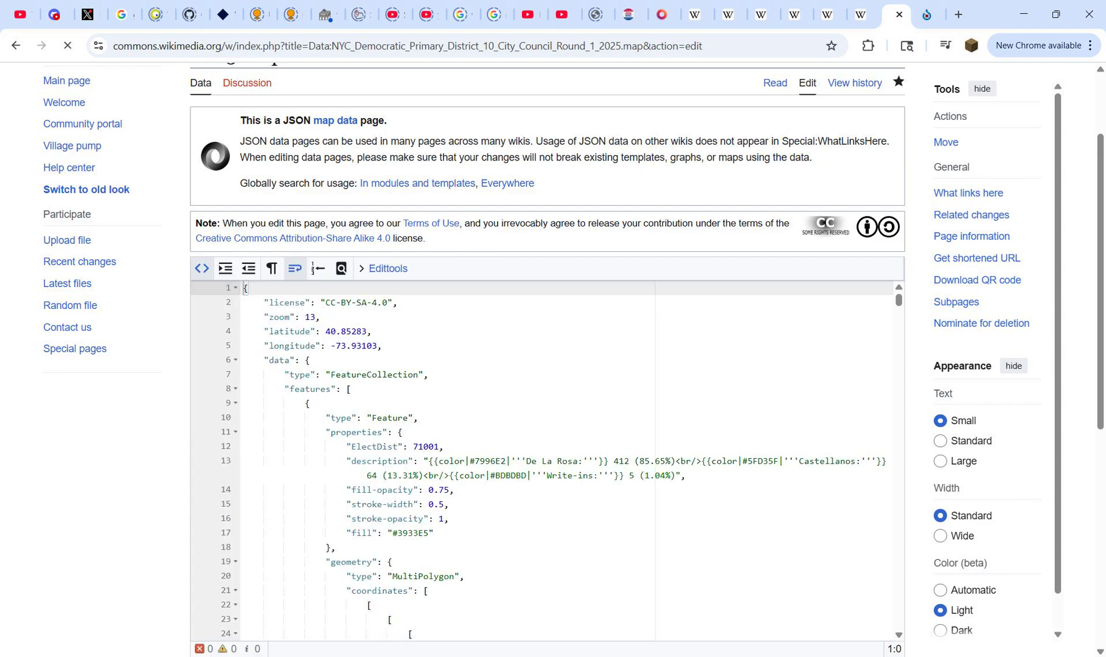
Step: Open dist 4.geojson from the Downloads folder in Notepad++
{"action": "key", "text": "alt+Tab"}
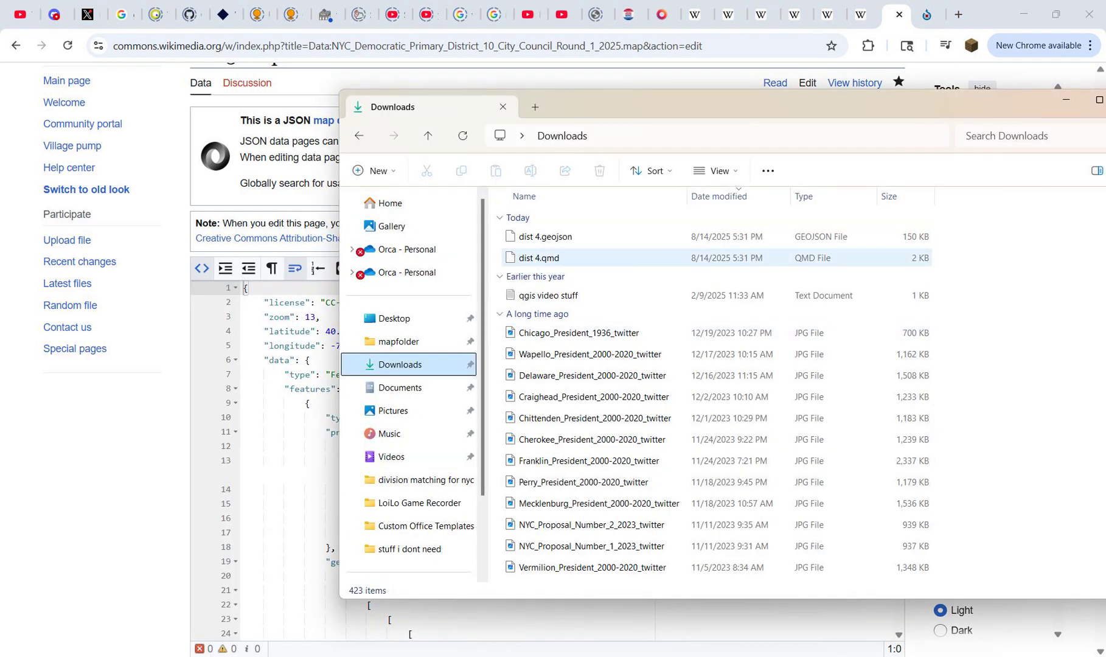
{"action": "left_click", "coordinate": [545, 236]}
{"action": "right_click", "coordinate": [557, 241]}
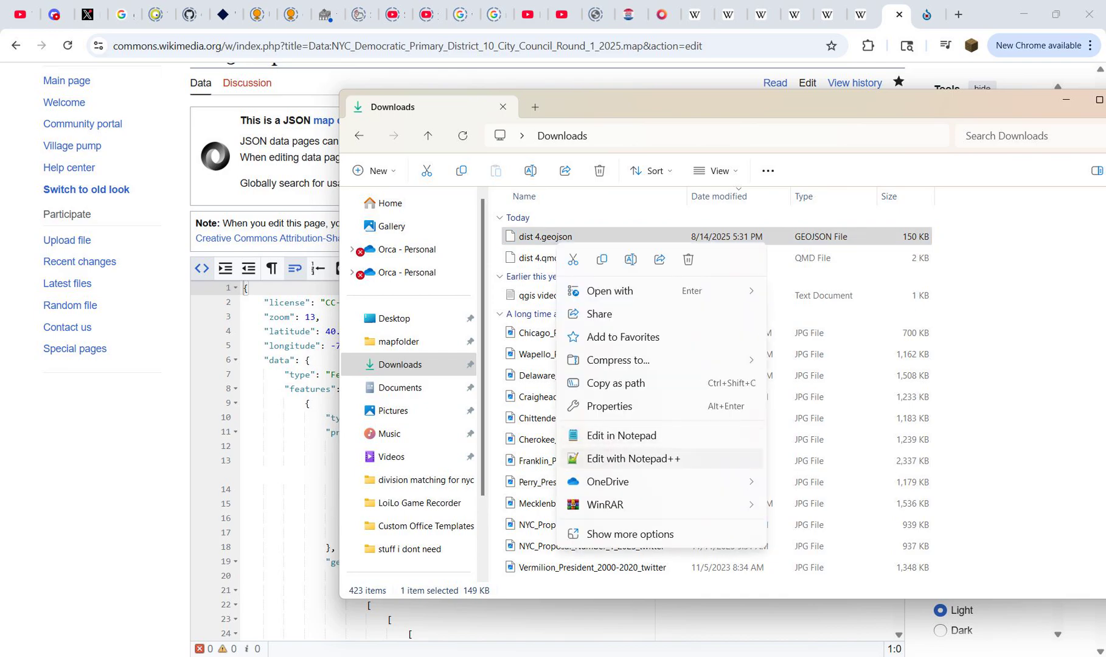
{"action": "left_click", "coordinate": [633, 458]}
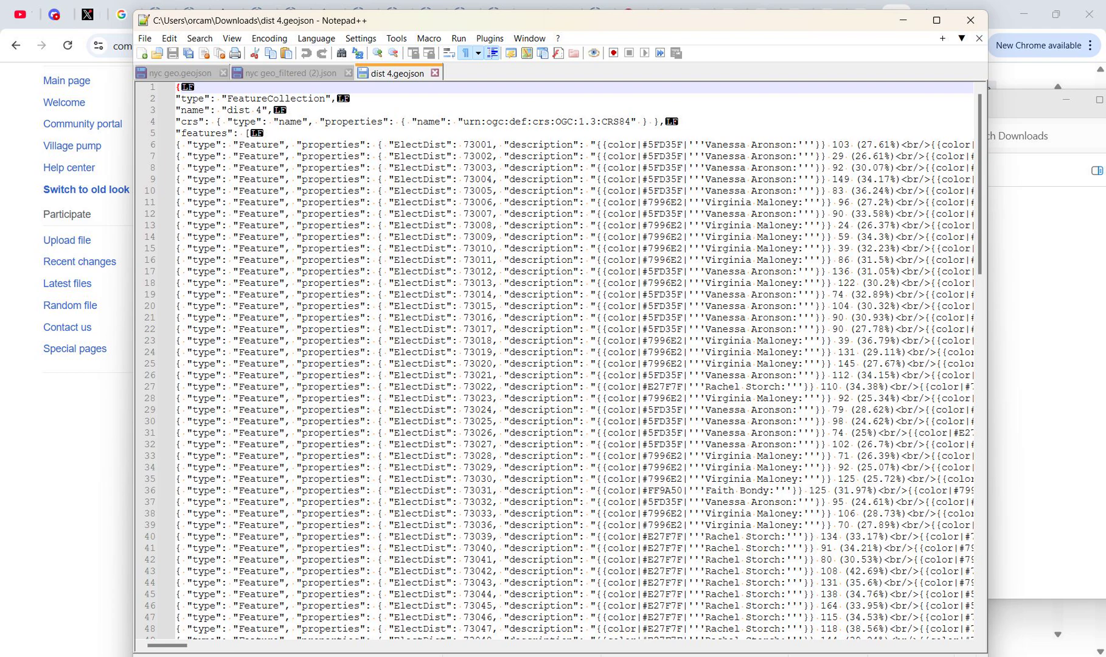
Step: Delete the type, name and crs lines above "features" in dist 4.geojson and minimize the editor
{"action": "left_click_drag", "start_coordinate": [175, 98], "coordinate": [667, 121]}
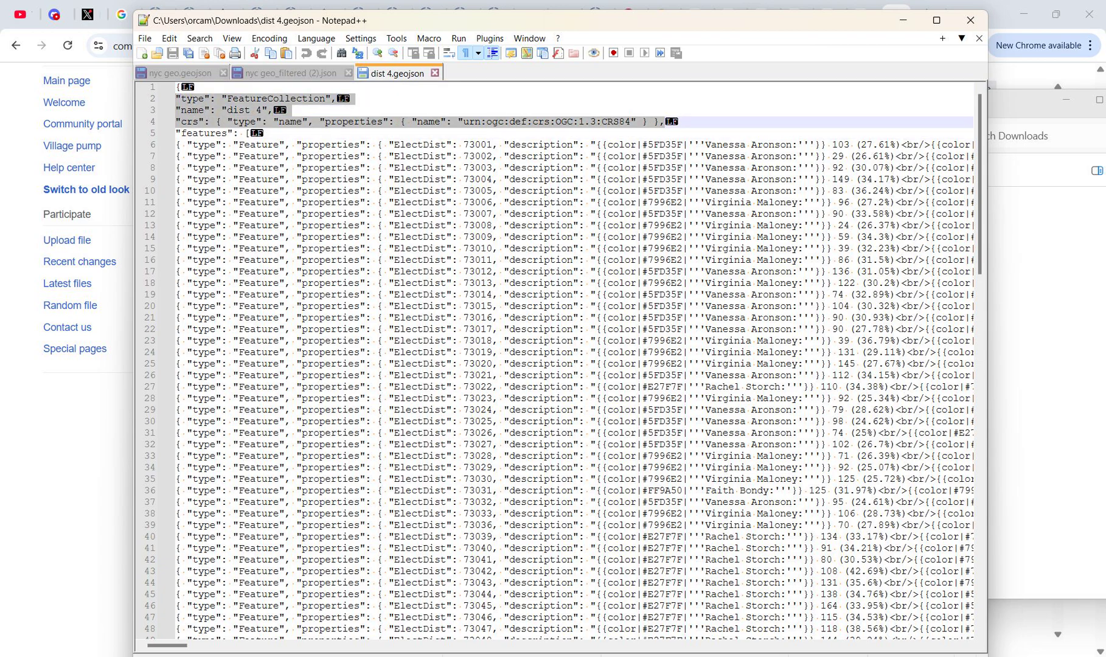
{"action": "key", "text": "Delete"}
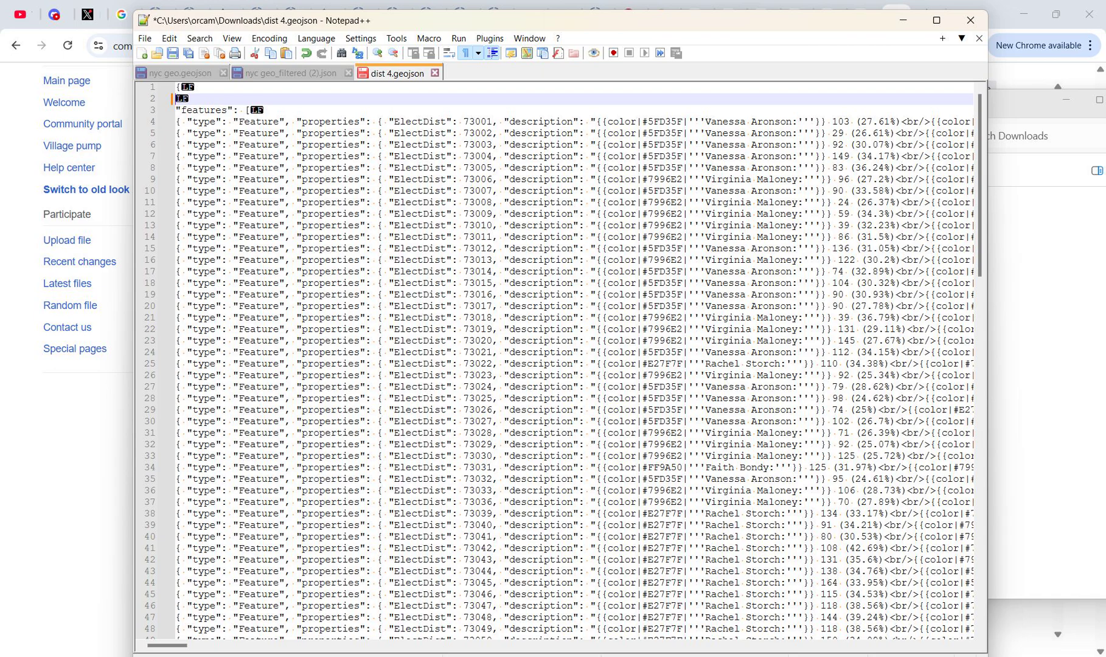
{"action": "left_click", "coordinate": [903, 20]}
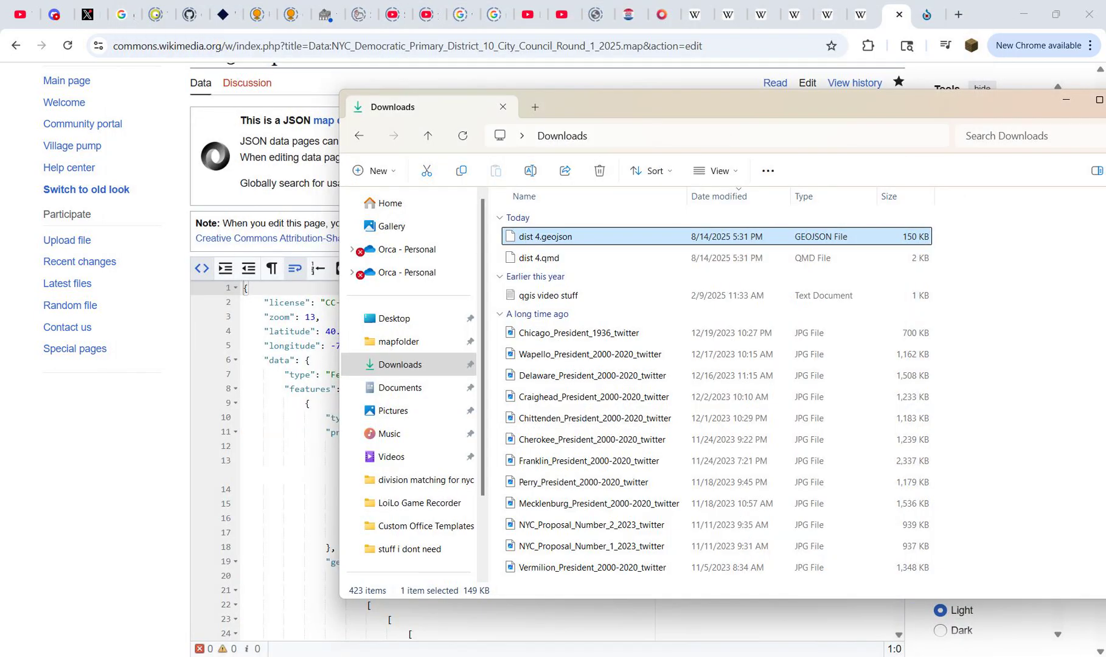
Step: Return to the District 10 map source in the browser and select its header from the license line through "type": "FeatureCollection"
{"action": "left_click_drag", "start_coordinate": [839, 105], "coordinate": [650, 132]}
{"action": "left_click", "coordinate": [877, 127]}
{"action": "scroll", "coordinate": [852, 182], "scroll_direction": "up", "scroll_amount": 1}
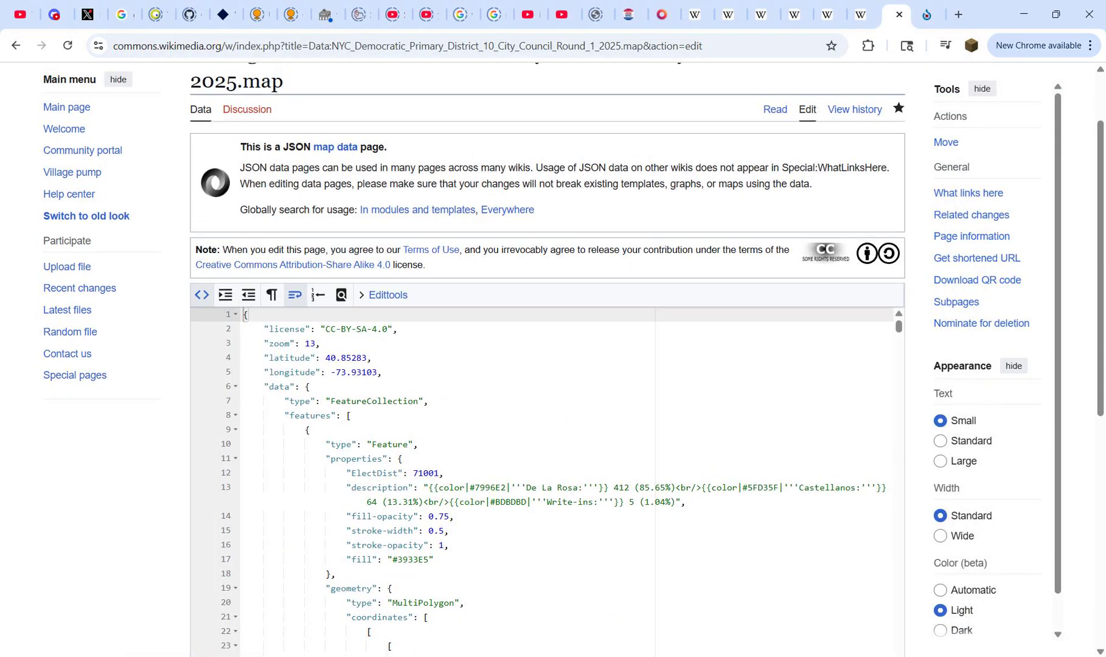
{"action": "scroll", "coordinate": [852, 183], "scroll_direction": "down", "scroll_amount": 1}
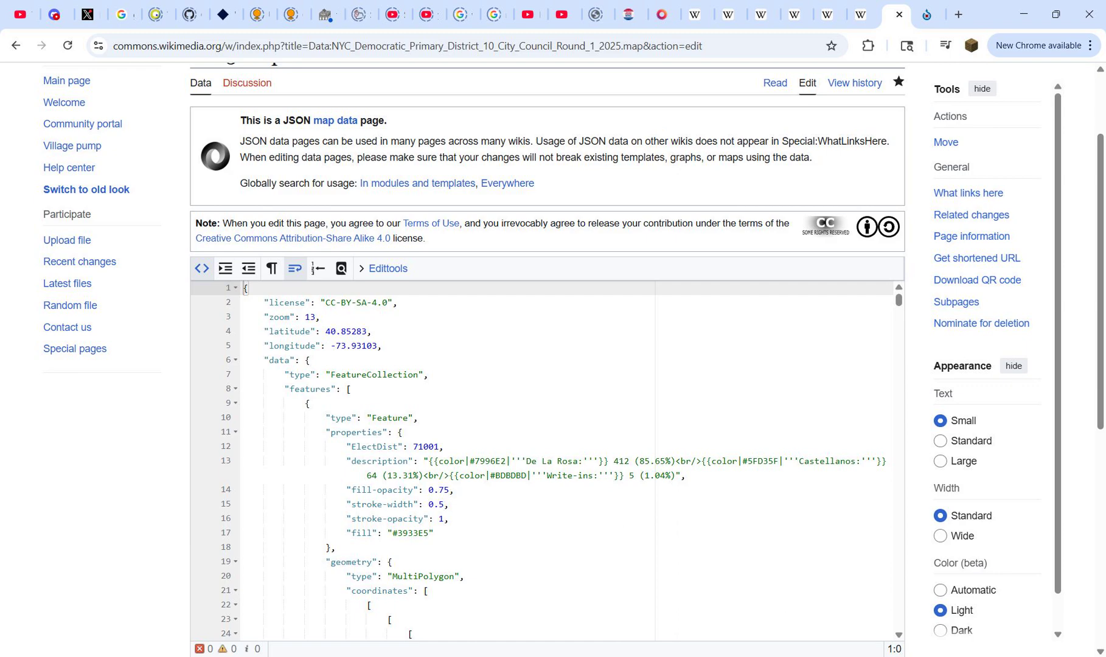
{"action": "left_click_drag", "start_coordinate": [264, 303], "coordinate": [316, 332]}
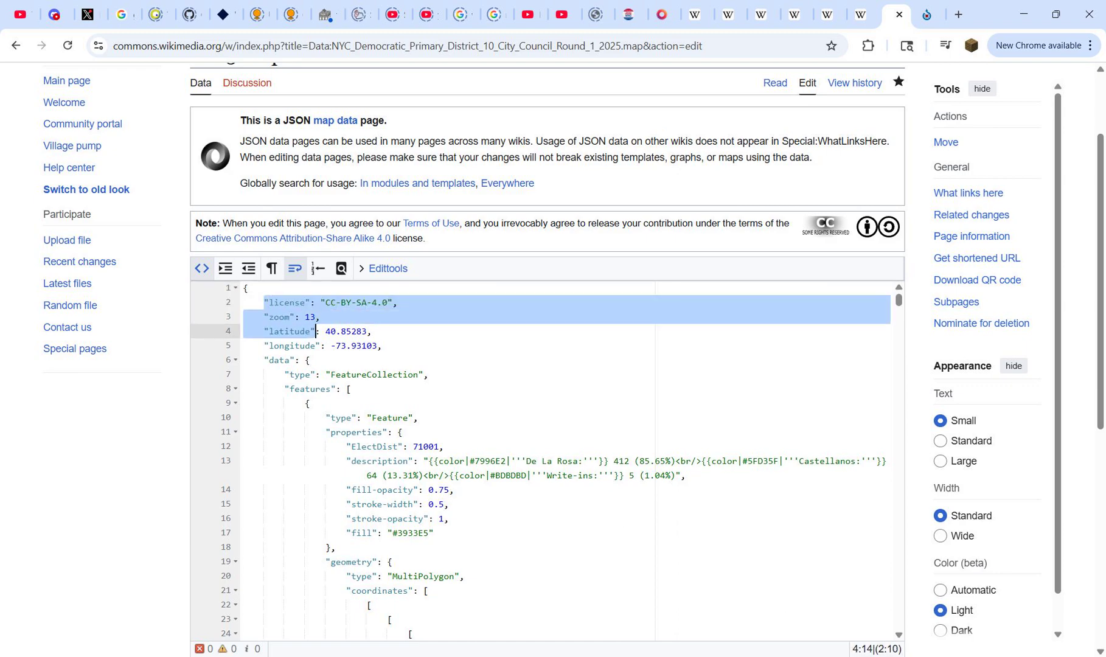
{"action": "left_click_drag", "start_coordinate": [316, 331], "coordinate": [428, 375]}
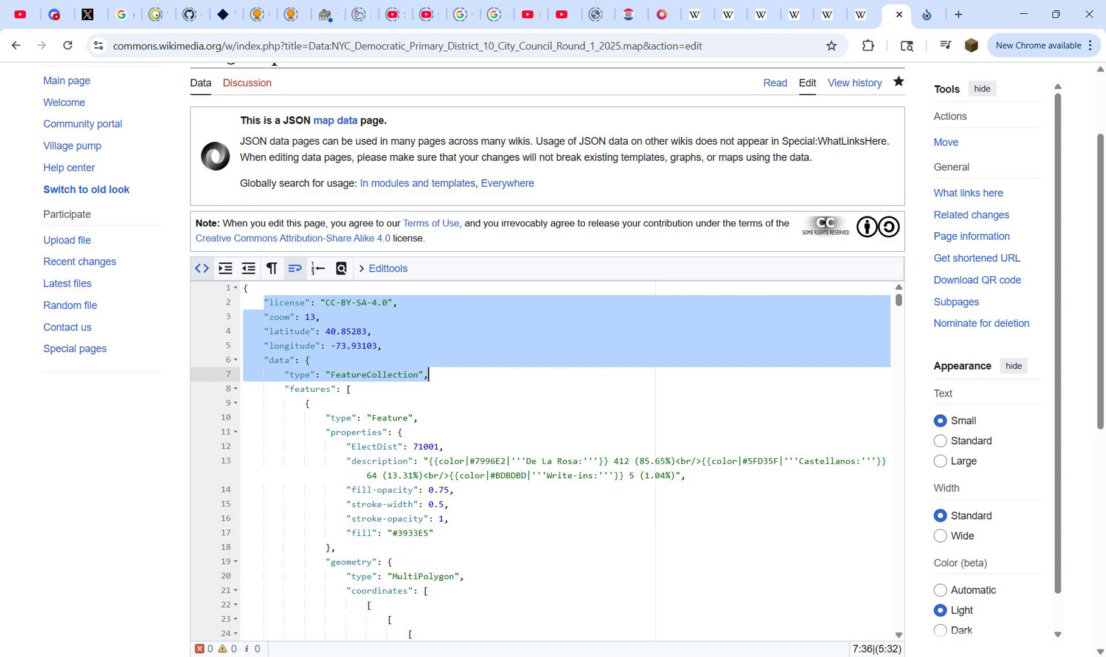
Step: In Notepad++, paste the copied header above "features" in dist 4.geojson and add a closing brace at the file's end
{"action": "key", "text": "alt+Tab"}
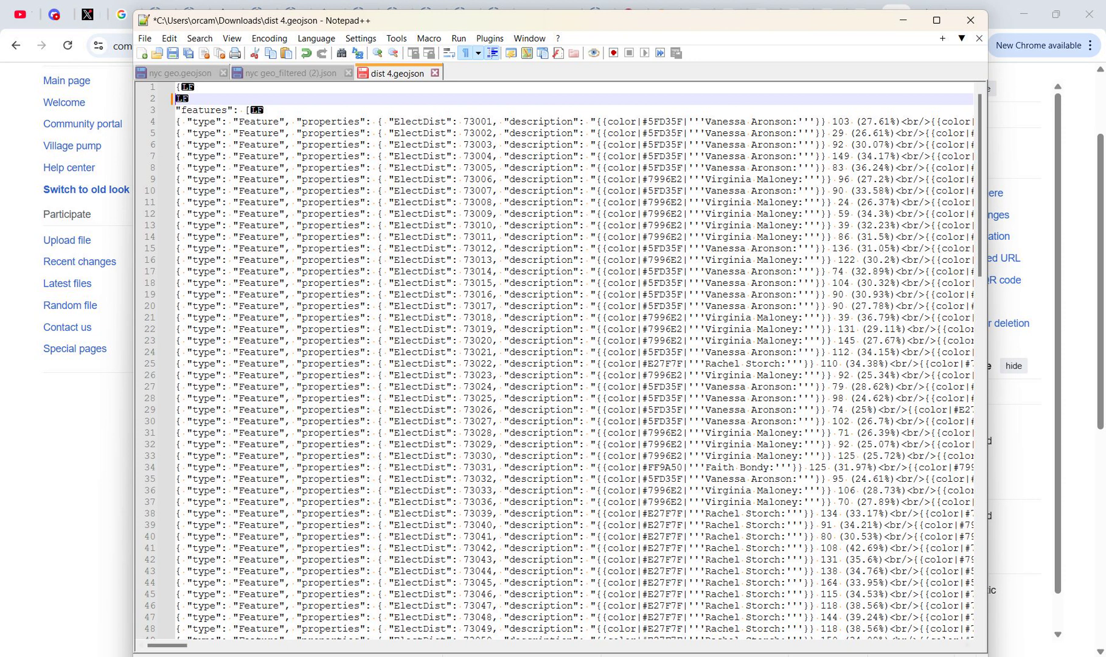
{"action": "key", "text": "ctrl+v"}
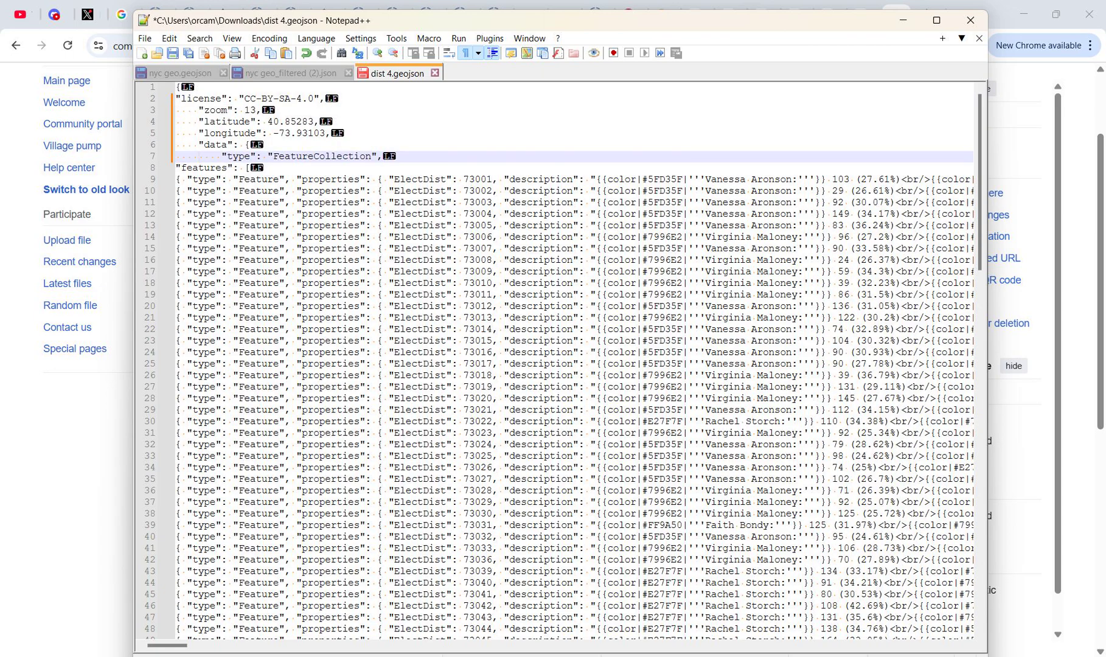
{"action": "scroll", "coordinate": [574, 359], "scroll_direction": "down", "scroll_amount": 20}
{"action": "scroll", "coordinate": [574, 359], "scroll_direction": "up", "scroll_amount": 3}
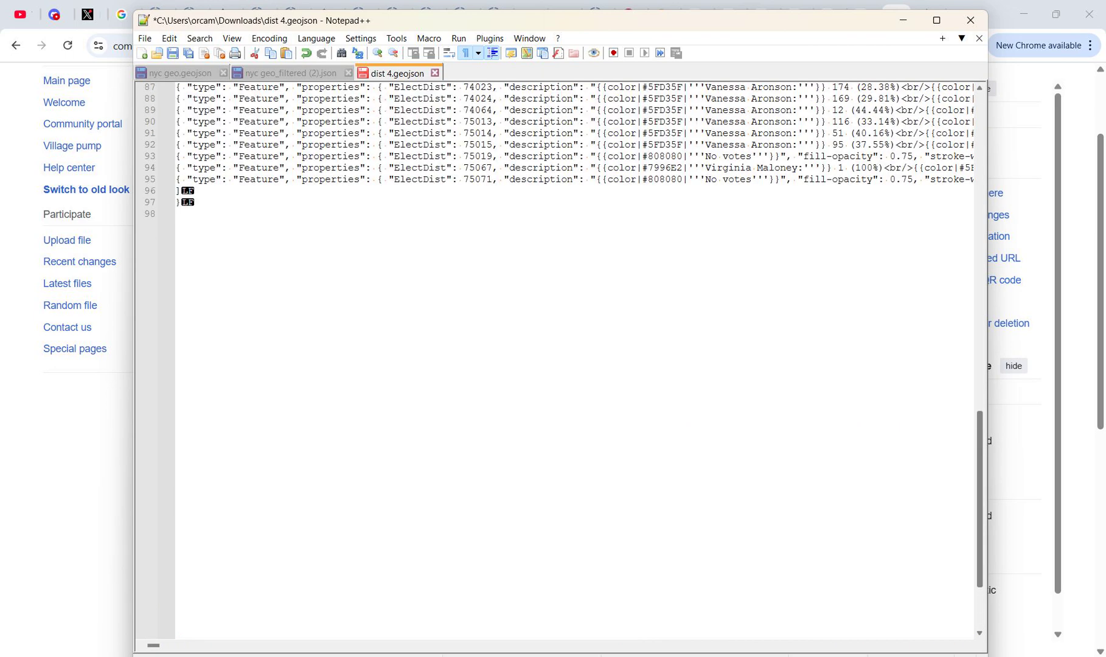
{"action": "left_click", "coordinate": [182, 203]}
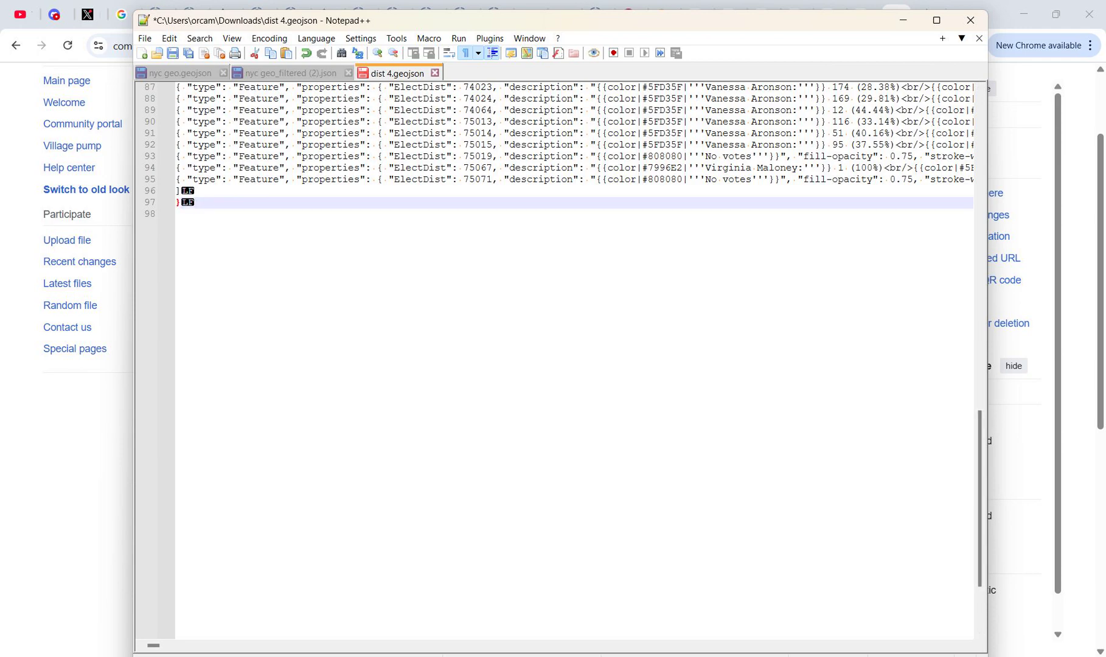
{"action": "type", "text": "}"}
{"action": "key", "text": "ctrl+Home"}
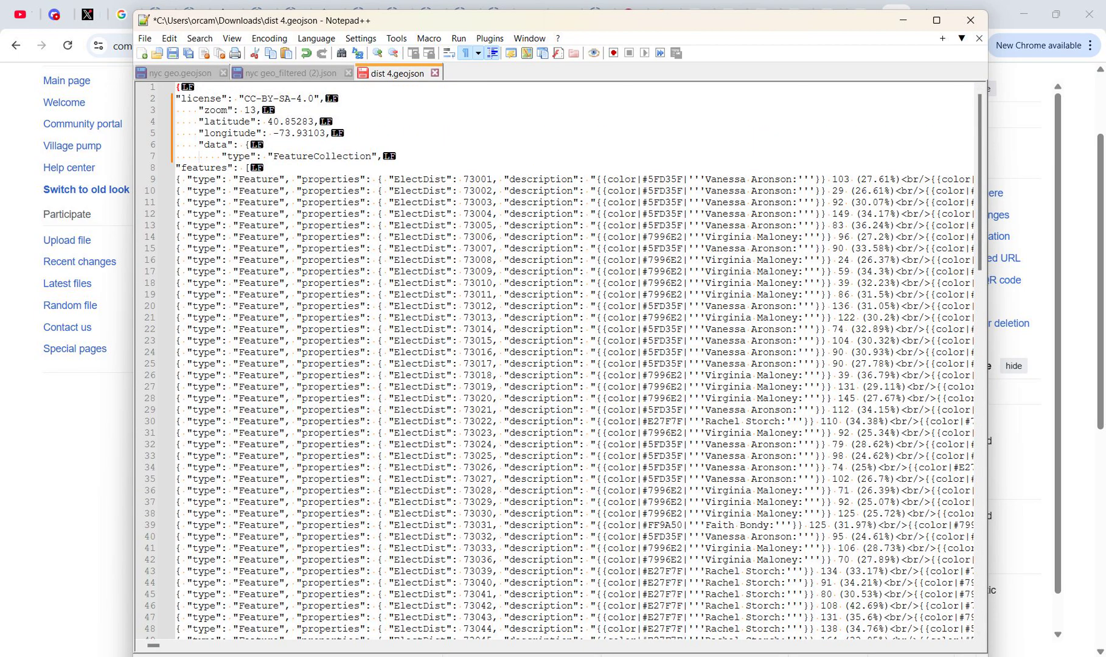
Step: Zoom QGIS to the Clipped layer and copy its centre latitude, 40.759, into the header of dist 4.geojson in Notepad++
{"action": "double_click", "coordinate": [251, 111]}
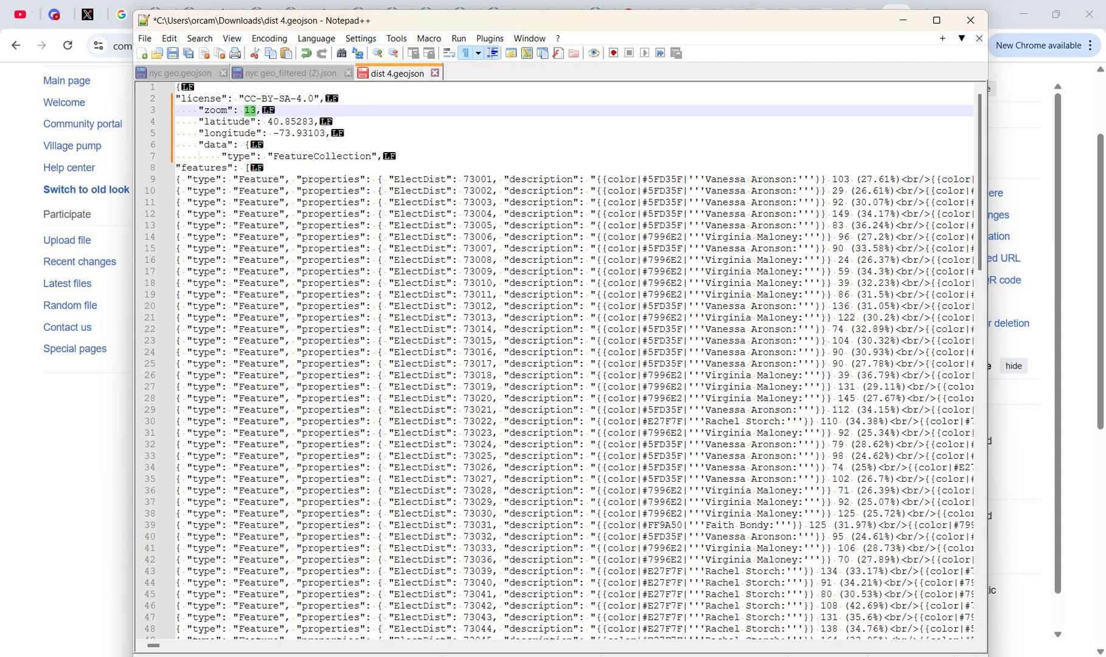
{"action": "left_click", "coordinate": [250, 110]}
{"action": "left_click_drag", "start_coordinate": [268, 122], "coordinate": [315, 122]}
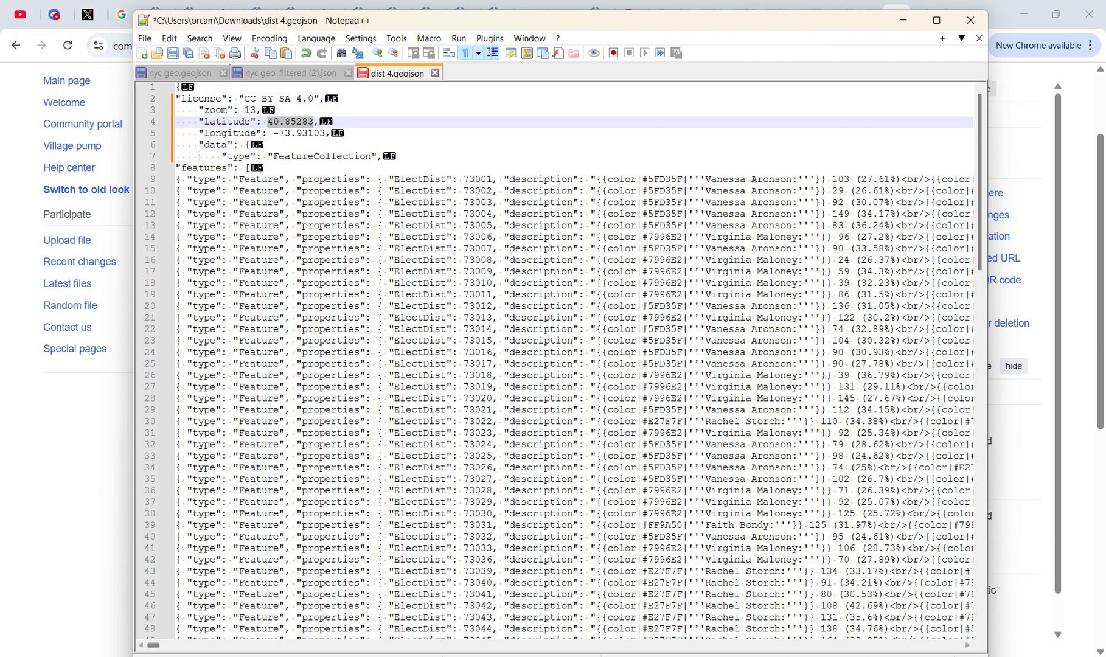
{"action": "key", "text": "alt+Tab"}
{"action": "right_click", "coordinate": [170, 431]}
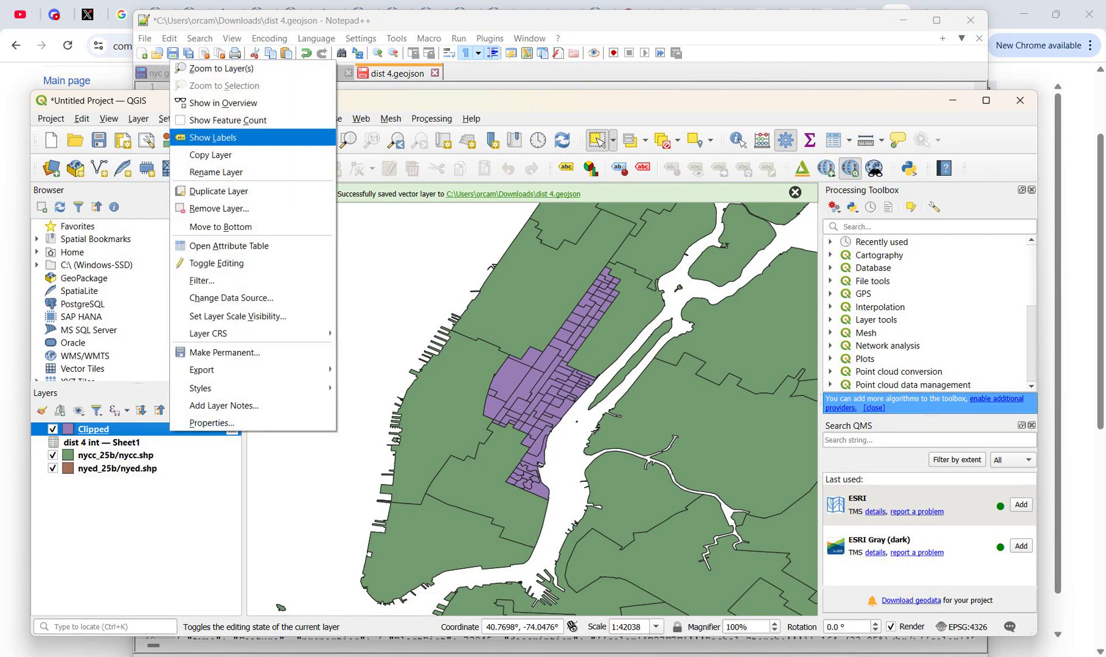
{"action": "left_click", "coordinate": [201, 68]}
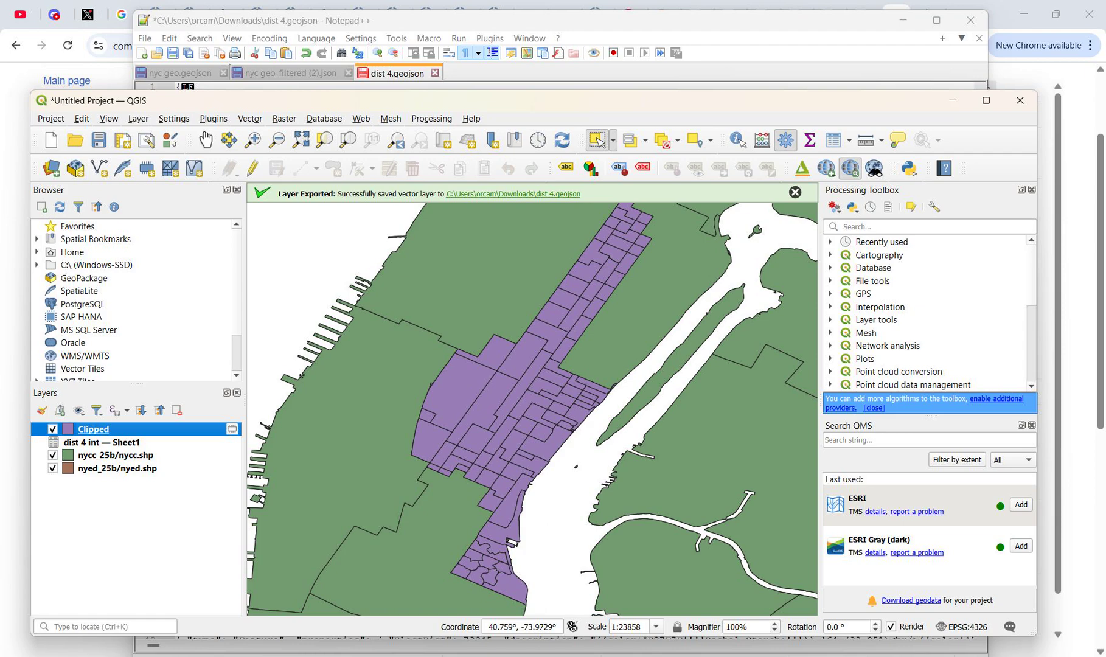
{"action": "key", "text": "super+shift+s"}
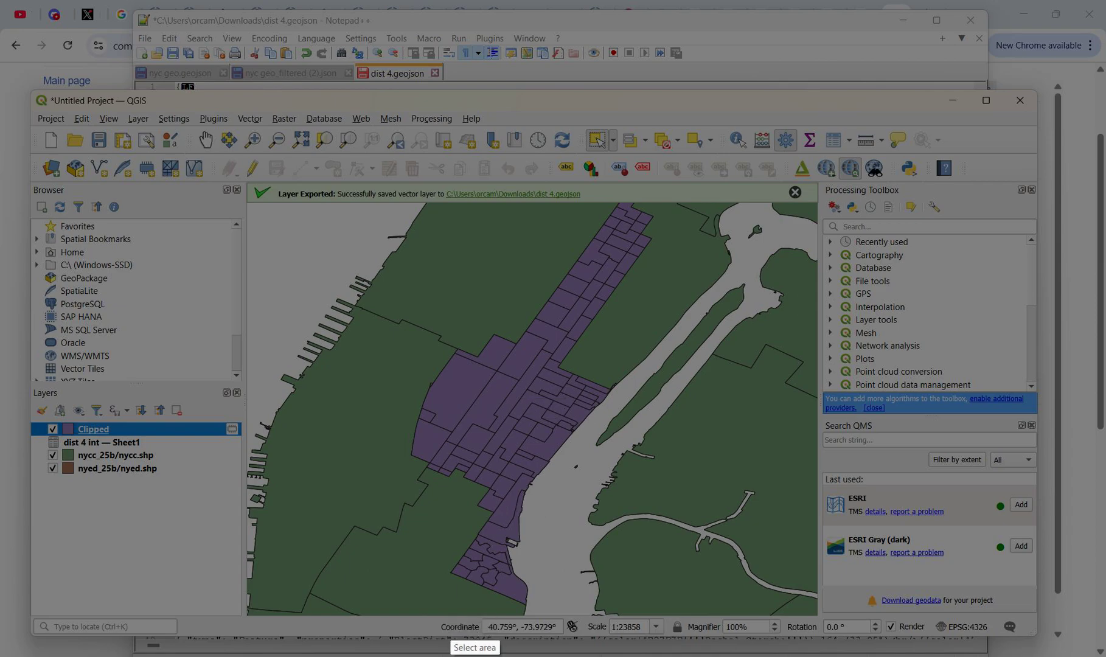
{"action": "key", "text": "Escape"}
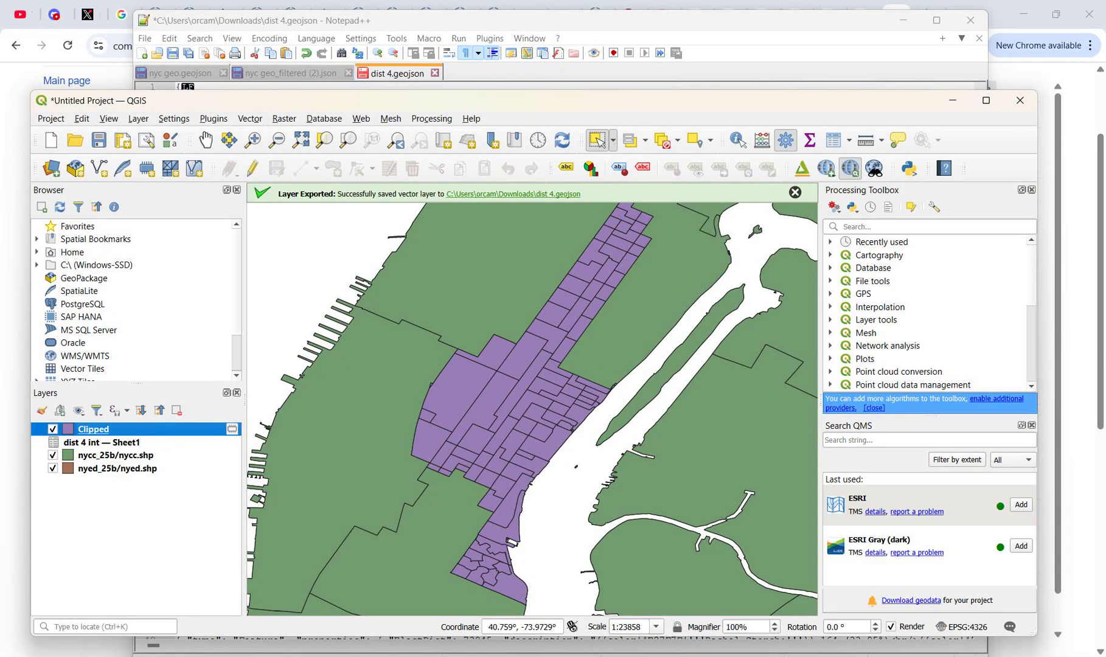
{"action": "left_click_drag", "start_coordinate": [488, 627], "coordinate": [515, 627]}
{"action": "key", "text": "ctrl+c"}
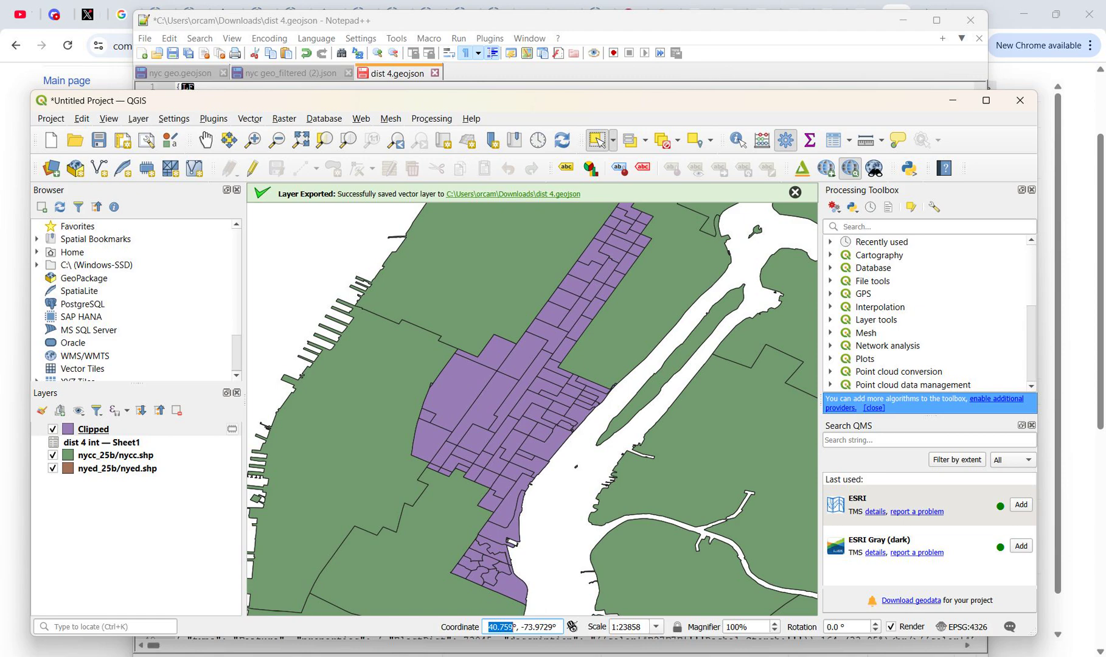
{"action": "key", "text": "alt+Tab"}
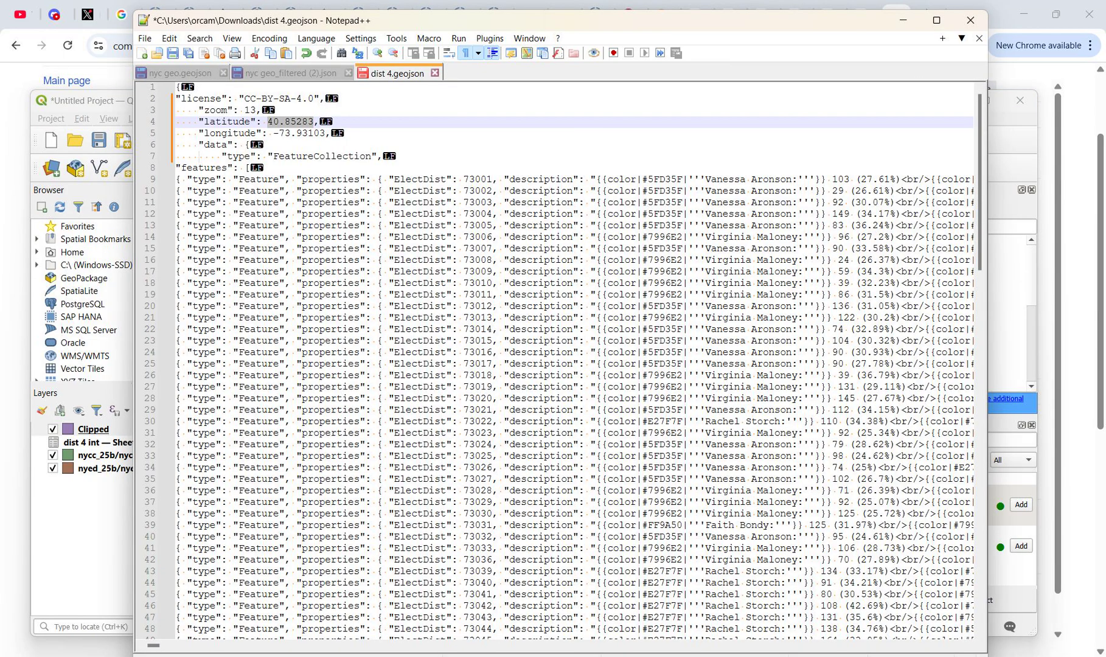
{"action": "key", "text": "ctrl+v"}
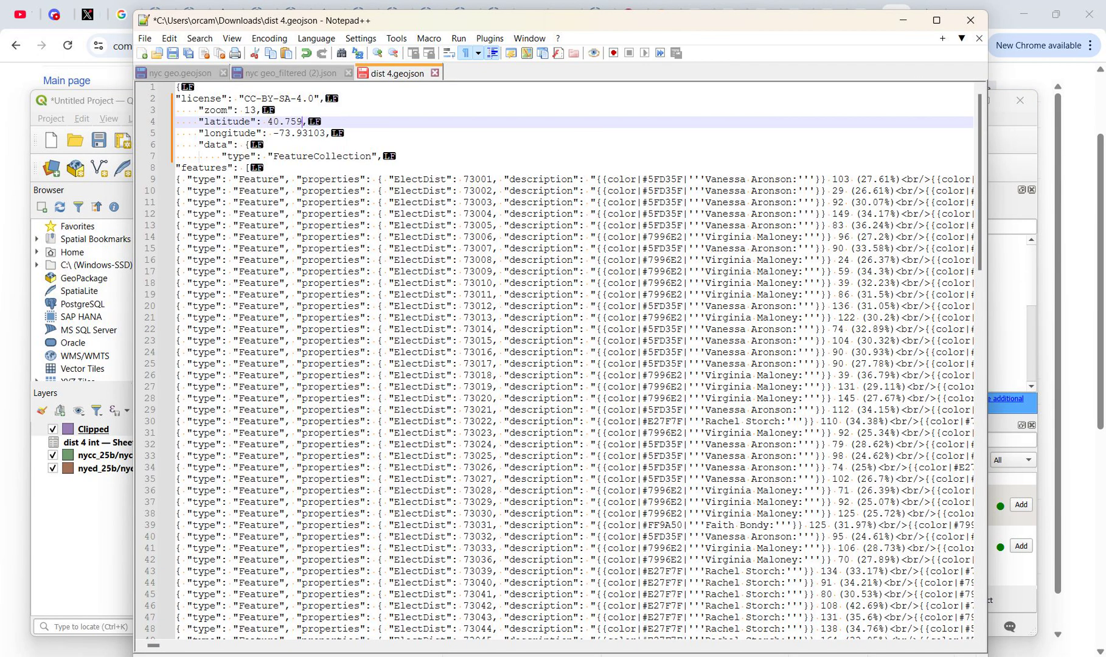
Step: Copy the centre longitude from QGIS and set the header's longitude in dist 4.geojson to -73.9729
{"action": "key", "text": "alt+Tab"}
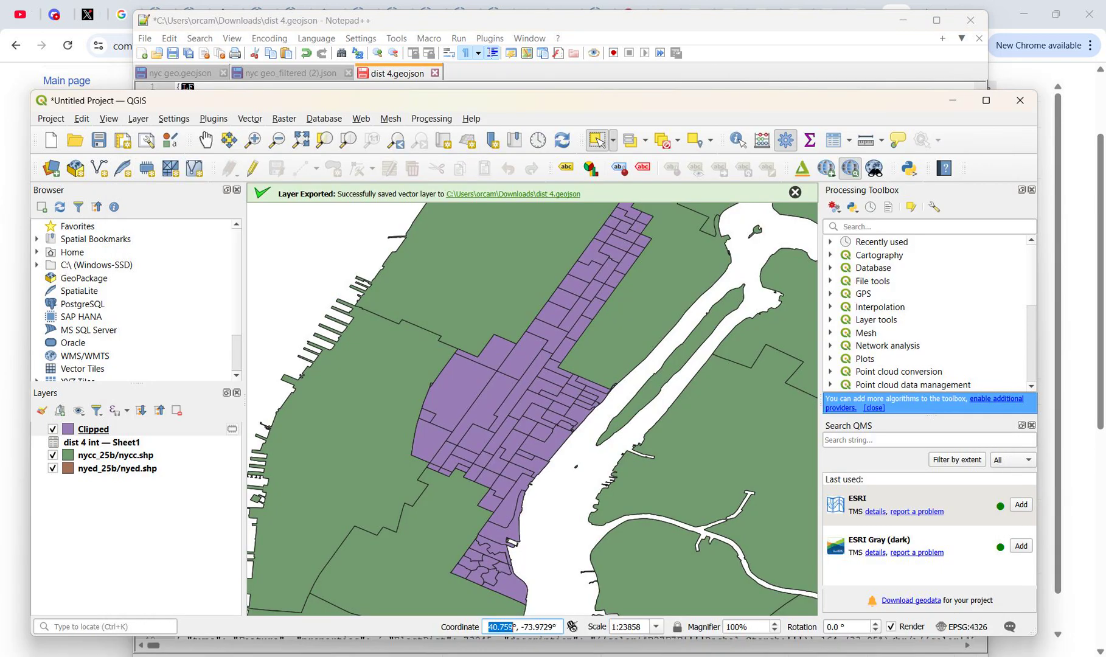
{"action": "left_click_drag", "start_coordinate": [521, 627], "coordinate": [553, 627]}
{"action": "key", "text": "ctrl+c"}
{"action": "key", "text": "alt+Tab"}
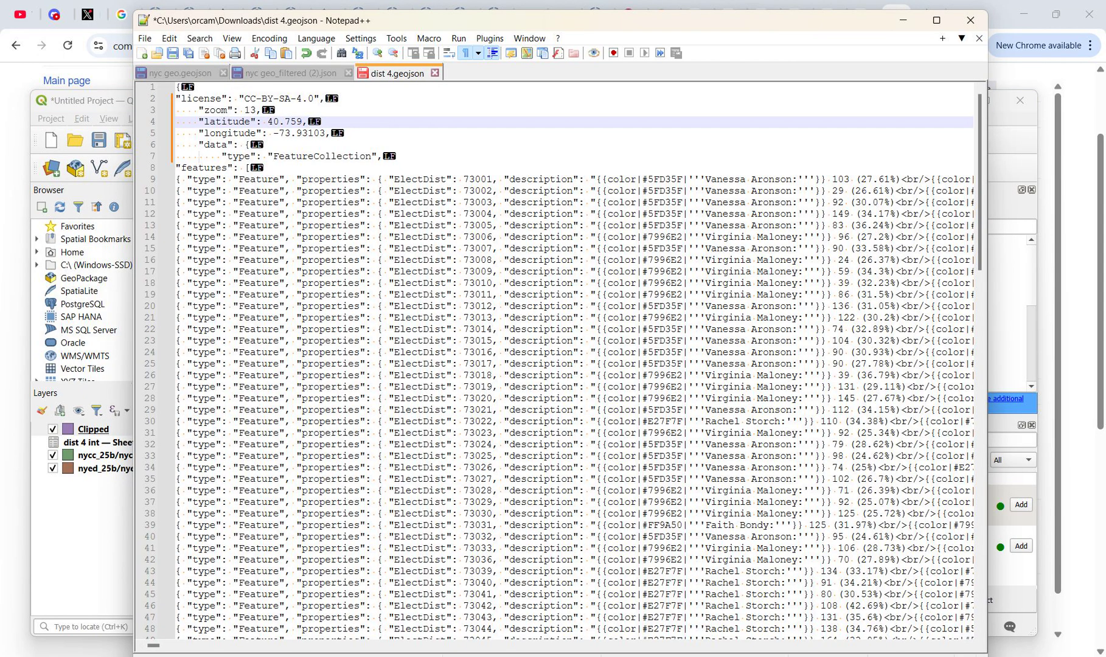
{"action": "key", "text": "Down"}
{"action": "key", "text": "Left"}
{"action": "key", "text": "Left"}
{"action": "key", "text": "Left"}
{"action": "key", "text": "Left"}
{"action": "key", "text": "Left"}
{"action": "key", "text": "shift+Right"}
{"action": "key", "text": "shift+Right"}
{"action": "key", "text": "shift+Right"}
{"action": "key", "text": "shift+Right"}
{"action": "key", "text": "shift+Right"}
{"action": "key", "text": "shift+Right"}
{"action": "key", "text": "shift+Right"}
{"action": "key", "text": "shift+Right"}
{"action": "key", "text": "shift+Right"}
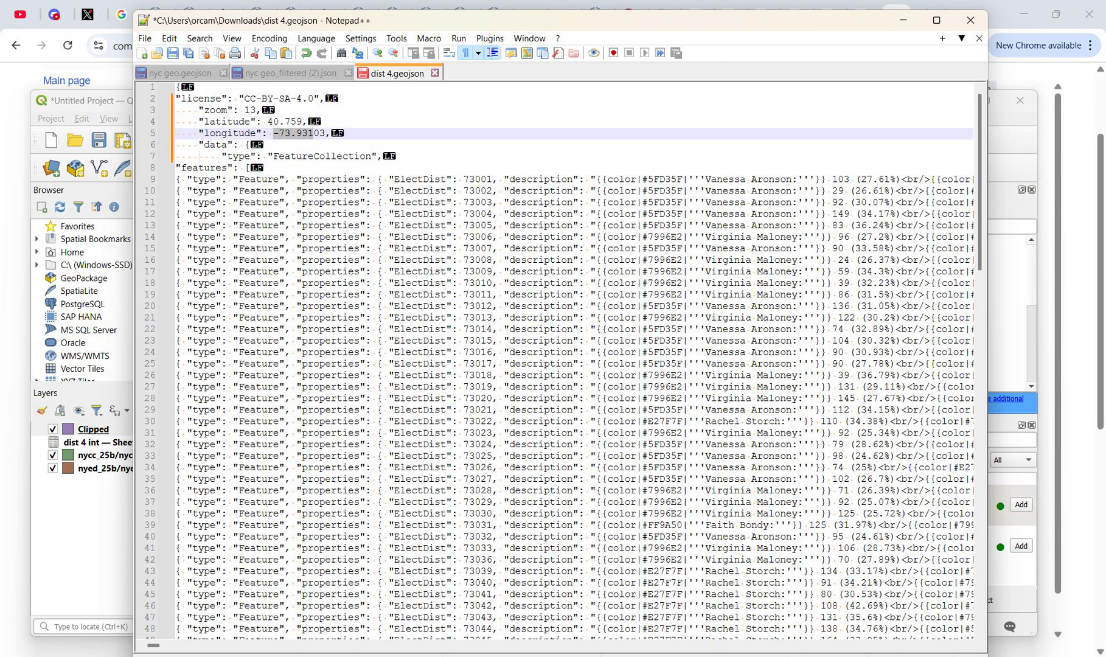
{"action": "key", "text": "ctrl+v"}
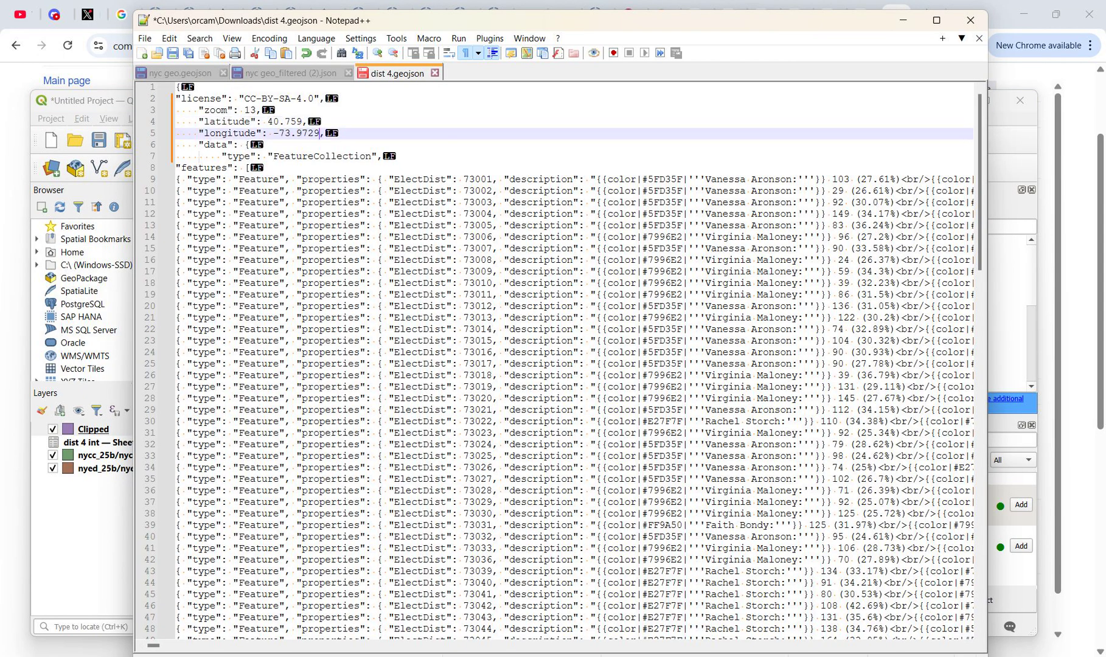
Step: Copy all of dist 4.geojson into the new District 4 map data page in the browser and try to save it
{"action": "key", "text": "ctrl+a"}
{"action": "key", "text": "alt+Tab"}
{"action": "left_click", "coordinate": [279, 431]}
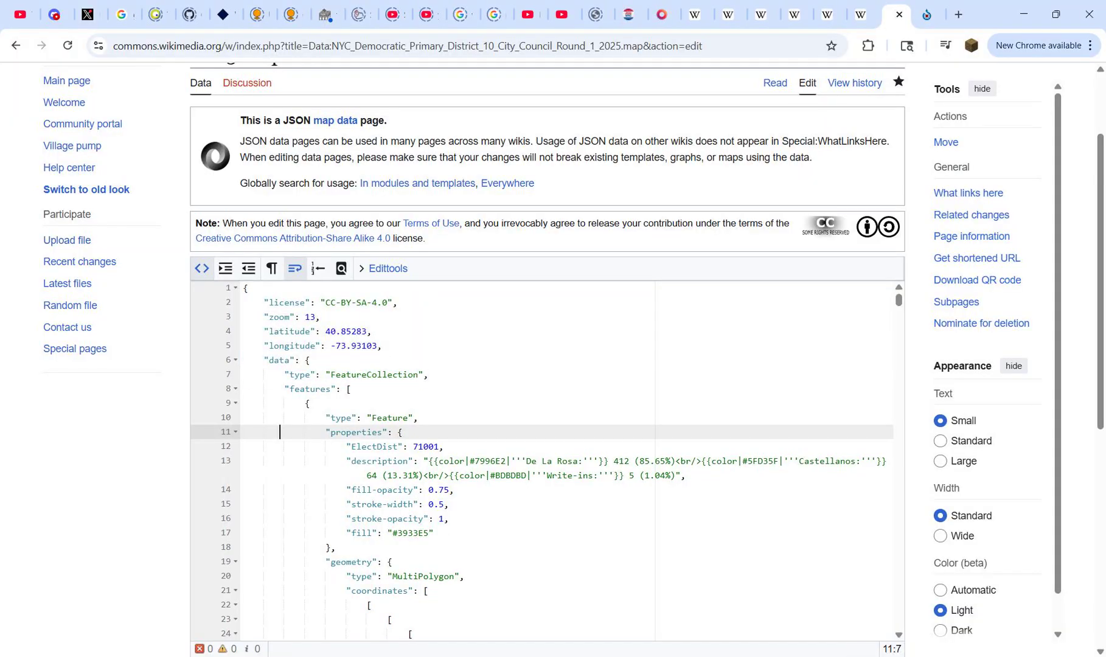
{"action": "scroll", "coordinate": [280, 431], "scroll_direction": "up", "scroll_amount": 3}
{"action": "key", "text": "ctrl+Tab"}
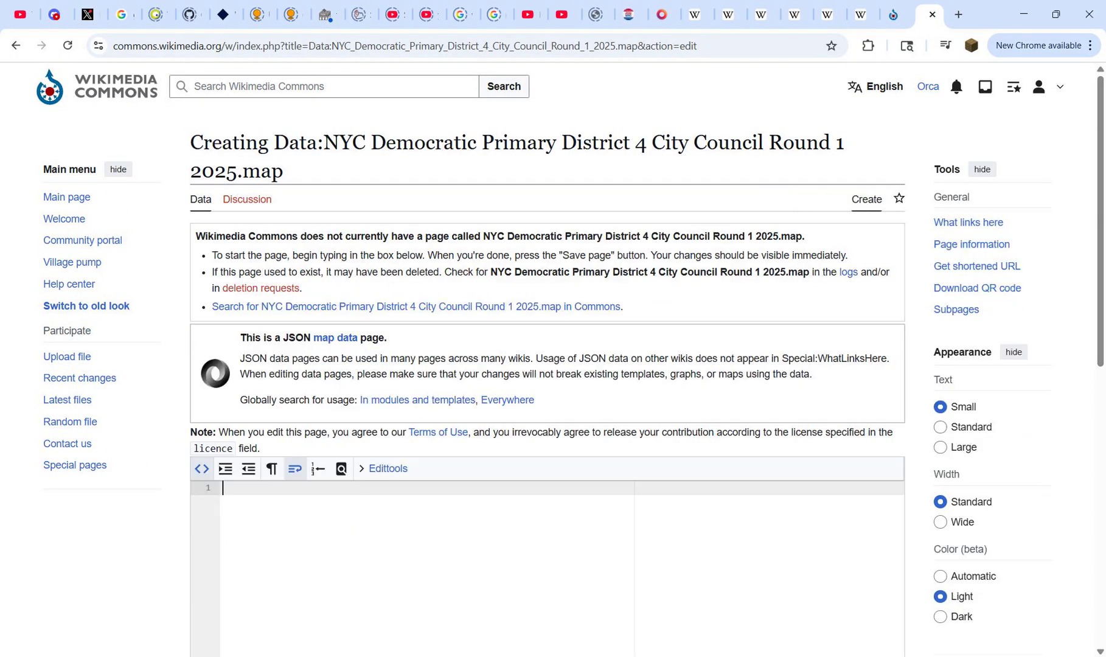
{"action": "key", "text": "ctrl+v"}
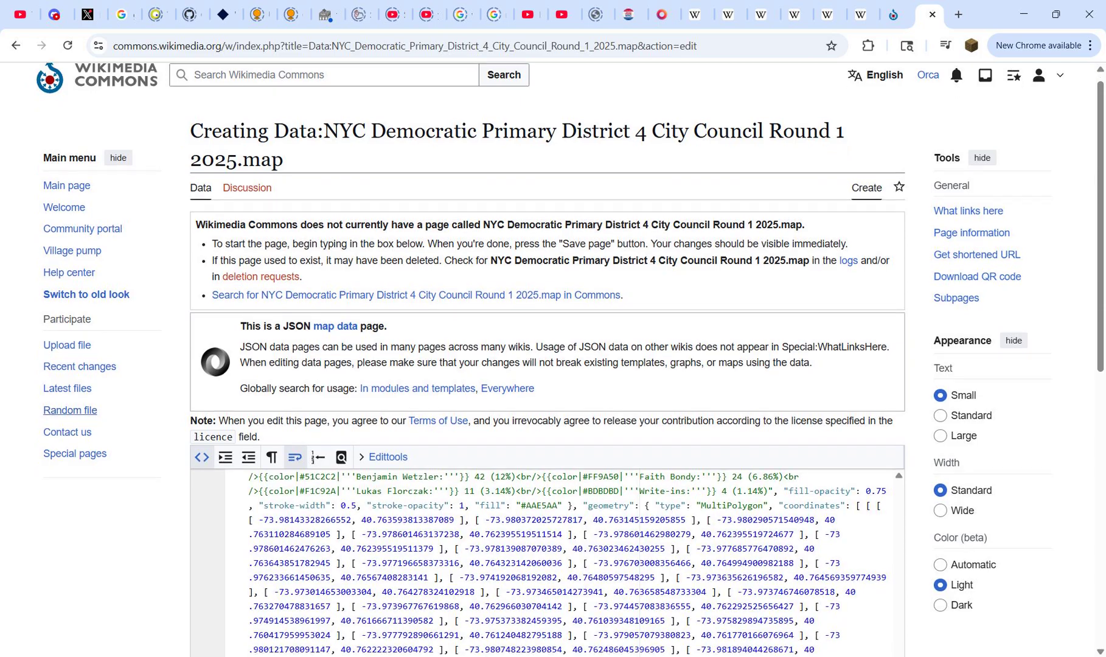
{"action": "left_click", "coordinate": [241, 465]}
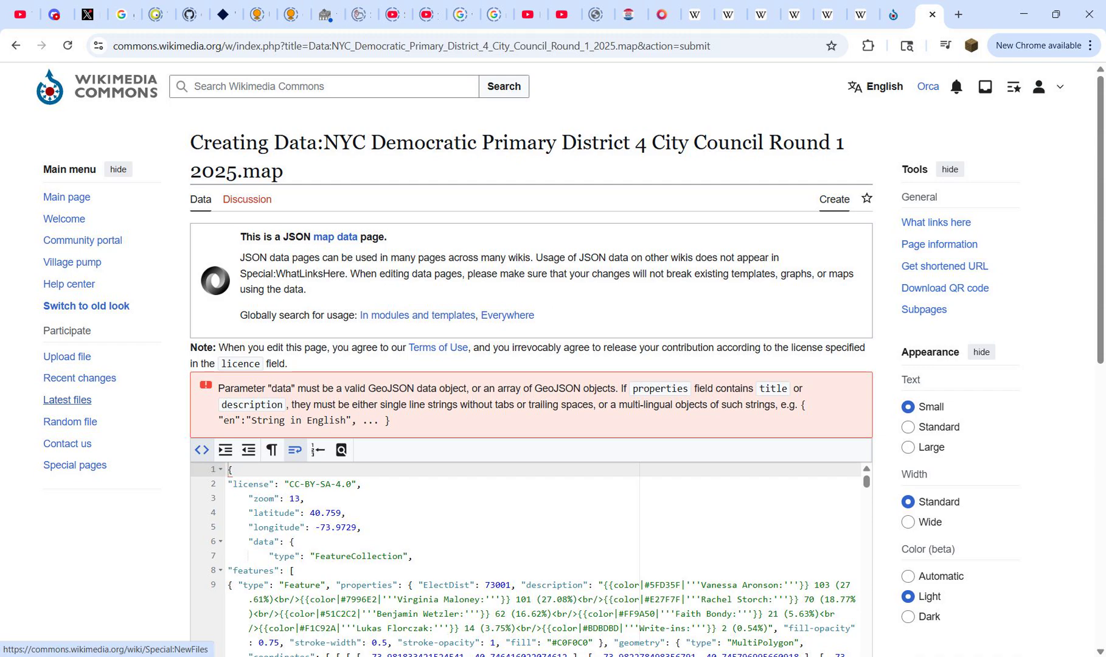
Step: Examine the "data" parameter error and the pasted District 4 source, searching the page for "data"
{"action": "scroll", "coordinate": [67, 400], "scroll_direction": "down", "scroll_amount": 1}
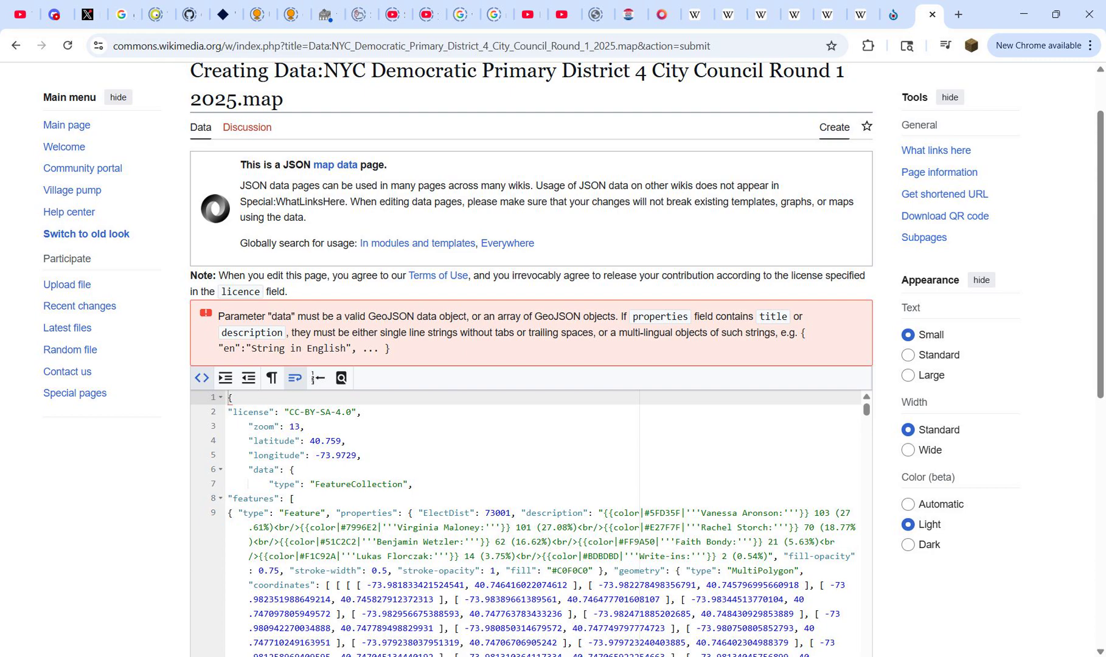
{"action": "scroll", "coordinate": [574, 359], "scroll_direction": "down", "scroll_amount": 1}
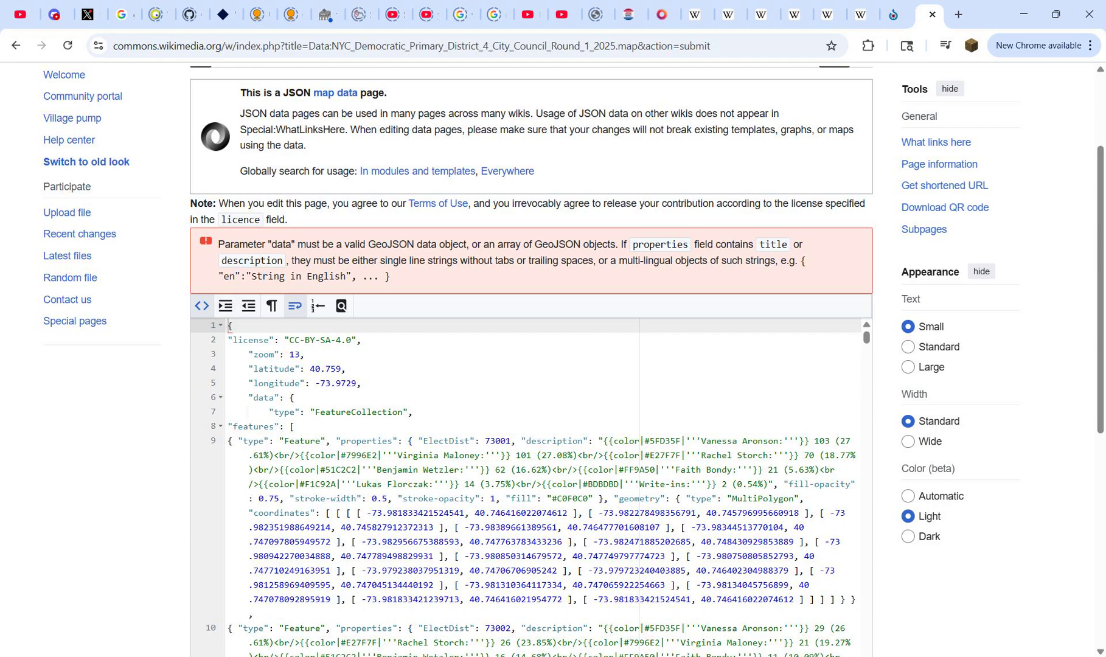
{"action": "key", "text": "ctrl+f"}
{"action": "type", "text": "data"}
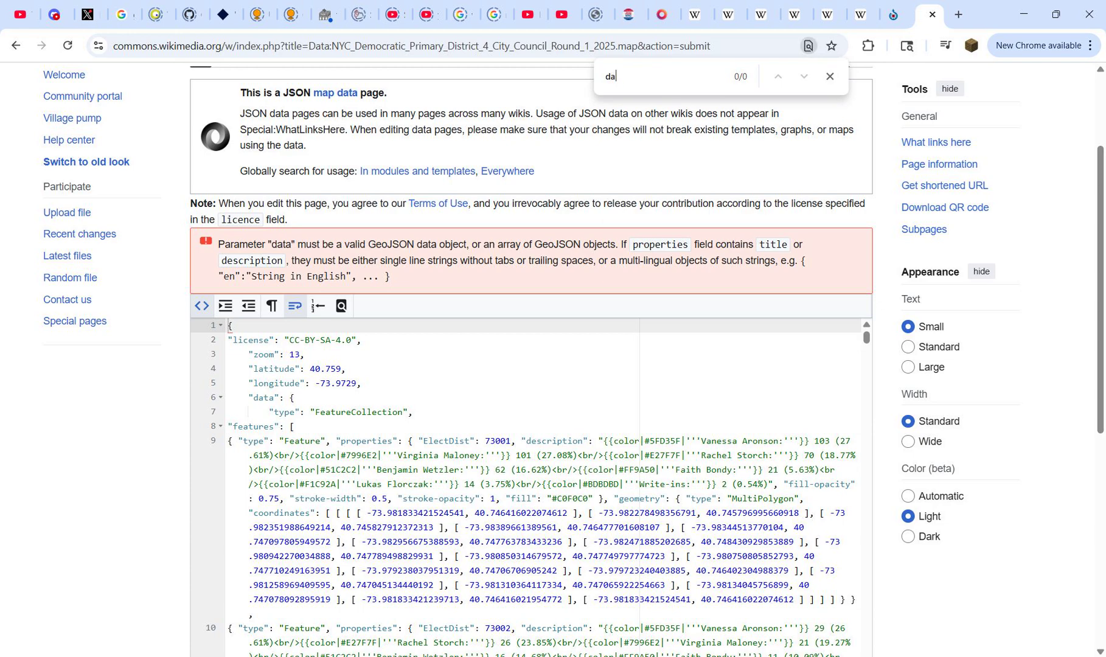
{"action": "key", "text": "Return"}
{"action": "key", "text": "Return"}
{"action": "key", "text": "Return"}
{"action": "key", "text": "Return"}
{"action": "key", "text": "Return"}
{"action": "key", "text": "Return"}
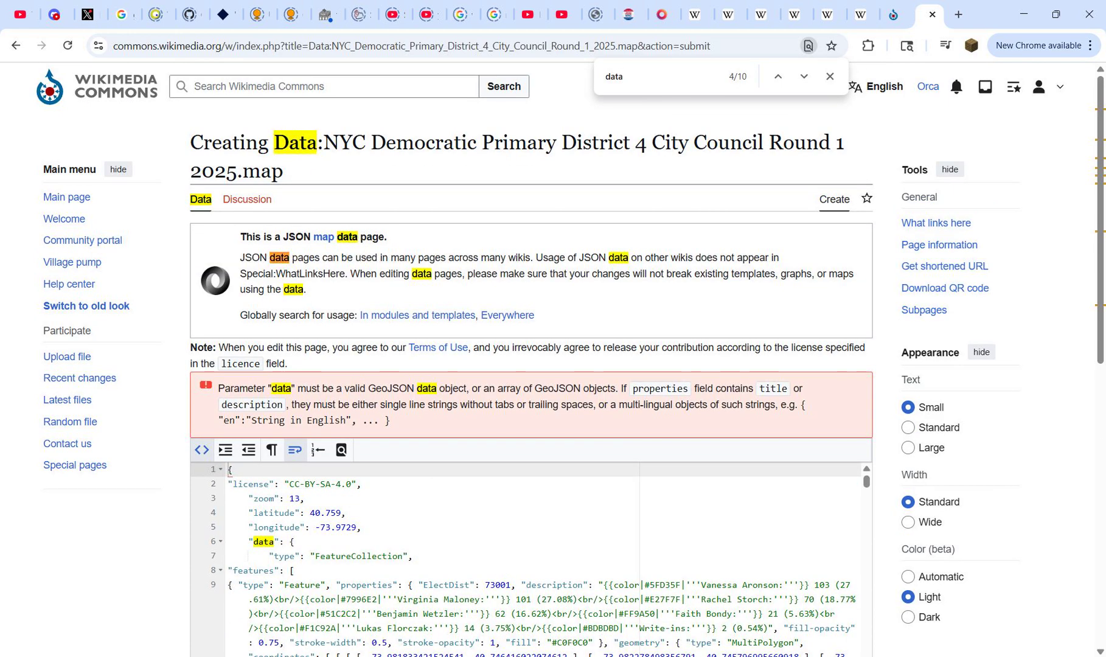
{"action": "key", "text": "Return"}
{"action": "key", "text": "Return"}
{"action": "key", "text": "Escape"}
{"action": "scroll", "coordinate": [70, 266], "scroll_direction": "down", "scroll_amount": 2}
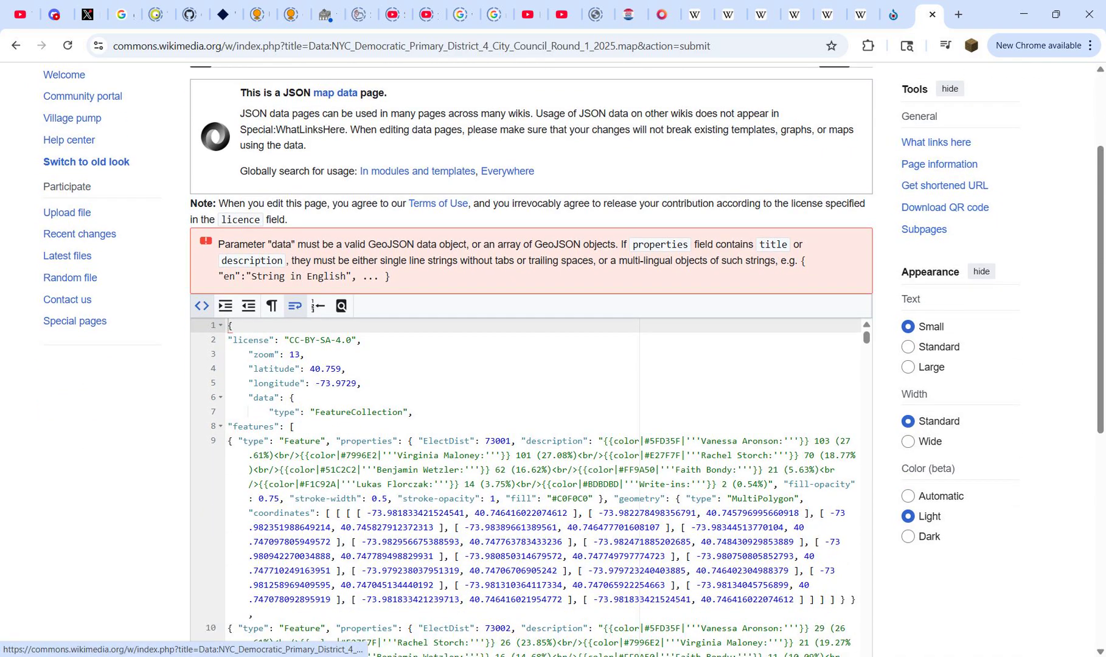
Step: Compare the header of the District 10 map source with the District 4 source and its error message
{"action": "left_click", "coordinate": [893, 15]}
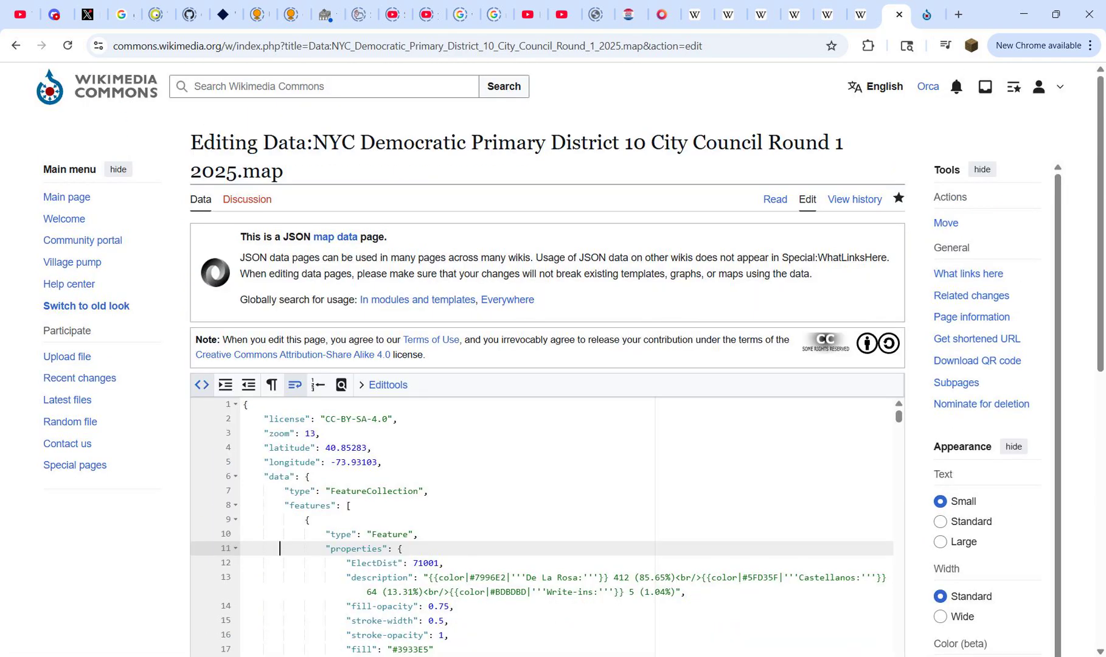
{"action": "scroll", "coordinate": [547, 365], "scroll_direction": "down", "scroll_amount": 1}
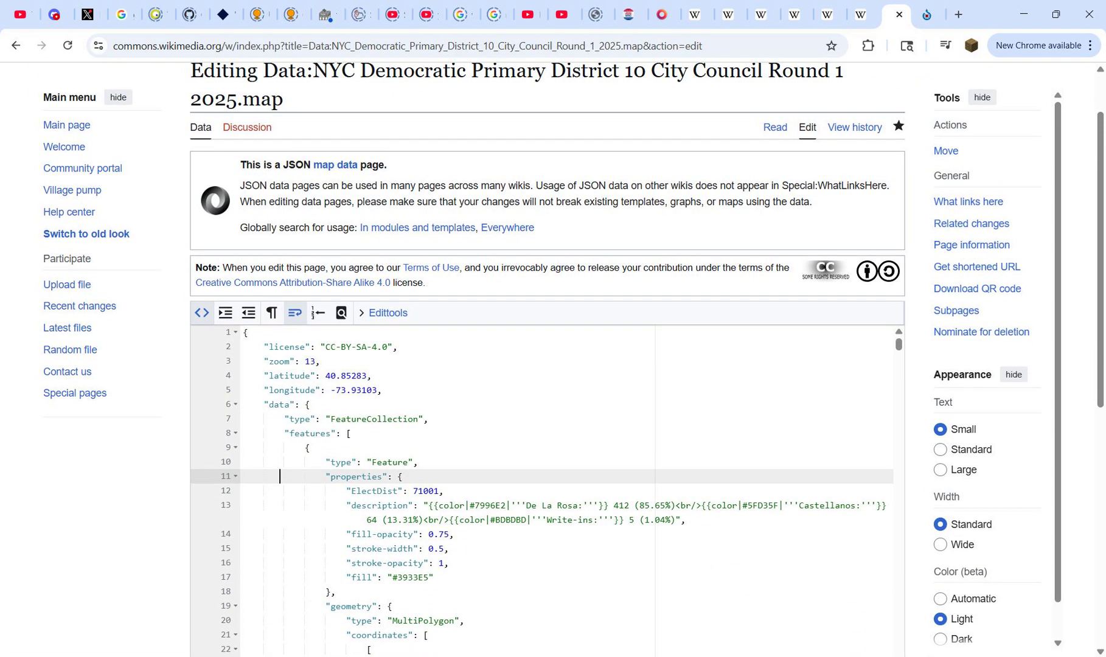
{"action": "key", "text": "ctrl+Tab"}
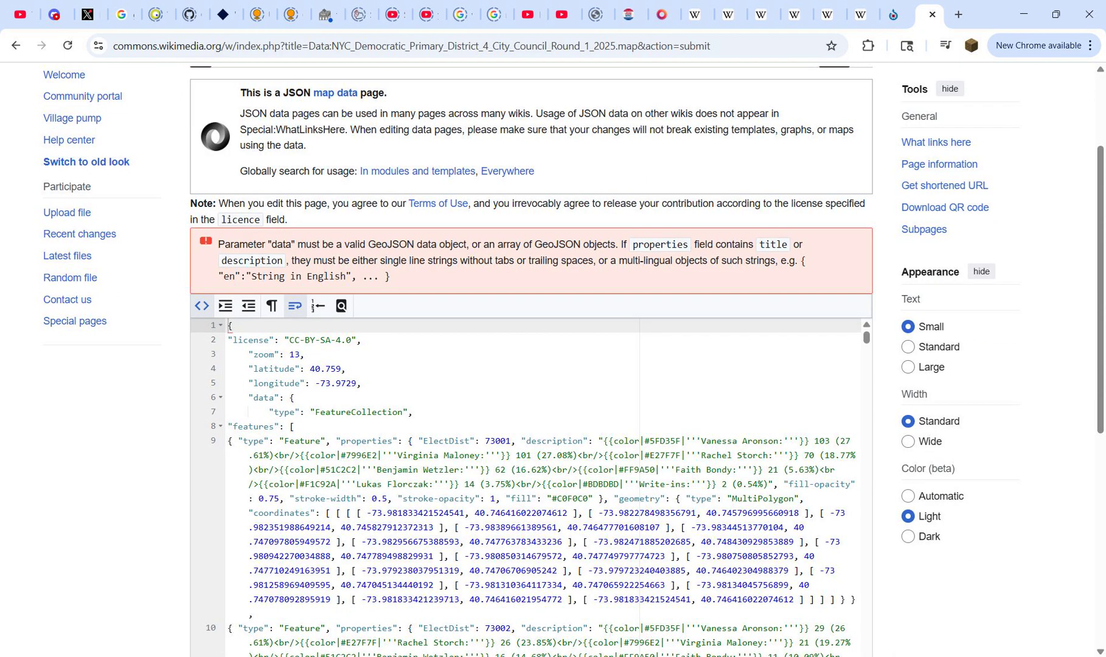
{"action": "left_click_drag", "start_coordinate": [356, 245], "coordinate": [363, 277]}
Step: Delete all the pasted JSON from the District 4 map data page's editor
{"action": "left_click", "coordinate": [363, 277]}
{"action": "key", "text": "ctrl+a"}
{"action": "key", "text": "BackSpace"}
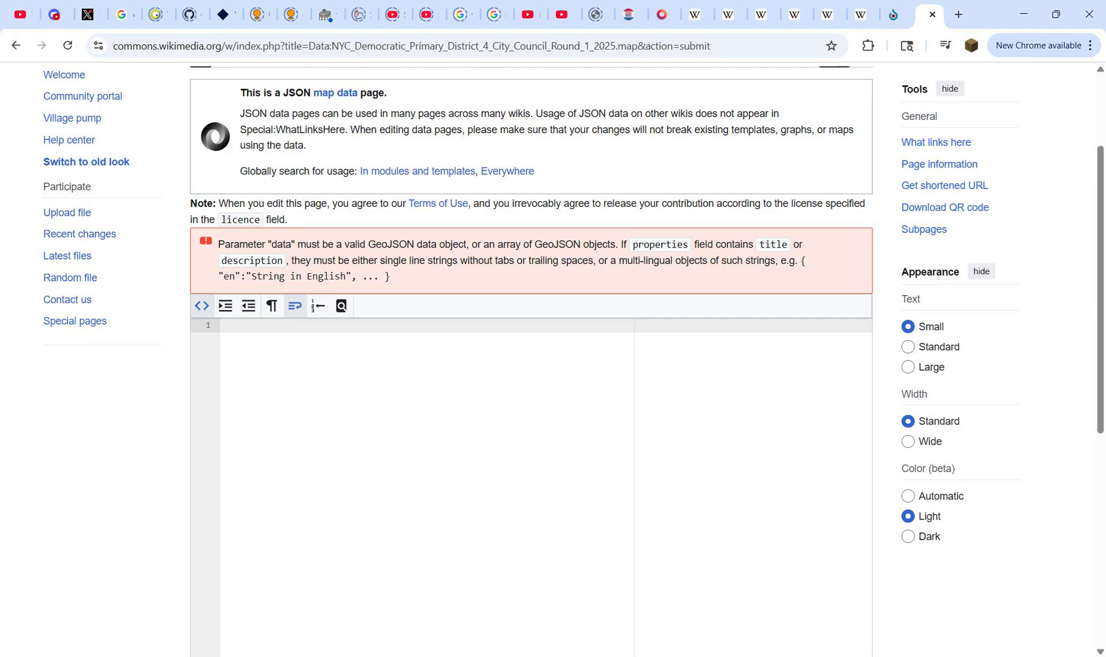
Step: Close the edited dist 4.geojson in Notepad++ without saving and reopen the original from the Downloads folder for editing
{"action": "key", "text": "alt+Tab"}
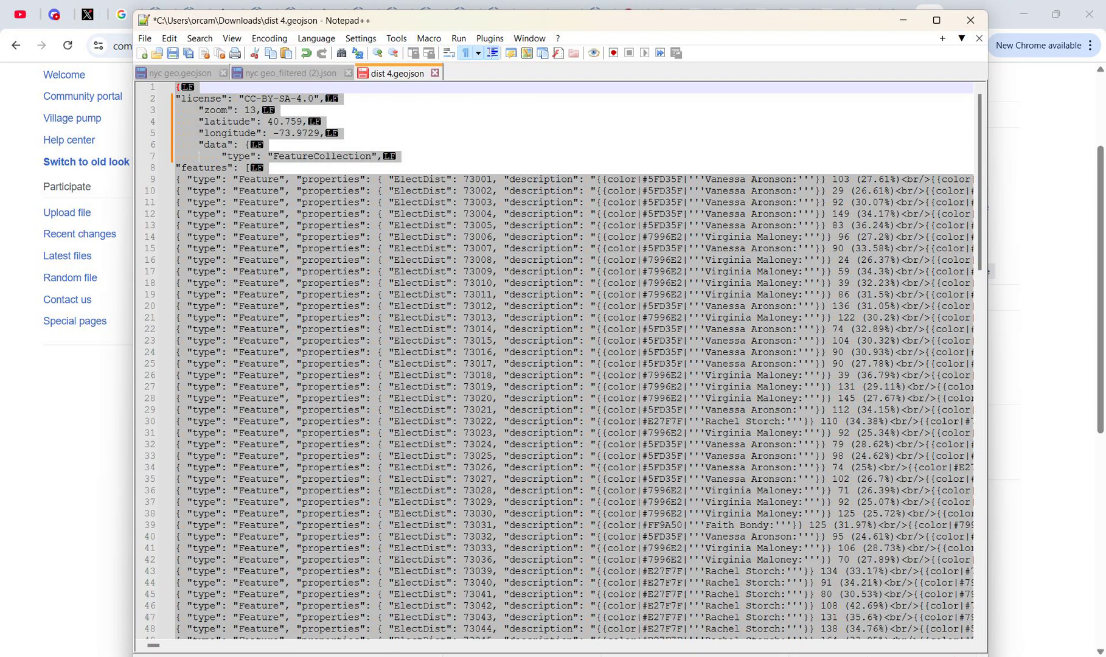
{"action": "left_click", "coordinate": [434, 72]}
{"action": "left_click", "coordinate": [578, 389]}
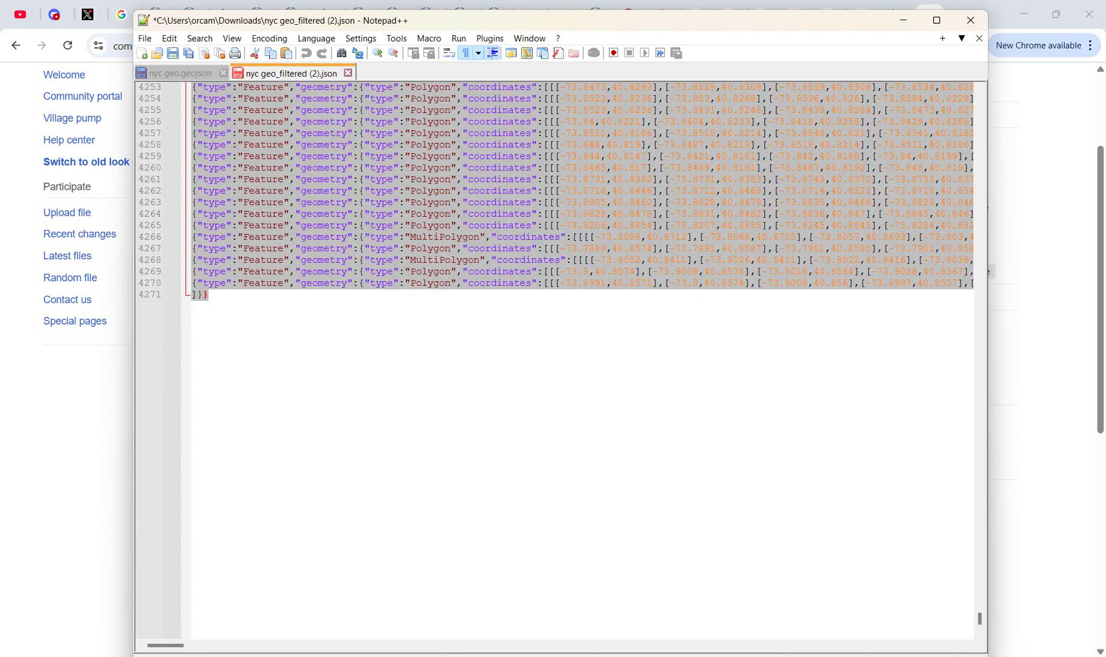
{"action": "key", "text": "alt+Tab"}
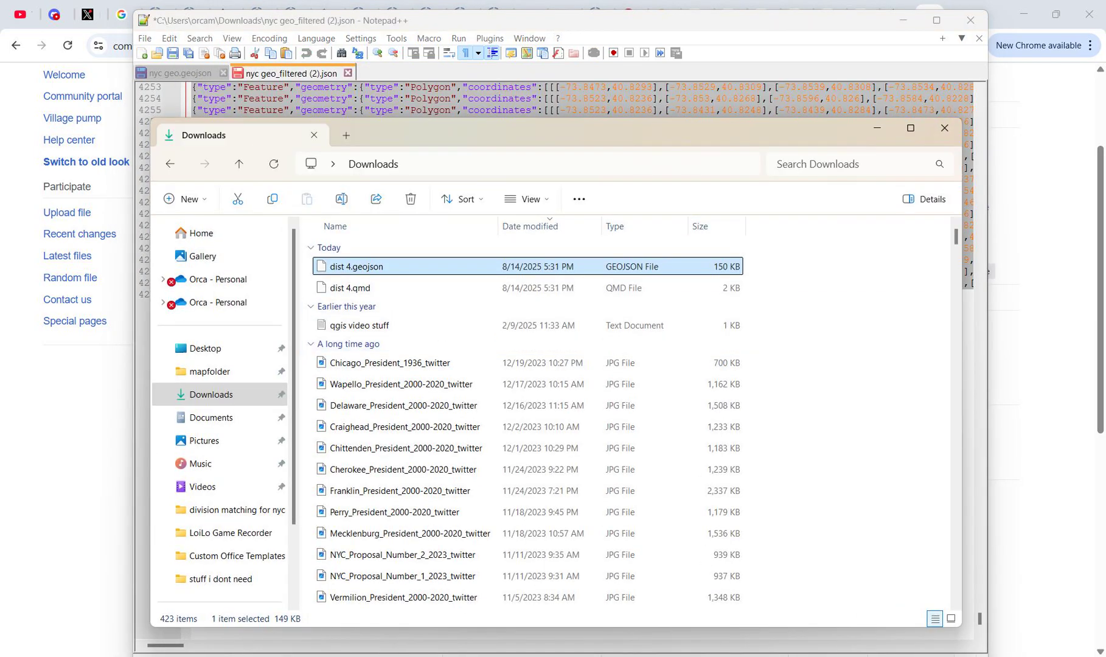
{"action": "right_click", "coordinate": [354, 266]}
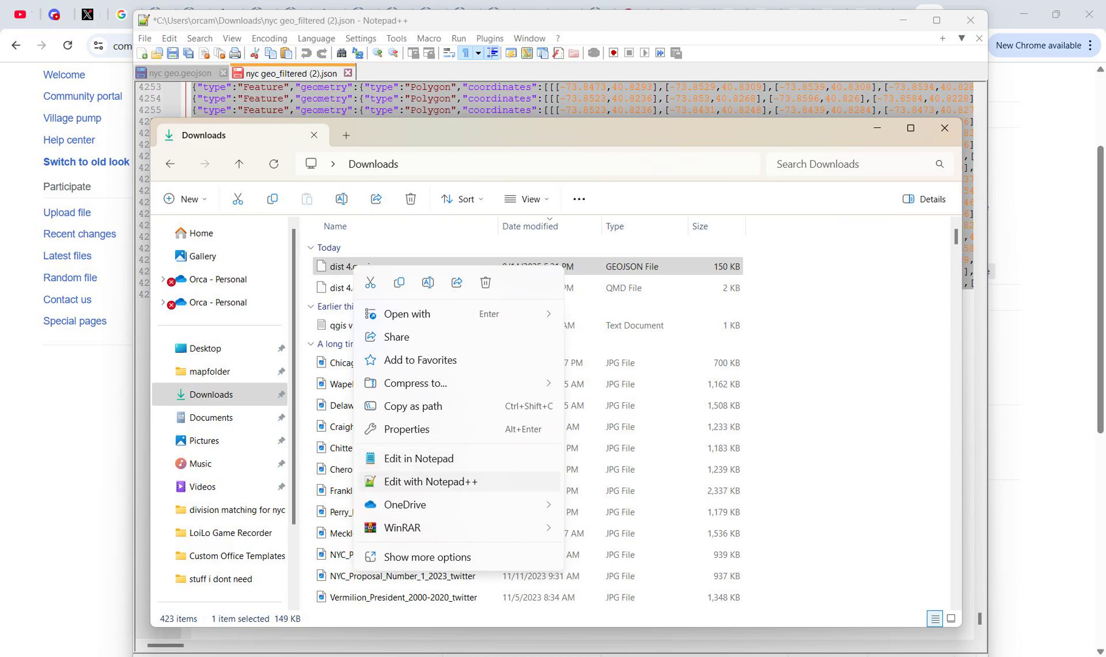
{"action": "left_click", "coordinate": [426, 481]}
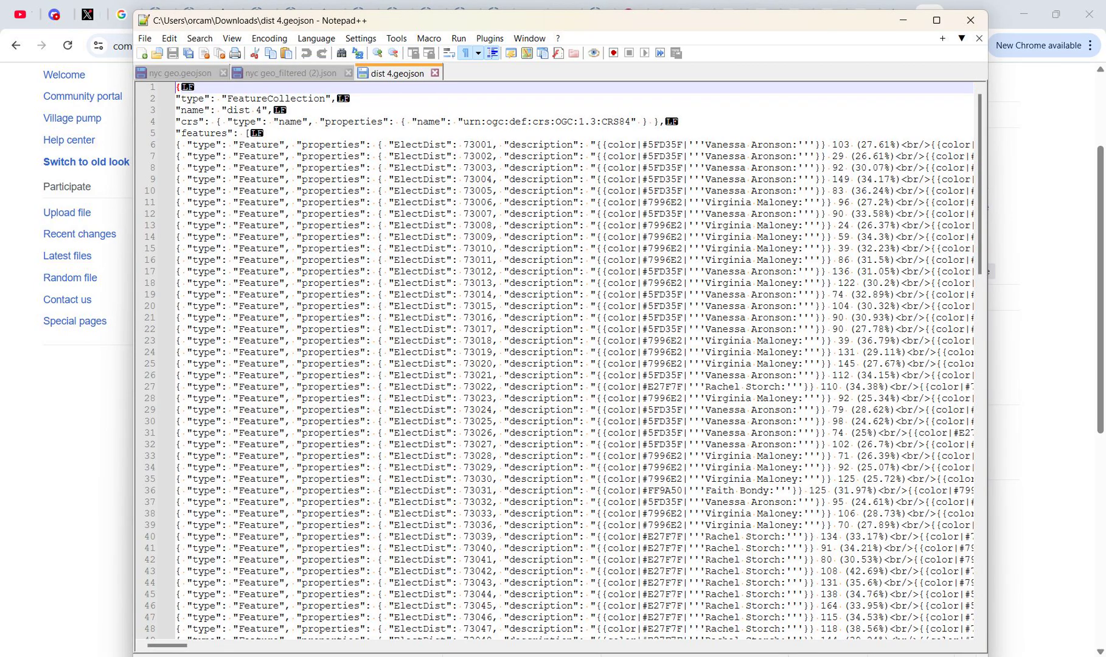
Step: Replace the type, name and crs lines of dist 4.geojson with the license-to-FeatureCollection header lines copied from the District 10 map source
{"action": "left_click_drag", "start_coordinate": [665, 122], "coordinate": [176, 98]}
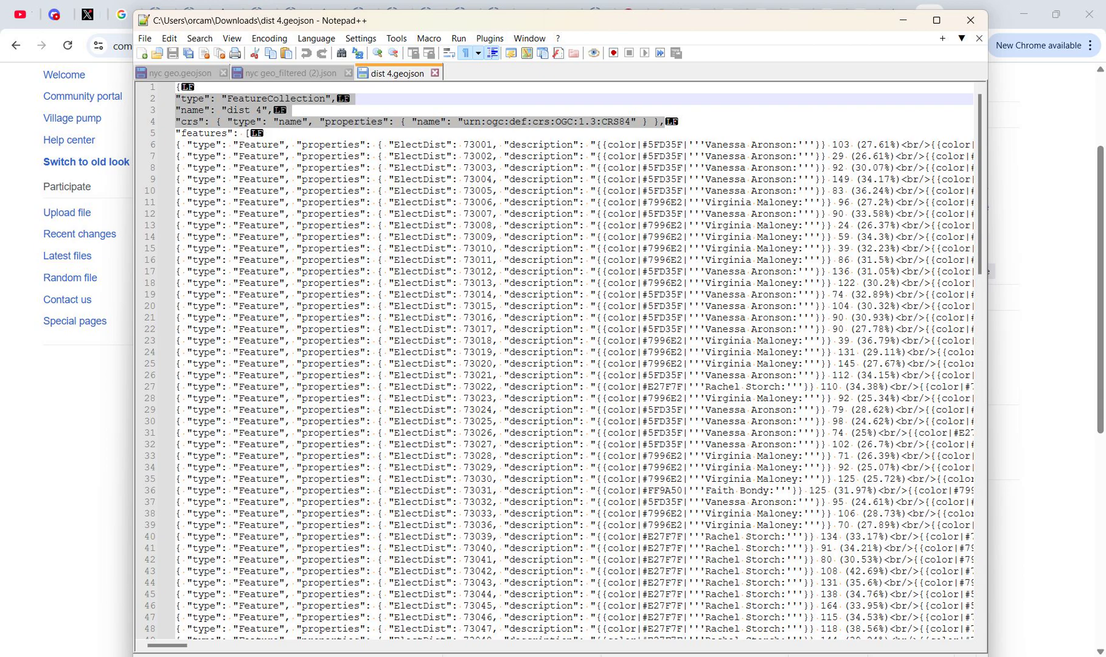
{"action": "left_click_drag", "start_coordinate": [505, 20], "coordinate": [607, 126]}
{"action": "left_click", "coordinate": [897, 15]}
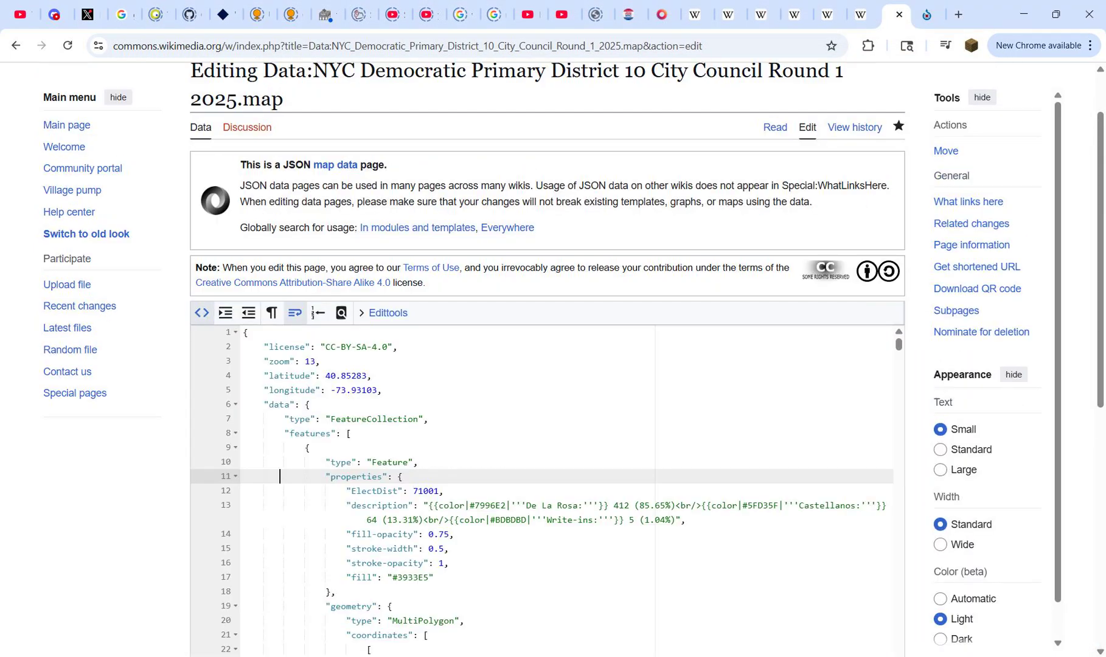
{"action": "left_click_drag", "start_coordinate": [264, 347], "coordinate": [428, 419]}
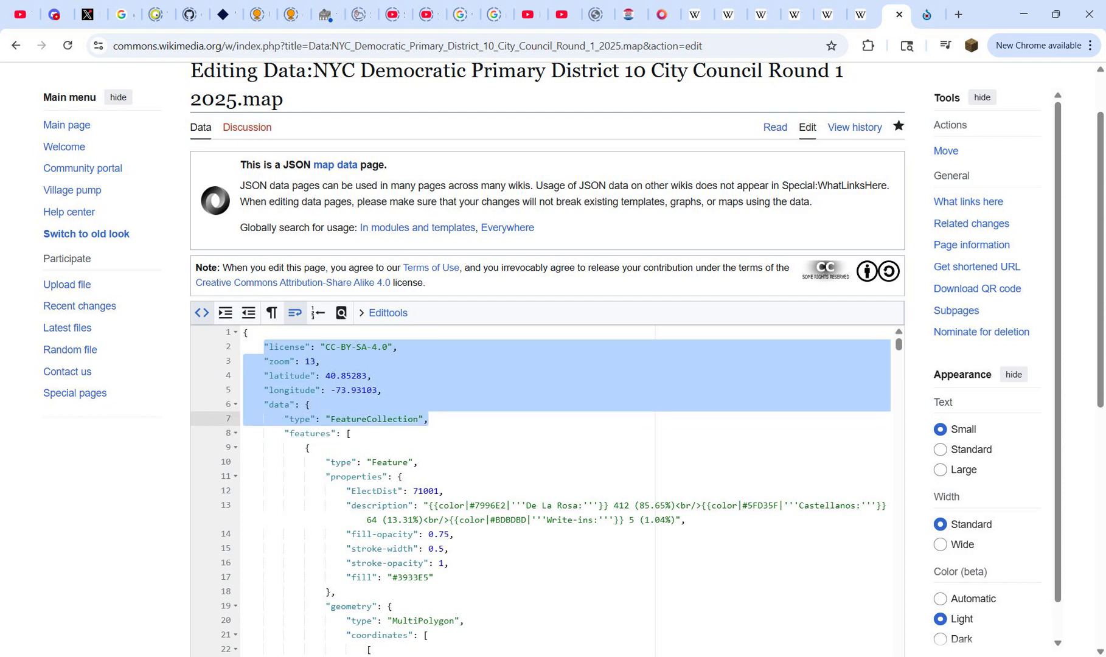
{"action": "key", "text": "ctrl+c"}
{"action": "key", "text": "alt+Tab"}
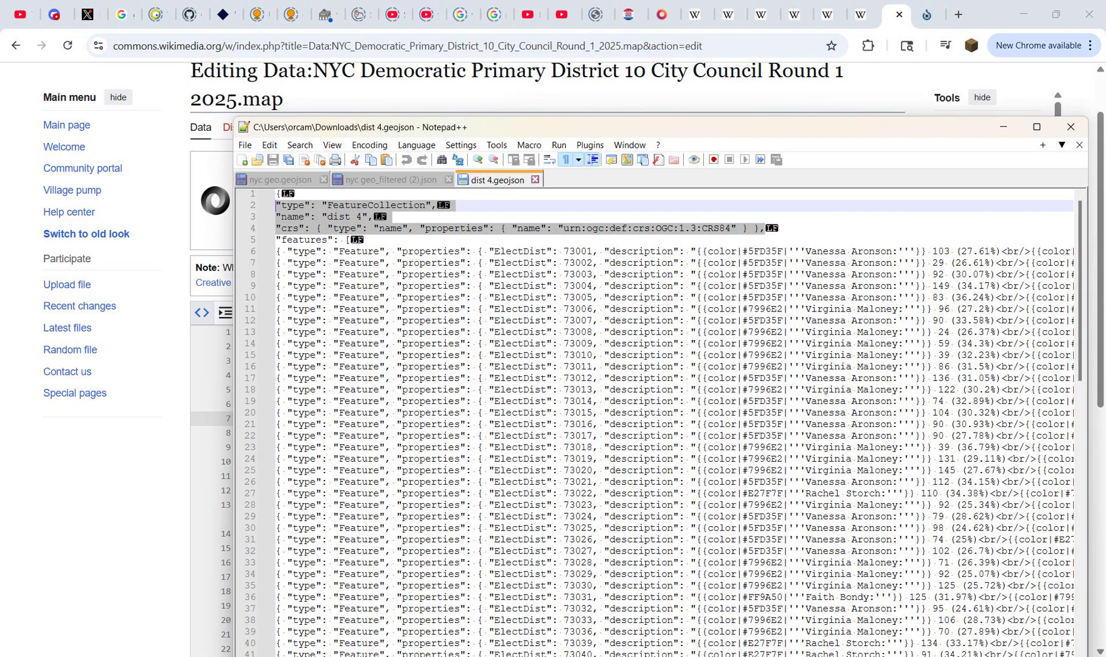
{"action": "key", "text": "ctrl+v"}
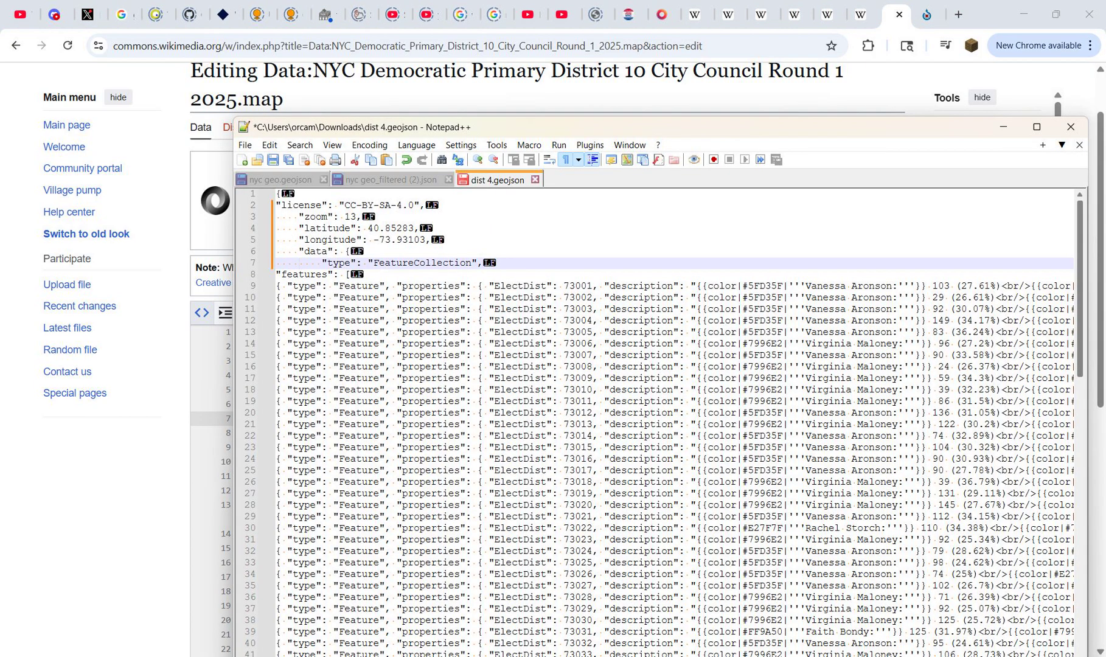
Step: Add an extra closing curly brace on a new line at the end of dist 4.geojson
{"action": "left_click_drag", "start_coordinate": [1080, 274], "coordinate": [1080, 602]}
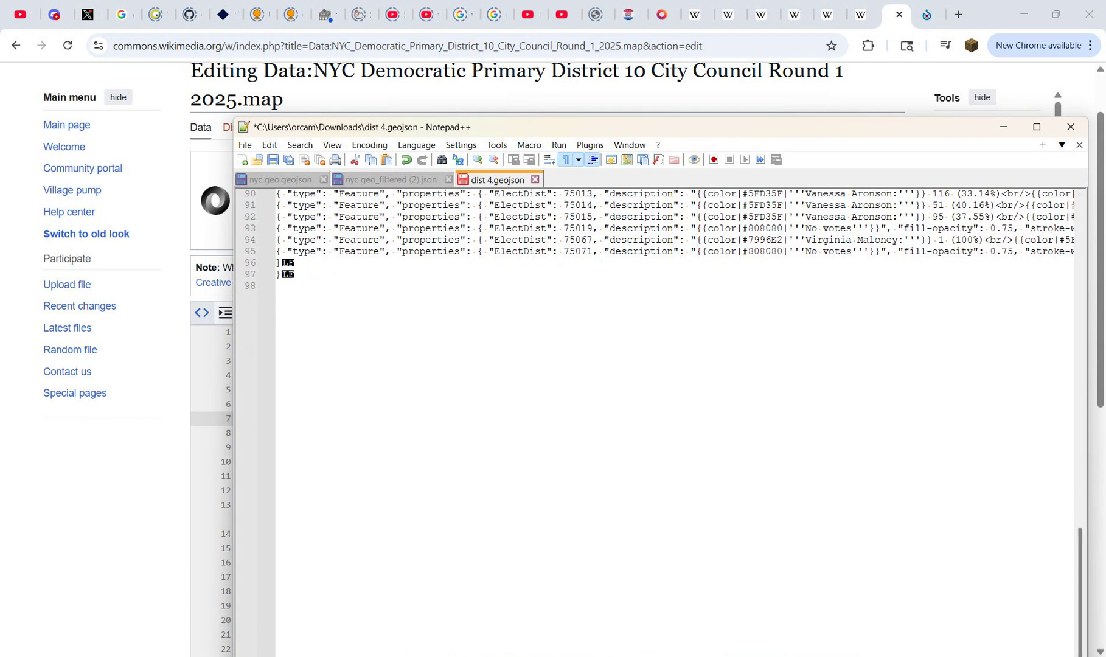
{"action": "left_click", "coordinate": [331, 274]}
{"action": "key", "text": "Return"}
{"action": "type", "text": "}"}
Step: Copy all of the revised dist 4.geojson into the empty District 4 map data page on Wikimedia Commons and try to publish it
{"action": "key", "text": "ctrl+a"}
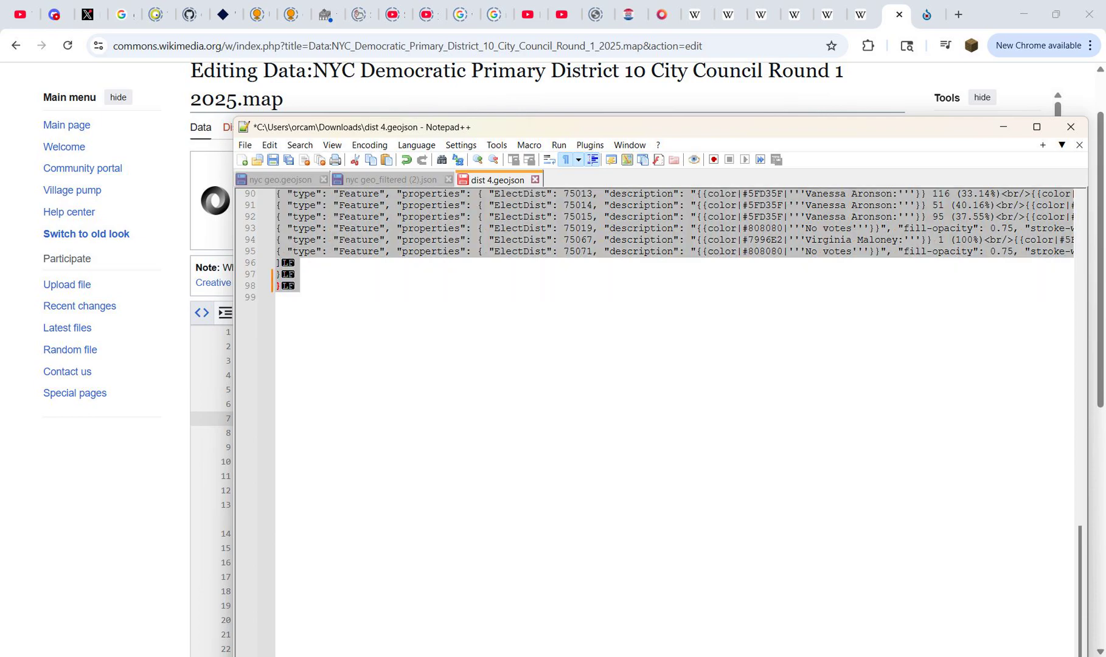
{"action": "left_click", "coordinate": [927, 15]}
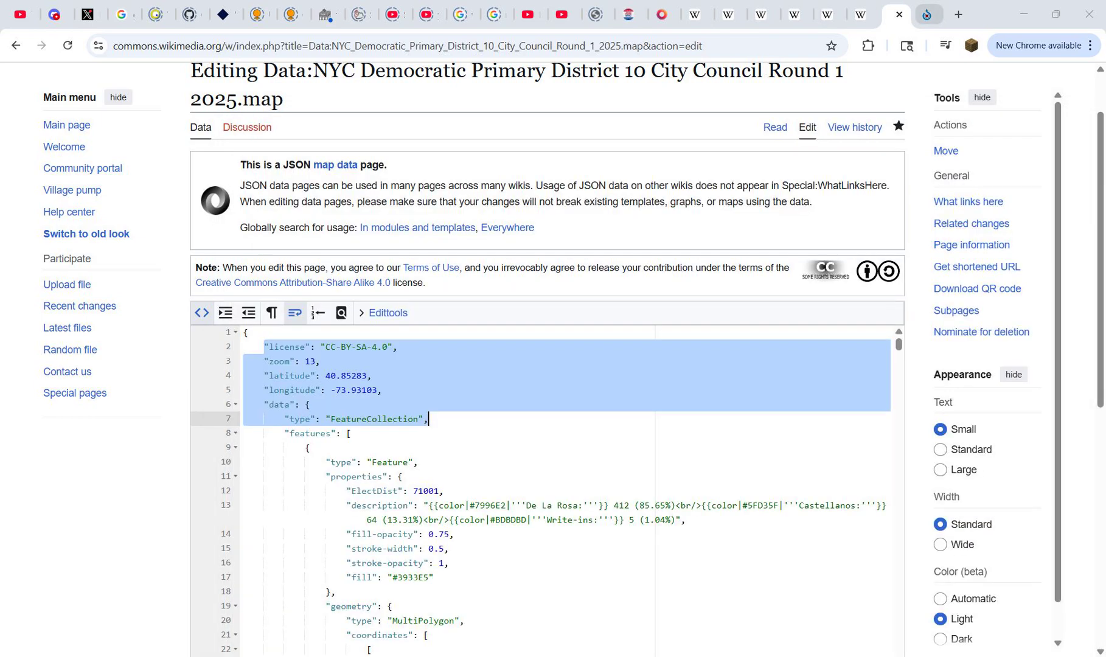
{"action": "key", "text": "ctrl+v"}
{"action": "scroll", "coordinate": [152, 426], "scroll_direction": "down", "scroll_amount": 8}
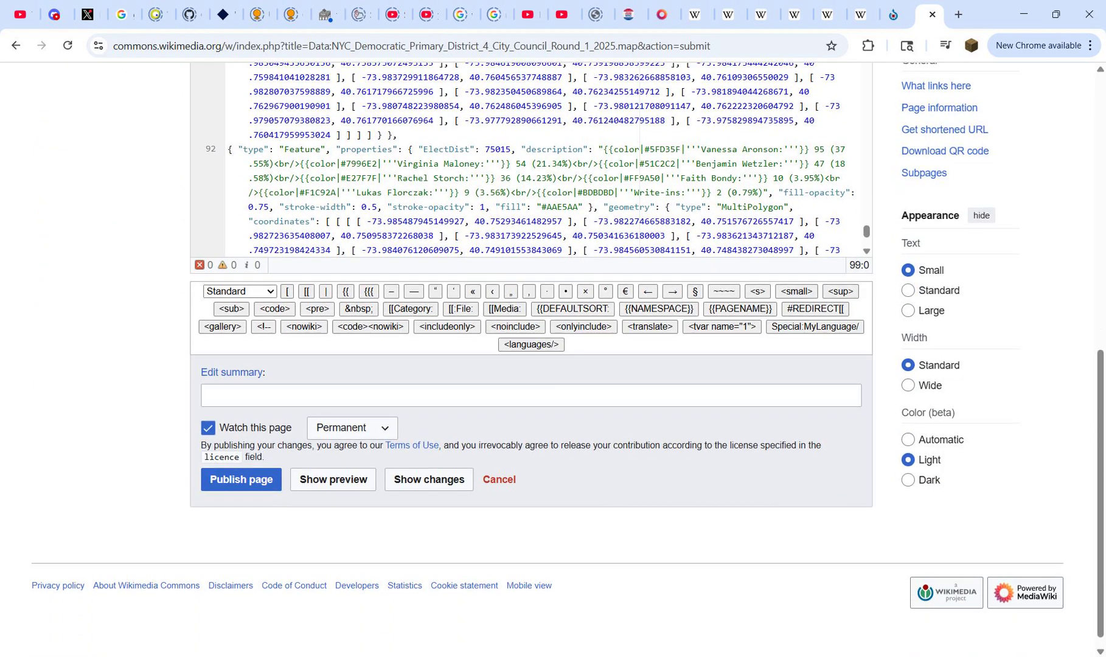
{"action": "left_click", "coordinate": [241, 464]}
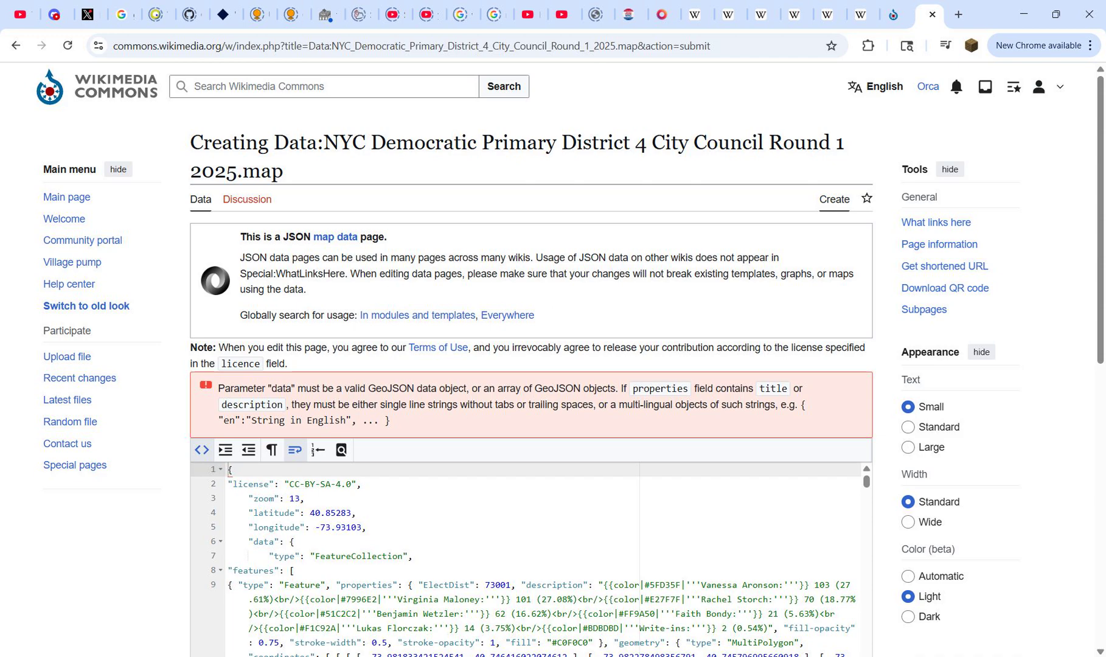
Step: Examine the publishing error above the District 4 source and check the Clipped layer's attribute table in QGIS
{"action": "scroll", "coordinate": [529, 365], "scroll_direction": "down", "scroll_amount": 3}
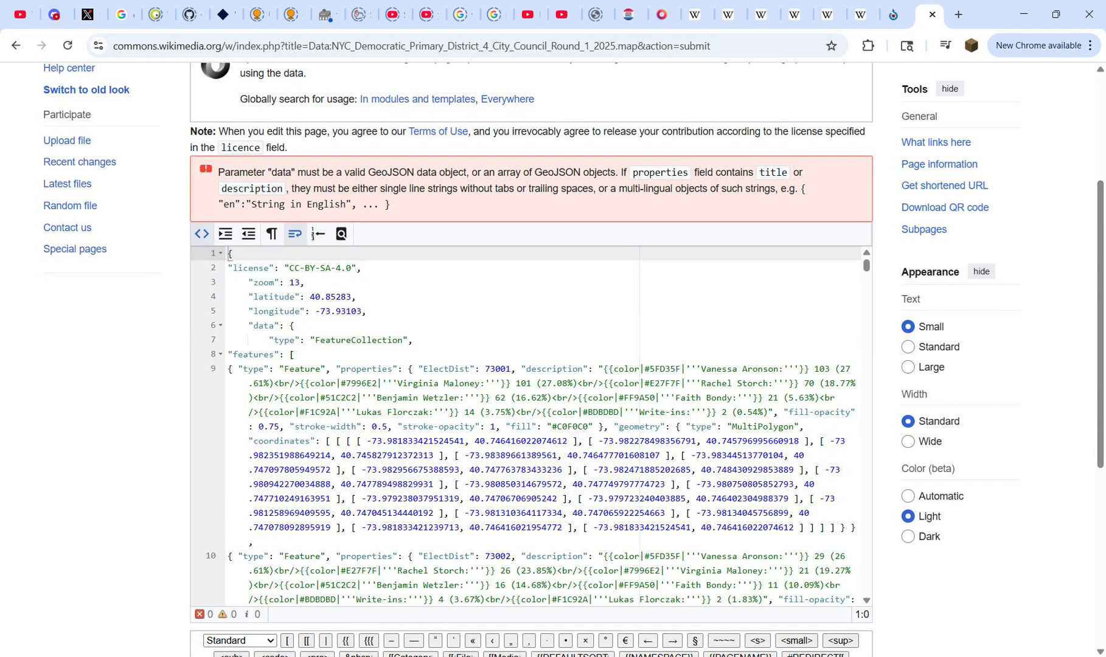
{"action": "key", "text": "alt+Tab"}
{"action": "right_click", "coordinate": [127, 429]}
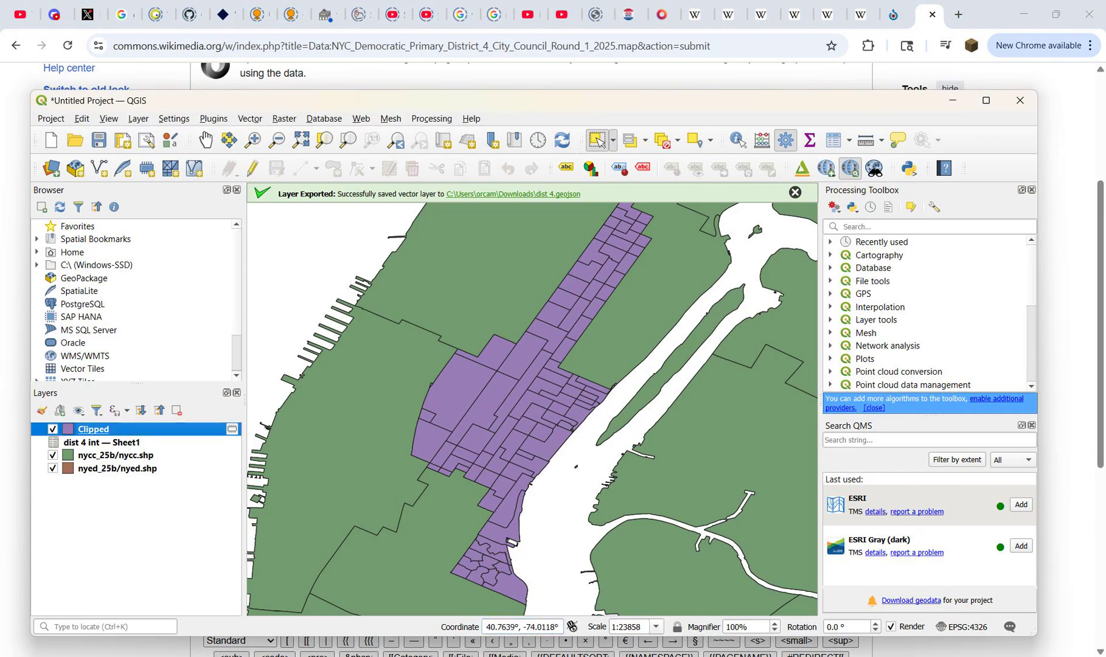
{"action": "key", "text": "Return"}
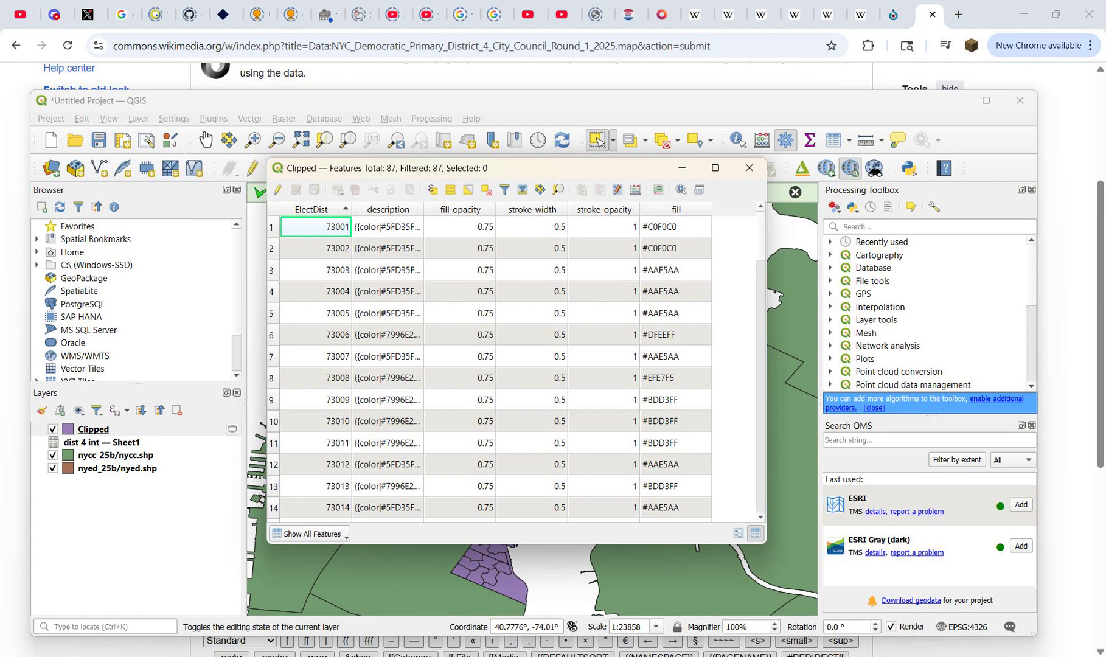
{"action": "left_click", "coordinate": [749, 168]}
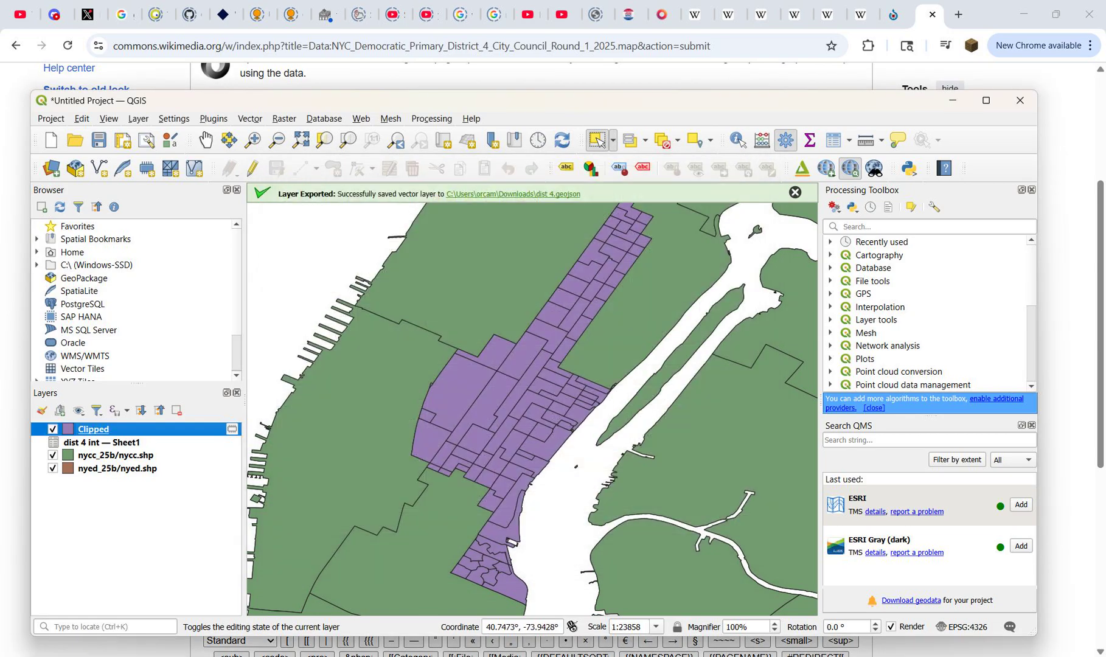
Step: Inspect the feature lines of dist 4.geojson in Notepad++ for null property values, then close the editor
{"action": "key", "text": "alt+Tab"}
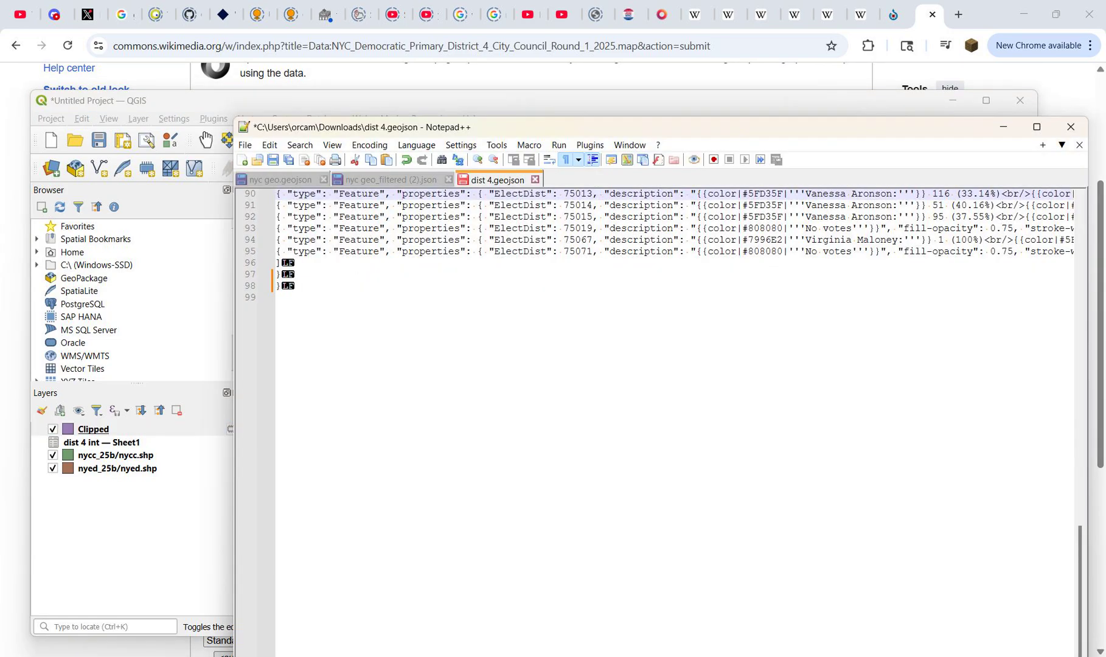
{"action": "left_click_drag", "start_coordinate": [406, 205], "coordinate": [827, 205]}
{"action": "scroll", "coordinate": [827, 205], "scroll_direction": "up", "scroll_amount": 5}
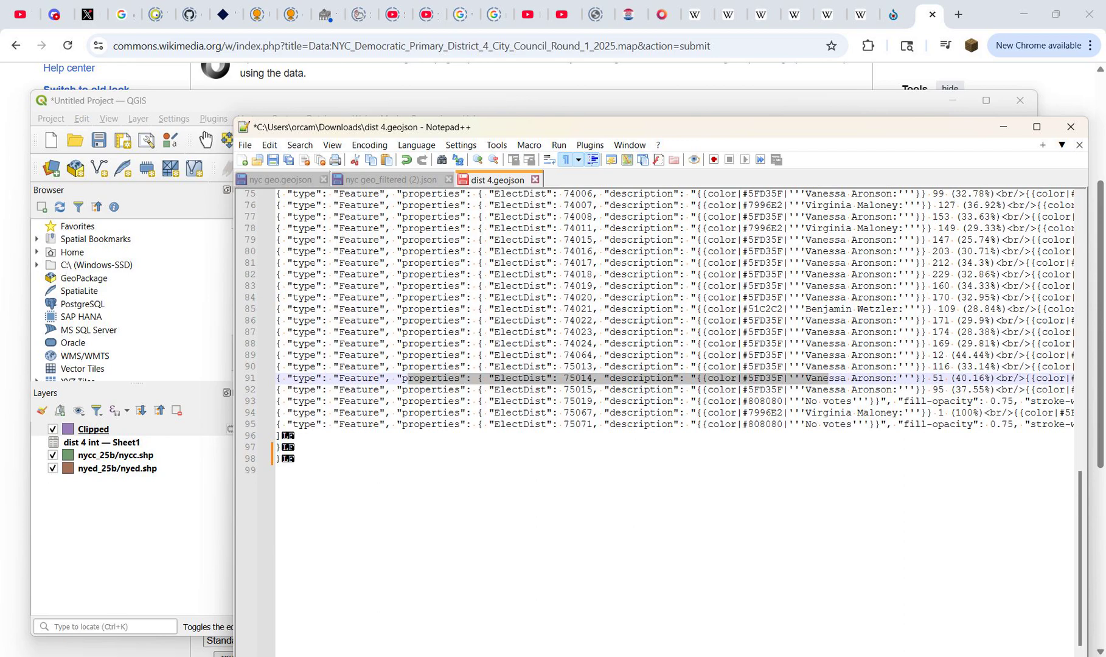
{"action": "scroll", "coordinate": [669, 419], "scroll_direction": "up", "scroll_amount": 5}
{"action": "left_click", "coordinate": [673, 298]}
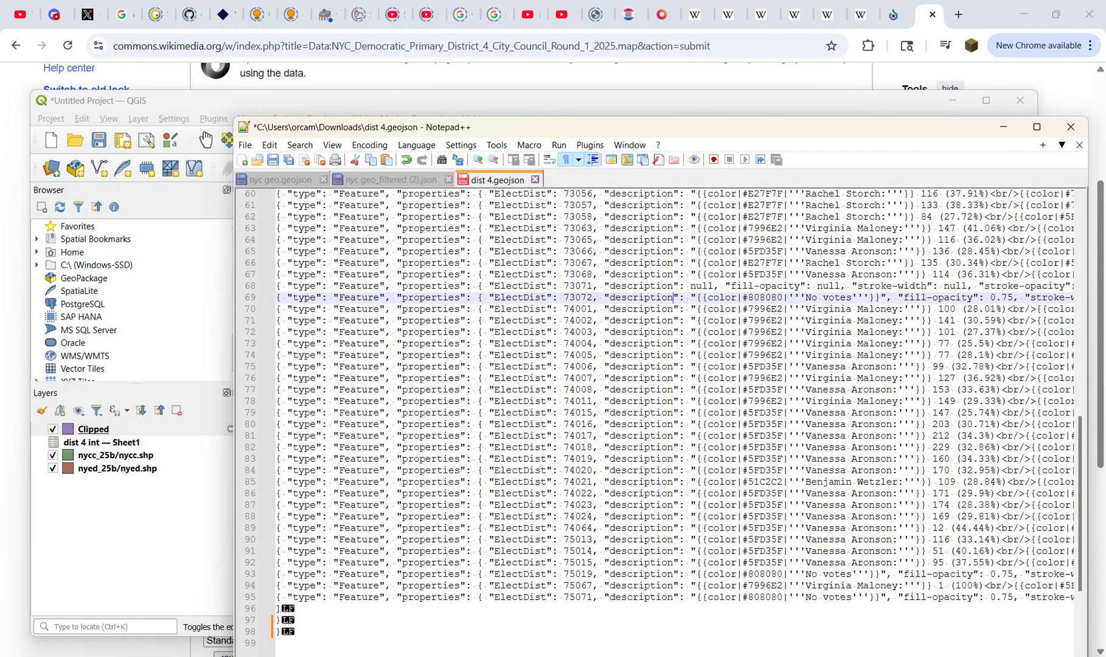
{"action": "left_click_drag", "start_coordinate": [822, 286], "coordinate": [968, 286]}
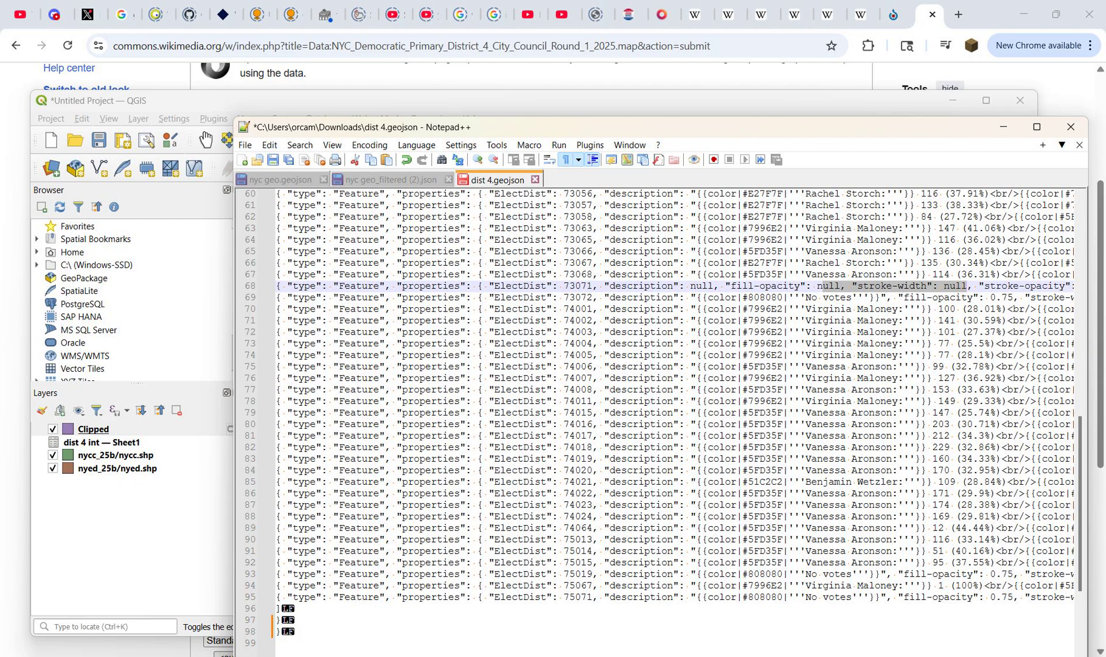
{"action": "left_click", "coordinate": [1070, 127]}
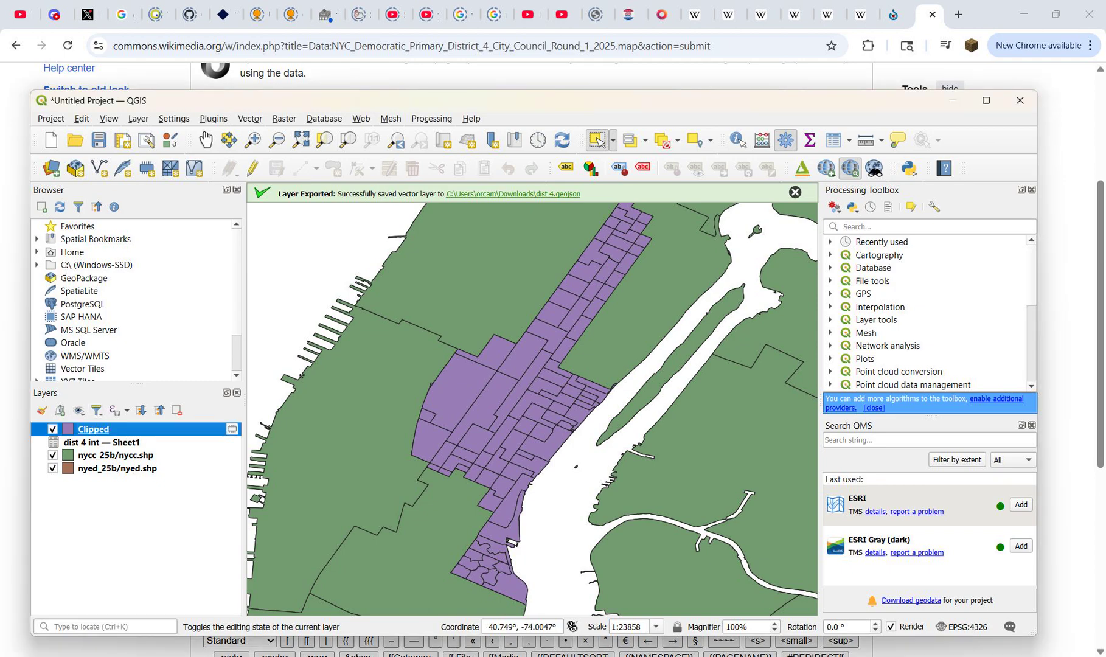
Step: Sort the Clipped layer's attribute table in QGIS by stroke-opacity and select the row of precinct 73071
{"action": "right_click", "coordinate": [133, 425]}
{"action": "left_click", "coordinate": [190, 237]}
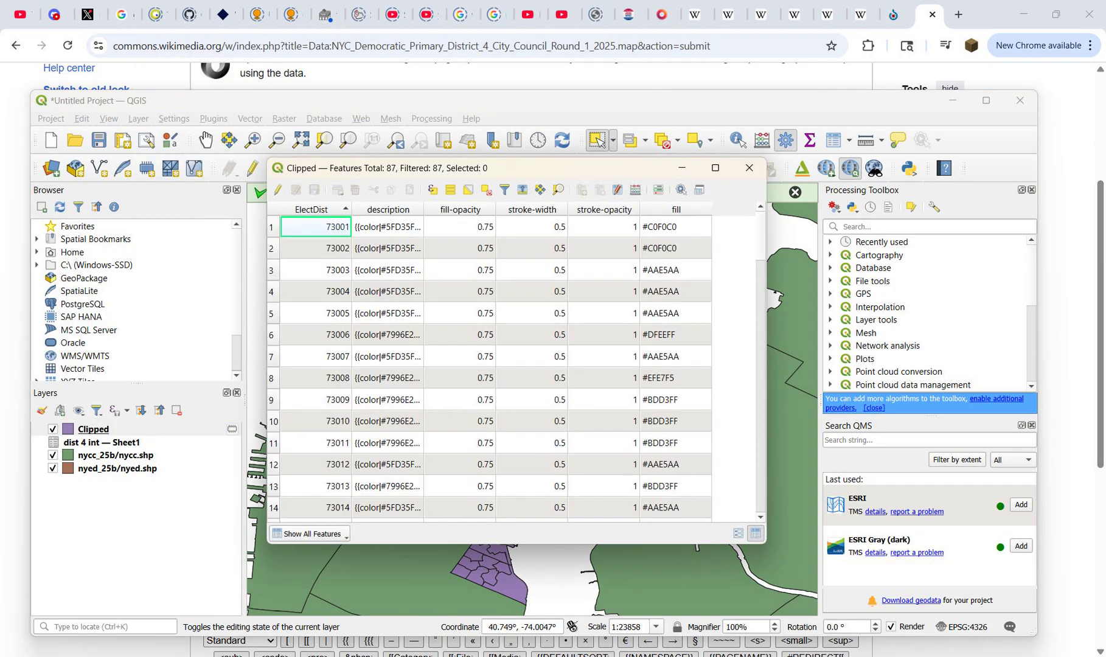
{"action": "left_click", "coordinate": [604, 210]}
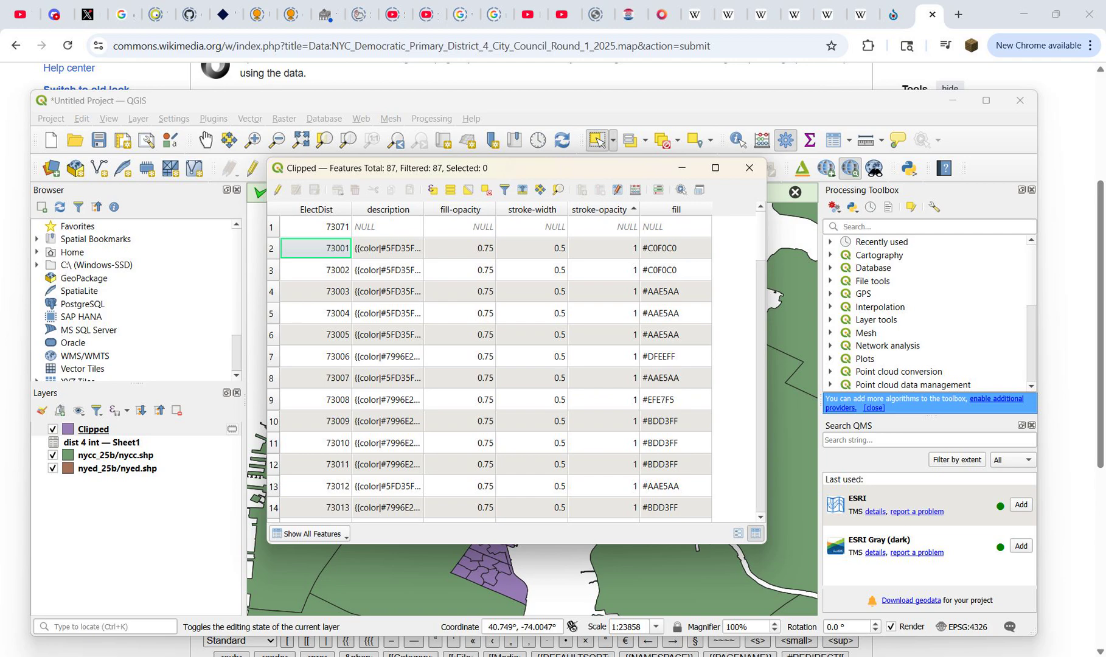
{"action": "left_click", "coordinate": [272, 227]}
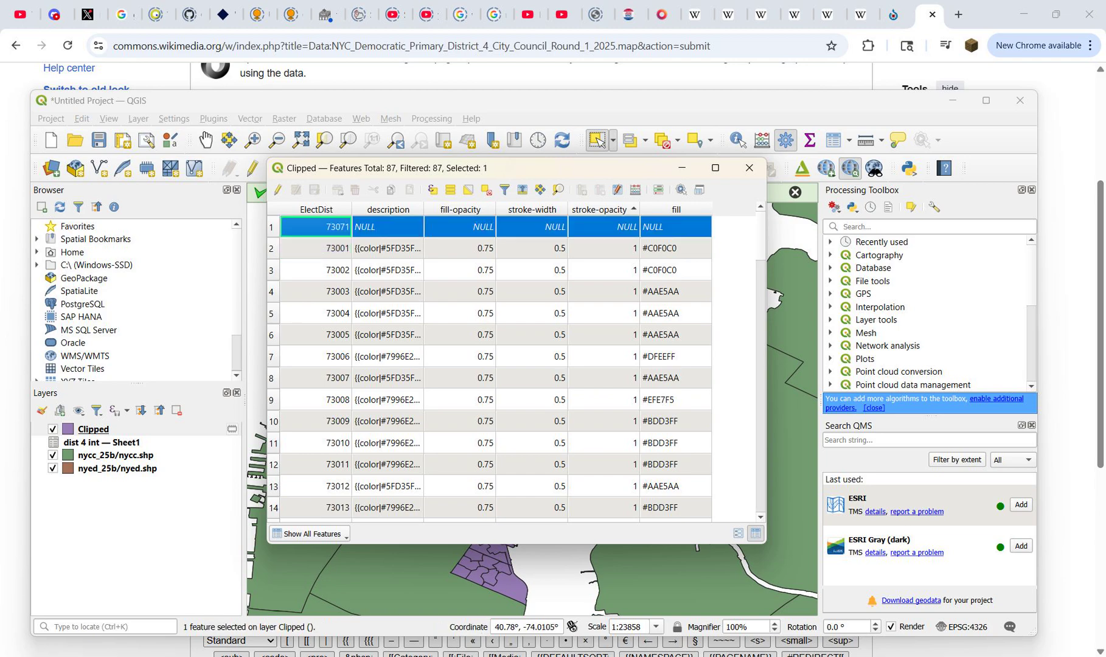
Step: Zoom the map to the selected precinct, examine its surroundings and clear the selection
{"action": "right_click", "coordinate": [108, 428]}
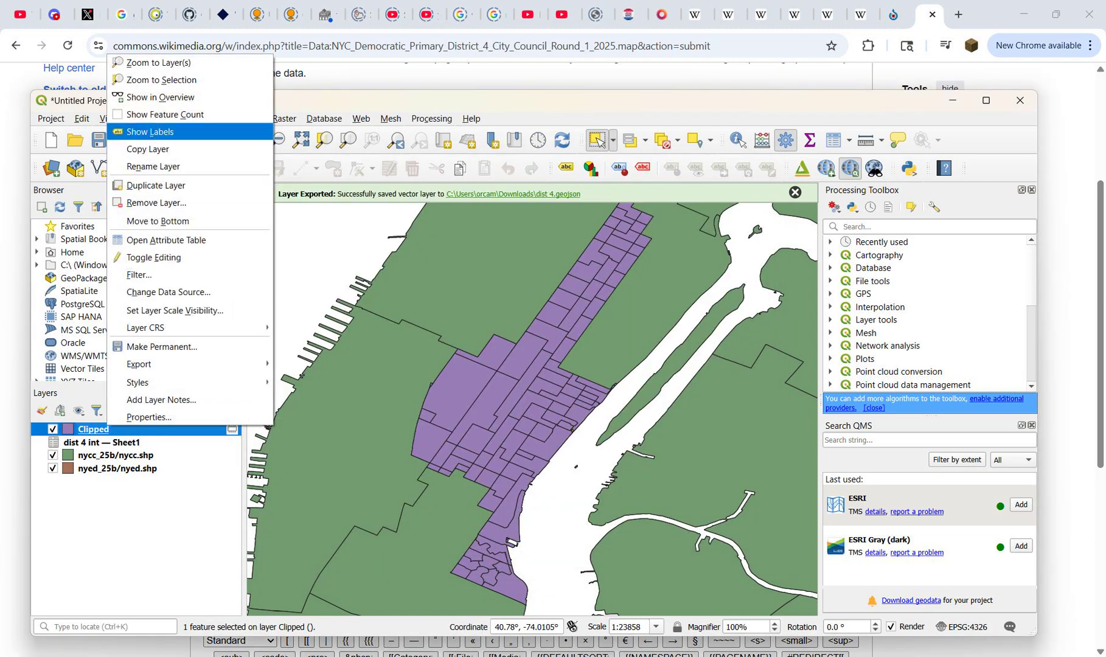
{"action": "left_click", "coordinate": [162, 80]}
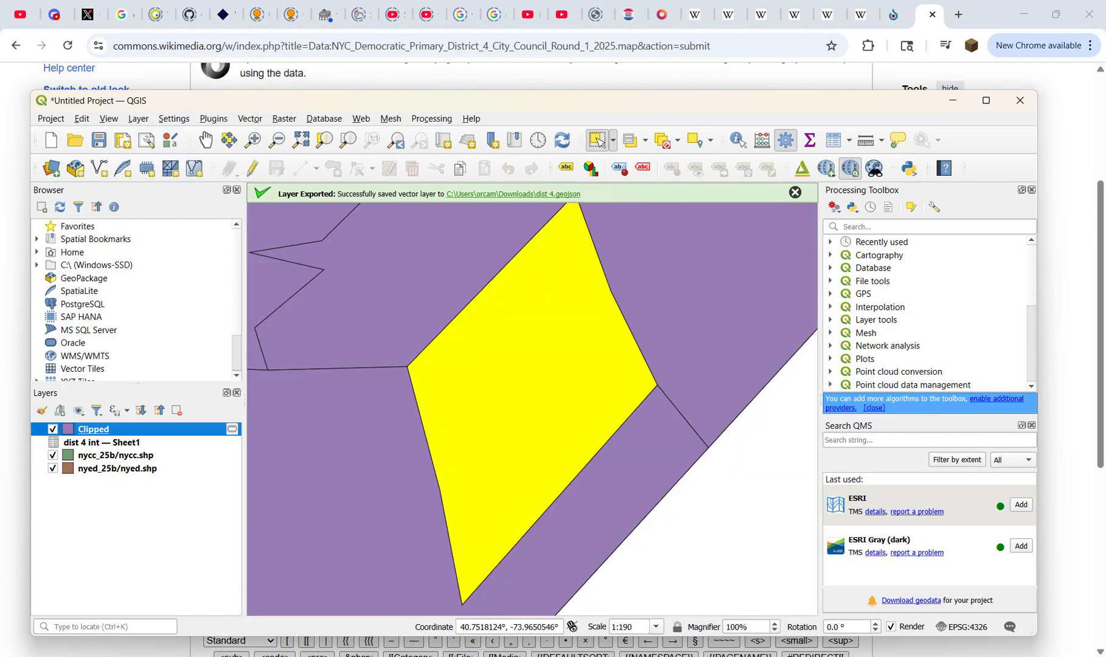
{"action": "scroll", "coordinate": [419, 420], "scroll_direction": "down", "scroll_amount": 2}
{"action": "key", "text": "ctrl+alt+a"}
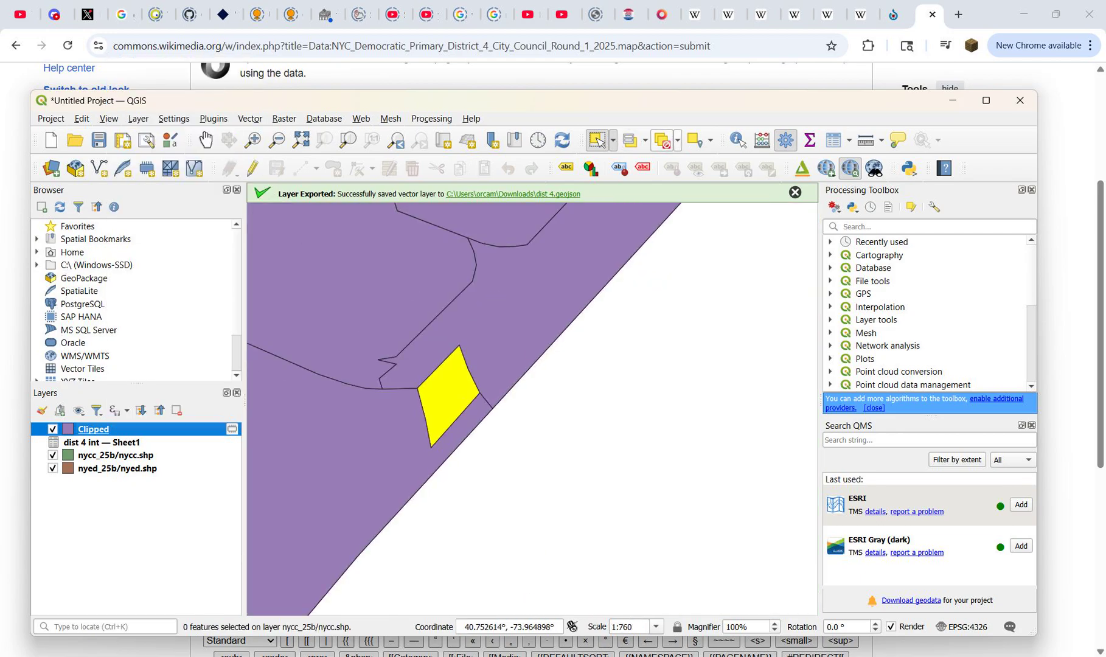
Step: Make the Clipped layer editable in its QGIS attribute table and set precinct 73071's fill-opacity to 0.75
{"action": "mouse_move", "coordinate": [793, 654]}
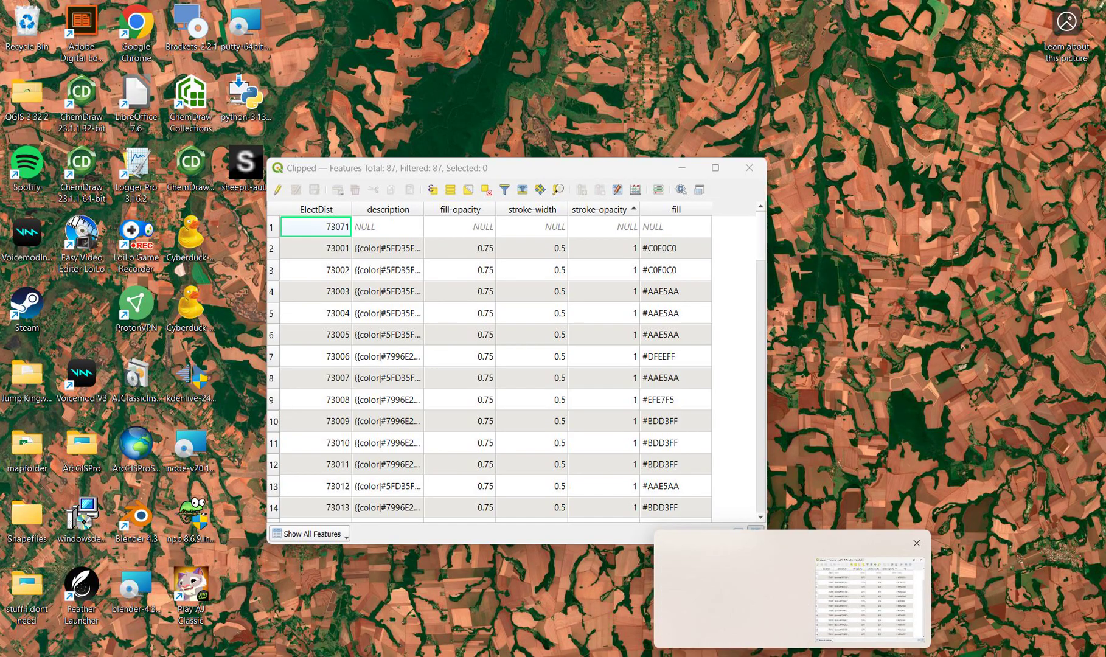
{"action": "left_click", "coordinate": [869, 595]}
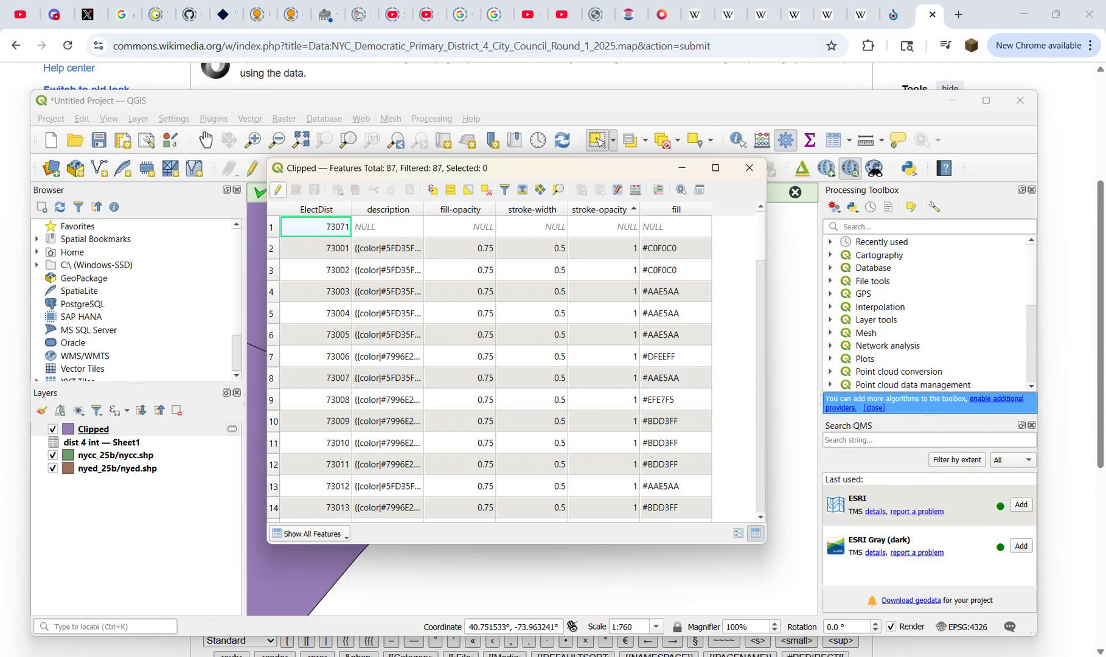
{"action": "left_click", "coordinate": [278, 190]}
{"action": "double_click", "coordinate": [461, 246]}
{"action": "type", "text": "0.75"}
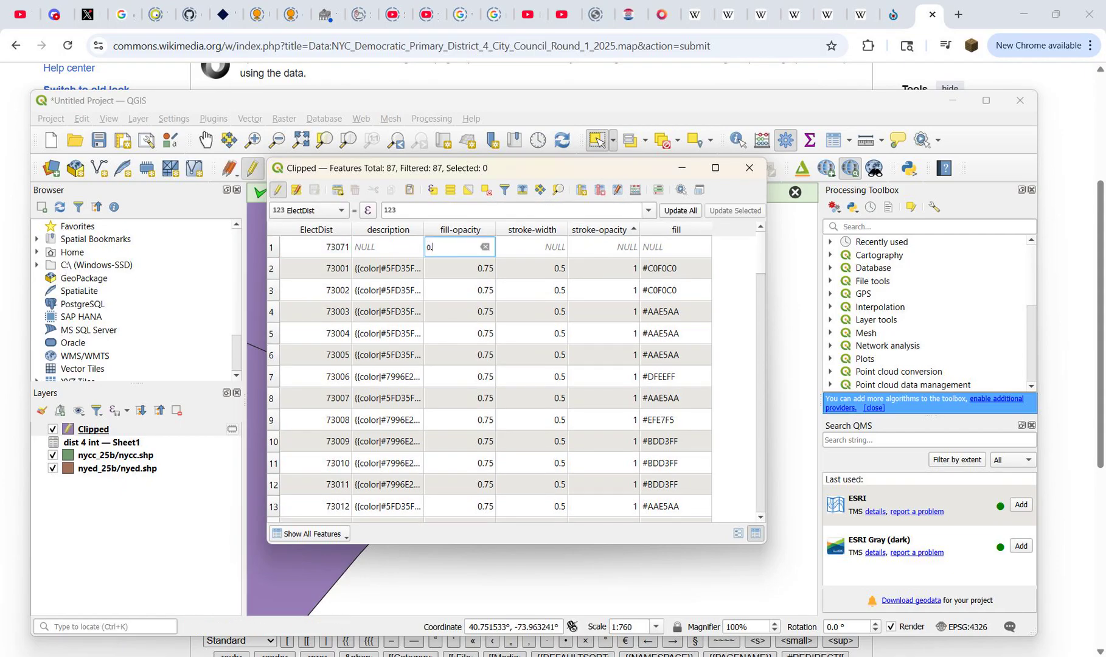
{"action": "key", "text": "Return"}
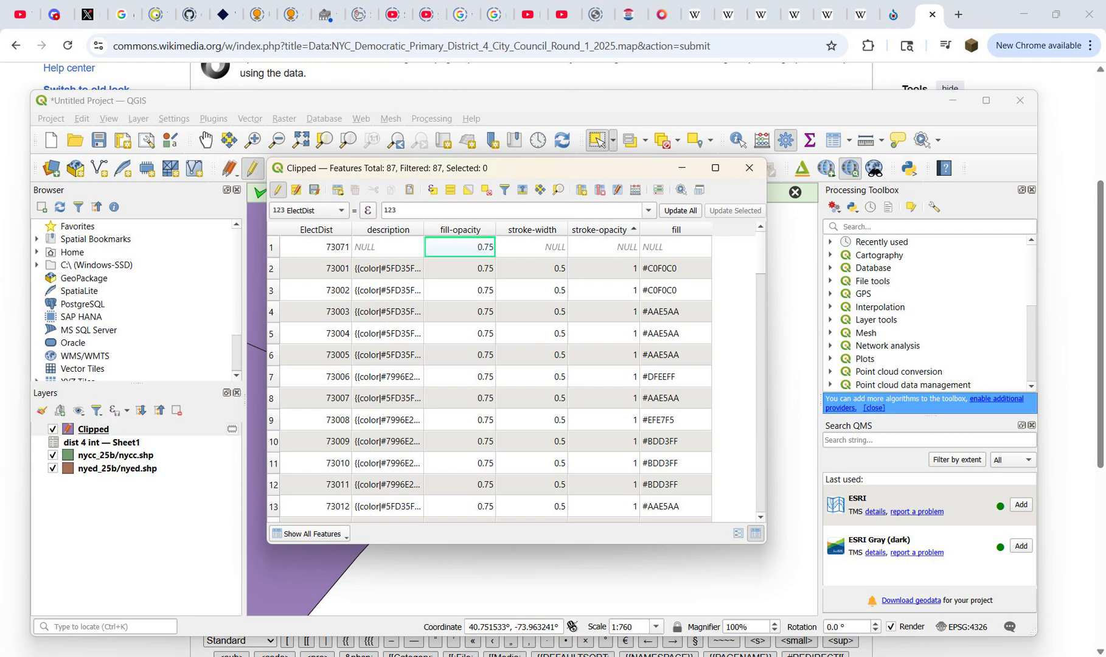
Step: Set precinct 73071's stroke-width to 0.5 and its stroke-opacity to 1
{"action": "key", "text": "Tab"}
{"action": "type", "text": "0.5"}
{"action": "key", "text": "Return"}
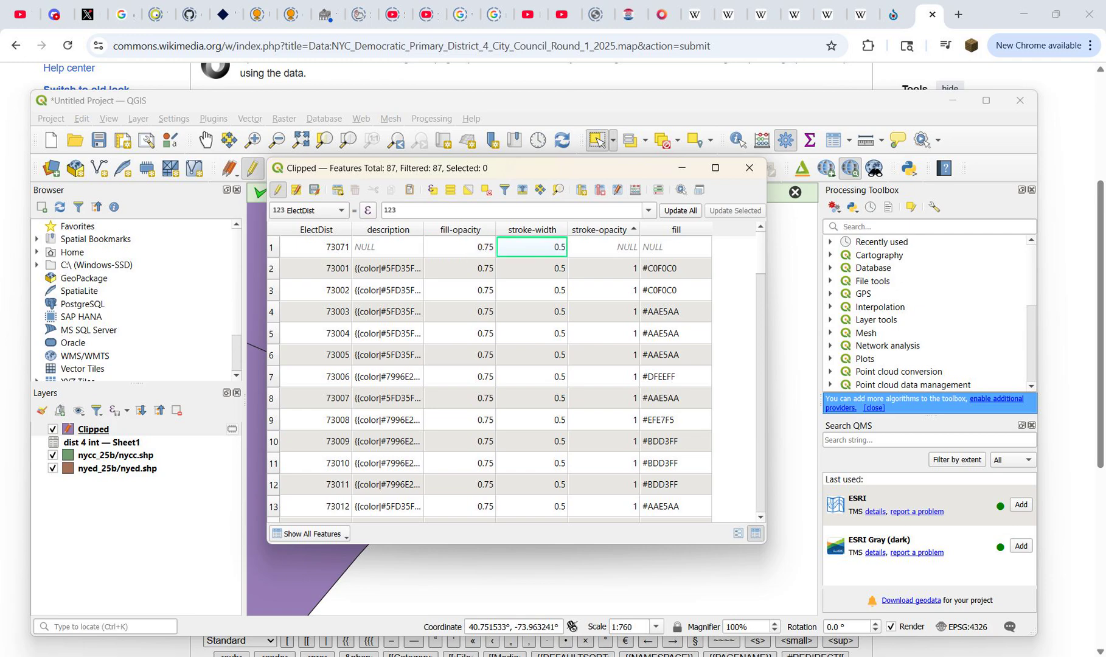
{"action": "key", "text": "Tab"}
{"action": "type", "text": "1"}
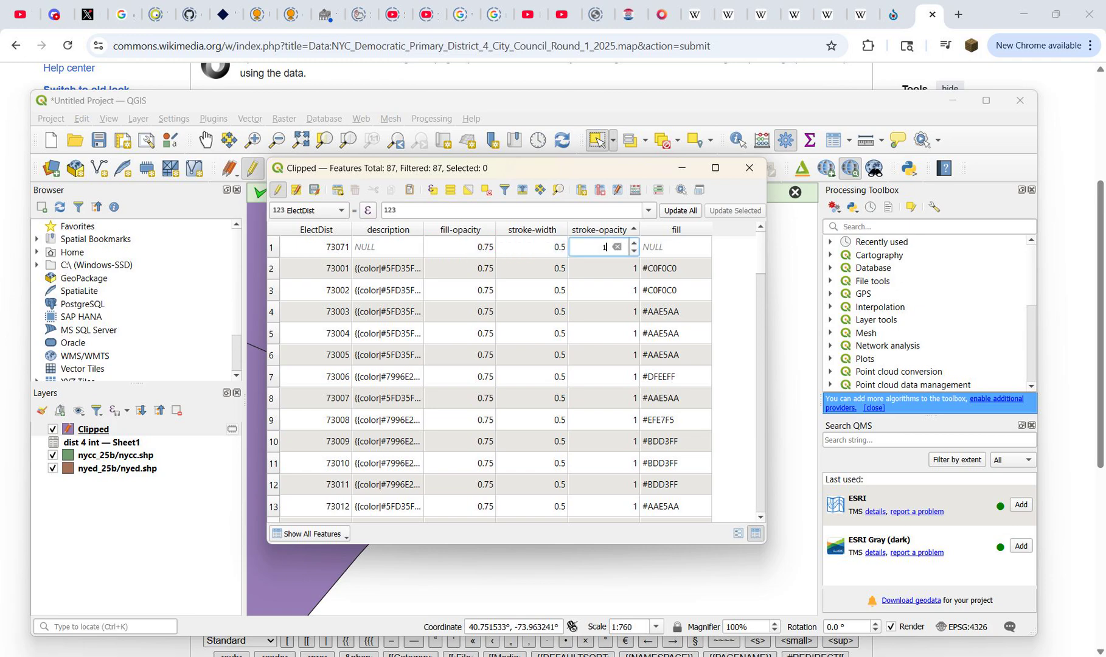
{"action": "key", "text": "Return"}
Step: Copy the fill value #808080 from precinct 75019 into precinct 73071's fill attribute
{"action": "scroll", "coordinate": [490, 377], "scroll_direction": "down", "scroll_amount": 5}
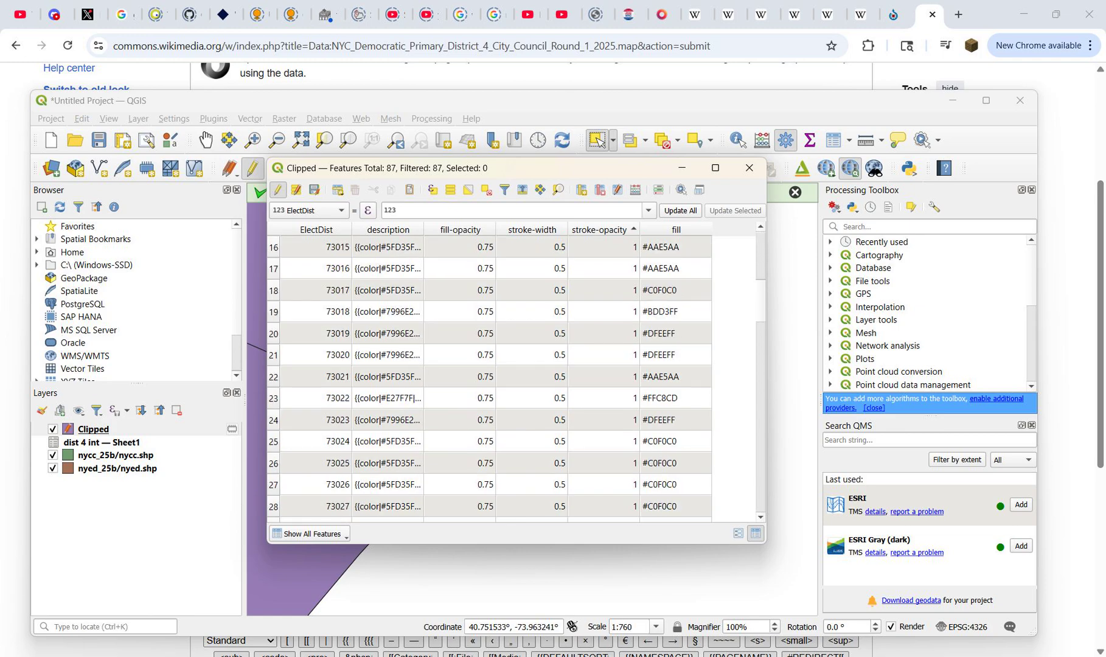
{"action": "scroll", "coordinate": [490, 377], "scroll_direction": "down", "scroll_amount": 9}
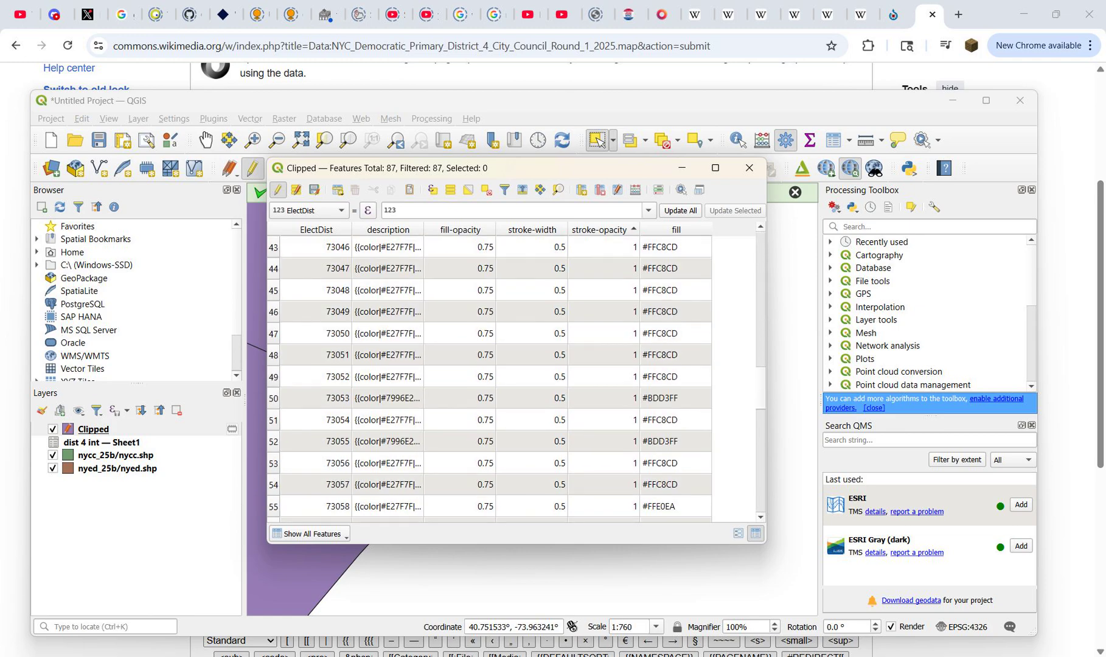
{"action": "scroll", "coordinate": [490, 377], "scroll_direction": "down", "scroll_amount": 11}
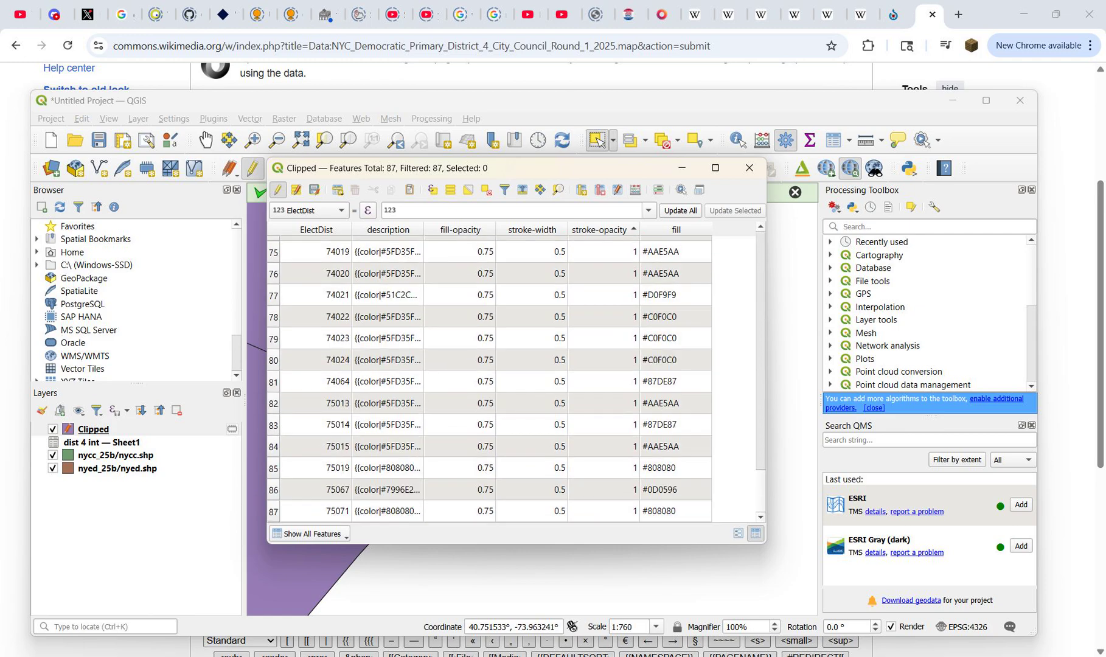
{"action": "left_click", "coordinate": [675, 468]}
{"action": "key", "text": "ctrl+c"}
{"action": "key", "text": "Escape"}
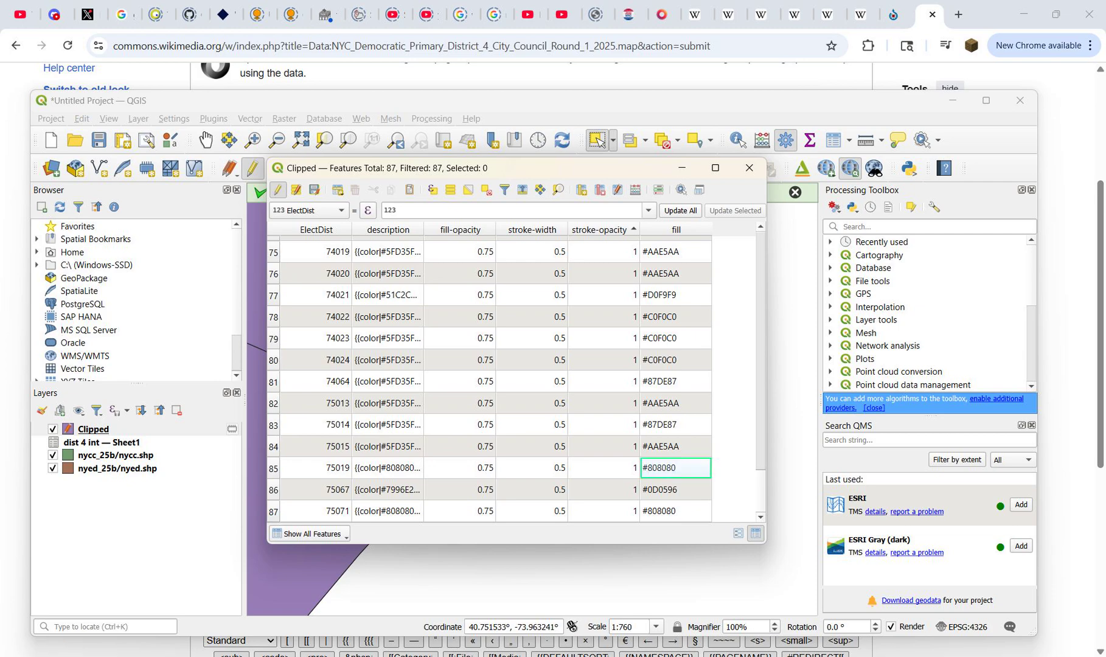
{"action": "scroll", "coordinate": [490, 378], "scroll_direction": "up", "scroll_amount": 20}
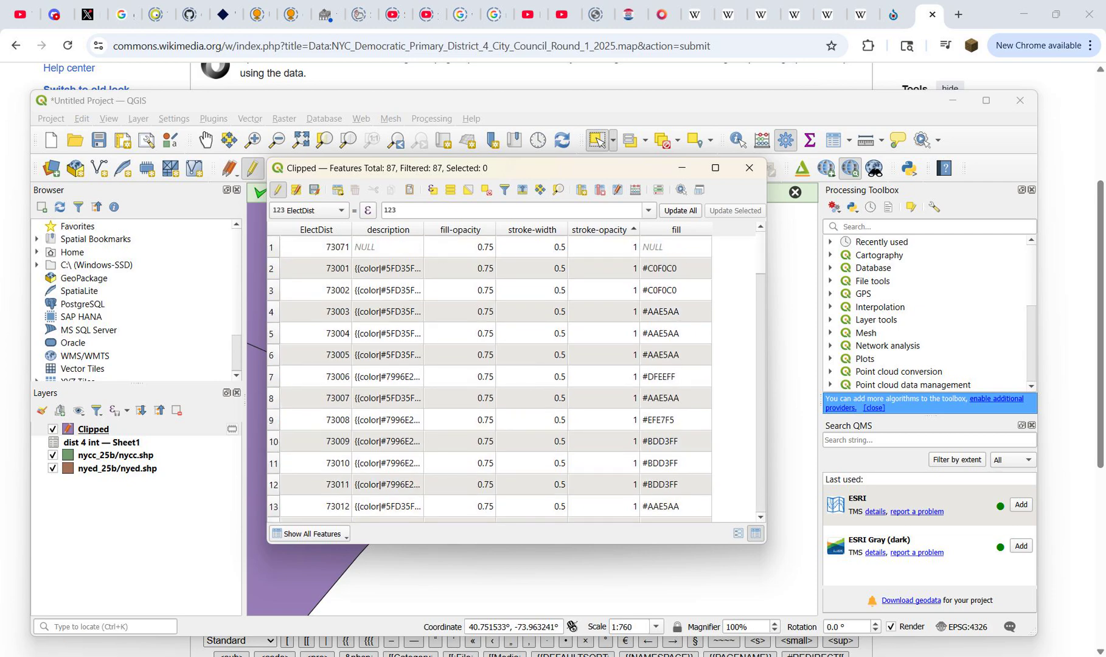
{"action": "key", "text": "ctrl+v"}
{"action": "key", "text": "Return"}
Step: Copy the grey 'No votes' description from precinct 75019 into precinct 73071's description attribute
{"action": "scroll", "coordinate": [489, 377], "scroll_direction": "down", "scroll_amount": 20}
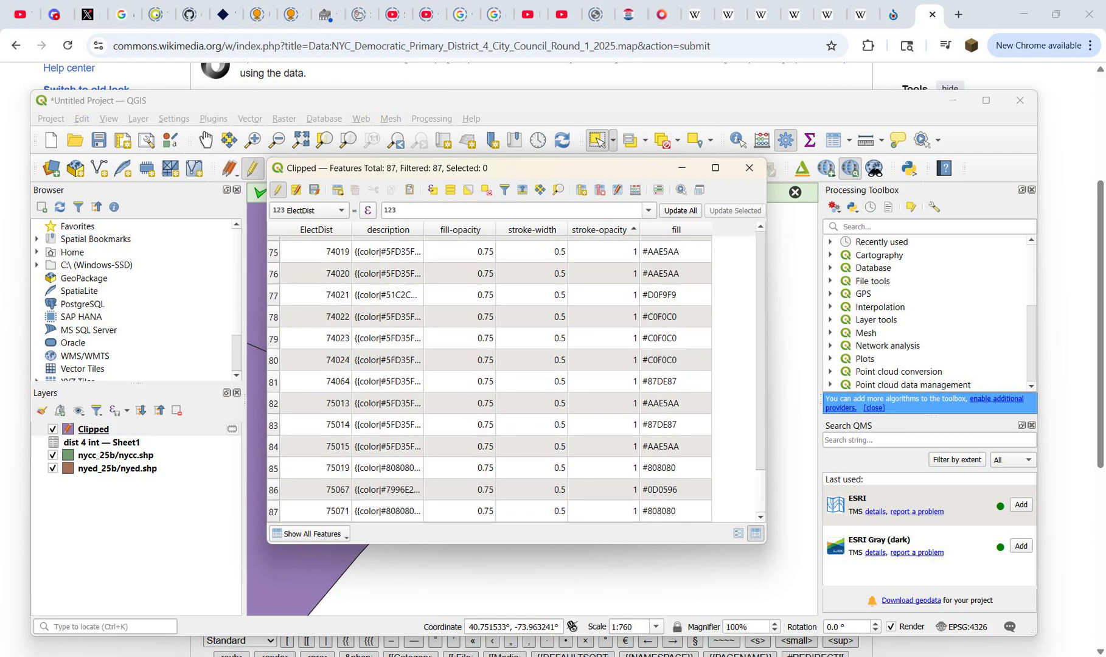
{"action": "double_click", "coordinate": [388, 468]}
{"action": "key", "text": "Return"}
{"action": "scroll", "coordinate": [490, 377], "scroll_direction": "up", "scroll_amount": 20}
{"action": "double_click", "coordinate": [388, 247]}
{"action": "key", "text": "ctrl+v"}
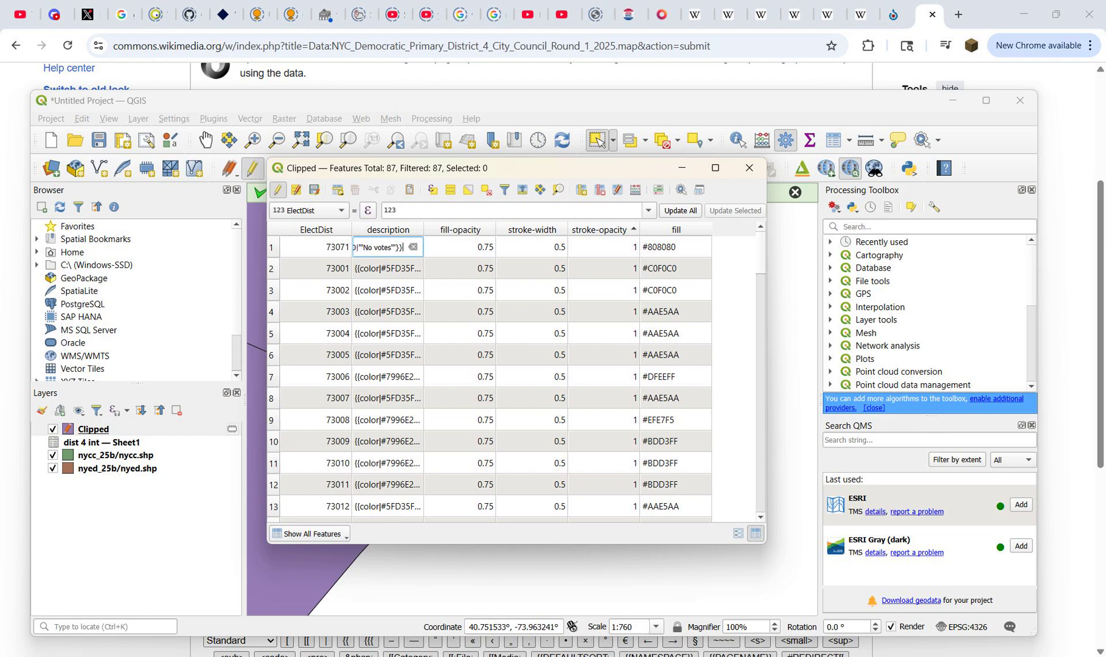
{"action": "key", "text": "Return"}
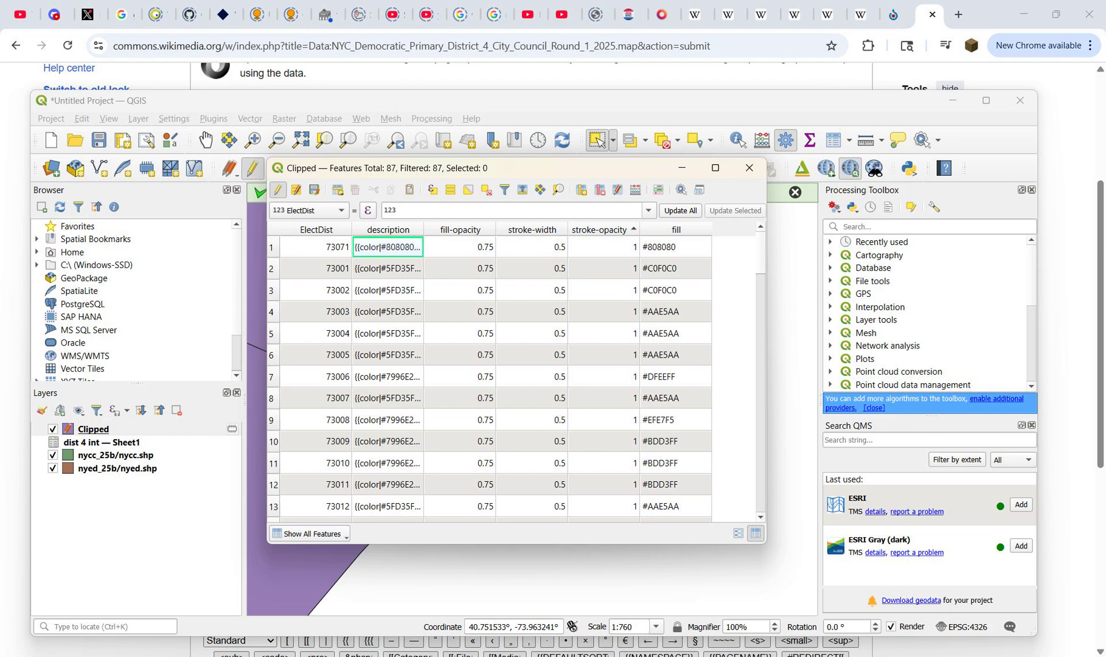
Step: End editing of the Clipped layer with its attribute changes saved and close the attribute table
{"action": "key", "text": "ctrl+e"}
{"action": "key", "text": "Return"}
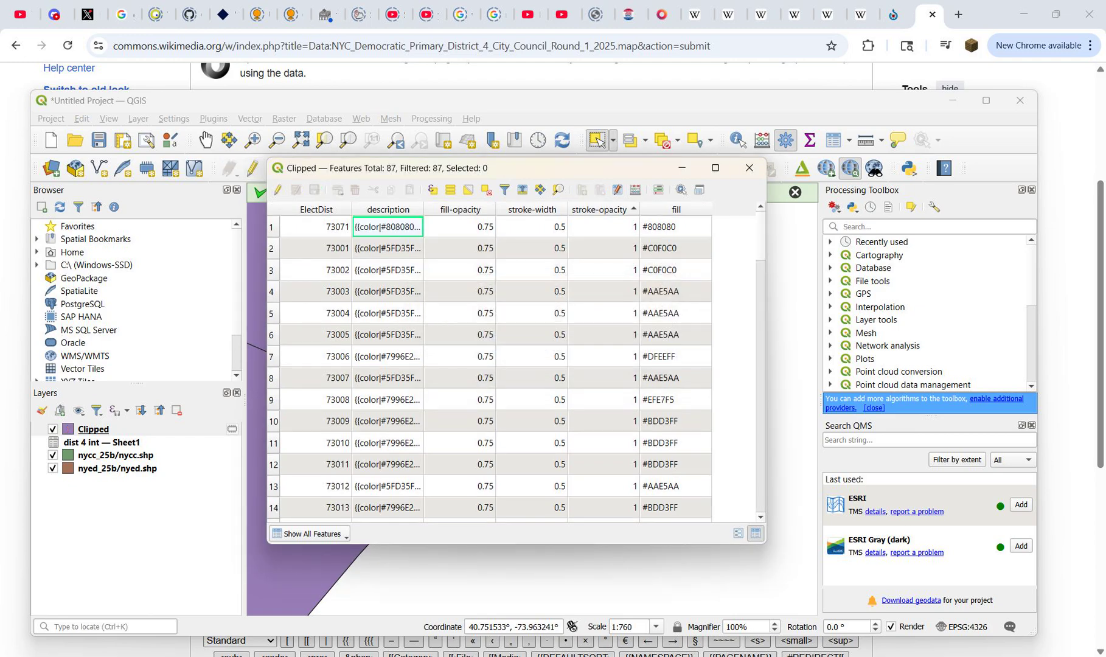
{"action": "left_click", "coordinate": [749, 168]}
Step: Export the Clipped layer as GeoJSON over dist 4.geojson in Downloads, without adding the saved file to the map
{"action": "right_click", "coordinate": [164, 430]}
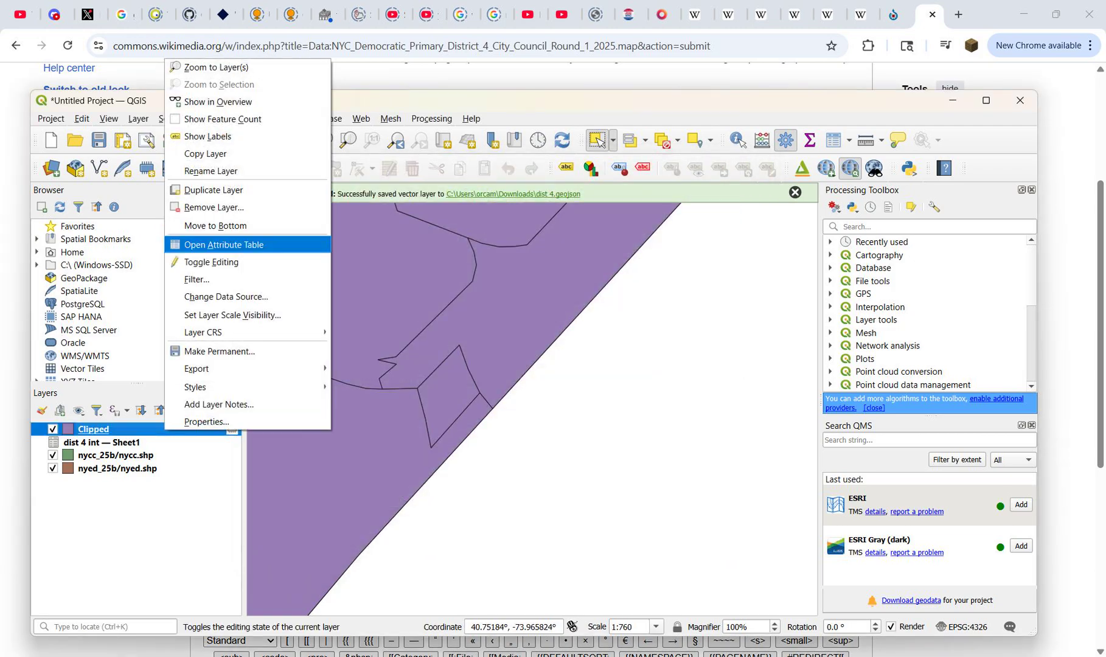
{"action": "mouse_move", "coordinate": [256, 369]}
{"action": "left_click", "coordinate": [381, 368]}
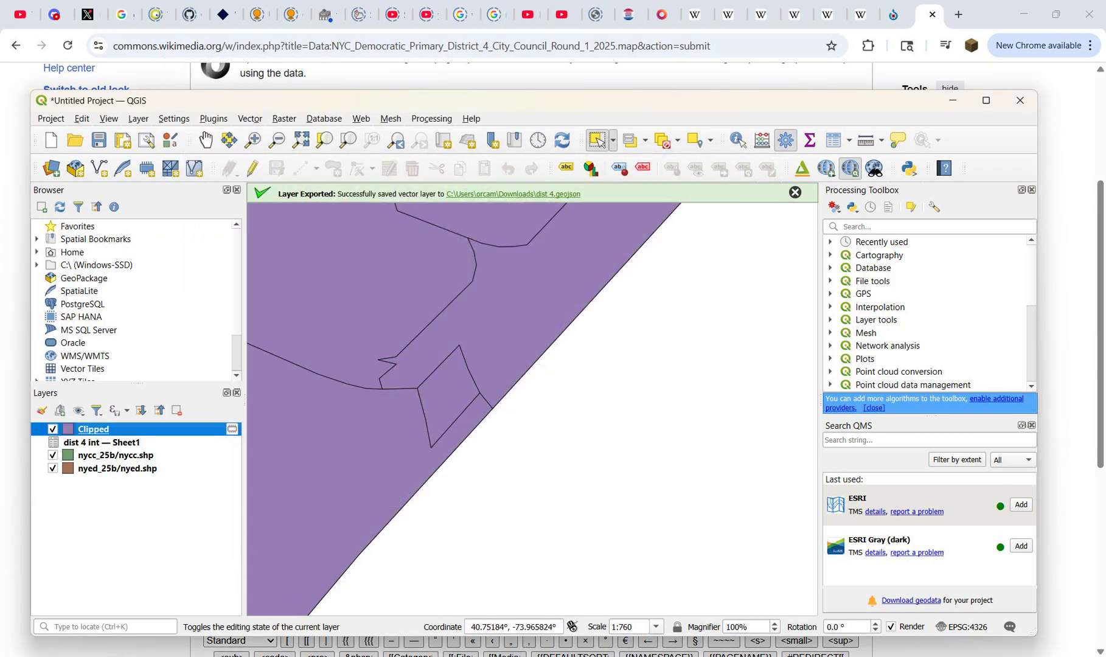
{"action": "left_click", "coordinate": [344, 203]}
{"action": "left_click", "coordinate": [341, 216]}
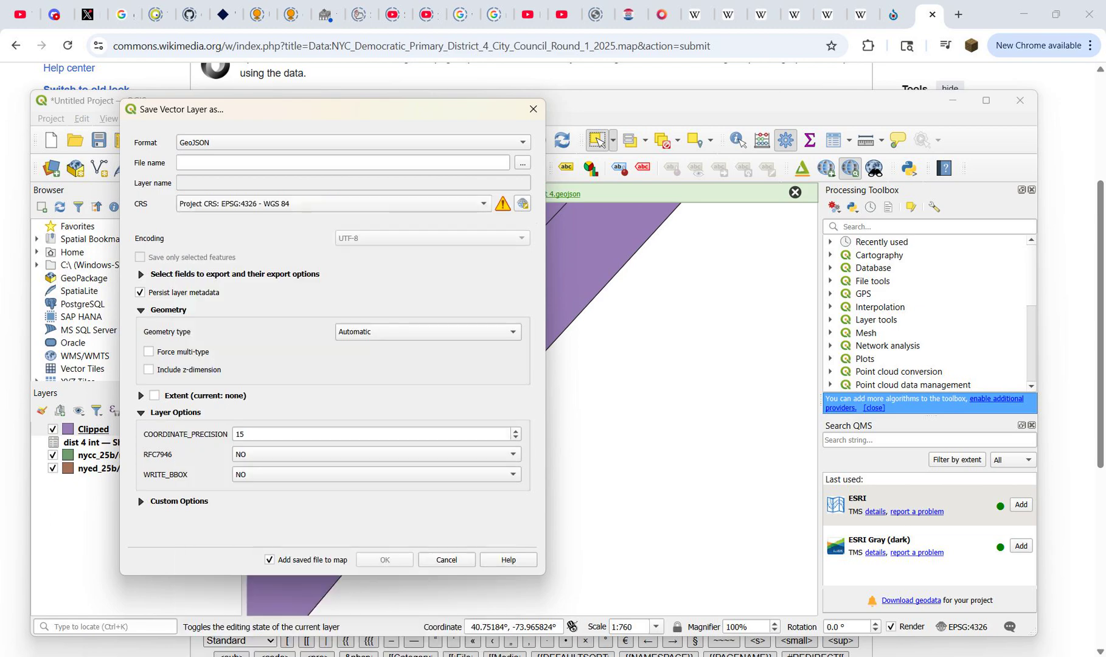
{"action": "left_click", "coordinate": [523, 164]}
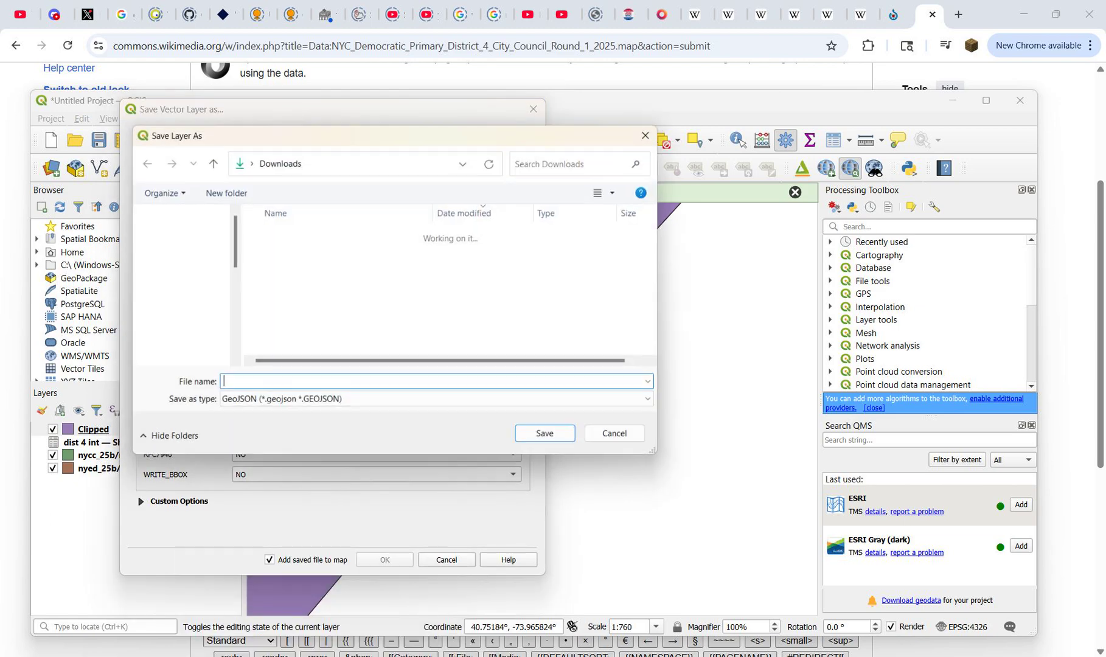
{"action": "left_click", "coordinate": [295, 252]}
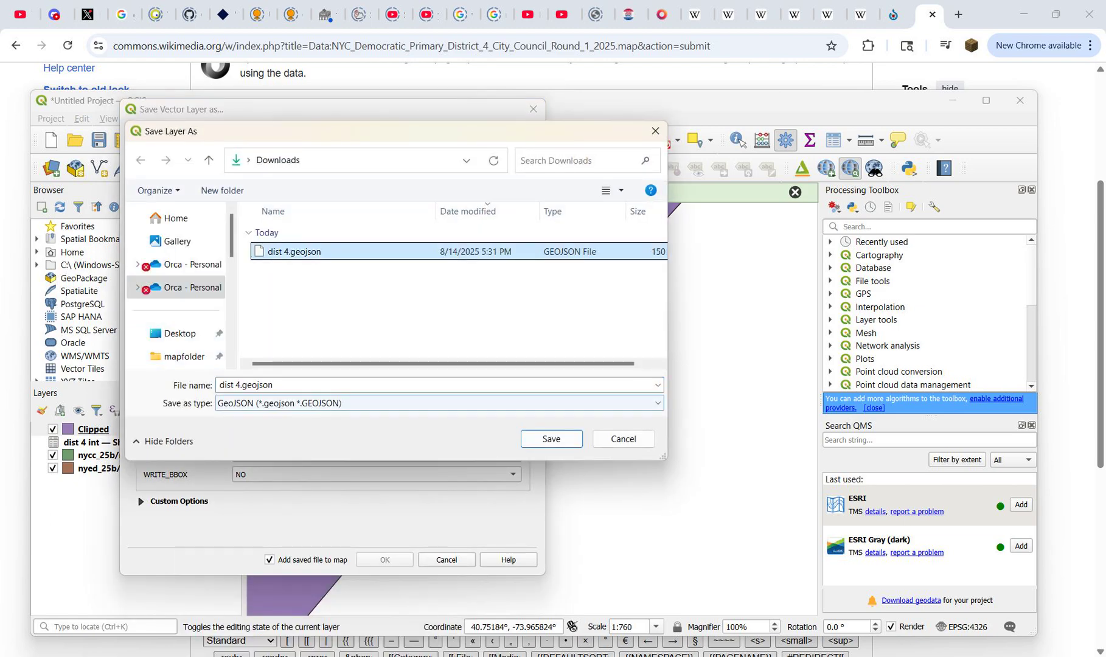
{"action": "left_click", "coordinate": [551, 438]}
{"action": "left_click", "coordinate": [269, 559]}
{"action": "left_click", "coordinate": [385, 560]}
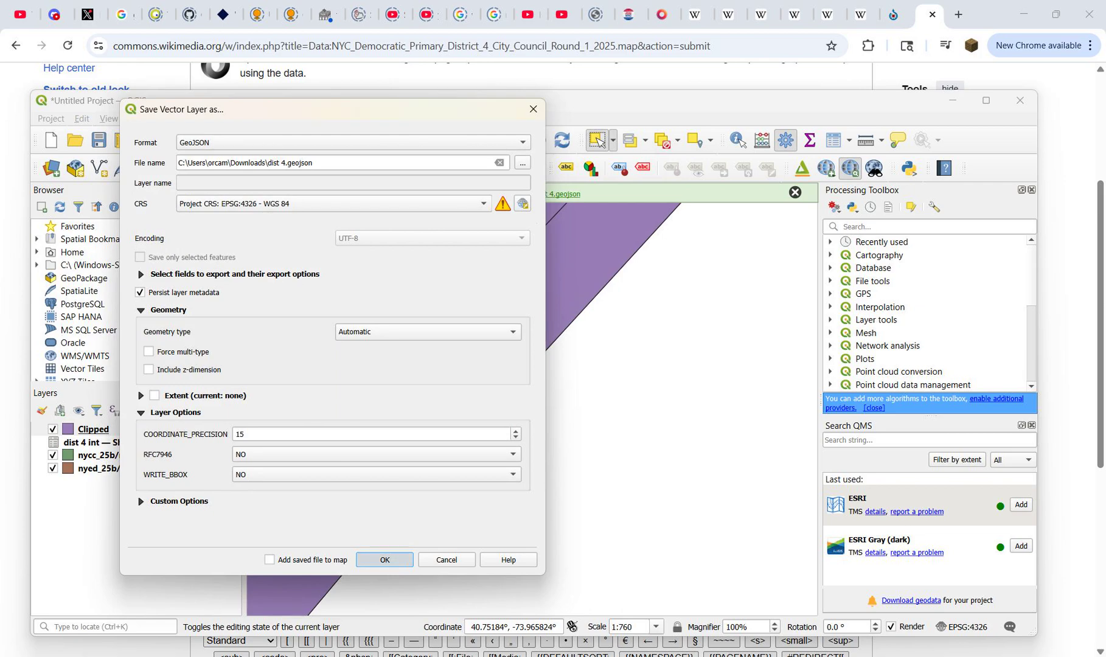
{"action": "left_click", "coordinate": [560, 346]}
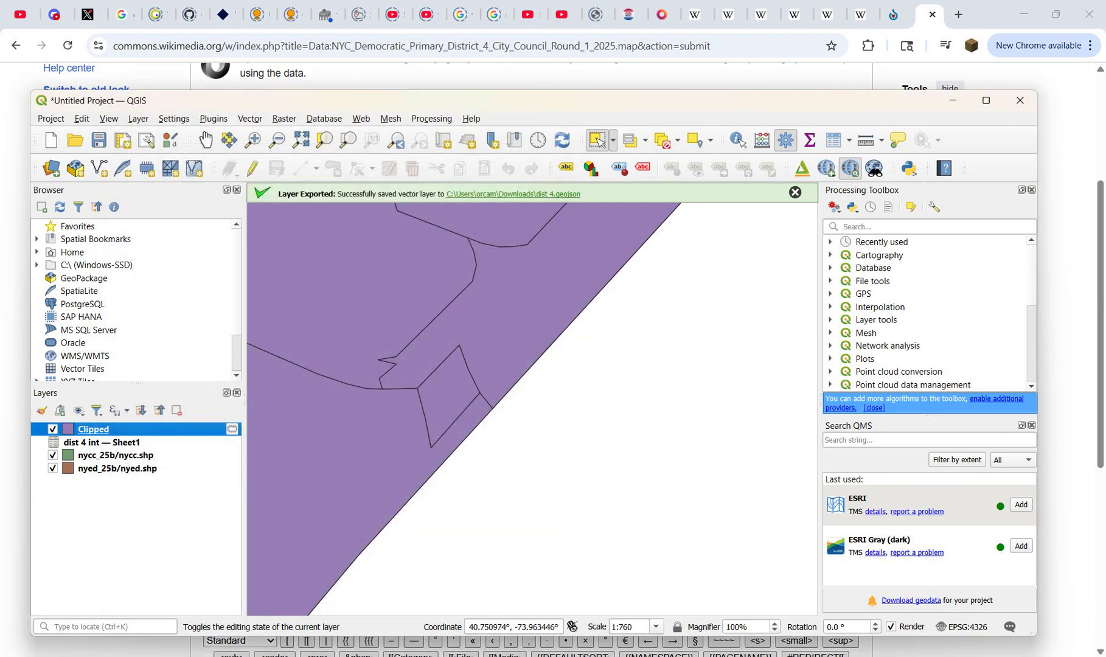
Step: Open the exported dist 4.geojson from the Downloads folder in Notepad++ and reload its contents from disk
{"action": "left_click", "coordinate": [513, 193]}
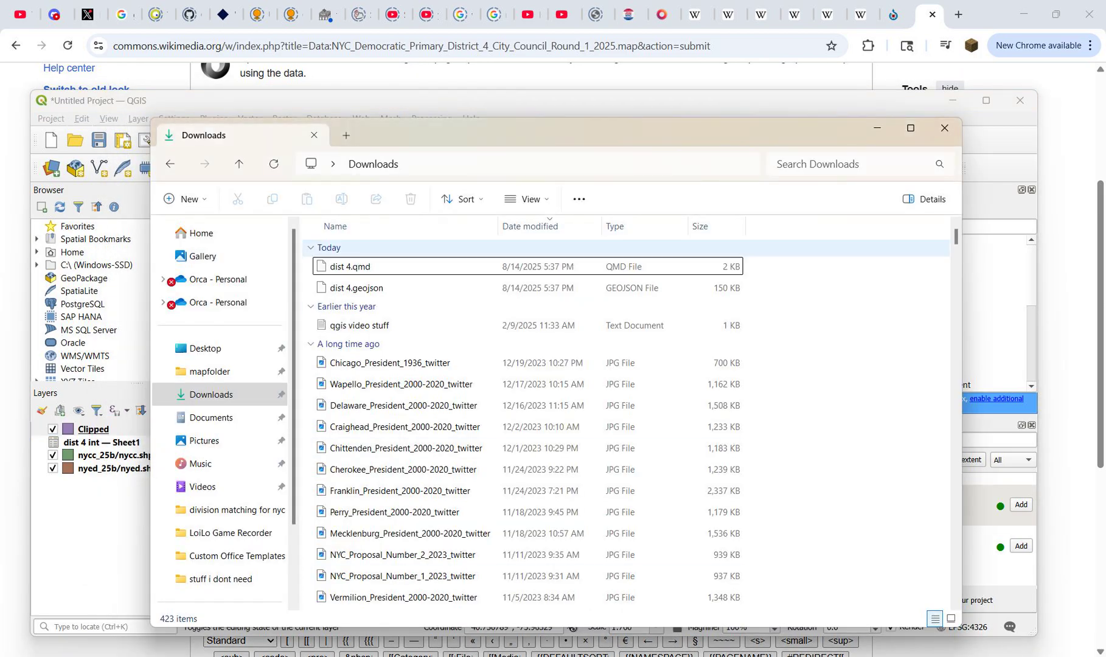
{"action": "right_click", "coordinate": [352, 291]}
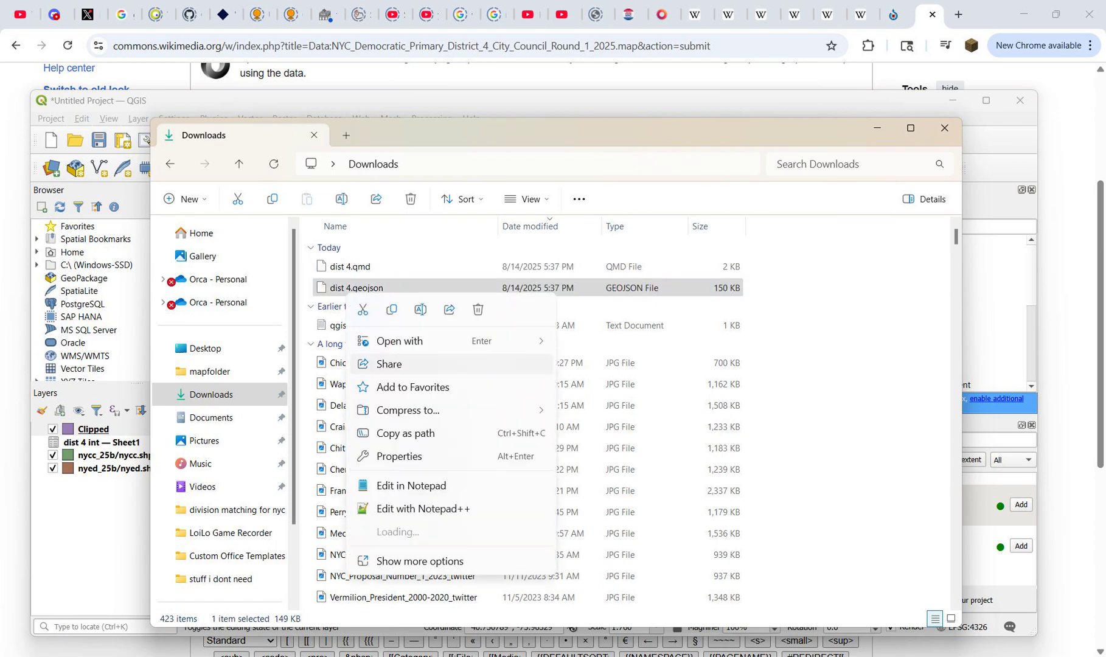
{"action": "left_click", "coordinate": [424, 509]}
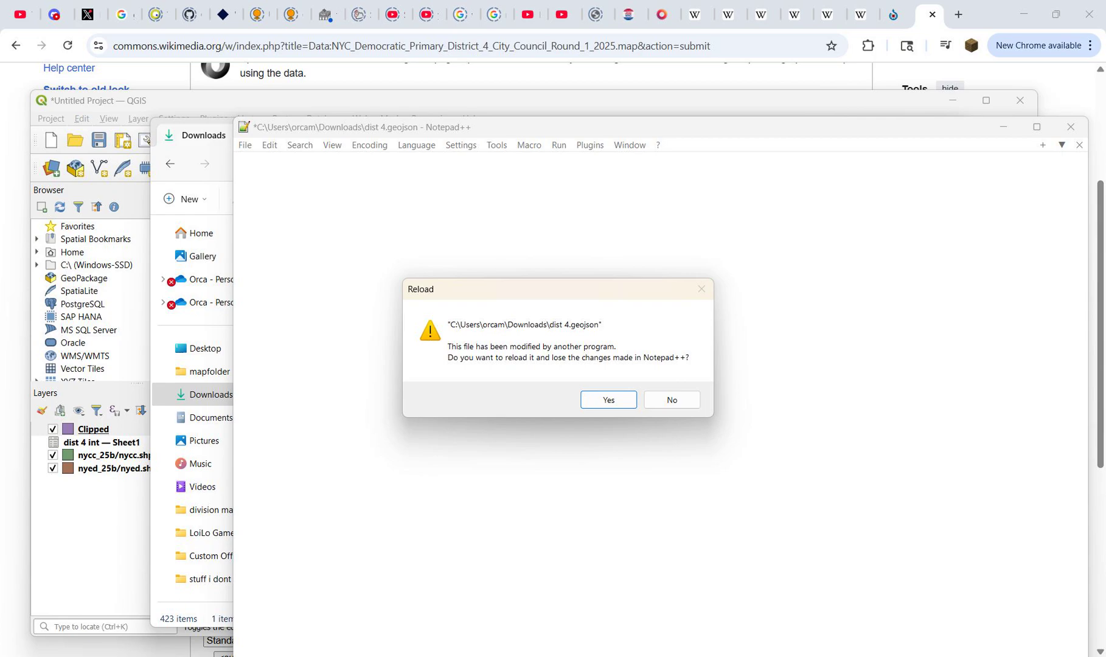
{"action": "key", "text": "Return"}
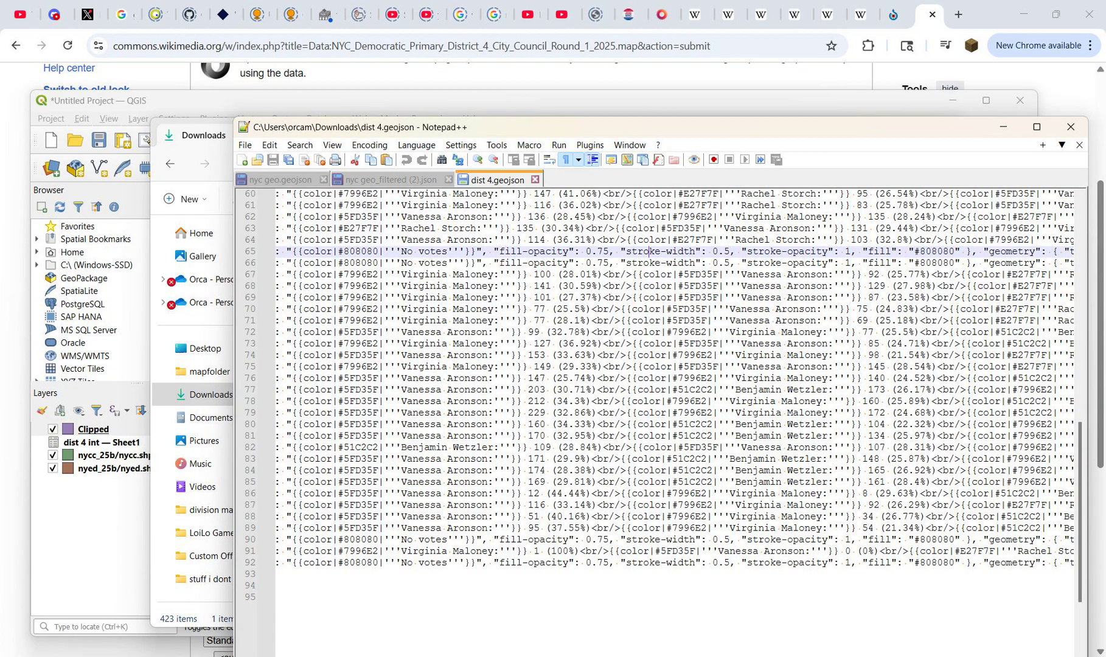
Step: Search dist 4.geojson for remaining 'null' values and close the search
{"action": "key", "text": "ctrl+f"}
{"action": "type", "text": "null"}
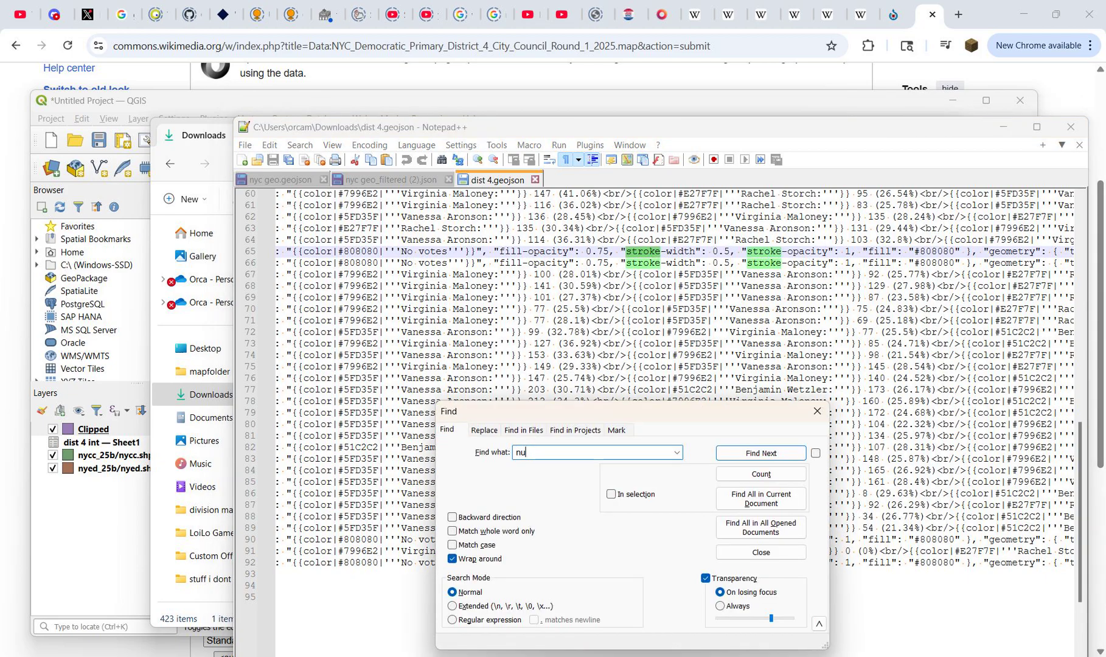
{"action": "key", "text": "Return"}
{"action": "key", "text": "Escape"}
{"action": "left_click", "coordinate": [438, 378]}
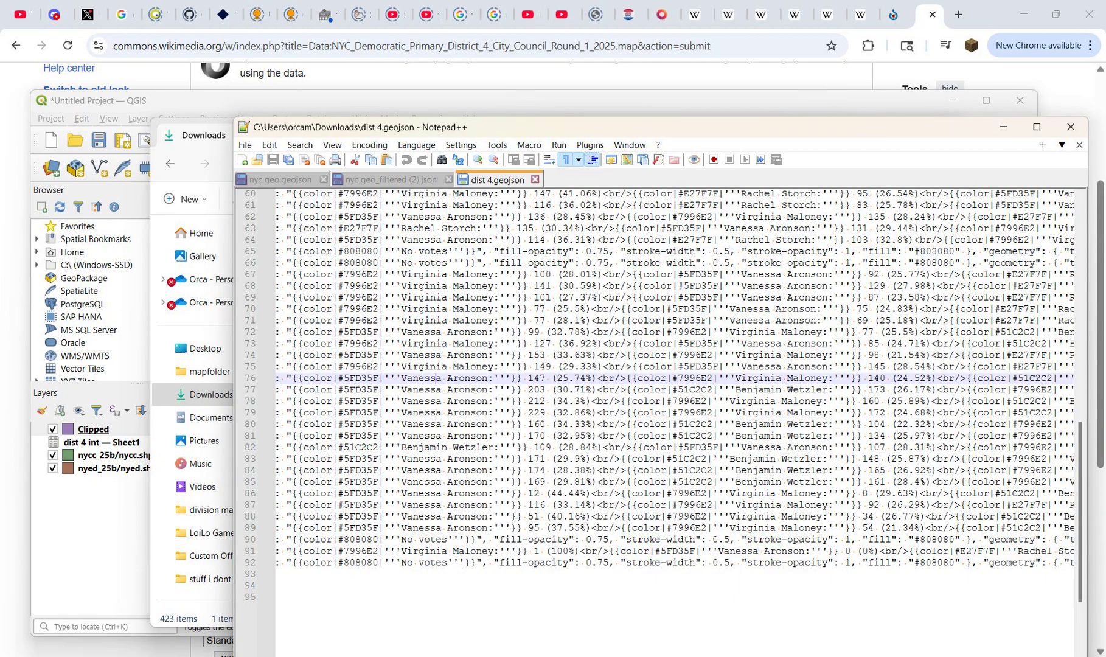
Step: Replace the type, name and crs lines of dist 4.geojson with the license, zoom, latitude, longitude and data header from the District 10 map source
{"action": "scroll", "coordinate": [669, 420], "scroll_direction": "up", "scroll_amount": 20}
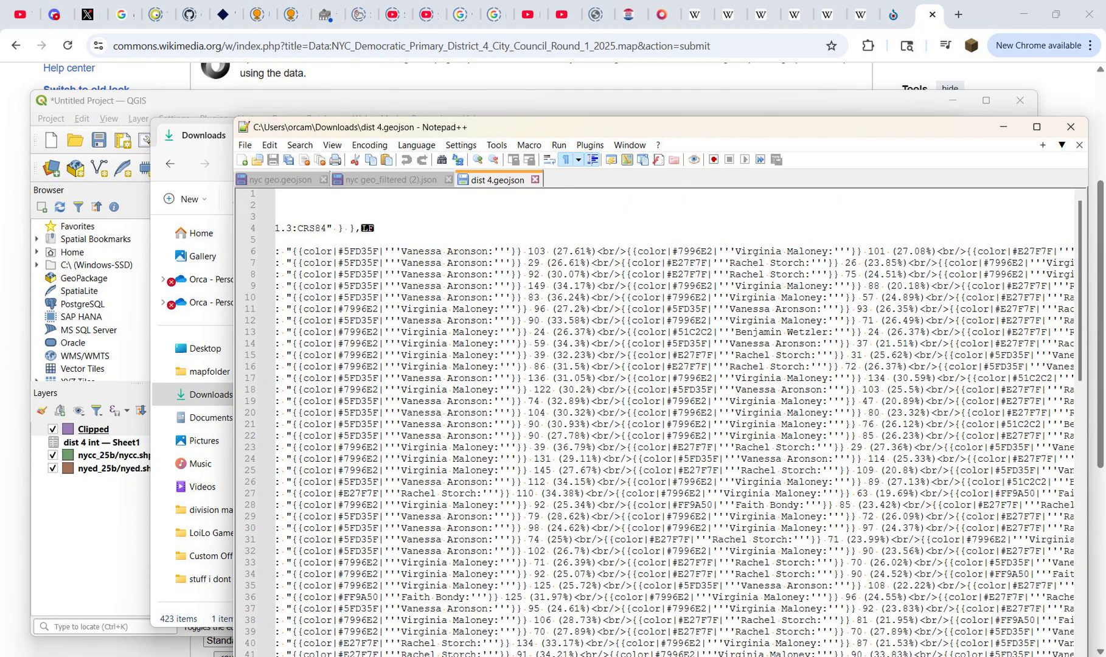
{"action": "left_click_drag", "start_coordinate": [389, 216], "coordinate": [276, 216]}
{"action": "left_click", "coordinate": [333, 217]}
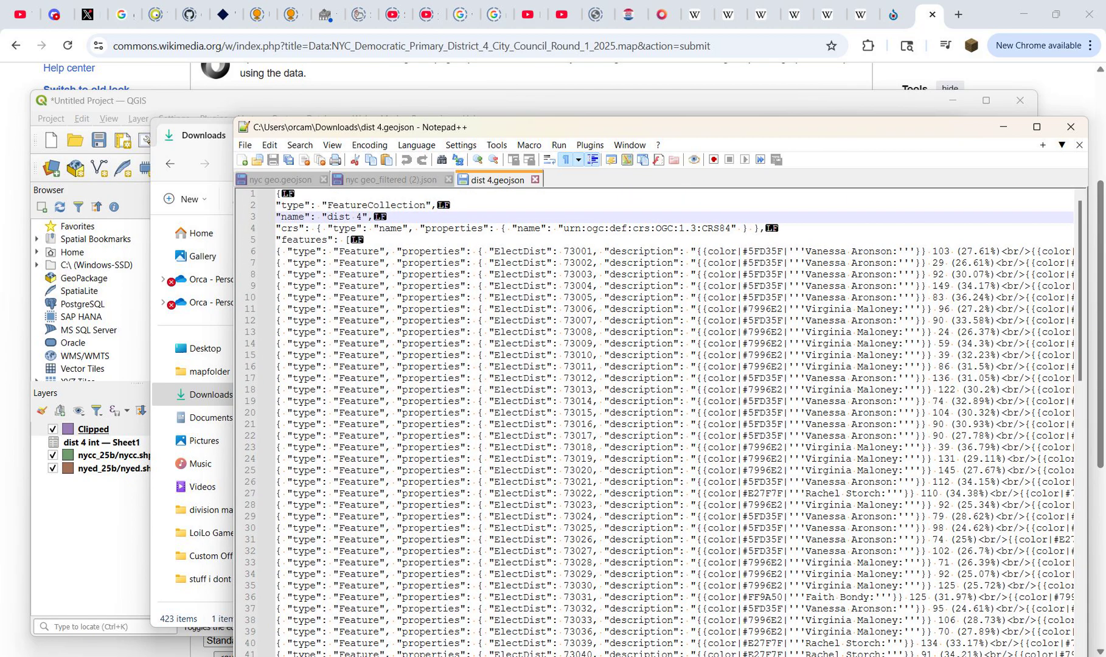
{"action": "left_click_drag", "start_coordinate": [765, 228], "coordinate": [275, 205]}
{"action": "key", "text": "BackSpace"}
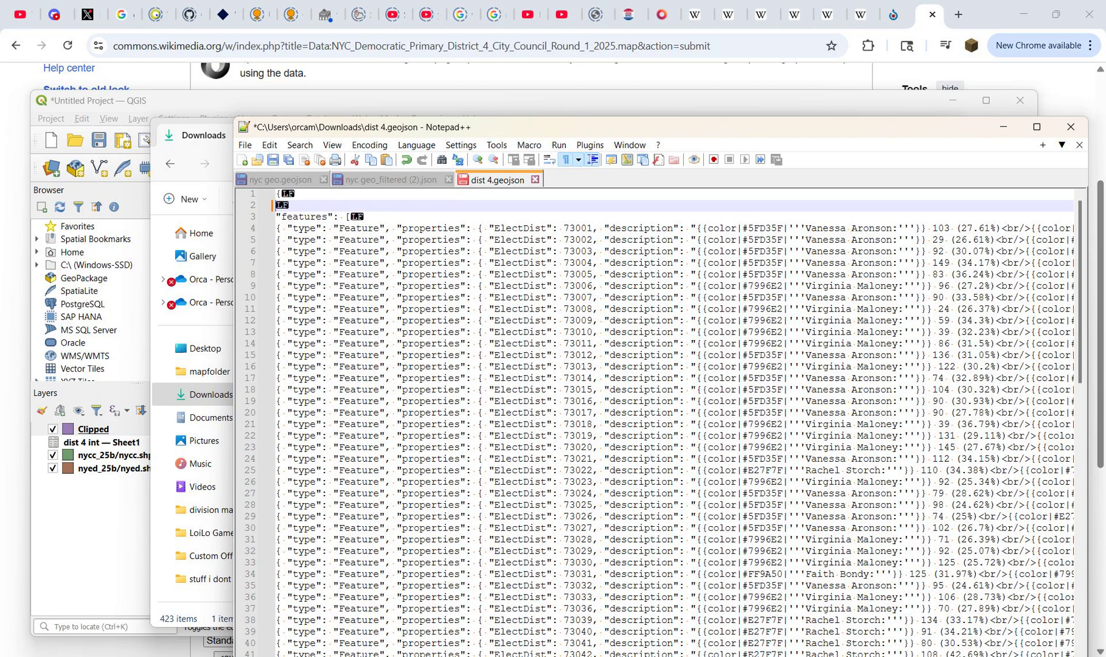
{"action": "left_click", "coordinate": [893, 15]}
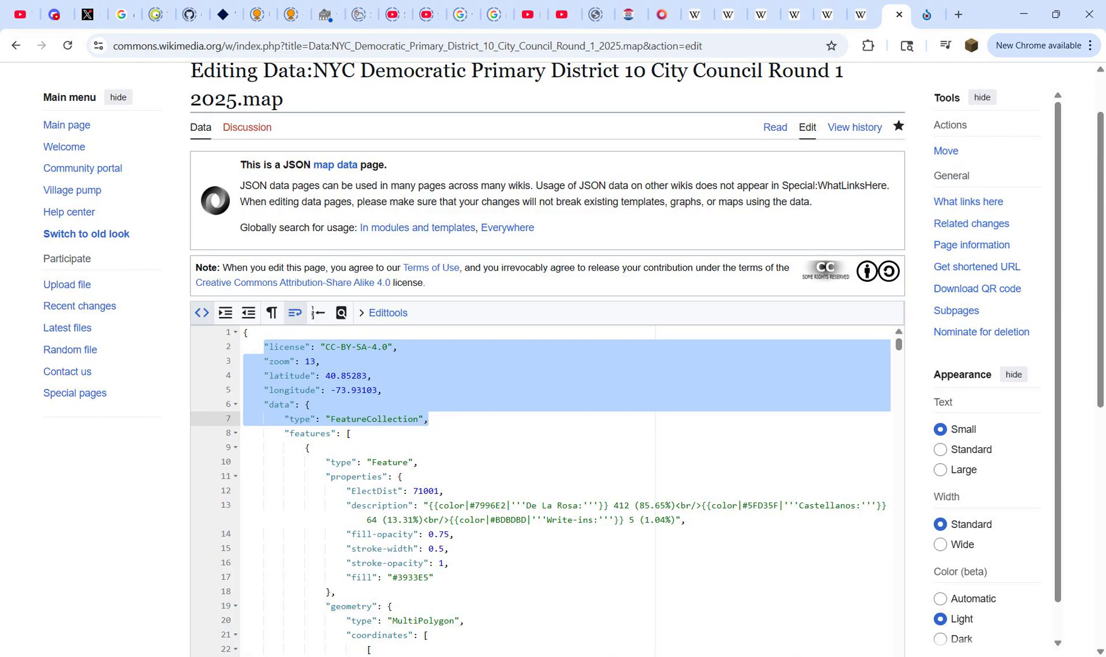
{"action": "key", "text": "alt+Tab"}
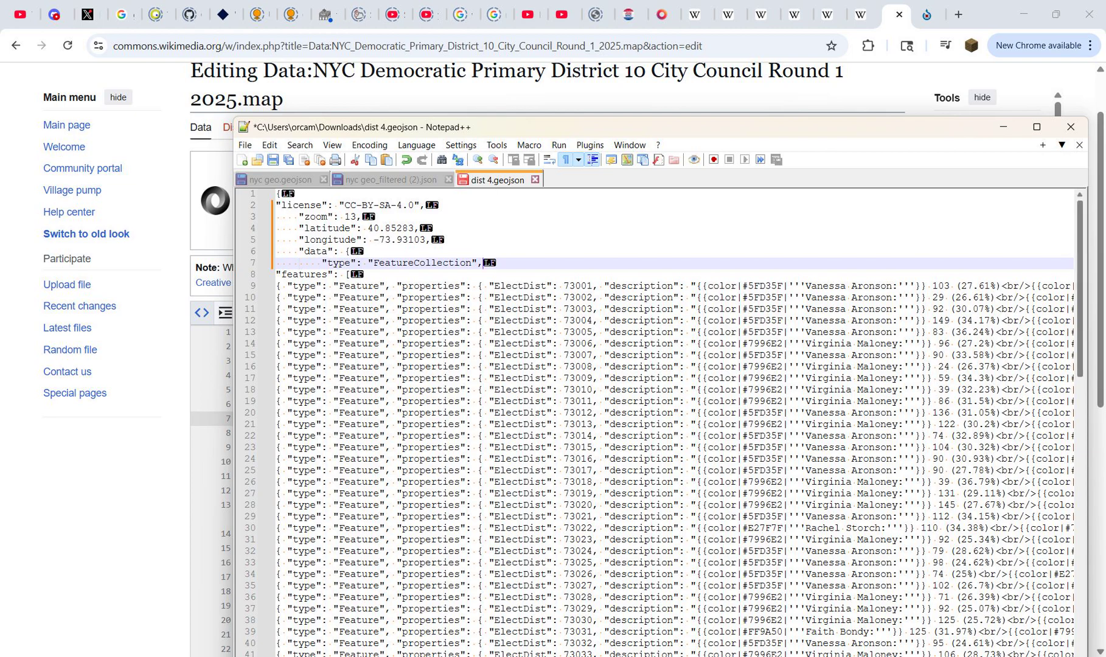
Step: Add a closing curly brace on the final line of dist 4.geojson and select the file's entire text
{"action": "left_click_drag", "start_coordinate": [1081, 280], "coordinate": [1081, 605]}
{"action": "left_click", "coordinate": [277, 298]}
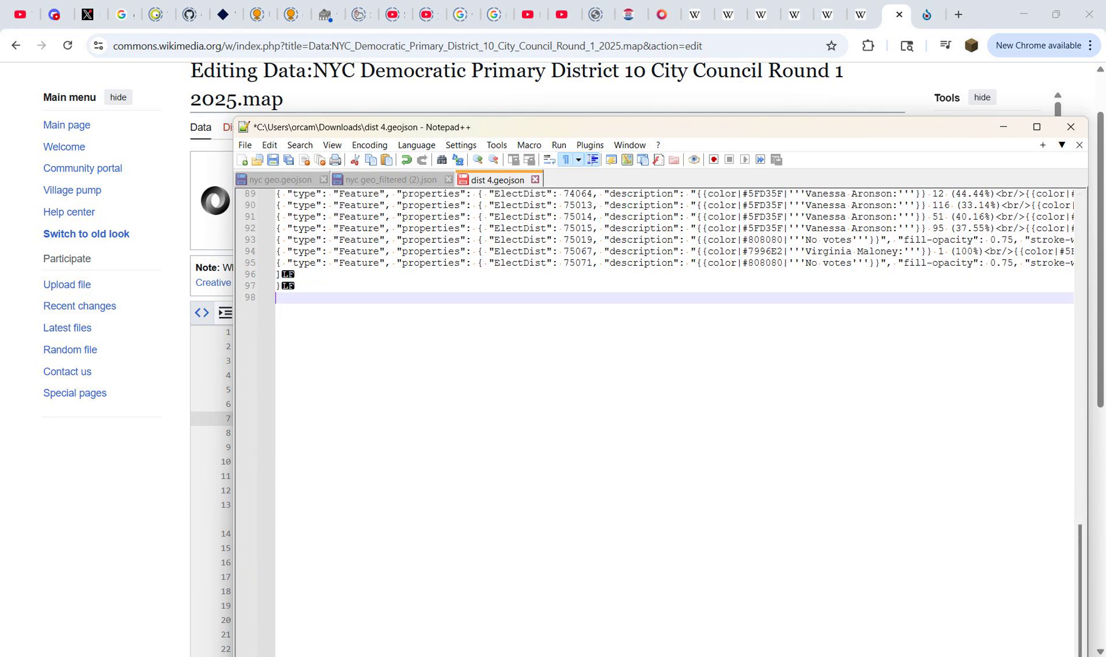
{"action": "type", "text": "}"}
{"action": "key", "text": "ctrl+a"}
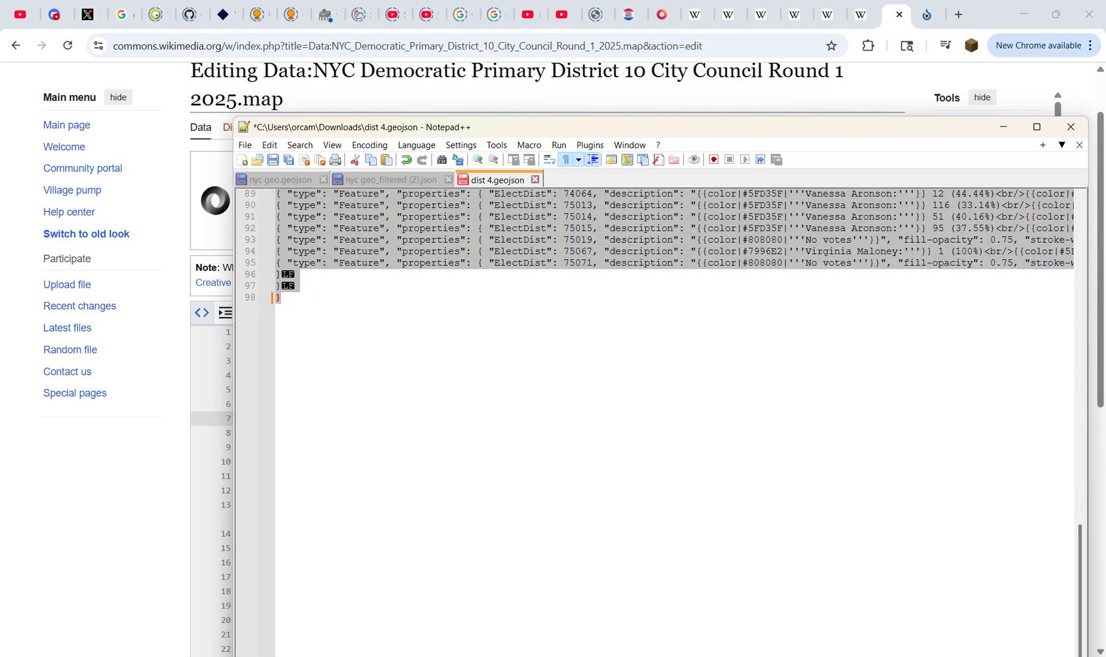
Step: Replace the District 4 map page's source on Wikimedia Commons with the full text of dist 4.geojson and publish the page
{"action": "left_click", "coordinate": [927, 14]}
{"action": "left_click", "coordinate": [404, 368]}
{"action": "key", "text": "ctrl+a"}
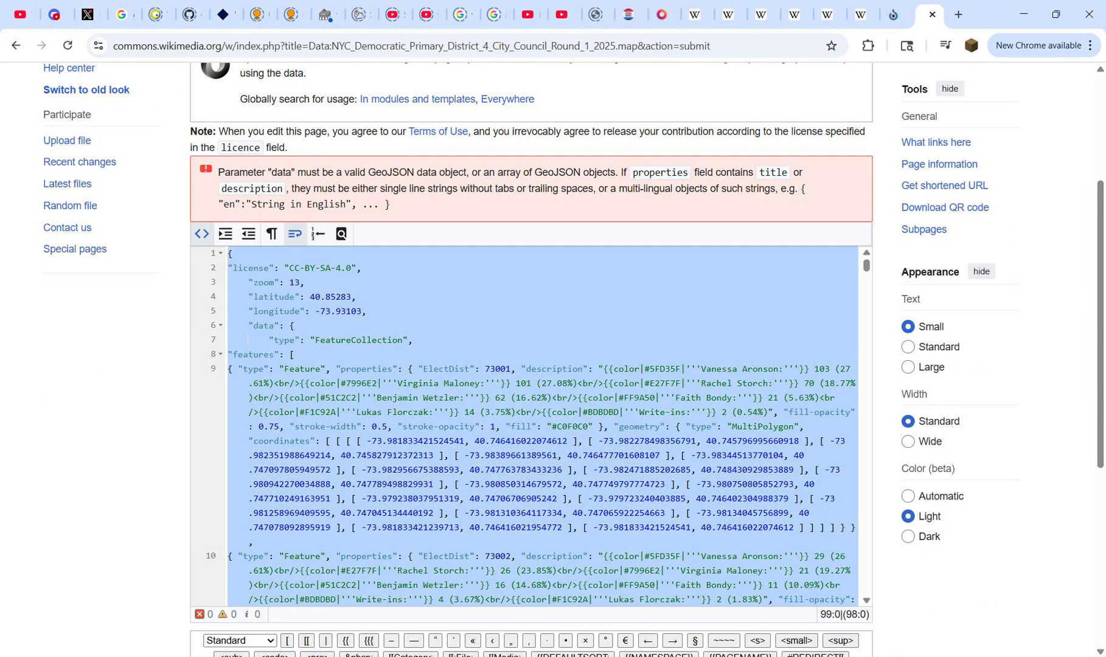
{"action": "key", "text": "ctrl+v"}
{"action": "scroll", "coordinate": [404, 368], "scroll_direction": "down", "scroll_amount": 6}
{"action": "left_click", "coordinate": [241, 469]}
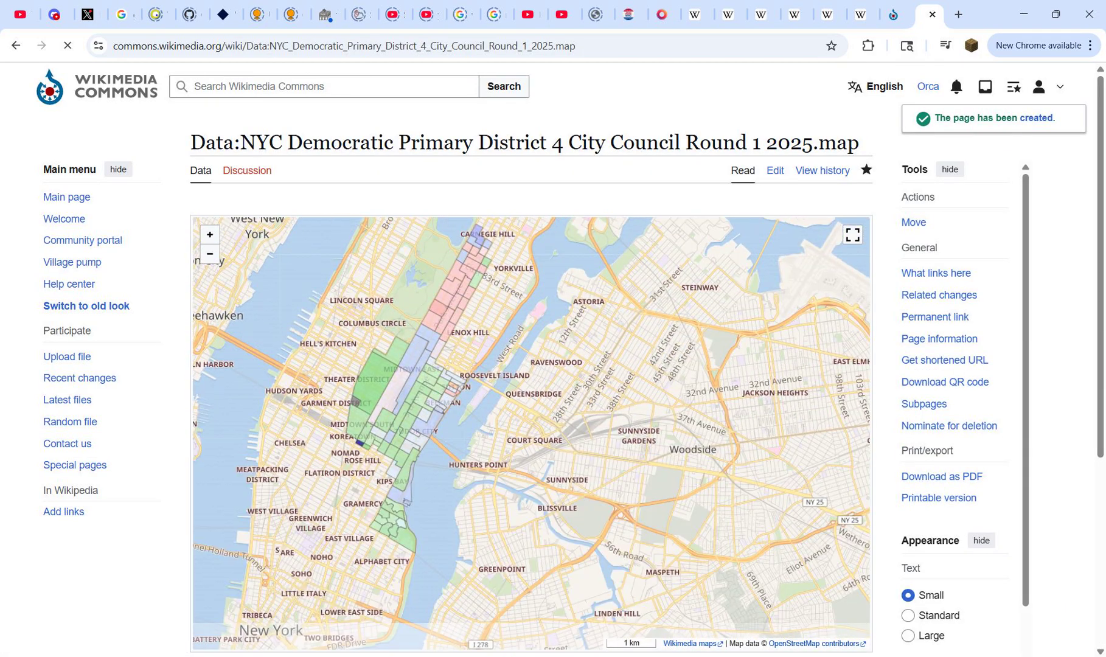
Step: Inspect the precinct result popups across the published District 4 map, from Midtown to Sutton, Kips Bay and the southern precincts
{"action": "left_click_drag", "start_coordinate": [365, 373], "coordinate": [367, 393]}
{"action": "left_click", "coordinate": [366, 390]}
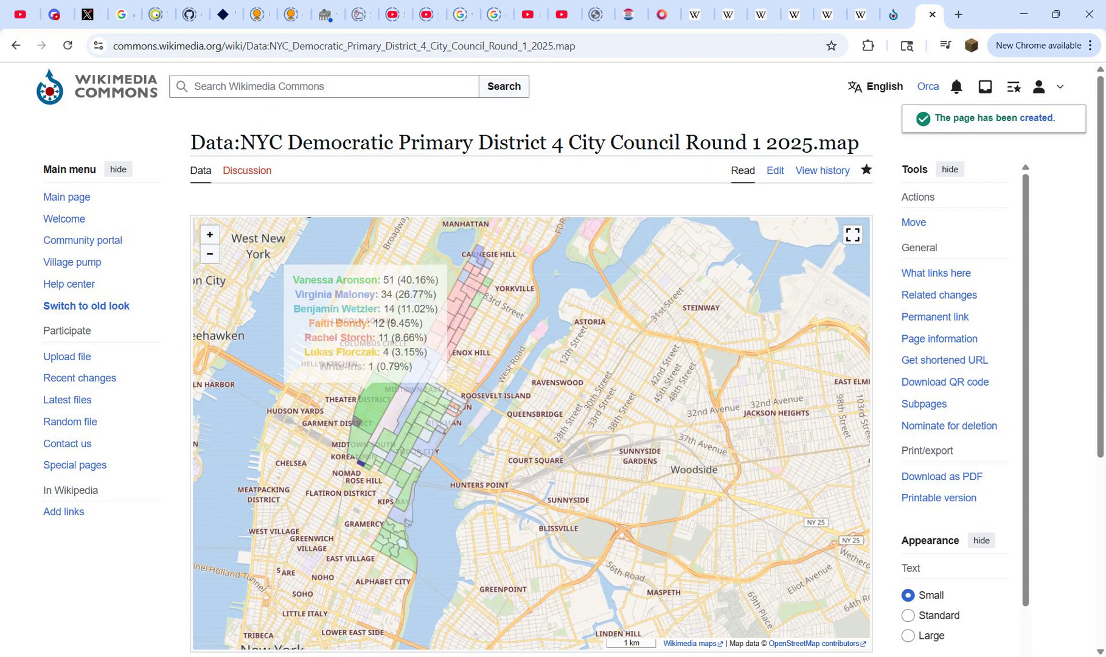
{"action": "scroll", "coordinate": [371, 419], "scroll_direction": "up", "scroll_amount": 1}
{"action": "left_click", "coordinate": [426, 390]}
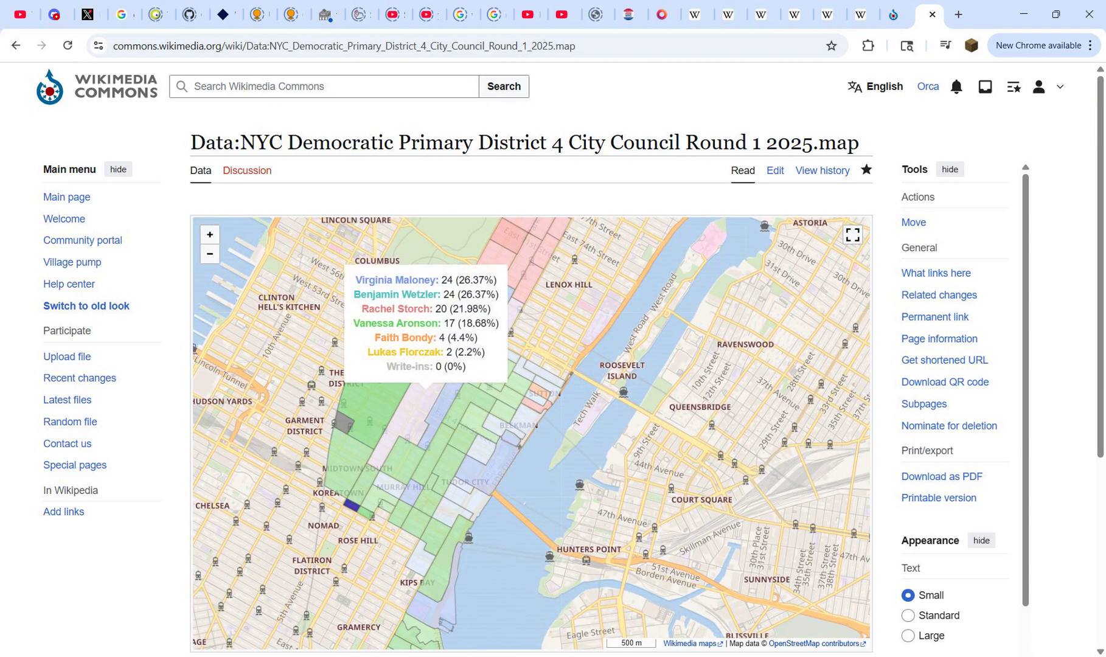
{"action": "scroll", "coordinate": [525, 412], "scroll_direction": "up", "scroll_amount": 1}
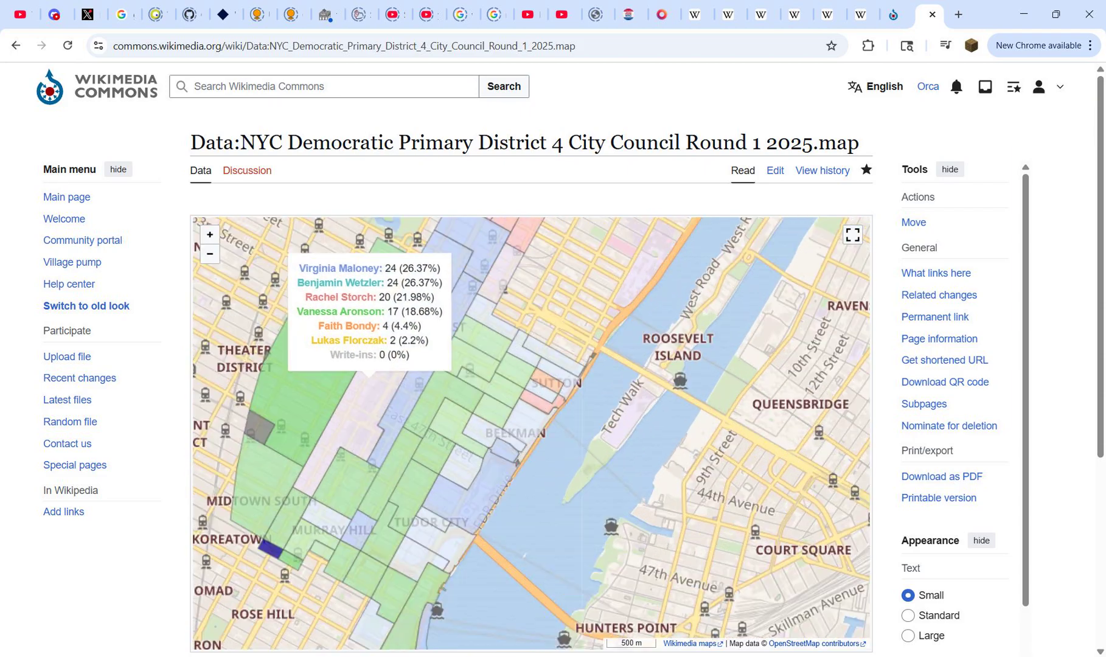
{"action": "left_click", "coordinate": [549, 365]}
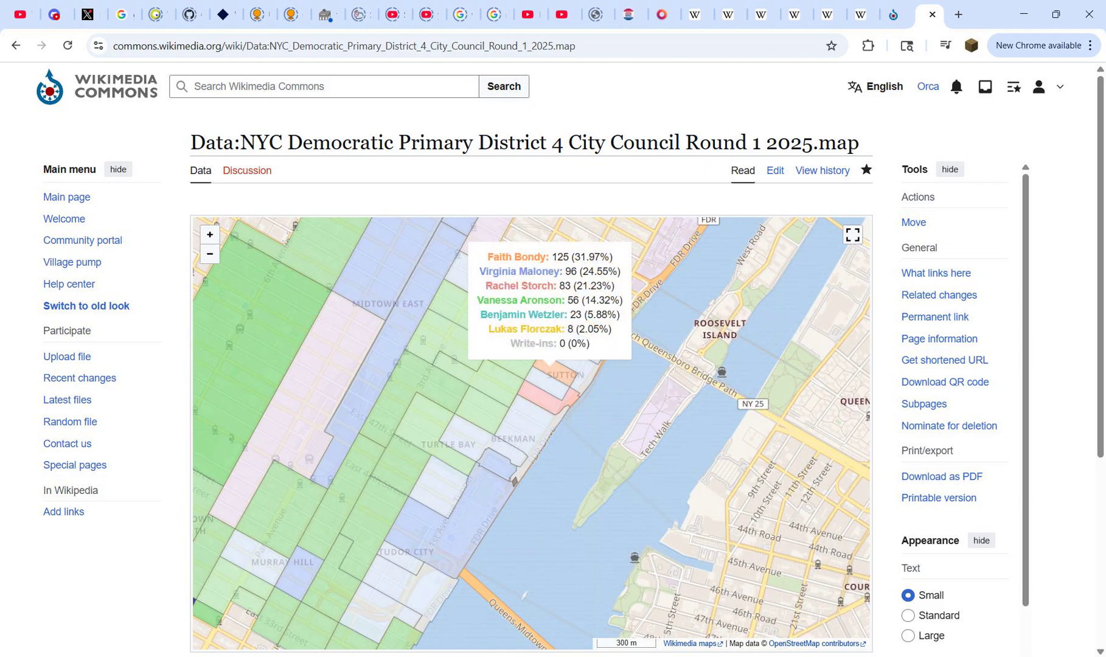
{"action": "scroll", "coordinate": [447, 313], "scroll_direction": "down", "scroll_amount": 1}
{"action": "scroll", "coordinate": [367, 544], "scroll_direction": "up", "scroll_amount": 1}
{"action": "left_click_drag", "start_coordinate": [367, 544], "coordinate": [363, 351]}
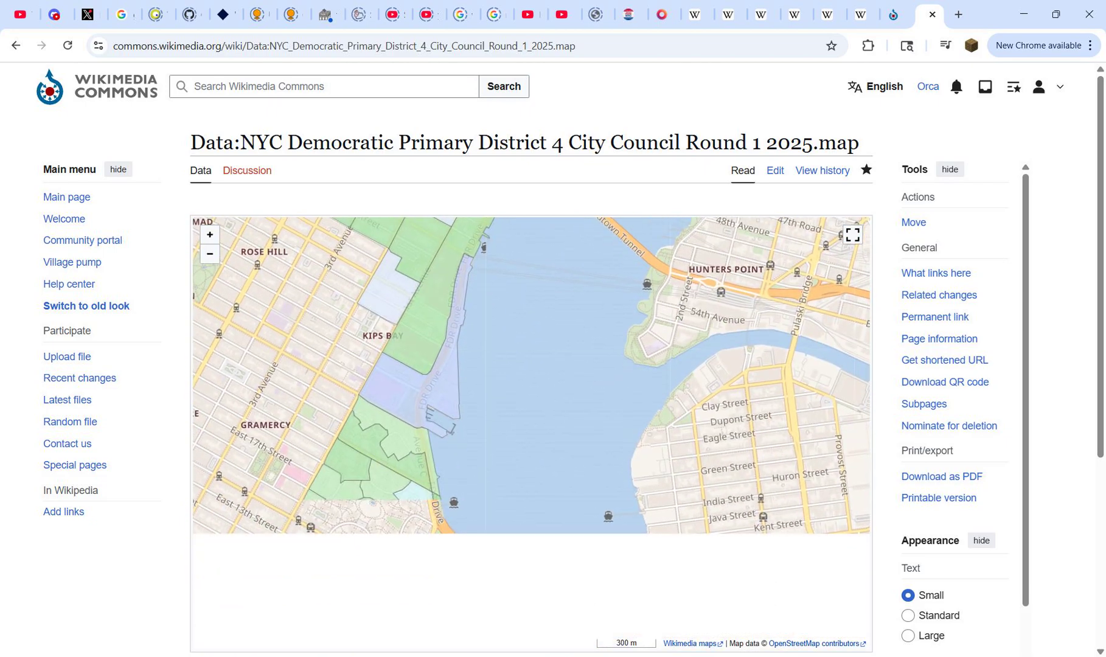
{"action": "left_click", "coordinate": [409, 496]}
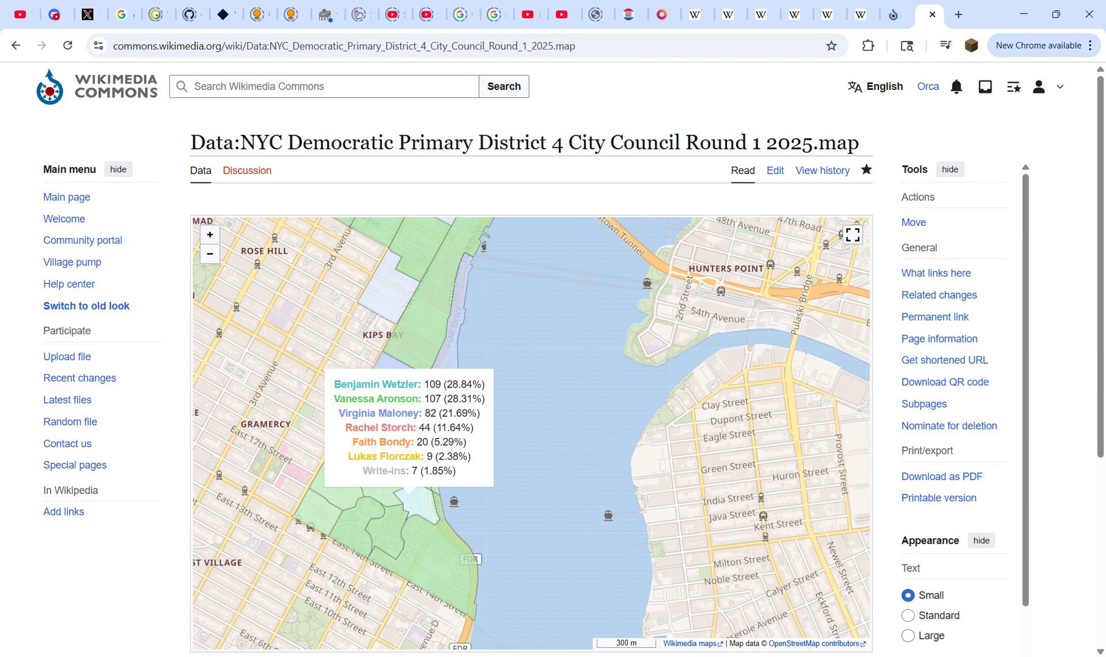
{"action": "scroll", "coordinate": [520, 451], "scroll_direction": "down", "scroll_amount": 1}
{"action": "scroll", "coordinate": [441, 317], "scroll_direction": "up", "scroll_amount": 1}
{"action": "left_click", "coordinate": [426, 317]}
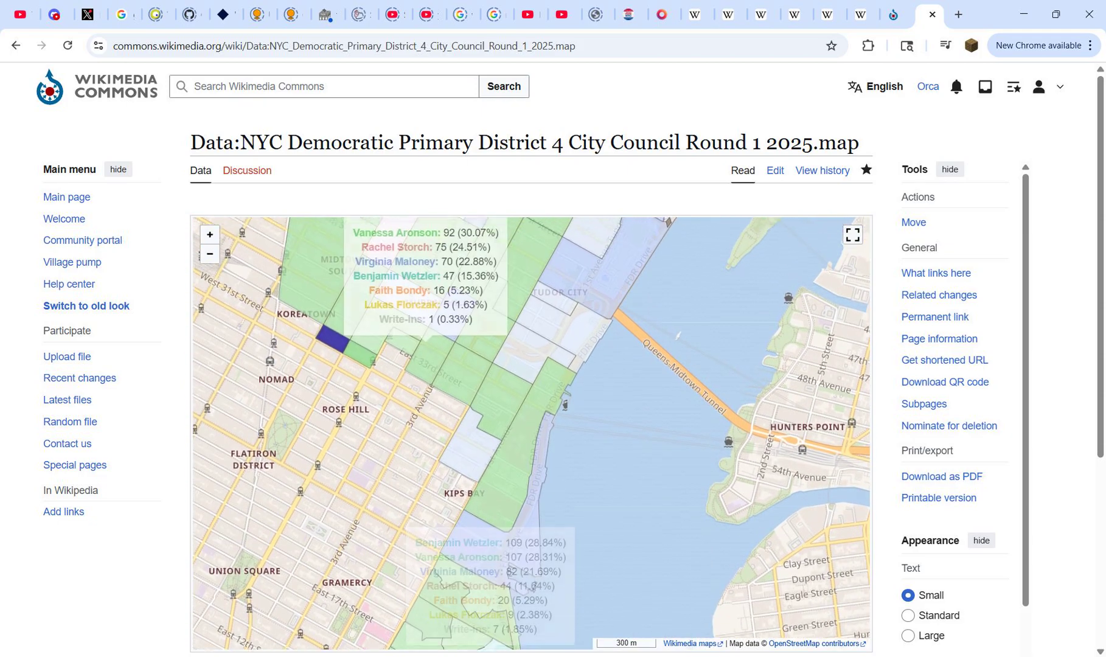
{"action": "left_click", "coordinate": [453, 374]}
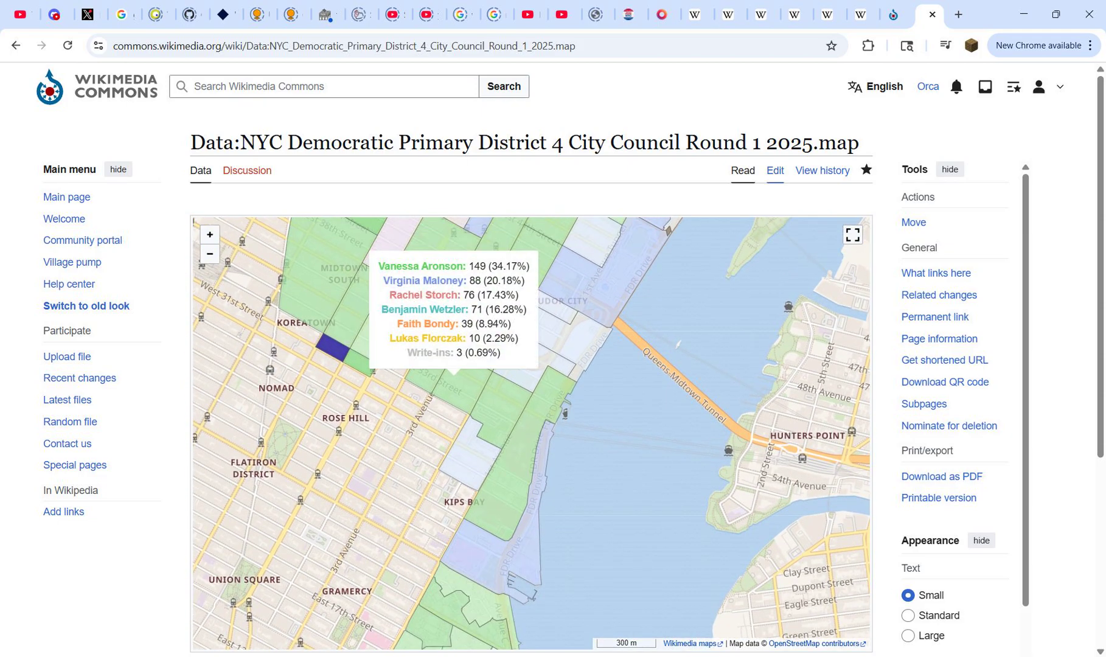
Step: Open the District 4 map data for editing and set its zoom value to 12
{"action": "left_click", "coordinate": [775, 170]}
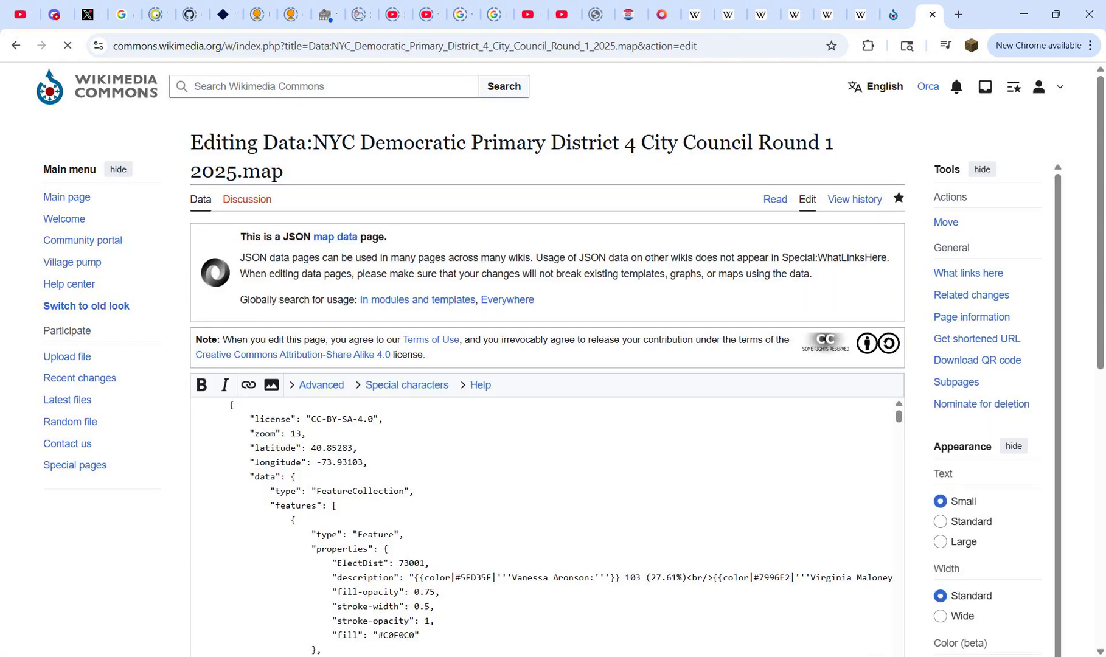
{"action": "left_click_drag", "start_coordinate": [295, 433], "coordinate": [301, 433]}
{"action": "left_click", "coordinate": [311, 434]}
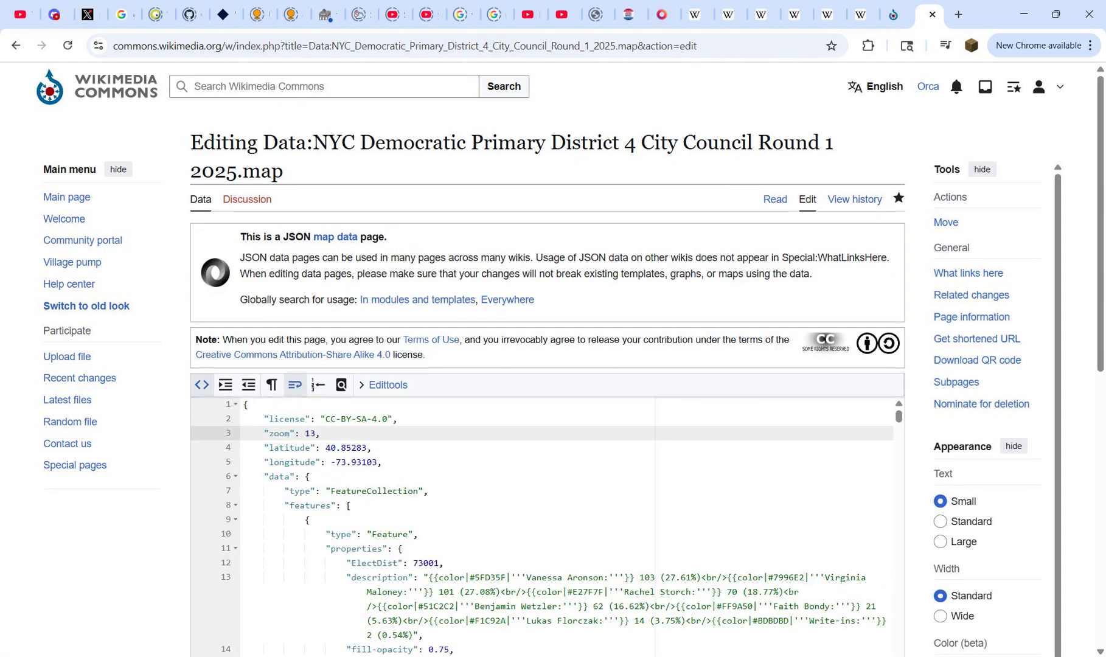
{"action": "key", "text": "Delete"}
{"action": "type", "text": "4"}
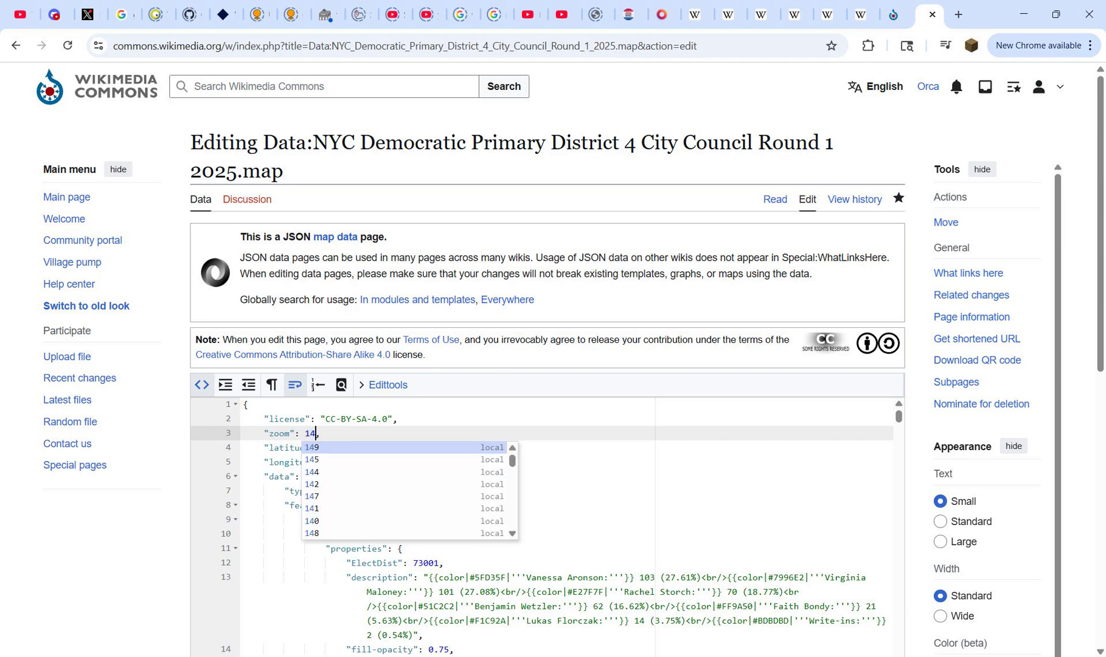
{"action": "left_click", "coordinate": [269, 462]}
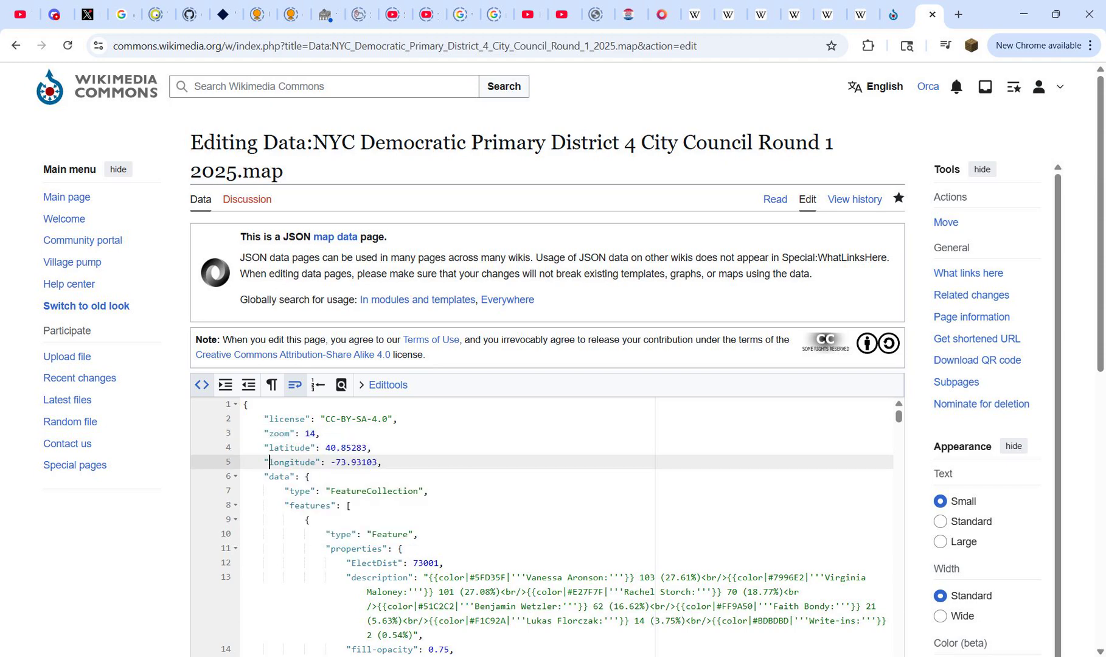
{"action": "left_click_drag", "start_coordinate": [310, 433], "coordinate": [316, 433]}
{"action": "type", "text": "2"}
{"action": "left_click", "coordinate": [535, 463]}
Step: Switch to QGIS, zoom to the Clipped layer and read the coordinates at the district's centre
{"action": "mouse_move", "coordinate": [807, 656]}
{"action": "left_click", "coordinate": [785, 656]}
{"action": "right_click", "coordinate": [157, 430]}
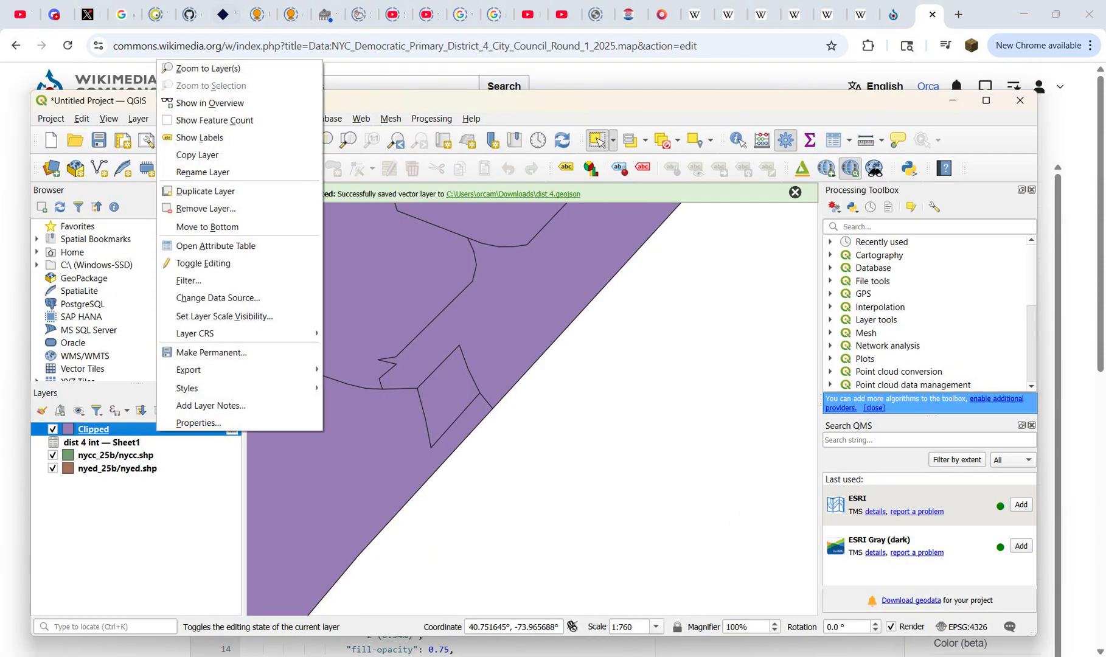
{"action": "left_click", "coordinate": [189, 69]}
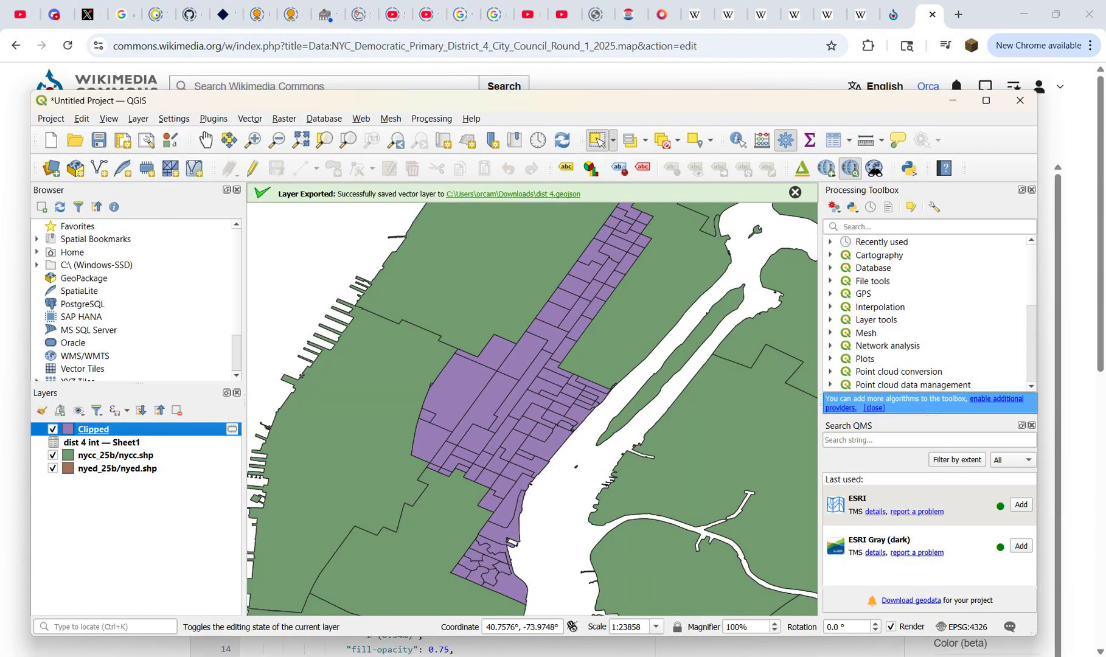
{"action": "key", "text": "super+shift+s"}
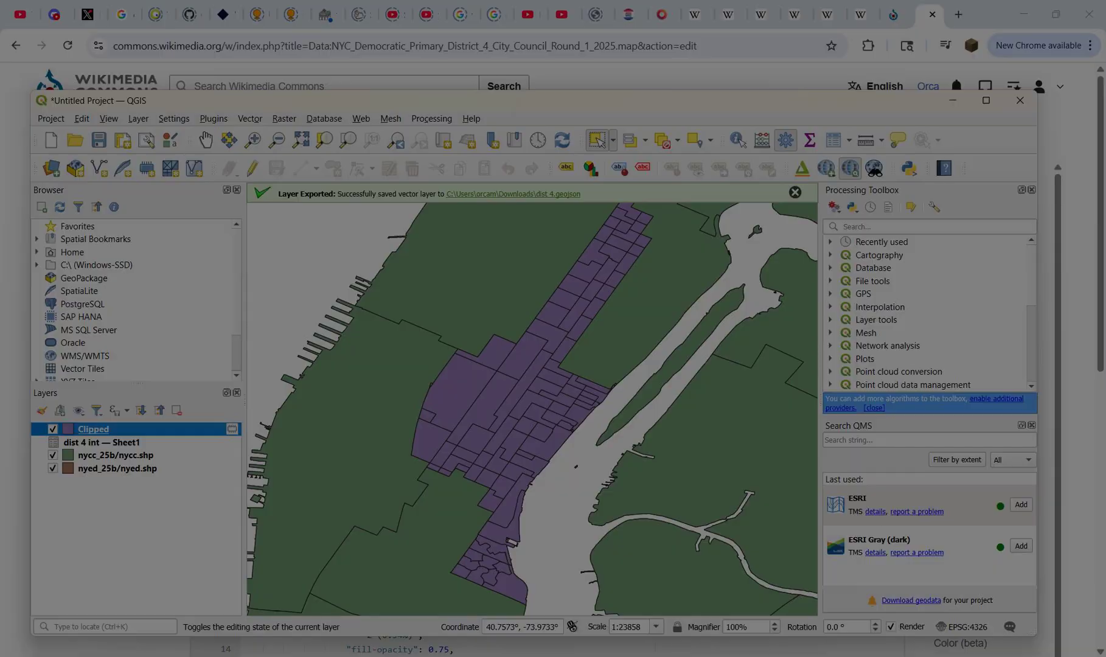
{"action": "key", "text": "Escape"}
Step: Set the latitude in the Commons map data to 40.7573, using the centre coordinate from QGIS
{"action": "left_click_drag", "start_coordinate": [487, 626], "coordinate": [516, 626]}
{"action": "key", "text": "ctrl+c"}
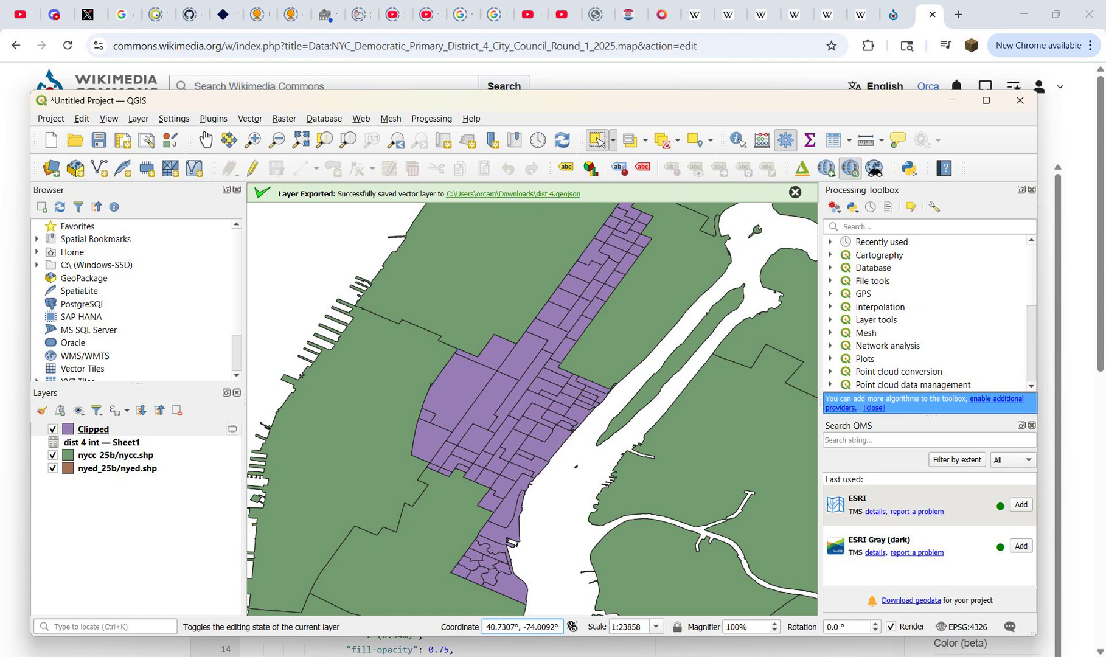
{"action": "key", "text": "alt+Tab"}
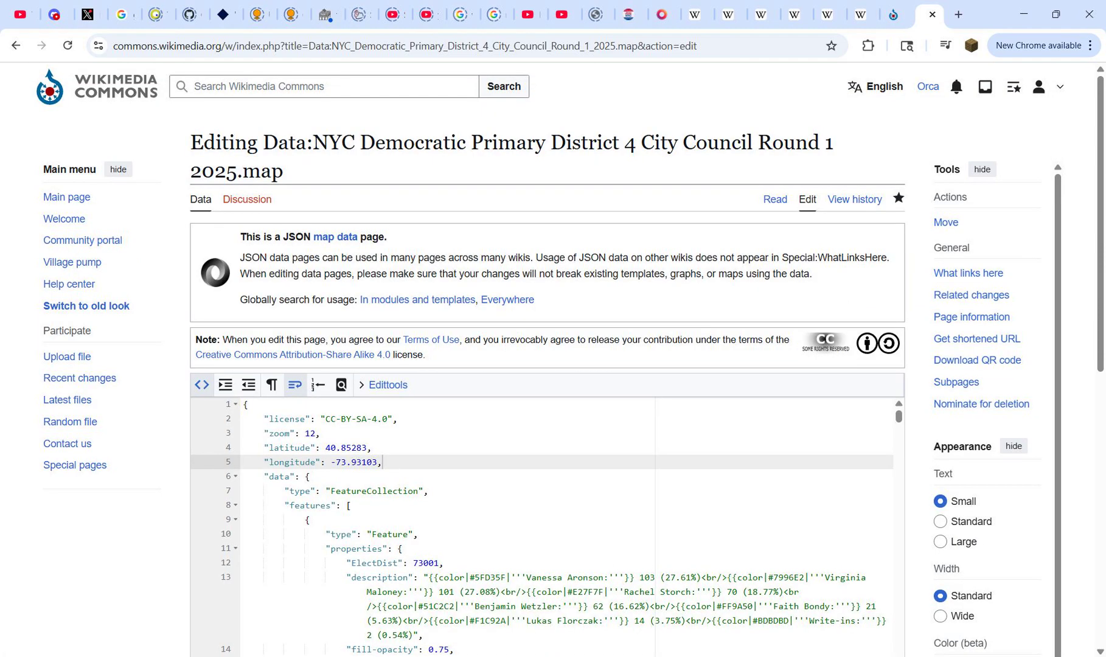
{"action": "left_click_drag", "start_coordinate": [326, 448], "coordinate": [368, 447]}
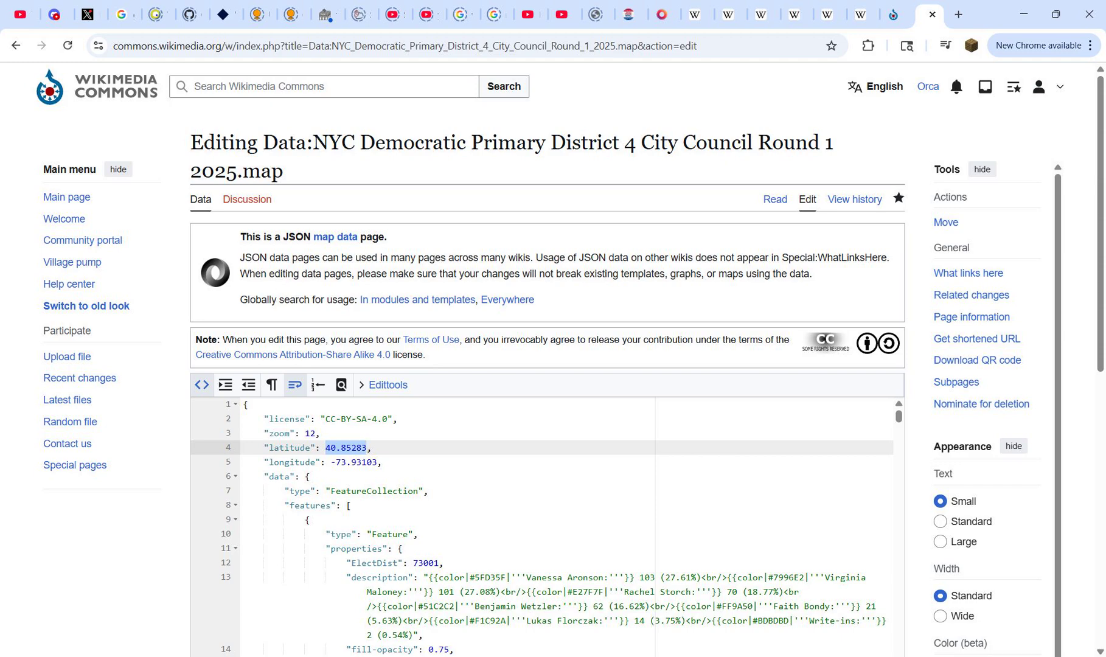
{"action": "key", "text": "ctrl+v"}
Step: Take the district's centre longitude from QGIS, set the map data's longitude to -73.9723 and publish the changes
{"action": "key", "text": "alt+Tab"}
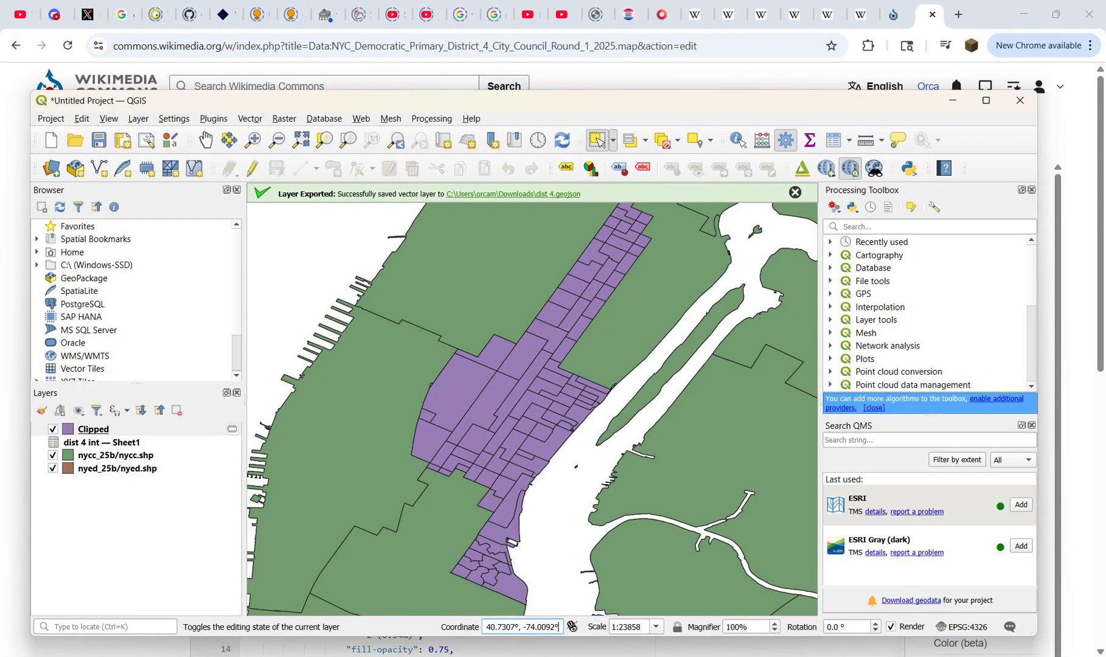
{"action": "key", "text": "alt+Tab"}
{"action": "key", "text": "alt+Tab"}
{"action": "key", "text": "Print"}
{"action": "key", "text": "Escape"}
{"action": "left_click_drag", "start_coordinate": [521, 627], "coordinate": [553, 626]}
{"action": "key", "text": "ctrl+c"}
{"action": "key", "text": "alt+Tab"}
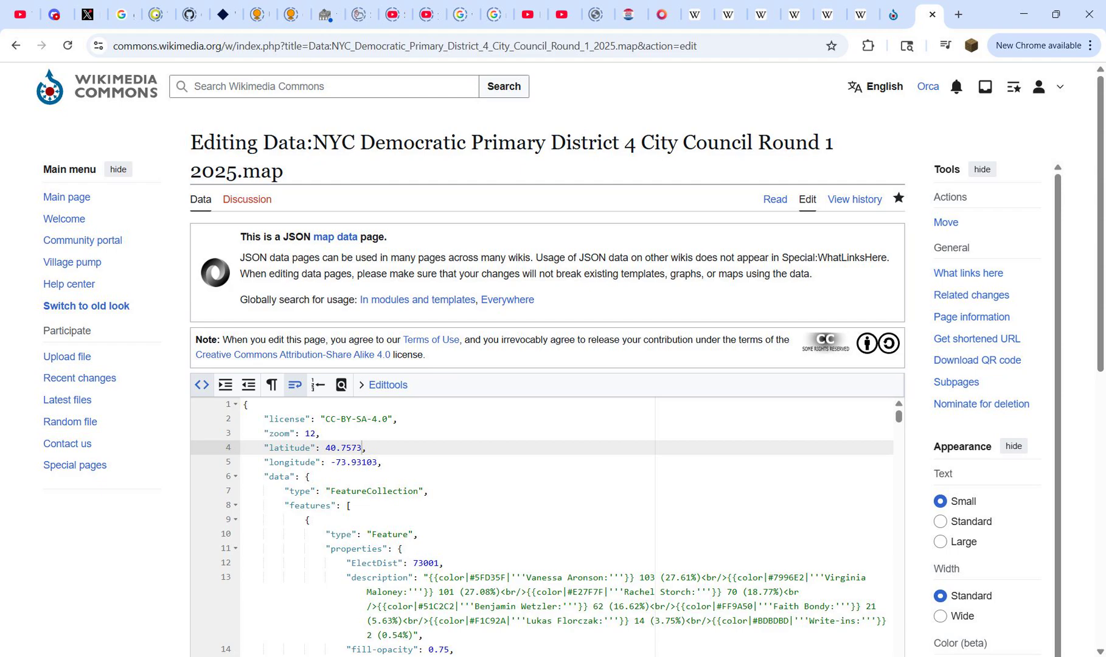
{"action": "left_click_drag", "start_coordinate": [331, 462], "coordinate": [373, 463]}
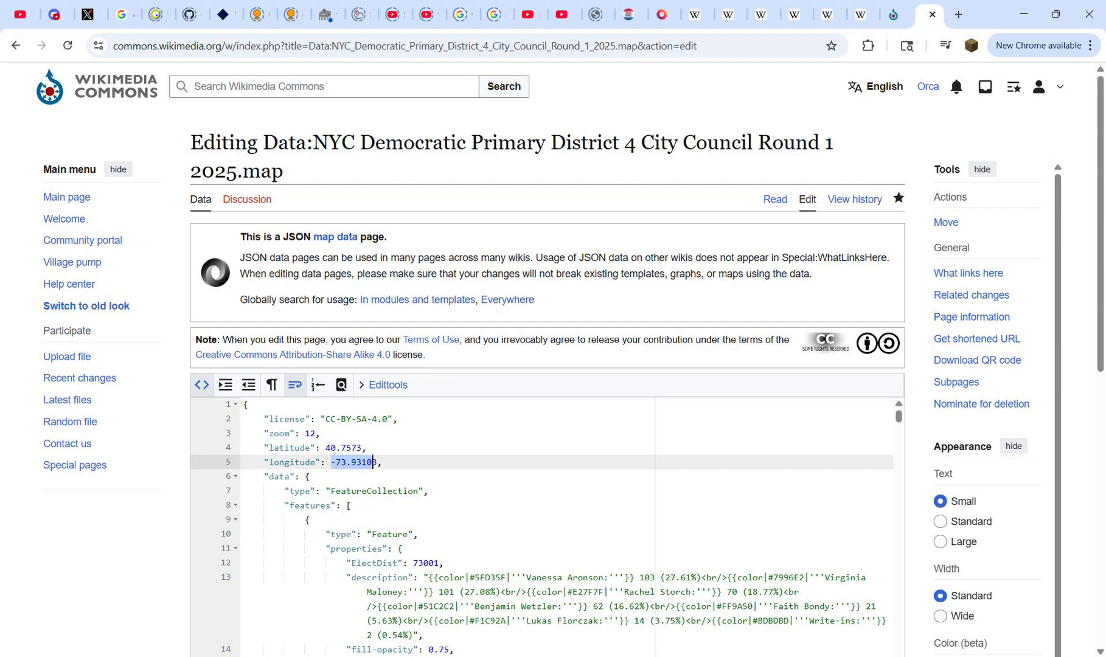
{"action": "key", "text": "ctrl+v"}
{"action": "scroll", "coordinate": [373, 462], "scroll_direction": "down", "scroll_amount": 7}
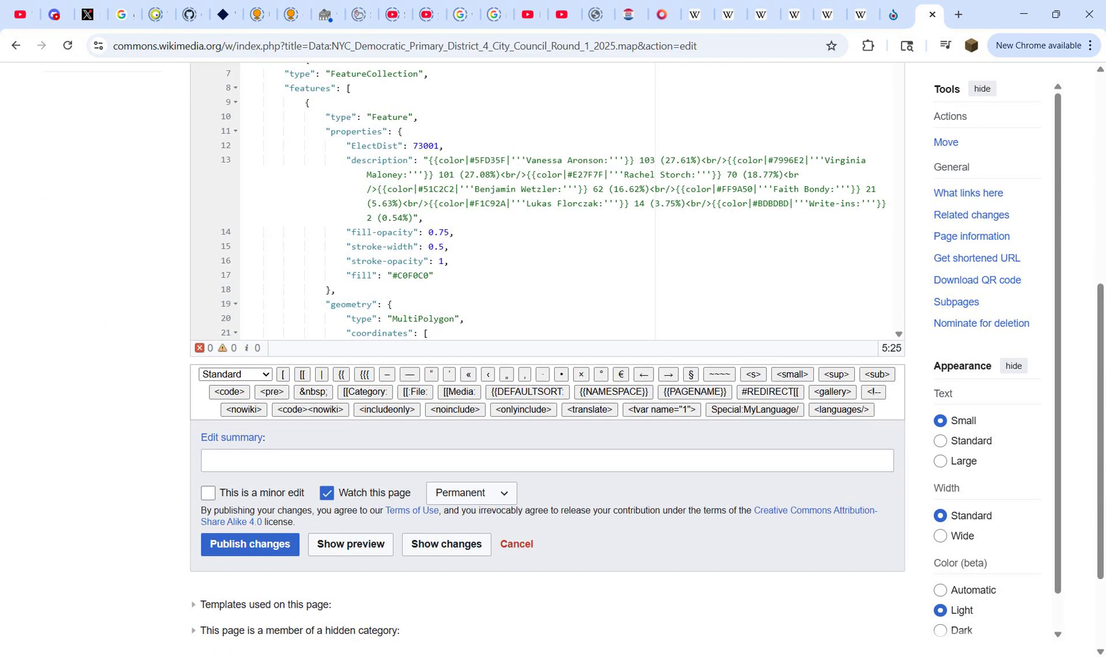
{"action": "left_click", "coordinate": [250, 528]}
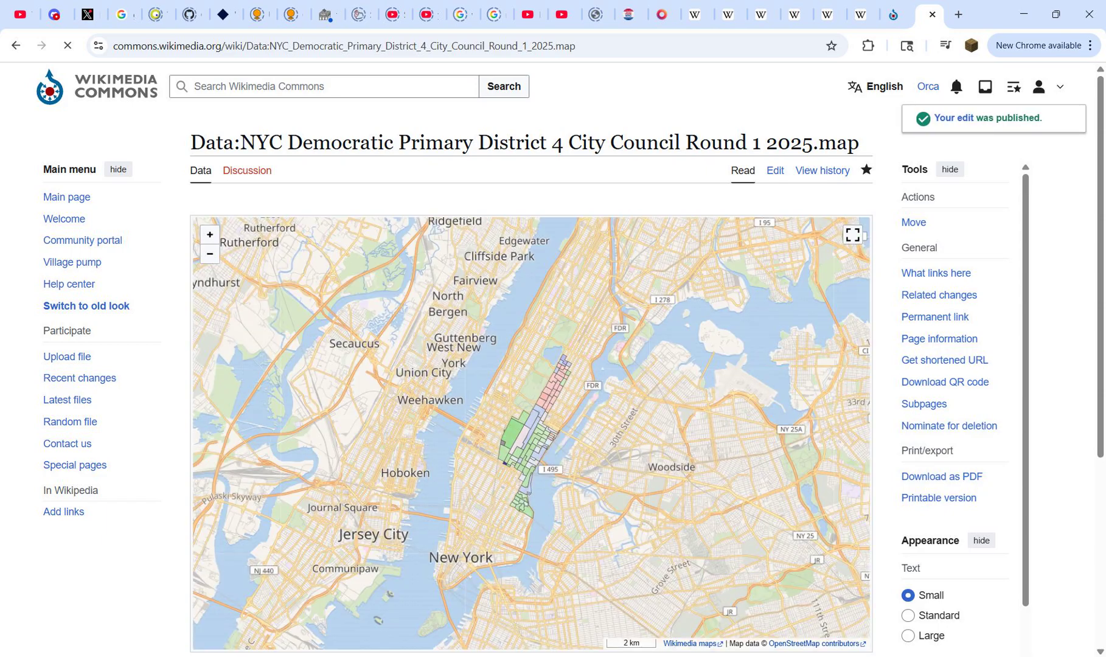
Step: Reopen the District 4 map data for editing, increase its zoom value by one level and publish the changes
{"action": "left_click", "coordinate": [775, 171]}
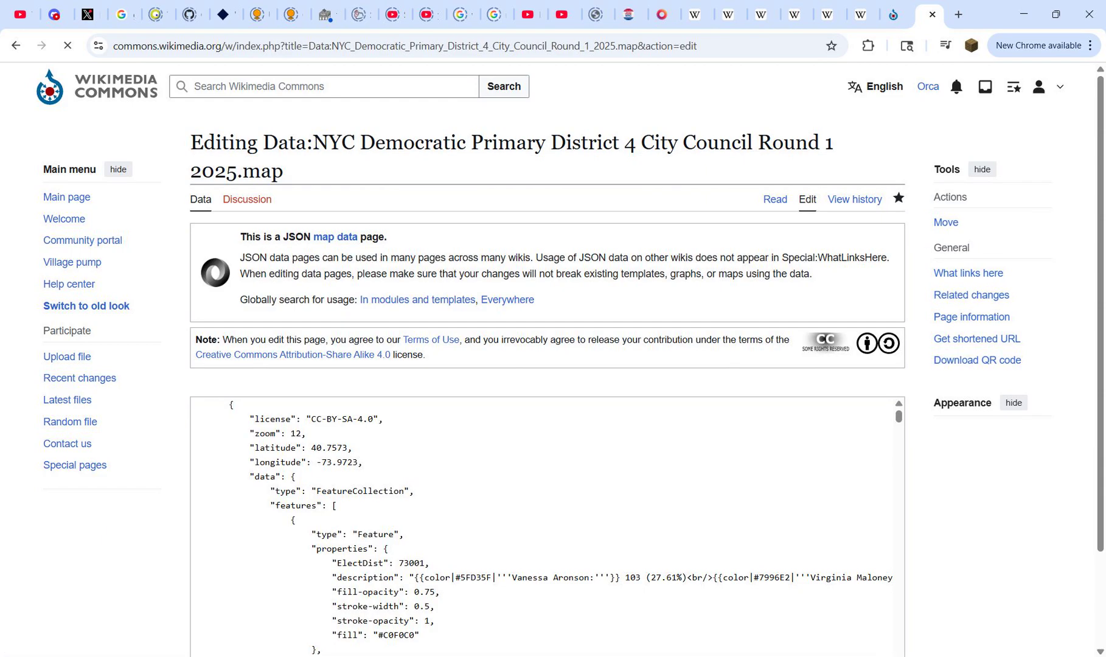
{"action": "left_click", "coordinate": [295, 433]}
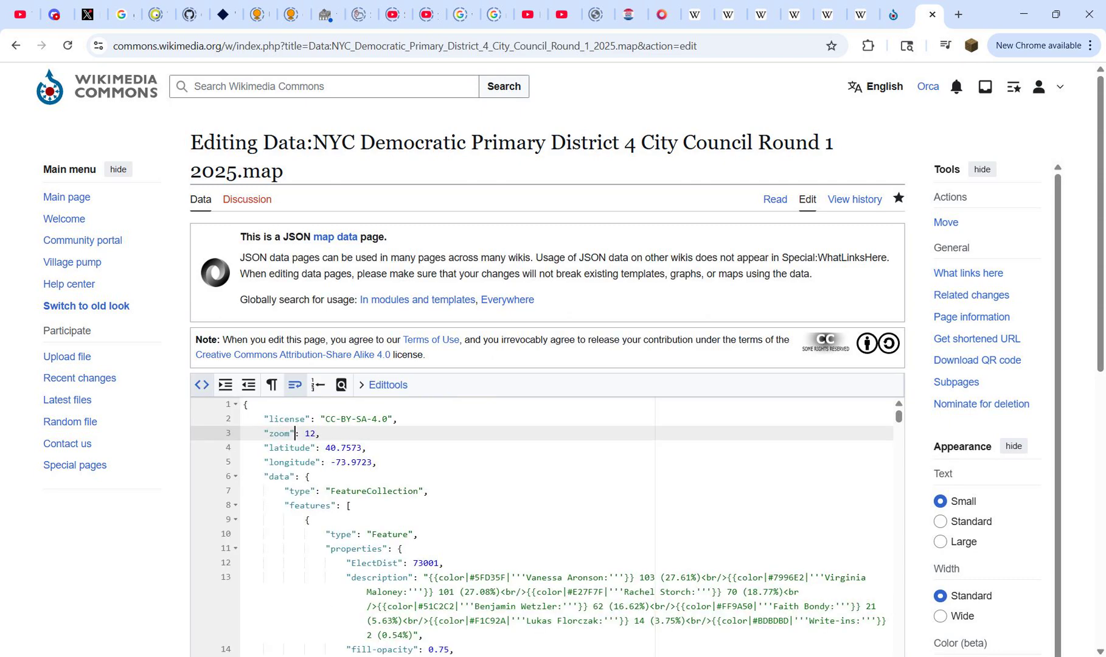
{"action": "left_click_drag", "start_coordinate": [310, 434], "coordinate": [316, 433]}
{"action": "type", "text": "2"}
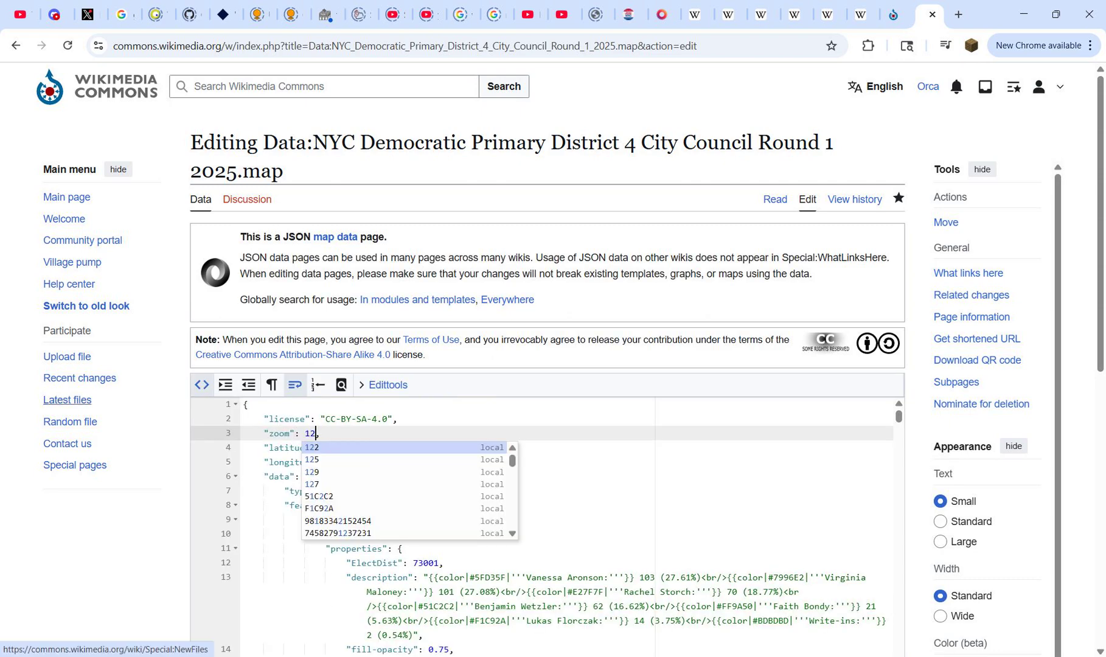
{"action": "scroll", "coordinate": [67, 402], "scroll_direction": "down", "scroll_amount": 8}
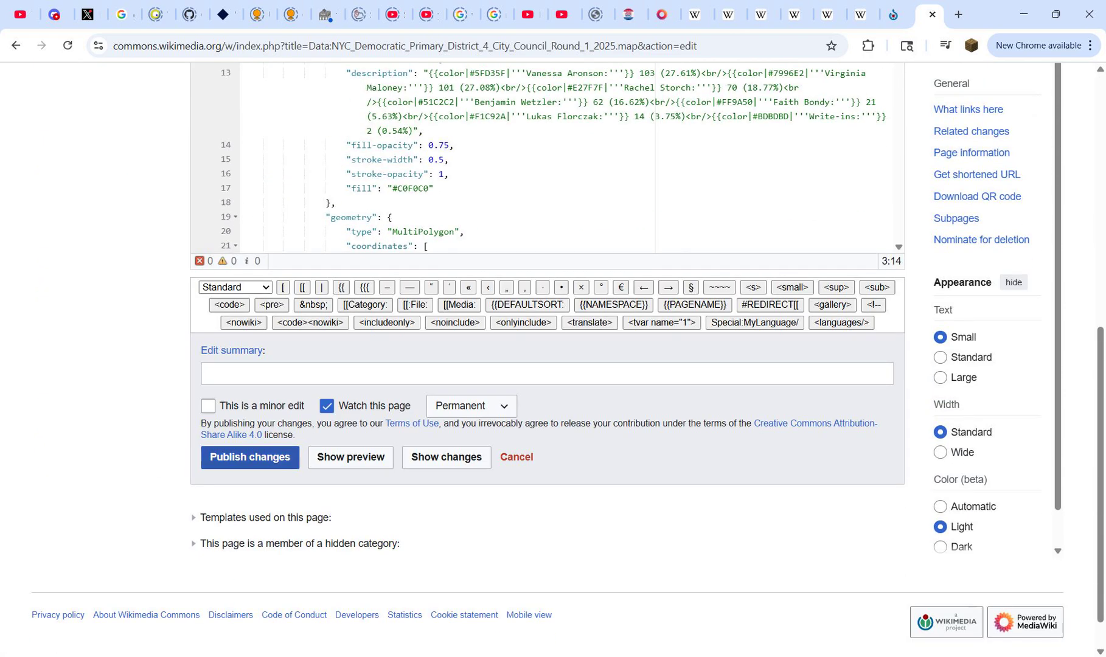
{"action": "left_click", "coordinate": [250, 458]}
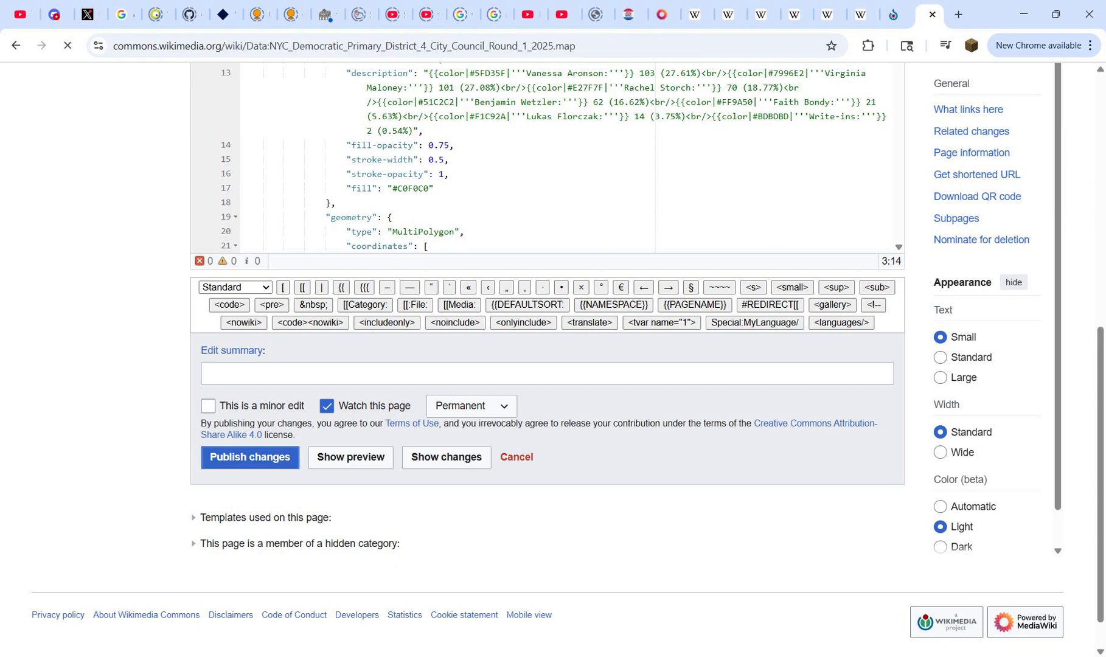
Step: Examine the republished map's framing and the precinct popups around Turtle Bay and Beekman
{"action": "scroll", "coordinate": [531, 396], "scroll_direction": "down", "scroll_amount": 1}
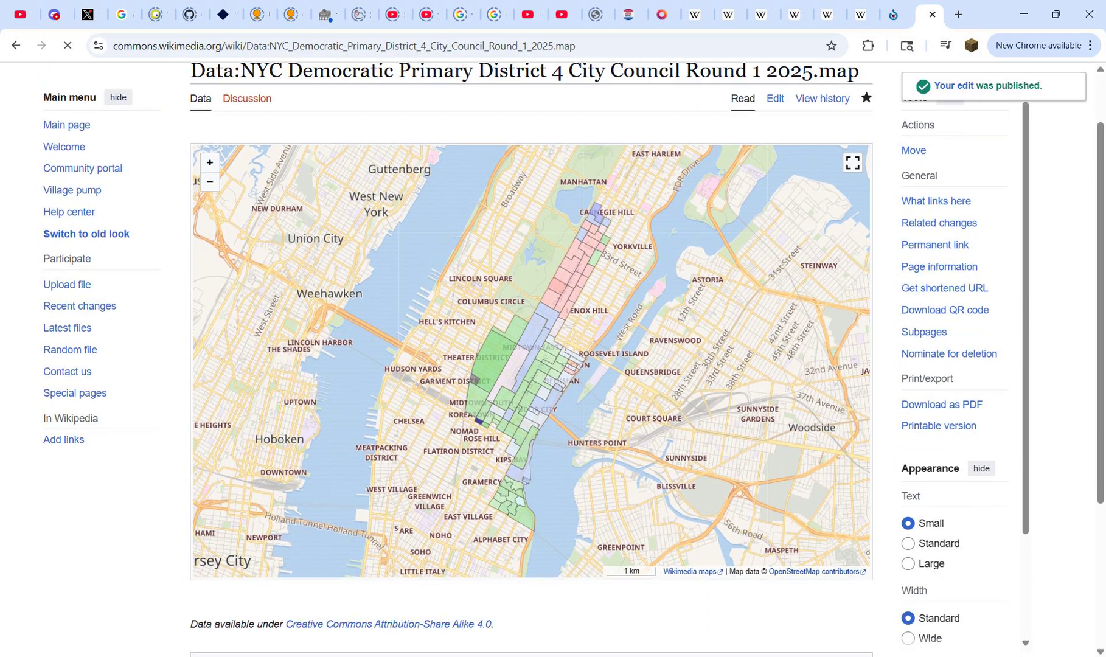
{"action": "left_click_drag", "start_coordinate": [557, 355], "coordinate": [524, 347]}
{"action": "scroll", "coordinate": [524, 347], "scroll_direction": "up", "scroll_amount": 2}
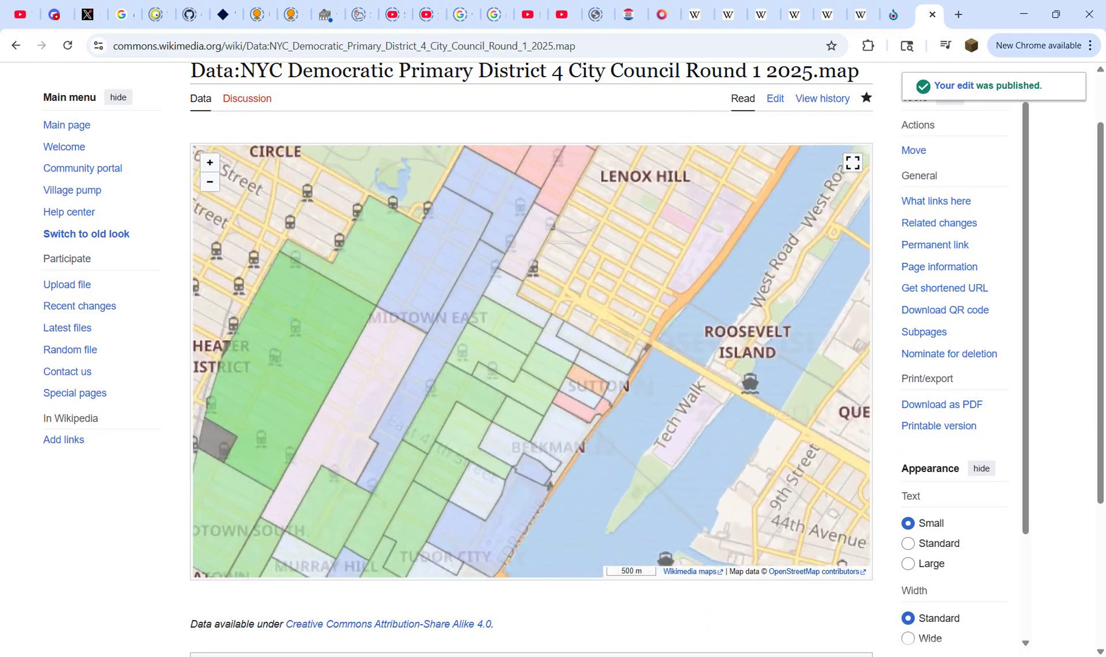
{"action": "left_click", "coordinate": [508, 338]}
{"action": "left_click", "coordinate": [524, 398]}
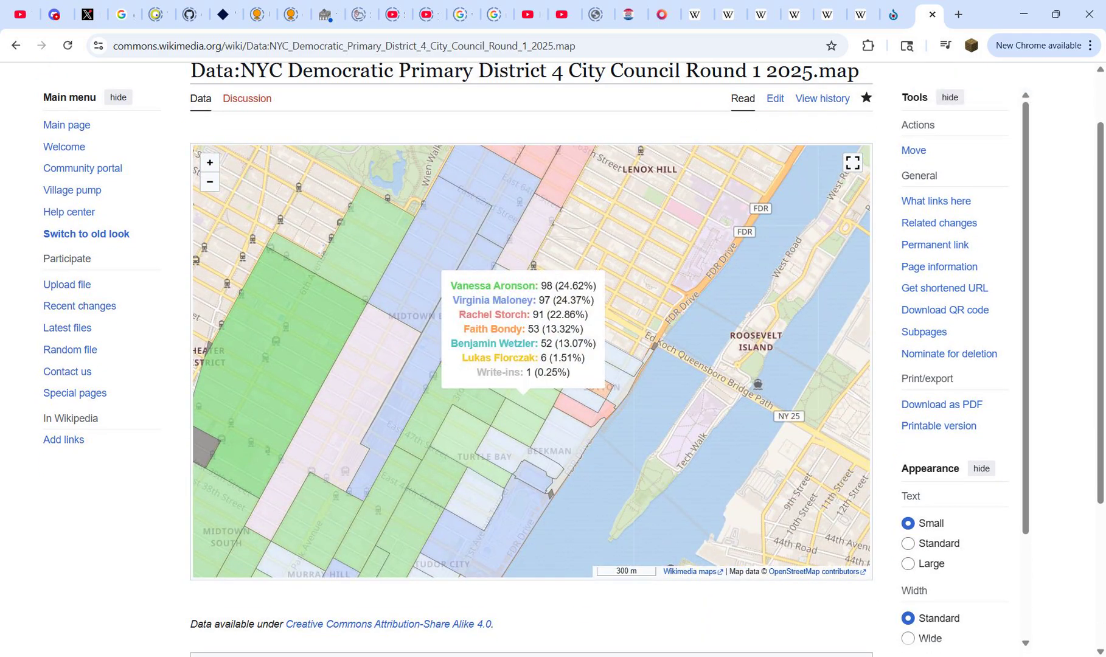
{"action": "scroll", "coordinate": [545, 496], "scroll_direction": "up", "scroll_amount": 1}
{"action": "left_click", "coordinate": [543, 490]}
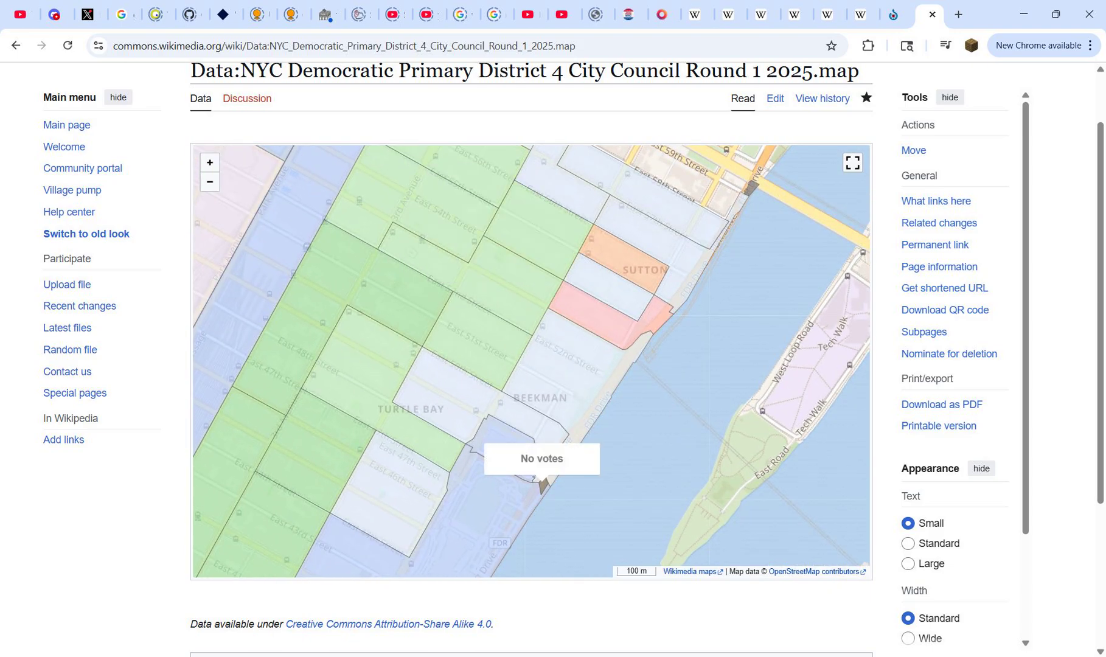
{"action": "scroll", "coordinate": [586, 344], "scroll_direction": "down", "scroll_amount": 3}
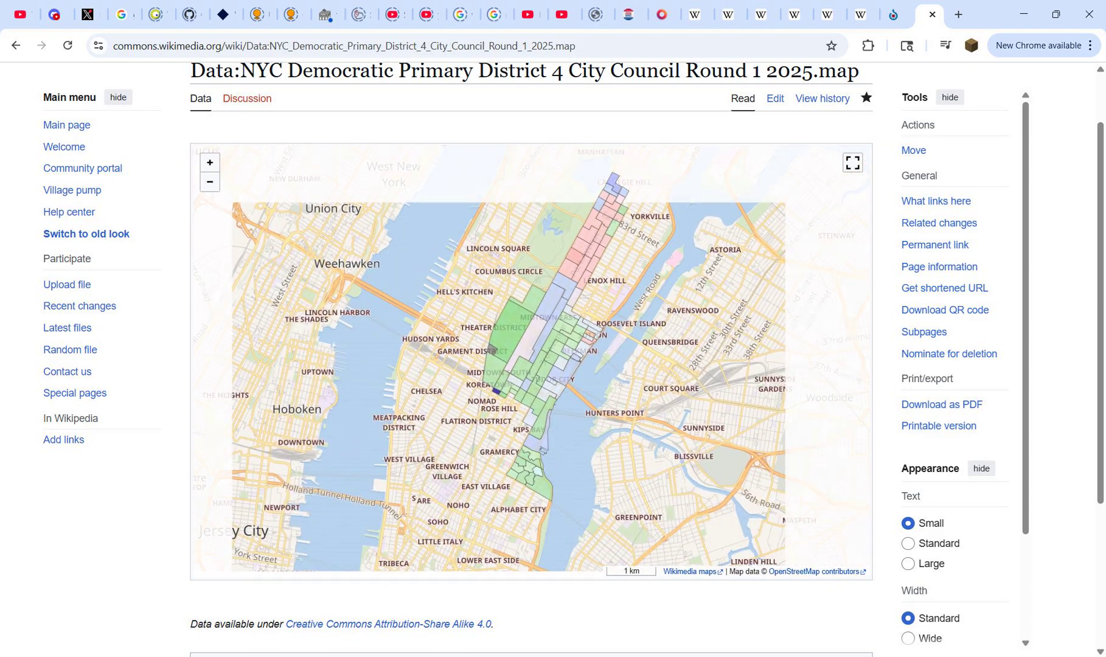
Step: Examine the district's northern precincts around Carnegie Hill and Yorkville on the published map
{"action": "left_click_drag", "start_coordinate": [586, 344], "coordinate": [546, 408]}
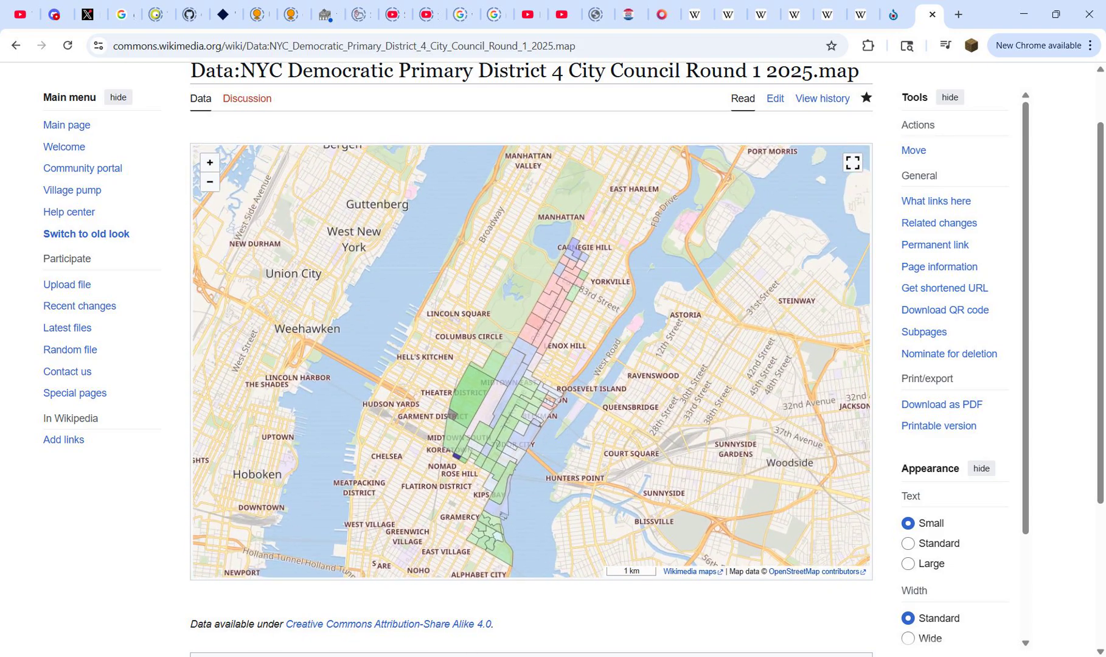
{"action": "scroll", "coordinate": [578, 205], "scroll_direction": "up", "scroll_amount": 1}
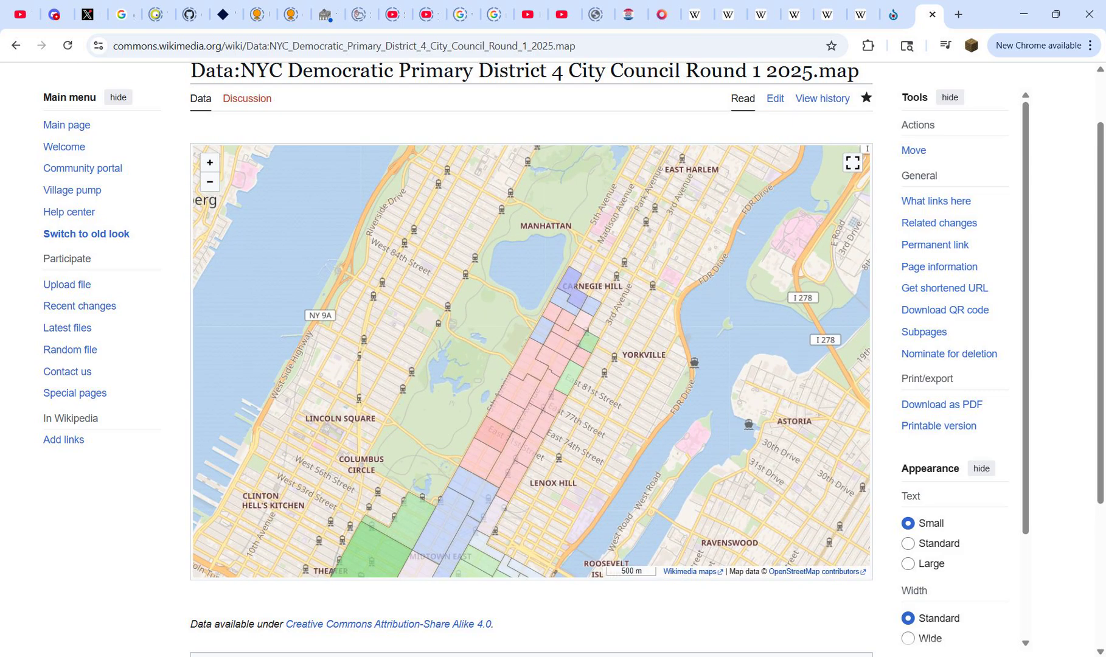
{"action": "scroll", "coordinate": [570, 359], "scroll_direction": "up", "scroll_amount": 2}
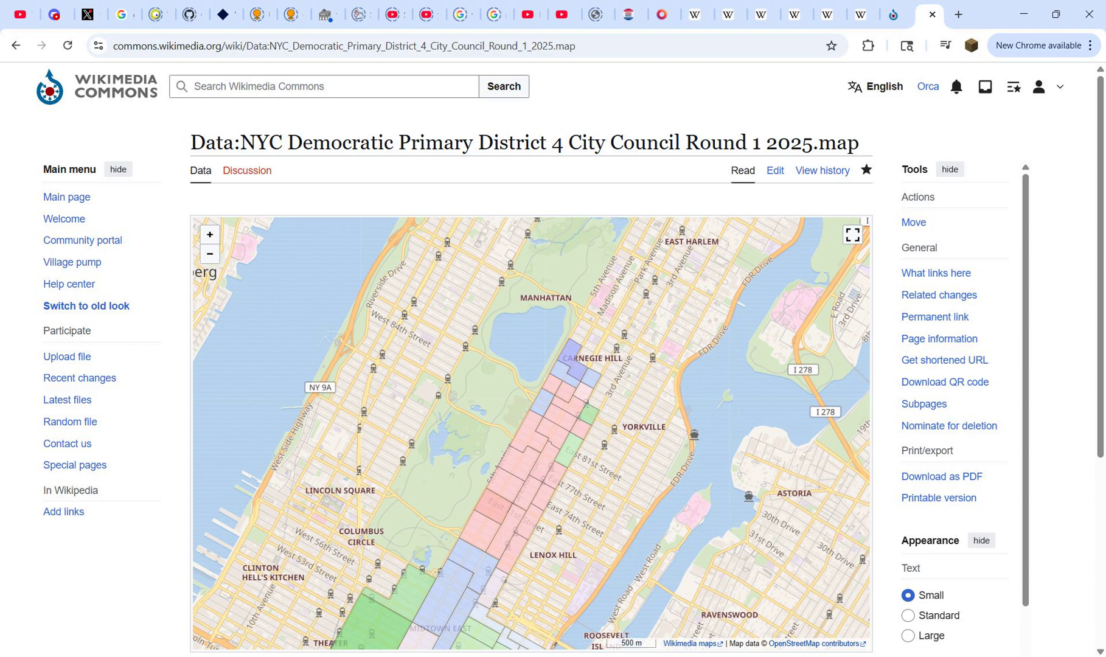
Step: Search the web for "geojson compressor" in a new tab and open the Reduce GeoJSON tool
{"action": "key", "text": "ctrl+t"}
{"action": "type", "text": "geojs"}
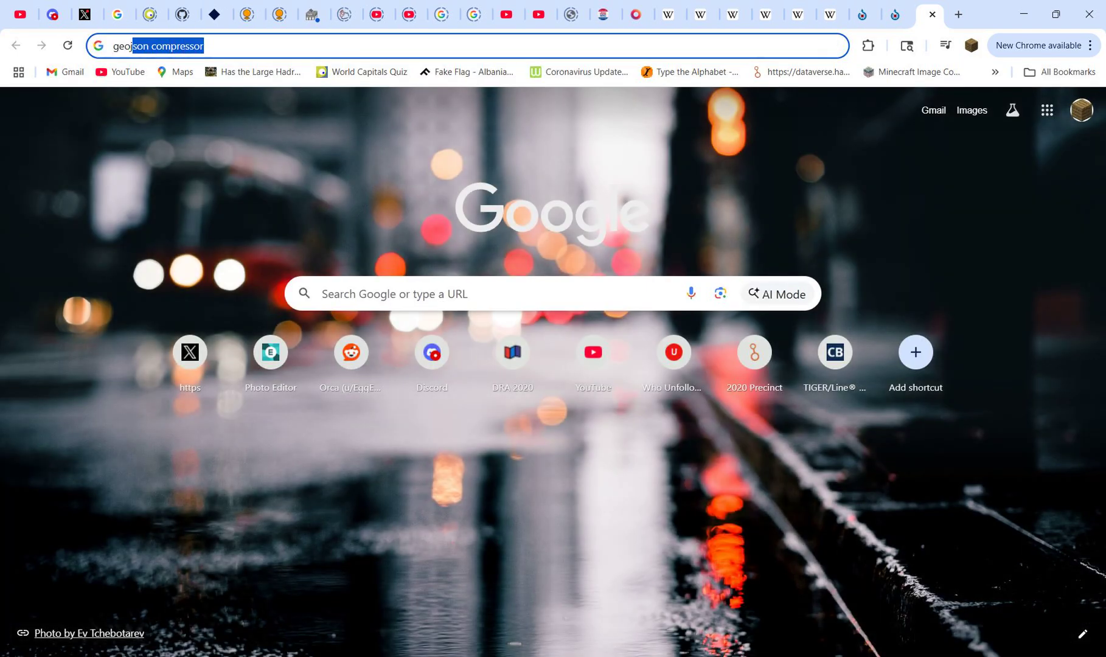
{"action": "key", "text": "Return"}
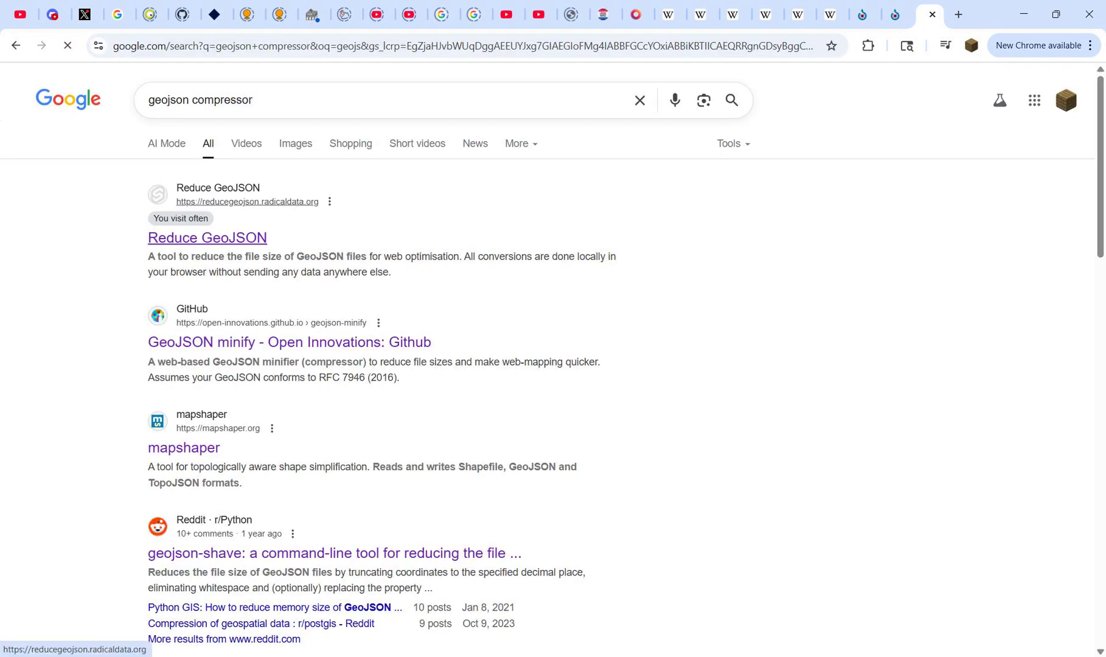
{"action": "left_click", "coordinate": [207, 237]}
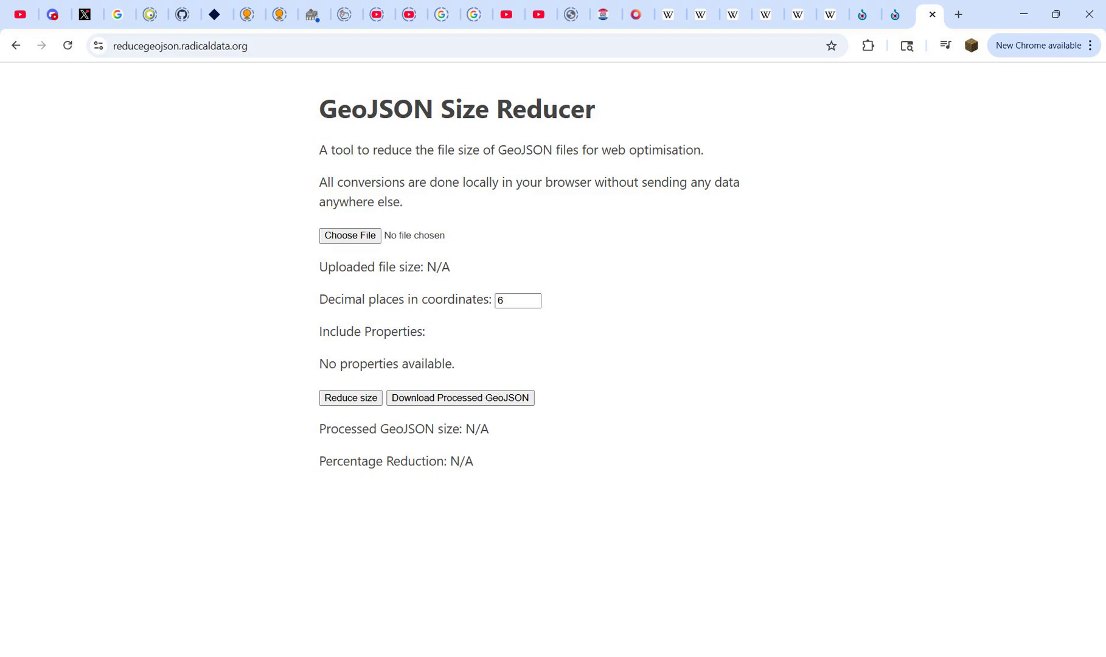
Step: Load dist 4.geojson into the size reducer, set the coordinates to 4 decimal places and reduce the file
{"action": "left_click", "coordinate": [350, 235]}
{"action": "double_click", "coordinate": [175, 131]}
{"action": "double_click", "coordinate": [501, 301]}
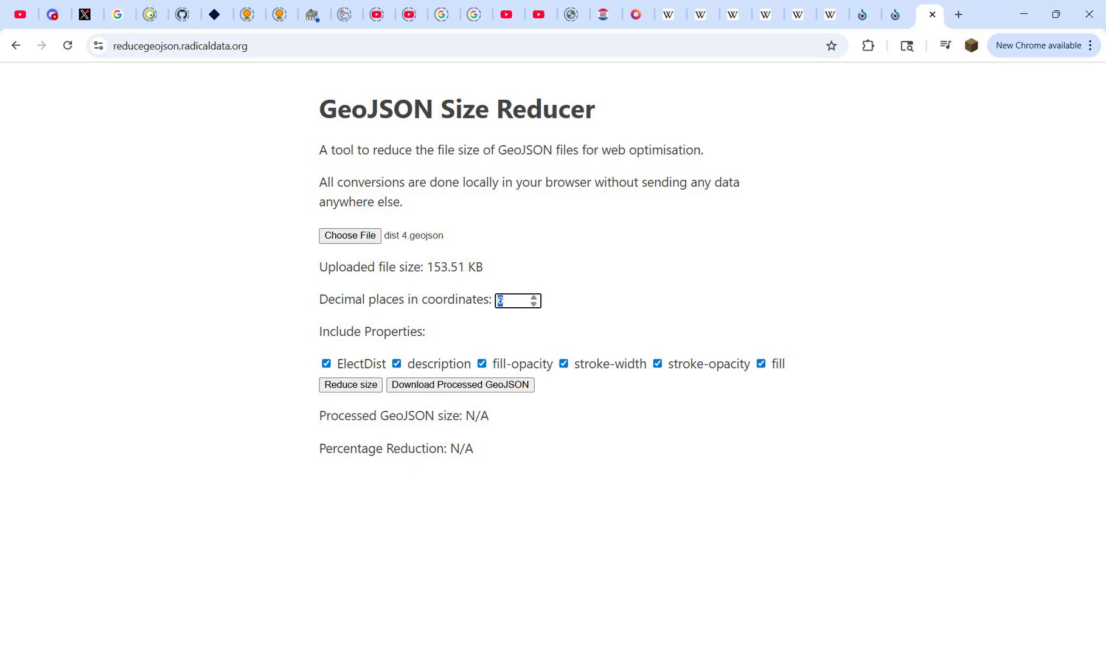
{"action": "type", "text": "4"}
{"action": "left_click", "coordinate": [351, 385]}
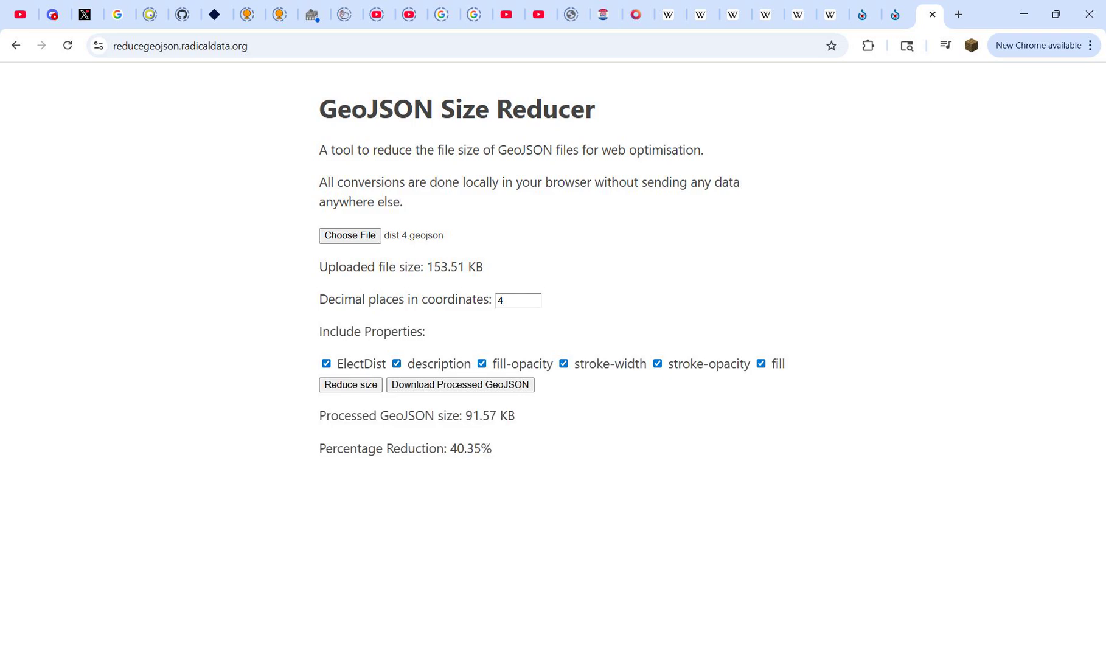
{"action": "mouse_move", "coordinate": [493, 450]}
{"action": "left_mouse_down"}
{"action": "mouse_move", "coordinate": [447, 450]}
{"action": "mouse_move", "coordinate": [494, 450]}
{"action": "left_mouse_up"}
{"action": "left_click", "coordinate": [448, 450]}
{"action": "left_click", "coordinate": [493, 450]}
{"action": "left_click", "coordinate": [493, 450]}
Step: Go to mapshaper.org and import dist 4.geojson from the Downloads folder
{"action": "key", "text": "ctrl+l"}
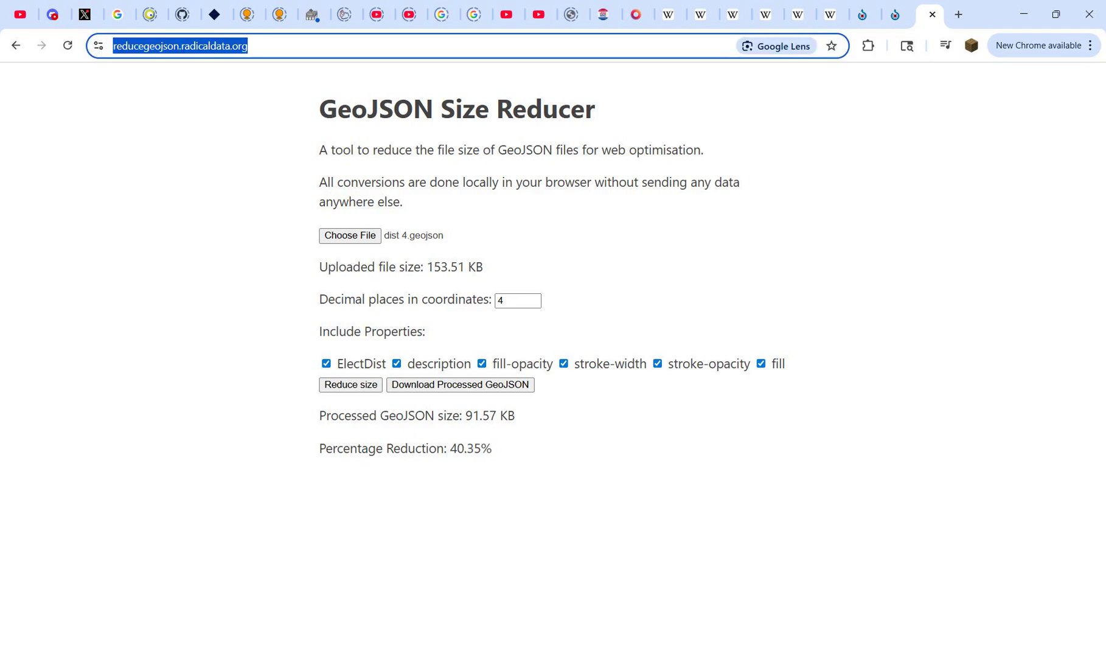
{"action": "type", "text": "mapsha"}
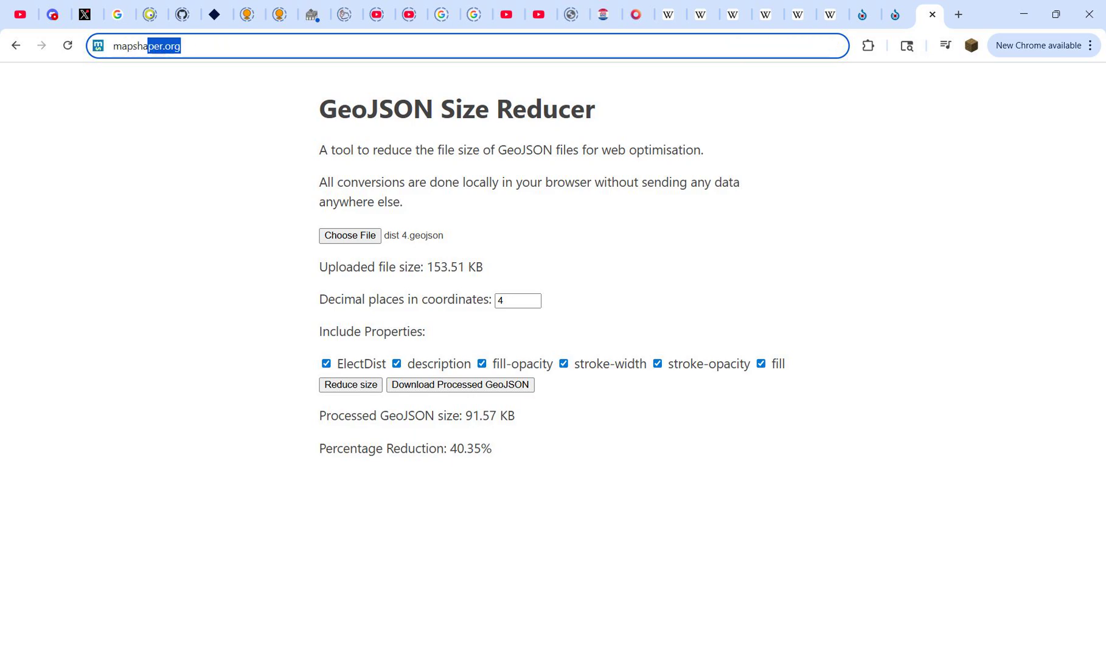
{"action": "key", "text": "Return"}
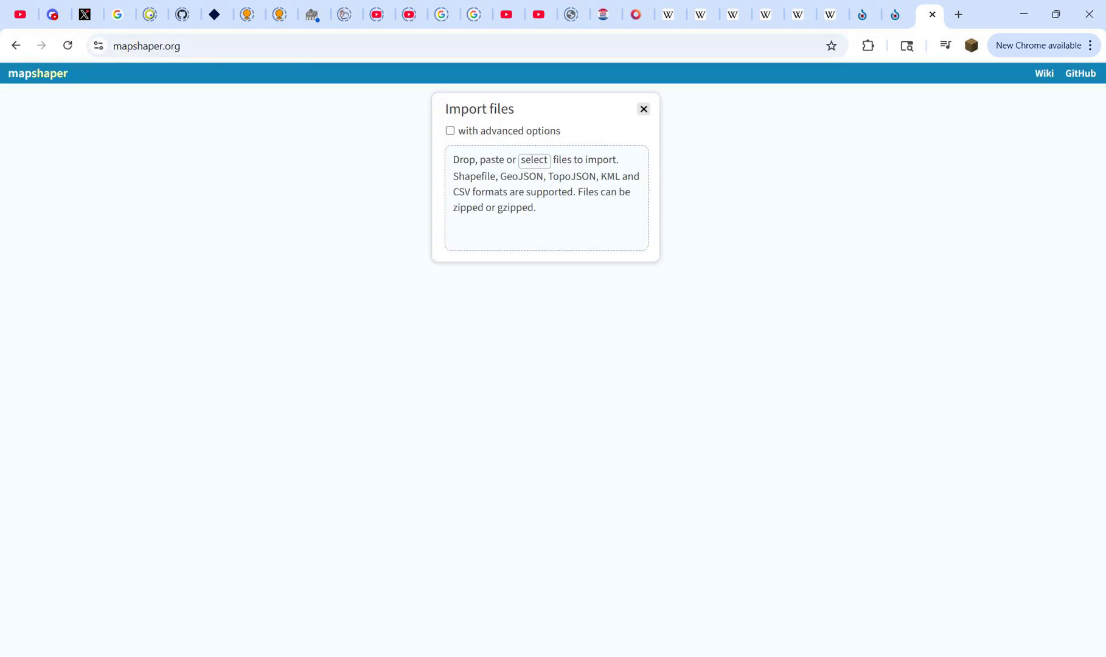
{"action": "left_click", "coordinate": [534, 160]}
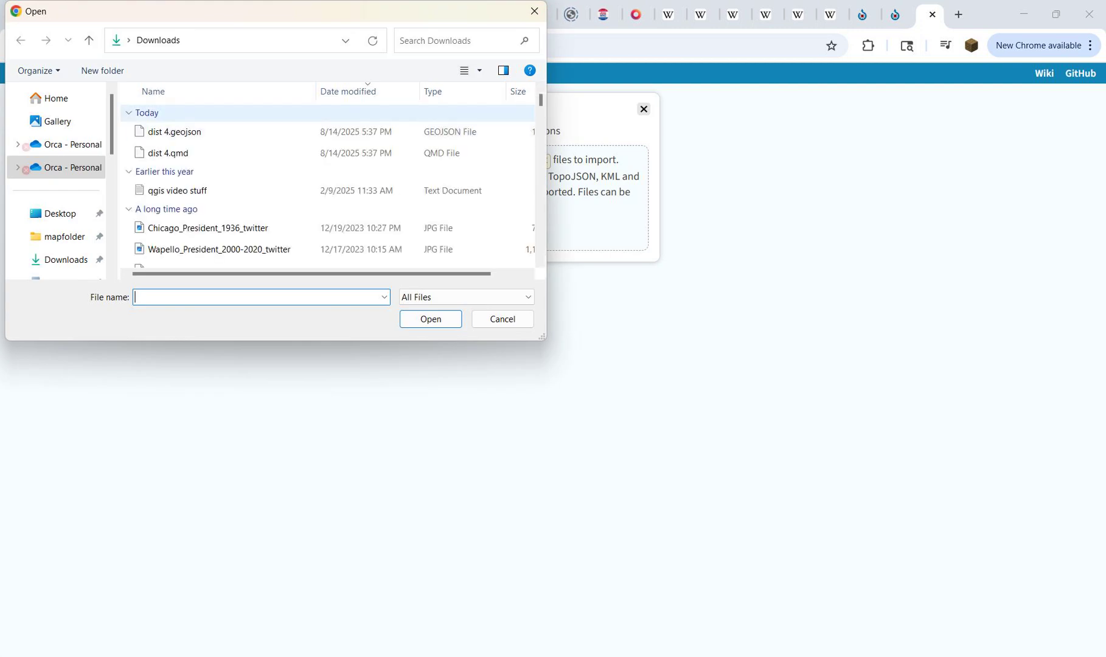
{"action": "double_click", "coordinate": [175, 132]}
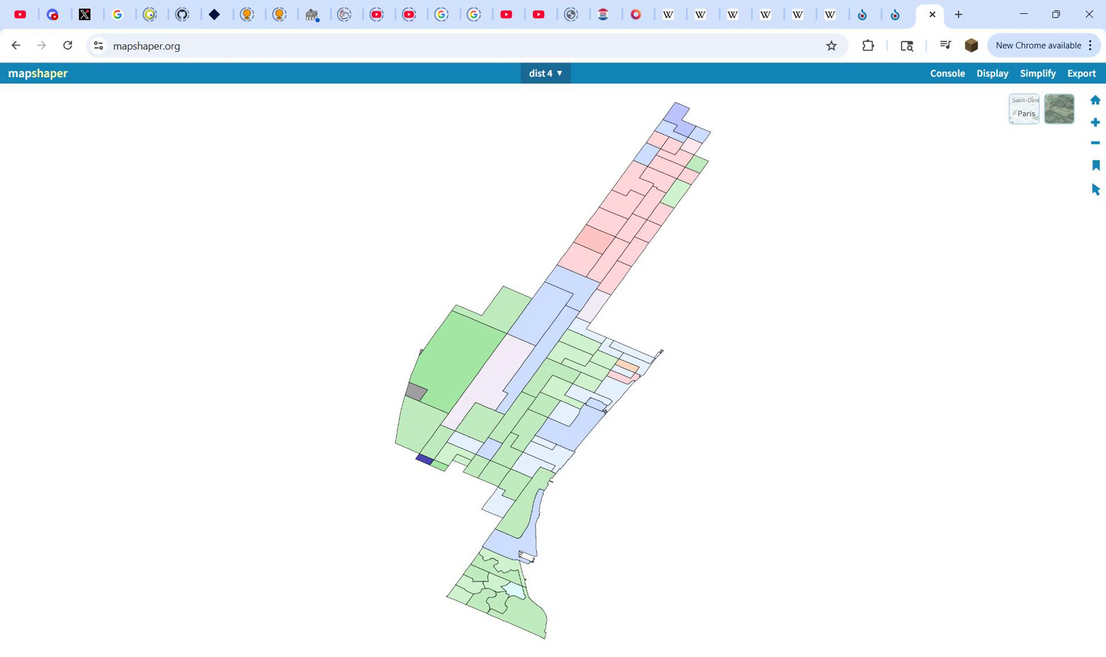
Step: Simplify the precinct layer by the Visvalingam / effective area method with shape removal prevented, lowering the level of detail
{"action": "left_click", "coordinate": [1037, 73]}
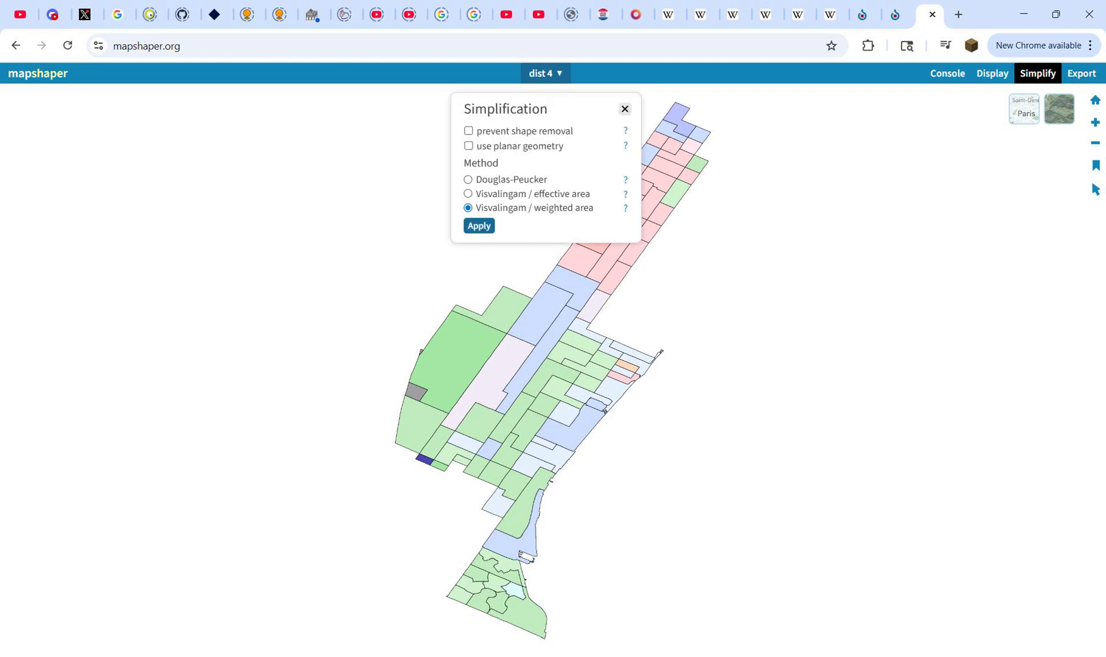
{"action": "left_click", "coordinate": [469, 131]}
{"action": "left_click", "coordinate": [468, 193]}
{"action": "left_click", "coordinate": [479, 225]}
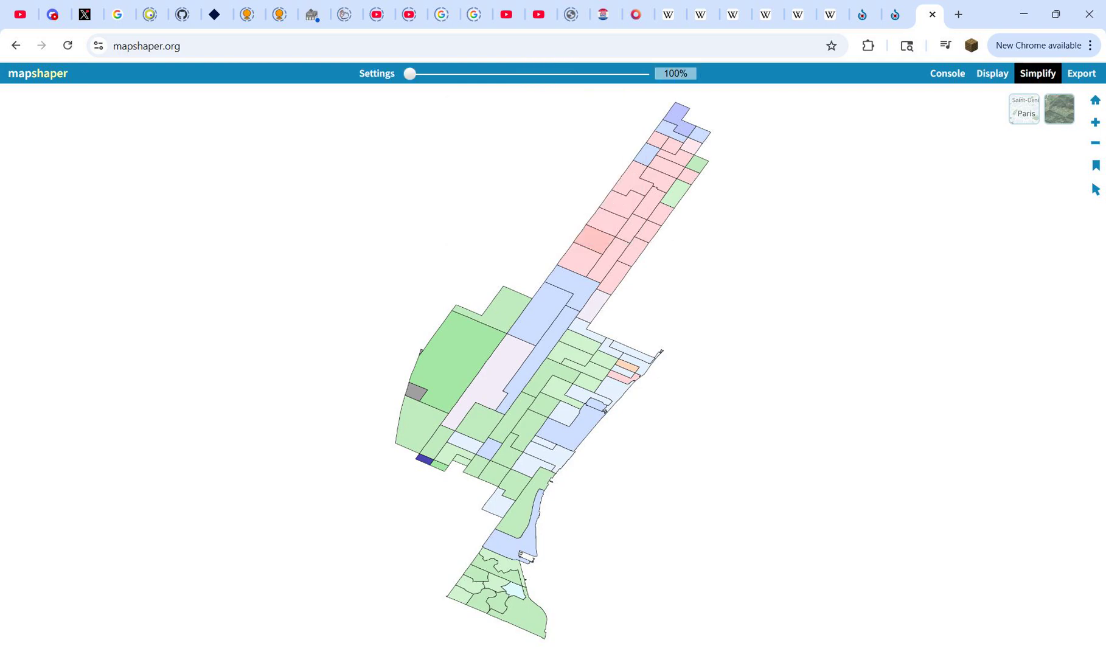
{"action": "left_click_drag", "start_coordinate": [410, 74], "coordinate": [488, 74]}
Step: Export the layer as GeoJSON and compare the exported file's size with dist 4.geojson in the Downloads folder
{"action": "left_click", "coordinate": [1081, 73]}
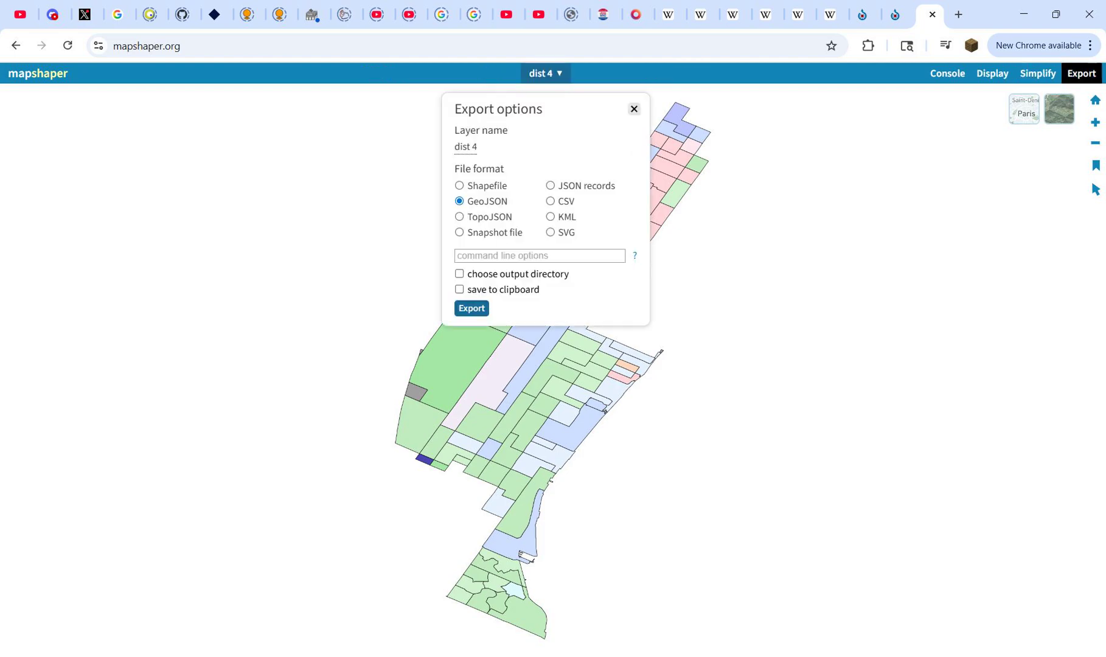
{"action": "left_click", "coordinate": [471, 308]}
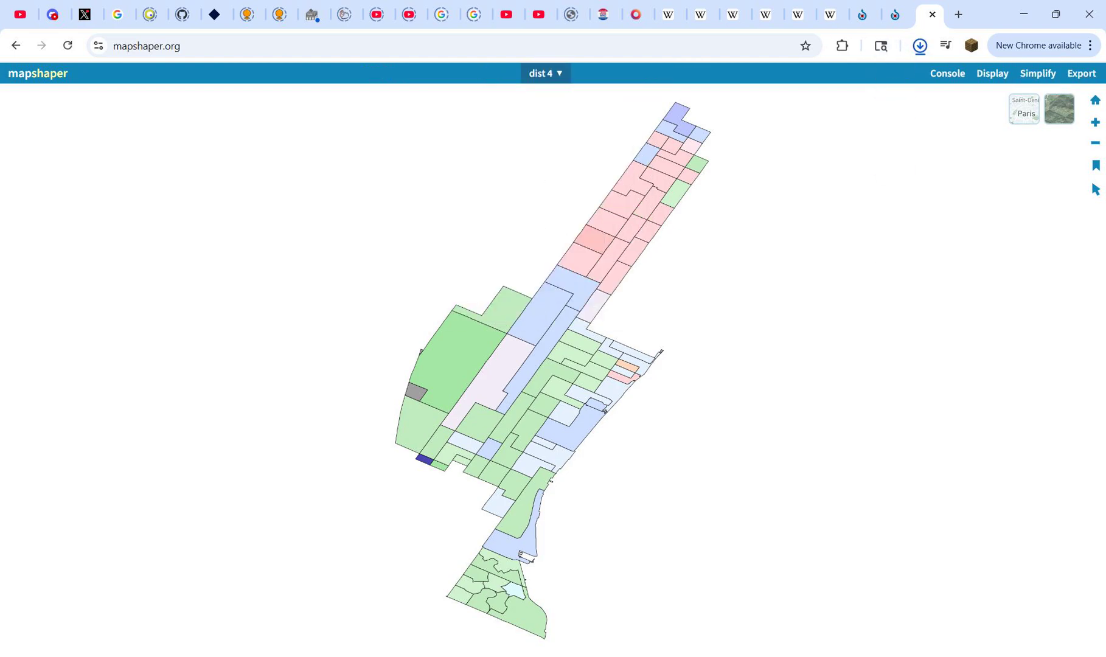
{"action": "key", "text": "alt+Tab"}
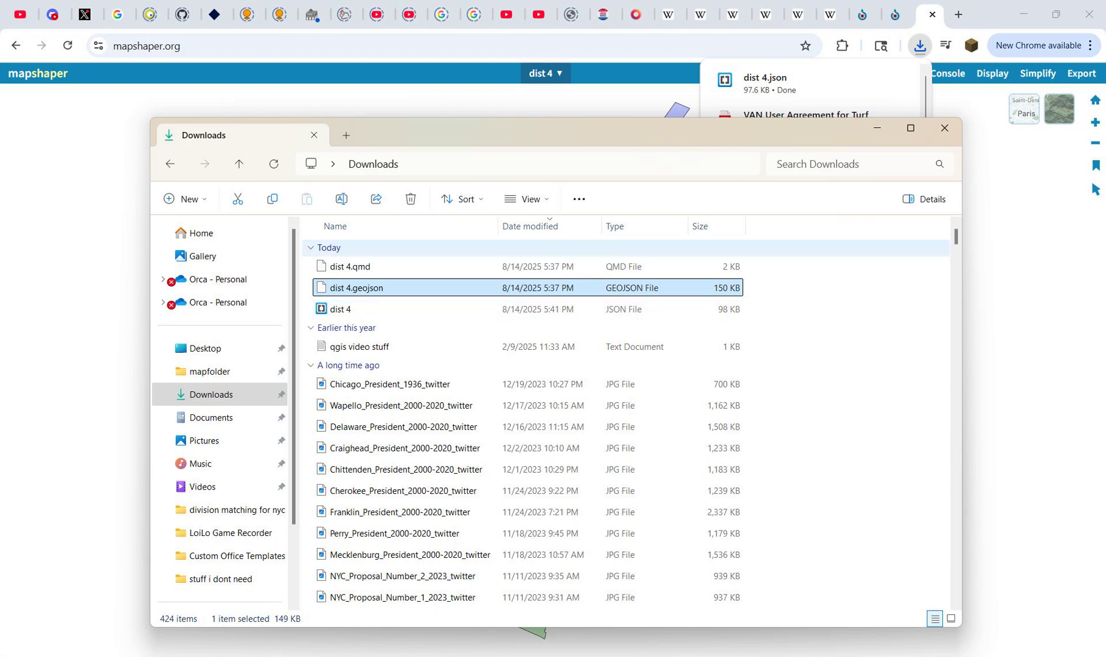
{"action": "left_click", "coordinate": [877, 127]}
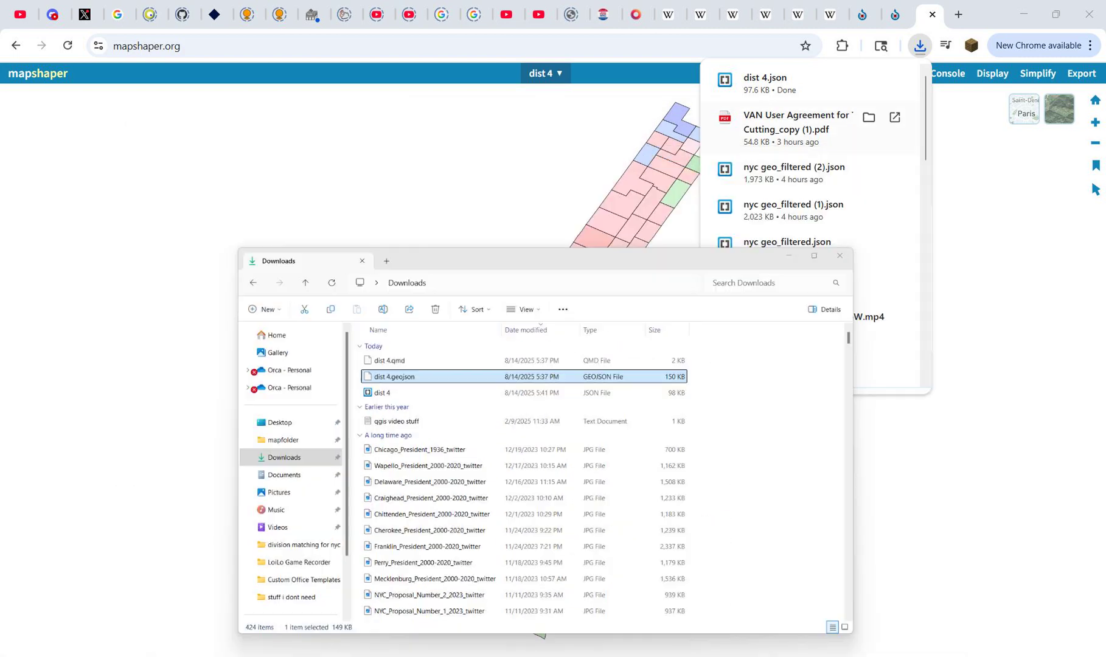
{"action": "scroll", "coordinate": [540, 398], "scroll_direction": "up", "scroll_amount": 3}
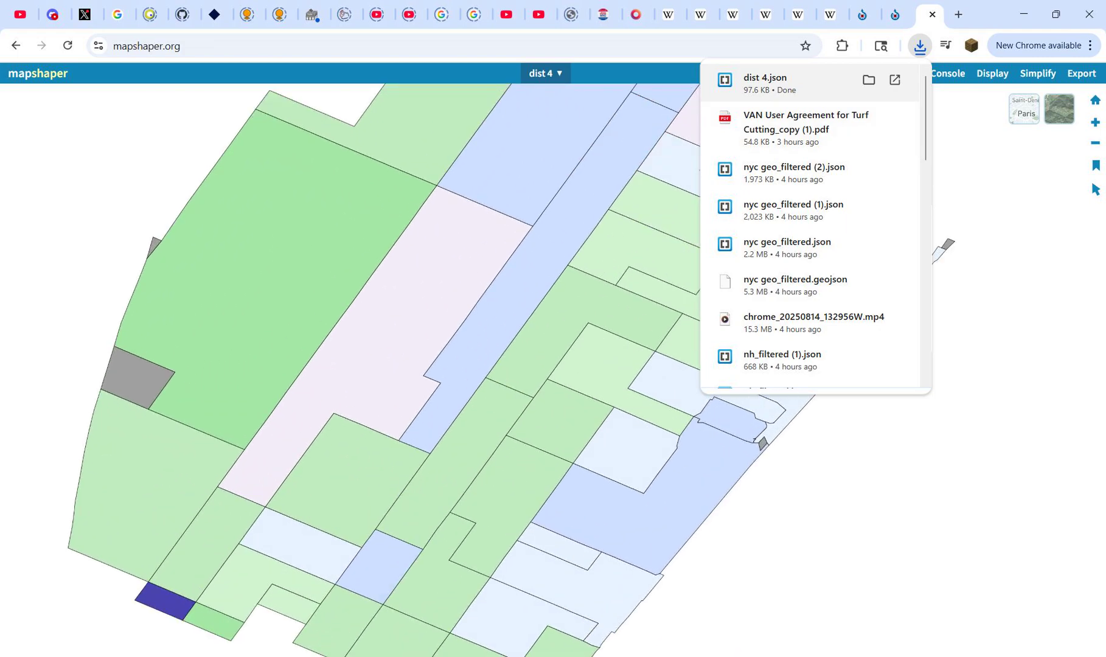
{"action": "scroll", "coordinate": [548, 395], "scroll_direction": "down", "scroll_amount": 5}
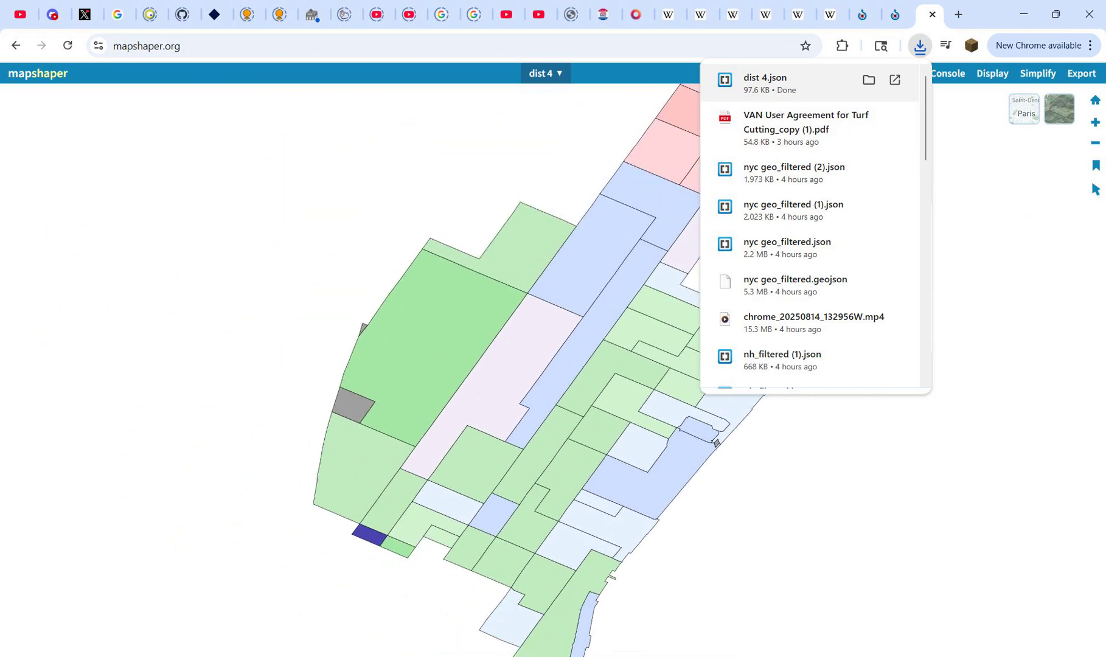
{"action": "scroll", "coordinate": [547, 396], "scroll_direction": "up", "scroll_amount": 2}
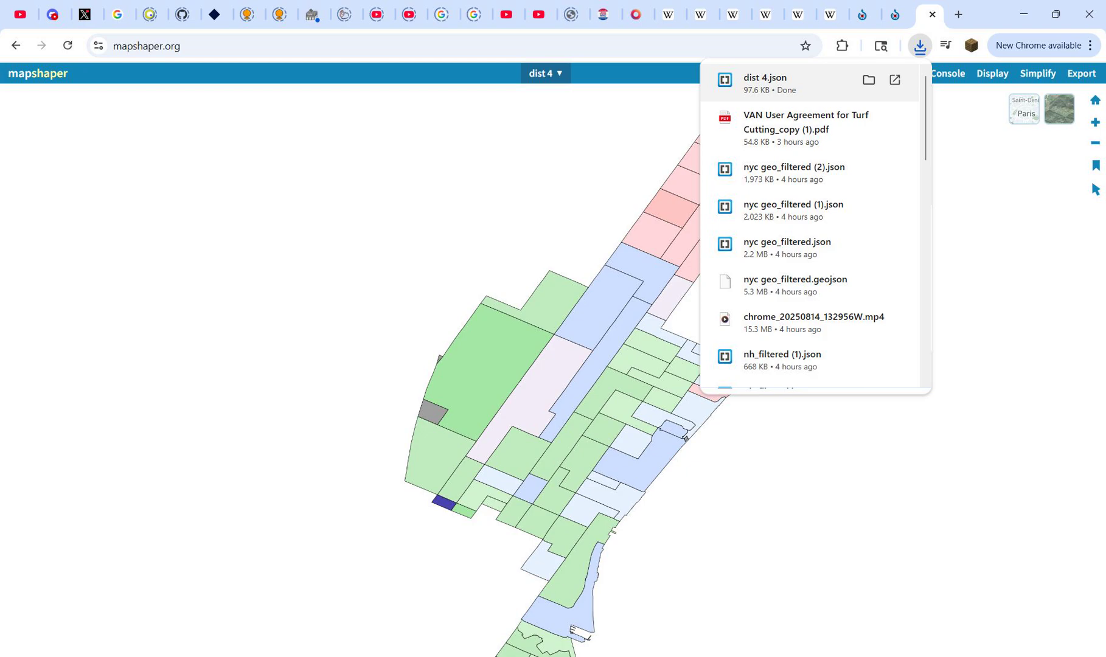
{"action": "key", "text": "alt+Tab"}
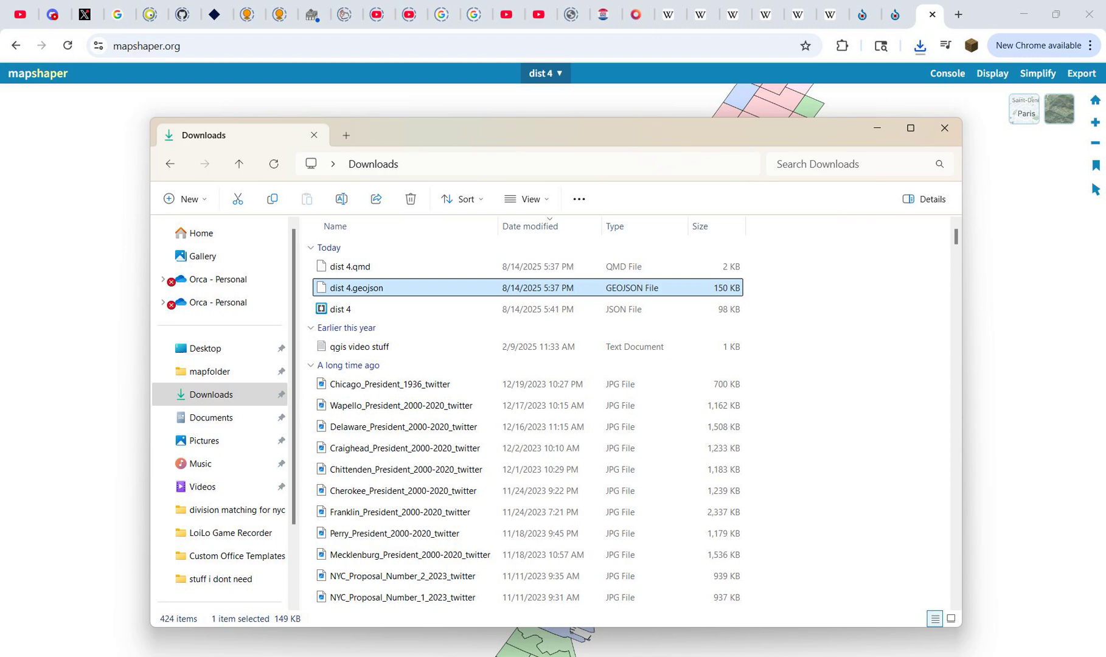
{"action": "left_click", "coordinate": [877, 128]}
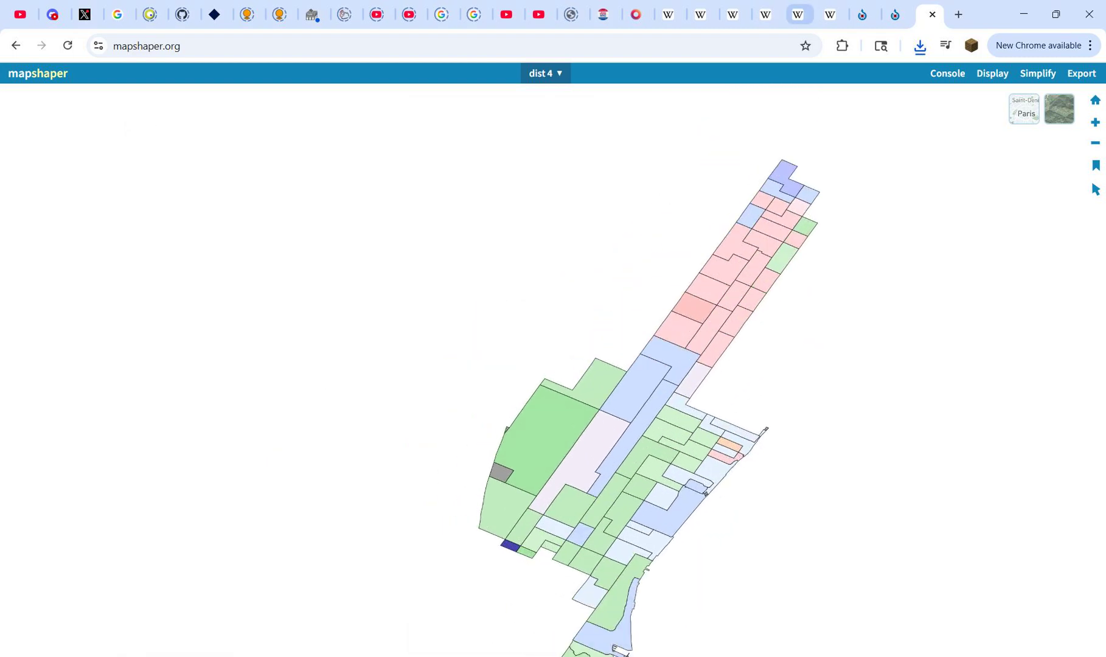
Step: Return to Wikipedia's 2025 New York City Council election article and open the source of the whole page for editing
{"action": "left_click", "coordinate": [831, 14]}
{"action": "left_click", "coordinate": [797, 14]}
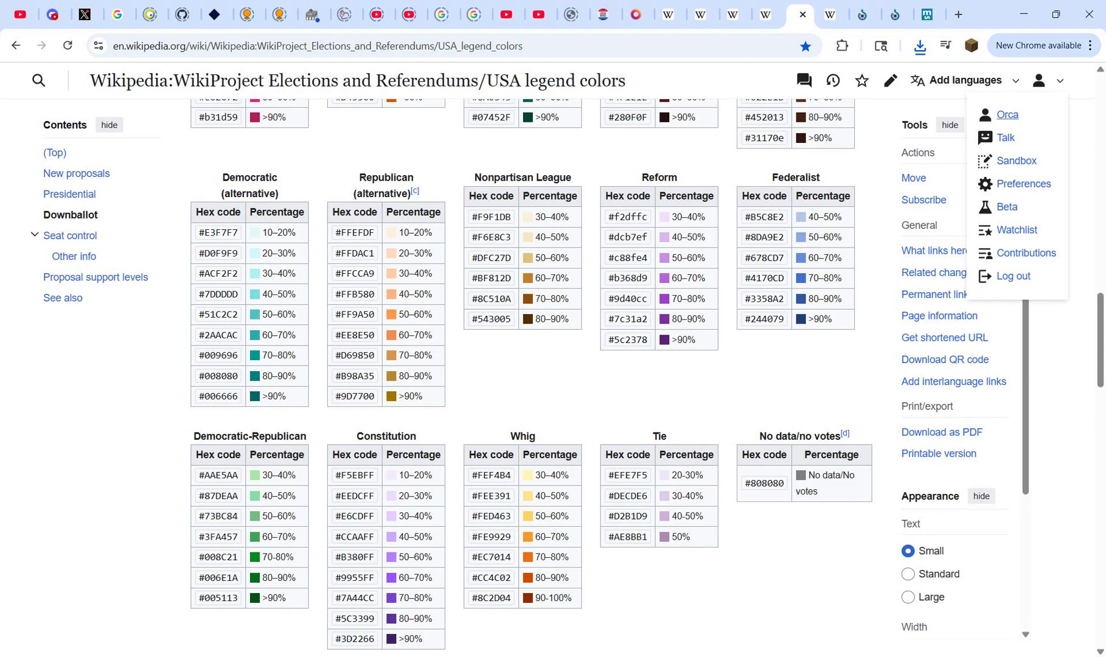
{"action": "left_click", "coordinate": [766, 14]}
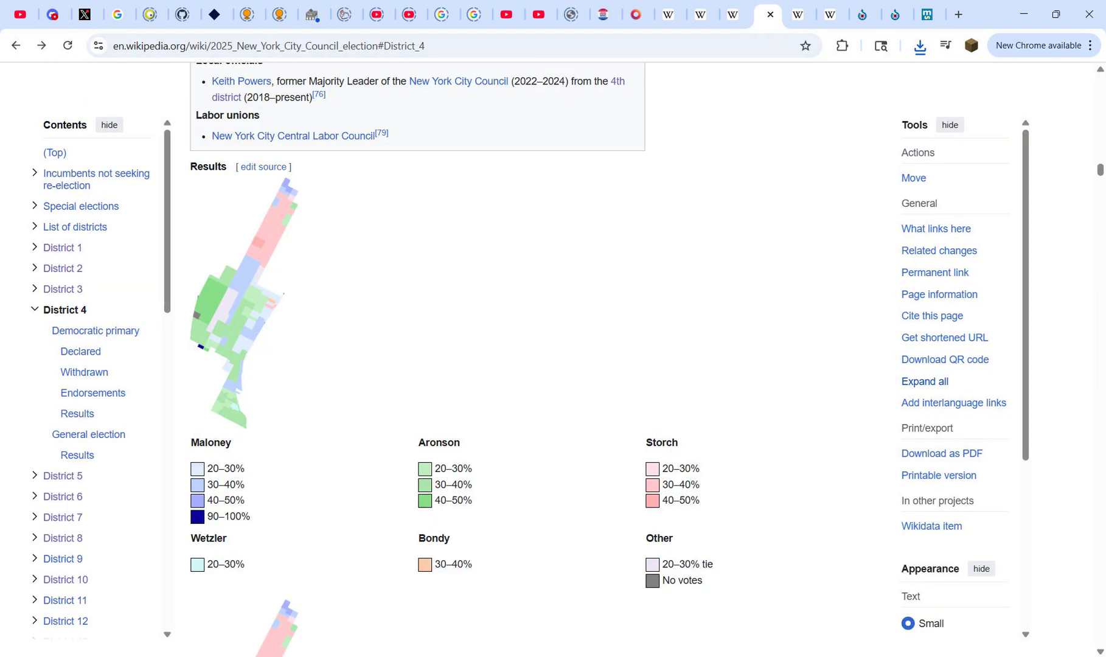
{"action": "left_click", "coordinate": [895, 14]}
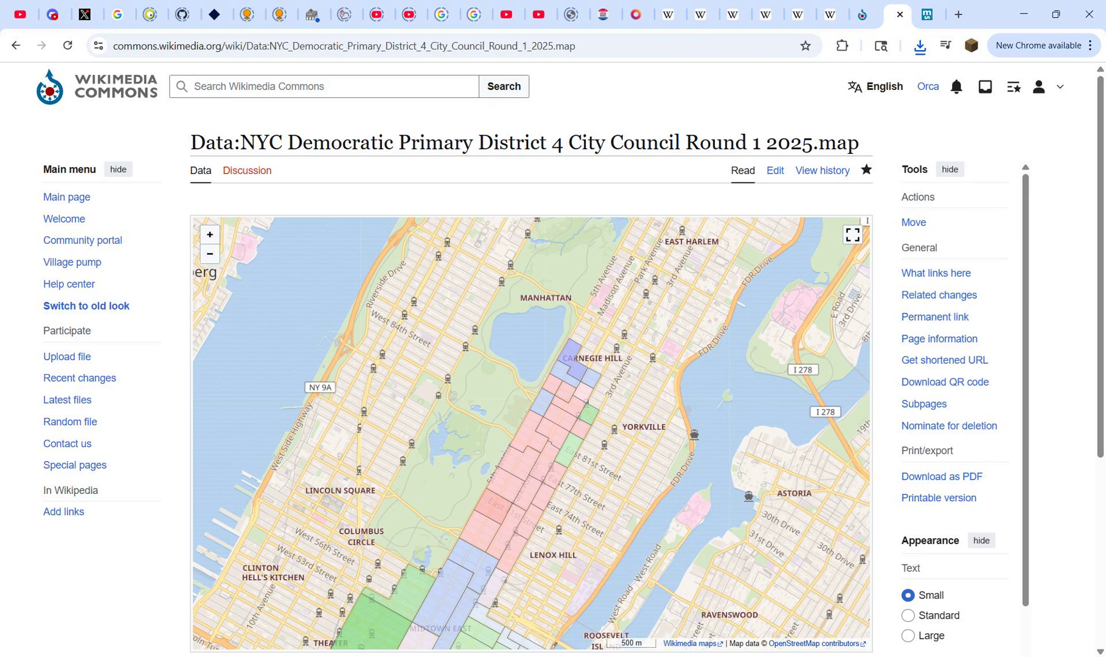
{"action": "left_click", "coordinate": [830, 14]}
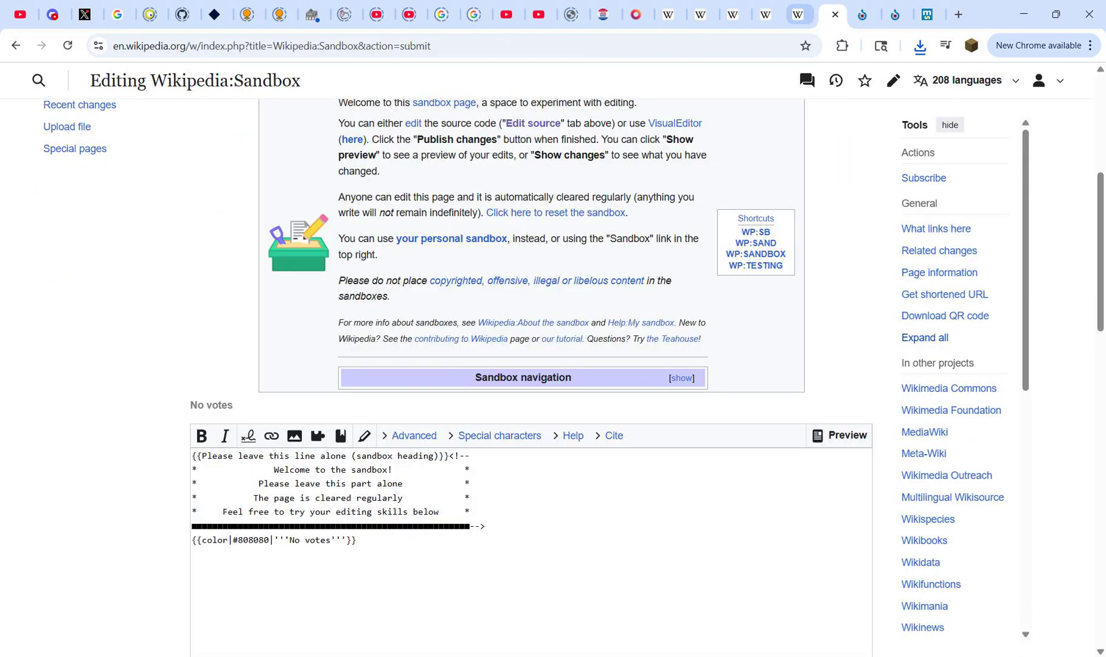
{"action": "left_click", "coordinate": [798, 14]}
{"action": "left_click", "coordinate": [766, 14]}
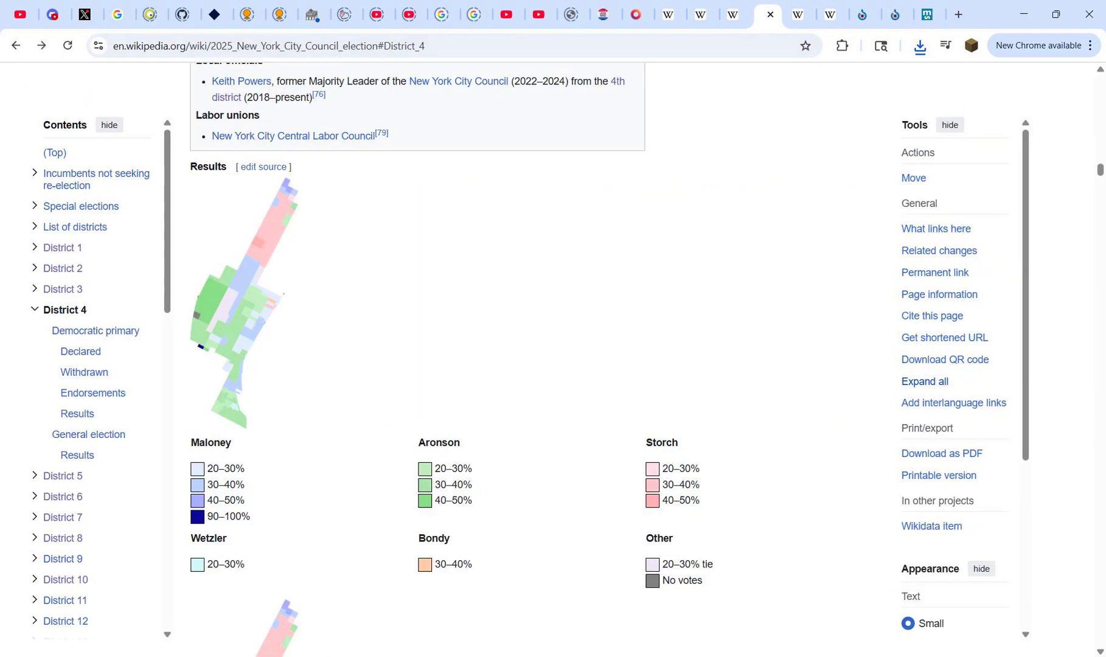
{"action": "left_click_drag", "start_coordinate": [1100, 171], "coordinate": [1101, 80]}
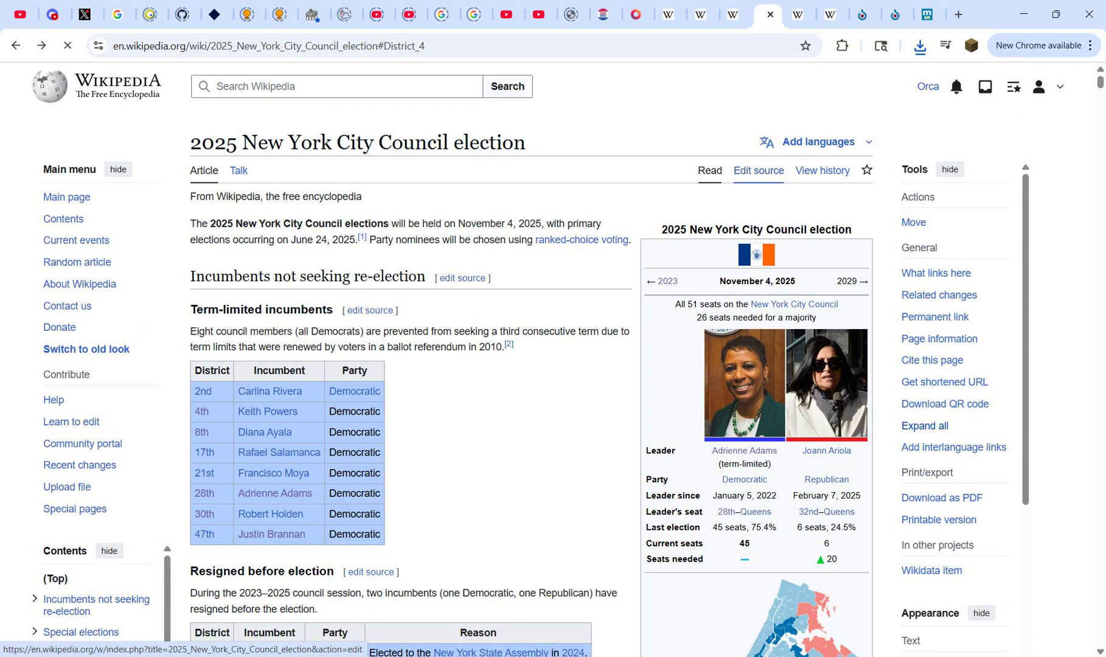
{"action": "left_click", "coordinate": [759, 170]}
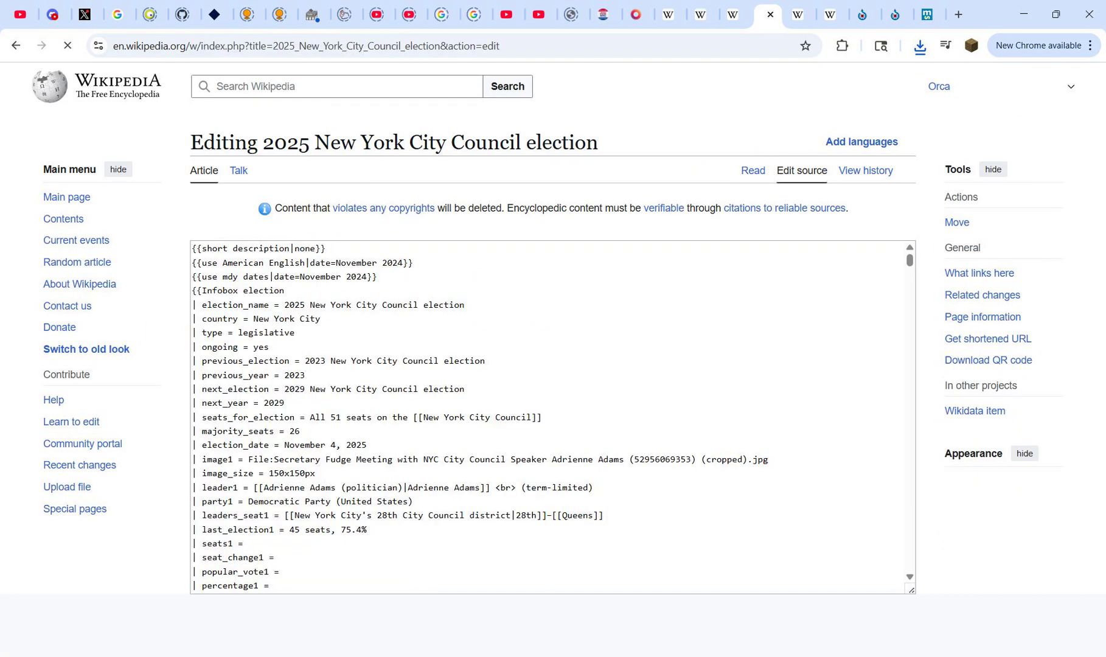
Step: Find "interact" in the article source and select the maplink code of District 2's first-round interactive map
{"action": "key", "text": "ctrl+f"}
{"action": "type", "text": "i"}
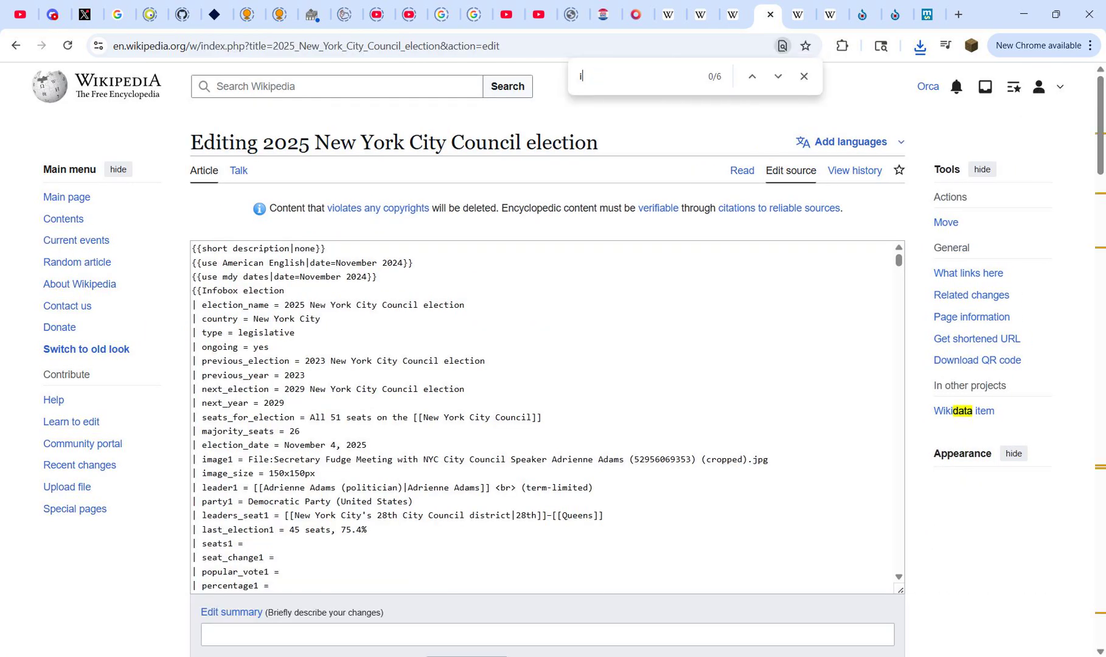
{"action": "type", "text": "ntera"}
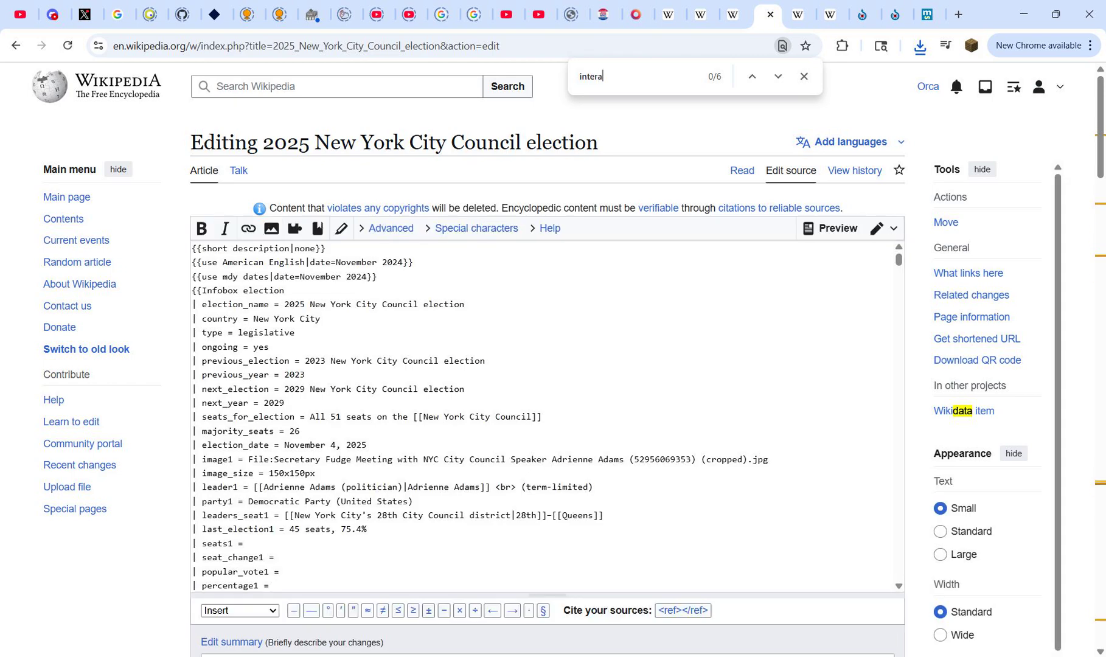
{"action": "type", "text": "ct"}
{"action": "key", "text": "Escape"}
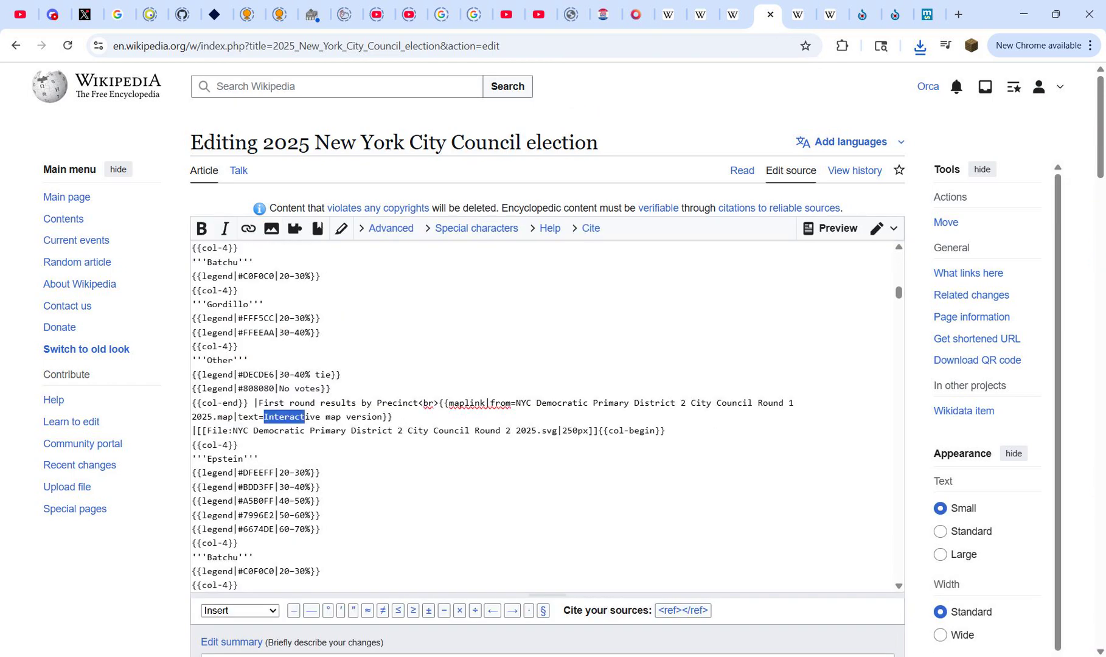
{"action": "left_click_drag", "start_coordinate": [419, 403], "coordinate": [784, 402]}
{"action": "left_click", "coordinate": [393, 417]}
Step: Find the "District 4" section in the article source and paste the interactive maplink code after its "First round results by Precinct" caption
{"action": "key", "text": "ctrl+f"}
{"action": "type", "text": "distr"}
{"action": "type", "text": "ict 4"}
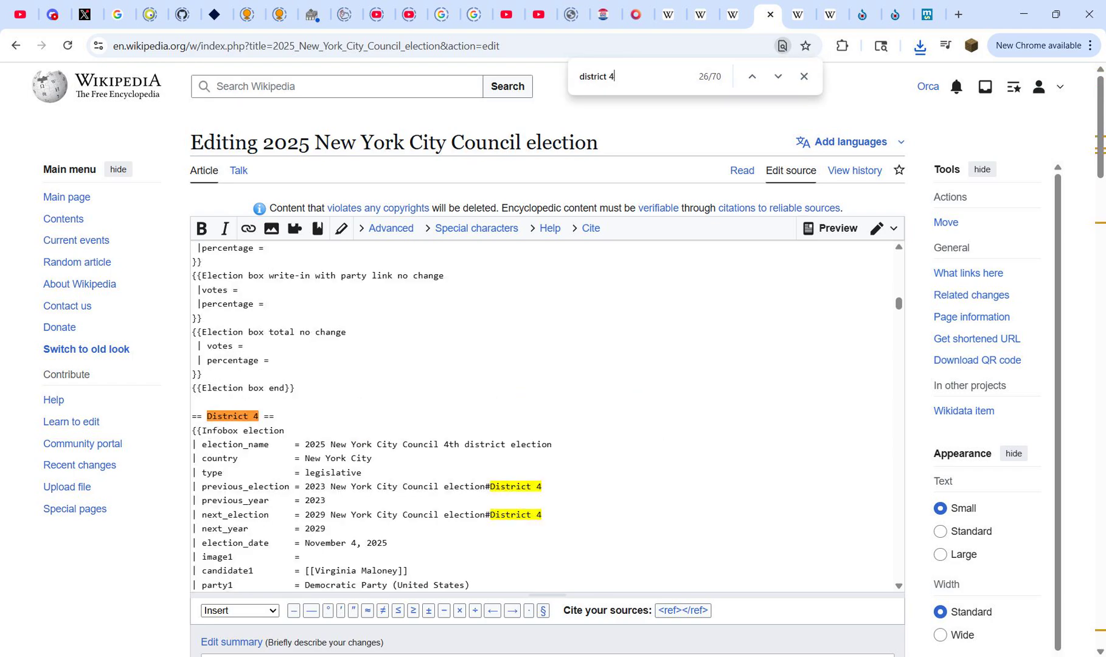
{"action": "key", "text": "Return"}
{"action": "key", "text": "Escape"}
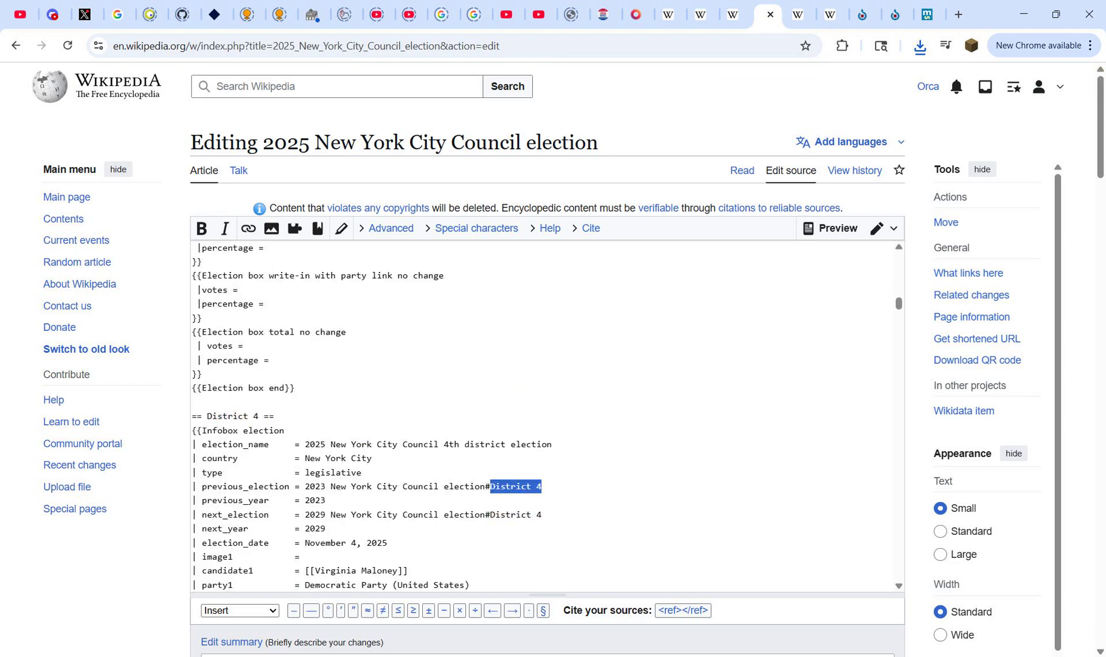
{"action": "scroll", "coordinate": [544, 417], "scroll_direction": "down", "scroll_amount": 15}
{"action": "scroll", "coordinate": [545, 417], "scroll_direction": "down", "scroll_amount": 12}
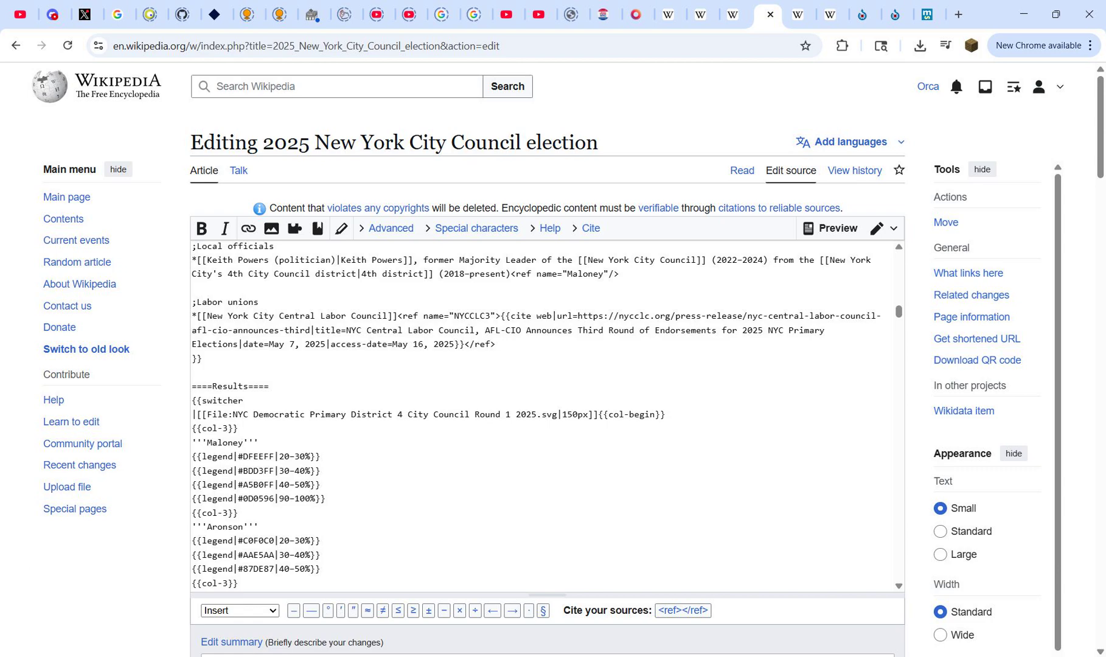
{"action": "scroll", "coordinate": [545, 417], "scroll_direction": "down", "scroll_amount": 10}
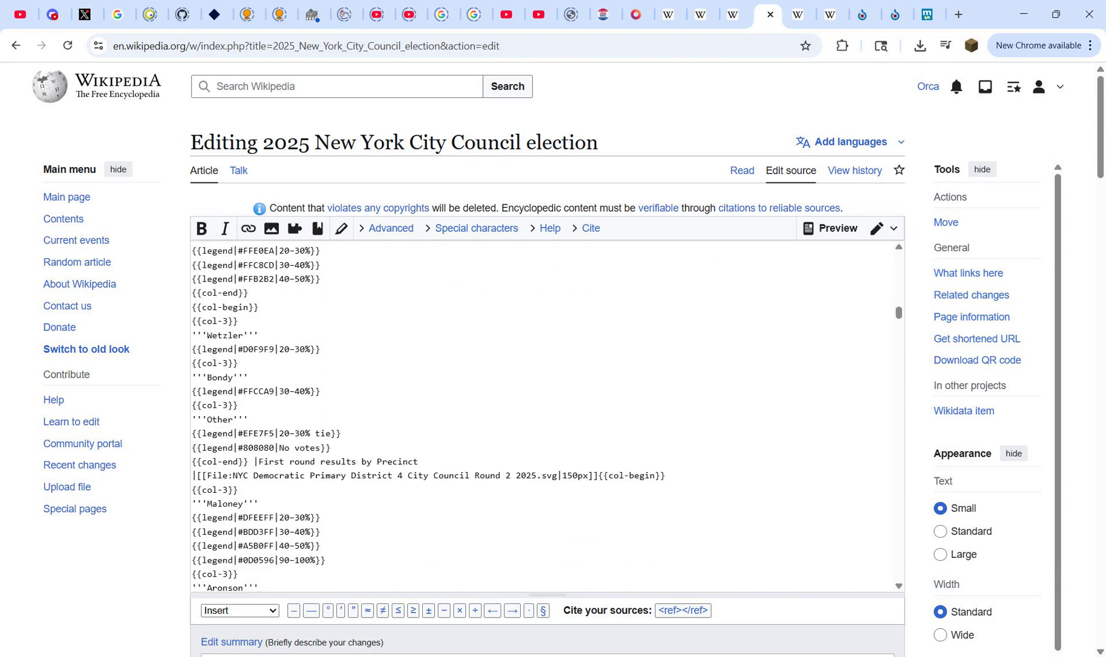
{"action": "type", "text": "<br>{{maplink|from=NYC Democratic Primary District 2 City Council Round 1 2025.map|text=Interactive map version}}"}
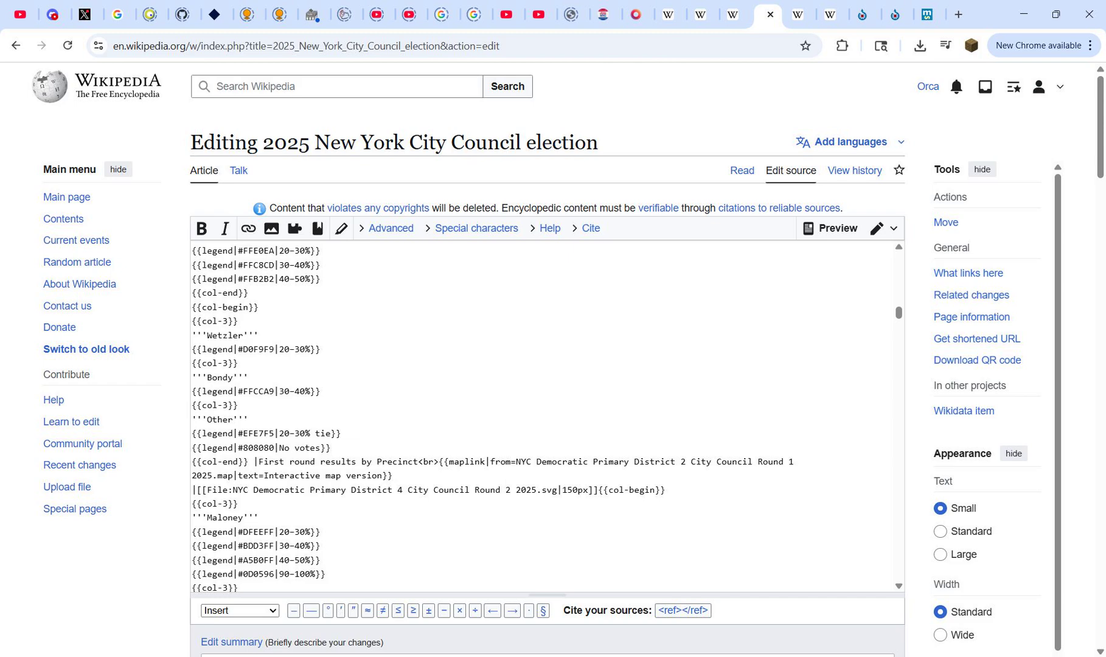
Step: Change the district number in the pasted maplink's file name to 4 and publish the article changes
{"action": "double_click", "coordinate": [682, 461]}
{"action": "type", "text": "4"}
{"action": "scroll", "coordinate": [547, 365], "scroll_direction": "down", "scroll_amount": 5}
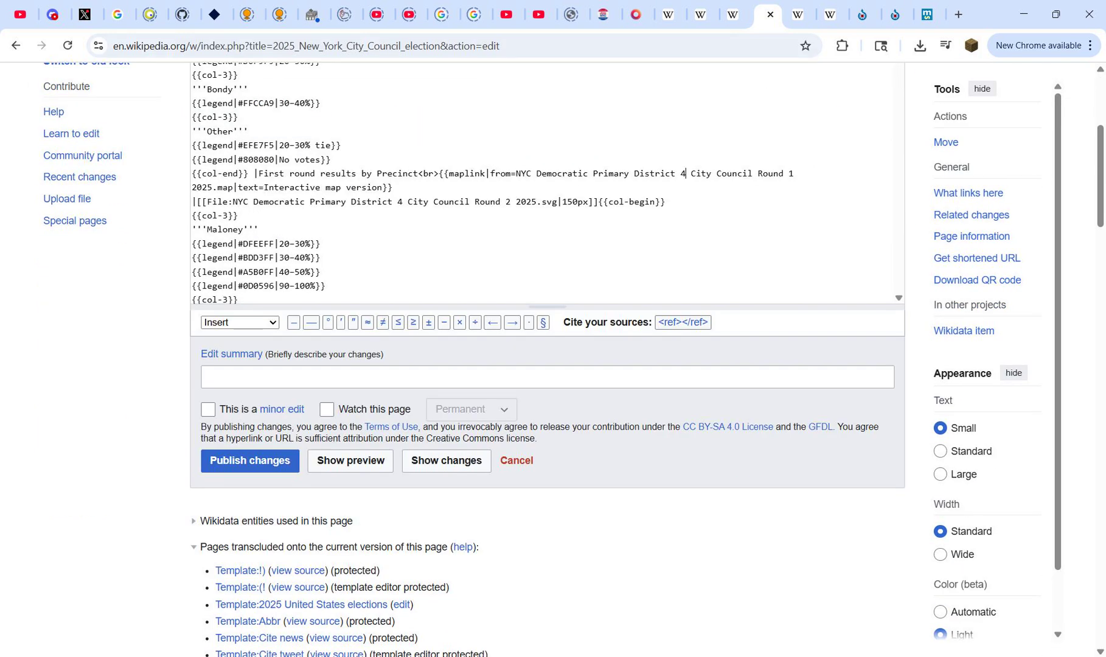
{"action": "left_click_drag", "start_coordinate": [240, 187], "coordinate": [382, 187]}
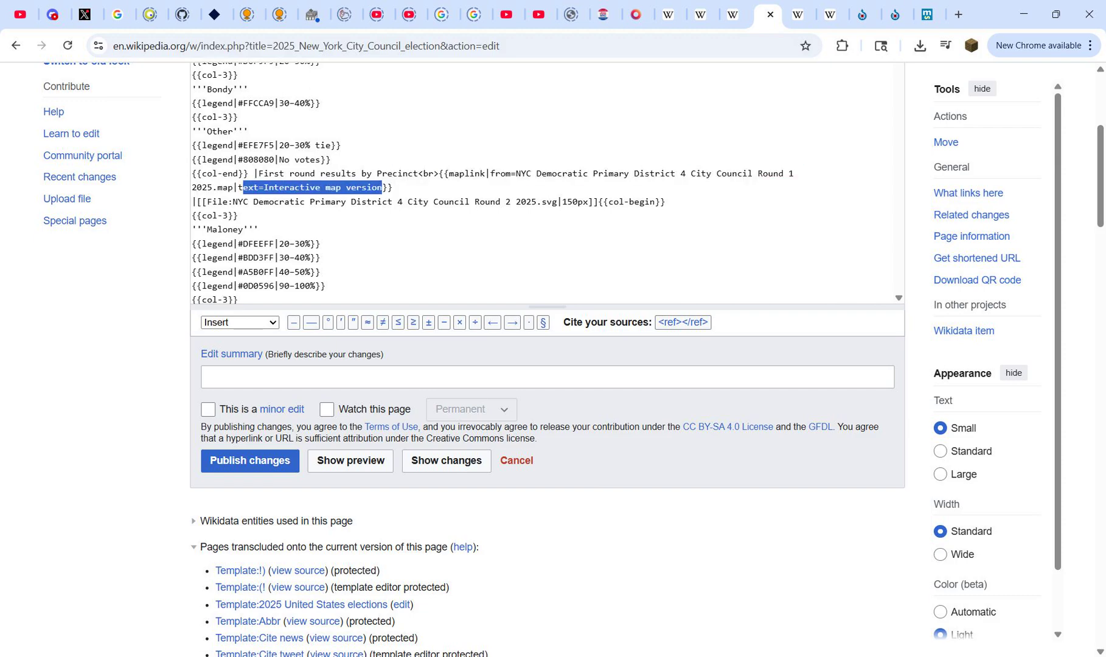
{"action": "left_click", "coordinate": [367, 188]}
{"action": "left_click", "coordinate": [249, 461]}
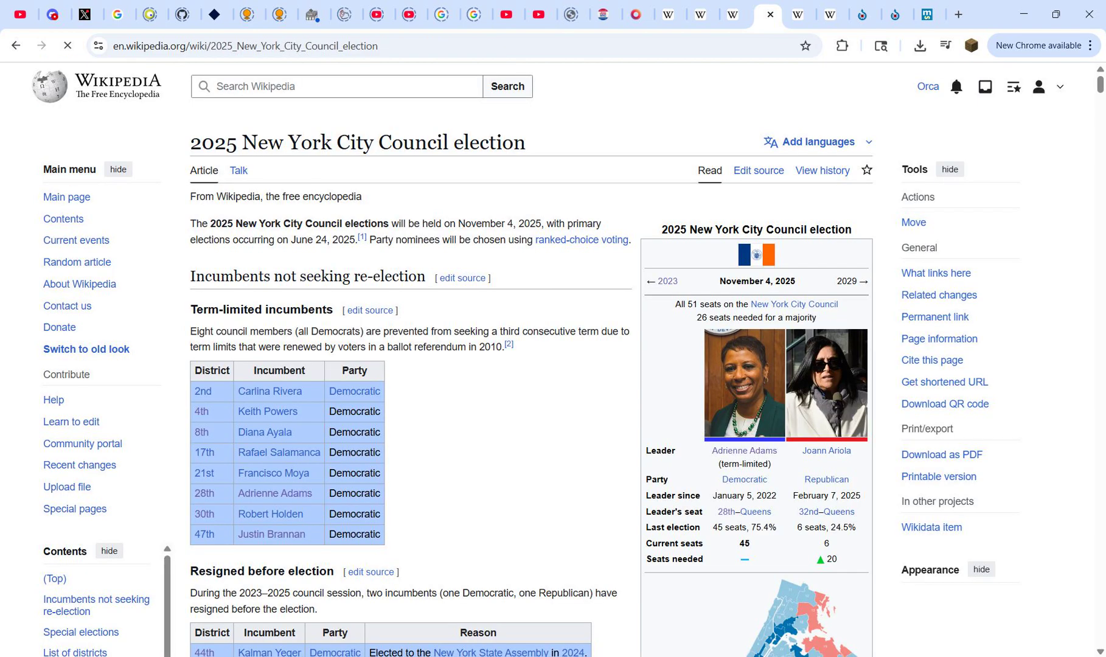
Step: Go to the District 4 section of the published article and open the interactive map version in its Democratic primary results
{"action": "scroll", "coordinate": [539, 359], "scroll_direction": "down", "scroll_amount": 3}
{"action": "scroll", "coordinate": [539, 358], "scroll_direction": "down", "scroll_amount": 1}
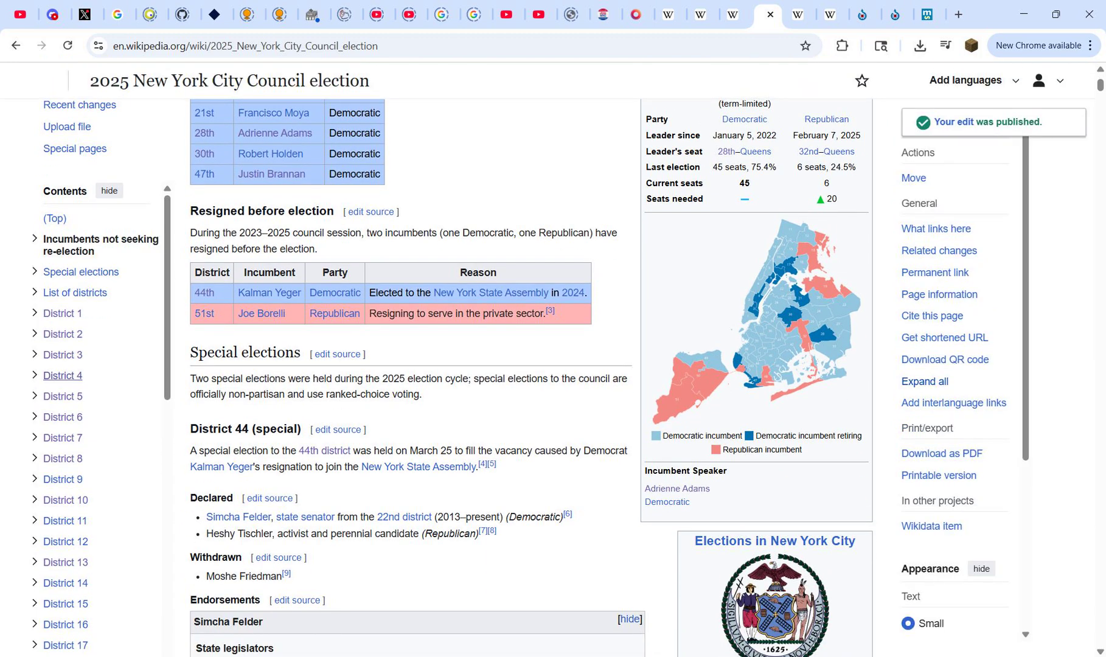
{"action": "left_click", "coordinate": [63, 376]}
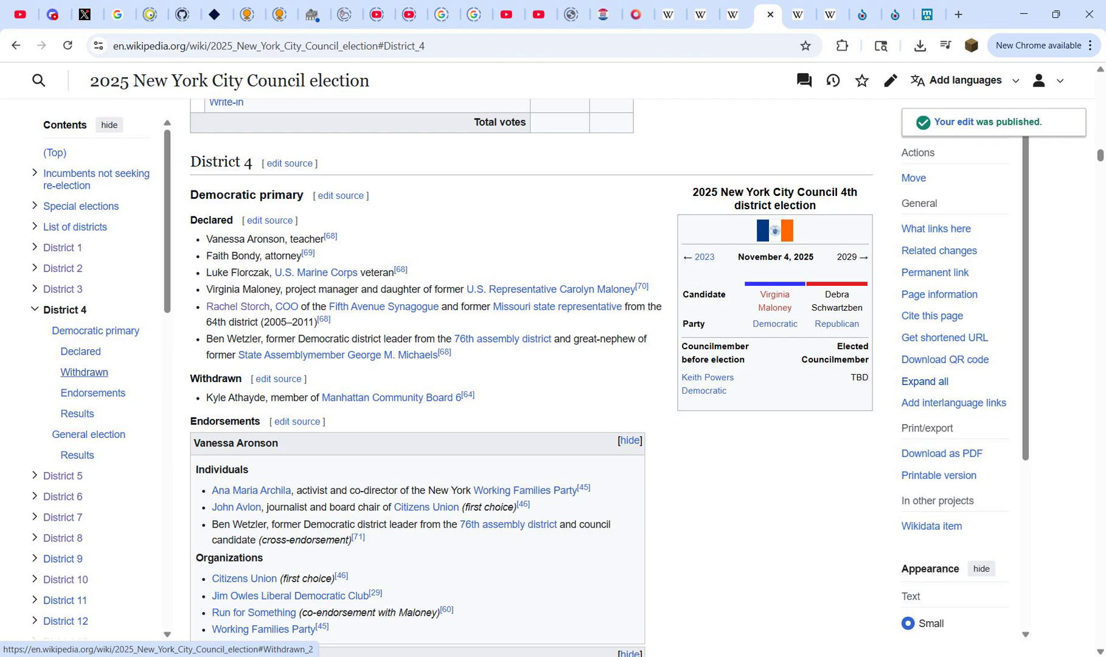
{"action": "scroll", "coordinate": [426, 377], "scroll_direction": "down", "scroll_amount": 20}
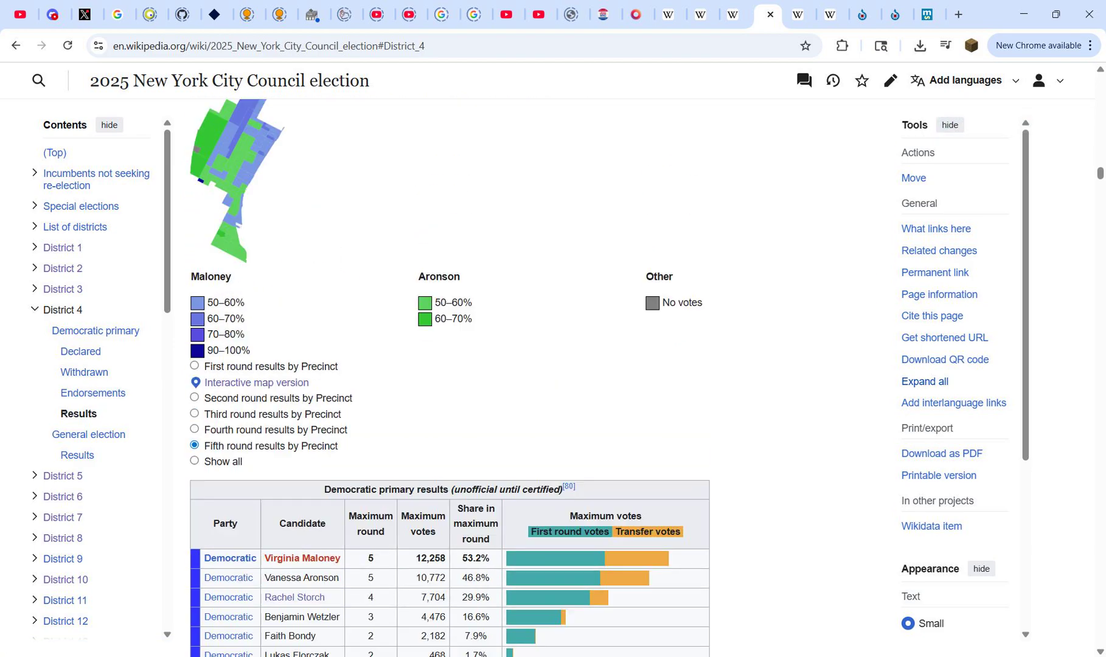
{"action": "scroll", "coordinate": [256, 548], "scroll_direction": "up", "scroll_amount": 3}
{"action": "left_click", "coordinate": [256, 548]}
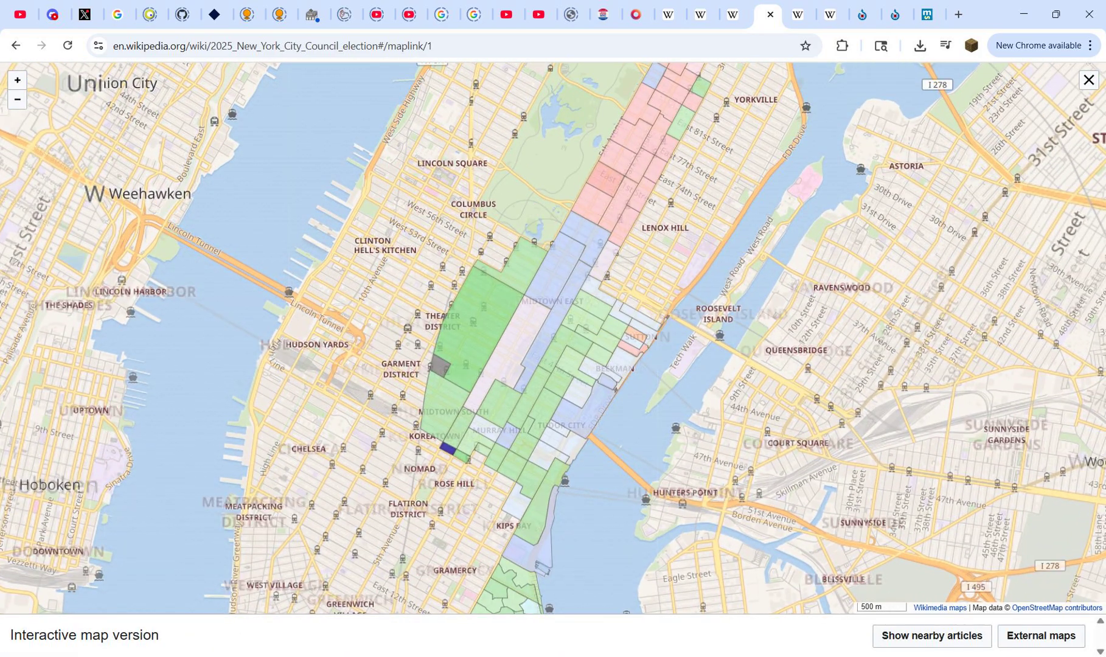
Step: Examine the candidate vote results of several District 4 precincts on the interactive map, including the dark blue one near Koreatown
{"action": "left_click", "coordinate": [475, 313]}
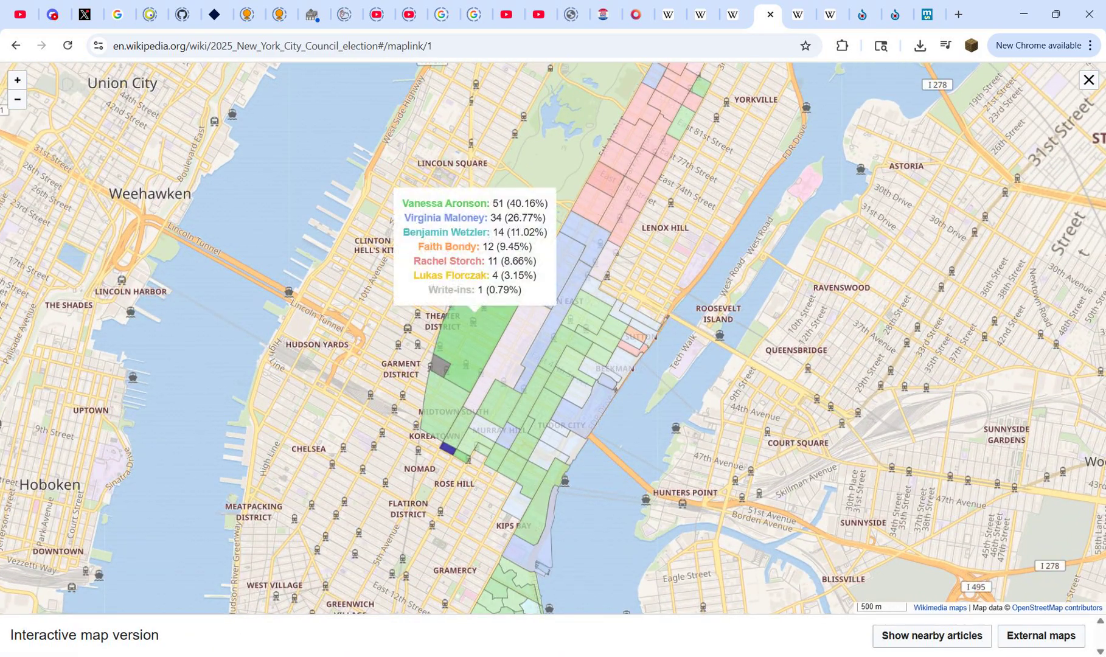
{"action": "scroll", "coordinate": [469, 335], "scroll_direction": "up", "scroll_amount": 1}
{"action": "left_click", "coordinate": [550, 371]}
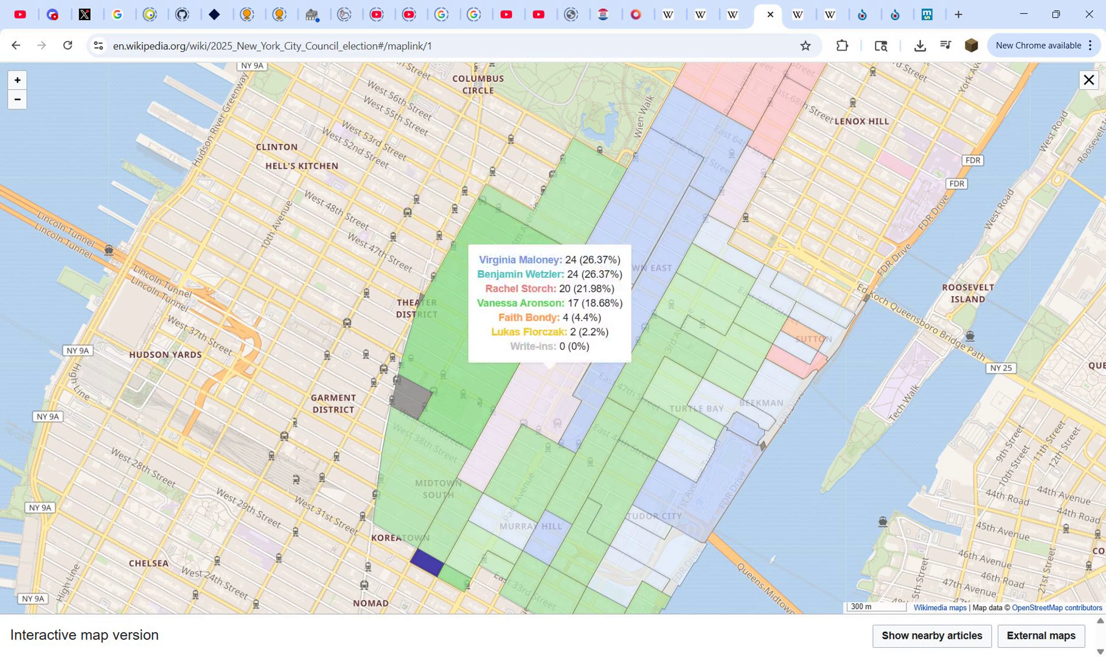
{"action": "left_click", "coordinate": [644, 180]}
{"action": "left_click", "coordinate": [677, 231]}
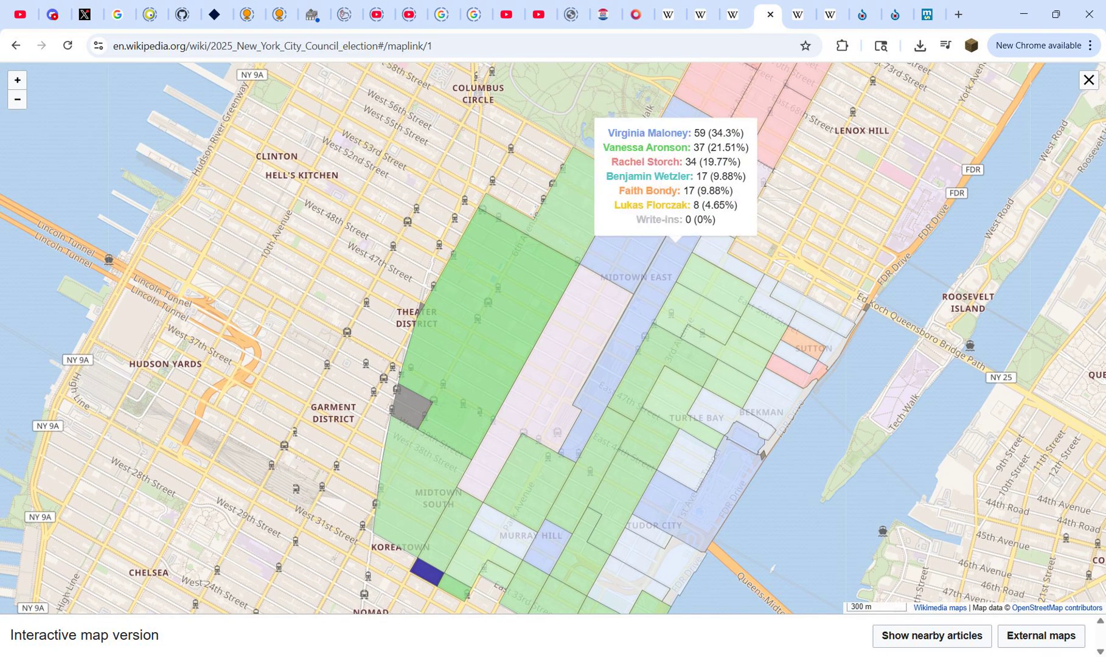
{"action": "left_click", "coordinate": [684, 297]}
{"action": "left_click", "coordinate": [655, 358]}
{"action": "left_click", "coordinate": [404, 473]}
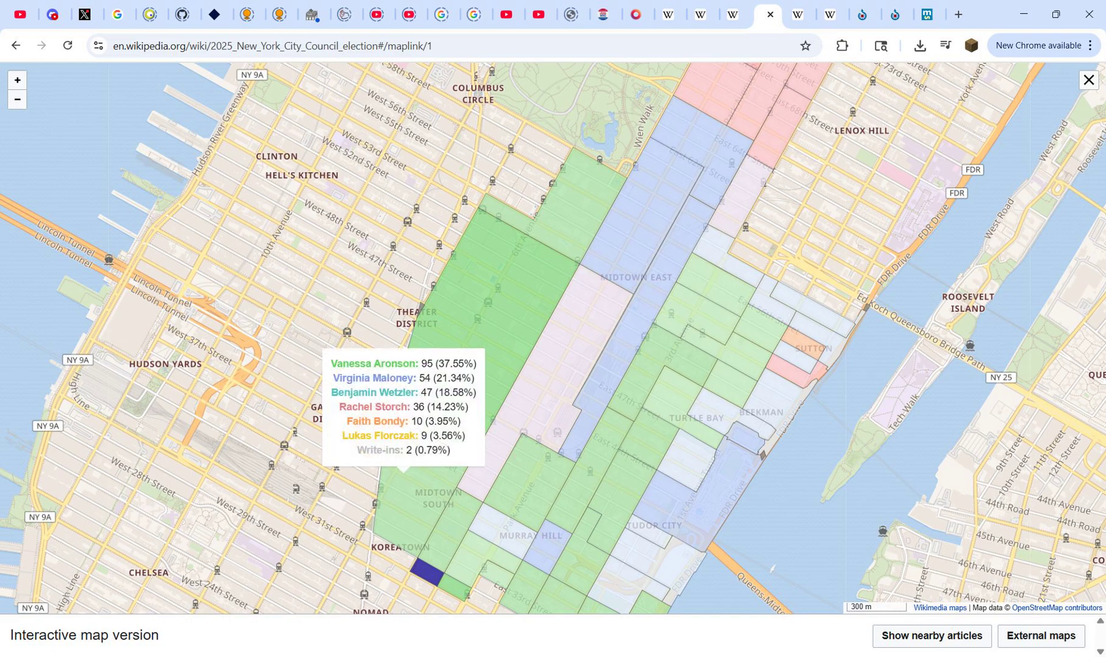
{"action": "left_click", "coordinate": [419, 569]}
{"action": "scroll", "coordinate": [289, 240], "scroll_direction": "down", "scroll_amount": 1}
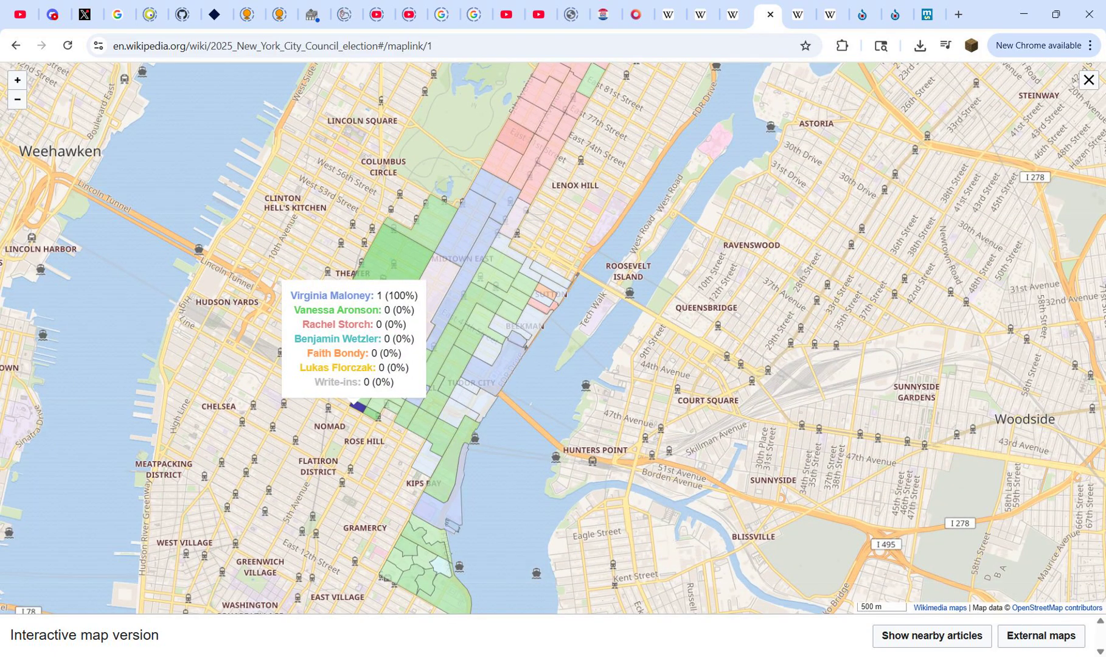
{"action": "left_click", "coordinate": [409, 415]}
{"action": "scroll", "coordinate": [409, 416], "scroll_direction": "up", "scroll_amount": 1}
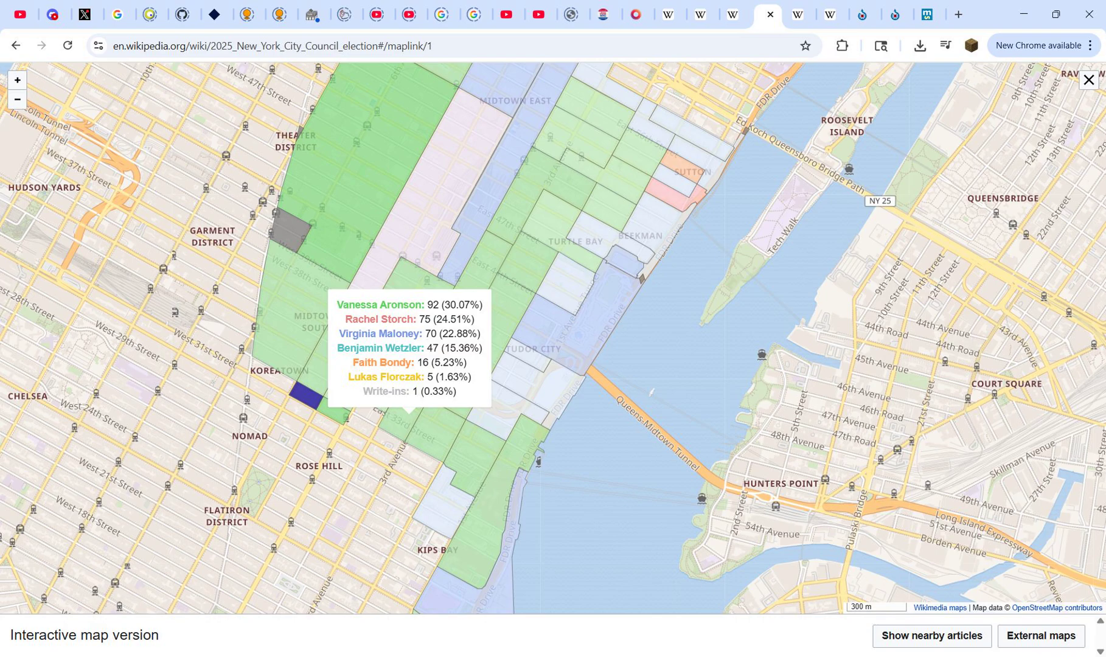